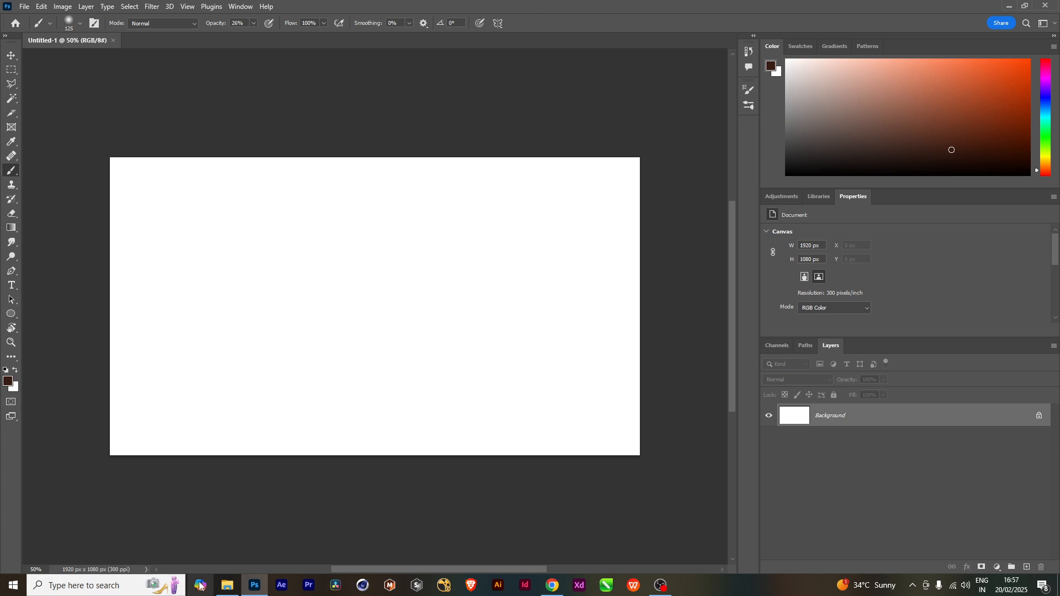
Place the image download (1).jpg from the EEFEFCTS folder into the document and rasterize its layer.
left_click(227, 585)
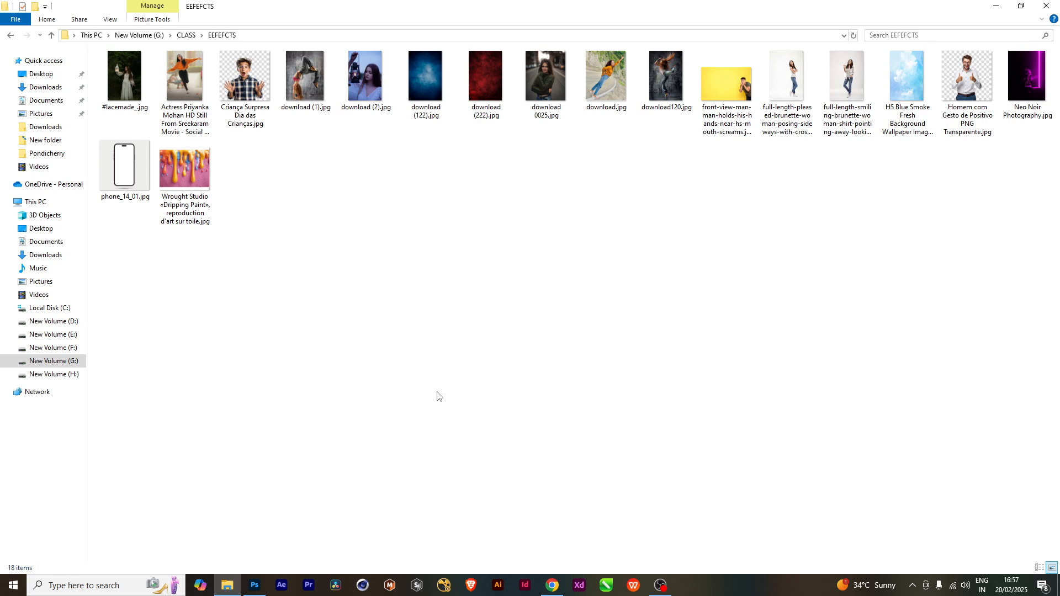
left_click_drag(306, 86, 351, 334)
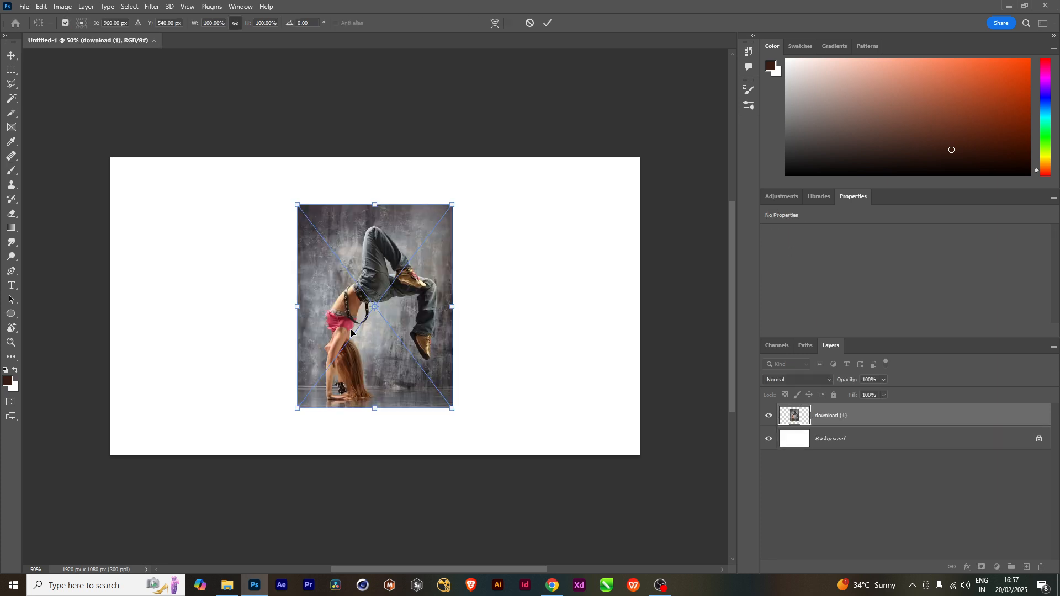
key("Return")
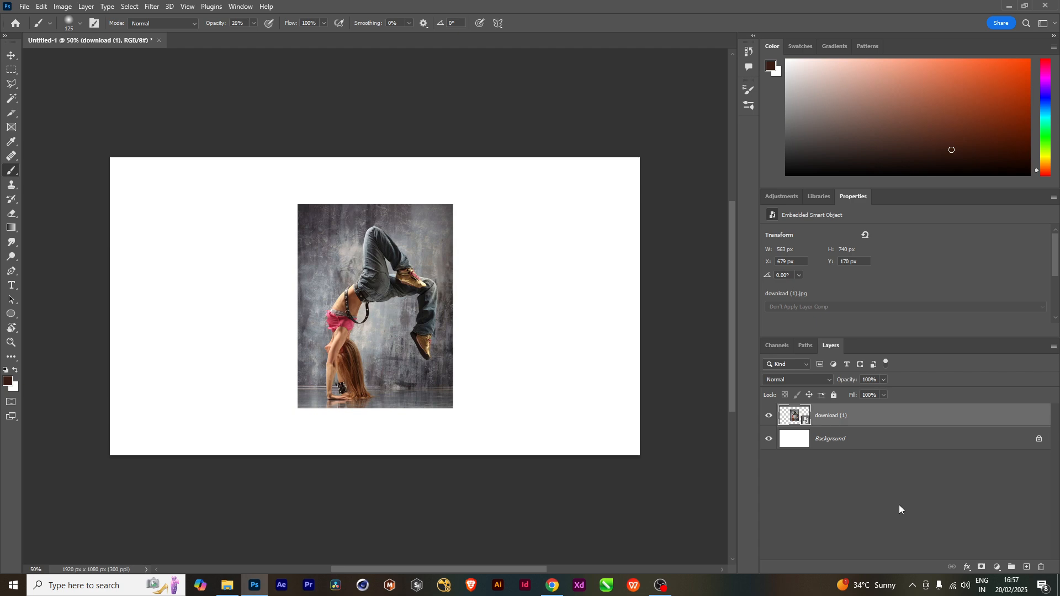
right_click(857, 418)
left_click(876, 301)
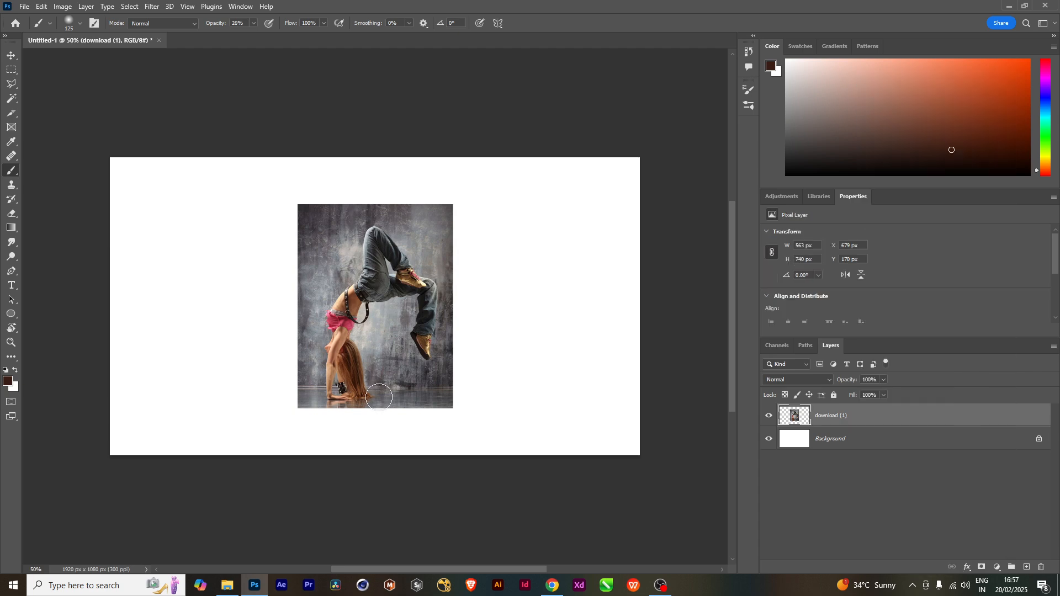
Scale the dancer photo up proportionally around its centre to about 823 × 1082 px, filling the canvas height.
left_click(11, 55)
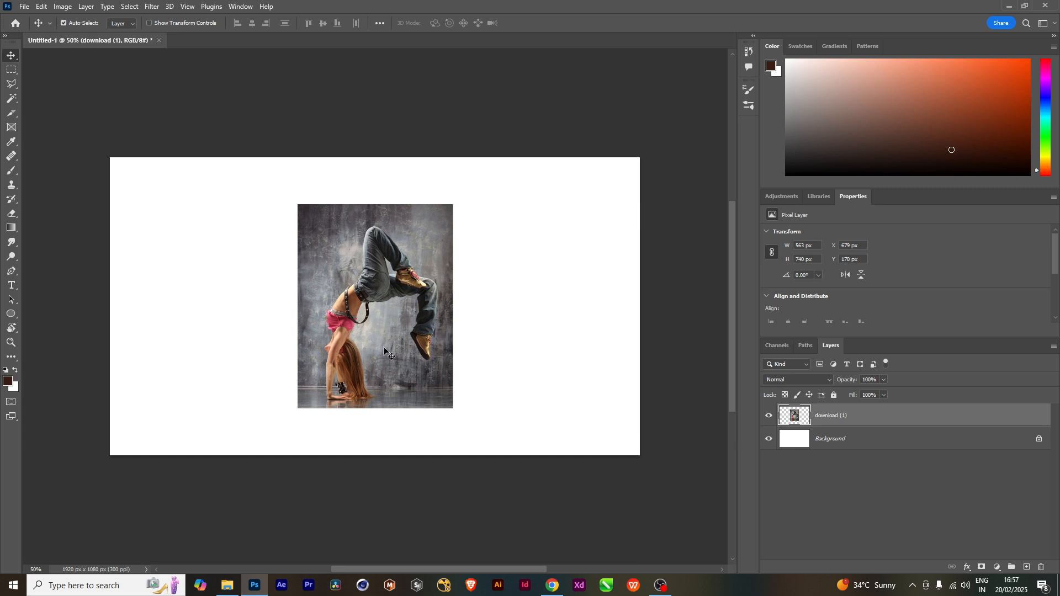
key("ctrl+t")
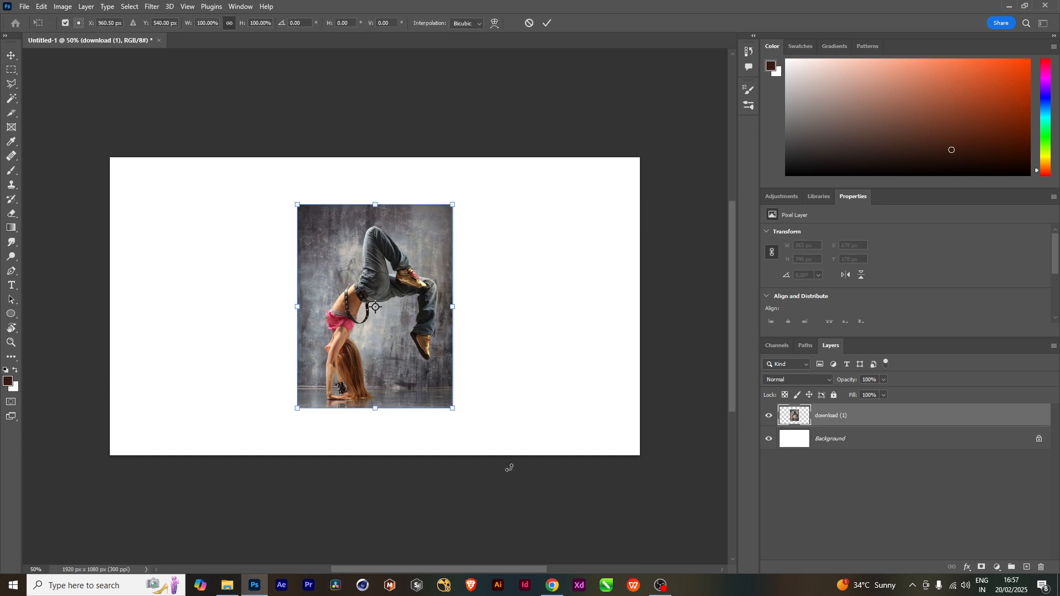
left_click_drag(451, 407, 537, 417)
key("Return")
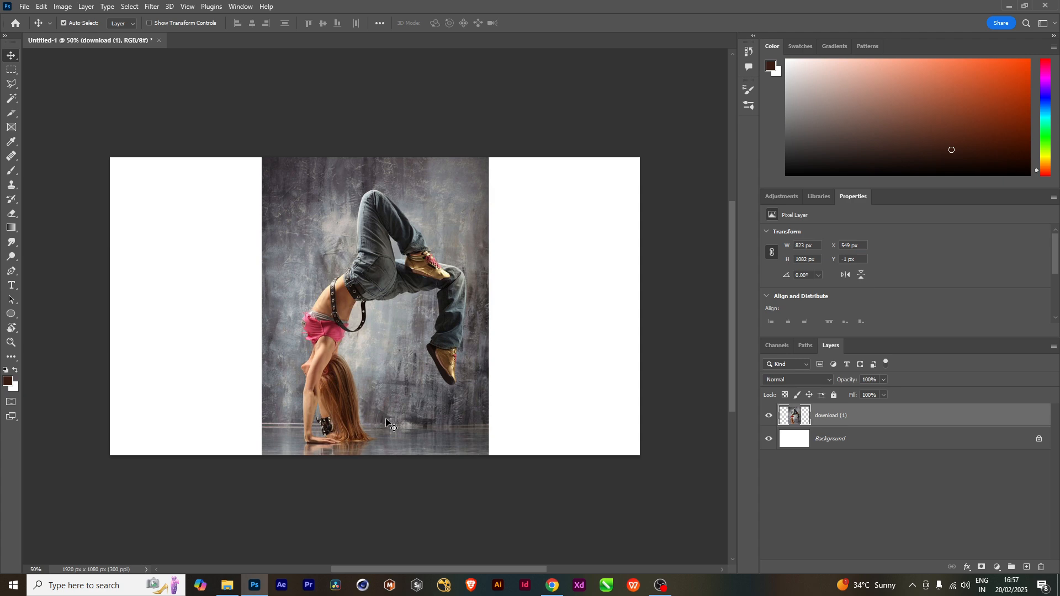
Move the dancer photo slightly left of the canvas centre, to about X 479 px and Y -2 px.
scroll(388, 425, "up", 2)
scroll(388, 425, "up", 2)
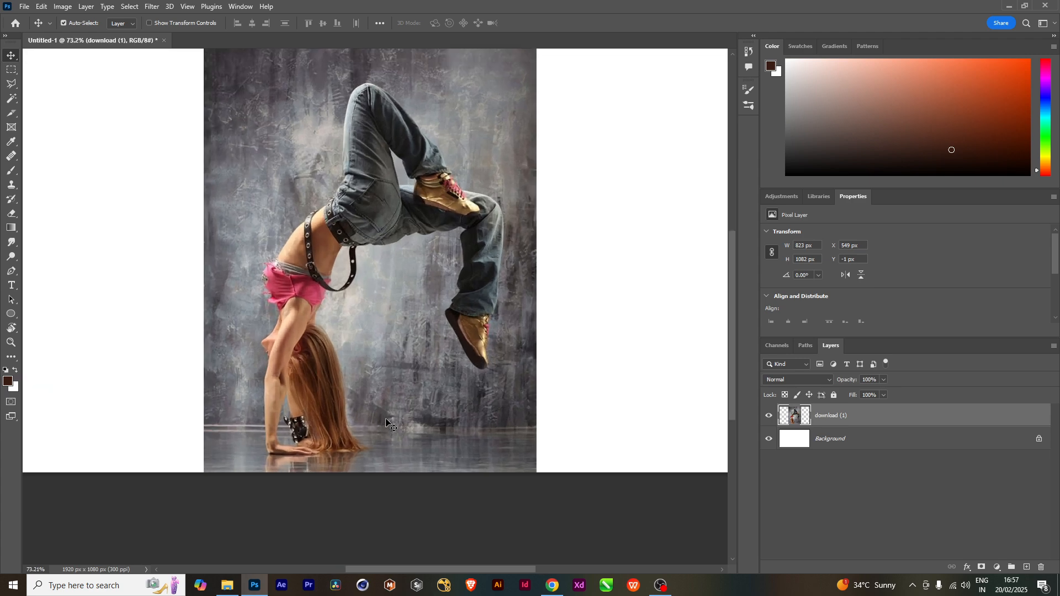
scroll(388, 425, "down", 5)
left_click_drag(409, 426, 386, 440)
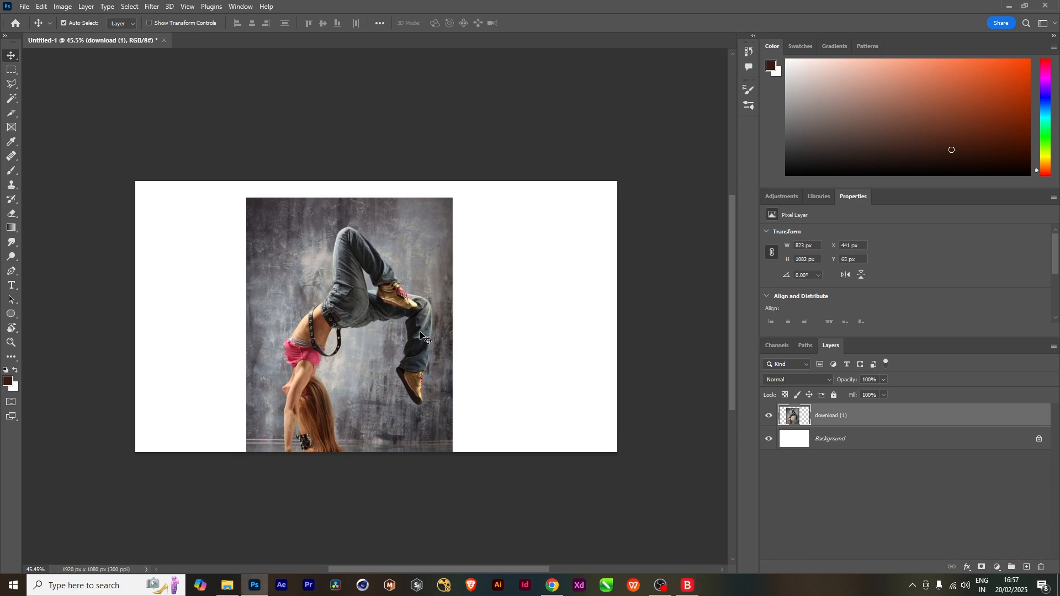
left_click_drag(373, 353, 383, 337)
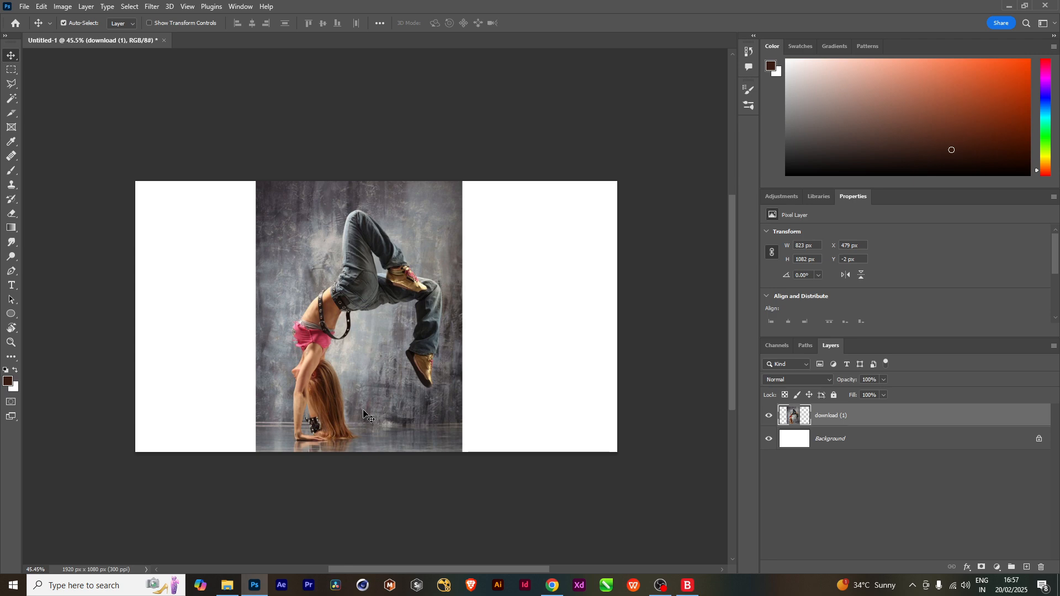
scroll(364, 415, "up", 1)
scroll(365, 414, "down", 1)
Duplicate the dancer photo layer and select the subject on the copy.
key("ctrl+j")
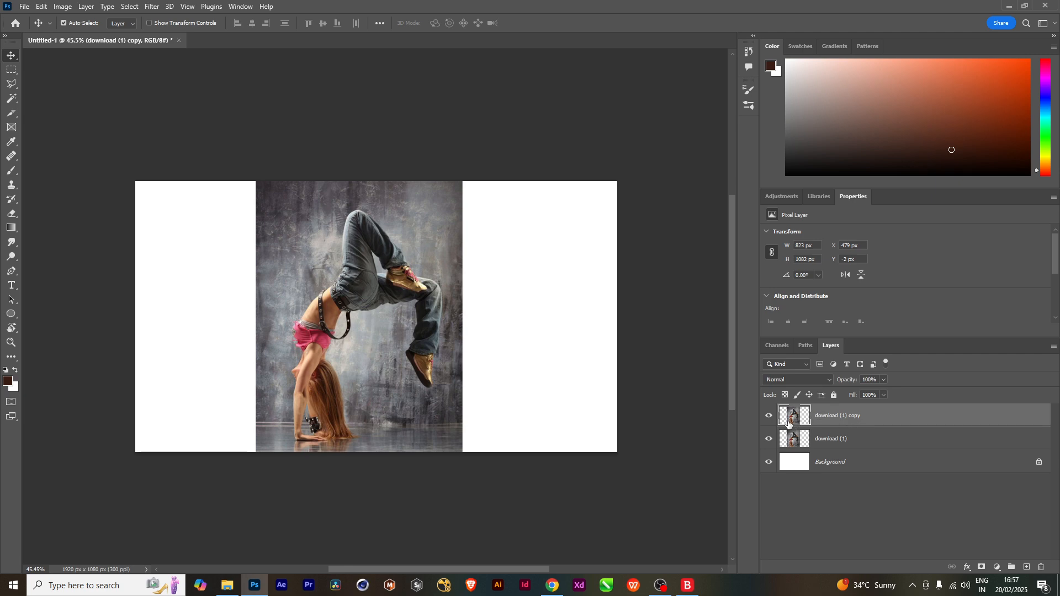
left_click(130, 7)
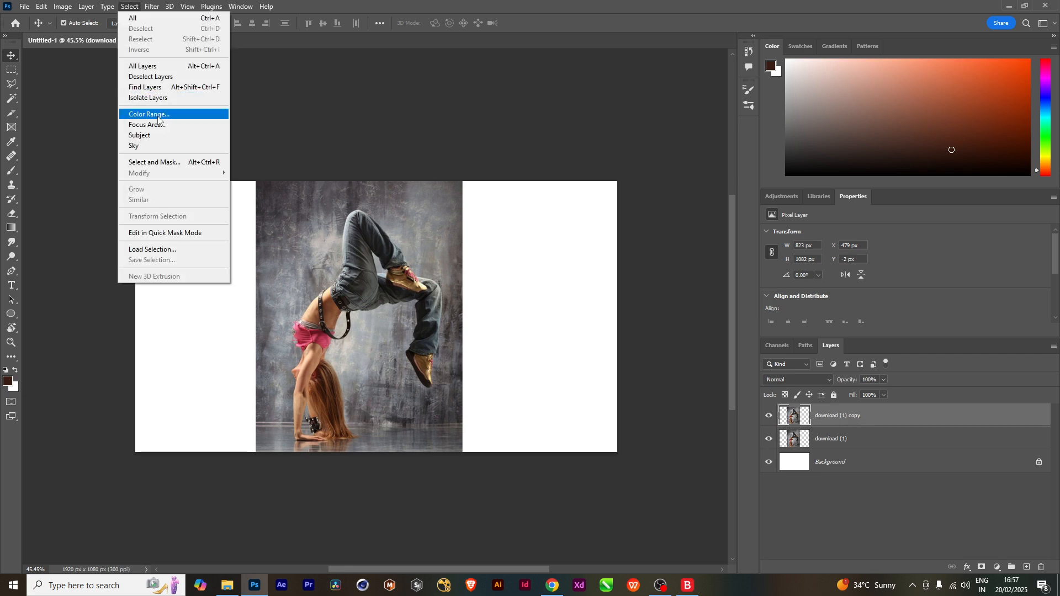
left_click(149, 138)
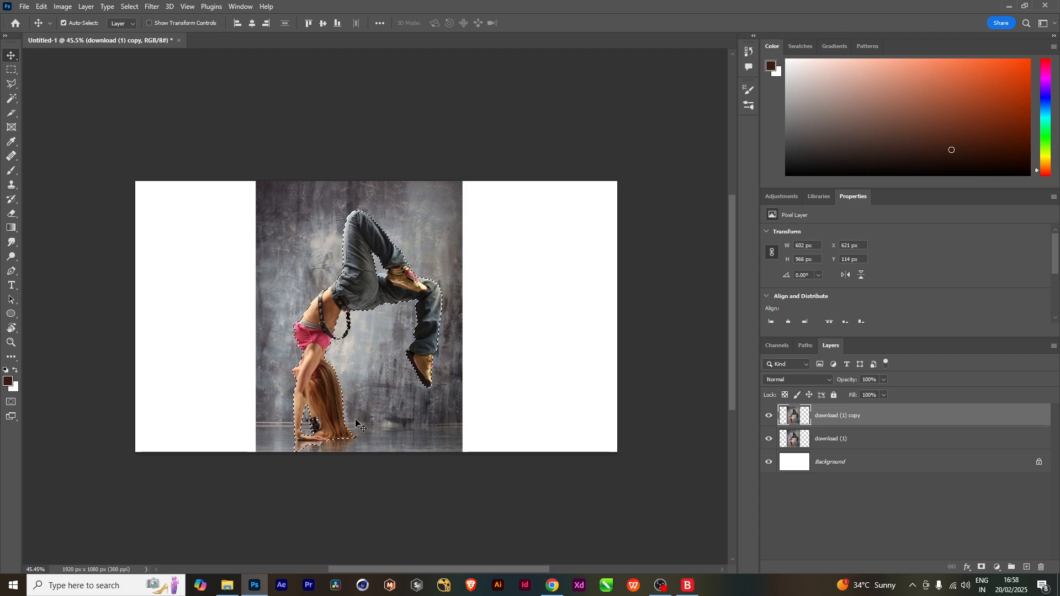
key("shift+F5")
key("Return")
key("ctrl+j")
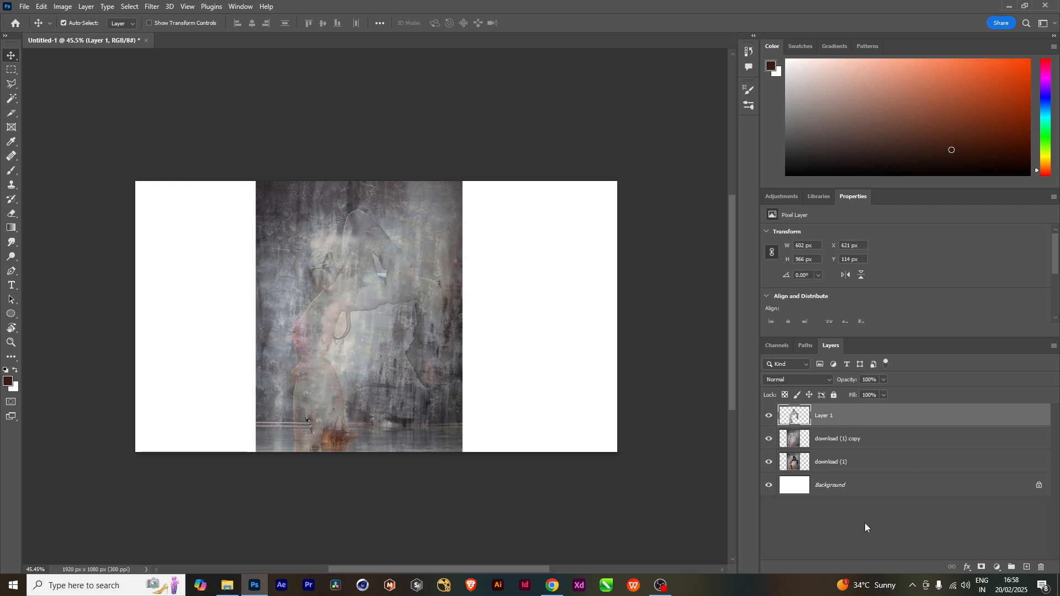
left_click(769, 439)
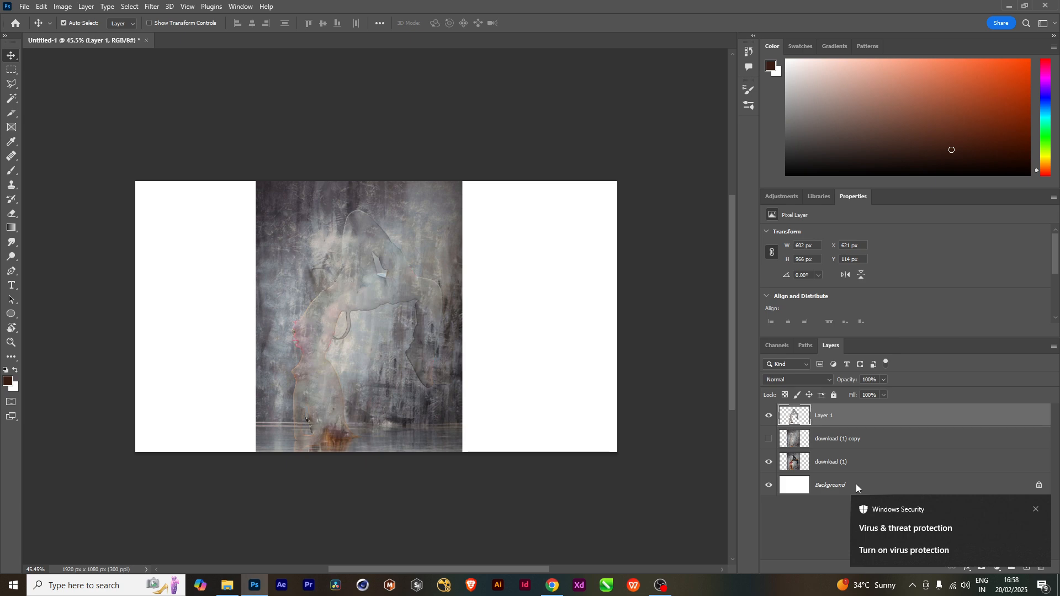
left_click(769, 463)
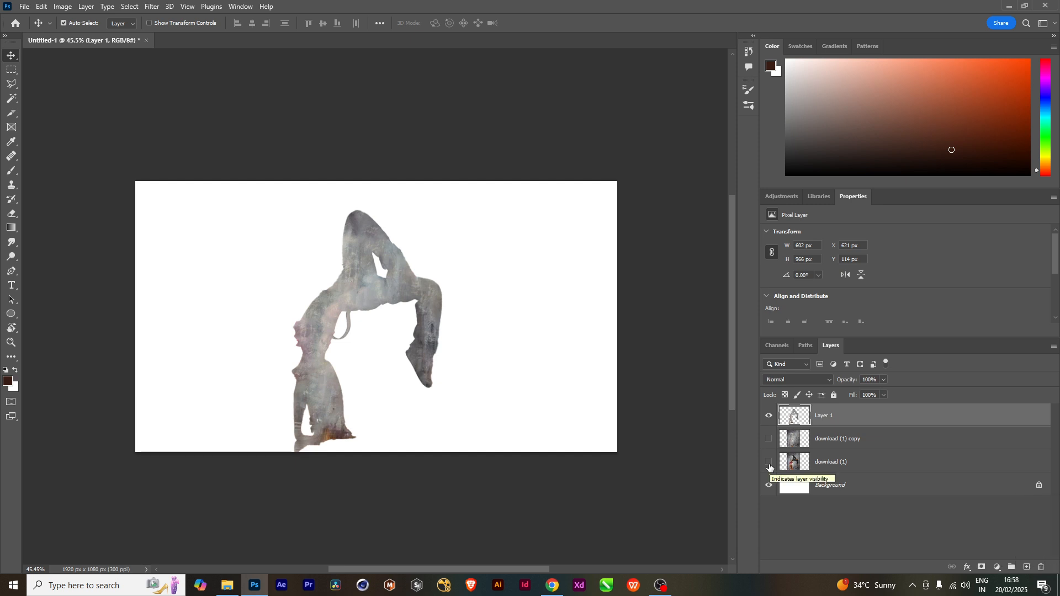
key("ctrl+z")
key("ctrl+z")
key("ctrl+z")
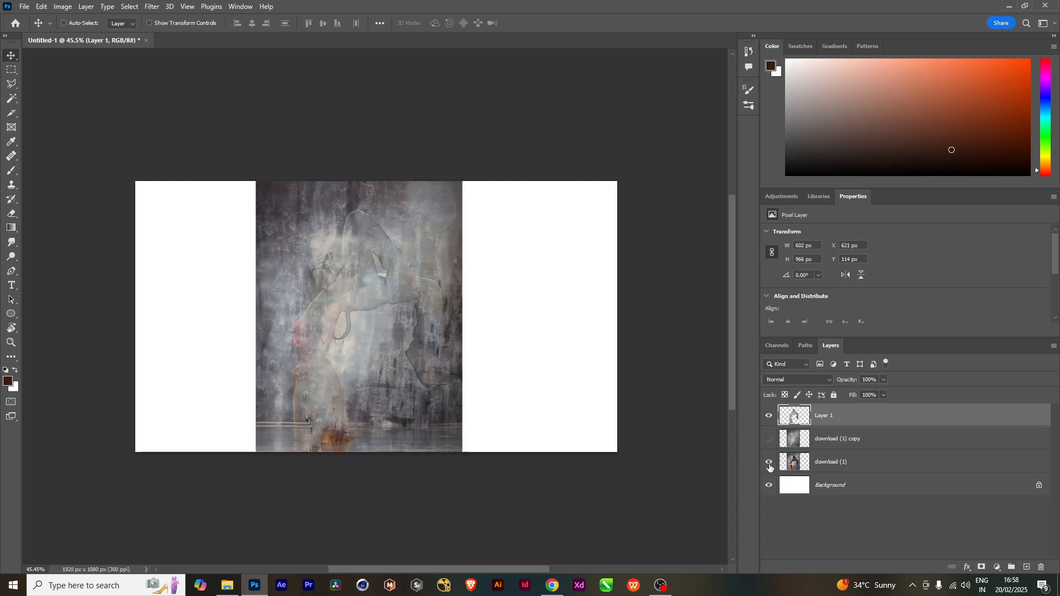
key("ctrl+z")
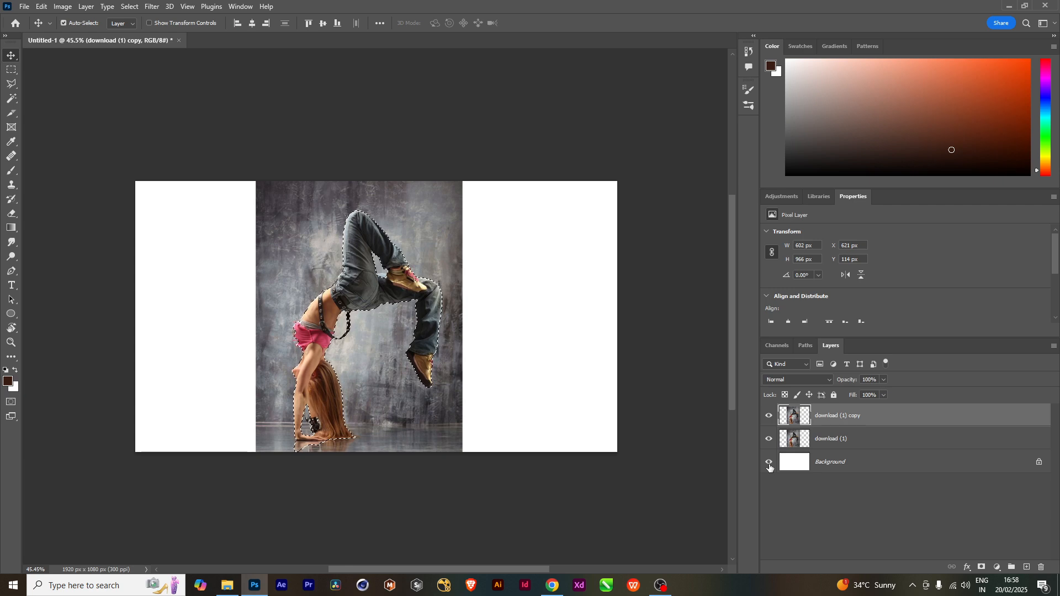
Feather the dancer selection by 3 pixels and copy it onto a new layer.
key("shift+F6")
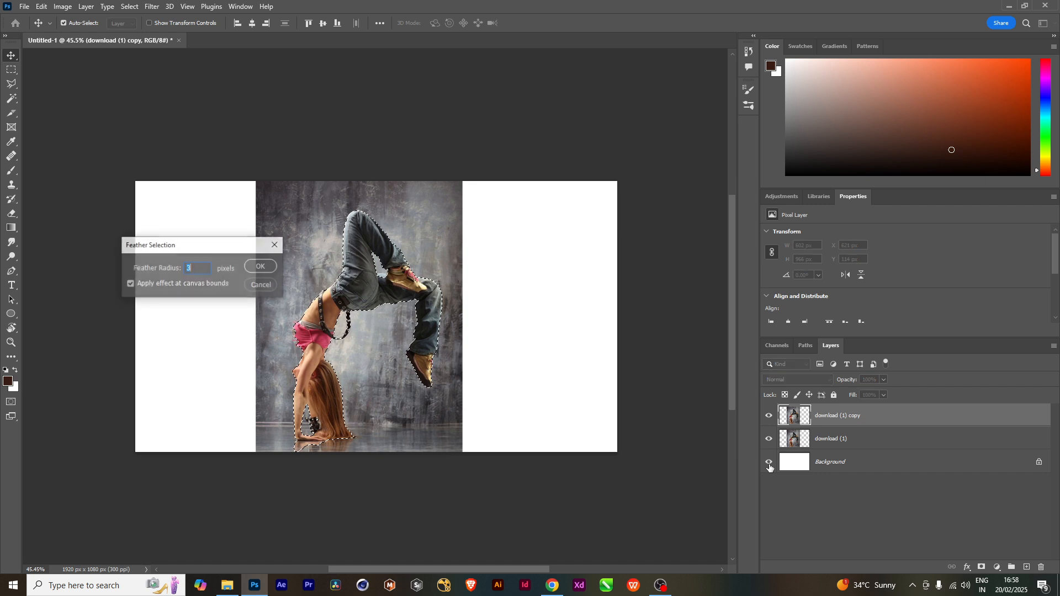
key("Return")
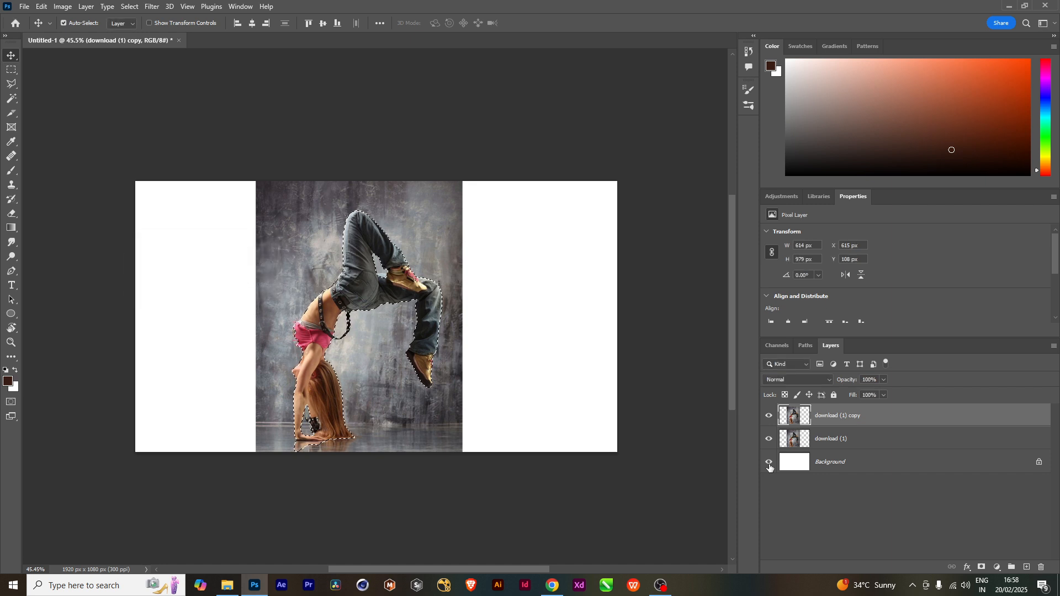
key("ctrl+j")
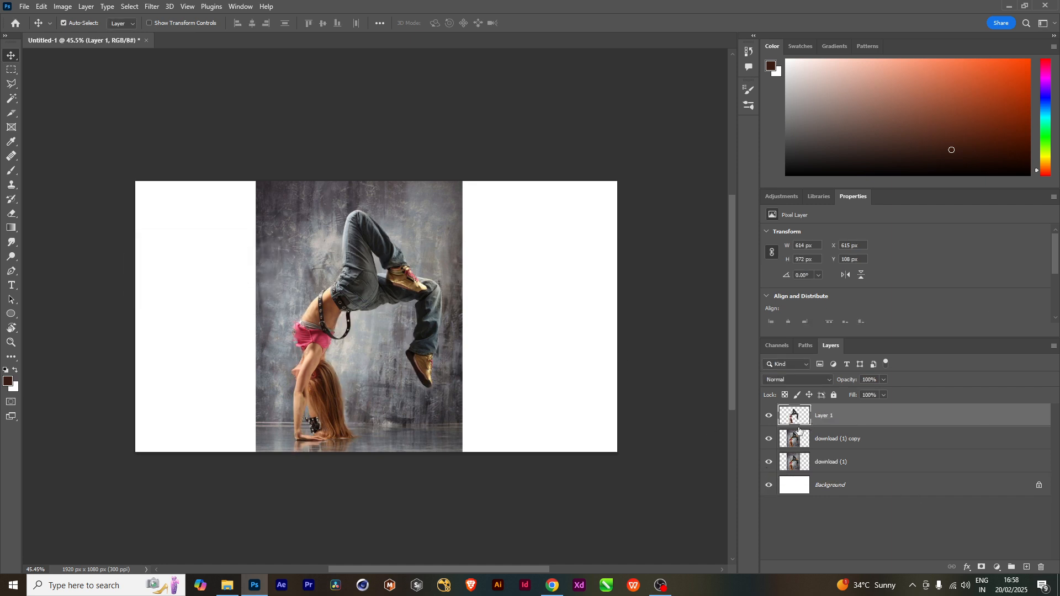
Hide both full photo layers and move the cut-out dancer right to about X 727 px.
left_click(769, 439)
left_click(769, 462)
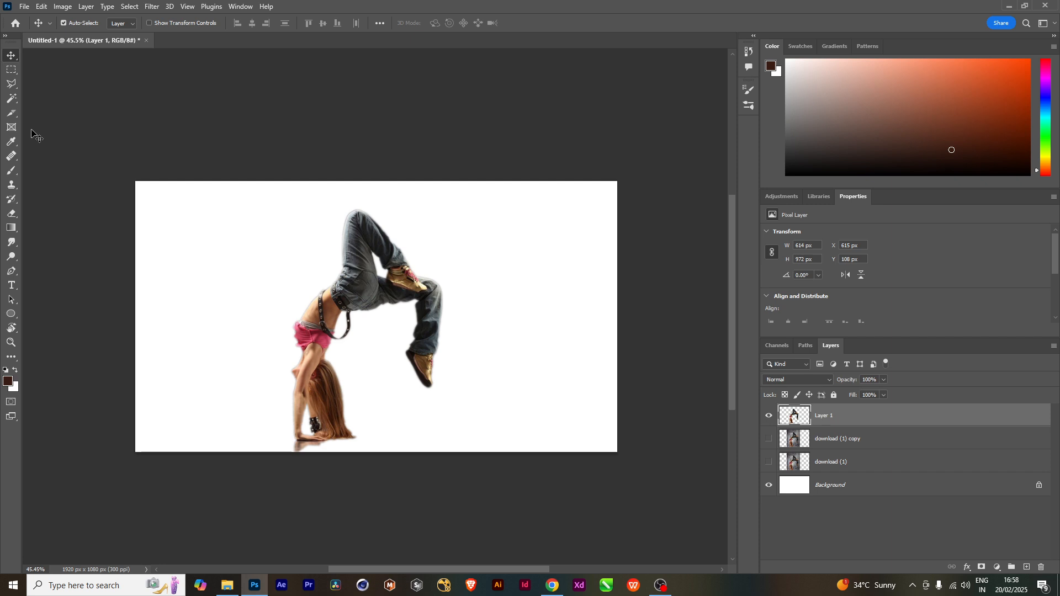
left_click_drag(359, 284, 388, 281)
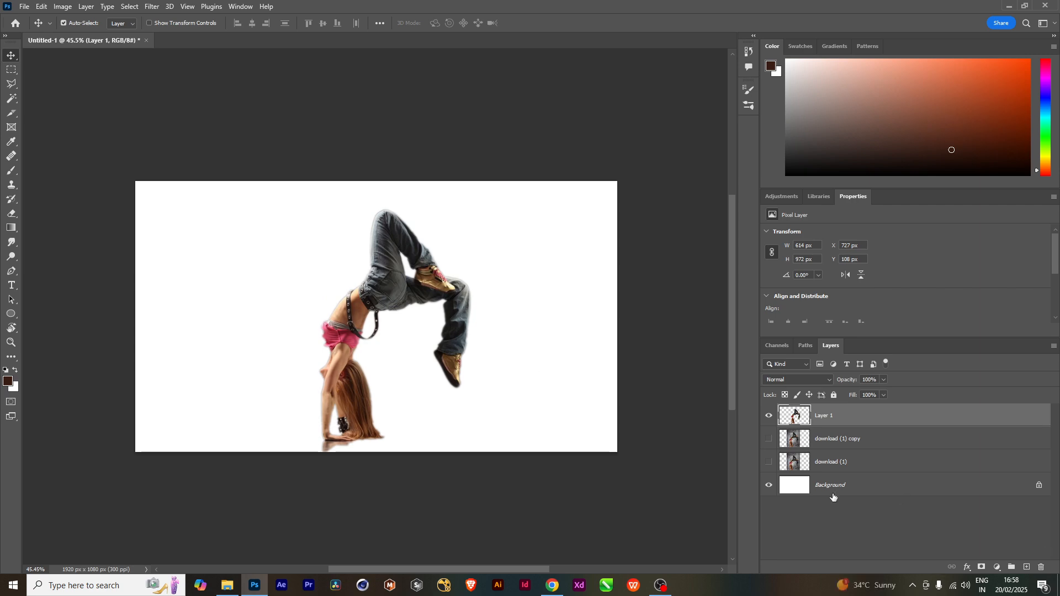
Add a gradient fill layer directly above the hidden download (1) layer.
left_click(829, 469)
left_click(769, 465)
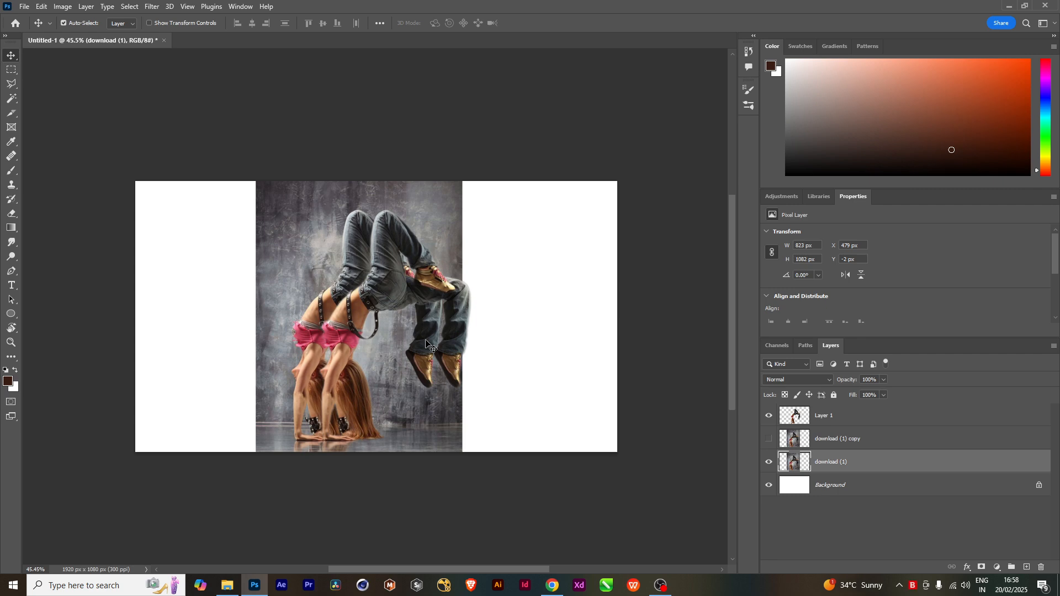
left_click(769, 462)
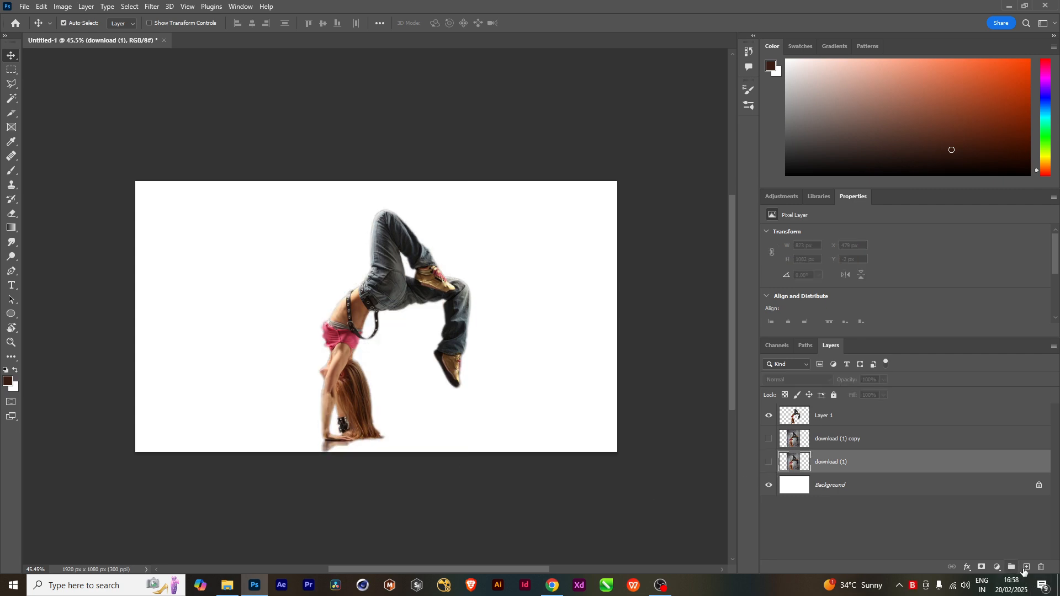
left_click(998, 567)
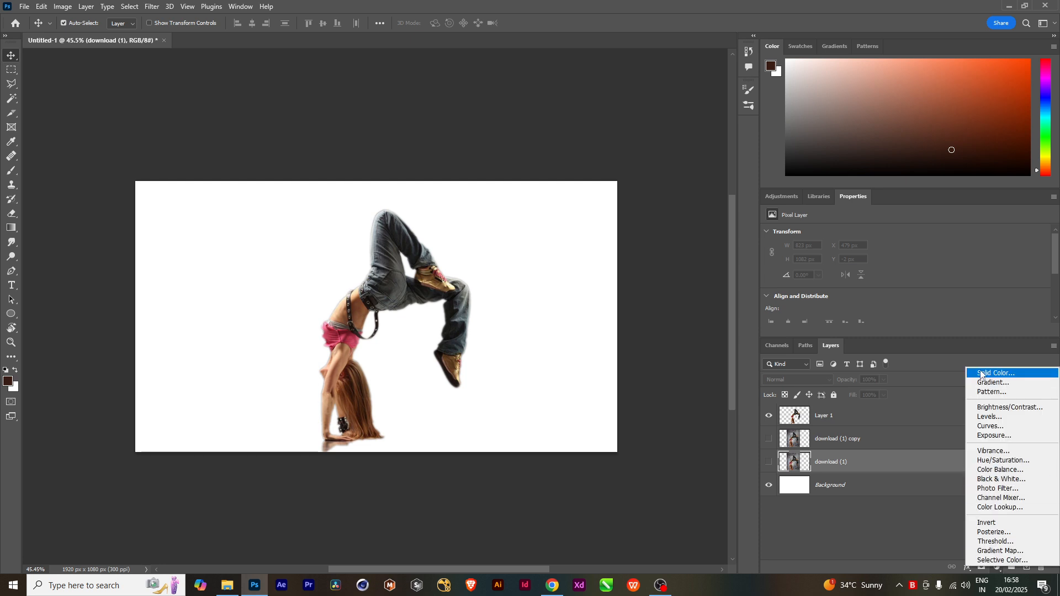
left_click(992, 383)
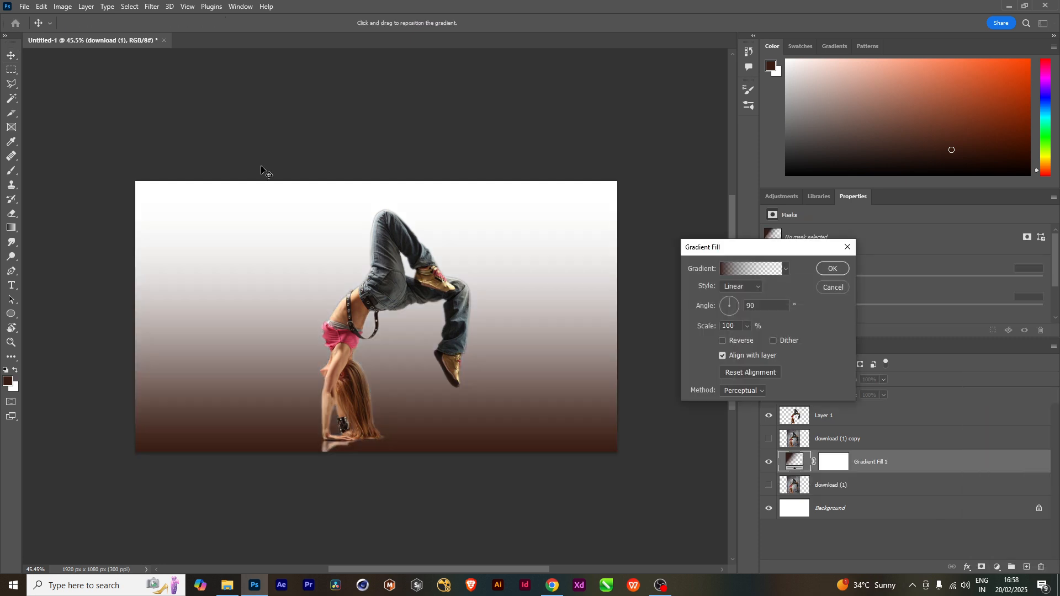
Set the gradient's first colour stop to the dark red 7e1e2b, sampled from the dancer's pink top.
left_click(759, 270)
double_click(609, 375)
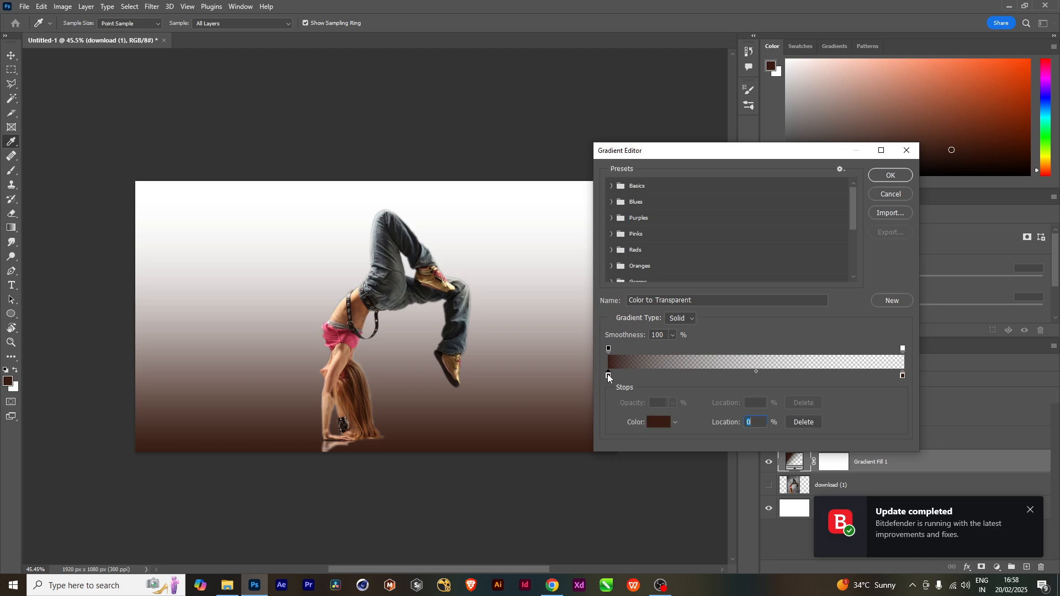
left_click(351, 333)
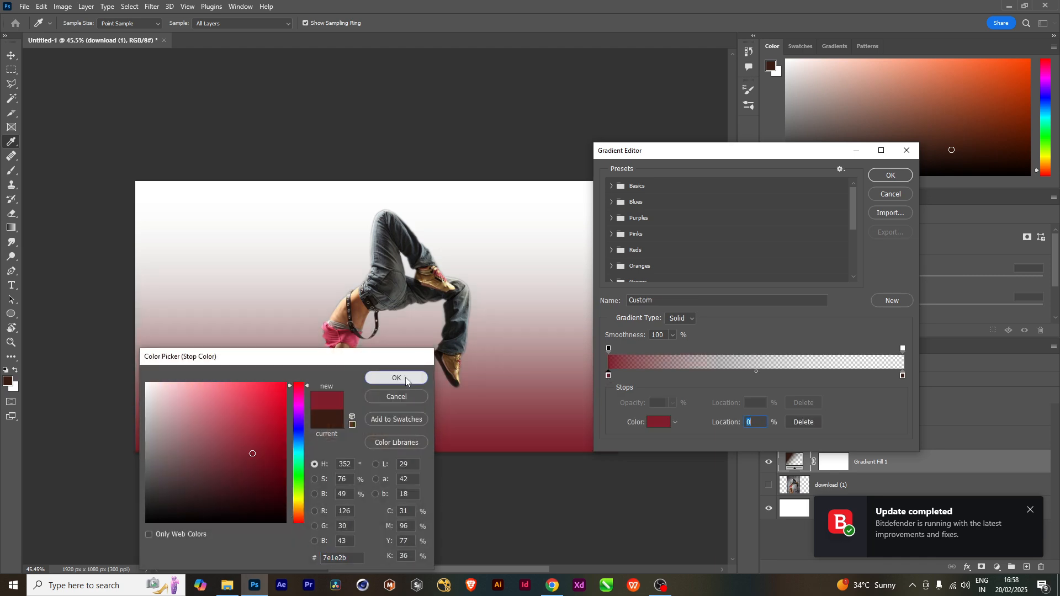
left_click(397, 378)
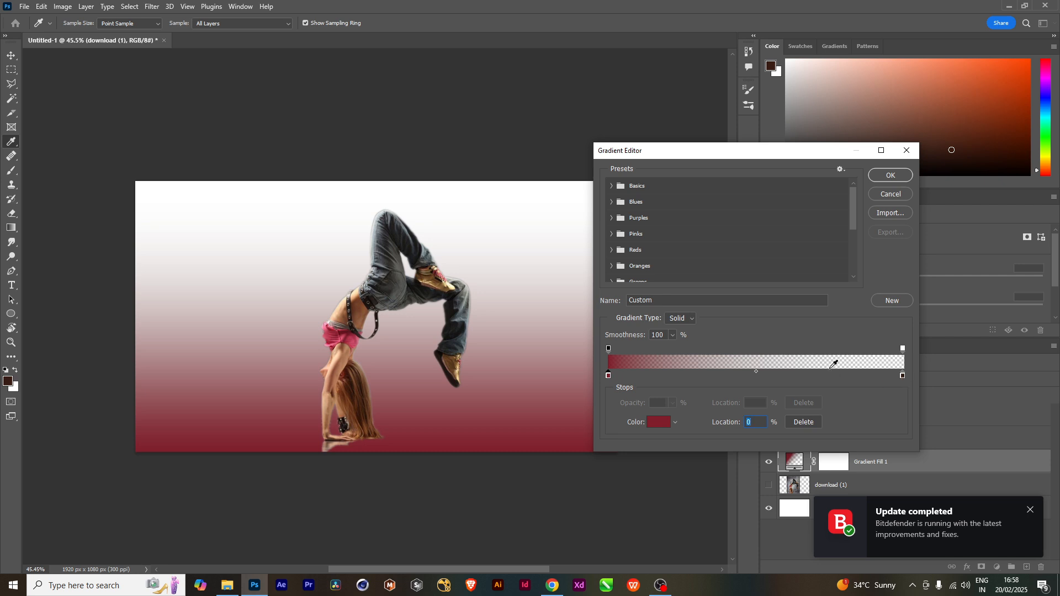
Add a colour stop at 61% and give it the dark grey 2d2d2f, sampled from the dancer's jeans.
left_click(788, 376)
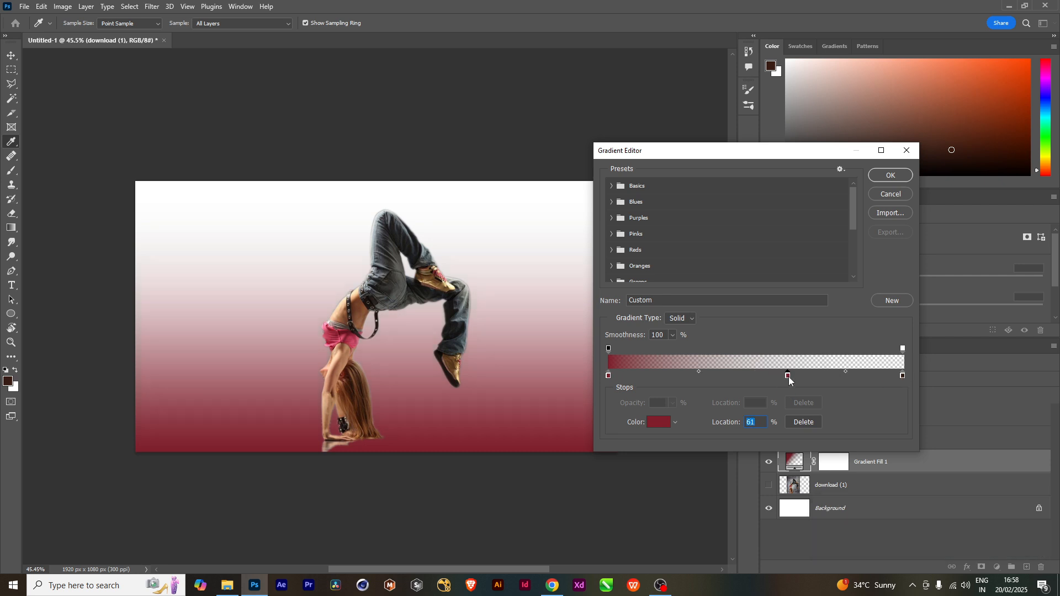
double_click(788, 376)
left_click(391, 277)
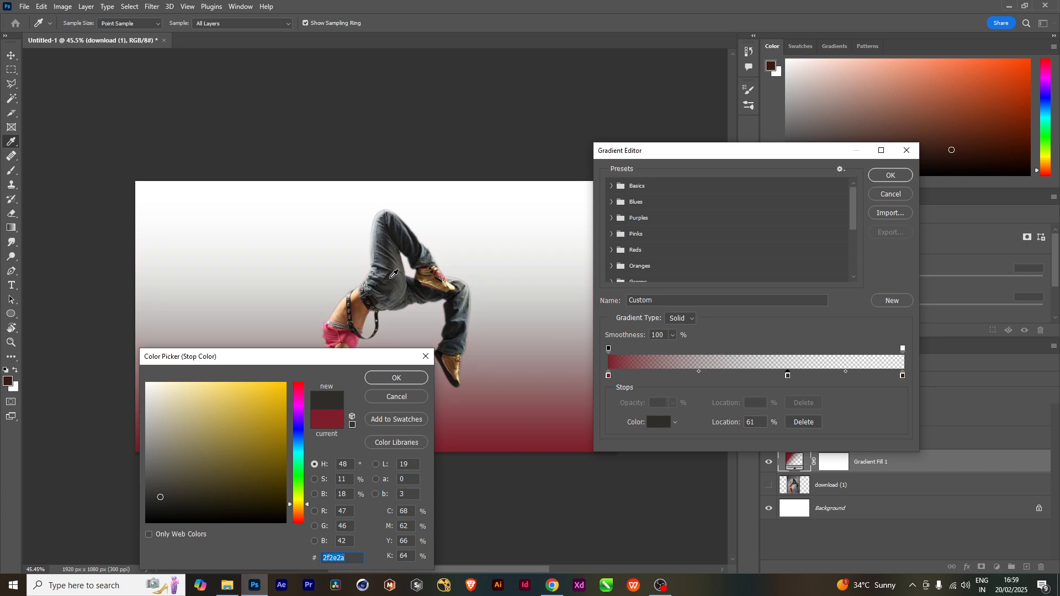
left_click(385, 232)
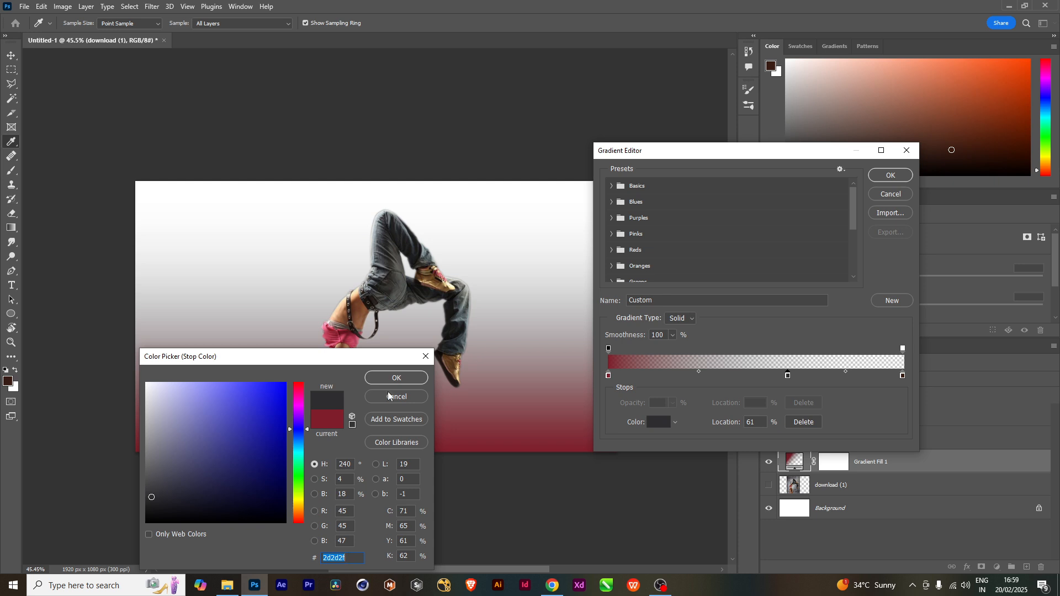
left_click(397, 378)
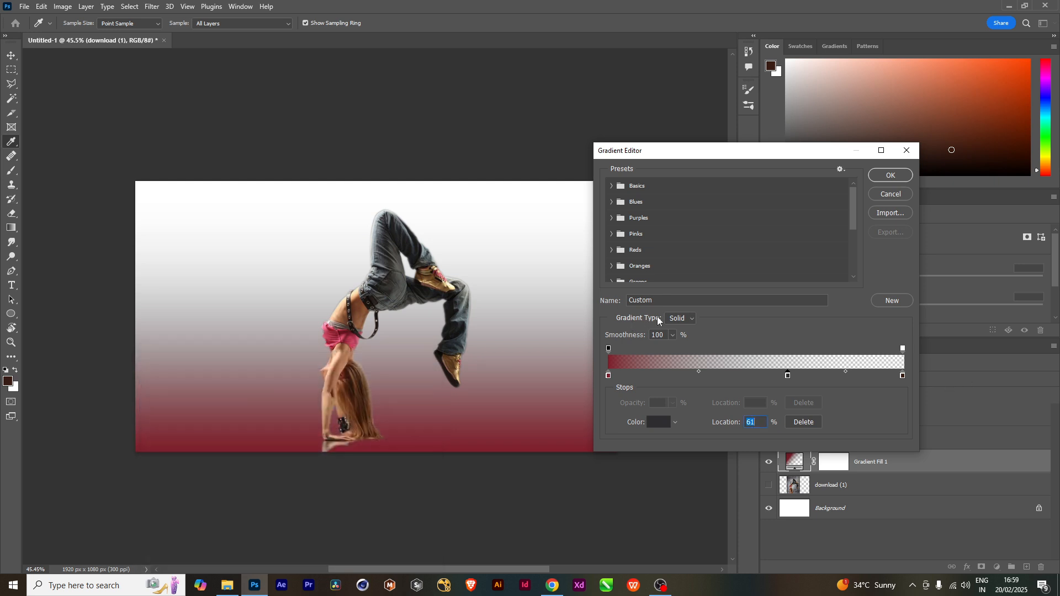
Change the gradient type from Solid to Noise.
left_click(674, 321)
left_click(680, 333)
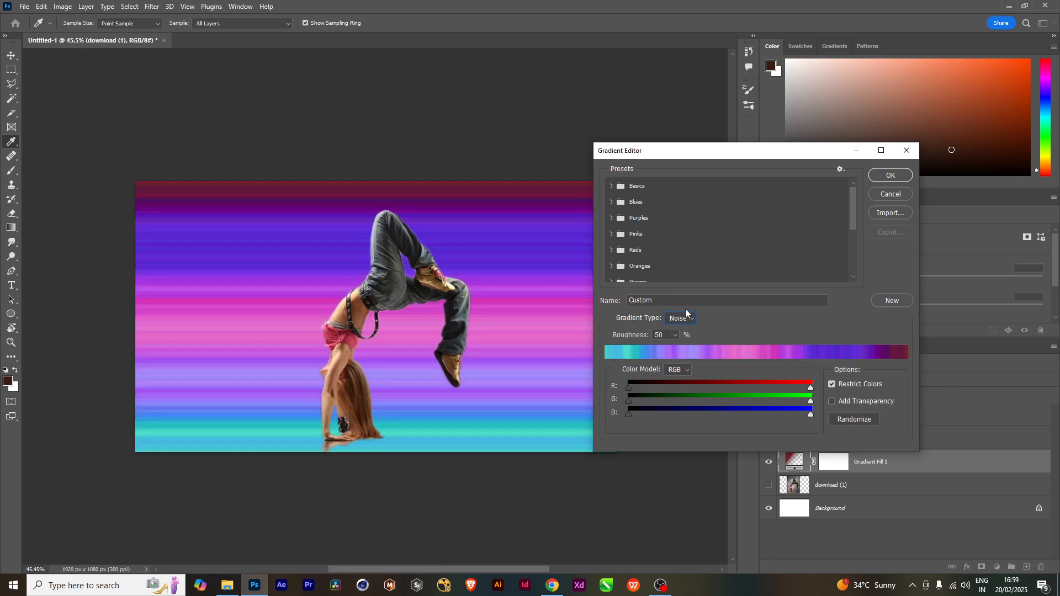
Change the gradient type back to Solid and move the dark grey colour stop to 42%.
left_click(688, 319)
left_click(688, 329)
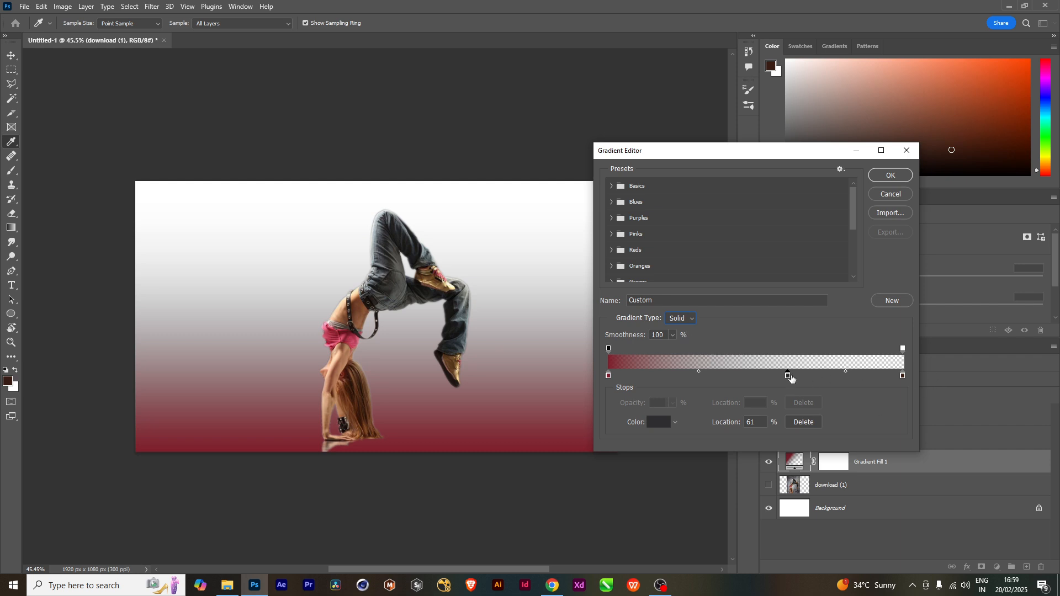
left_click_drag(791, 380, 733, 378)
Add a 76% stop in brown 6b3822 sampled from the dancer's waist, set the end stop to 673f26 from her lower shoe, and accept the gradient.
double_click(832, 376)
left_click(354, 302)
left_click(386, 379)
double_click(904, 376)
left_click(456, 365)
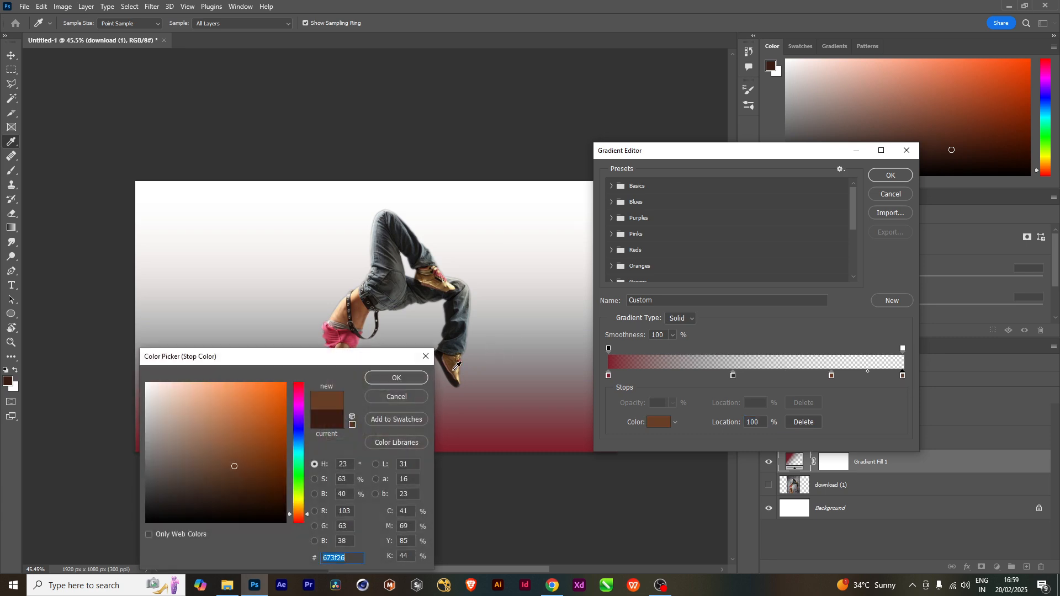
left_click(376, 380)
left_click(883, 175)
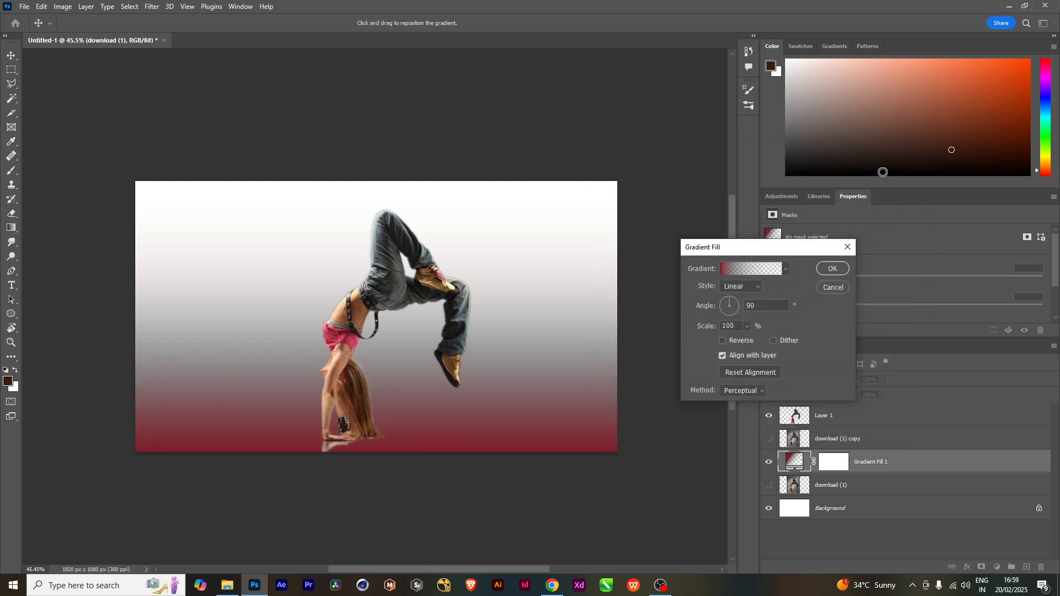
Set the gradient fill's style to Radial and its scale to 715%.
left_click(742, 299)
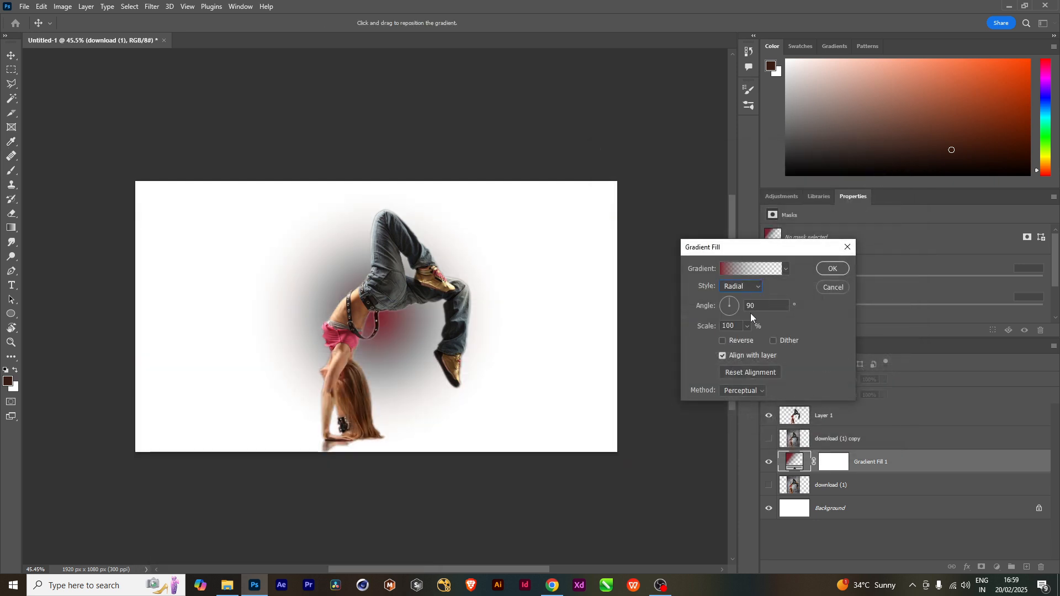
left_click(745, 327)
left_click_drag(739, 344, 778, 338)
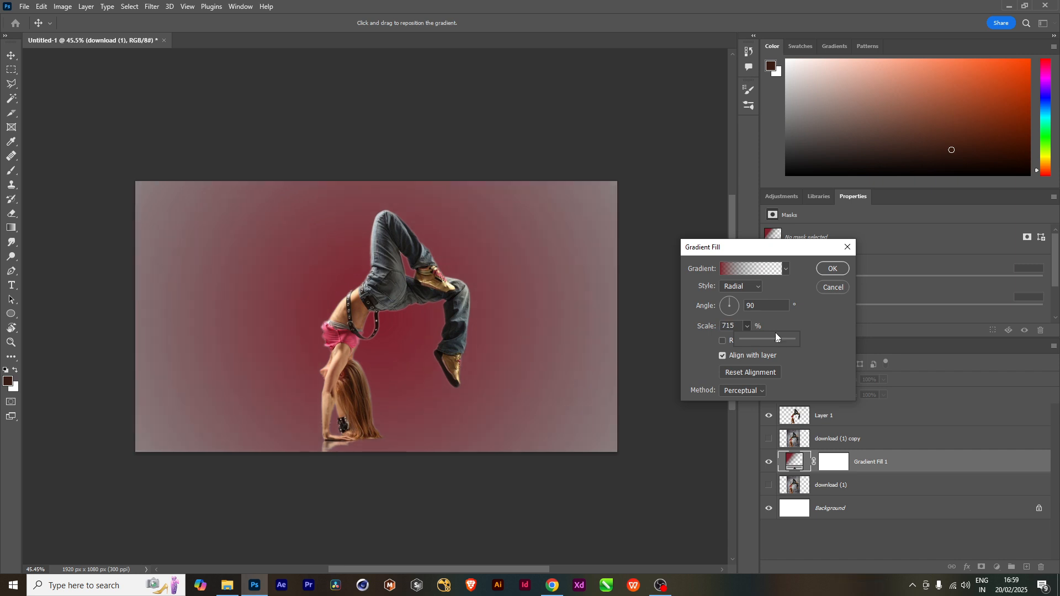
Recolour the gradient's 42% stop with a very dark brown sampled from the edge of the dancer's hair.
left_click(755, 271)
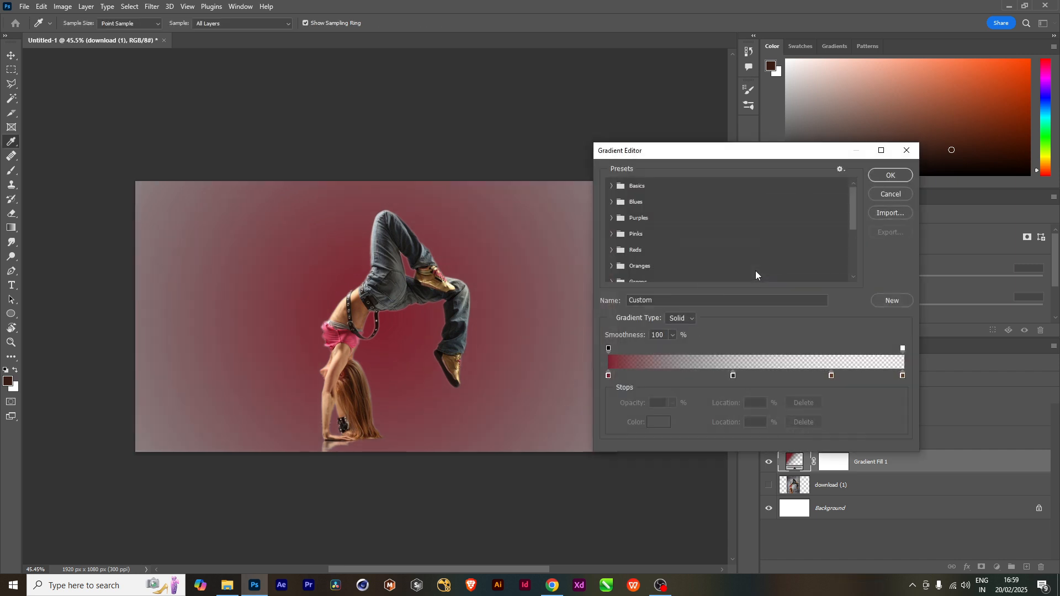
double_click(733, 376)
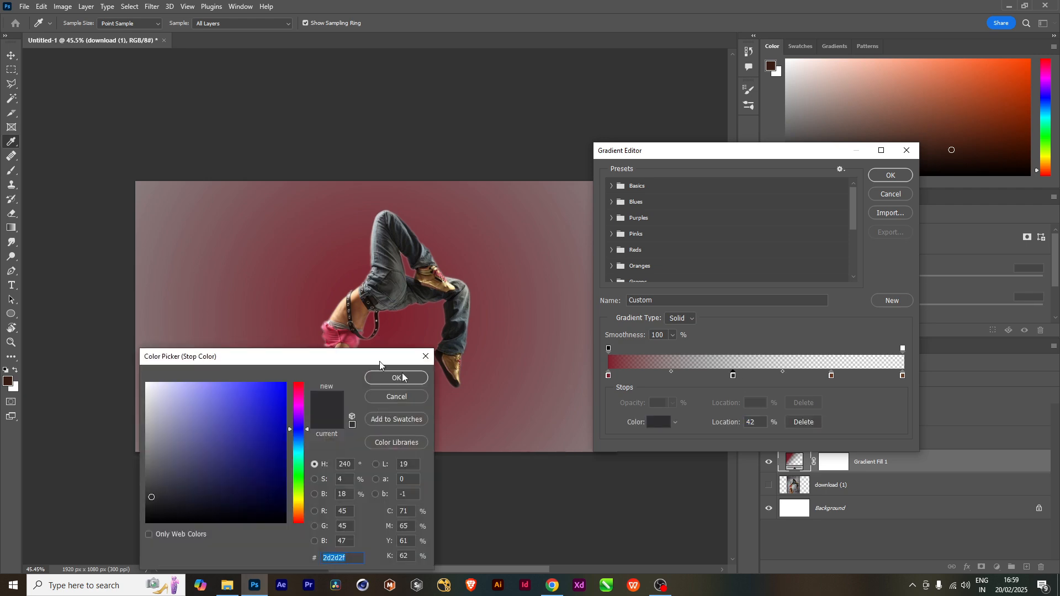
left_click_drag(402, 365, 559, 441)
left_click(372, 392)
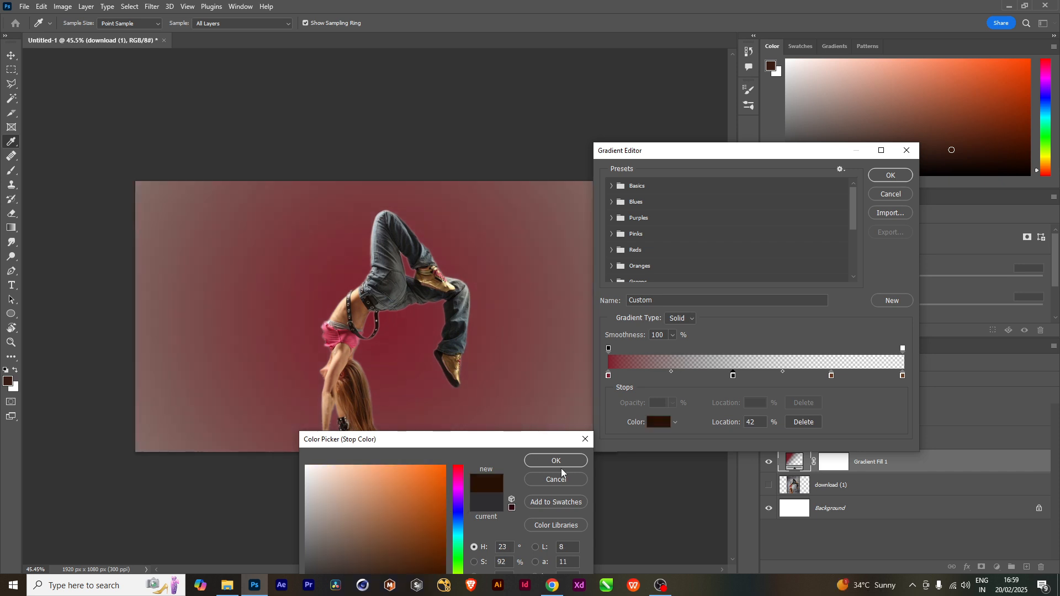
left_click(563, 463)
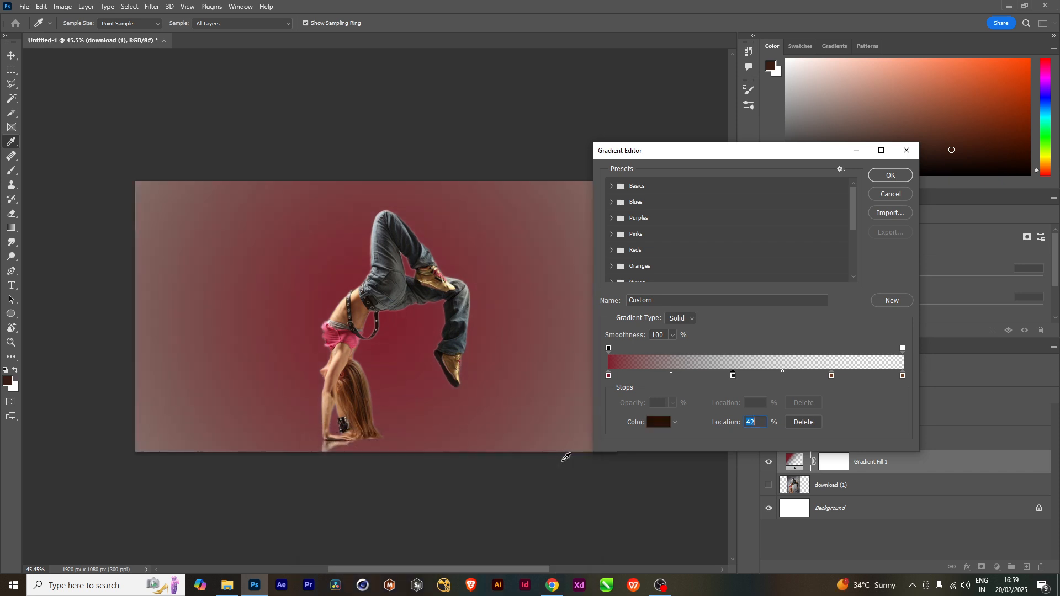
Recolour the gradient's 76% stop with the light skin tone cd9b74, sampled from the dancer's bare waist.
left_click(833, 377)
double_click(832, 377)
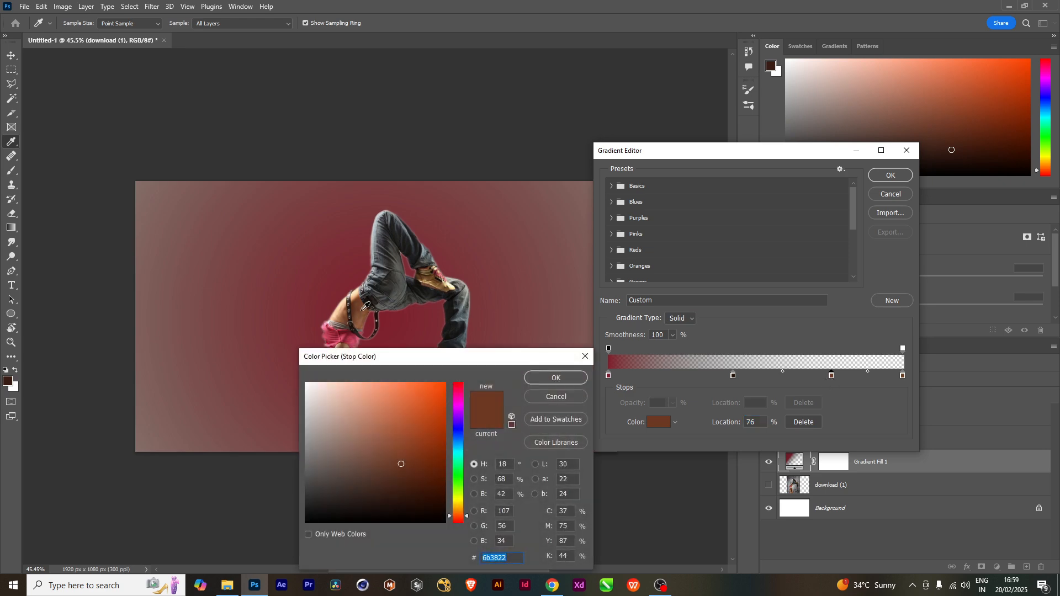
left_click(341, 311)
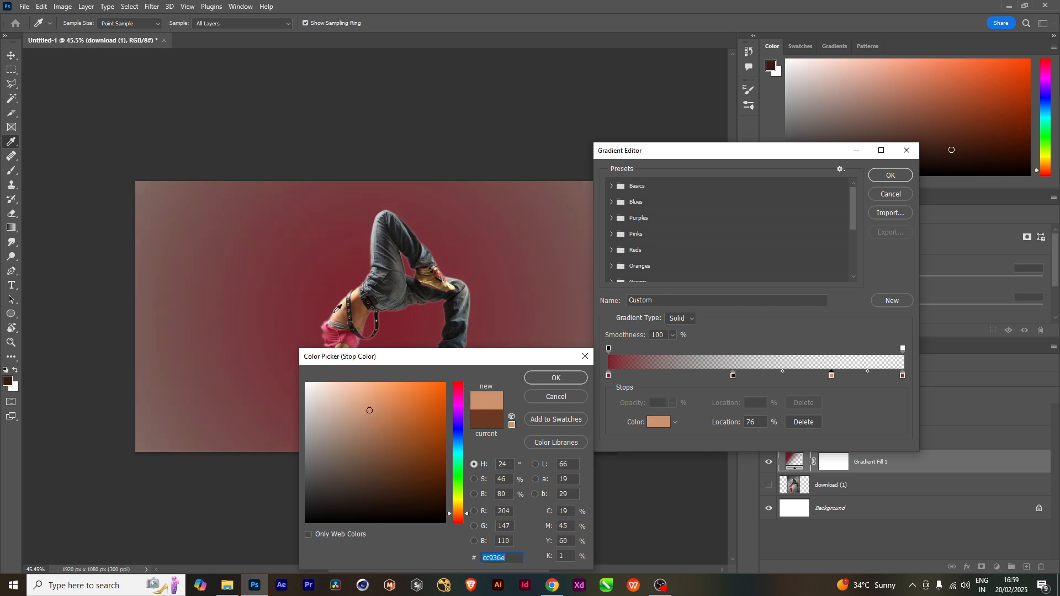
left_click(337, 321)
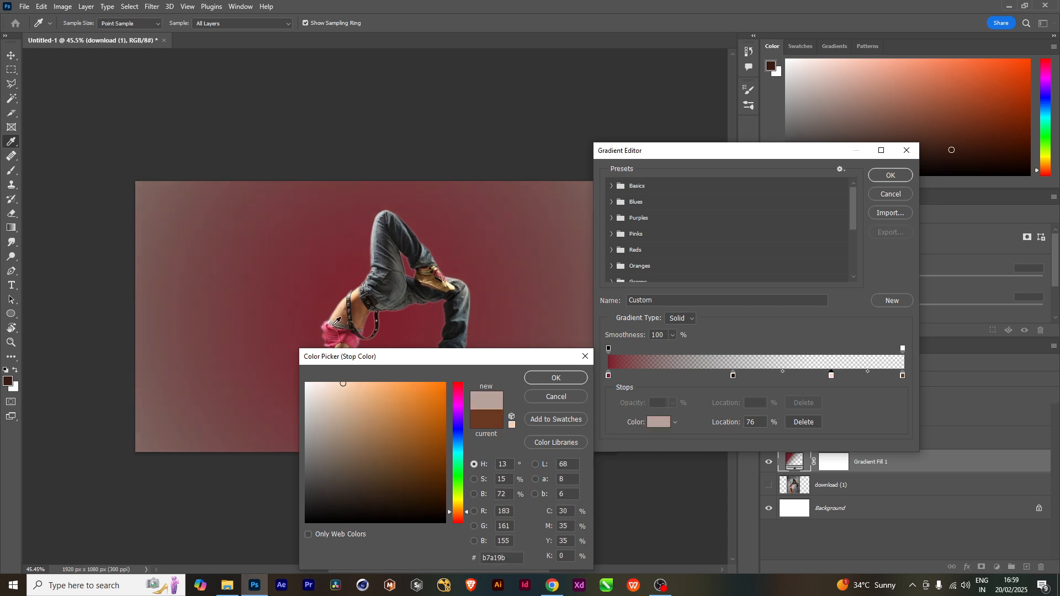
left_click(343, 313)
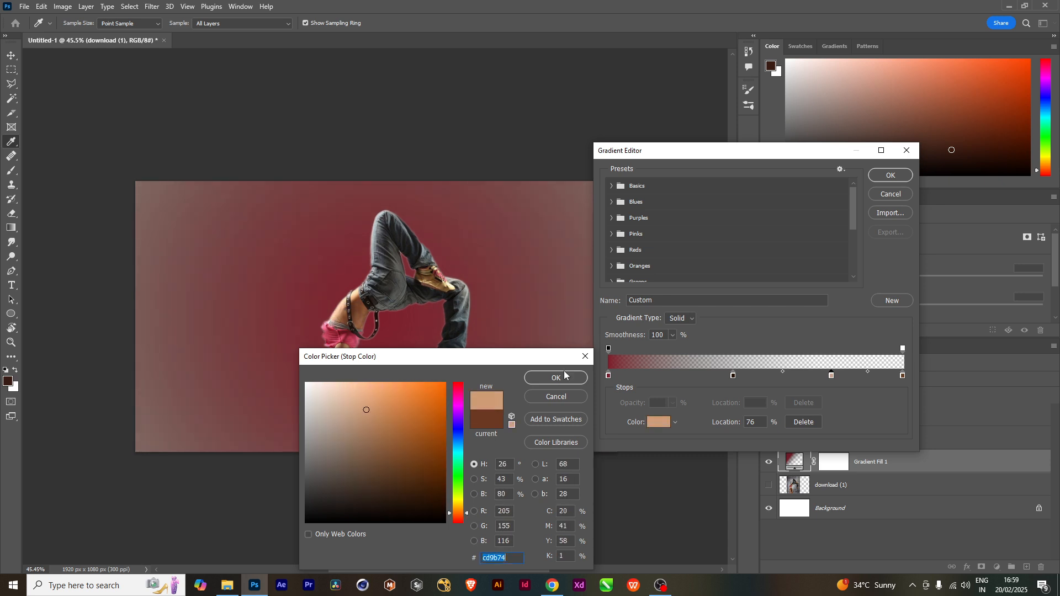
left_click(584, 378)
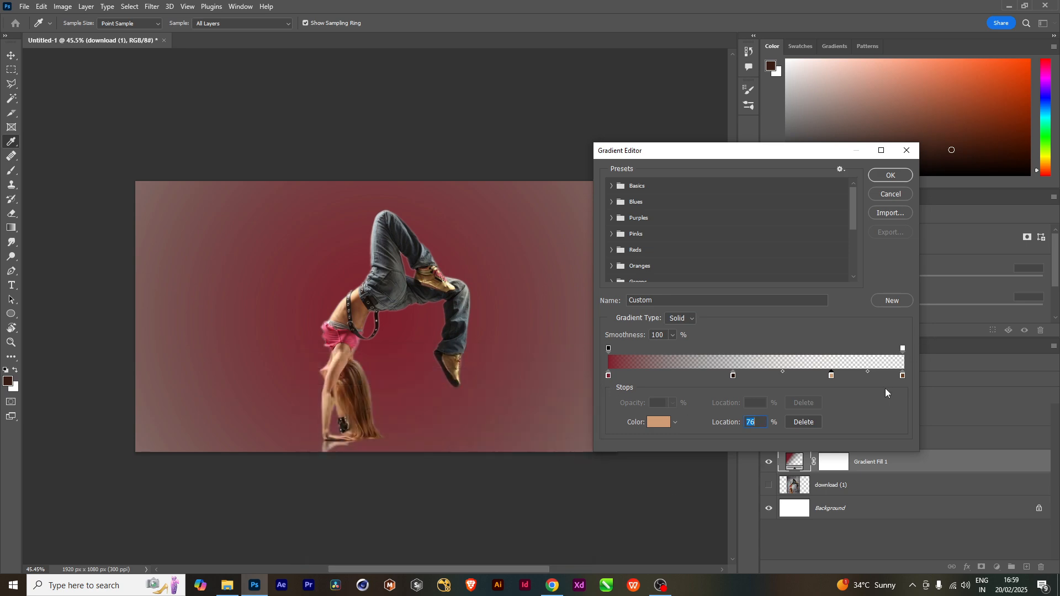
Recolour the gradient's end stop with the pale gold edd798, sampled from the dancer's upper shoe.
double_click(904, 375)
left_click(439, 276)
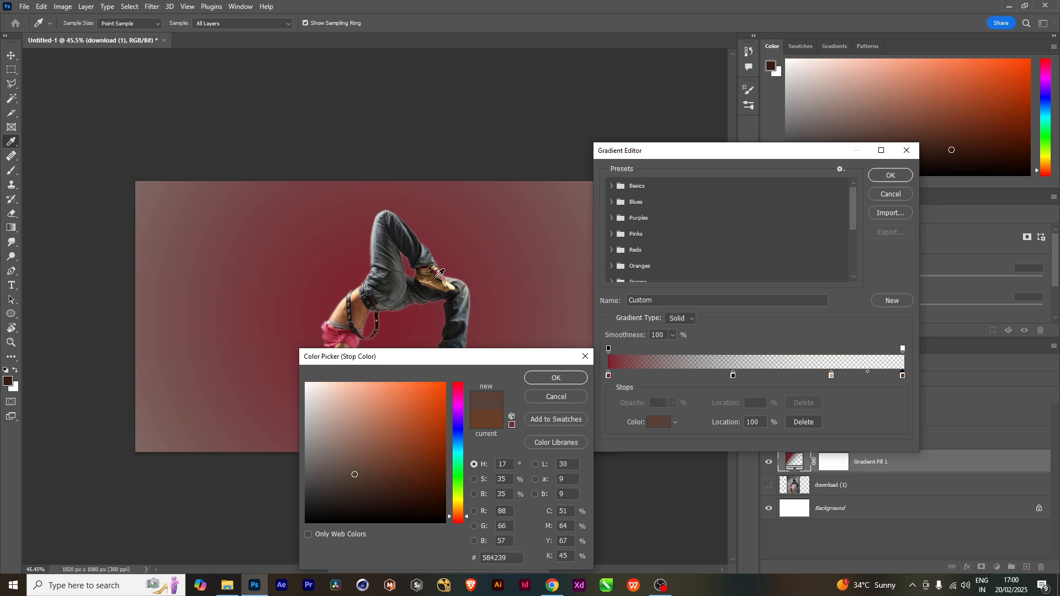
left_click(447, 282)
left_click(455, 284)
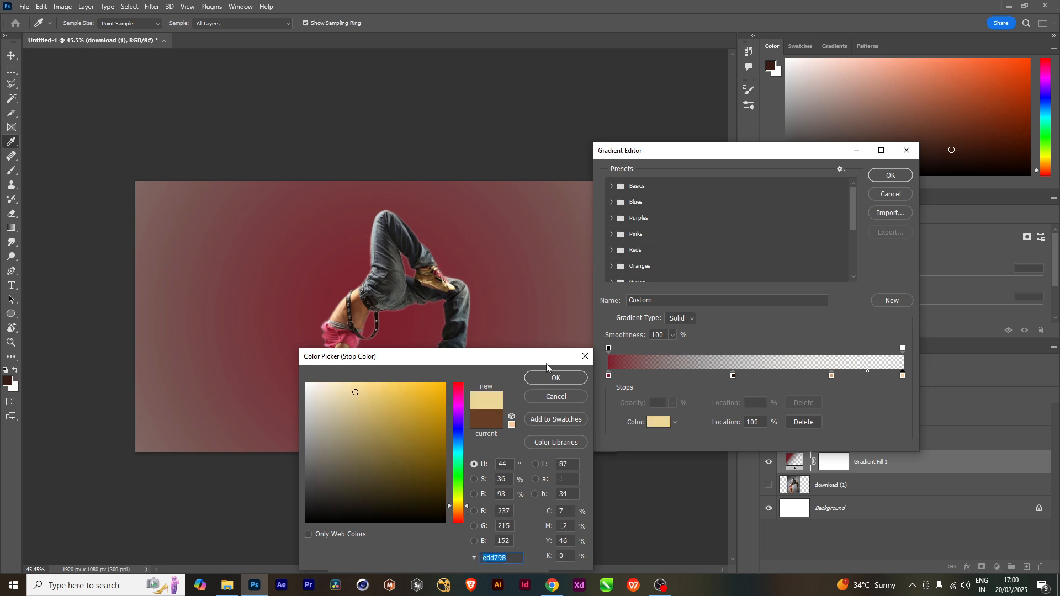
left_click(555, 378)
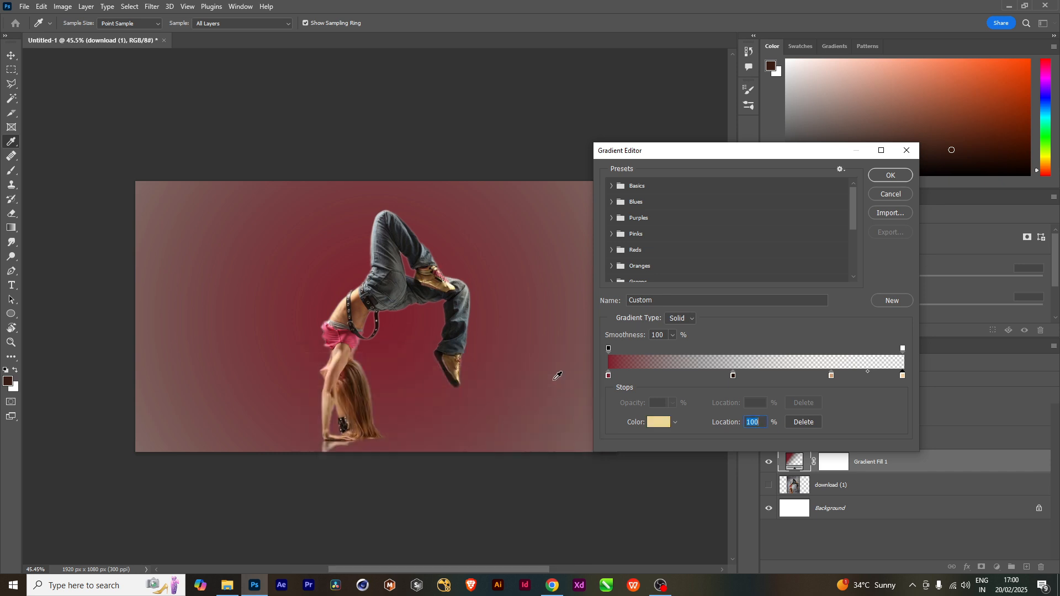
Set the gradient's first stop to the dark blue-grey 262a2d, sampled from the dancer's jeans, and apply the gradient fill.
double_click(608, 376)
left_click(390, 277)
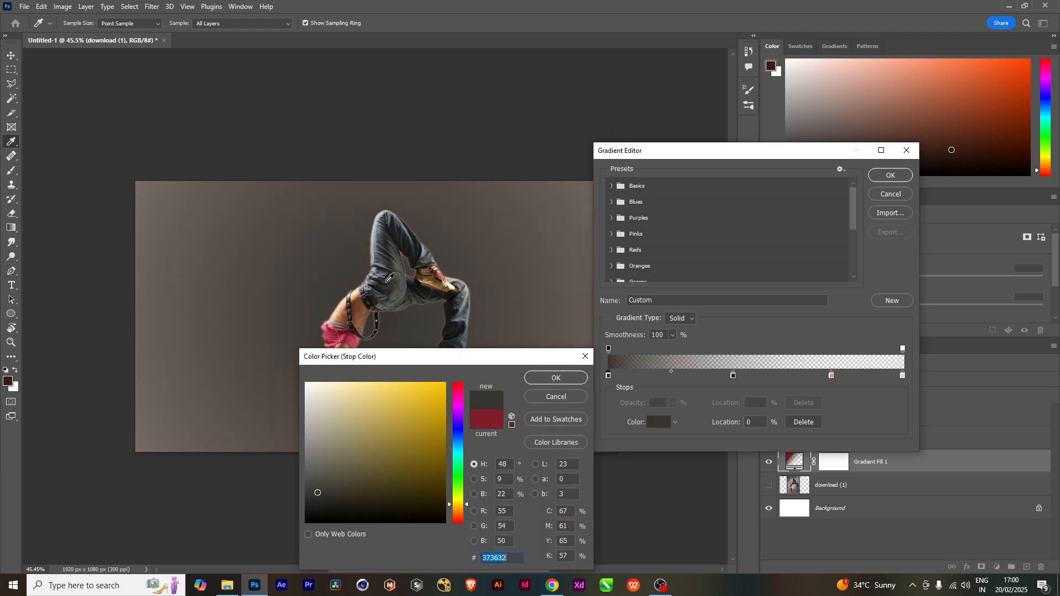
left_click(389, 234)
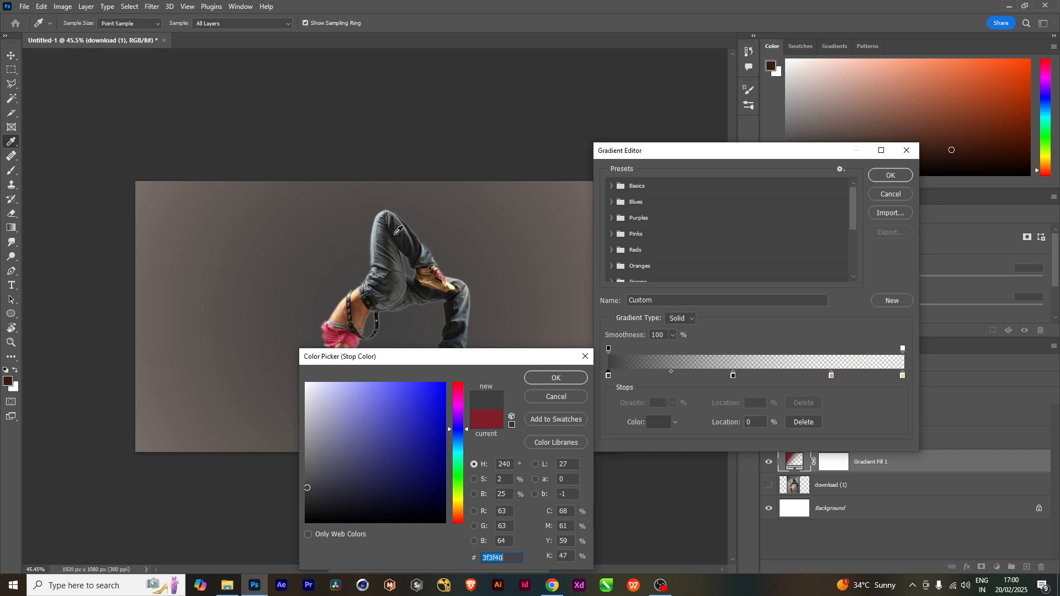
left_click(400, 231)
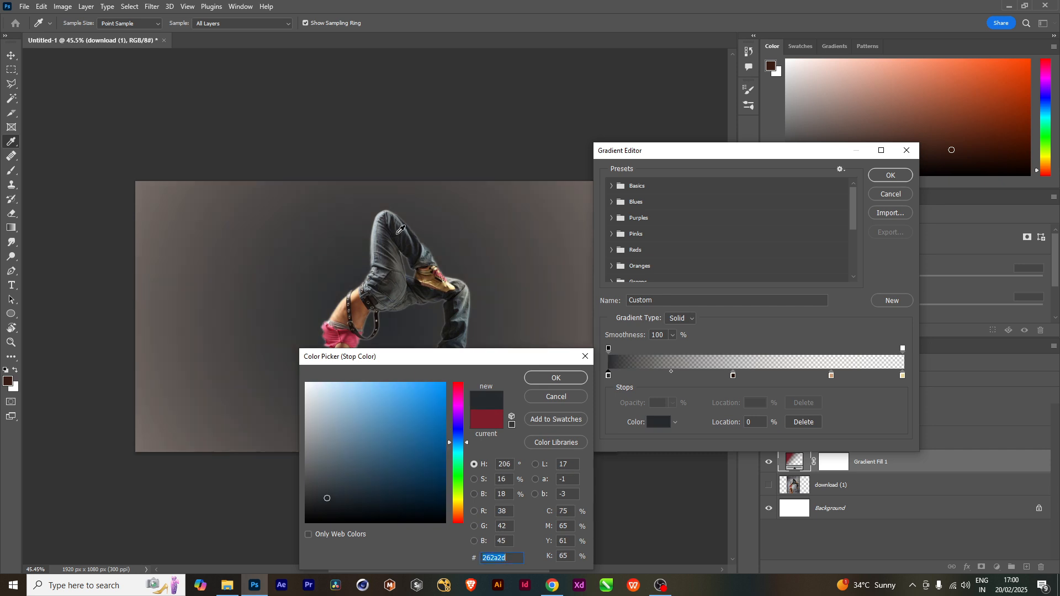
left_click(544, 375)
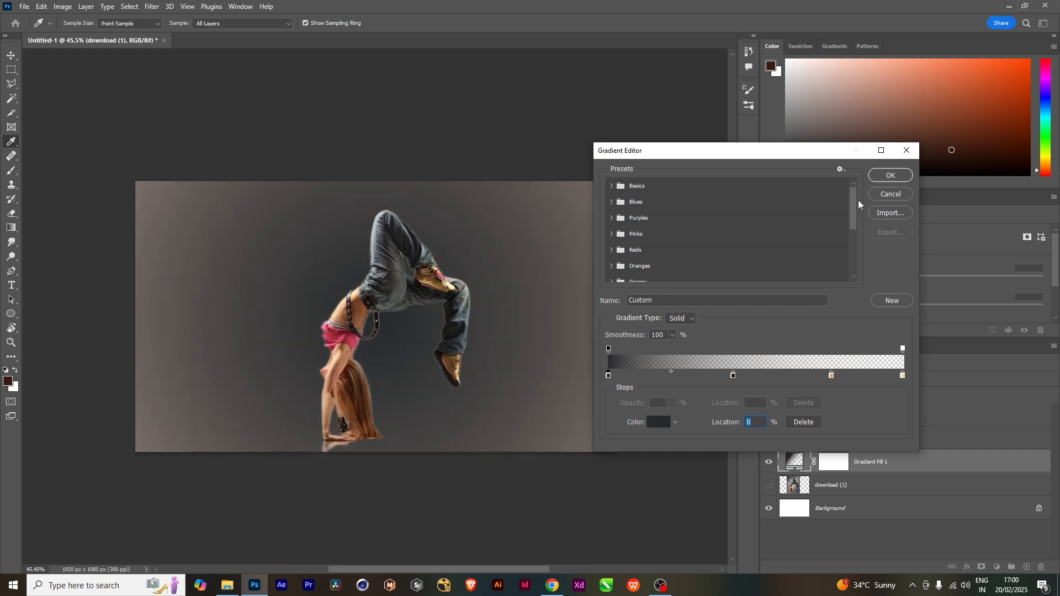
left_click(882, 176)
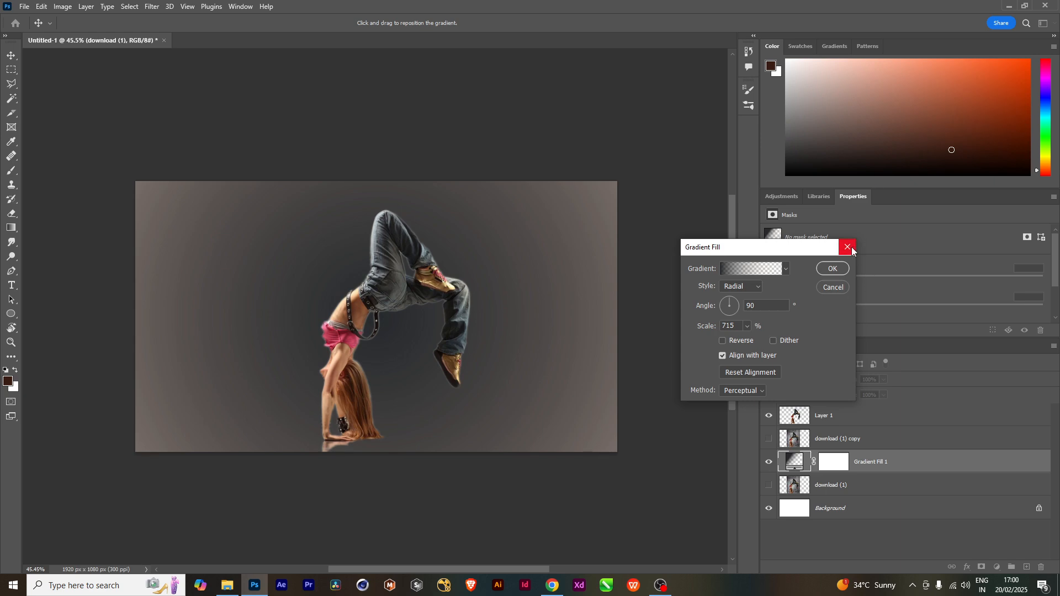
left_click(840, 269)
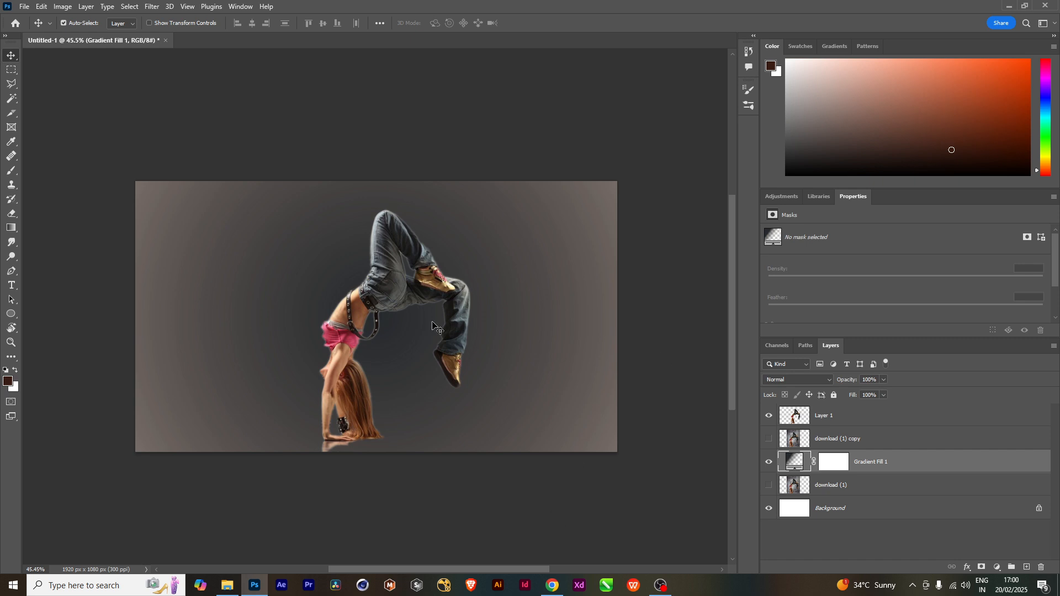
On Layer 1, draw a curved Pen path from beside the dancer's hair, around her pink top, to the hanging belt.
left_click(848, 418)
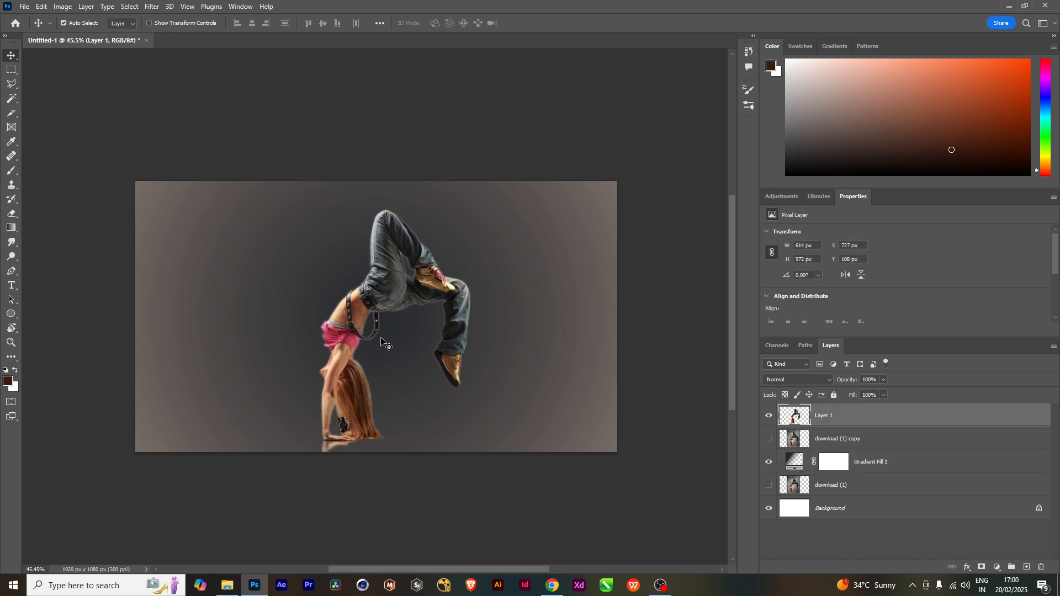
key("p")
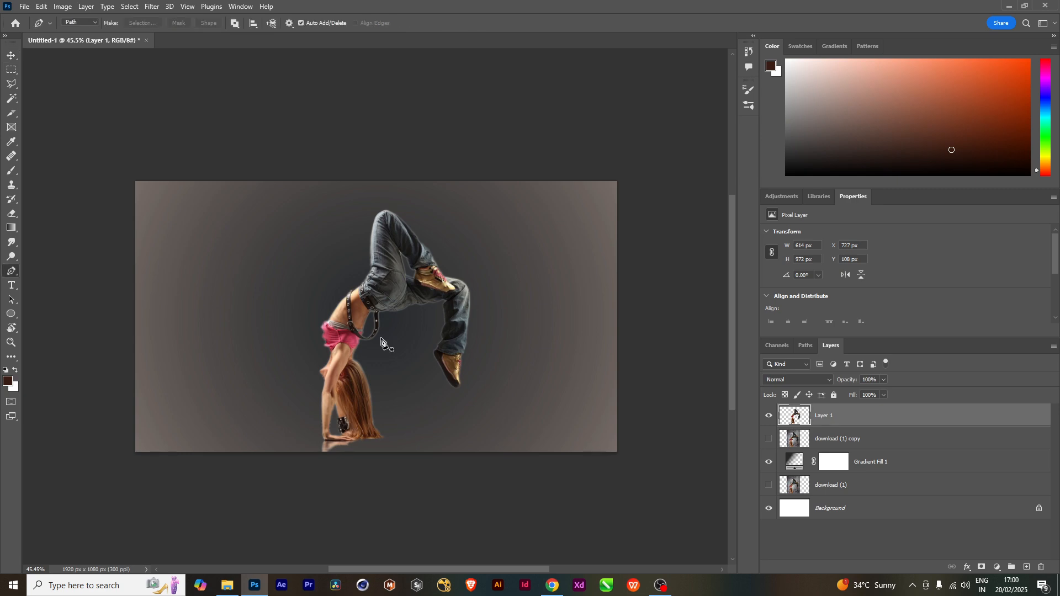
scroll(381, 340, "up", 4)
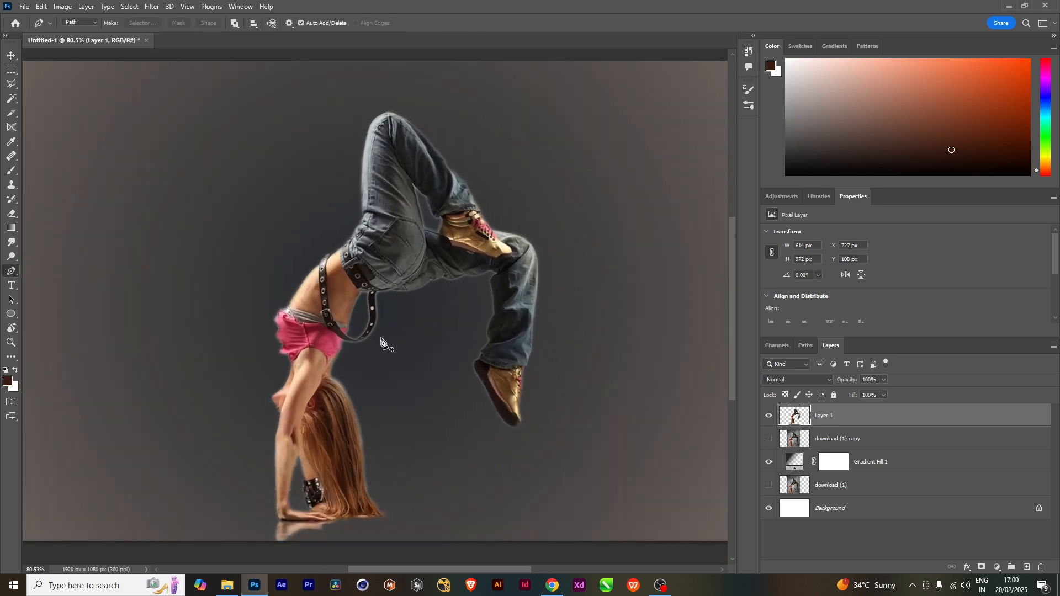
left_click_drag(403, 390, 359, 402)
left_click_drag(367, 355, 383, 331)
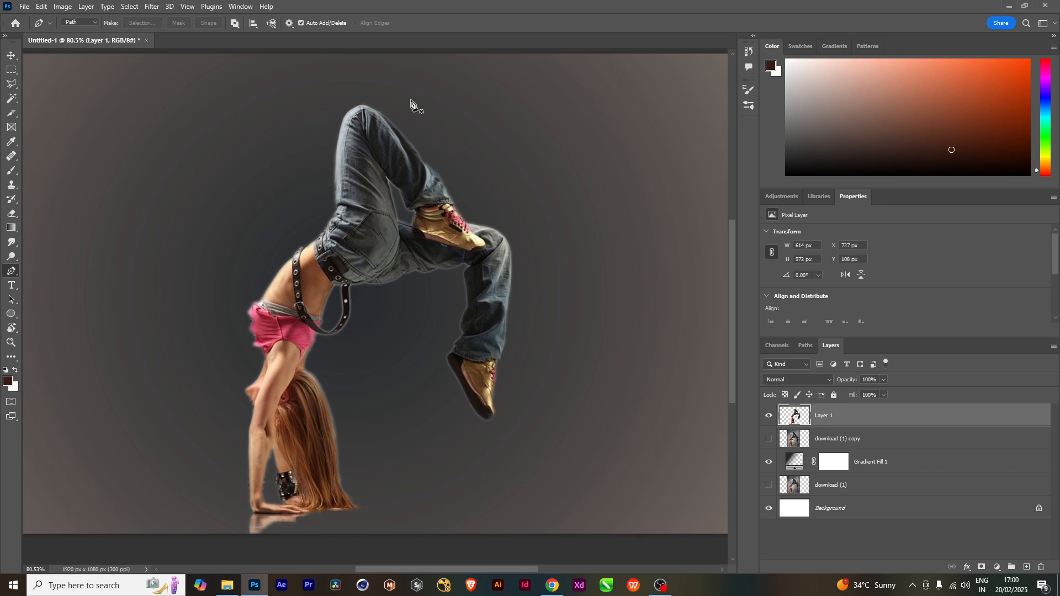
left_click(363, 406)
mouse_move(239, 293)
left_mouse_down()
mouse_move(269, 235)
mouse_move(250, 287)
left_mouse_up()
left_click_drag(345, 320, 419, 391)
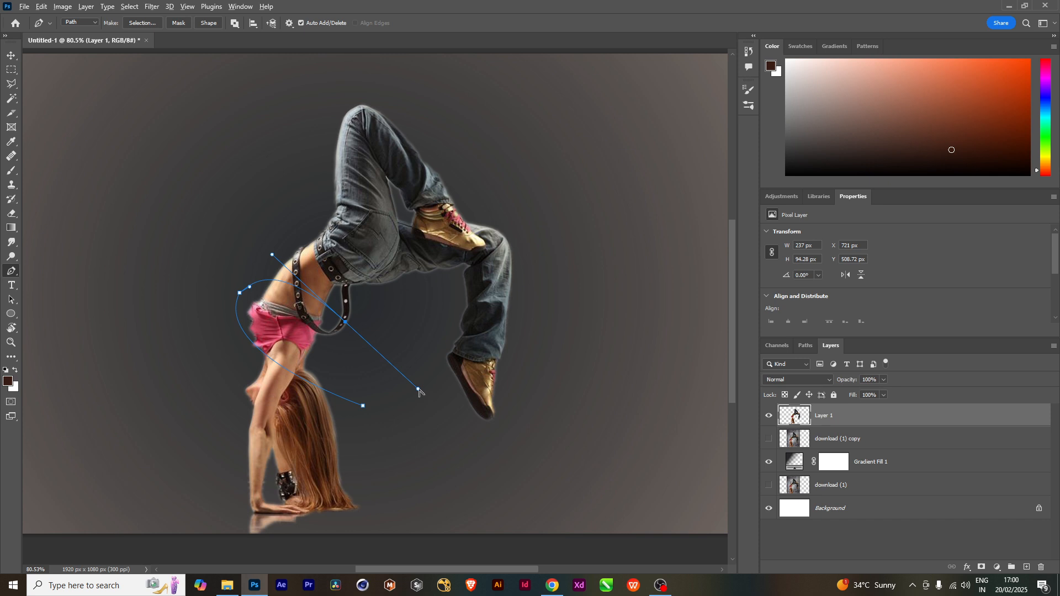
left_click_drag(418, 390, 345, 261)
left_click_drag(344, 260, 347, 282)
Extend the path up to the dancer's hip, across her thighs to below the upper shoe, and around to her raised knee.
left_click_drag(322, 229, 283, 210)
left_click(322, 230, "alt")
left_click_drag(444, 282, 426, 313)
left_click_drag(427, 313, 465, 309)
left_click_drag(369, 116, 222, 87)
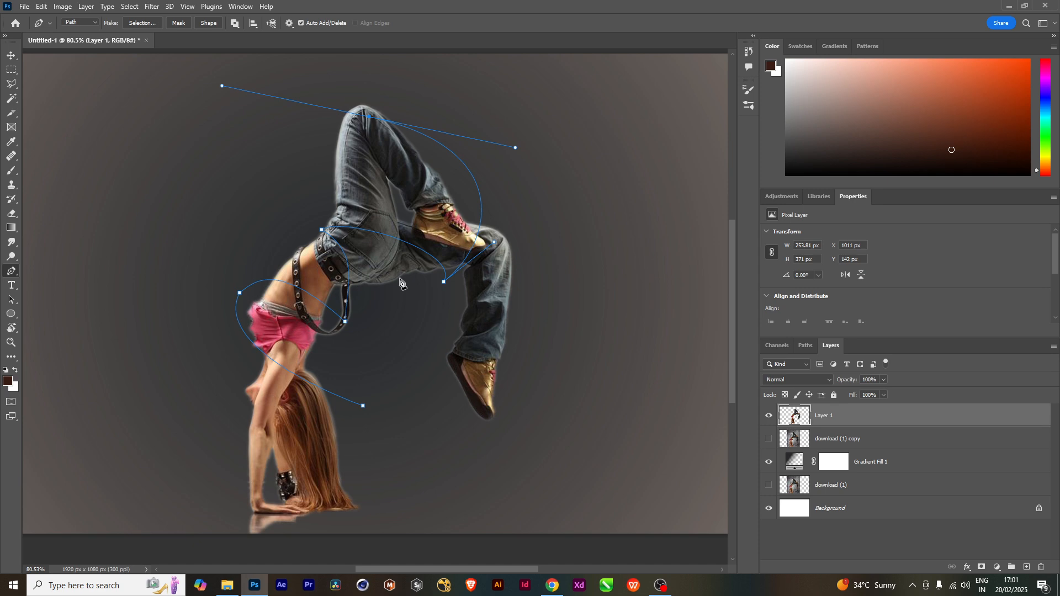
Stroke the spiral path on Layer 1 using the Brush, without simulated pressure.
right_click(417, 255)
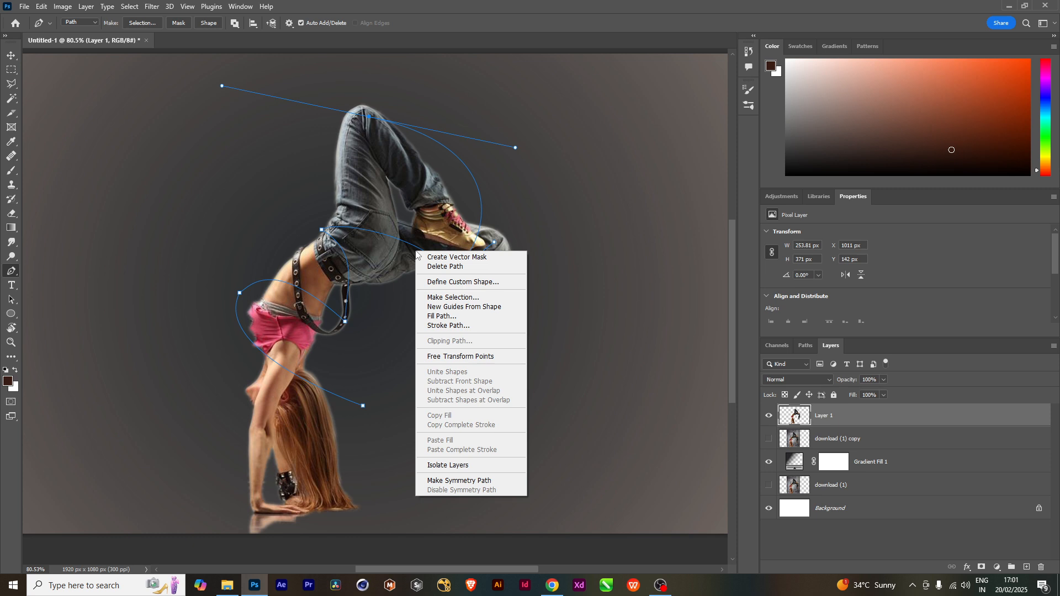
left_click(448, 325)
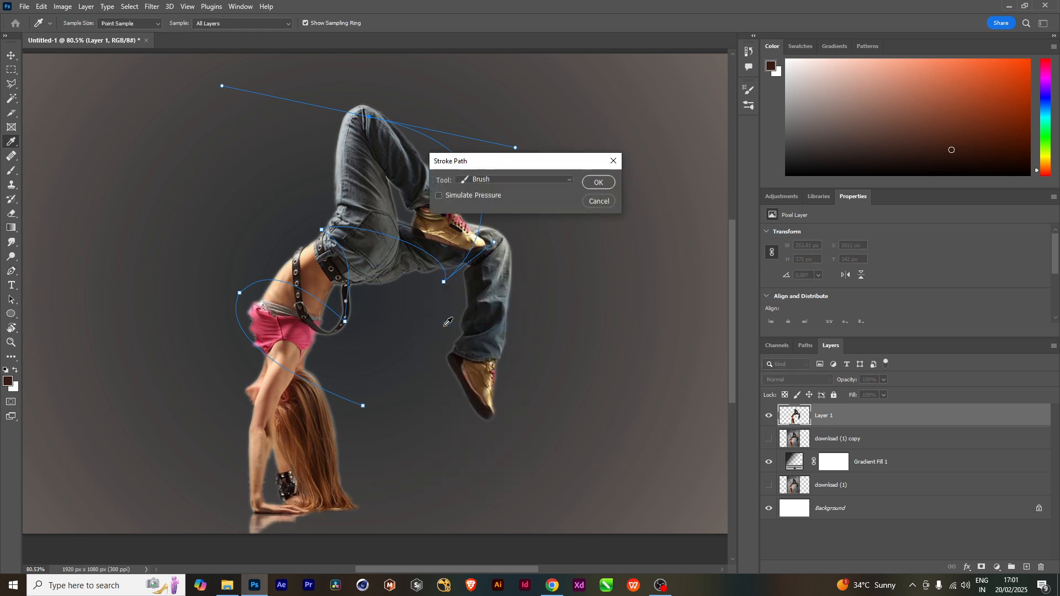
left_click(461, 182)
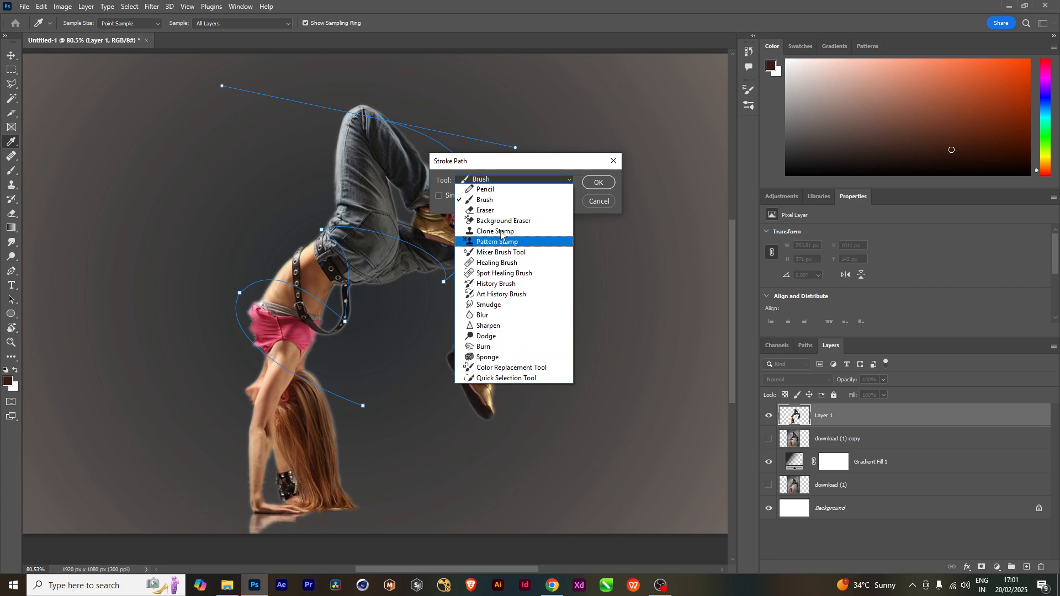
left_click(502, 205)
left_click(599, 183)
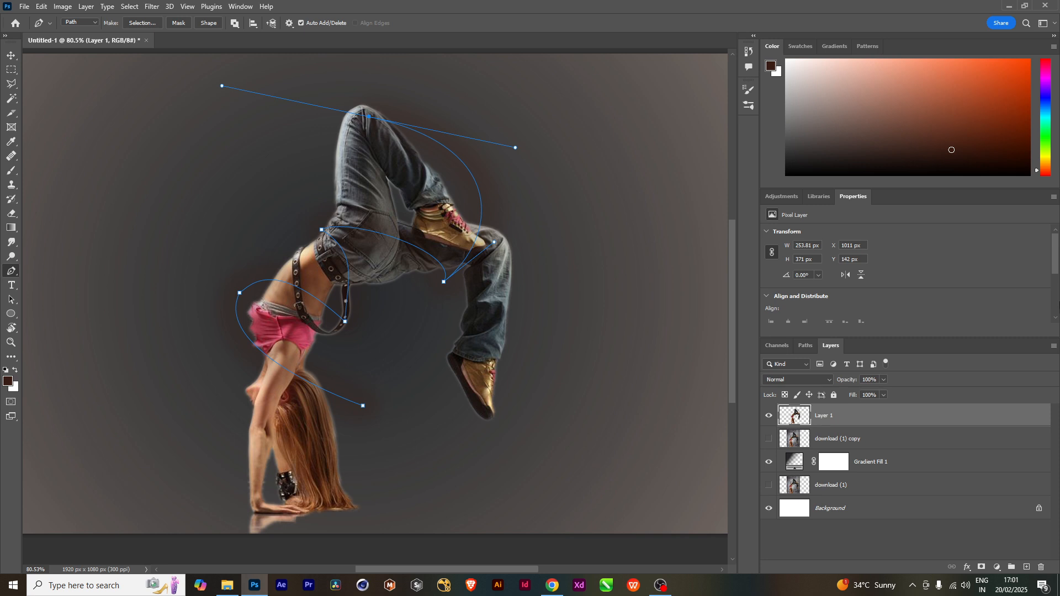
Switch the Pen tool's drawing mode from Path to Shape.
mouse_move(1058, 275)
left_mouse_down()
mouse_move(1058, 308)
mouse_move(1058, 275)
left_mouse_up()
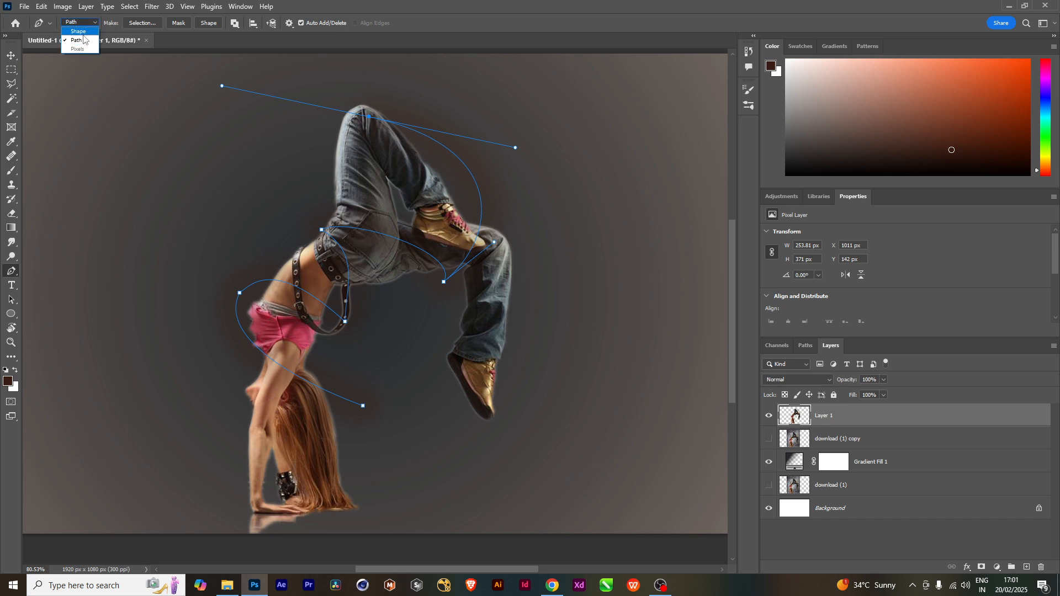
left_click(84, 32)
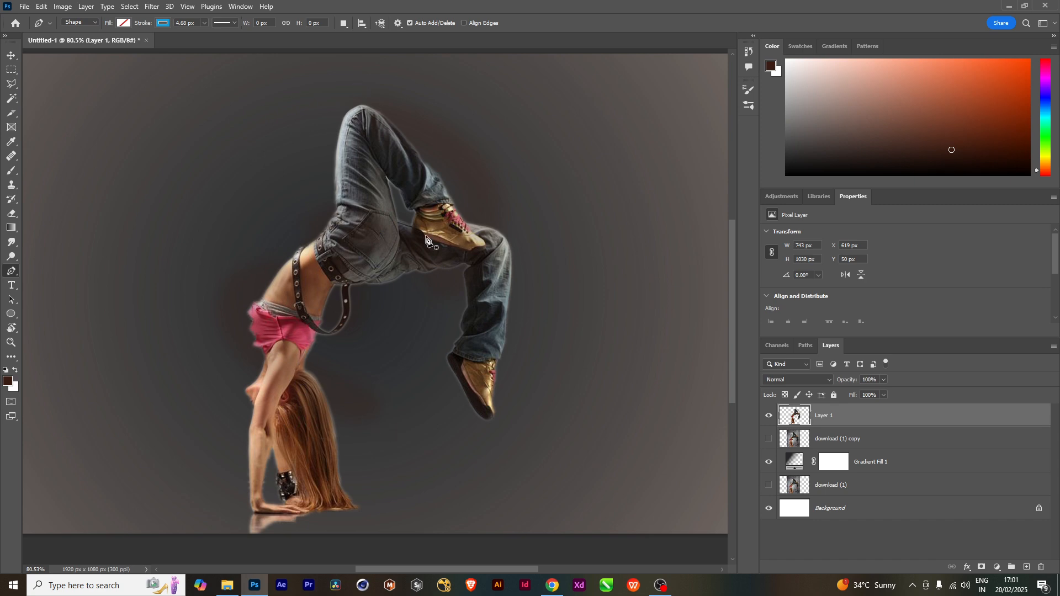
Give the Pen tool's shape stroke a bright yellow colour and a width of 102.93 px.
left_click(163, 23)
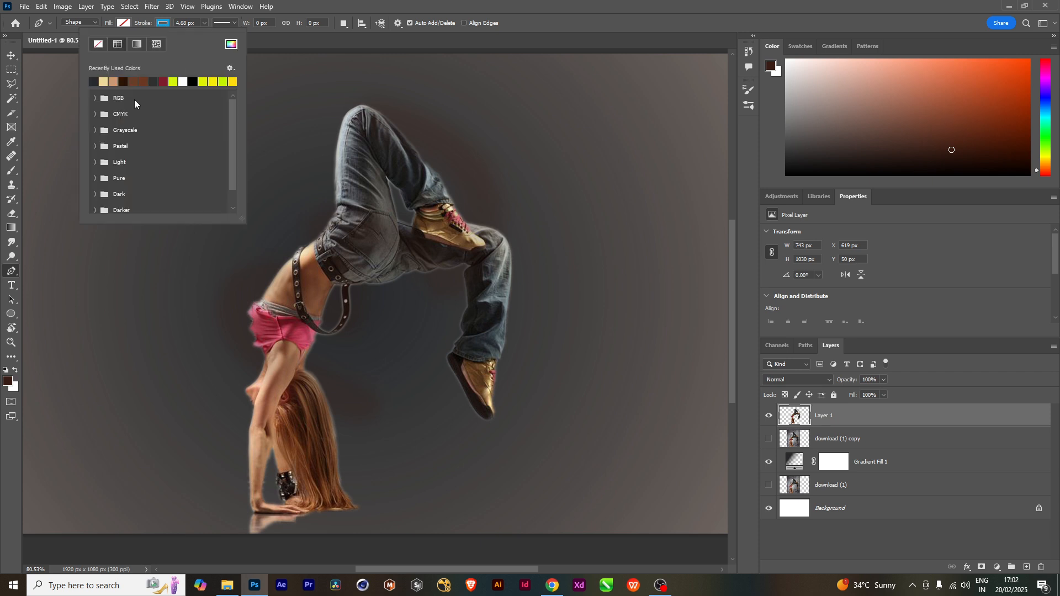
left_click(203, 82)
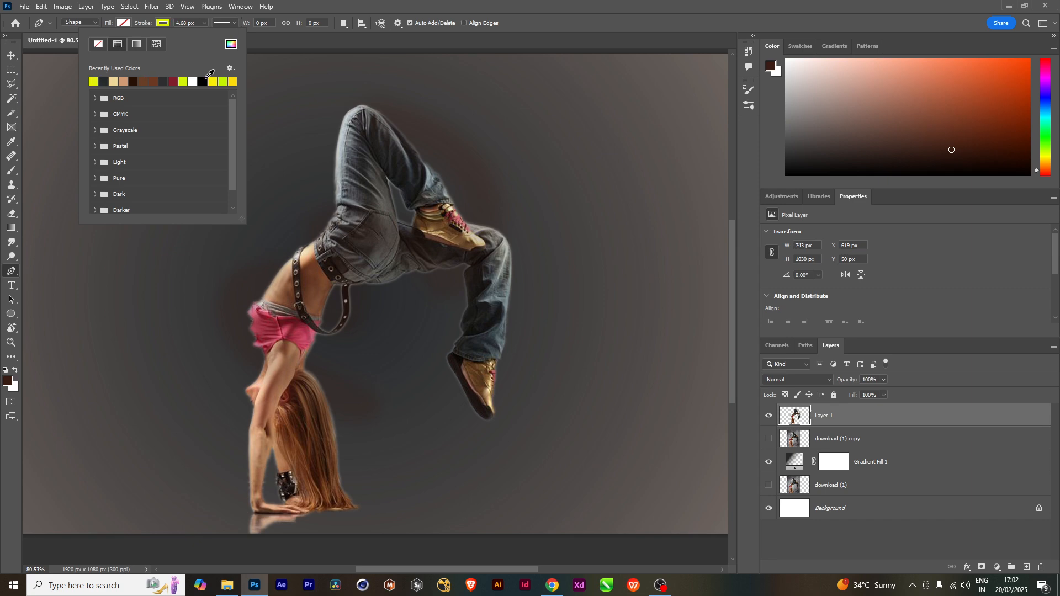
left_click(521, 35)
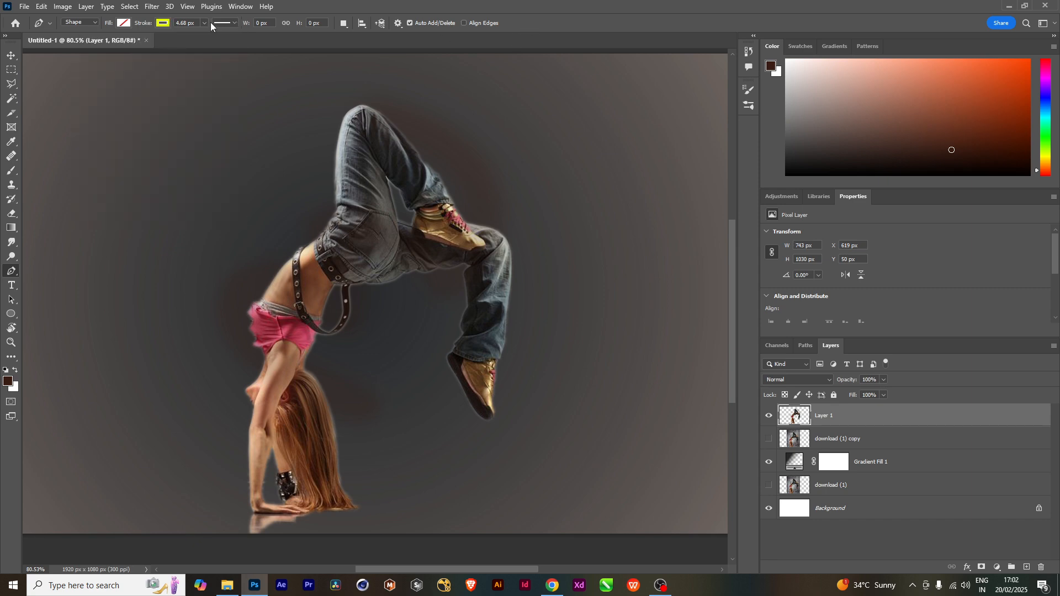
left_click_drag(219, 34, 236, 34)
left_click(516, 11)
Draw a closed yellow-stroked triangle shape over the dancer's torso and thighs with the Pen tool.
left_click(235, 175)
left_click(424, 293)
left_click(241, 361)
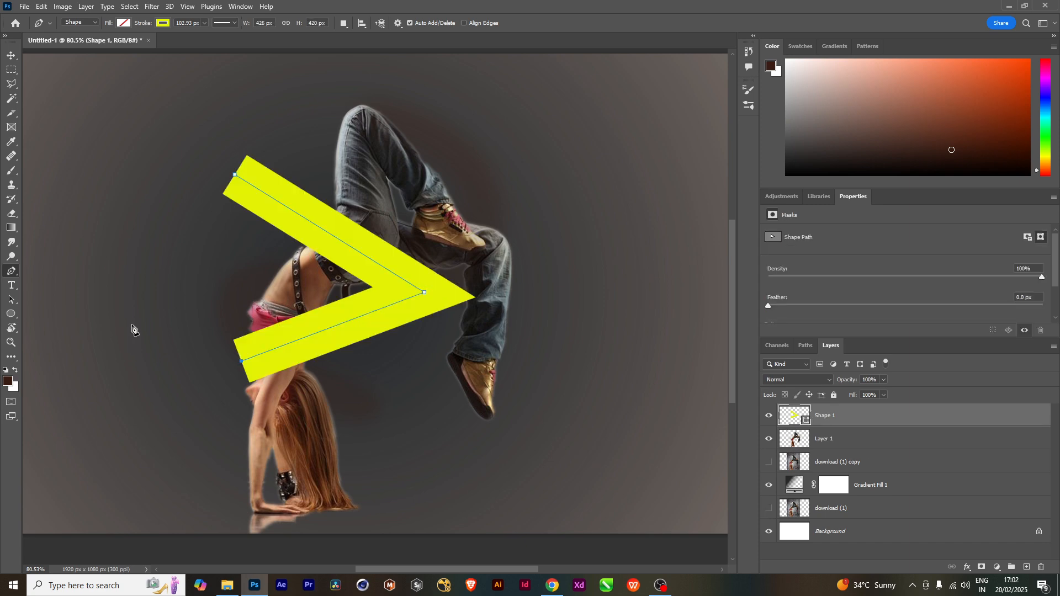
left_click(235, 175)
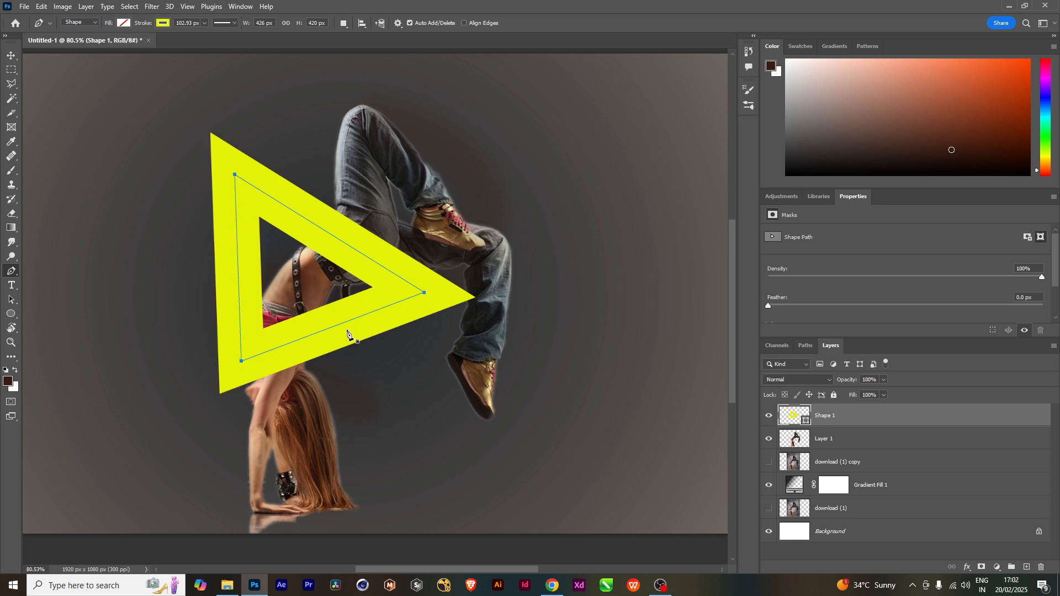
Undo the triangle shape drawn over the dancer.
key("ctrl+z")
key("ctrl+z")
key("ctrl+z")
key("ctrl+z")
key("ctrl+z")
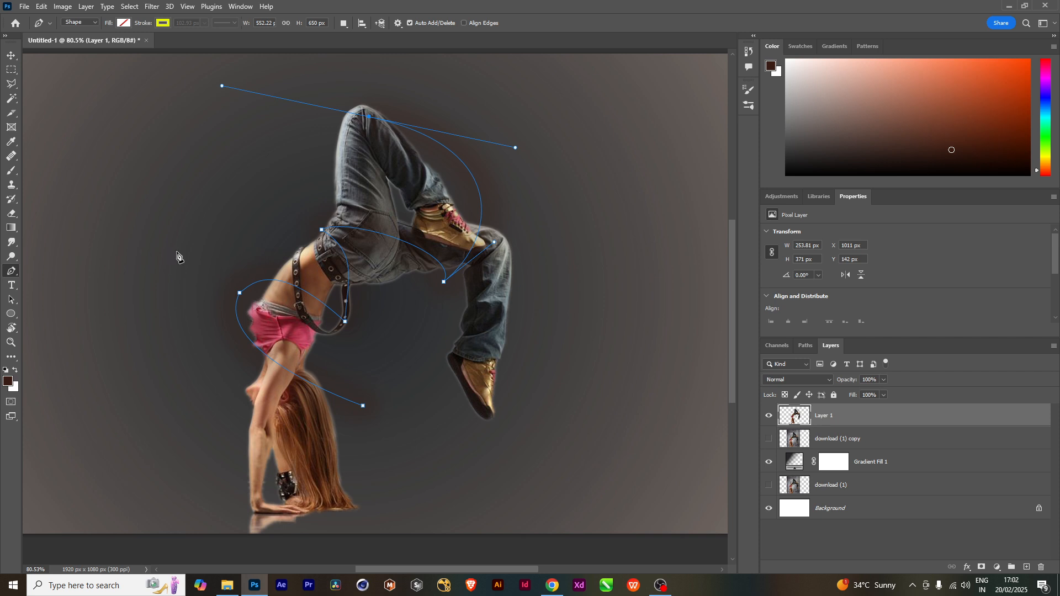
Return the Pen tool to Path mode and undo the brush stroke and the whole spiral path on Layer 1.
left_click(86, 41)
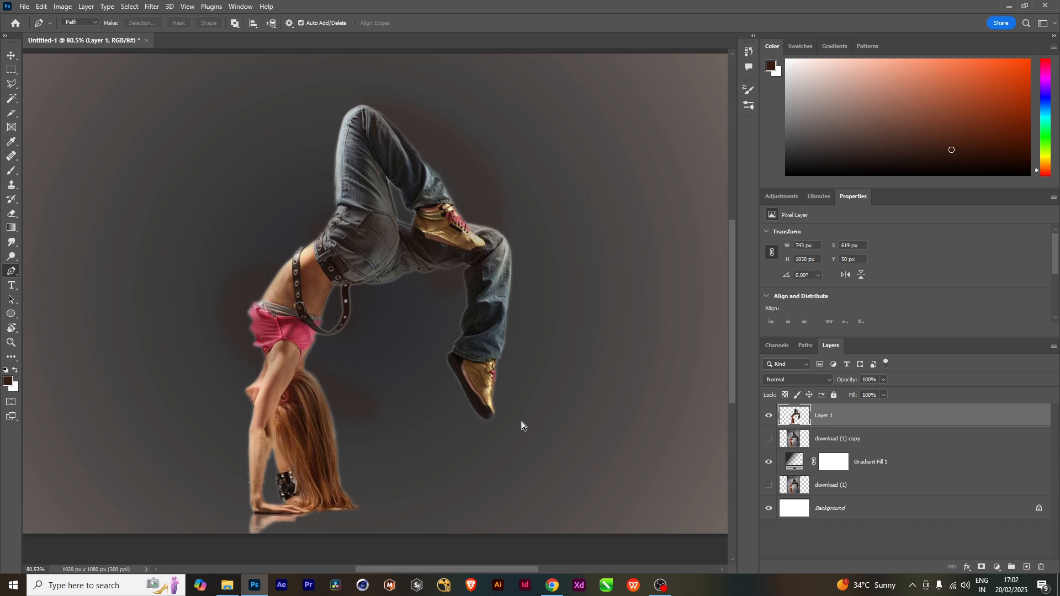
key("ctrl+z")
key("ctrl+z")
key("ctrl+z")
key("ctrl+z")
key("ctrl+z")
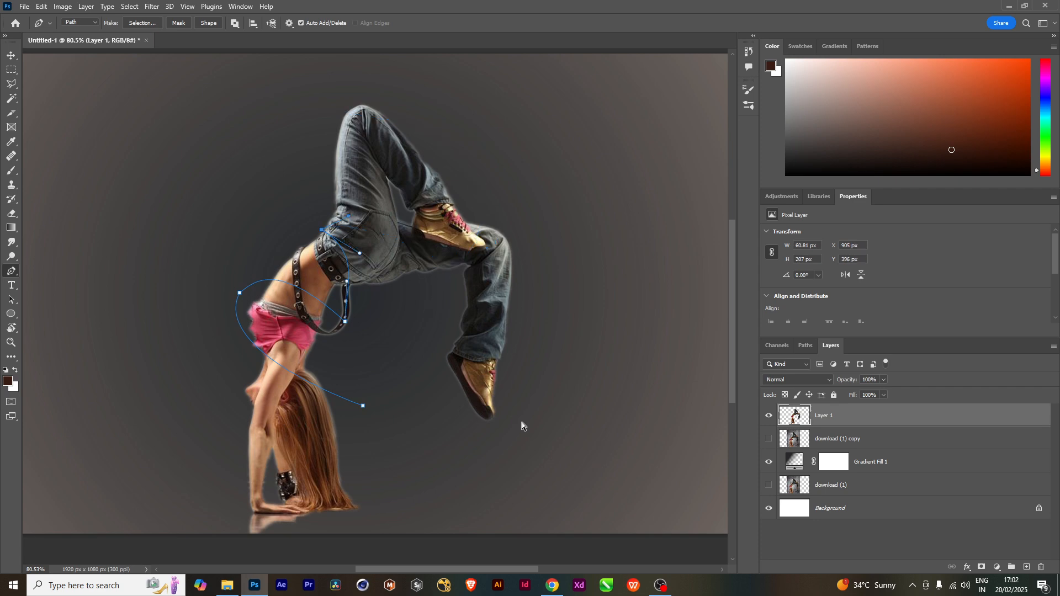
key("ctrl+z")
key("ctrl+z")
key("ctrl+z")
key("ctrl+z")
Create a new layer named Layer 2 above Layer 1, with Normal mode and 100% opacity.
key("ctrl+shift+n")
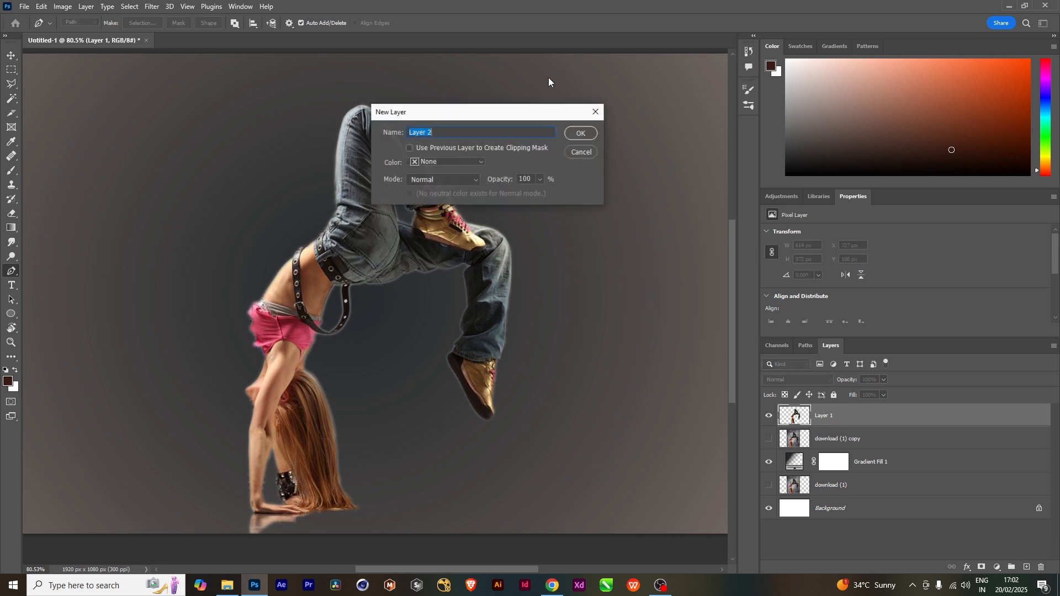
left_click(578, 131)
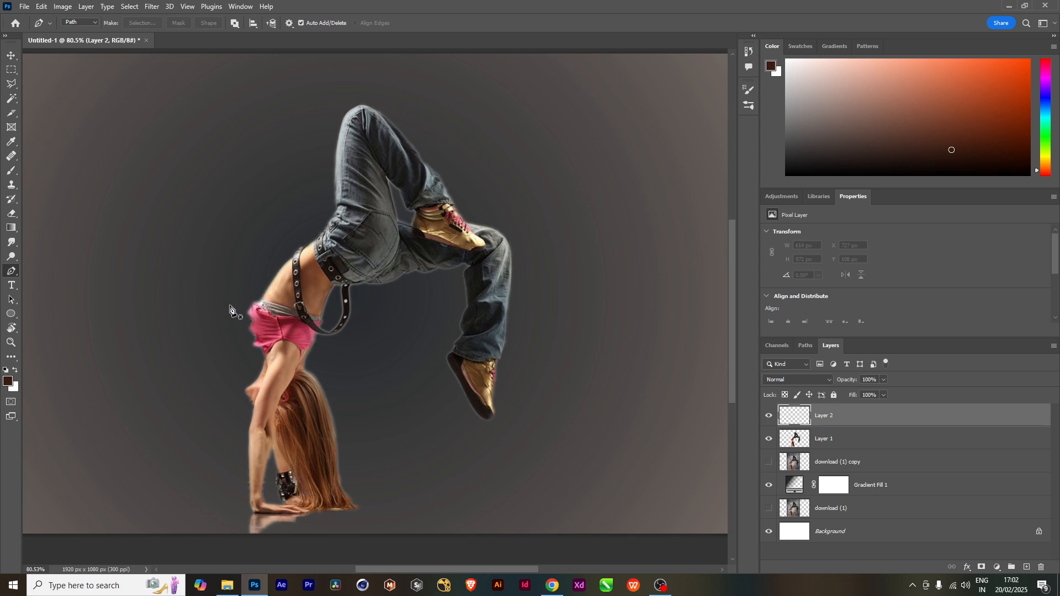
On Layer 2, draw a curved Pen path from beside the lower knee over the raised knee, past the belt and hair, to the wrist.
left_click(526, 282)
left_click_drag(356, 100, 288, 108)
left_click_drag(398, 360, 436, 381)
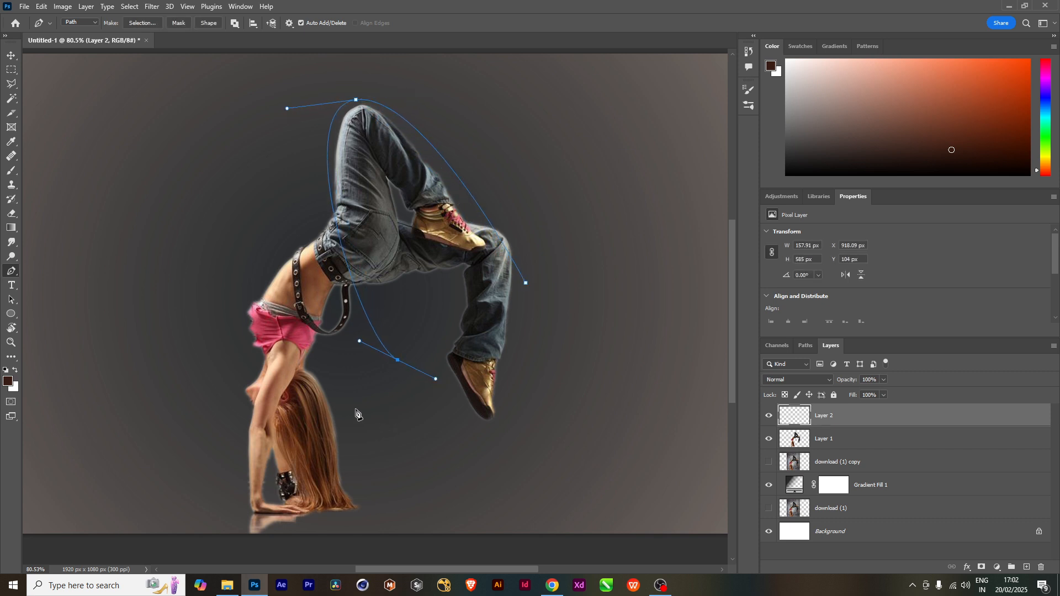
left_click_drag(348, 408, 215, 312)
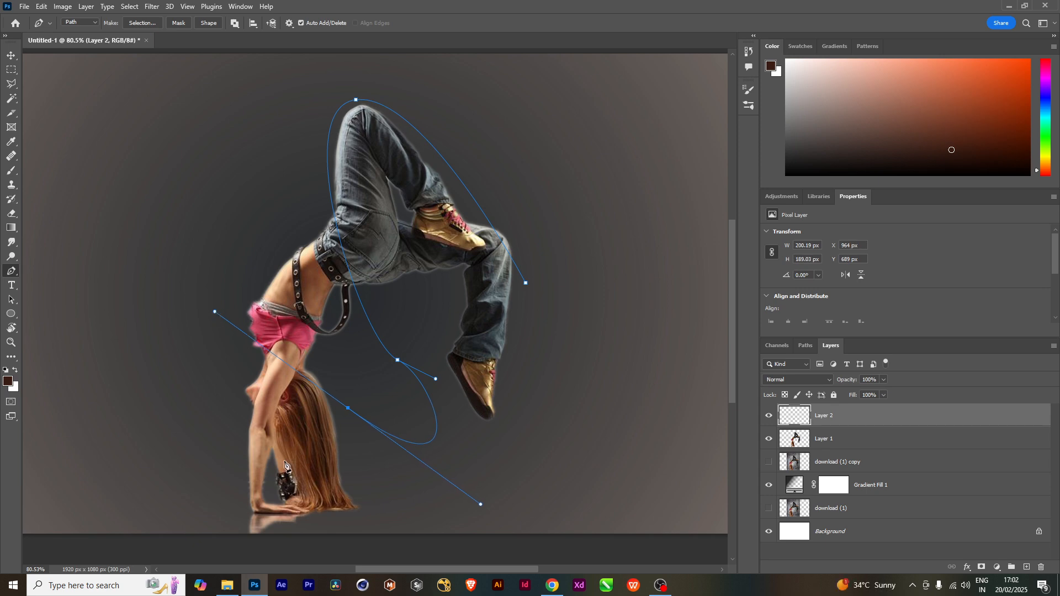
left_click_drag(243, 483, 354, 545)
Convert the curved path to a selection and deselect it.
key("ctrl+Return")
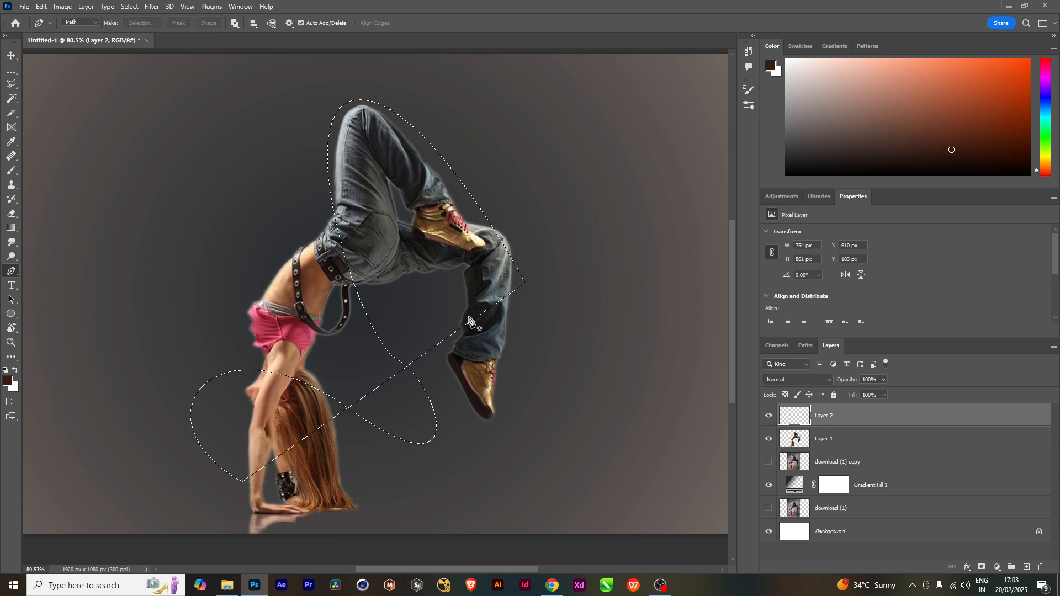
right_click(359, 287)
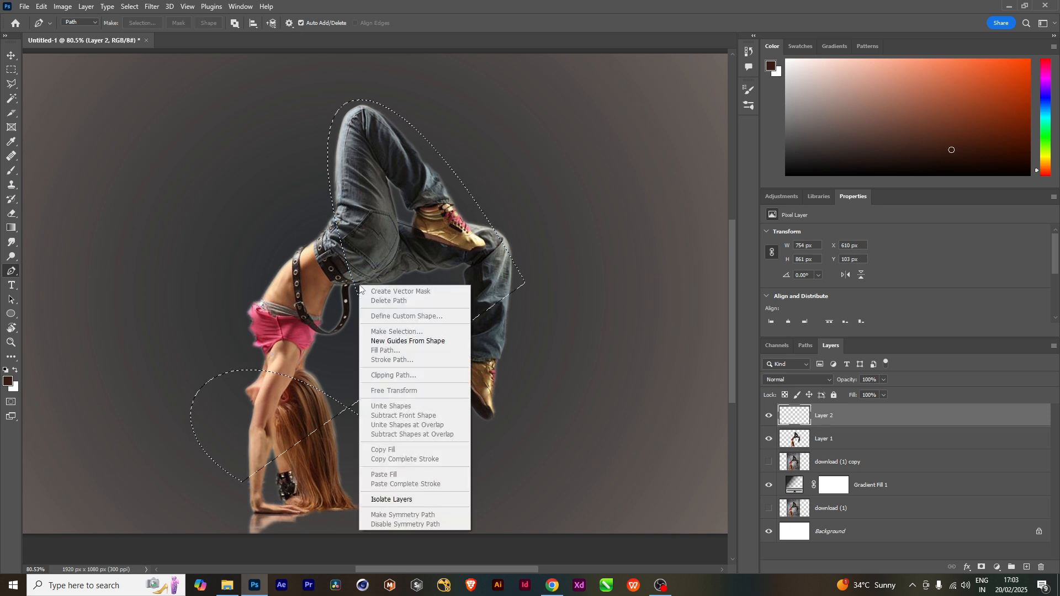
left_click(855, 433)
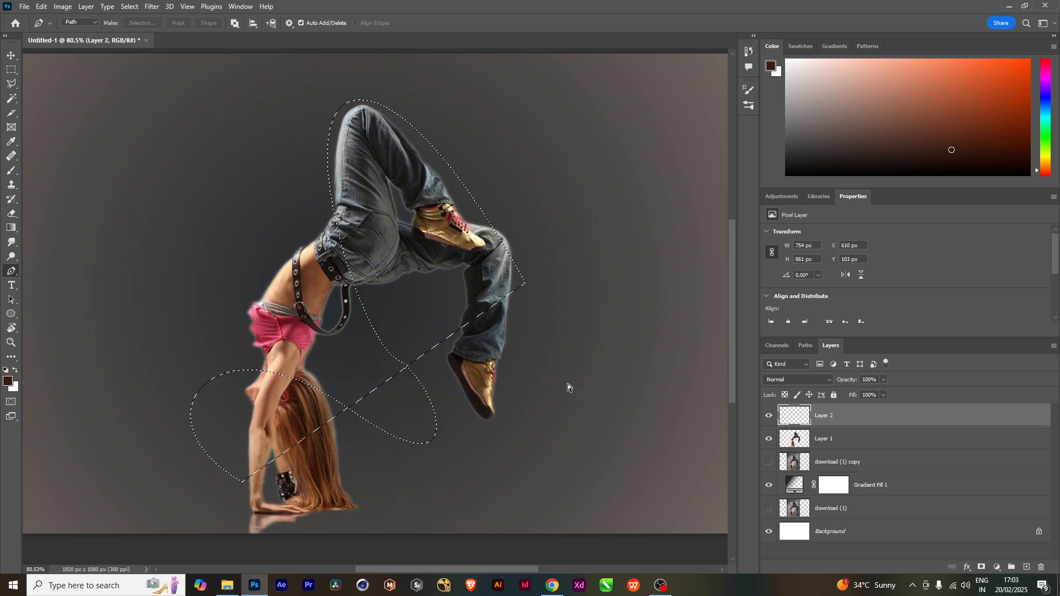
key("ctrl+d")
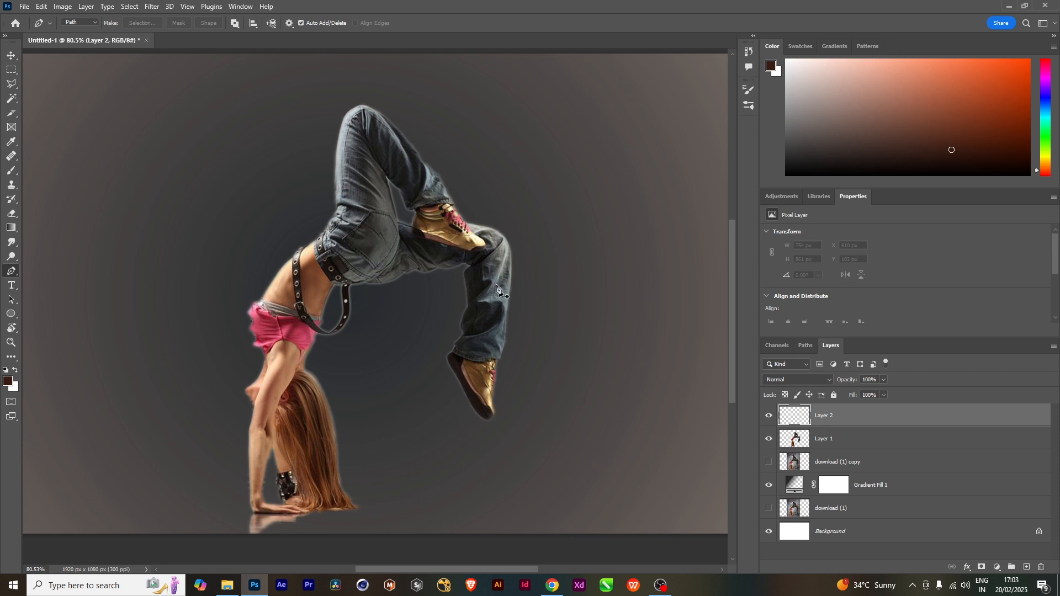
On Layer 2, draw a spiralling Pen path from beside the lower shoe, around the raised leg and across the waist, to the upper arm.
left_click(526, 385)
left_click_drag(442, 301, 434, 231)
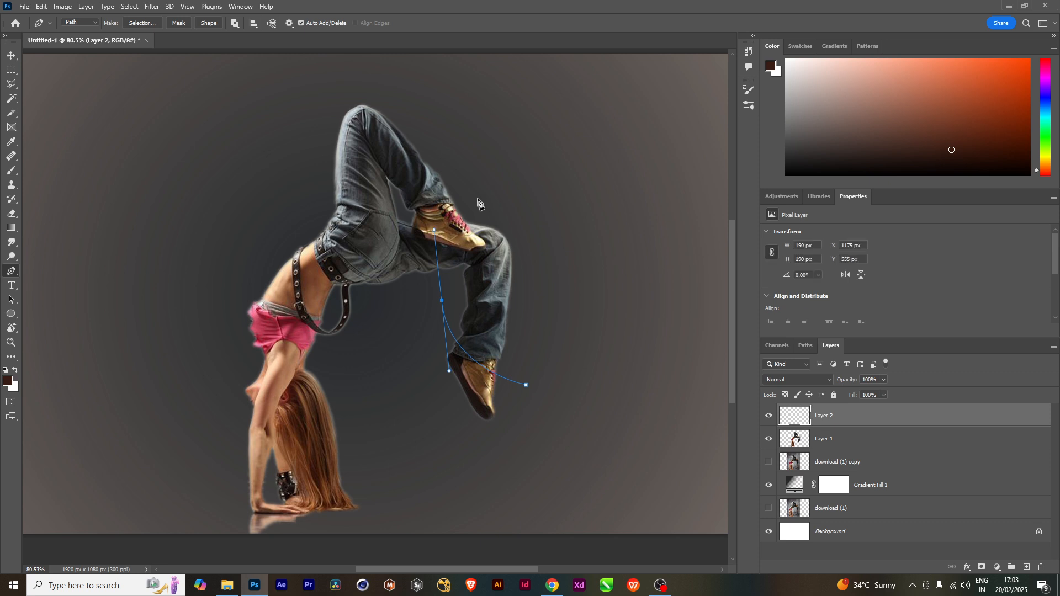
left_click_drag(467, 159, 393, 105)
left_click_drag(309, 176, 367, 308)
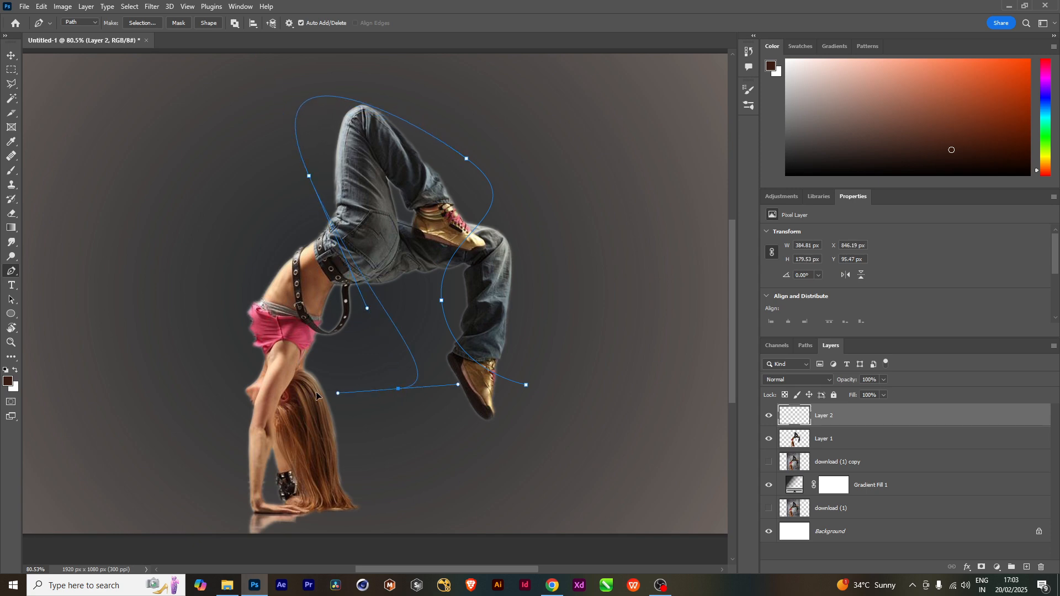
left_click_drag(399, 388, 226, 320)
left_click_drag(254, 402, 360, 483)
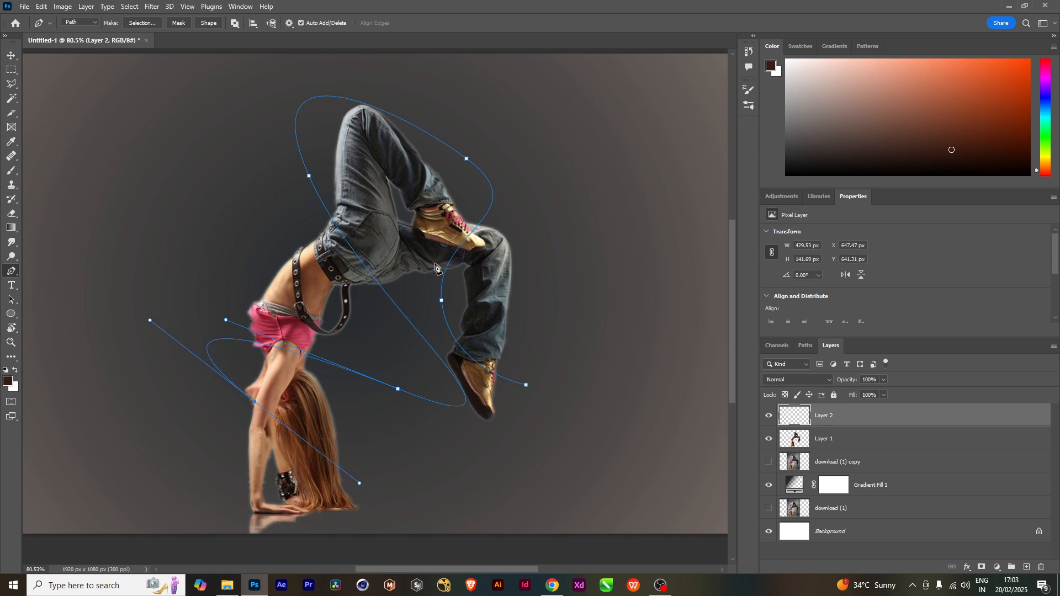
Stroke the spiral path on Layer 2 using the Brush, without simulated pressure.
right_click(440, 297)
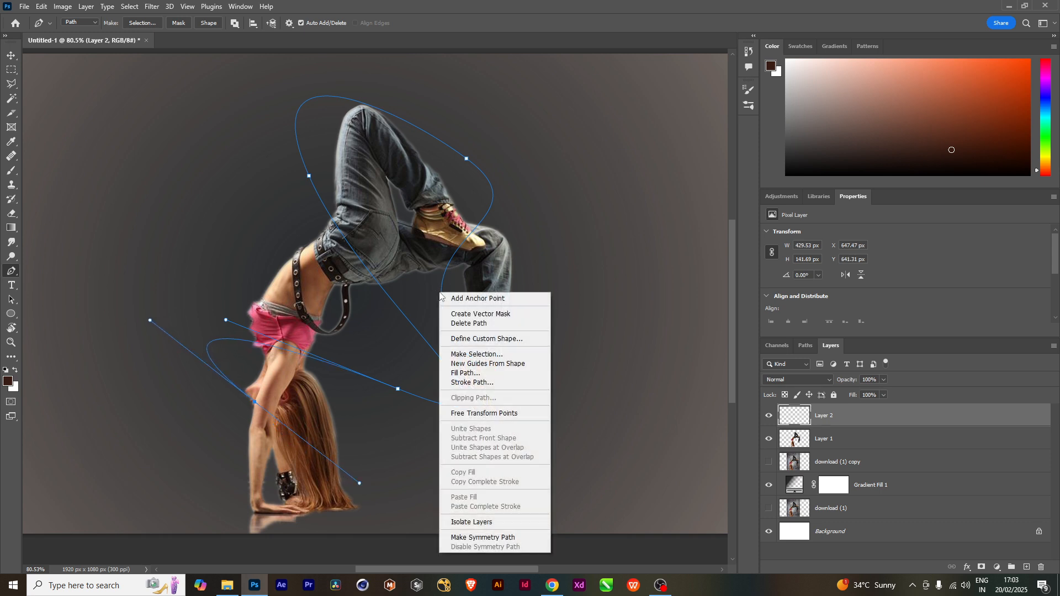
left_click(474, 383)
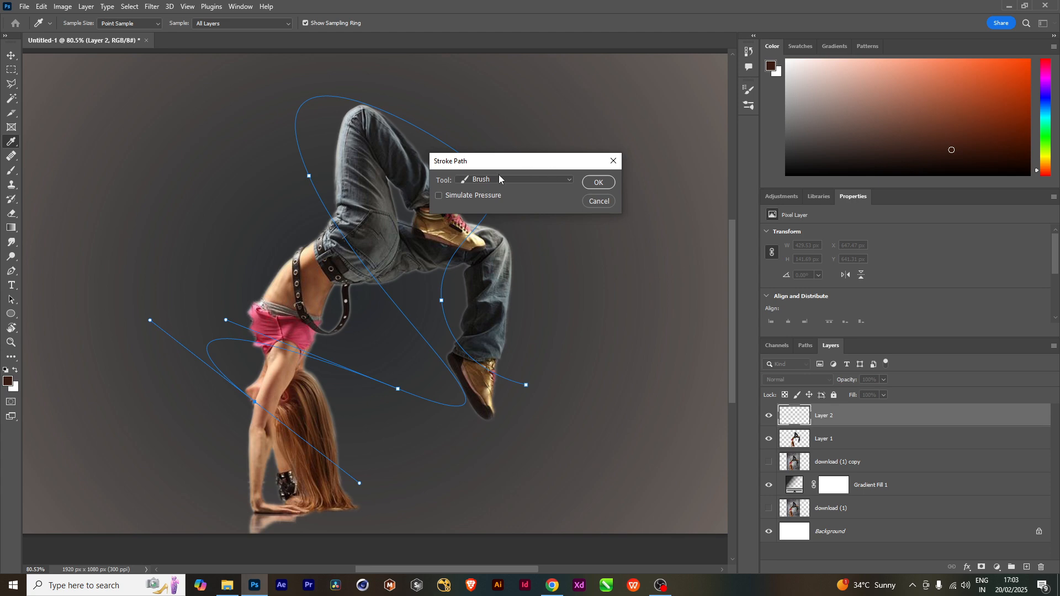
left_click(598, 183)
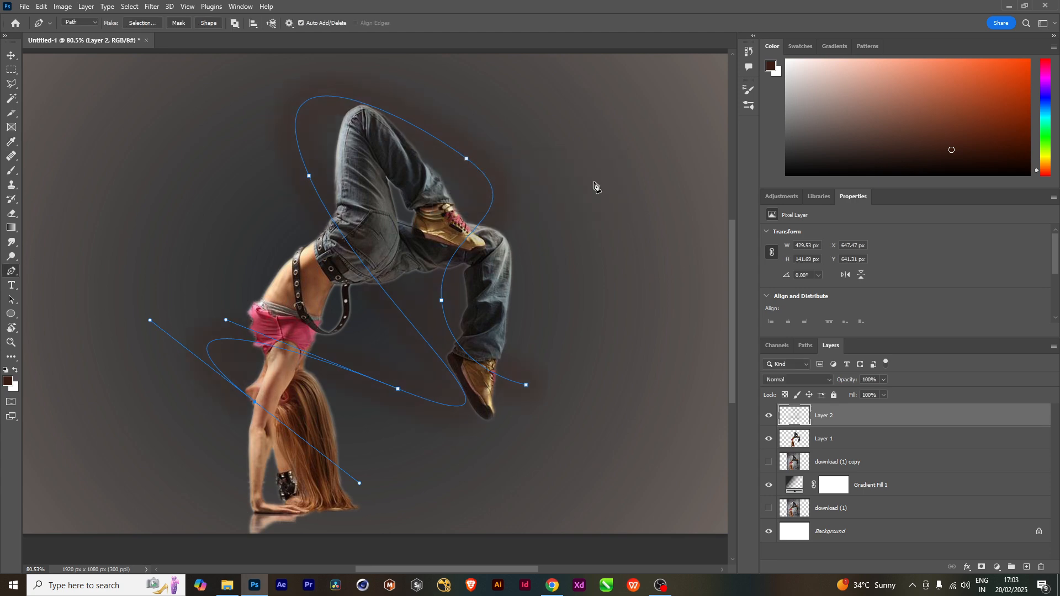
Set the foreground colour to orange-red f64405.
left_click(9, 381)
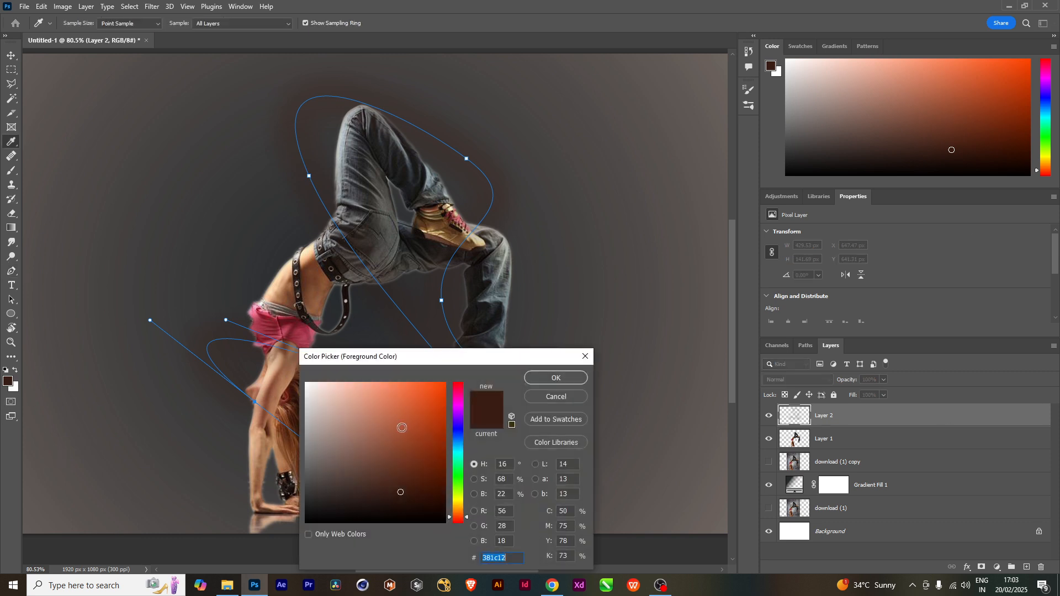
left_click(443, 388)
left_click(535, 378)
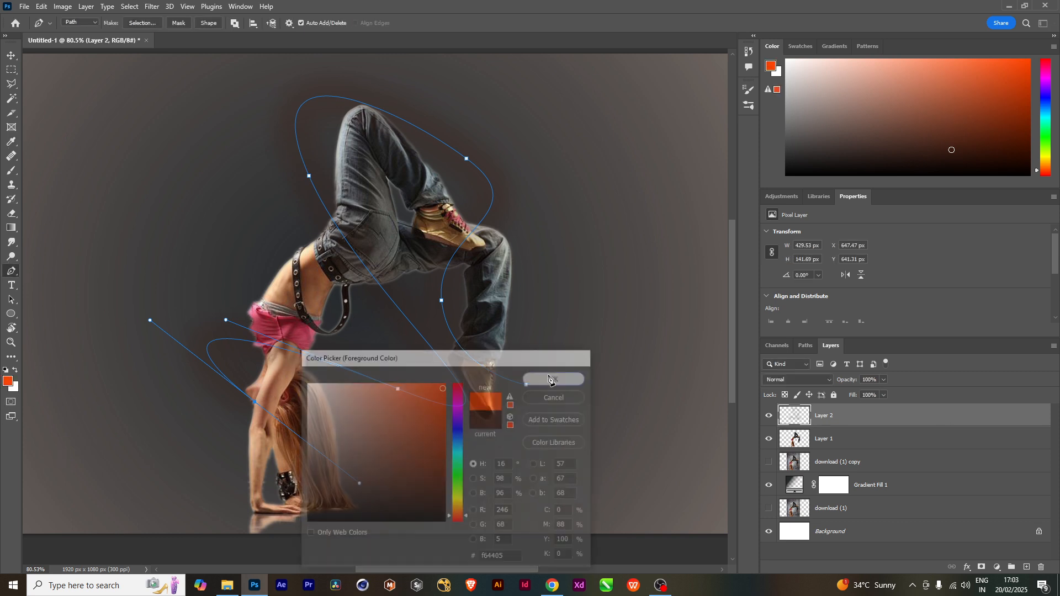
Set the foreground colour to a bright yellow.
left_click(8, 382)
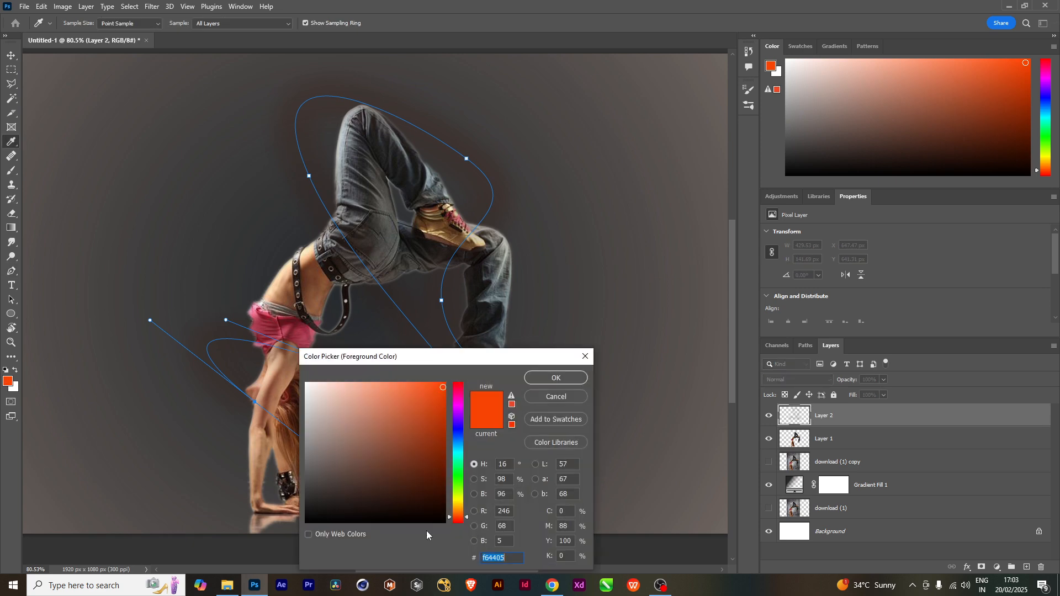
left_click(458, 501)
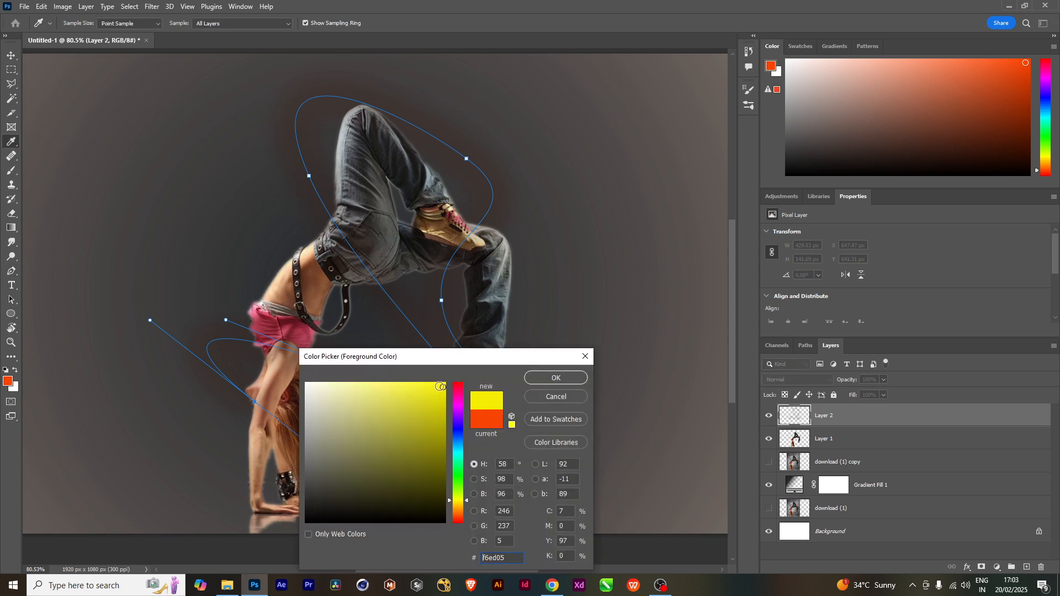
left_click(439, 386)
left_click(540, 377)
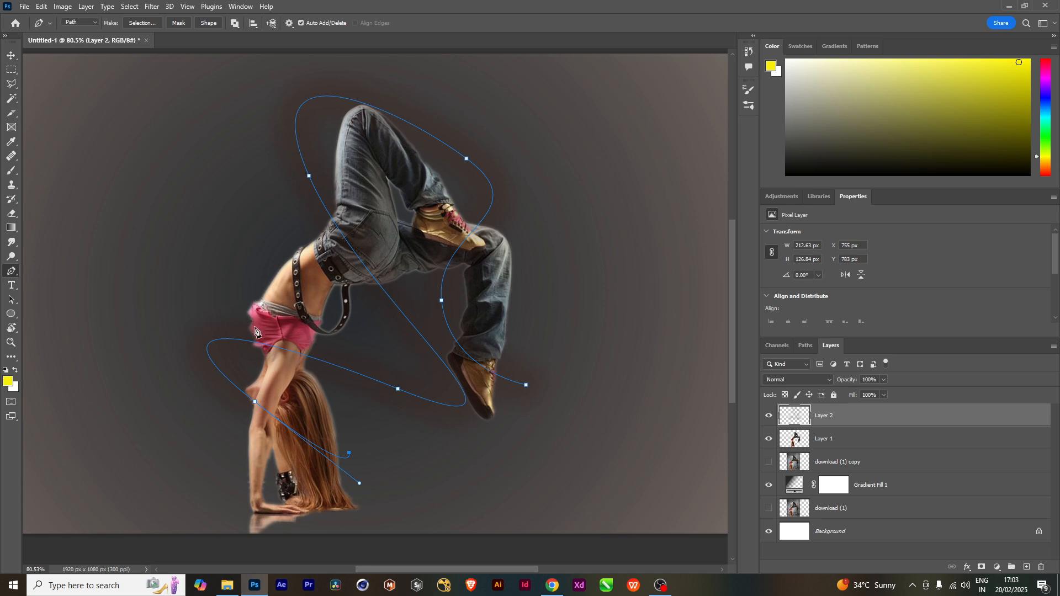
Extend the spiral path from the hair around the pink top, across the waist and thigh, to just above the upper shoe.
left_click_drag(254, 324, 252, 280)
left_click_drag(318, 259, 405, 282)
left_click_drag(394, 210, 364, 147)
left_click_drag(472, 197, 534, 272)
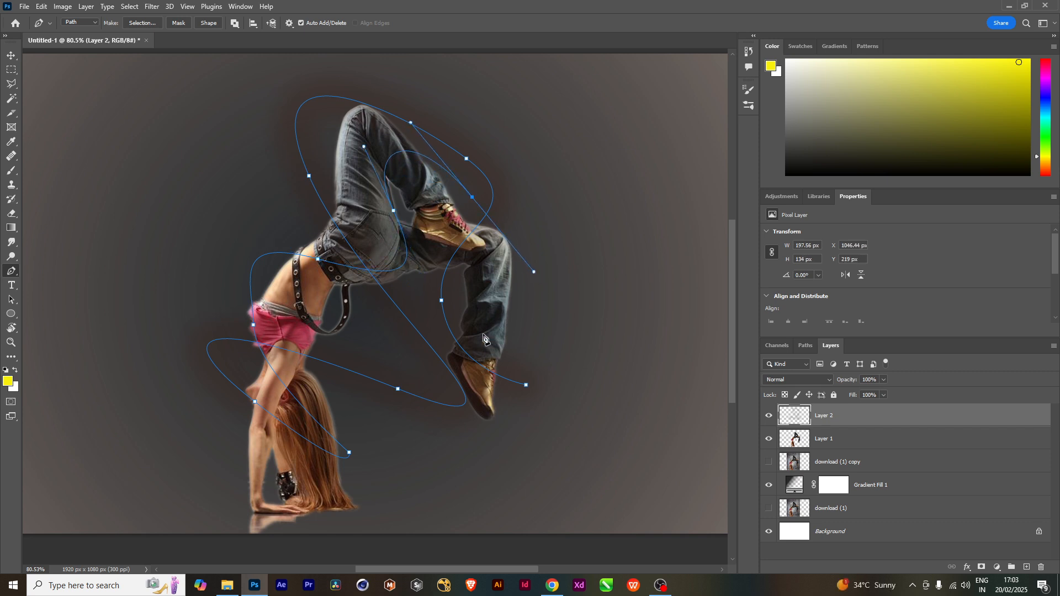
Stroke the extended spiral path on Layer 2 in yellow with the Brush.
right_click(519, 259)
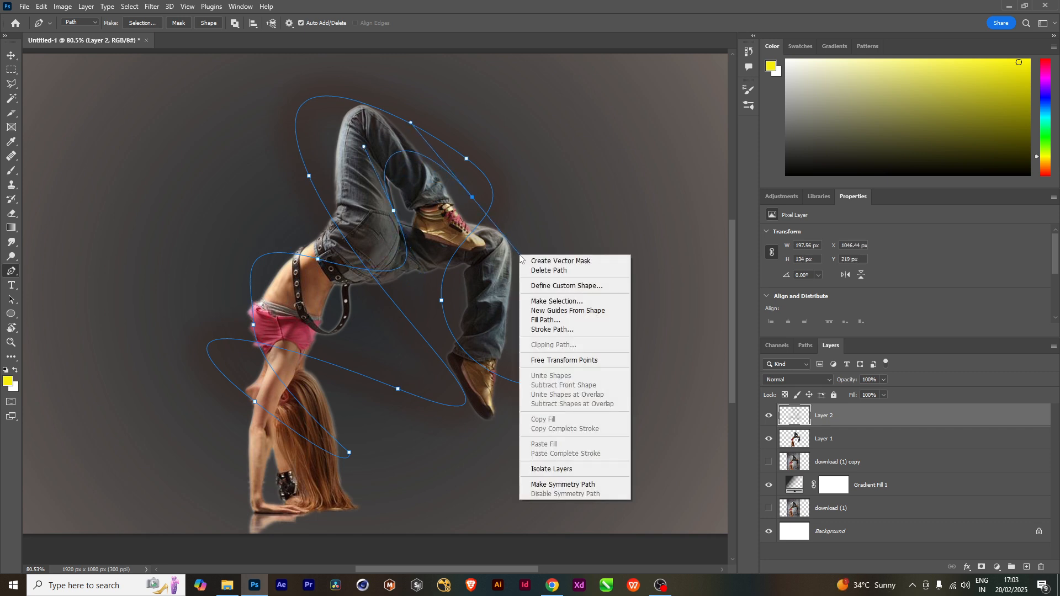
left_click(546, 329)
left_click(597, 183)
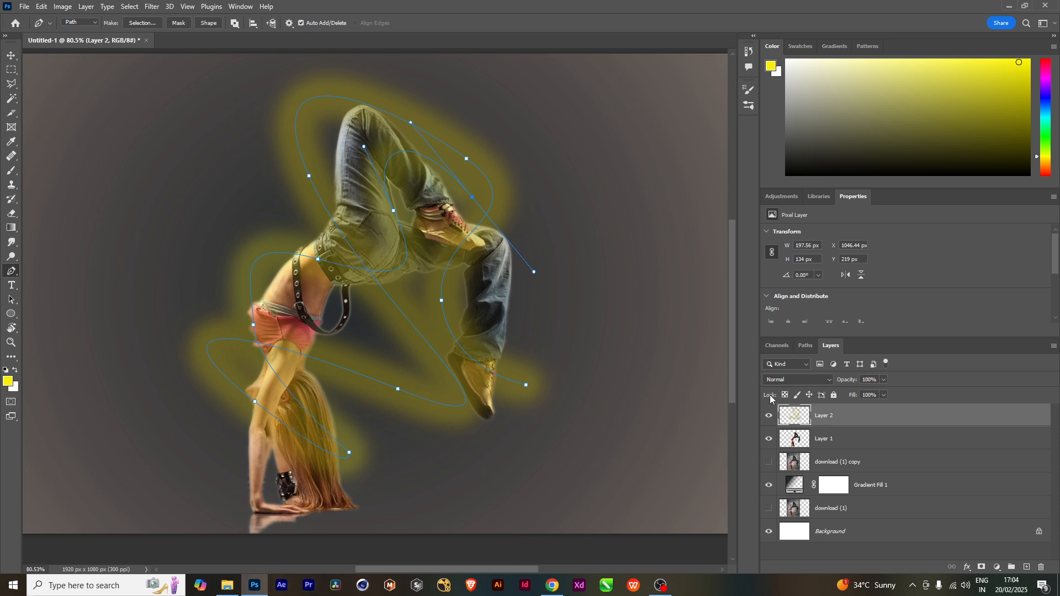
Add a Color Overlay effect in bright yellow f0ff00 to the spiral stroke on Layer 2.
double_click(901, 426)
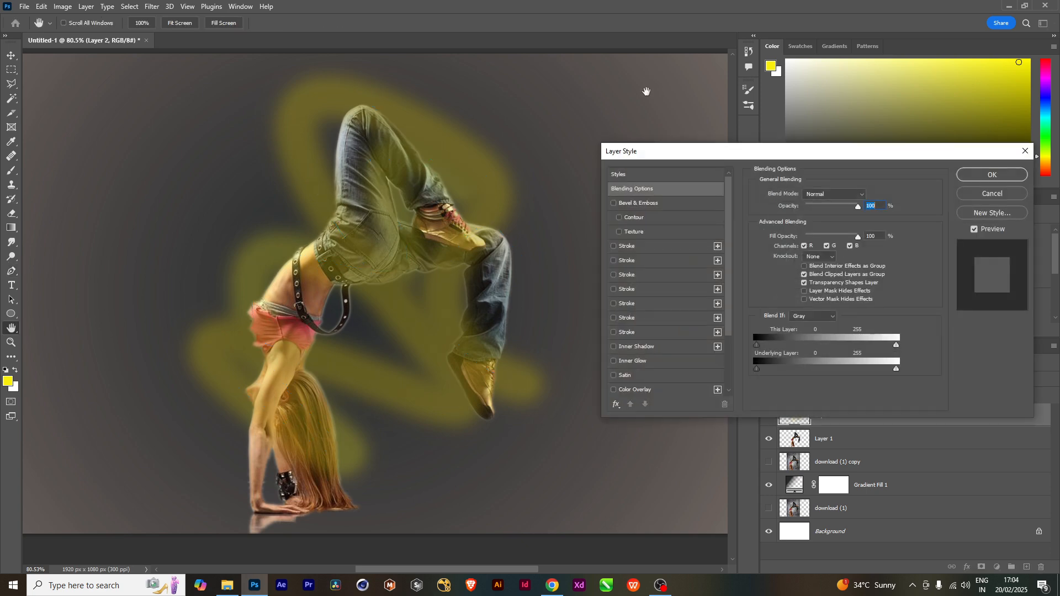
left_click_drag(644, 158, 625, 113)
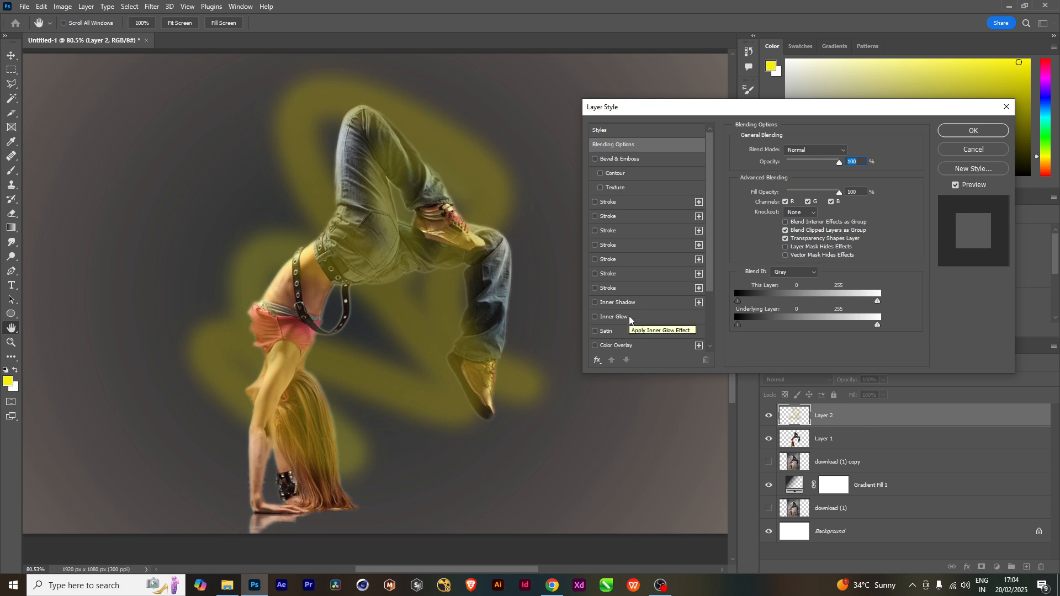
scroll(629, 318, "down", 3)
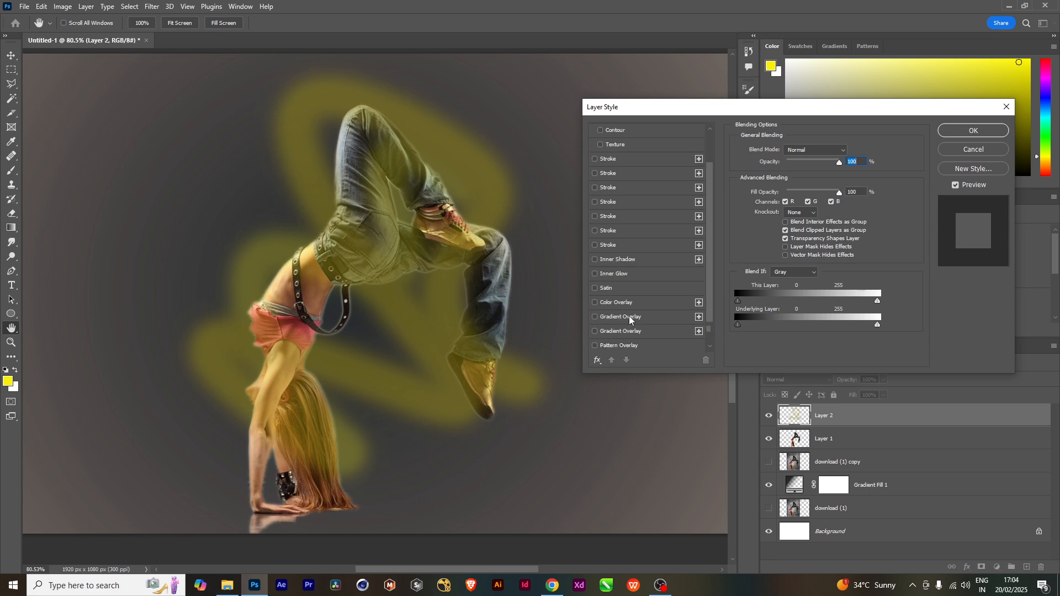
scroll(630, 318, "down", 2)
left_click(618, 274)
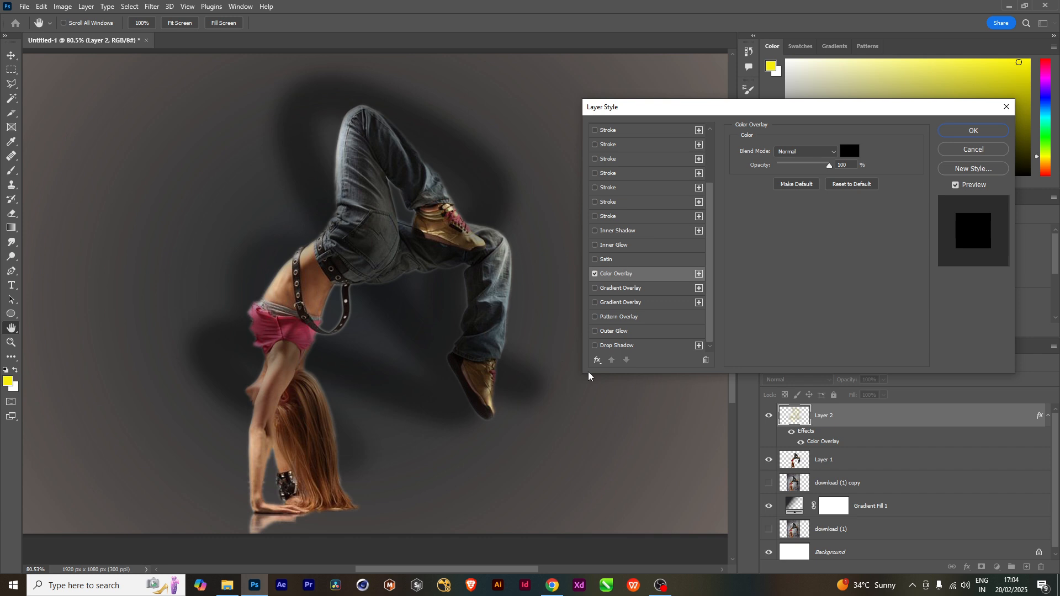
left_click(851, 151)
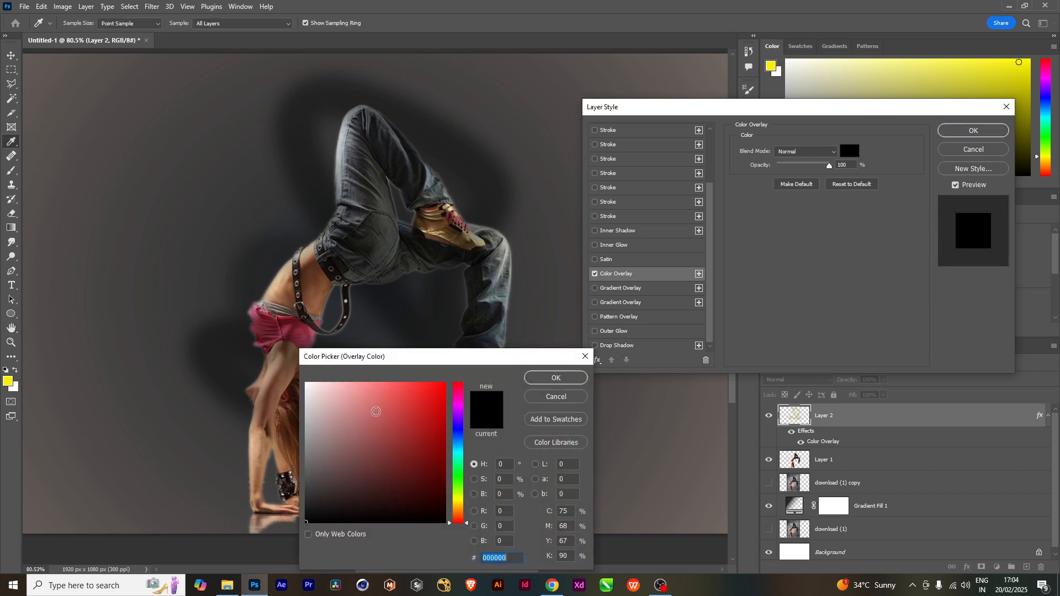
left_click(461, 504)
left_click(438, 402)
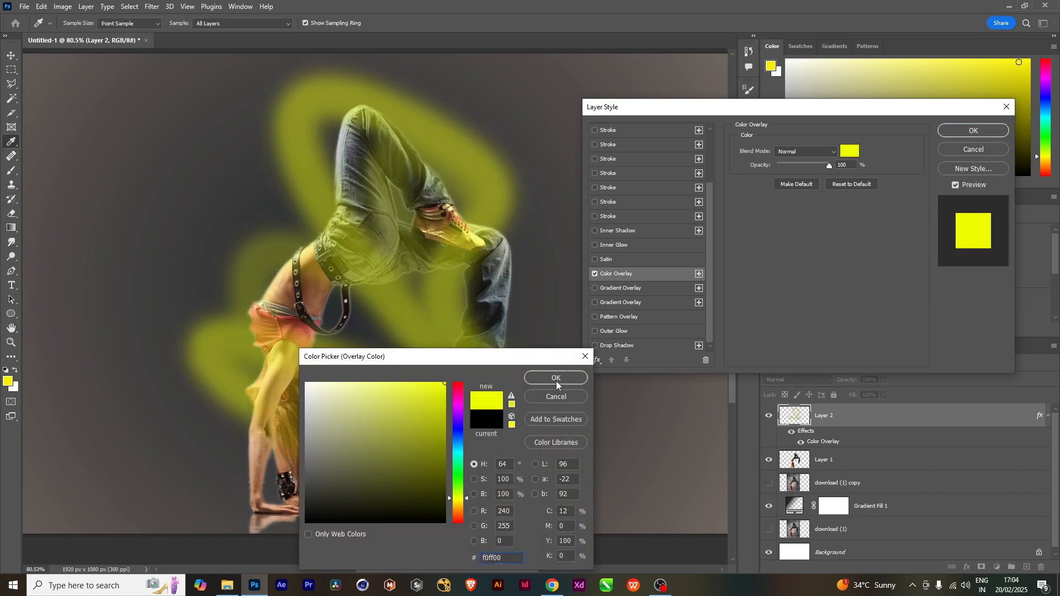
left_click(556, 379)
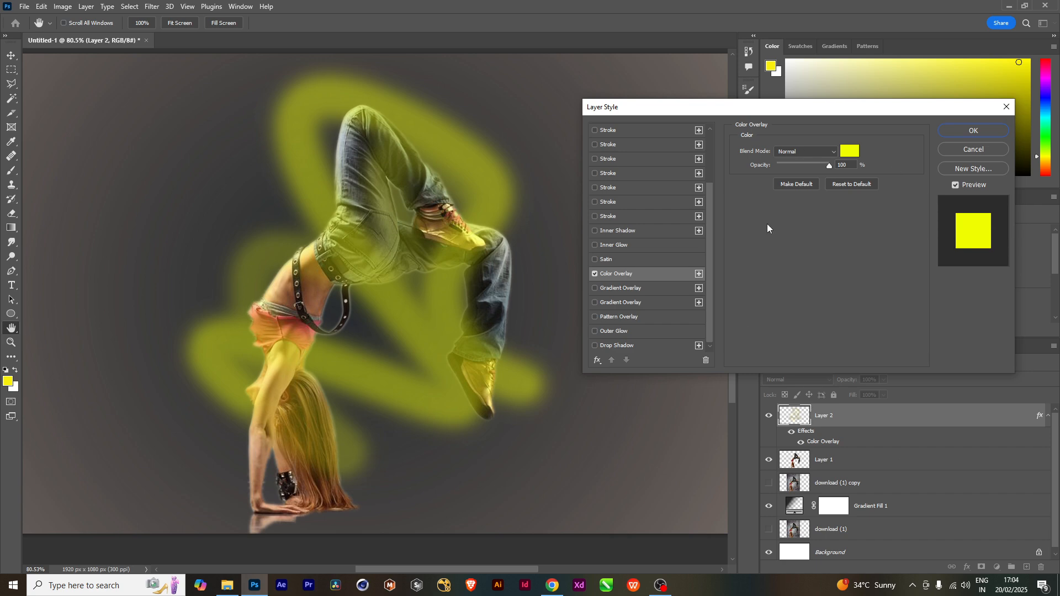
Add an Inner Glow to Layer 2 in a muted golden yellow, lowering its choke and adjusting its size.
left_click(626, 244)
left_click(763, 191)
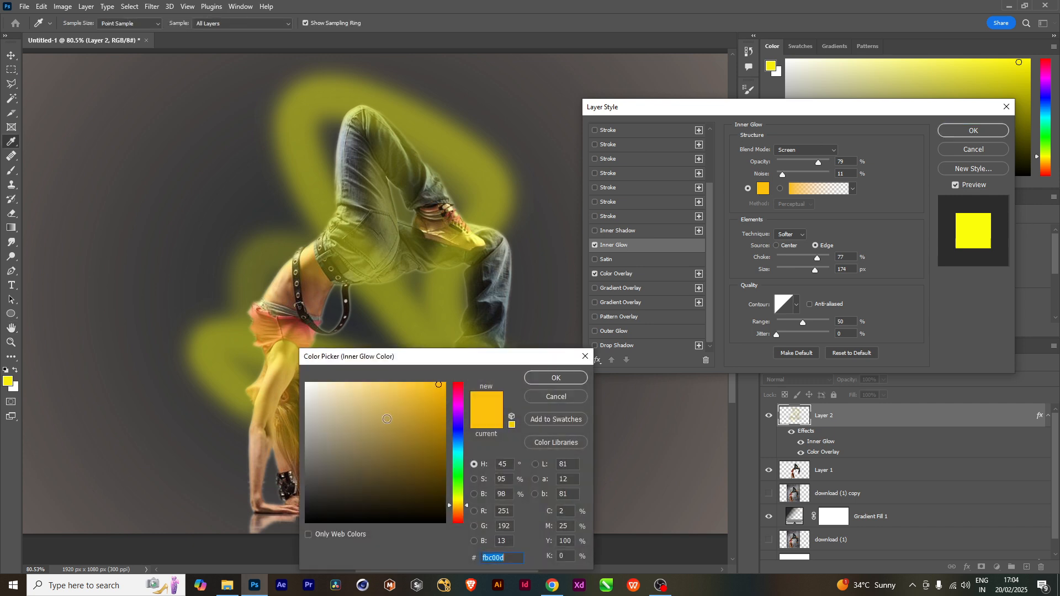
left_click(378, 386)
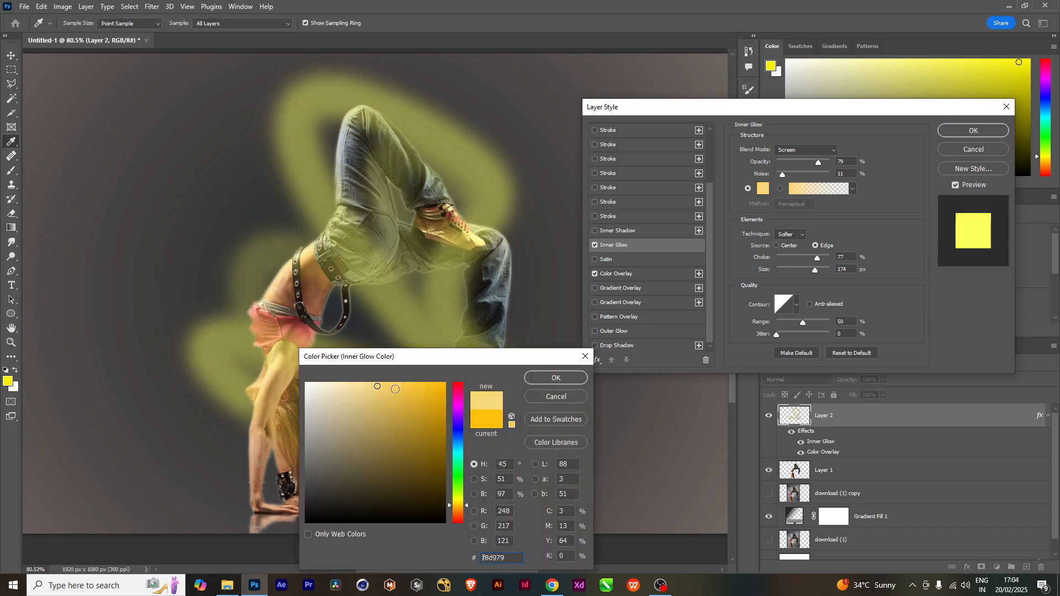
left_click(418, 397)
left_click(559, 379)
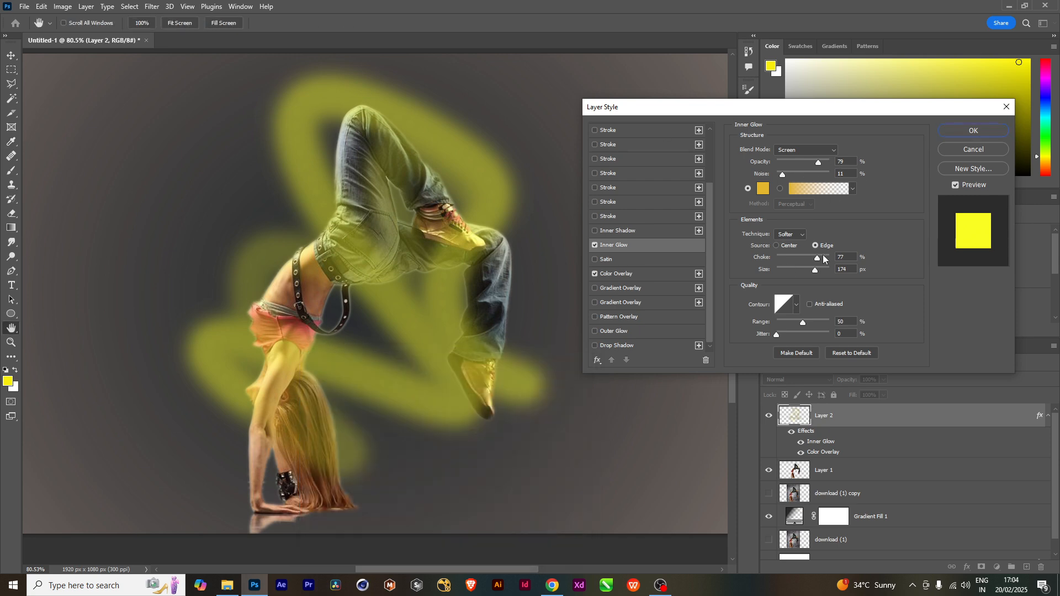
left_click_drag(820, 259, 788, 260)
left_click_drag(821, 276, 815, 276)
Enable Outer Glow and Drop Shadow on Layer 2, setting the glow to 9% opacity, 5% noise, 15% spread and 0 px size.
left_click(620, 333)
left_click(621, 343)
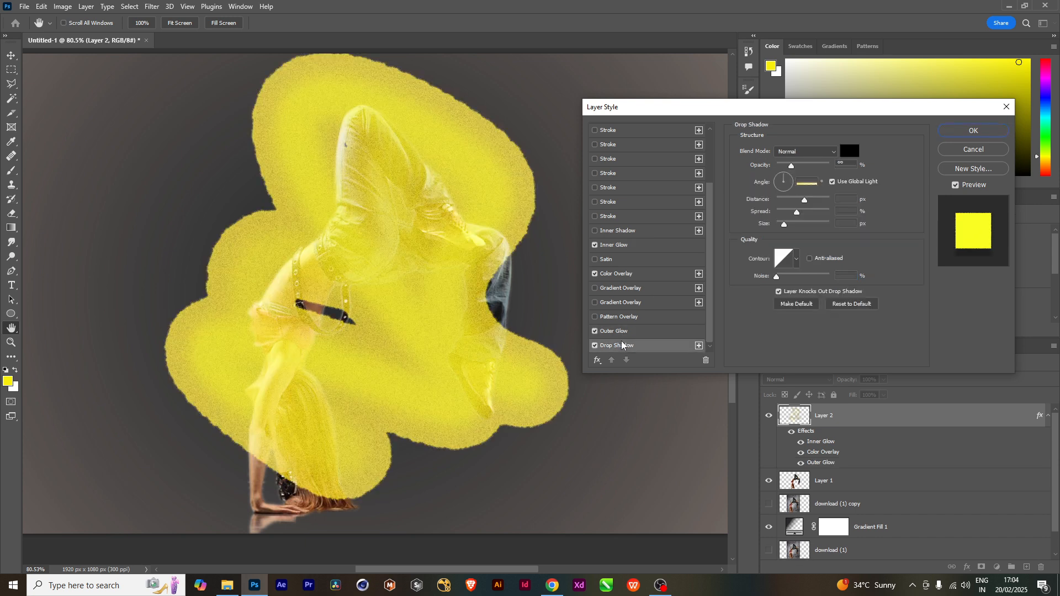
left_click(614, 331)
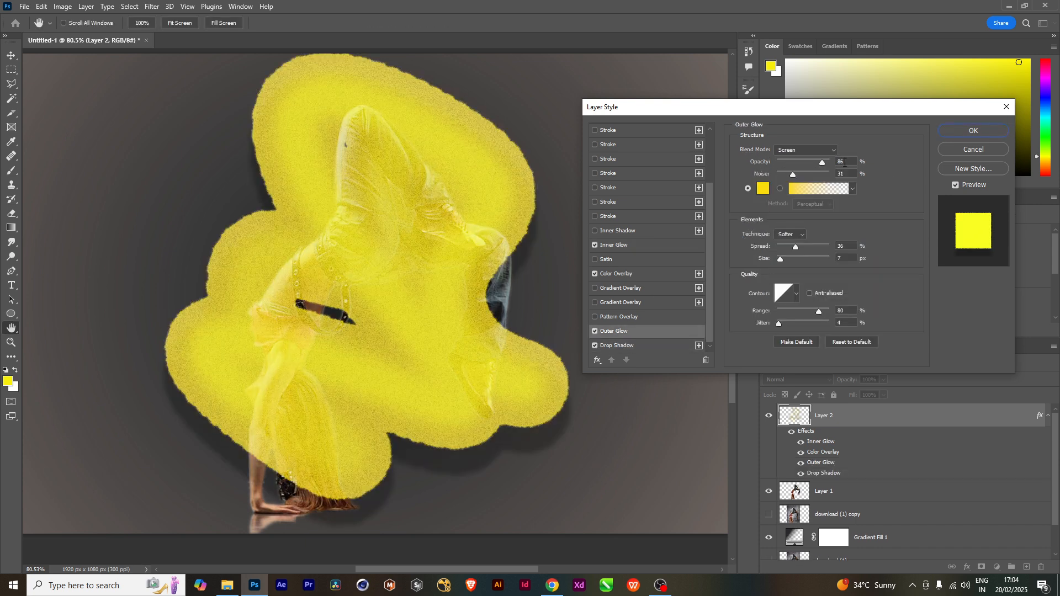
left_click_drag(796, 161, 780, 175)
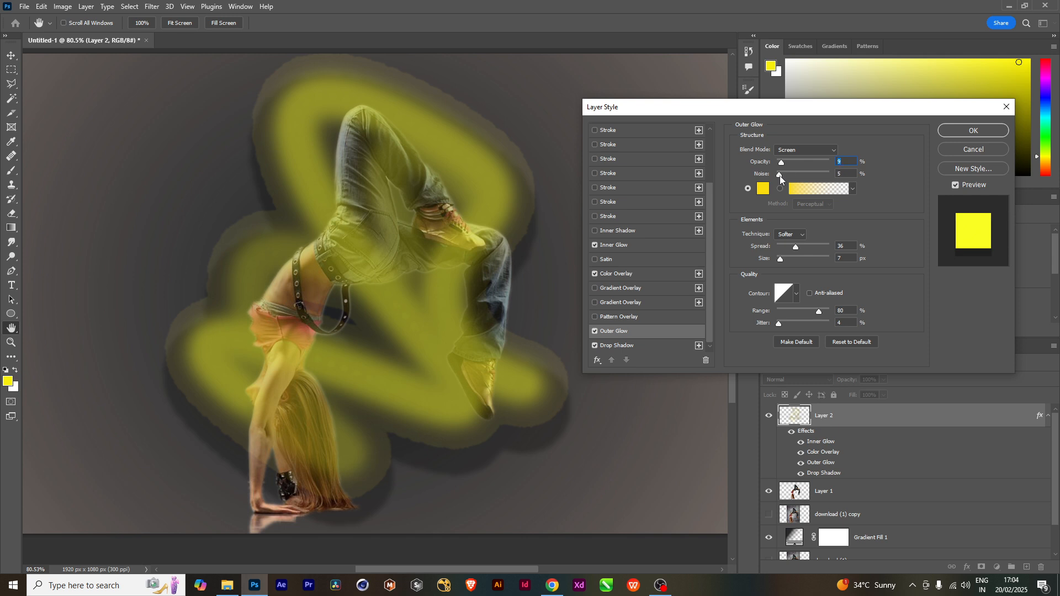
left_click_drag(796, 246, 783, 244)
left_click(784, 247)
left_click_drag(783, 260, 773, 259)
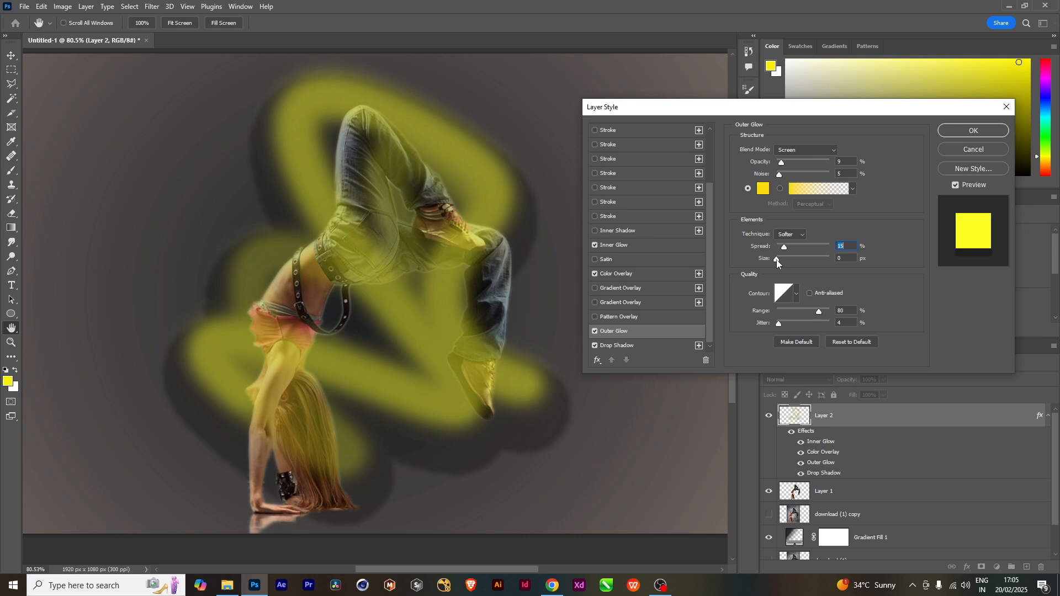
key("Tab")
Set the Drop Shadow colour of Layer 2 to olive yellow 938b0d.
left_click(638, 343)
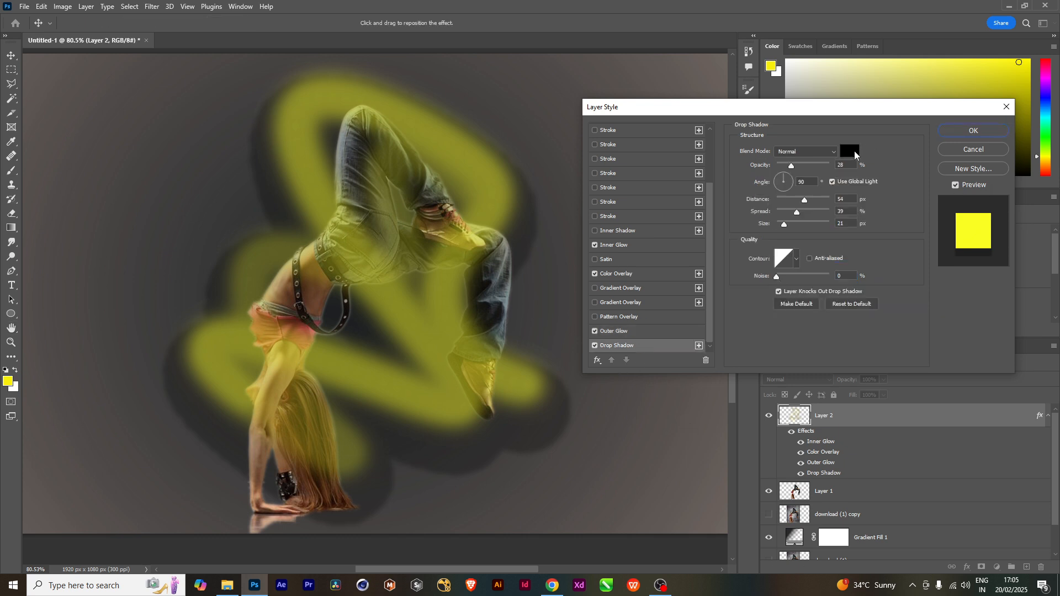
left_click(851, 152)
left_click(462, 501)
left_click(433, 441)
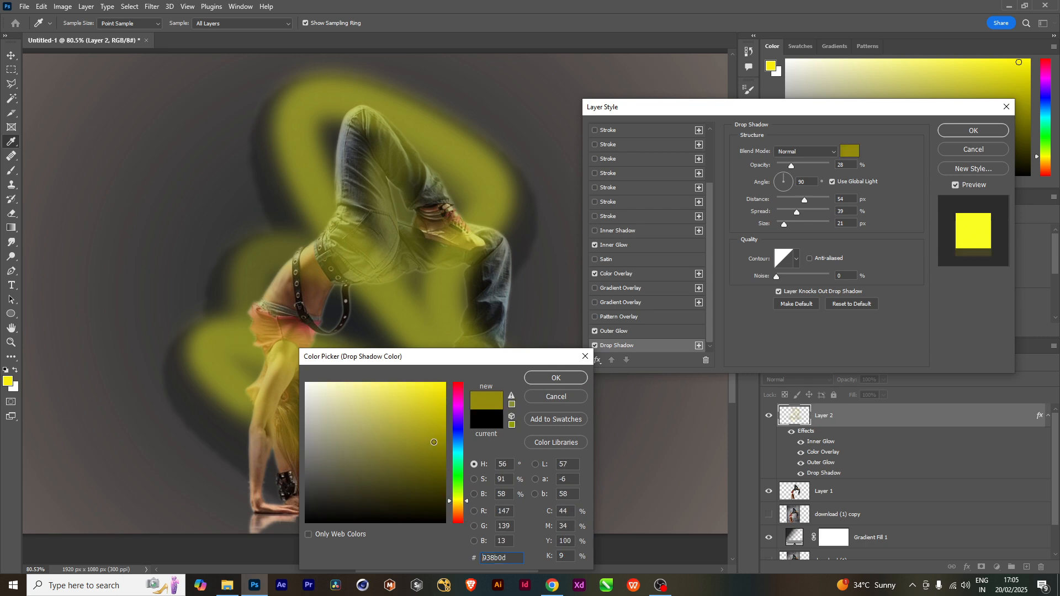
left_click(570, 379)
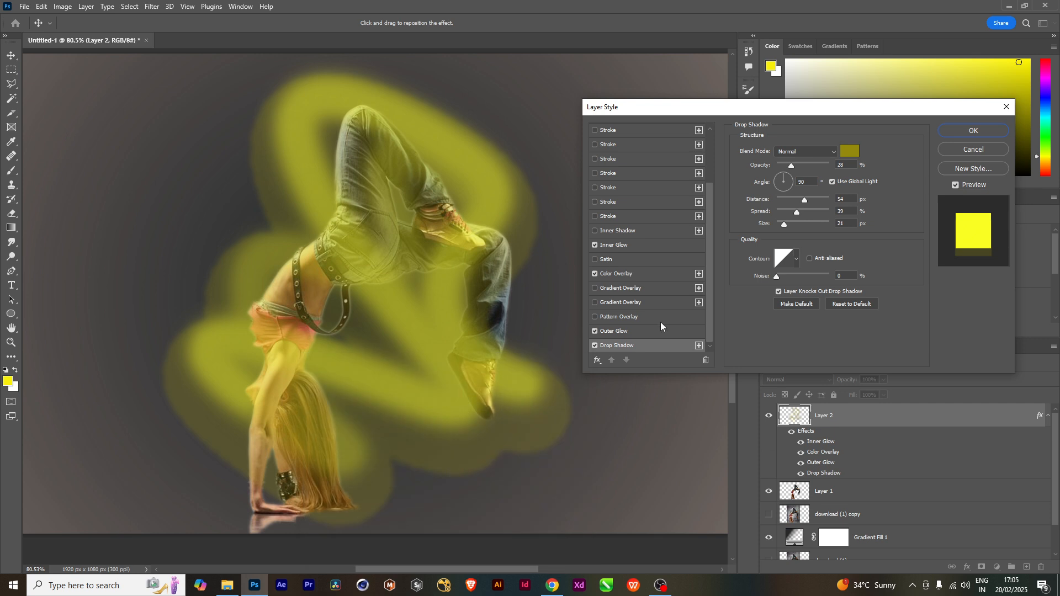
Set the Drop Shadow to 4 px distance, 2% spread and 8 px size, and apply the layer style.
left_click_drag(808, 204, 781, 220)
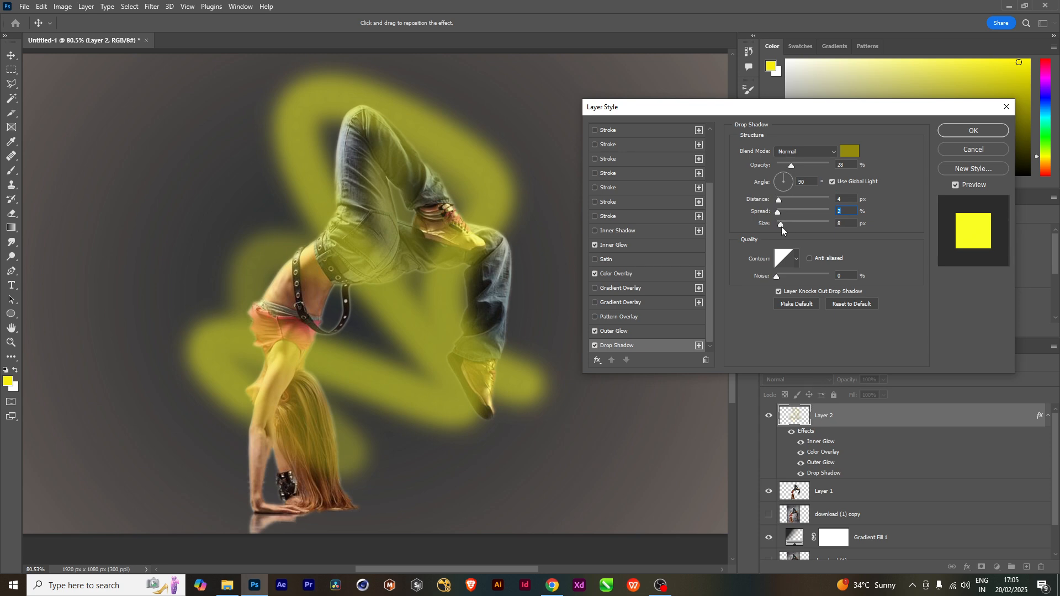
key("Tab")
scroll(665, 310, "up", 1)
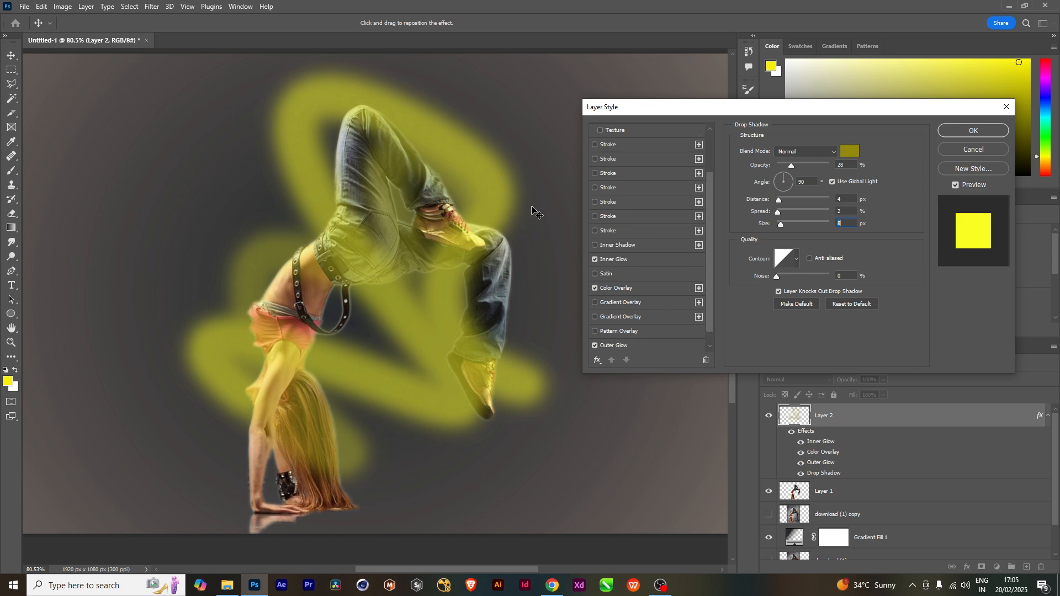
scroll(646, 220, "up", 3)
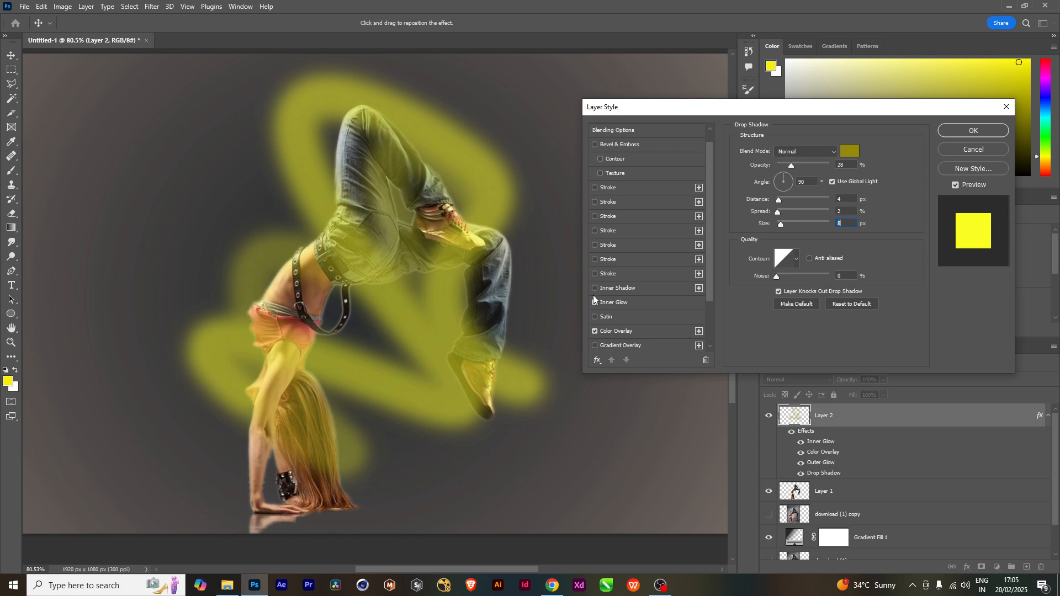
left_click(972, 133)
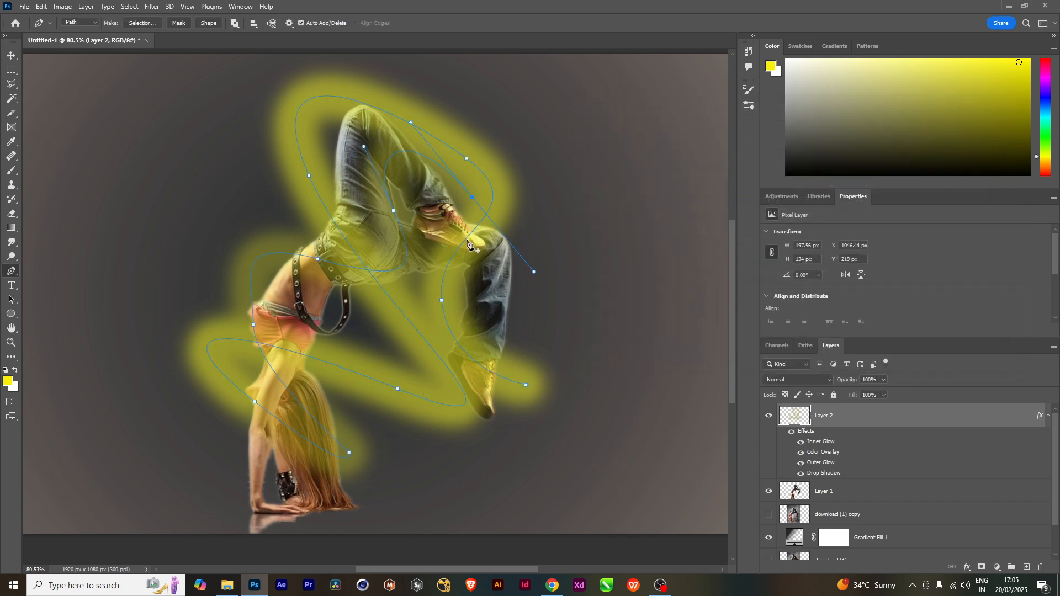
Add a new empty layer in Normal mode at 100% opacity above Layer 2.
left_click(853, 496)
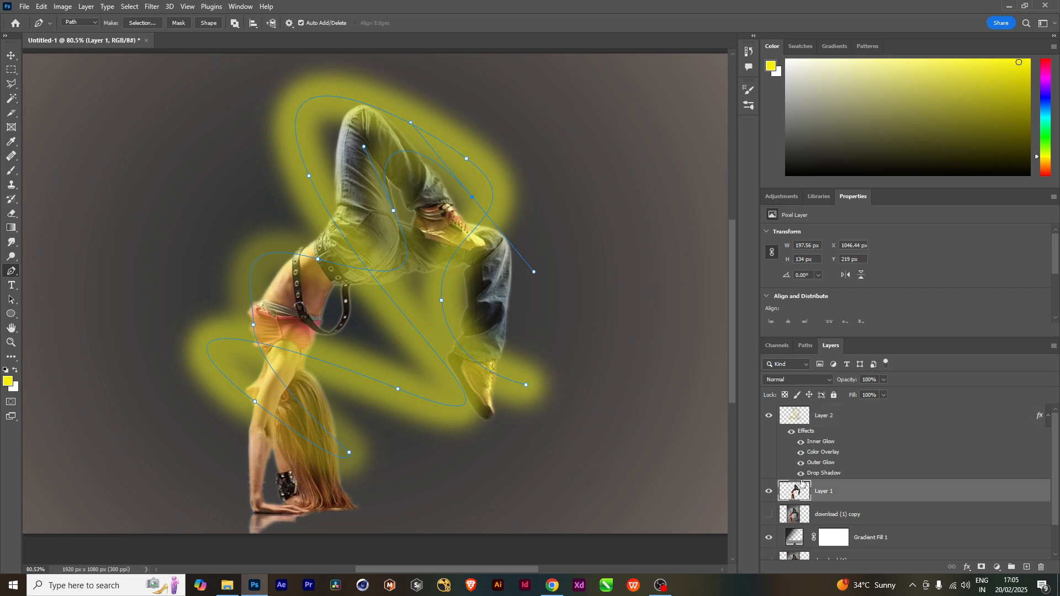
left_click(867, 422)
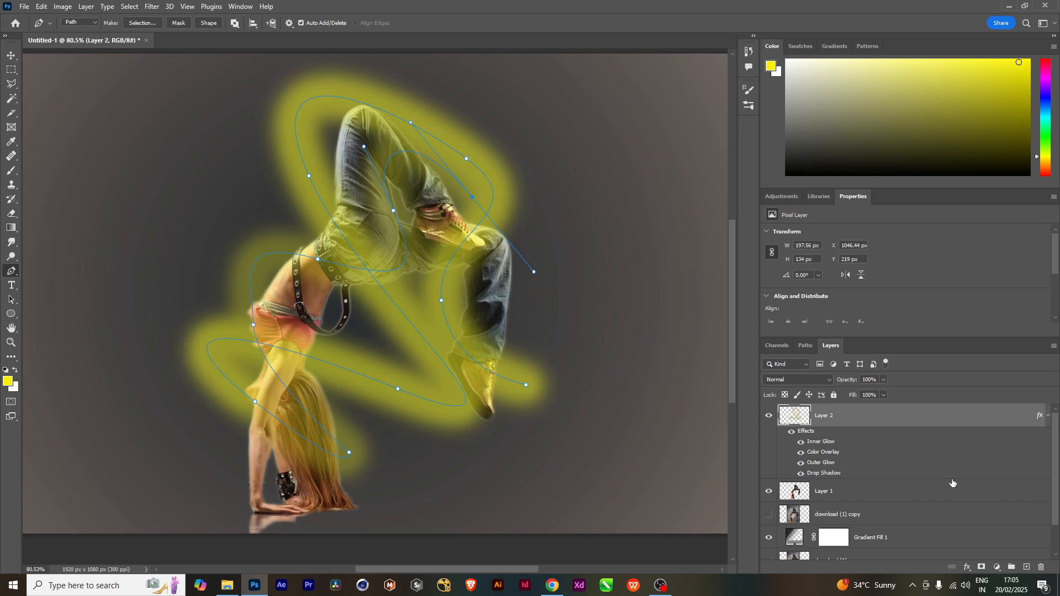
key("ctrl+shift+n")
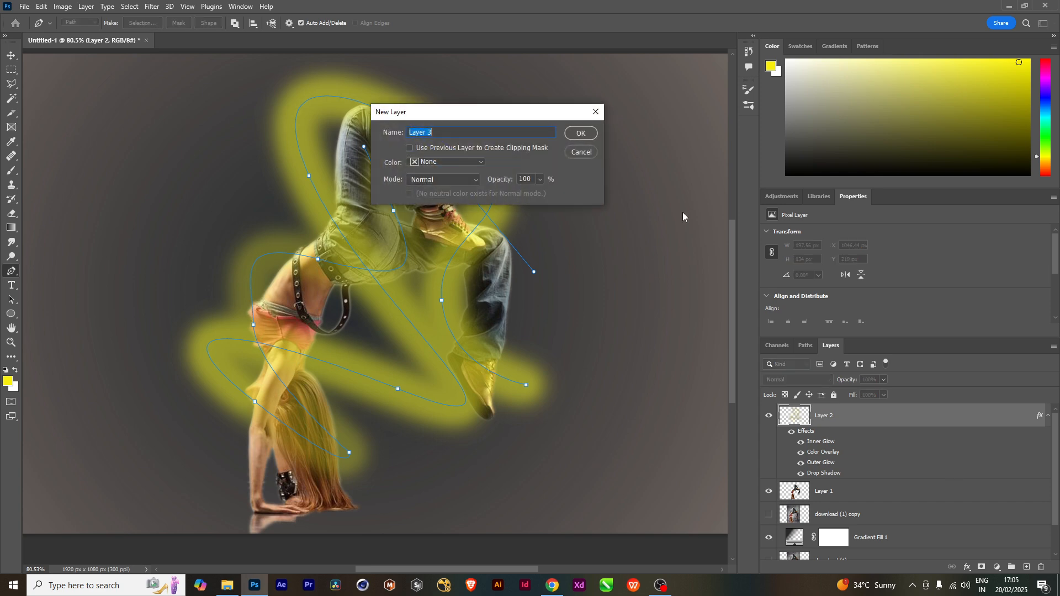
left_click(581, 133)
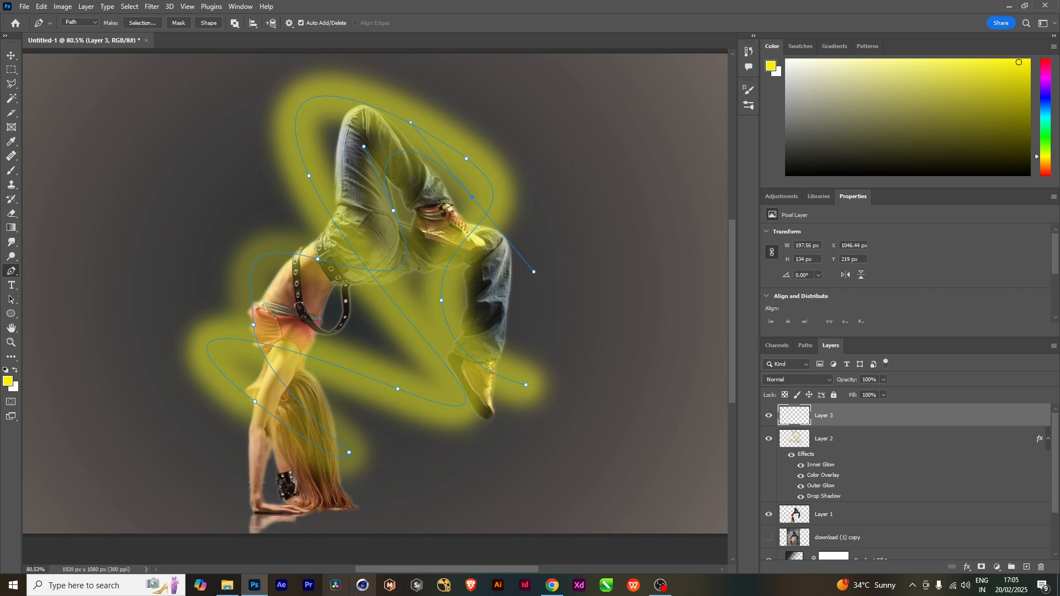
Draw a looping curved path from beside the hip across to the lower leg, around the raised knee and down below the belt.
left_click(313, 217)
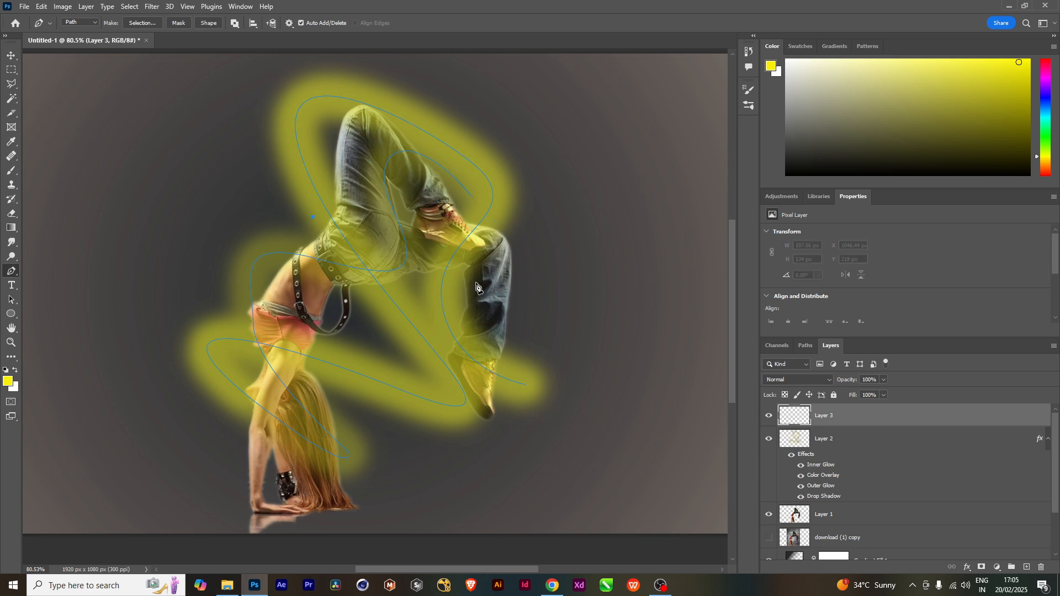
left_click_drag(477, 284, 496, 236)
left_click_drag(334, 114, 297, 95)
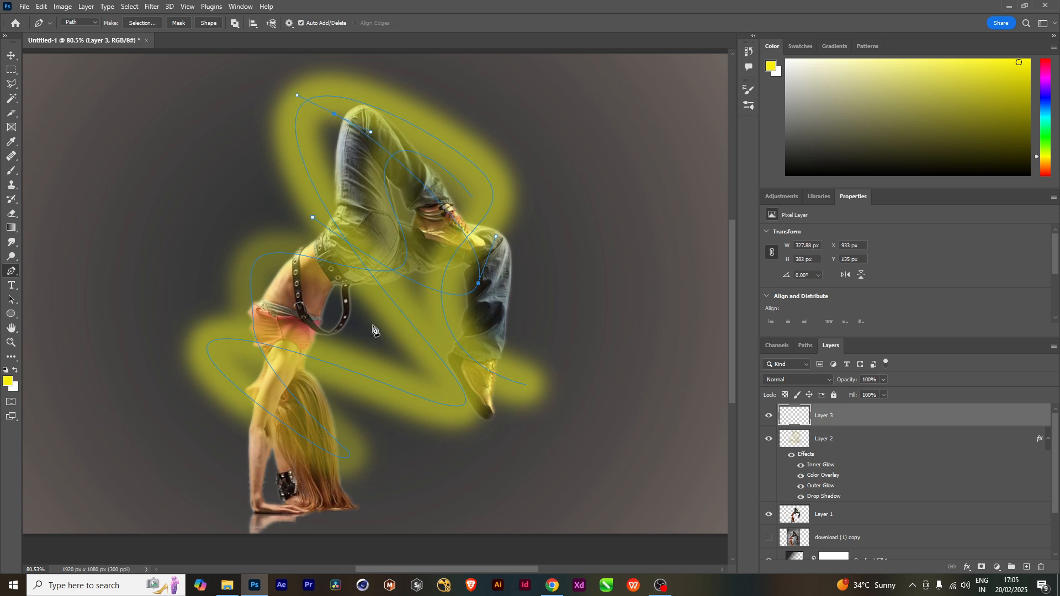
left_click_drag(363, 326, 400, 408)
Stroke the new looping subpath on Layer 3 with the Brush, without simulated pressure.
right_click(453, 187)
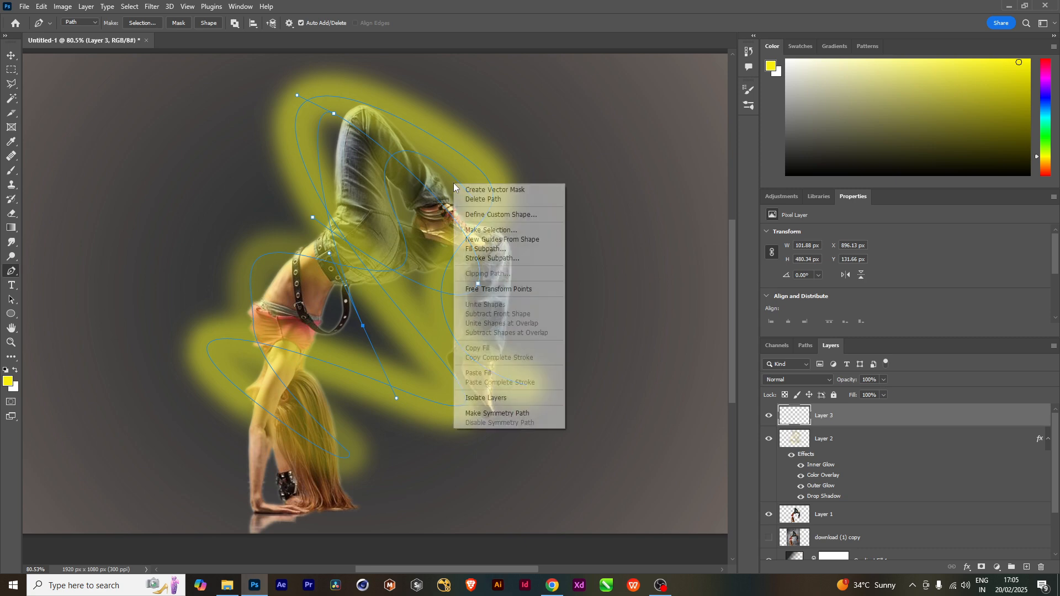
left_click(485, 260)
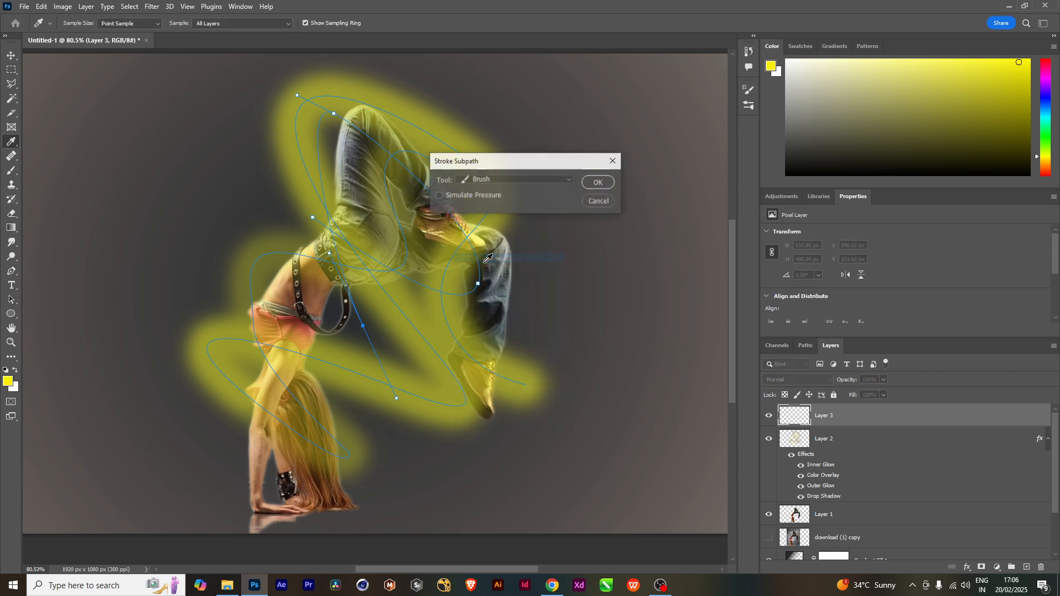
left_click(599, 181)
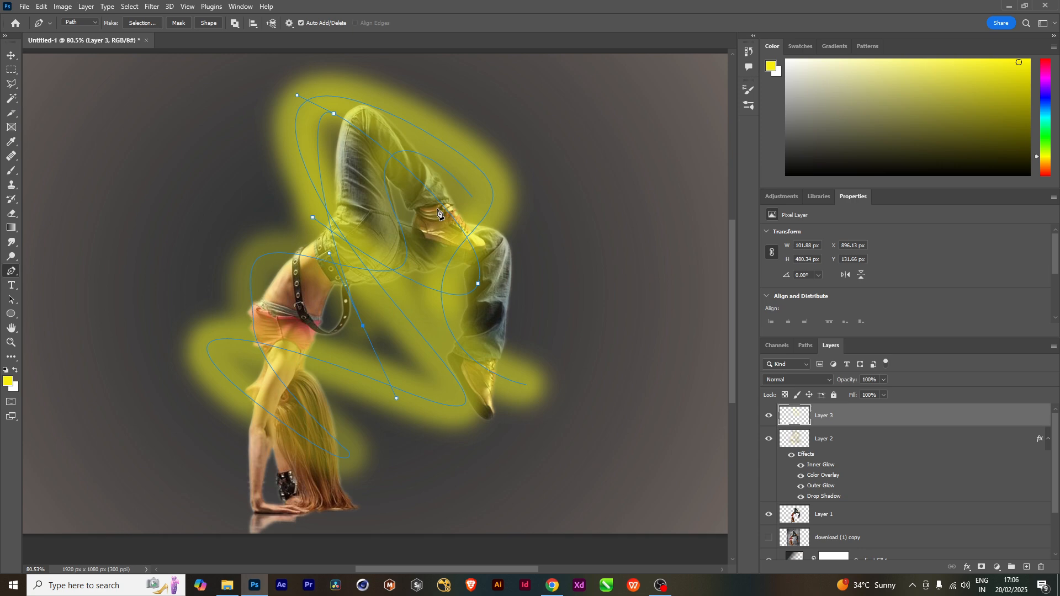
Set Layer 3 to the Overlay blend mode and reduce its fill to 45%.
left_click(818, 379)
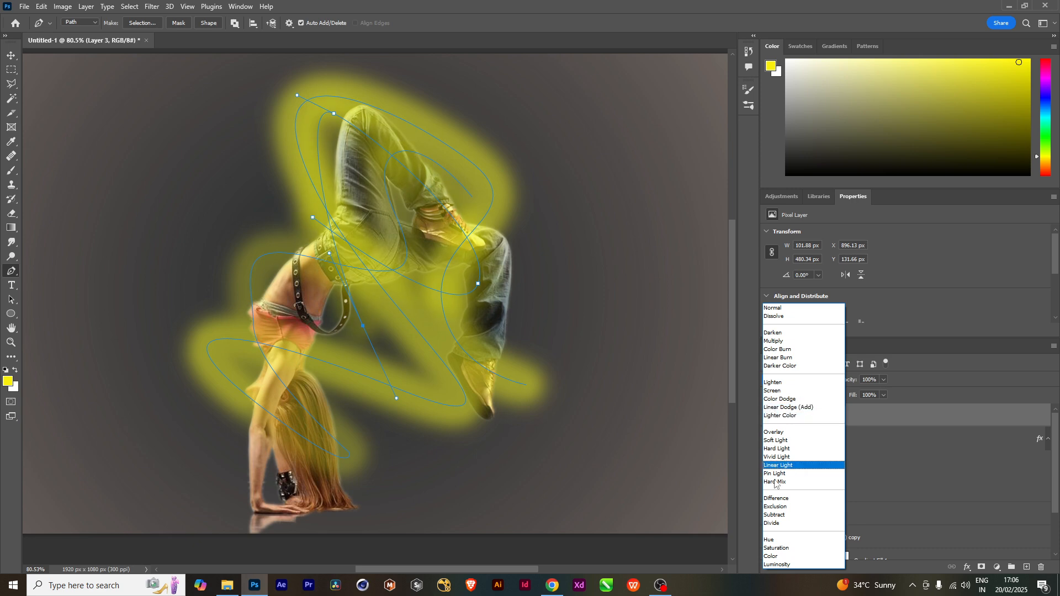
left_click(775, 433)
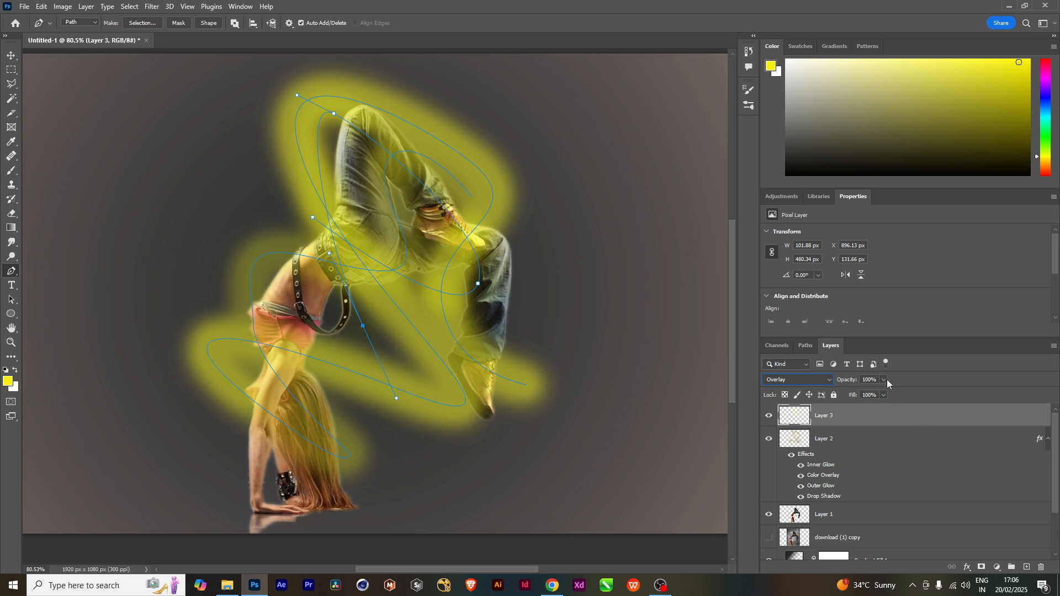
left_click_drag(884, 395, 856, 407)
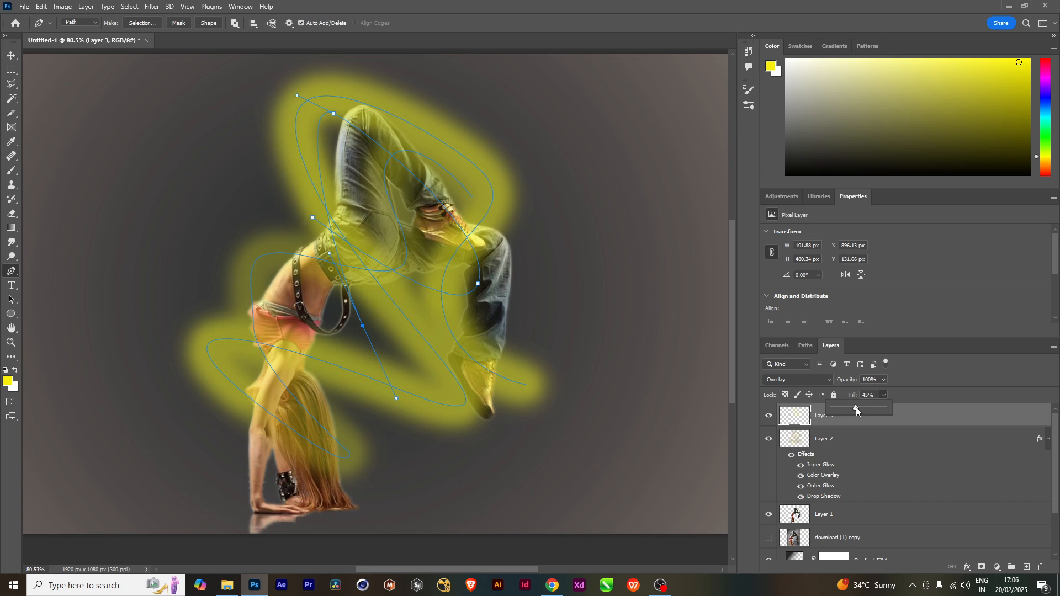
left_click(942, 373)
Group Layer 3 and Layer 2 together.
left_click(837, 447, "shift")
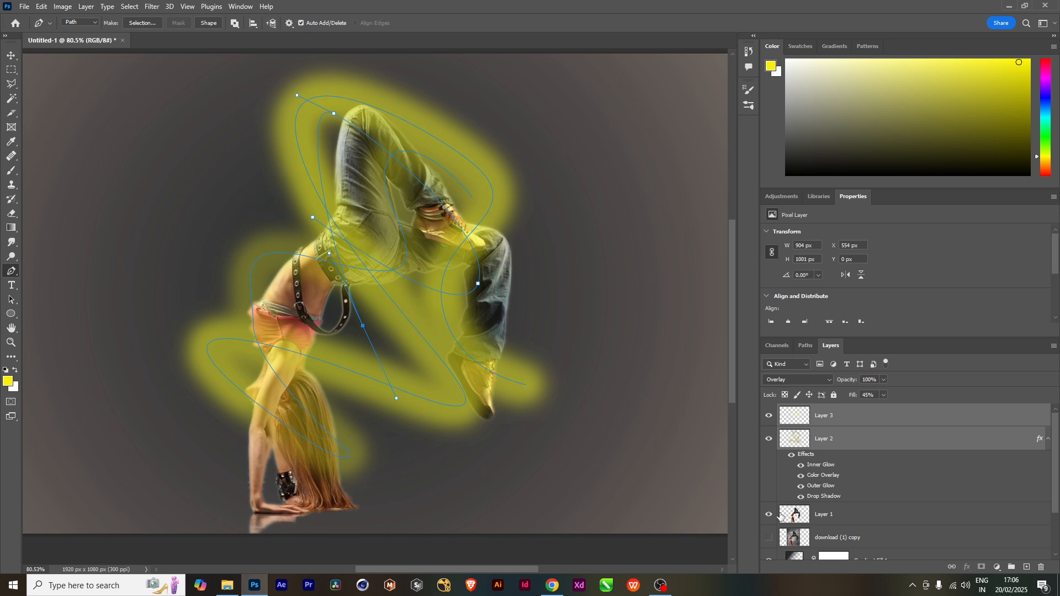
key("ctrl+g")
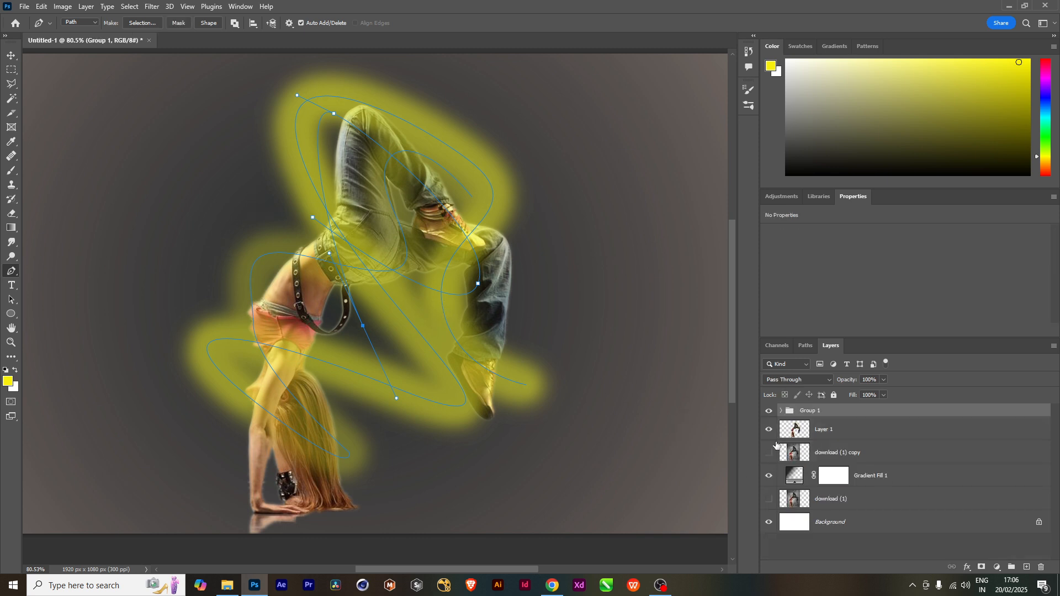
Load the cut-out dancer on Layer 1 as a selection and add it to Group 1 as a layer mask.
left_click(800, 432)
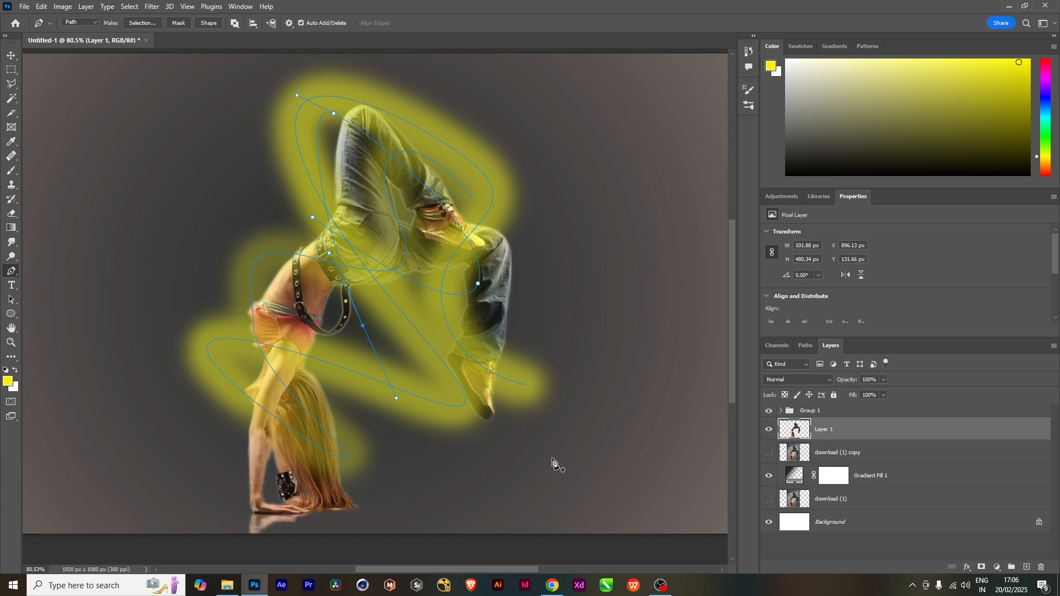
left_click(796, 429, "ctrl")
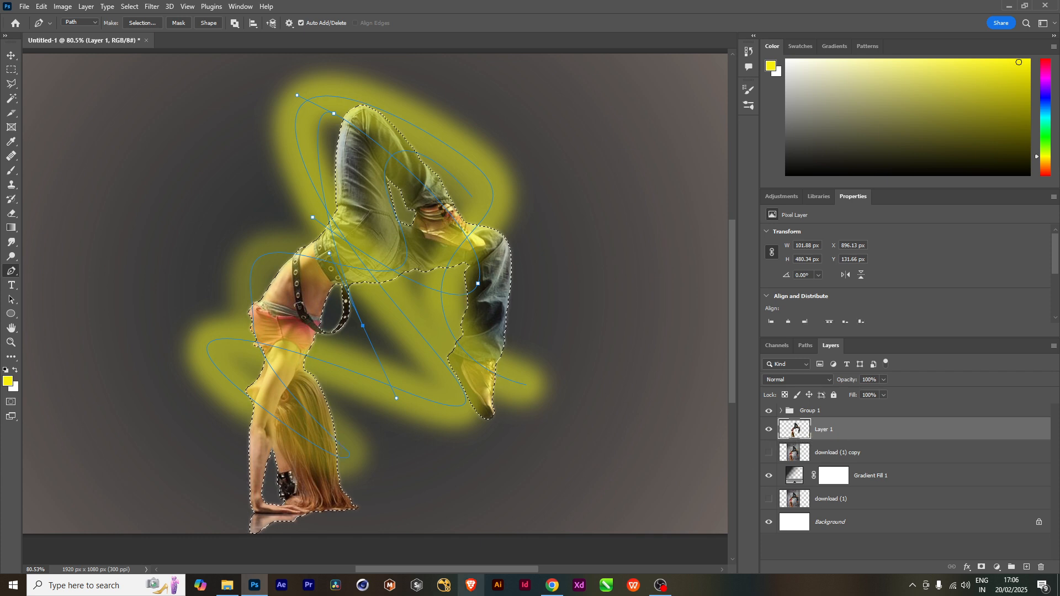
left_click(812, 411)
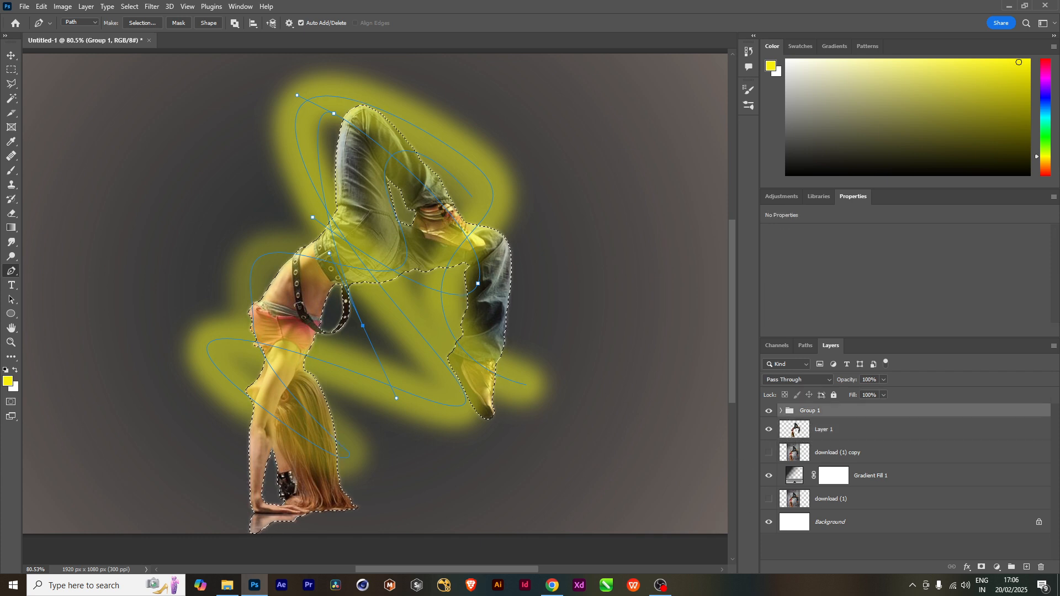
left_click(982, 567)
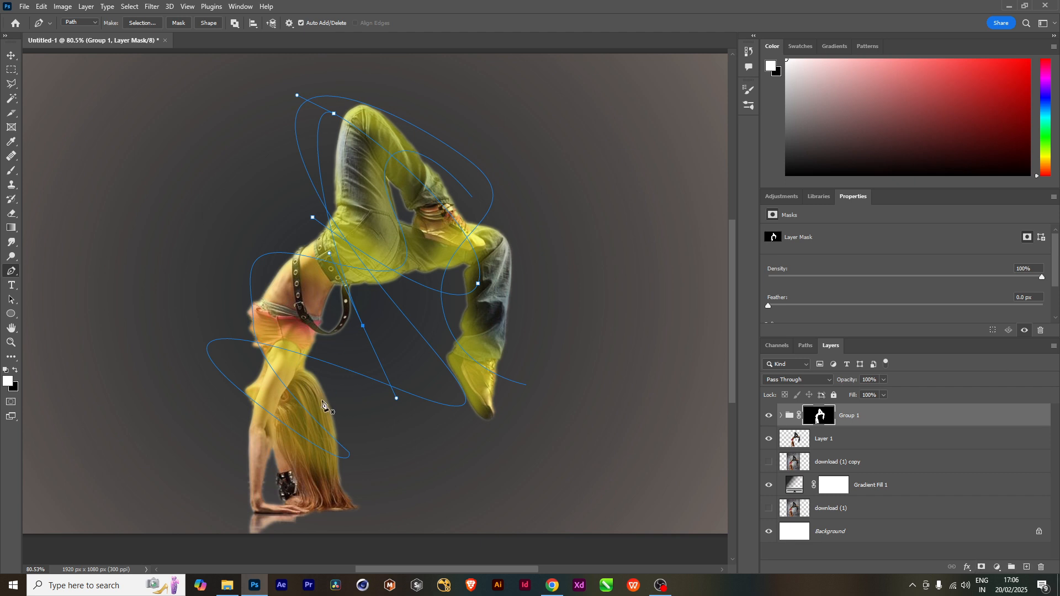
left_click(11, 55)
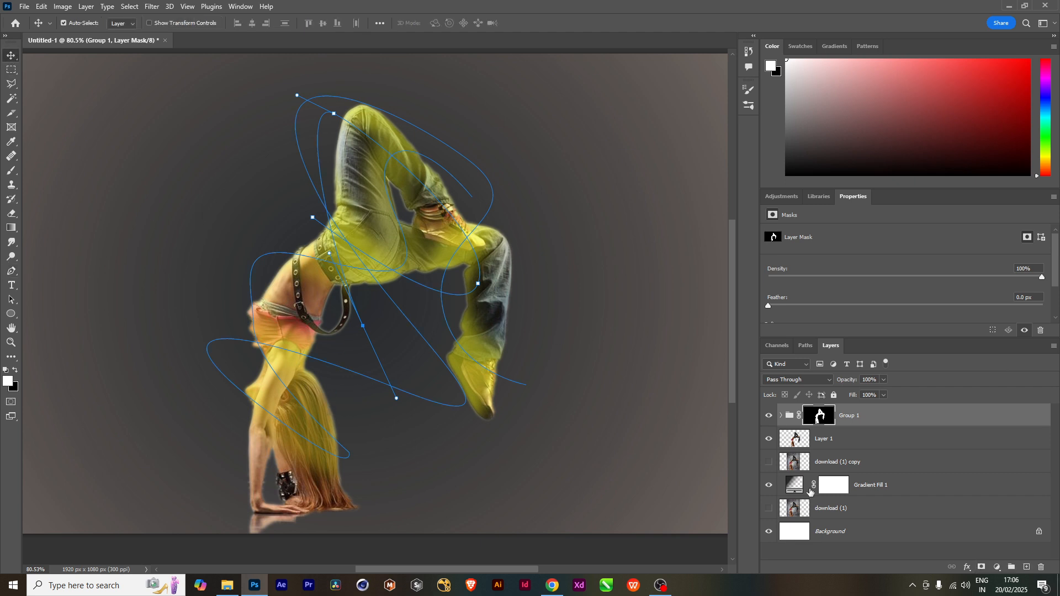
left_click(856, 461)
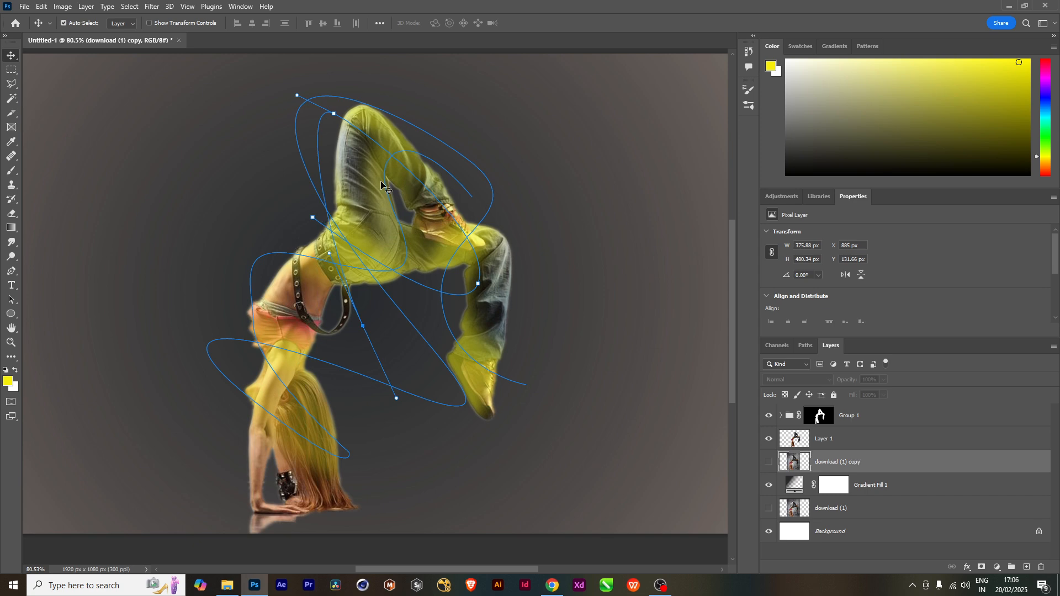
right_click(258, 348)
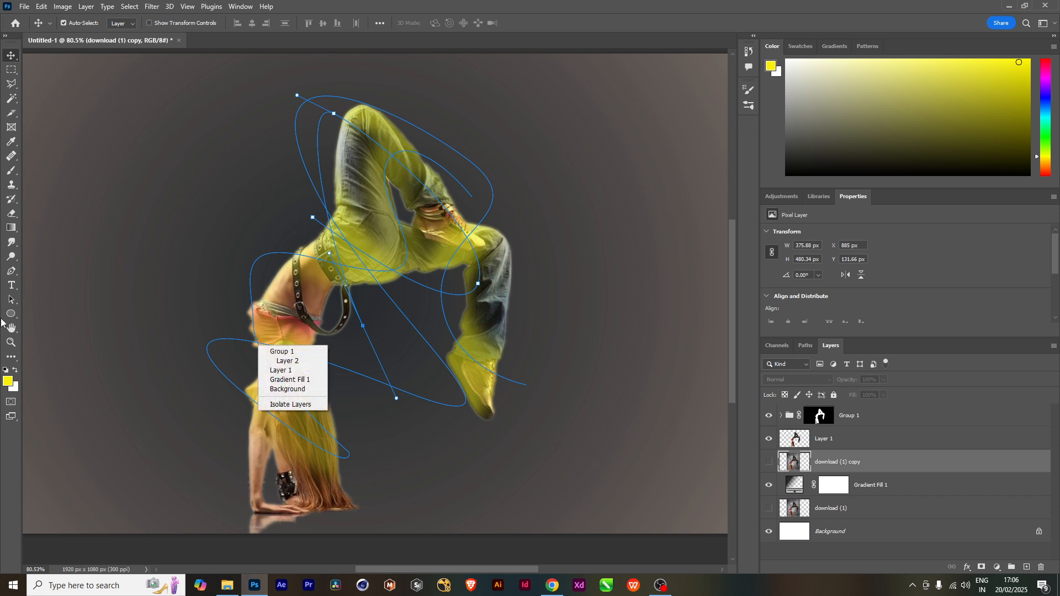
left_click(853, 420)
left_click(851, 418)
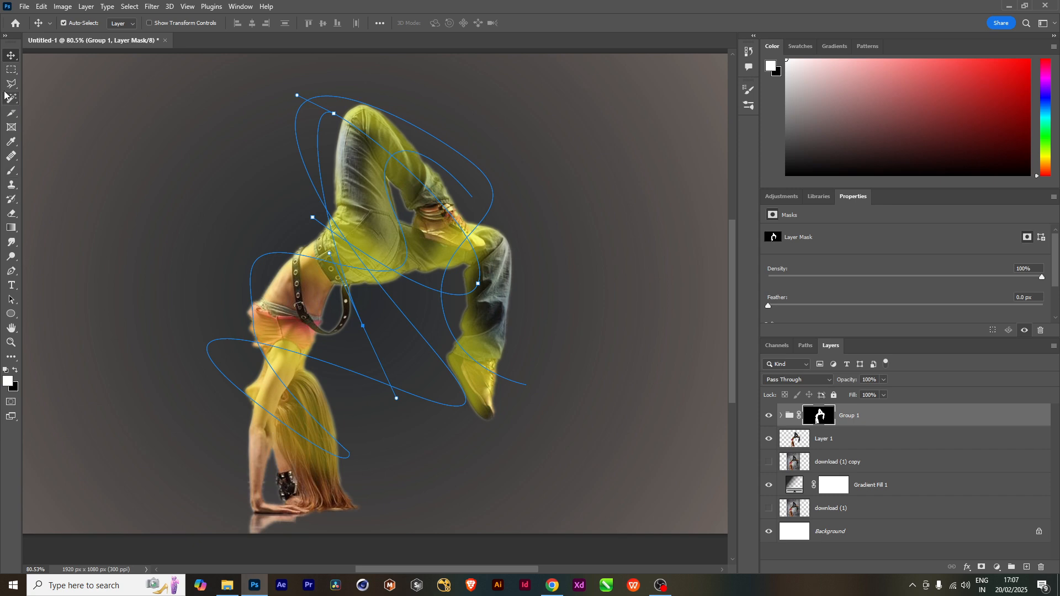
left_click(866, 441)
Paint white on Group 1's mask with the 26% opacity Brush to partly reveal the yellow strokes beside the waist, hips, lower leg, arms and hair.
left_click(821, 417)
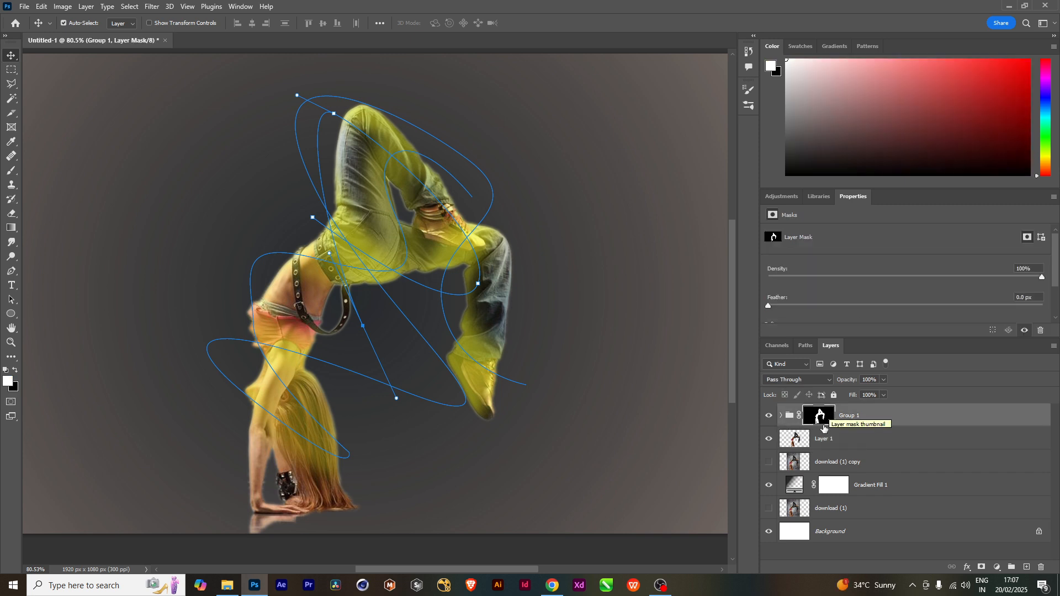
key("b")
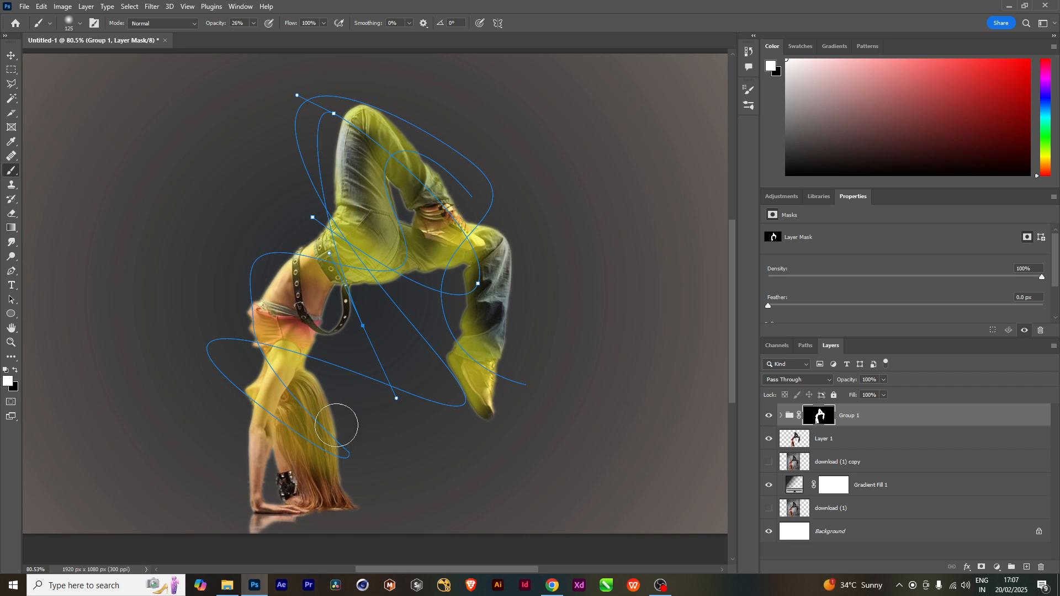
mouse_move(256, 344)
left_mouse_down()
mouse_move(273, 304)
mouse_move(261, 296)
left_mouse_up()
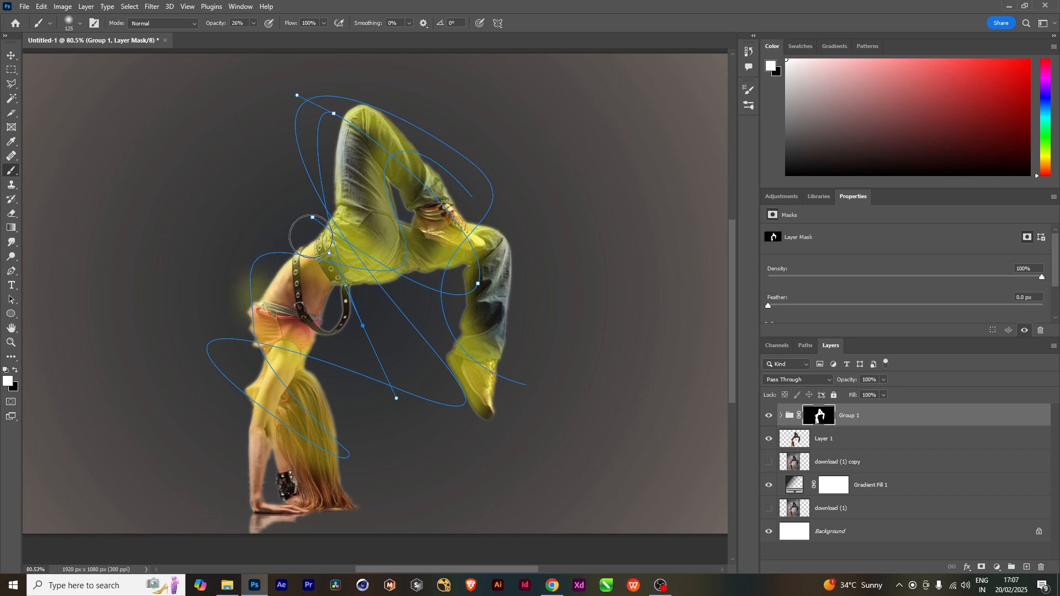
mouse_move(323, 228)
left_mouse_down()
mouse_move(345, 277)
mouse_move(319, 209)
mouse_move(343, 243)
mouse_move(316, 203)
mouse_move(401, 351)
left_mouse_up()
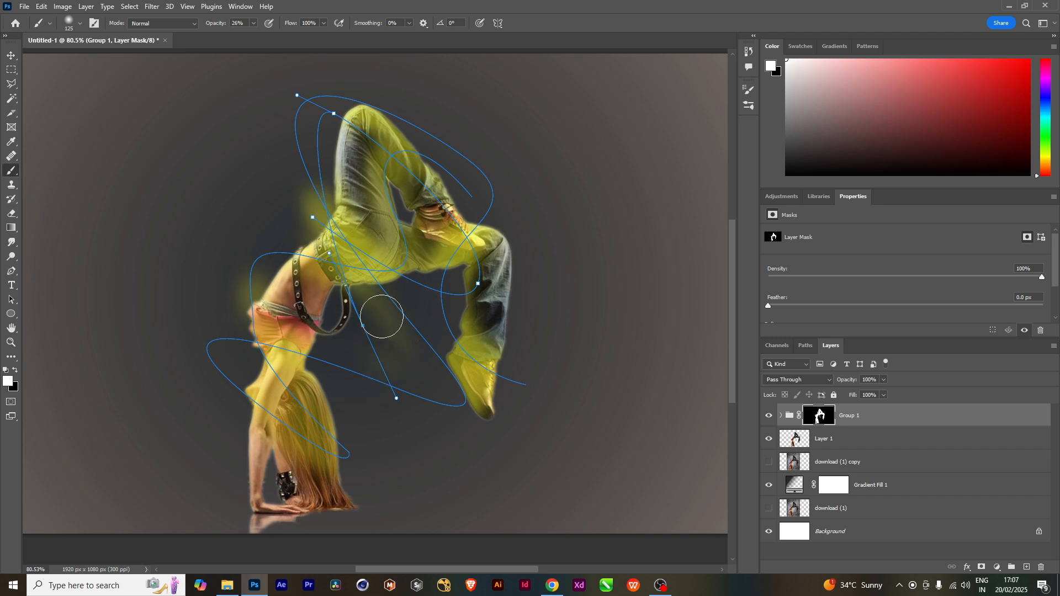
mouse_move(217, 286)
left_mouse_down()
mouse_move(274, 341)
mouse_move(251, 294)
mouse_move(273, 326)
mouse_move(321, 354)
mouse_move(373, 300)
mouse_move(360, 298)
mouse_move(388, 308)
mouse_move(370, 301)
mouse_move(398, 326)
left_mouse_up()
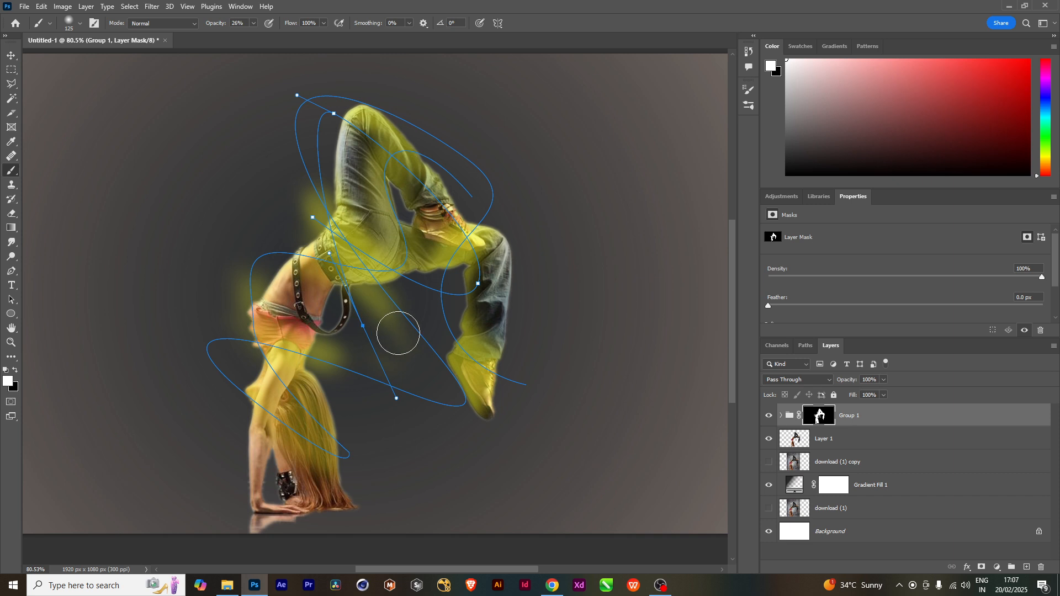
mouse_move(332, 219)
left_mouse_down()
mouse_move(320, 188)
mouse_move(323, 222)
left_mouse_up()
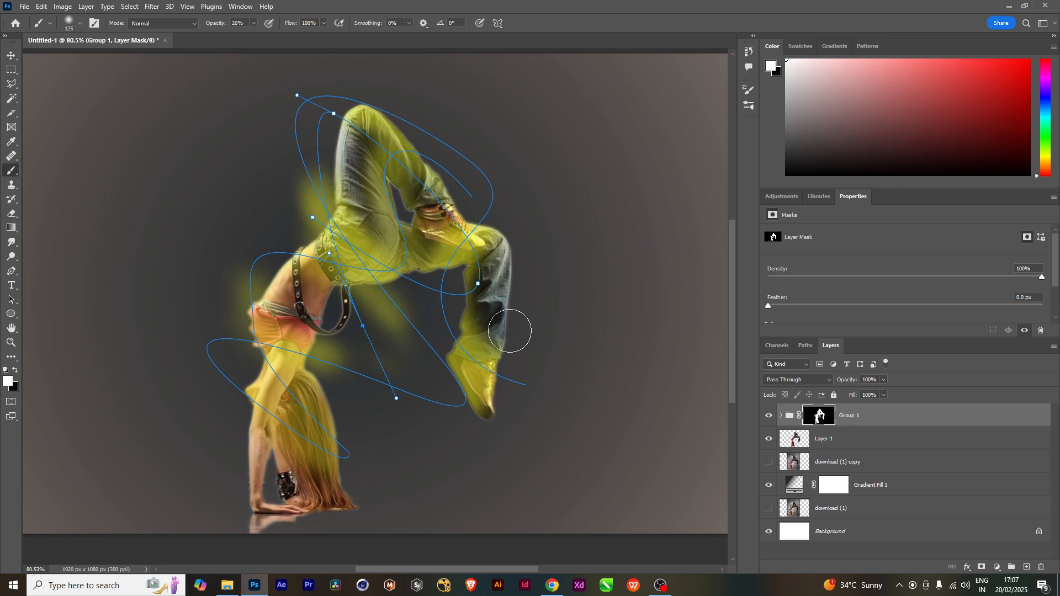
mouse_move(514, 322)
left_mouse_down()
mouse_move(485, 339)
mouse_move(523, 329)
mouse_move(506, 355)
mouse_move(527, 356)
mouse_move(463, 340)
mouse_move(445, 319)
mouse_move(461, 356)
mouse_move(450, 331)
left_mouse_up()
left_click_drag(367, 299, 389, 331)
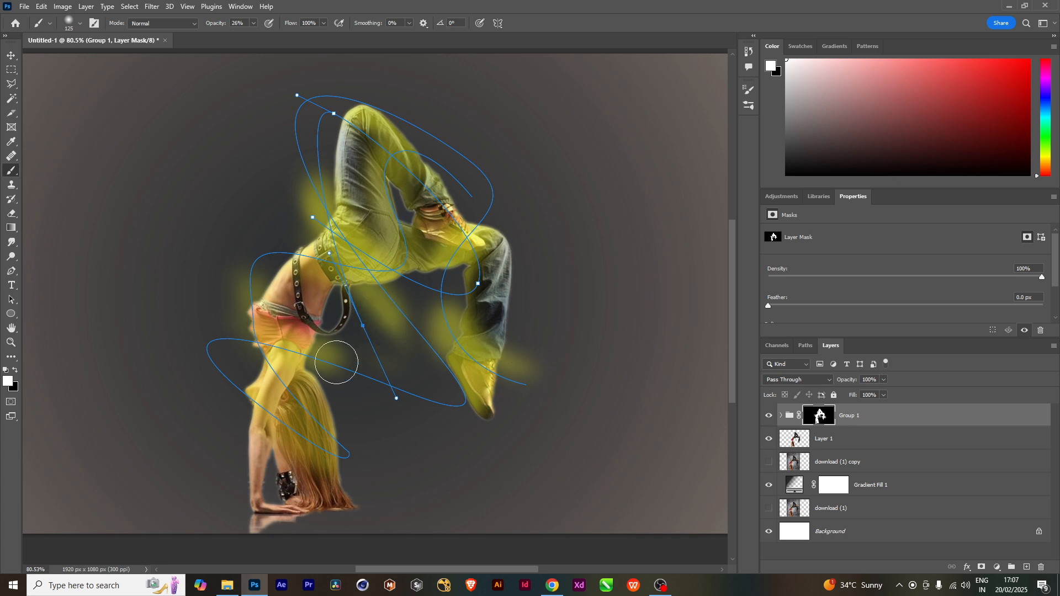
left_click_drag(325, 359, 344, 374)
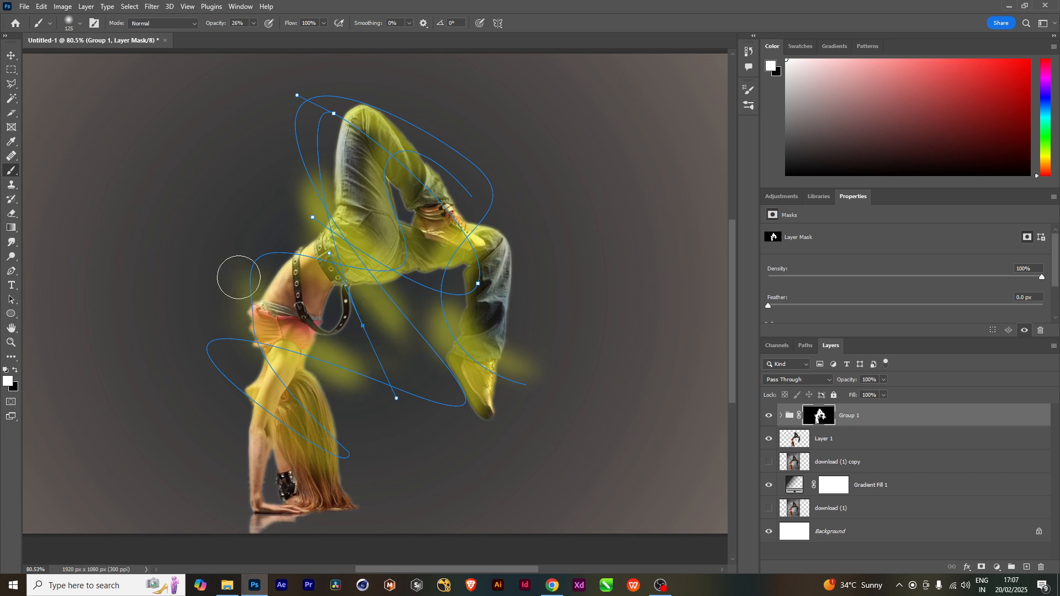
mouse_move(239, 279)
left_mouse_down()
mouse_move(253, 303)
mouse_move(239, 288)
mouse_move(244, 299)
left_mouse_up()
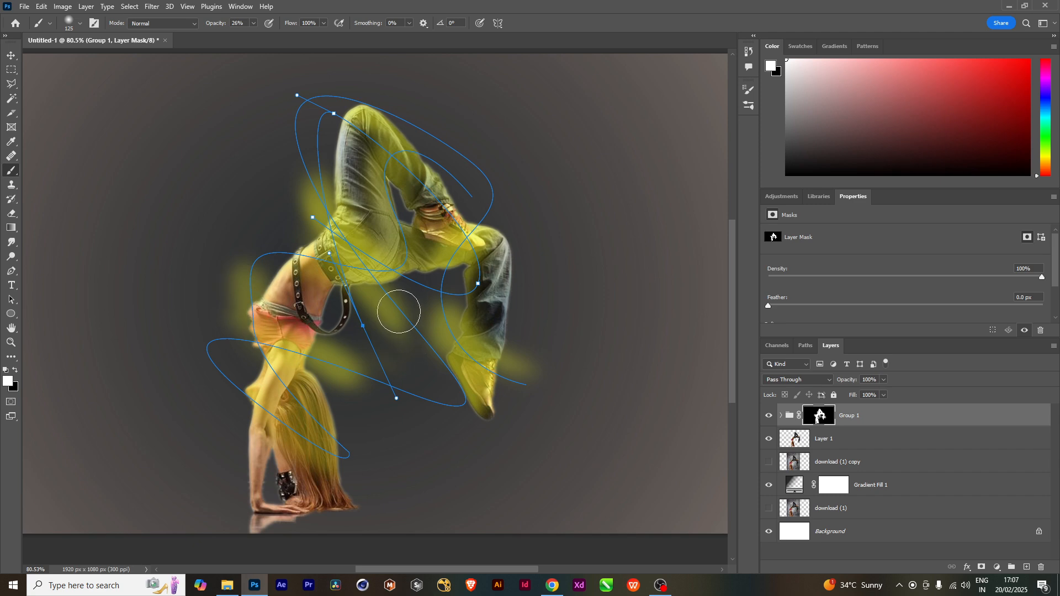
mouse_move(397, 311)
left_mouse_down()
mouse_move(375, 301)
mouse_move(379, 315)
left_mouse_up()
mouse_move(300, 180)
left_mouse_down()
mouse_move(312, 215)
mouse_move(307, 204)
left_mouse_up()
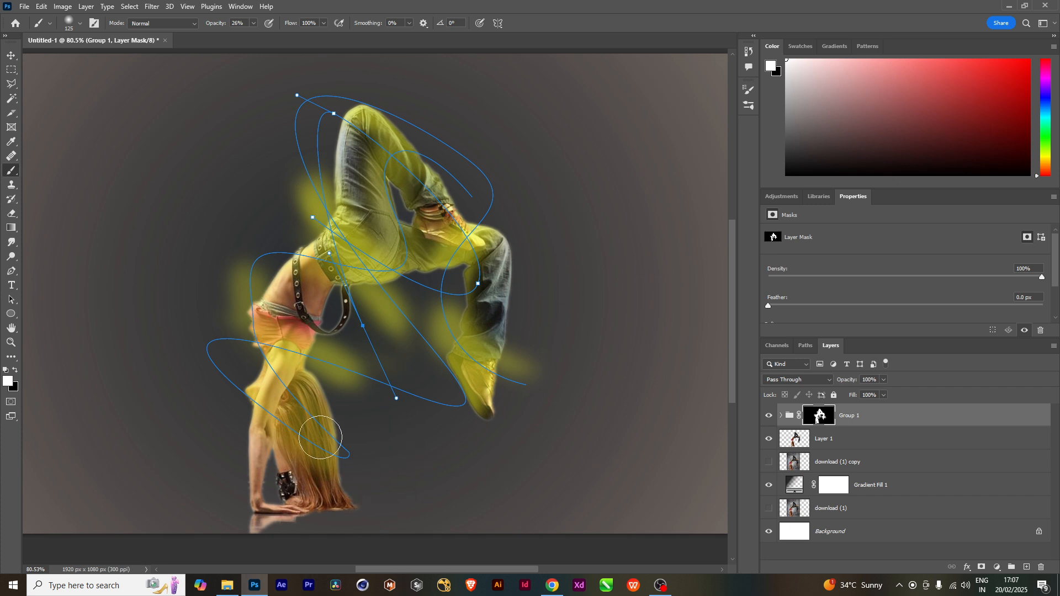
mouse_move(315, 436)
left_mouse_down()
mouse_move(336, 453)
mouse_move(351, 445)
left_mouse_up()
mouse_move(230, 435)
left_mouse_down()
mouse_move(210, 389)
mouse_move(249, 438)
mouse_move(217, 397)
mouse_move(243, 441)
mouse_move(201, 406)
mouse_move(214, 391)
mouse_move(227, 401)
mouse_move(226, 386)
mouse_move(232, 409)
left_mouse_up()
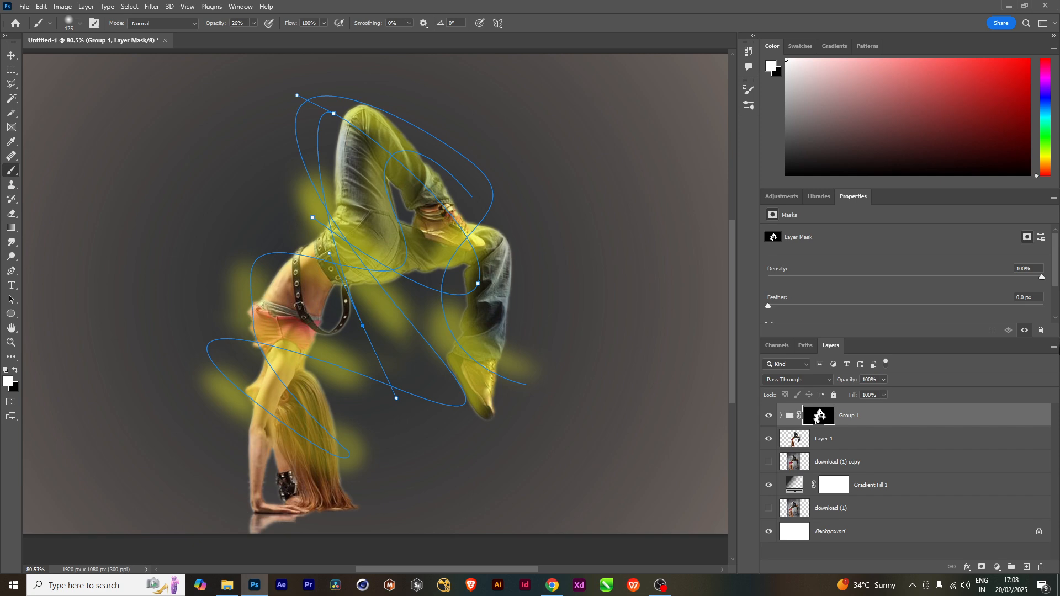
Reduce Group 1's fill to 90% and set its blend mode to Linear Dodge (Add).
left_click(884, 395)
left_click_drag(869, 406, 875, 410)
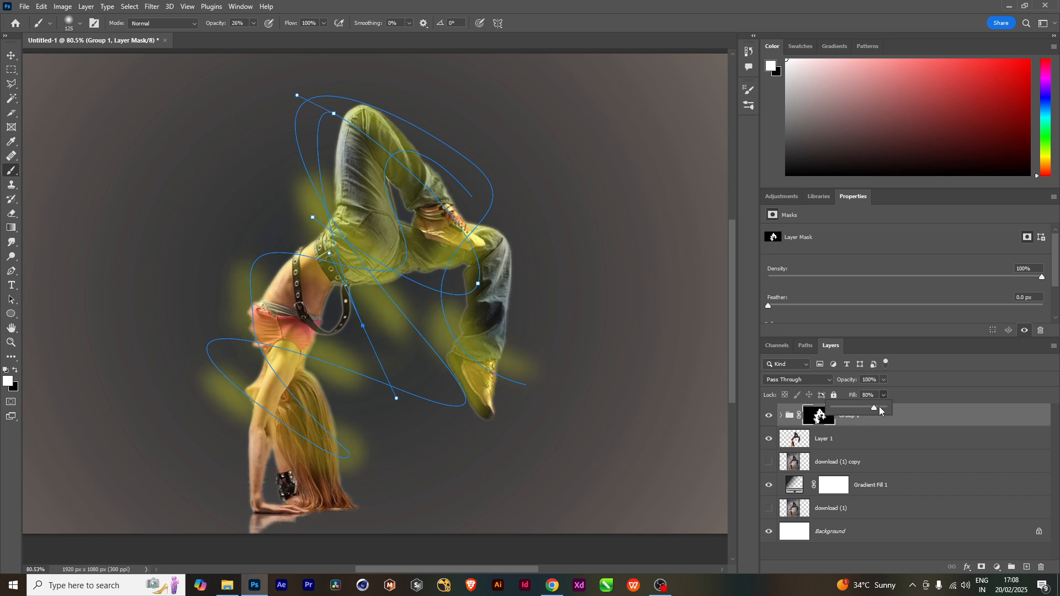
left_click(880, 407)
left_click(909, 396)
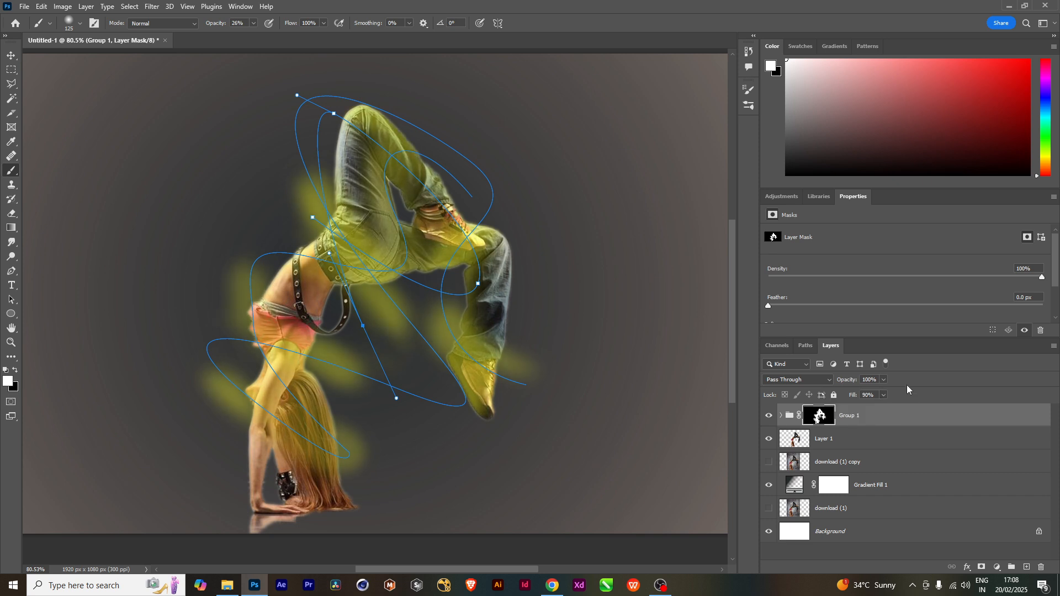
left_click(785, 380)
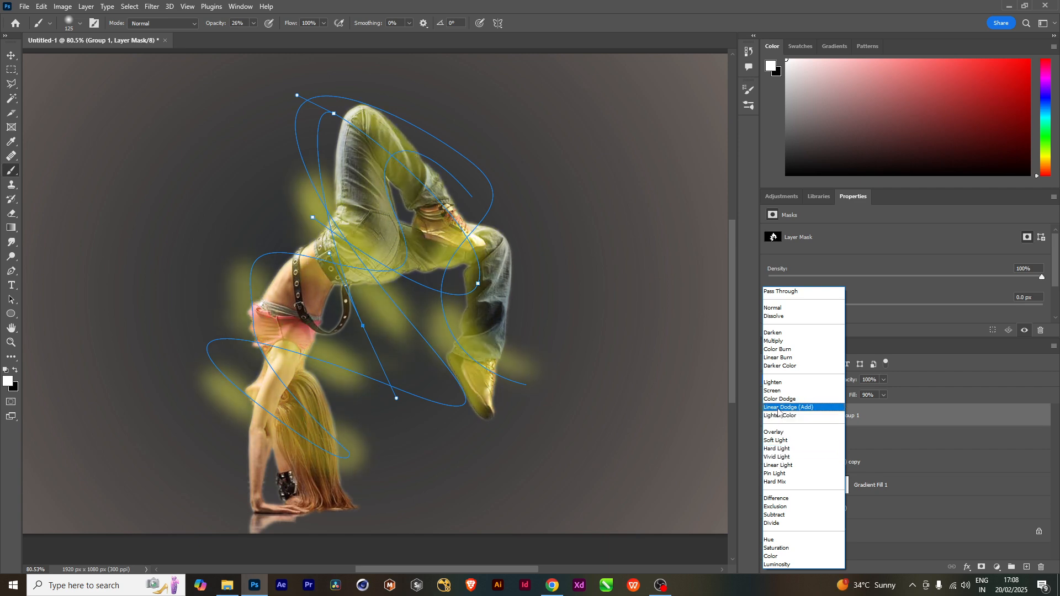
left_click(778, 408)
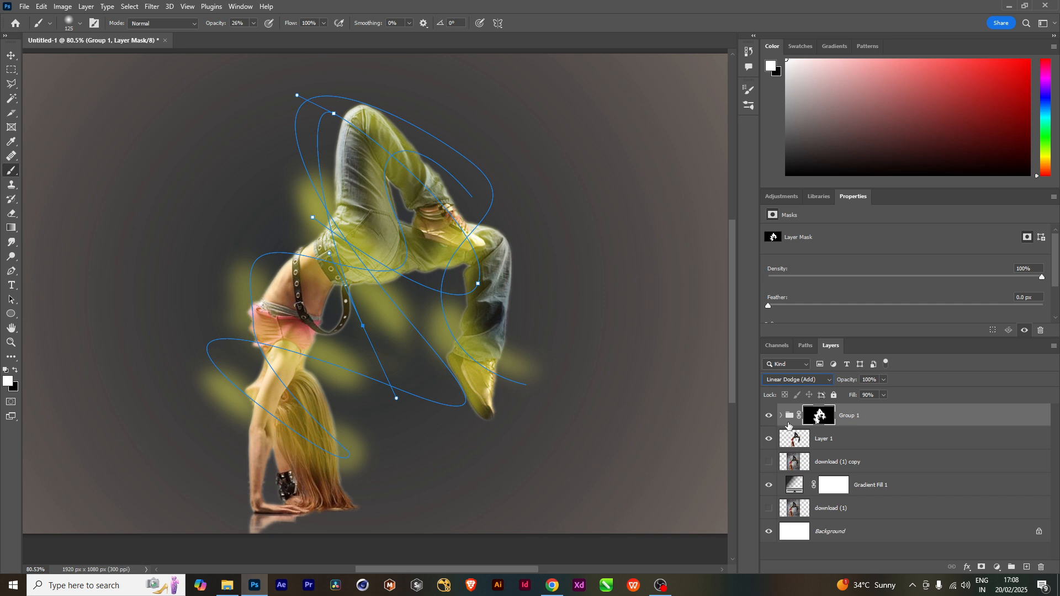
Expand Group 1 to show its layers and make Layer 3 active.
left_click(11, 56)
left_click(856, 440)
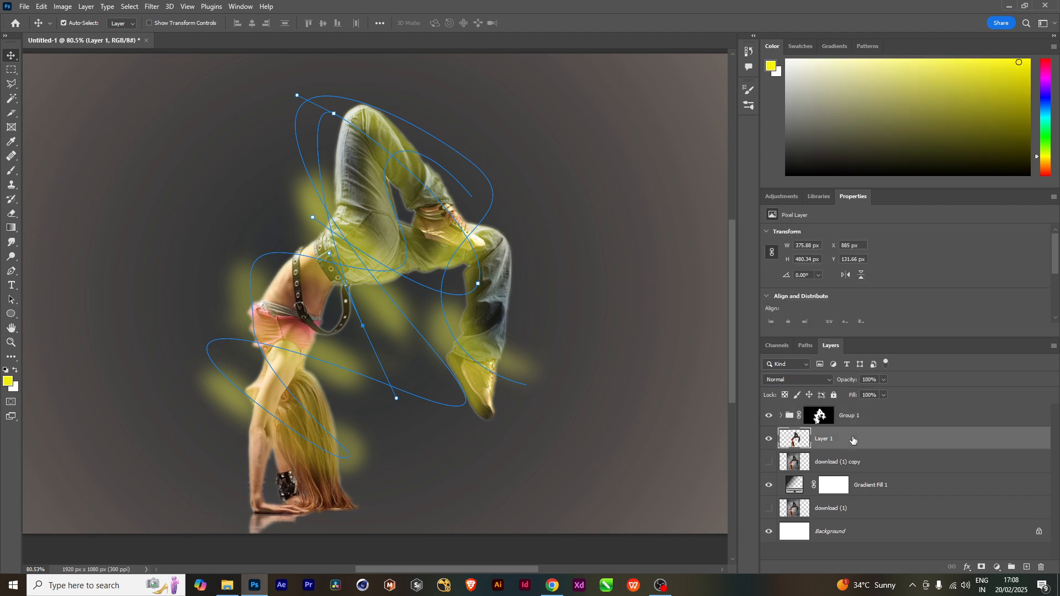
left_click(850, 418)
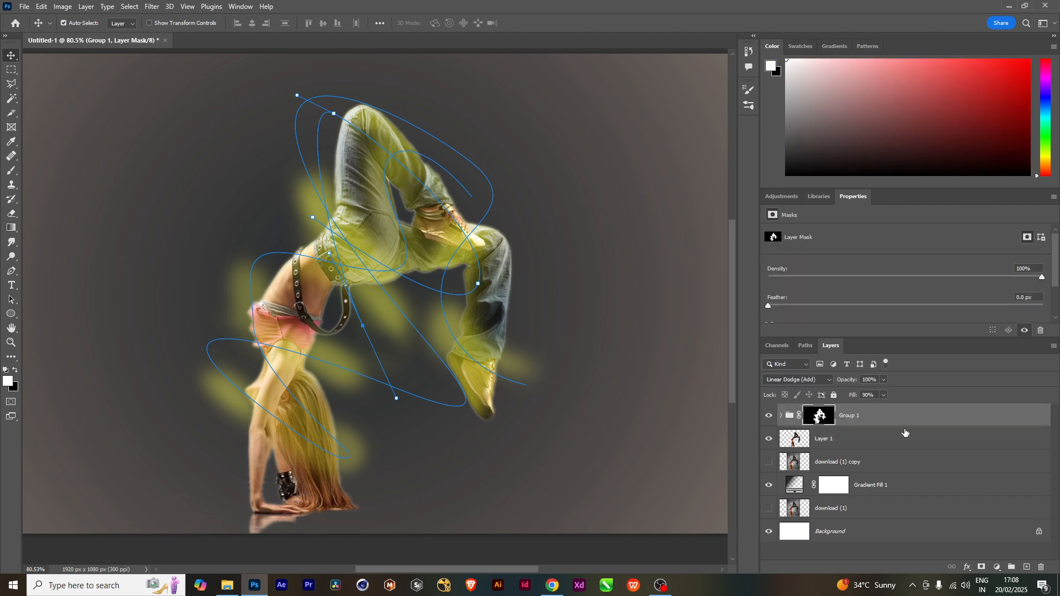
left_click(782, 417)
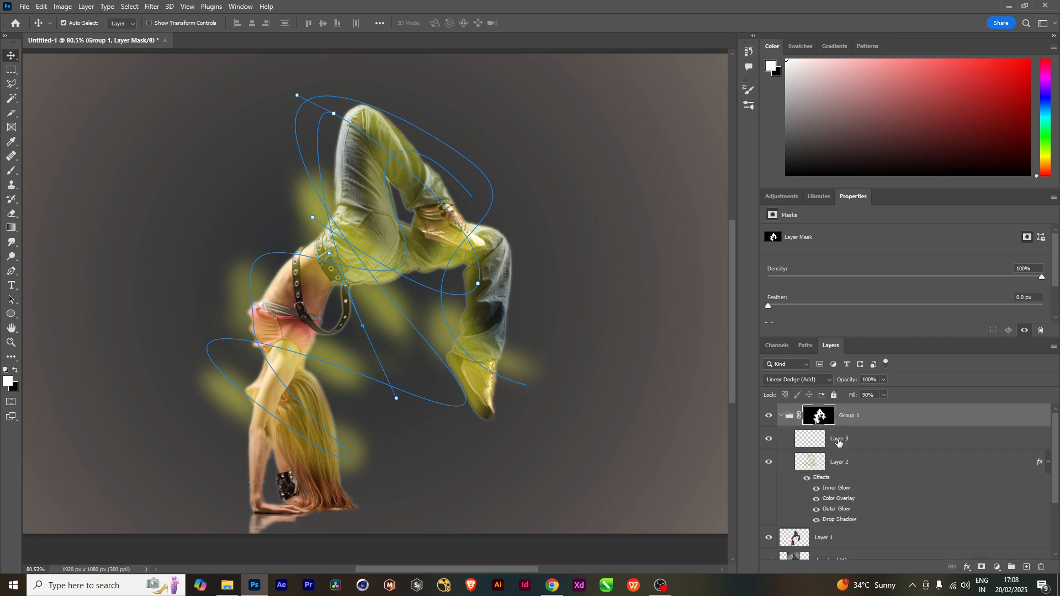
left_click(818, 466)
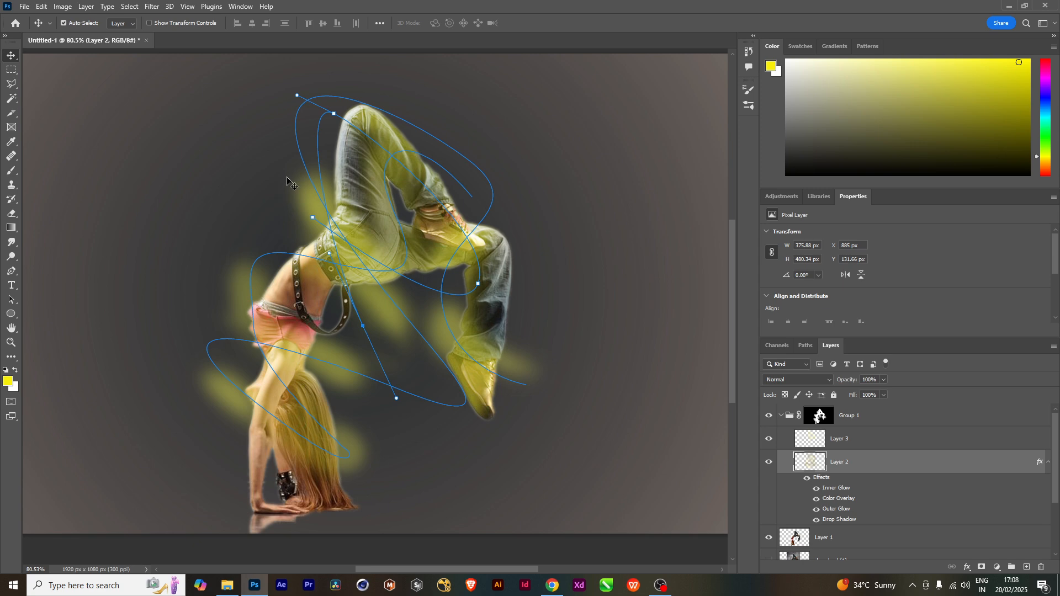
left_click(386, 176)
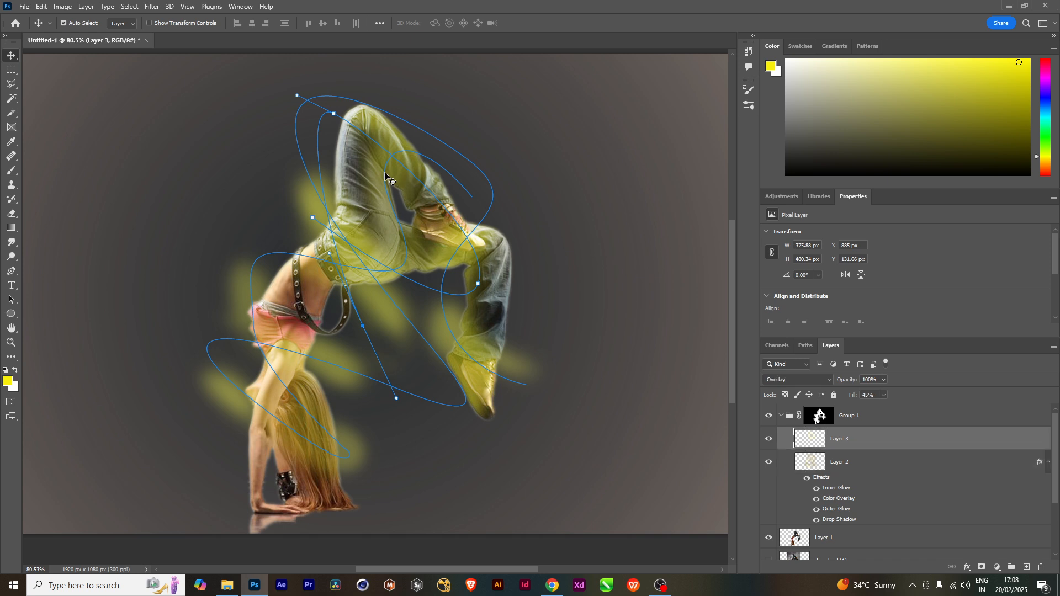
right_click(386, 176)
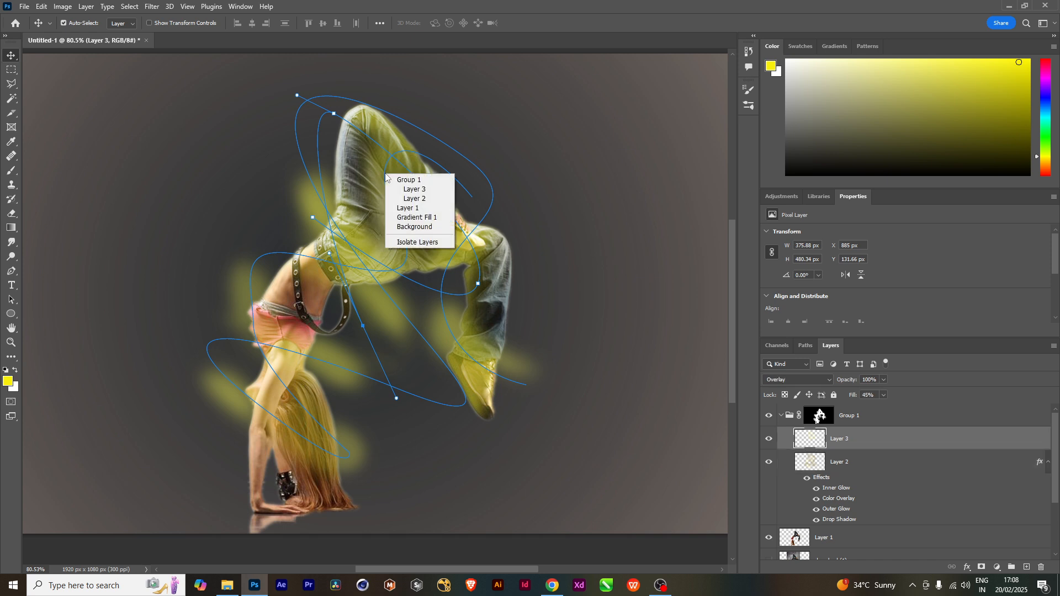
left_click(873, 488)
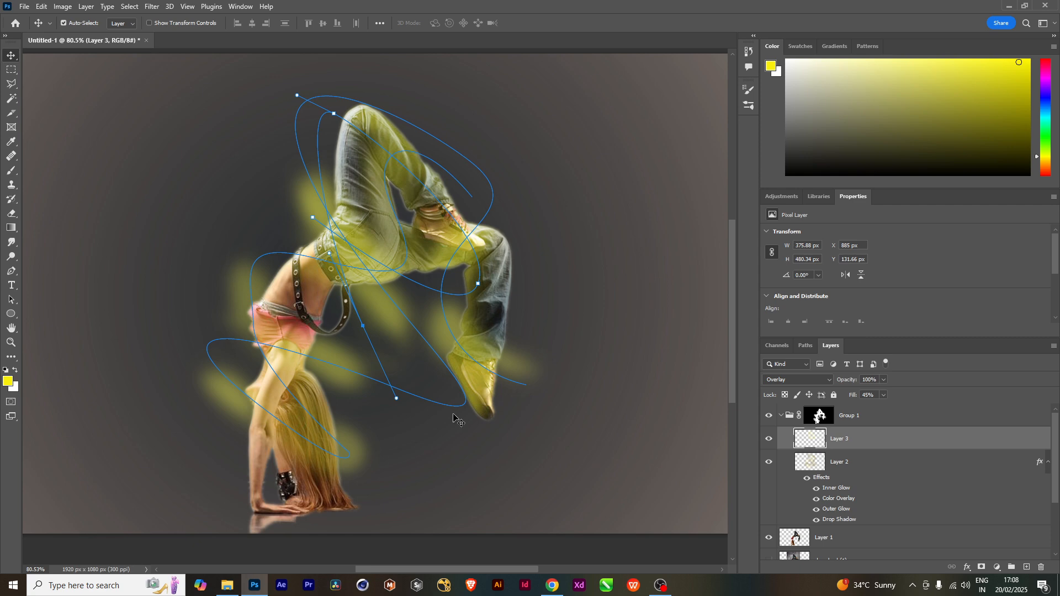
left_click(11, 71)
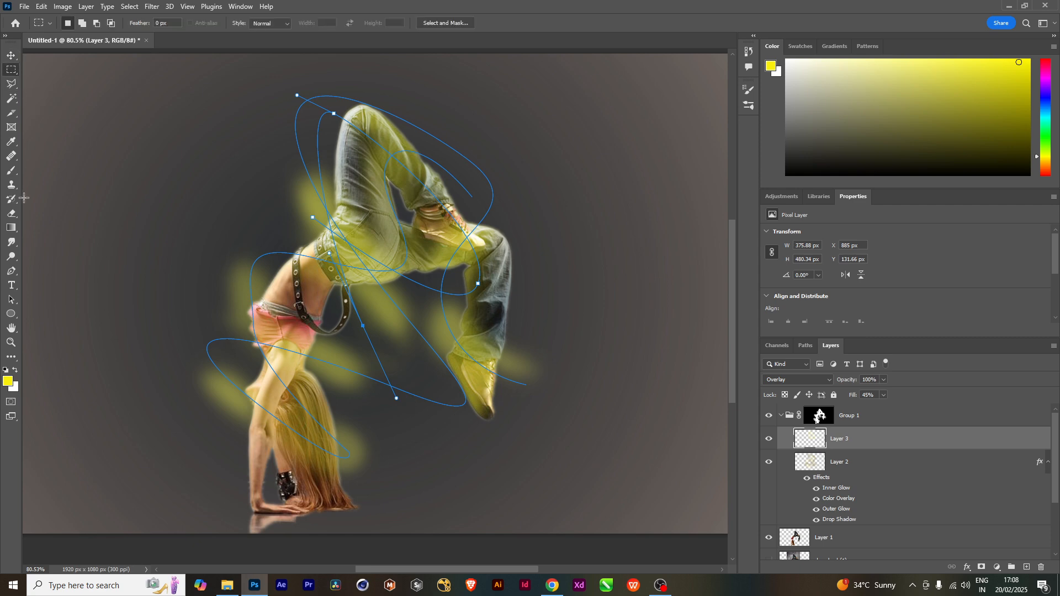
Switch the Pen tool from Path to Shape mode, keeping Layer 3 in Group 1 as the active layer.
left_click(11, 271)
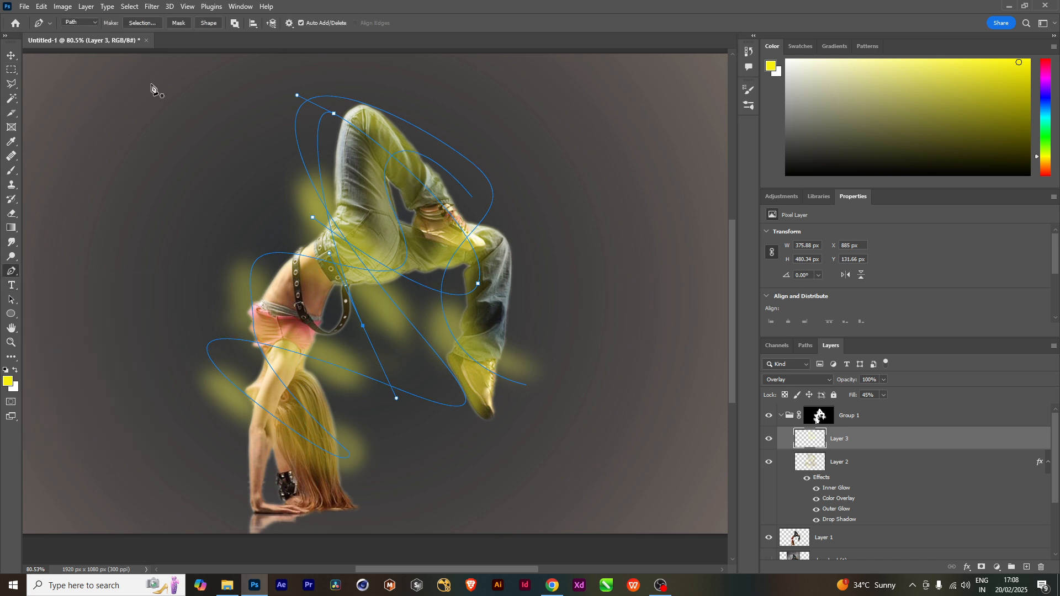
left_click(81, 23)
left_click(80, 33)
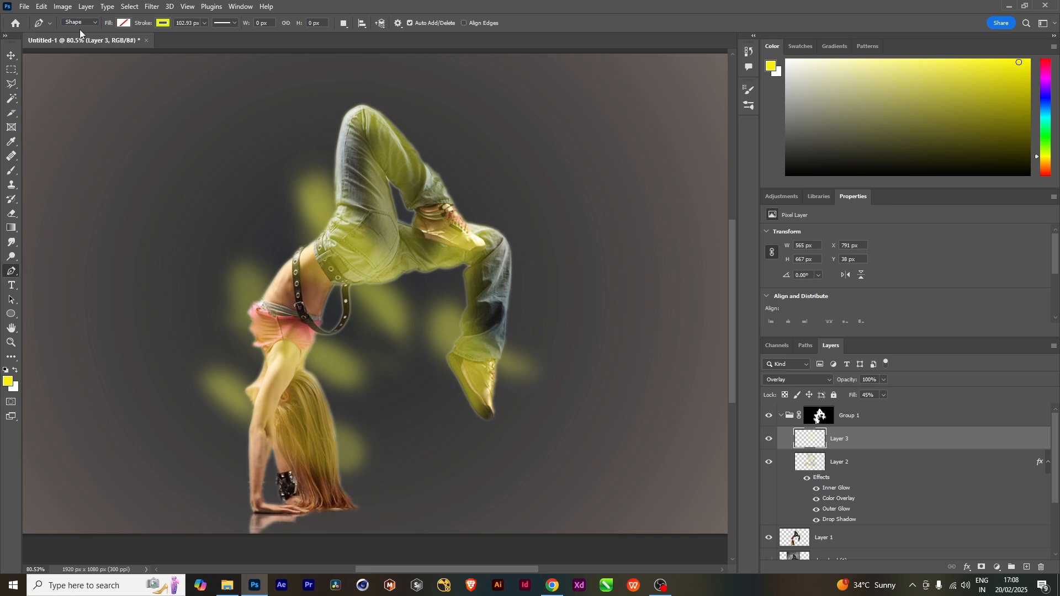
left_click(874, 420)
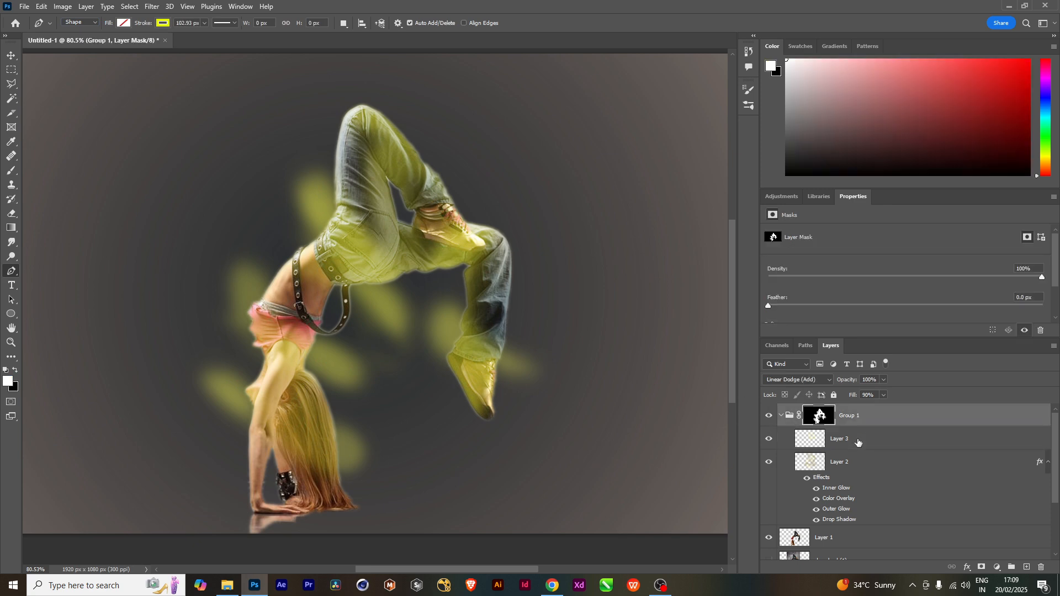
left_click(857, 441)
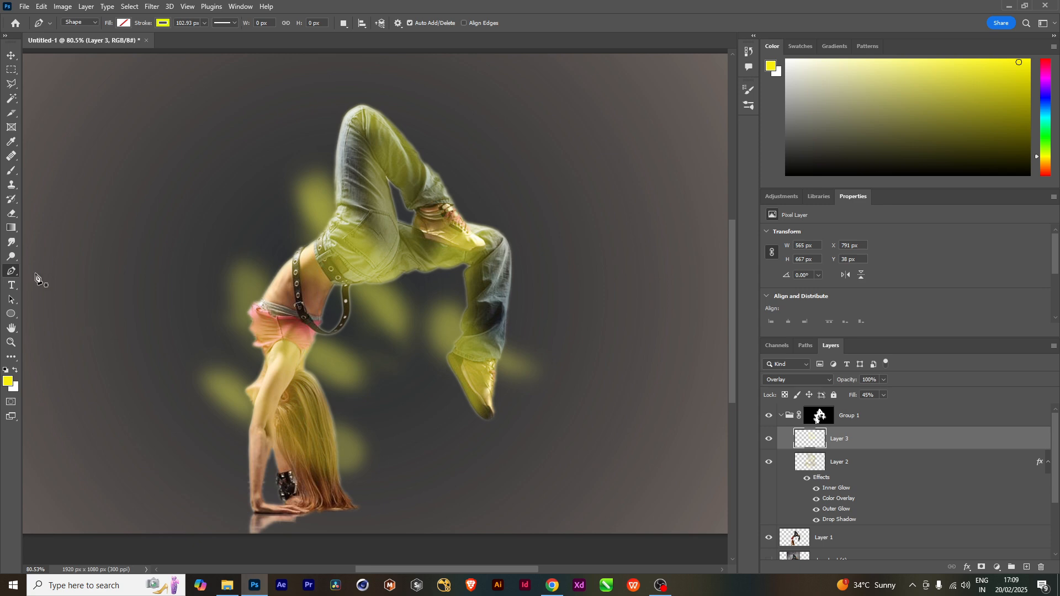
left_click(80, 22)
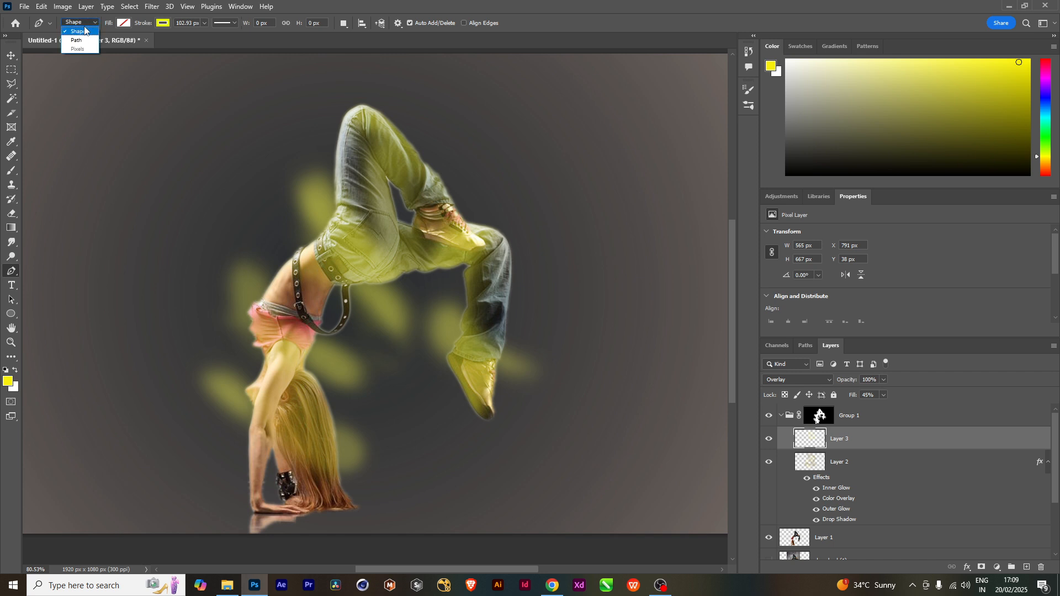
left_click(85, 31)
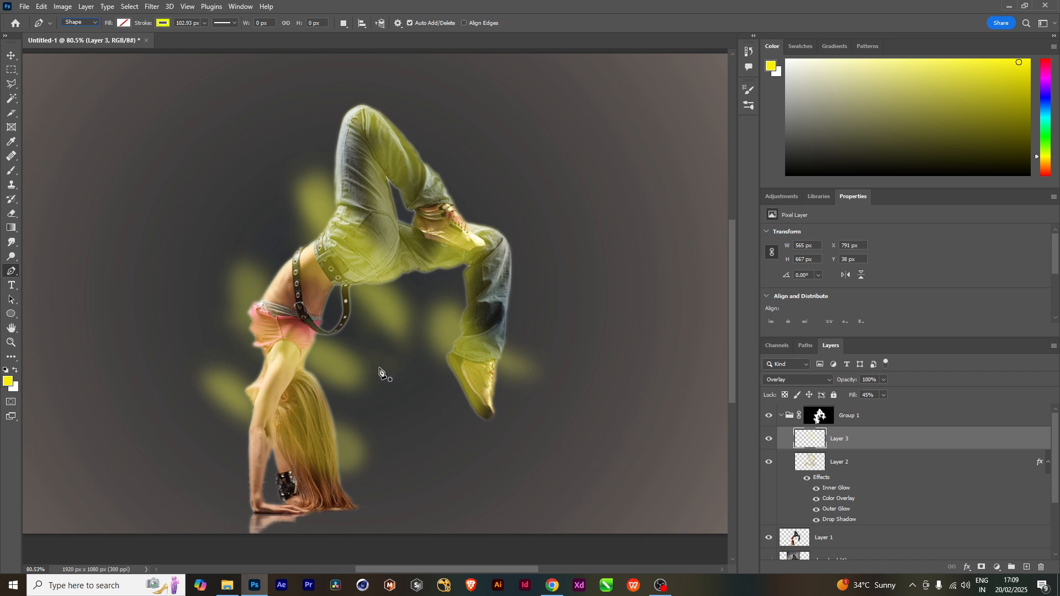
left_click(11, 55)
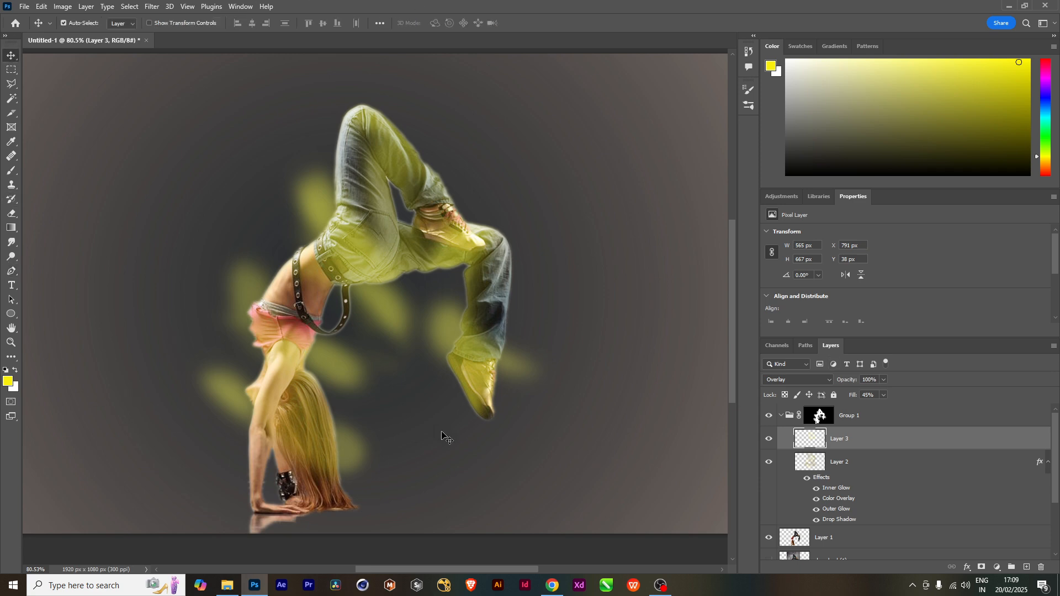
scroll(441, 423, "down", 5)
scroll(442, 436, "up", 3)
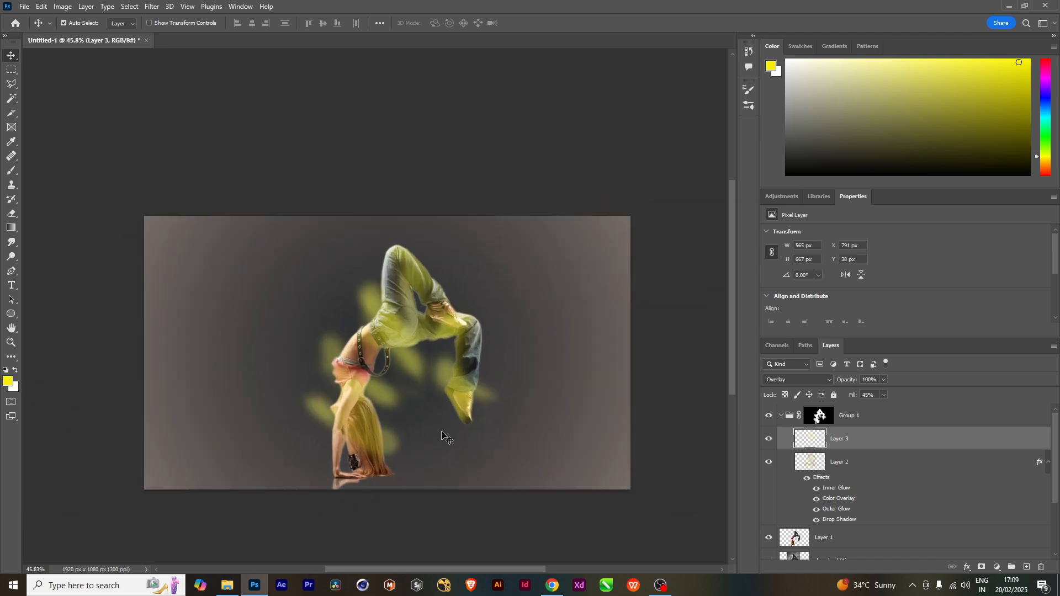
left_click_drag(448, 442, 431, 446)
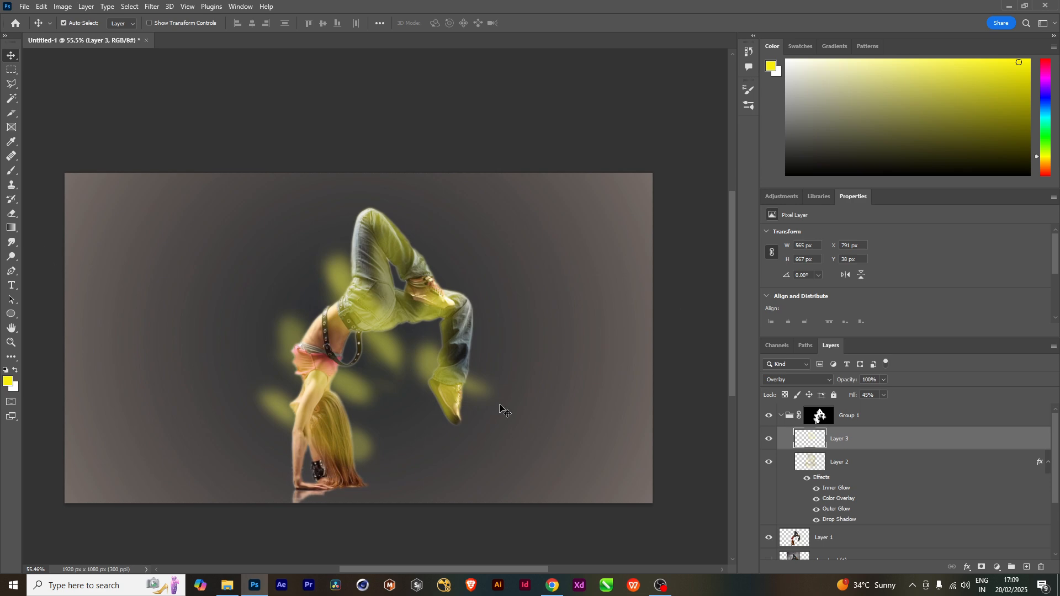
Delete Group 1 together with its layer mask and the yellow stroke layers inside it.
key("shift+alt+w")
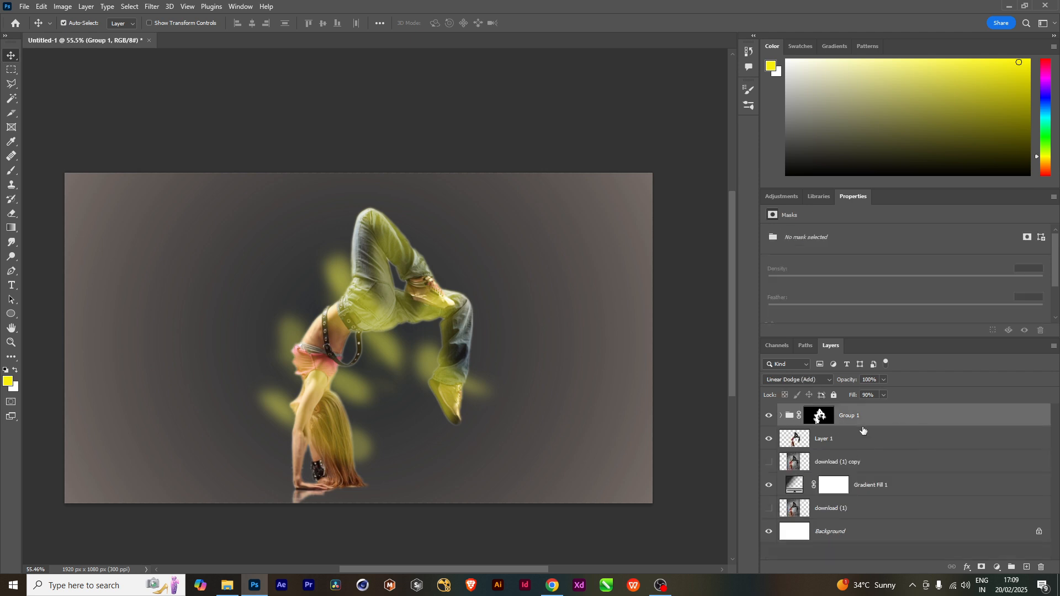
left_click(840, 445)
left_click(868, 418)
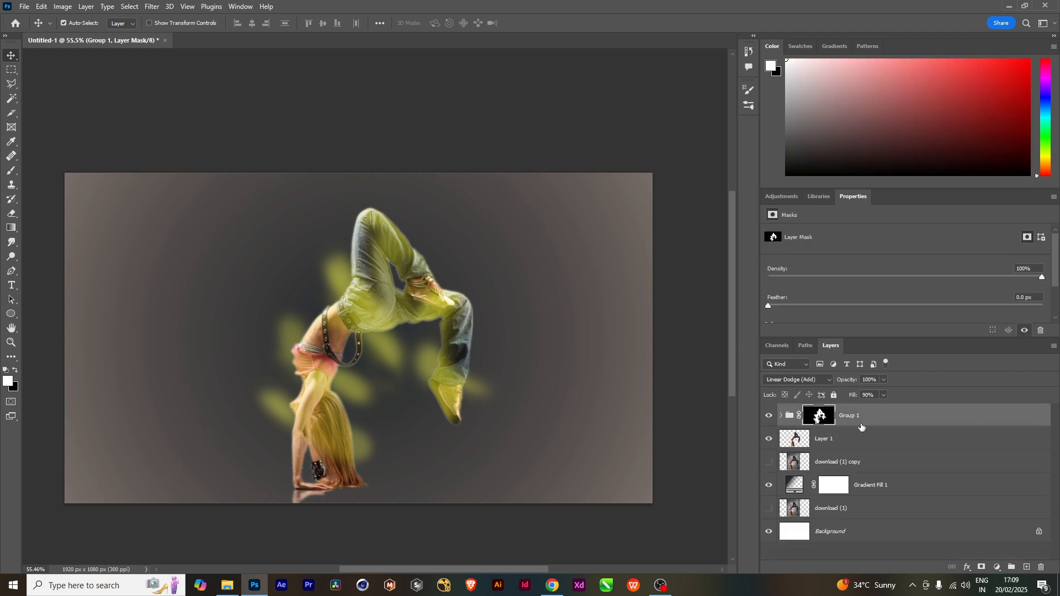
key("ctrl+z")
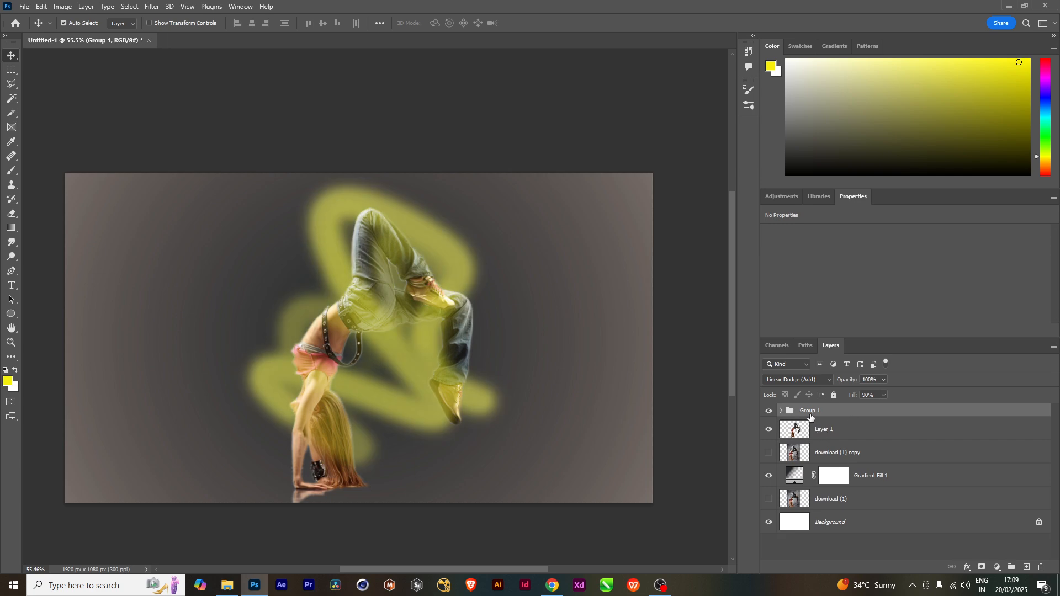
left_click(859, 437)
left_click(806, 410)
key("Delete")
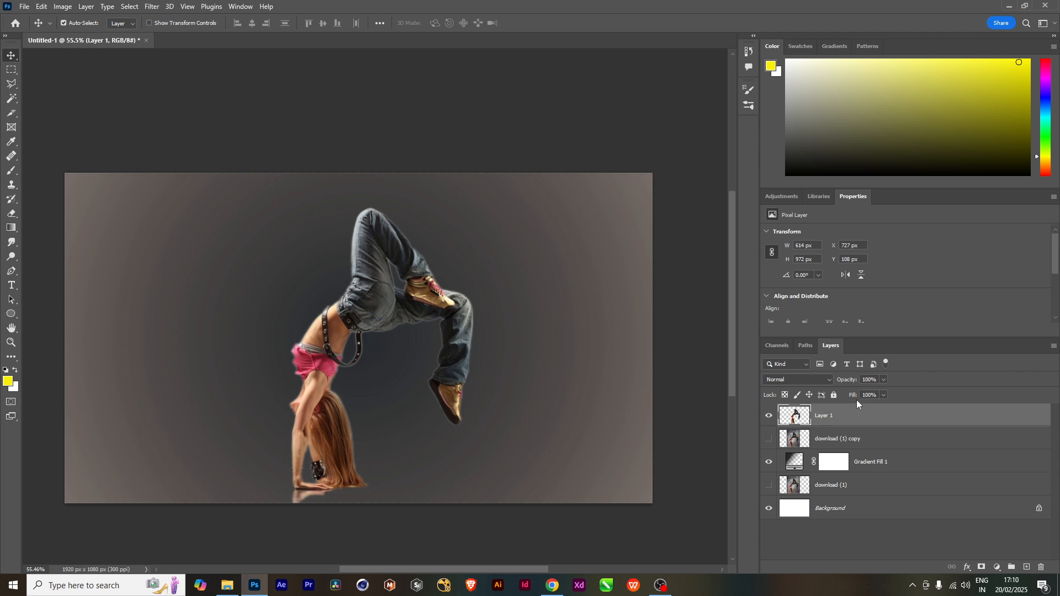
Draw a closed triangle about 525 × 694 px across the dancer's torso and thigh with the Pen tool in Shape mode.
left_click(772, 418)
left_click(771, 418)
left_click(11, 271)
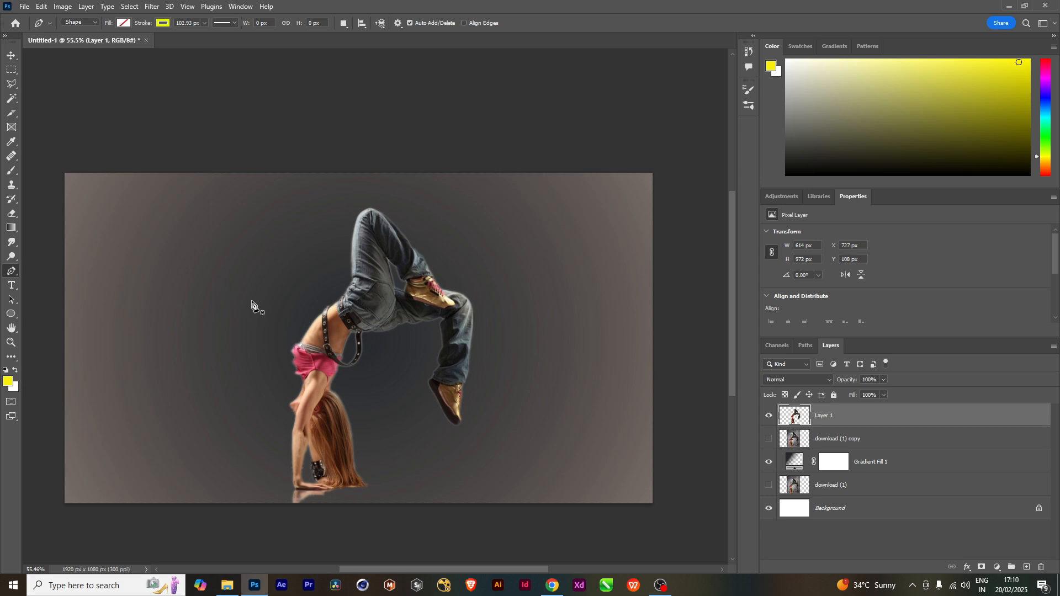
left_click(243, 284)
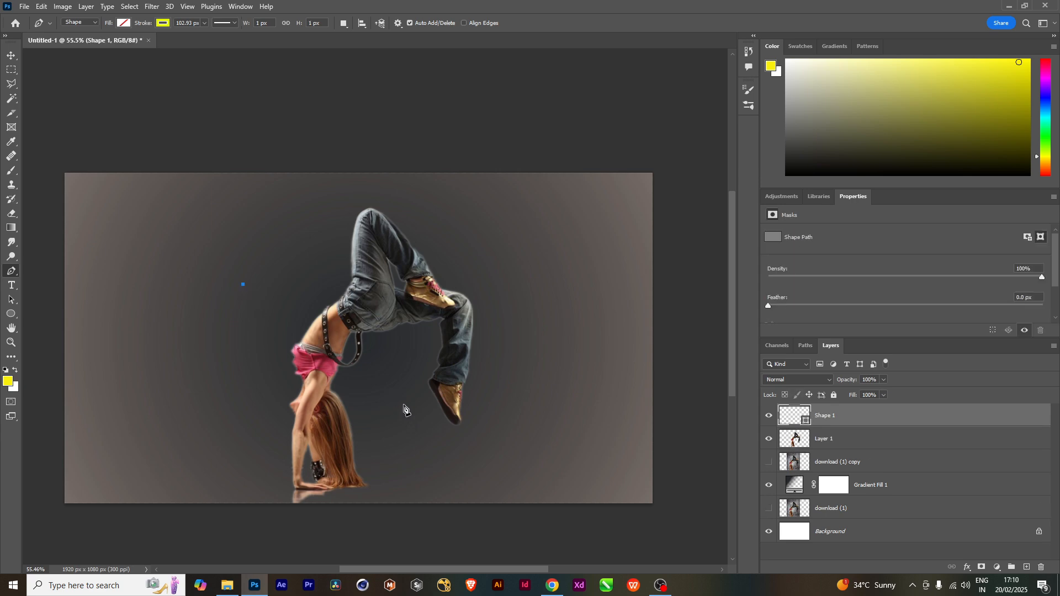
left_click(404, 406)
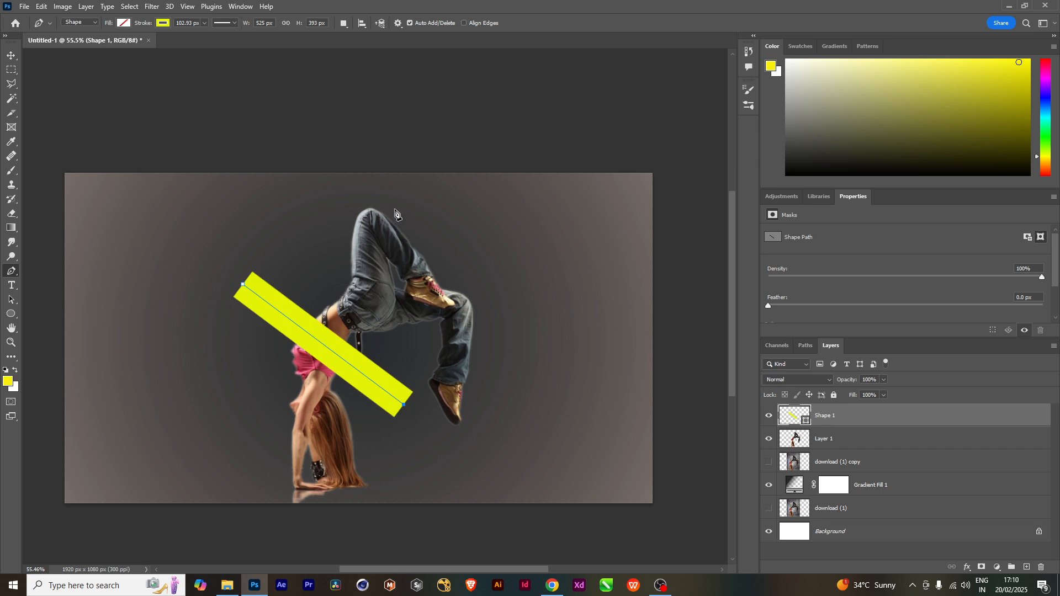
left_click(367, 193)
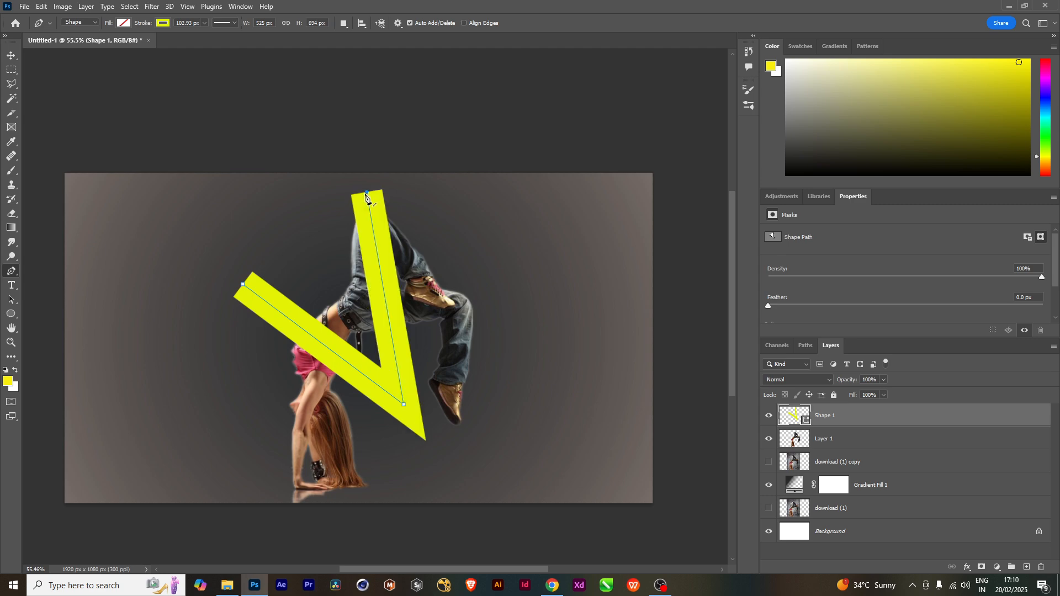
left_click(243, 286)
left_click(243, 285)
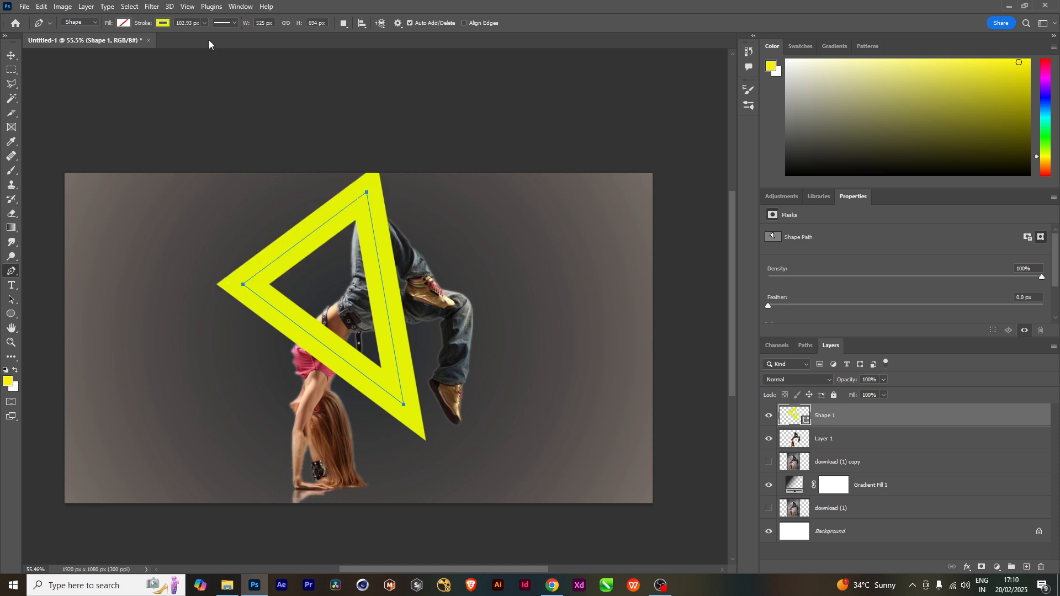
Reduce the triangle shape's stroke width to 12.87 px.
left_click(204, 23)
left_click_drag(199, 35, 188, 35)
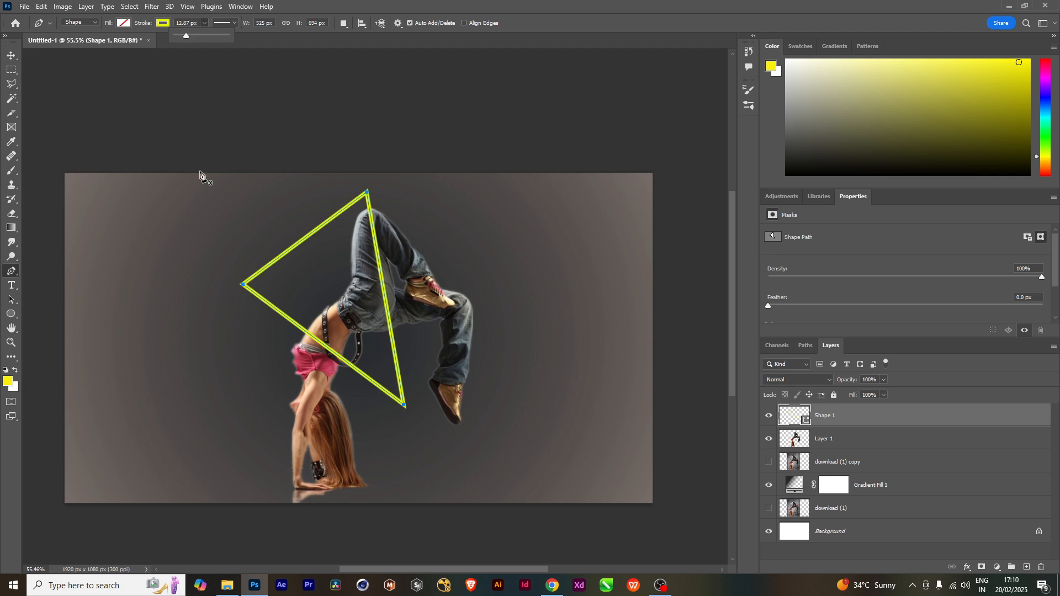
left_click(369, 209)
Add Inner Glow and Outer Glow effects to the triangle's shape layer.
left_click(921, 420)
double_click(921, 420)
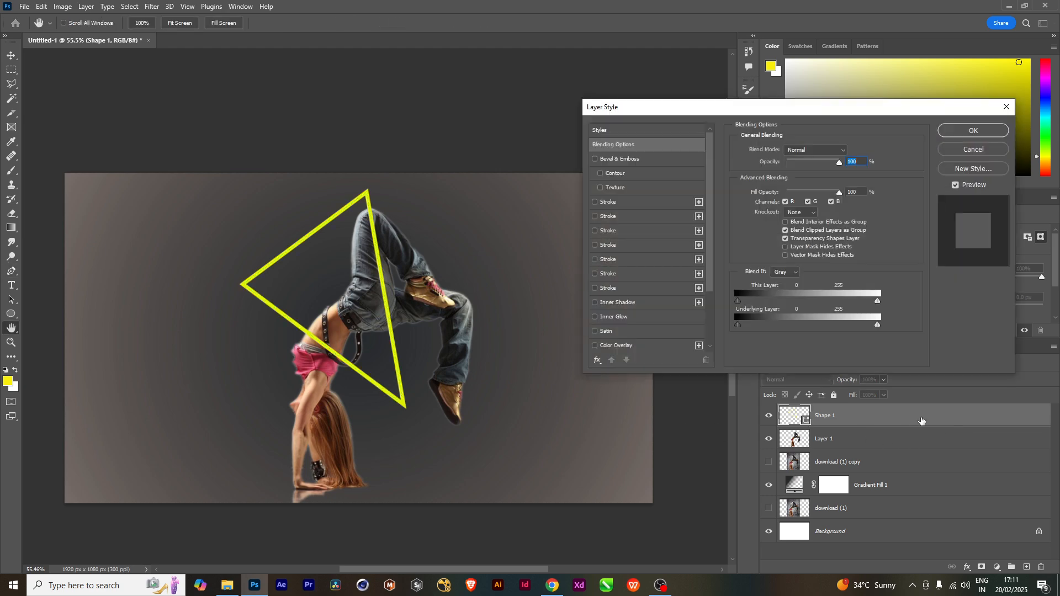
left_click(618, 319)
scroll(622, 330, "down", 2)
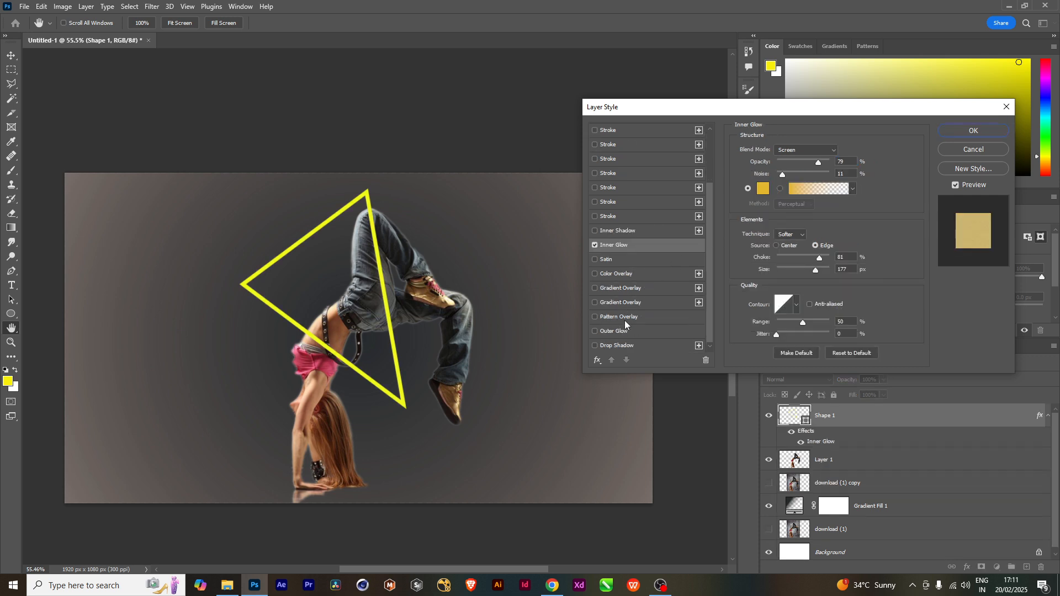
left_click(622, 332)
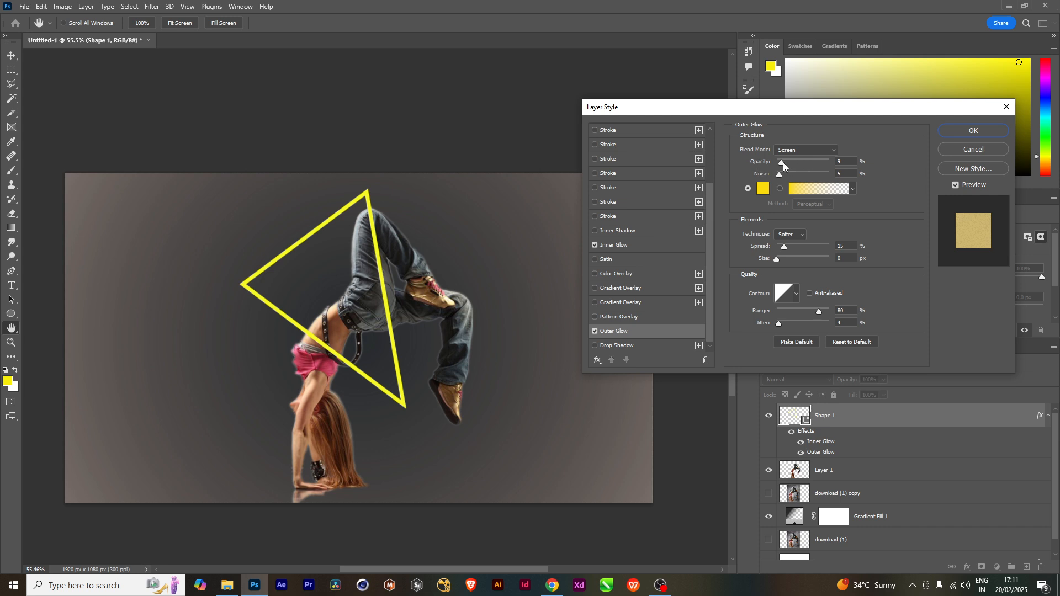
Set the Outer Glow colour to dark yellow 837307 and increase its opacity and spread.
left_click(764, 189)
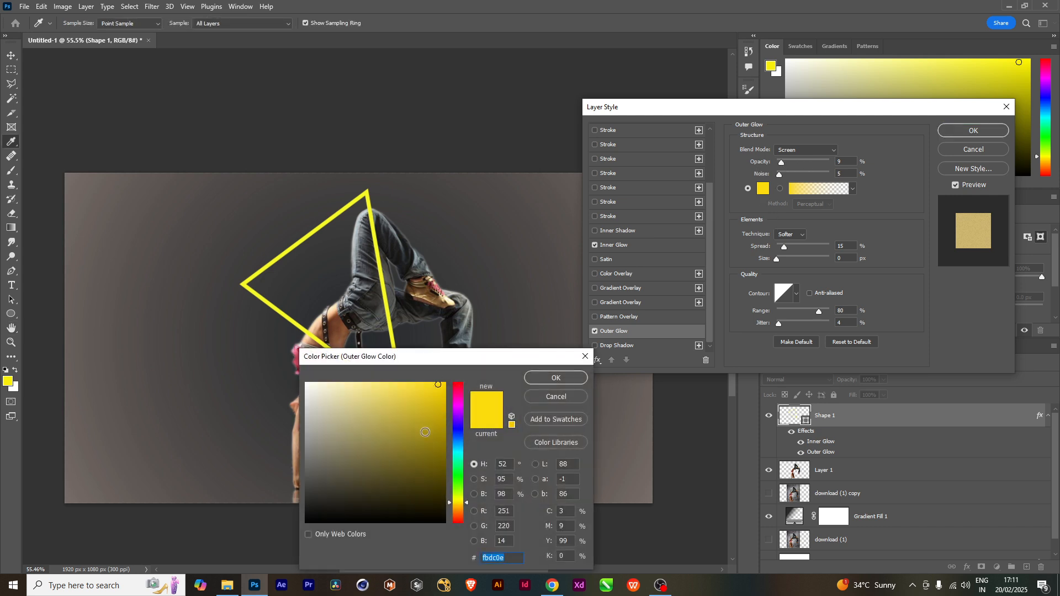
left_click(439, 463)
left_click(438, 451)
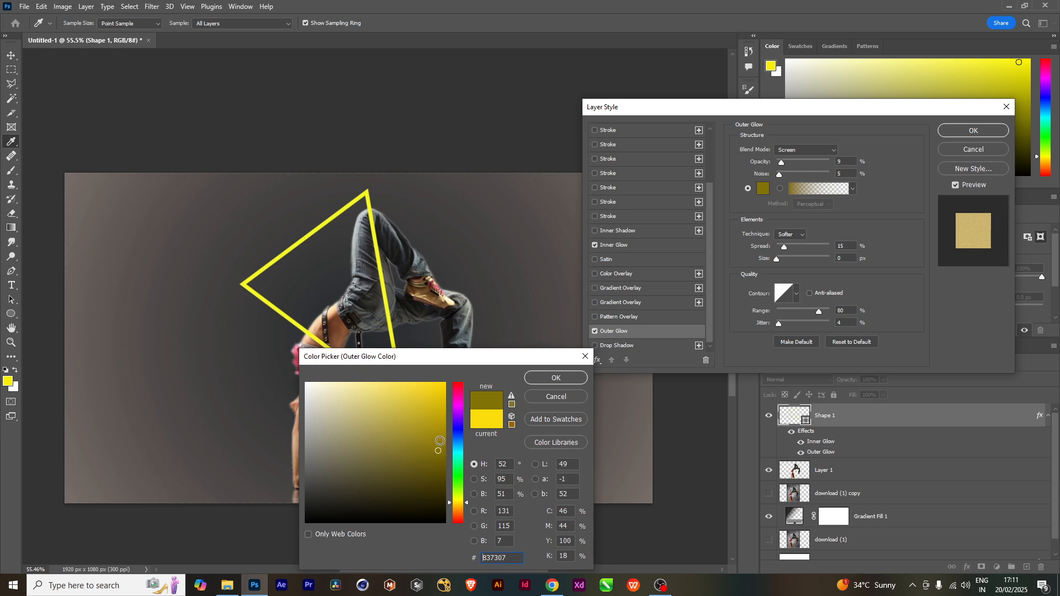
left_click(578, 379)
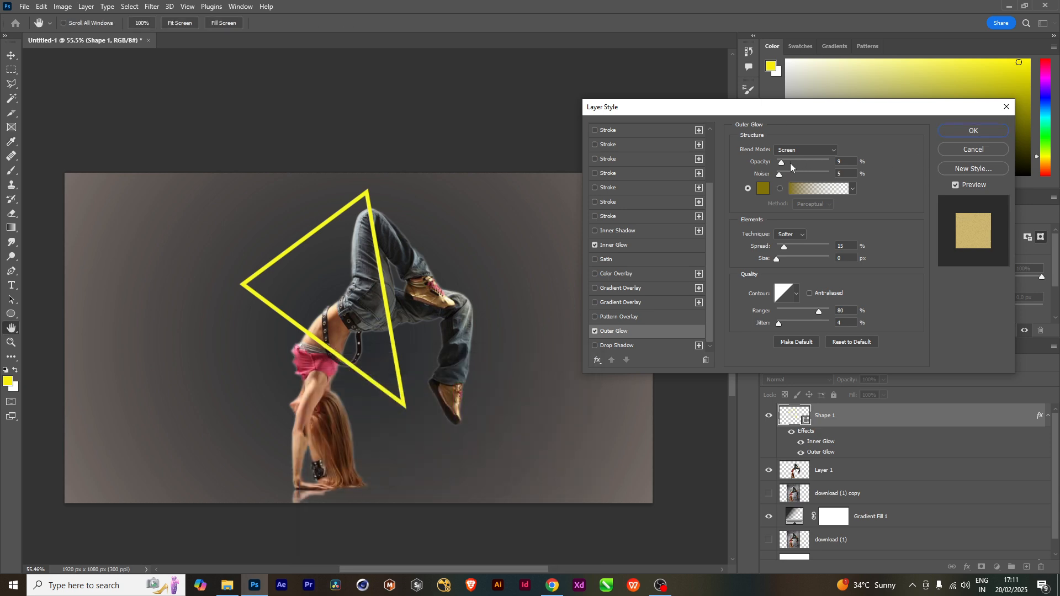
left_click_drag(787, 160, 804, 161)
left_click(793, 247)
Change the Inner Glow colour to bright green 78fb19.
left_click(634, 246)
left_click(611, 333)
left_click(658, 240)
left_click(764, 188)
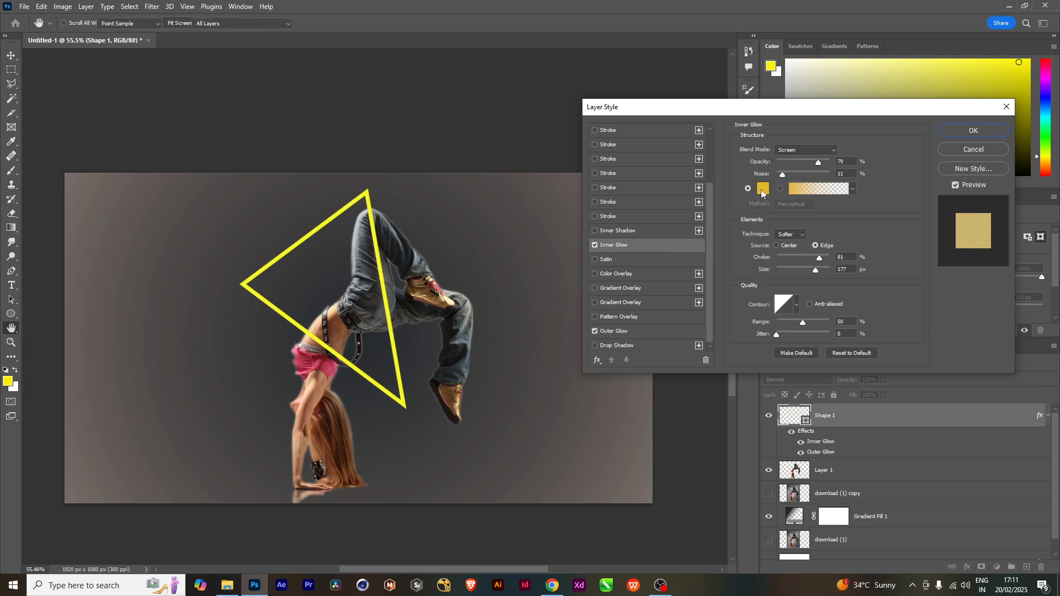
mouse_move(363, 398)
left_mouse_down()
mouse_move(360, 385)
mouse_move(373, 384)
left_mouse_up()
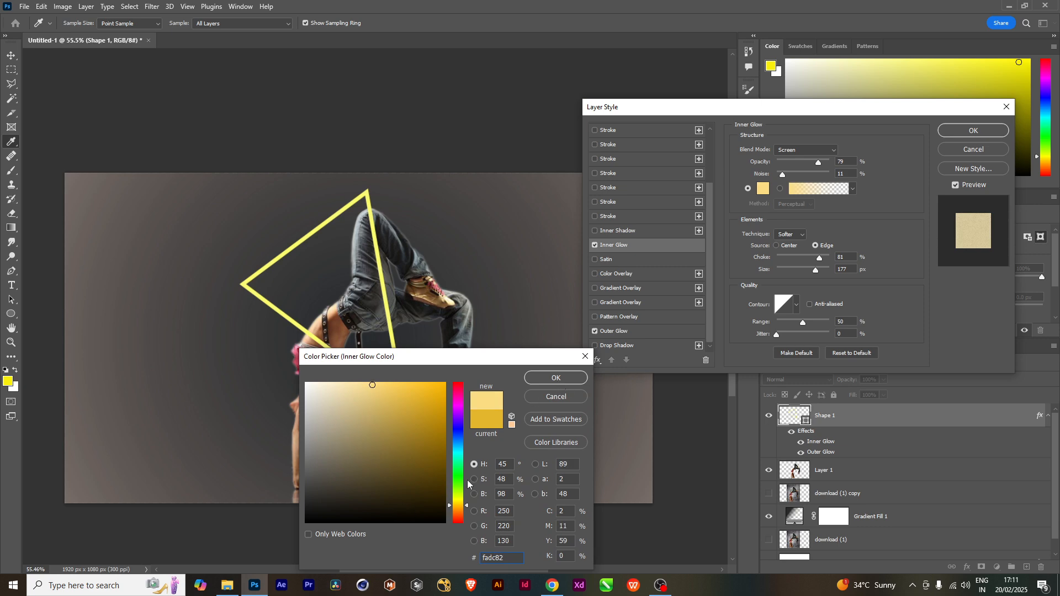
left_click(460, 486)
left_click_drag(430, 418, 436, 382)
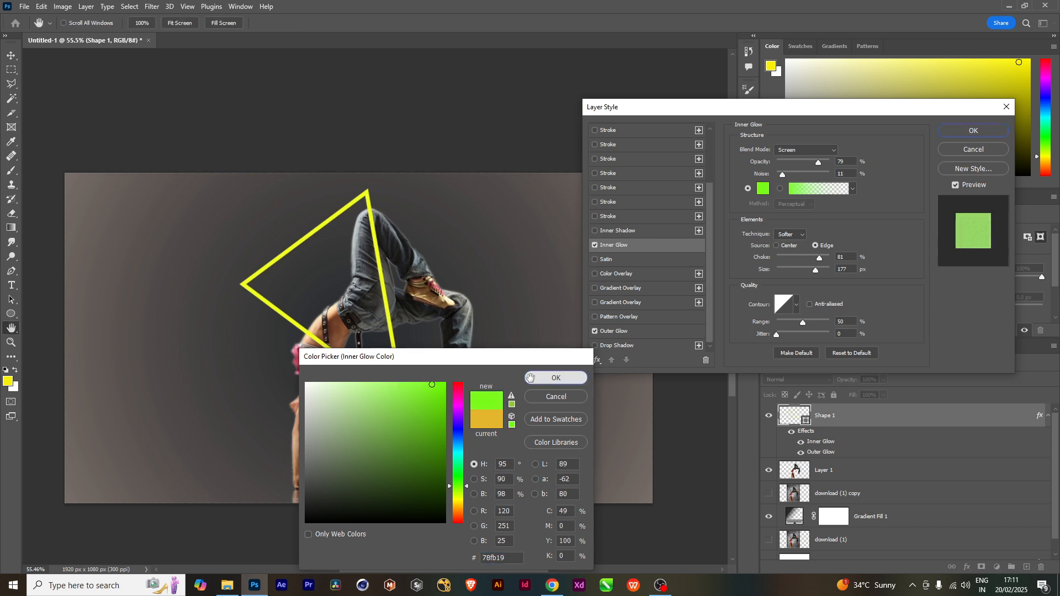
left_click(556, 378)
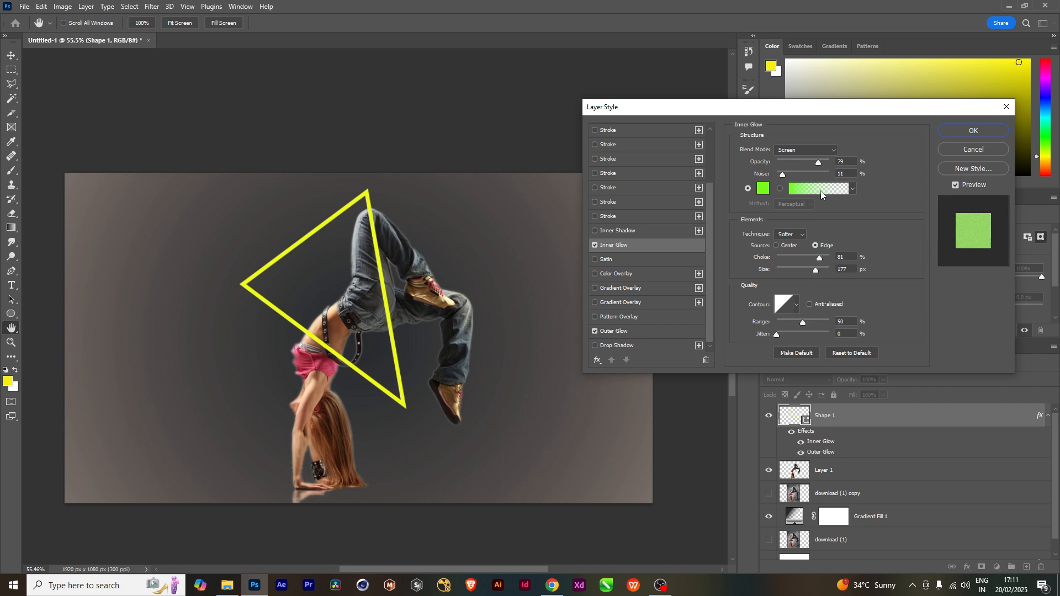
Set the Inner Glow to Normal blend mode, 68% opacity, 73% noise, 18% choke and 193 px size, and apply the layer style.
mouse_move(804, 270)
left_mouse_down()
mouse_move(786, 270)
mouse_move(809, 271)
left_mouse_up()
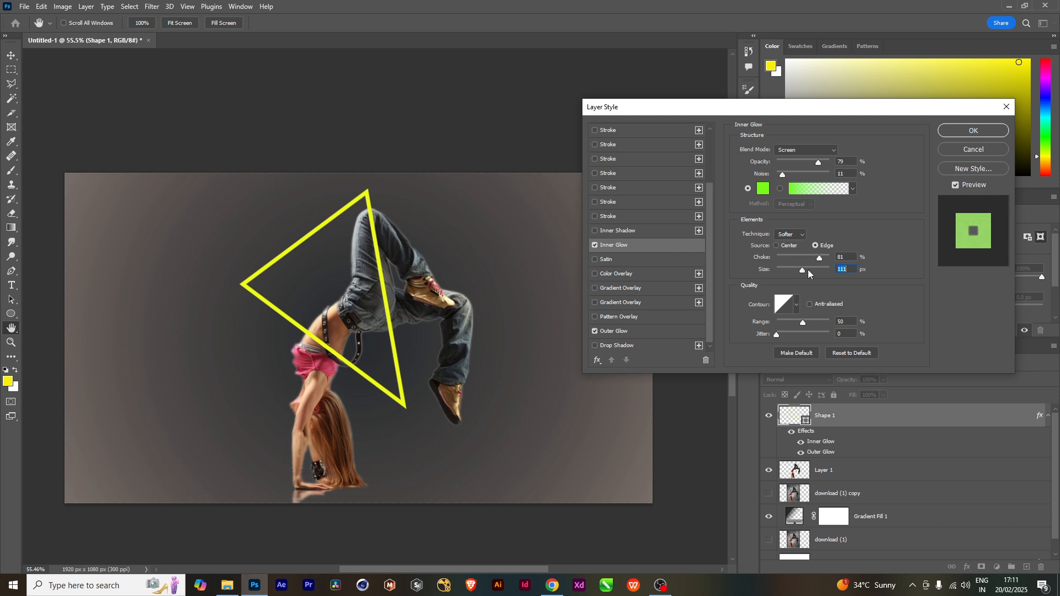
left_click(797, 150)
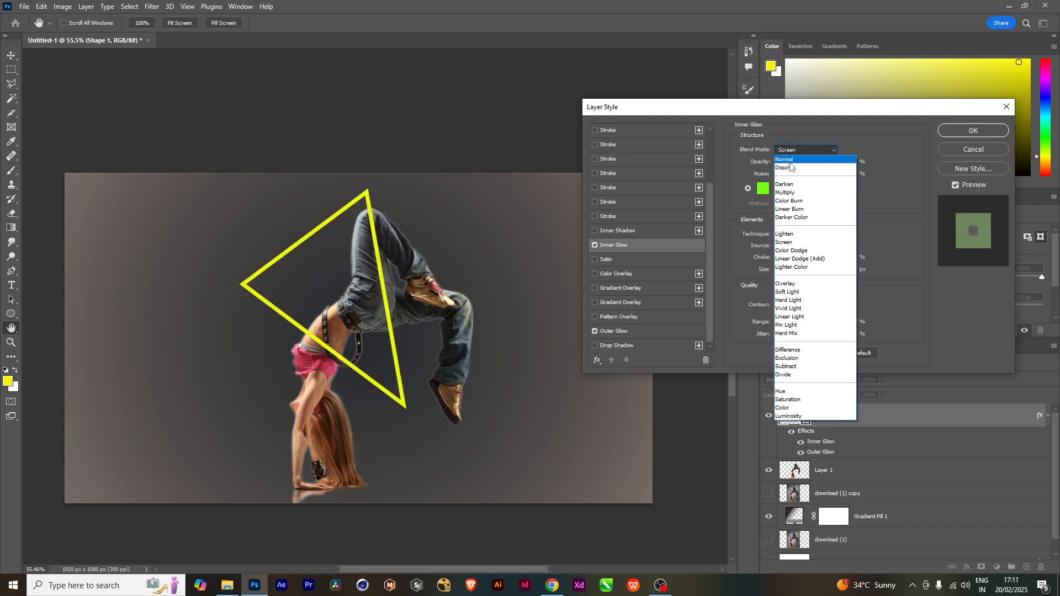
left_click(790, 161)
left_click_drag(800, 163, 815, 166)
left_click(806, 175)
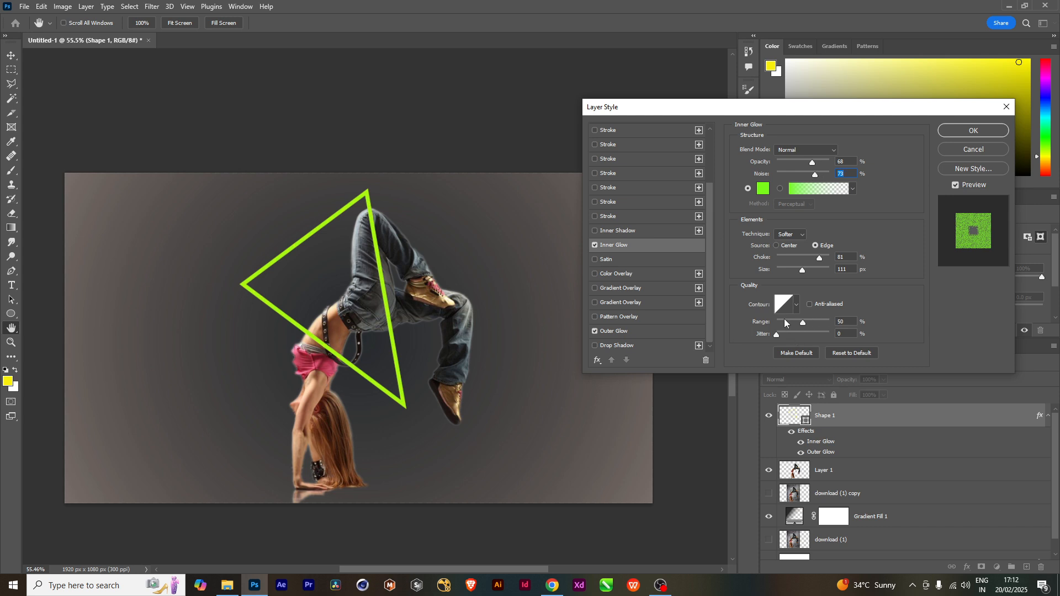
left_click(787, 257)
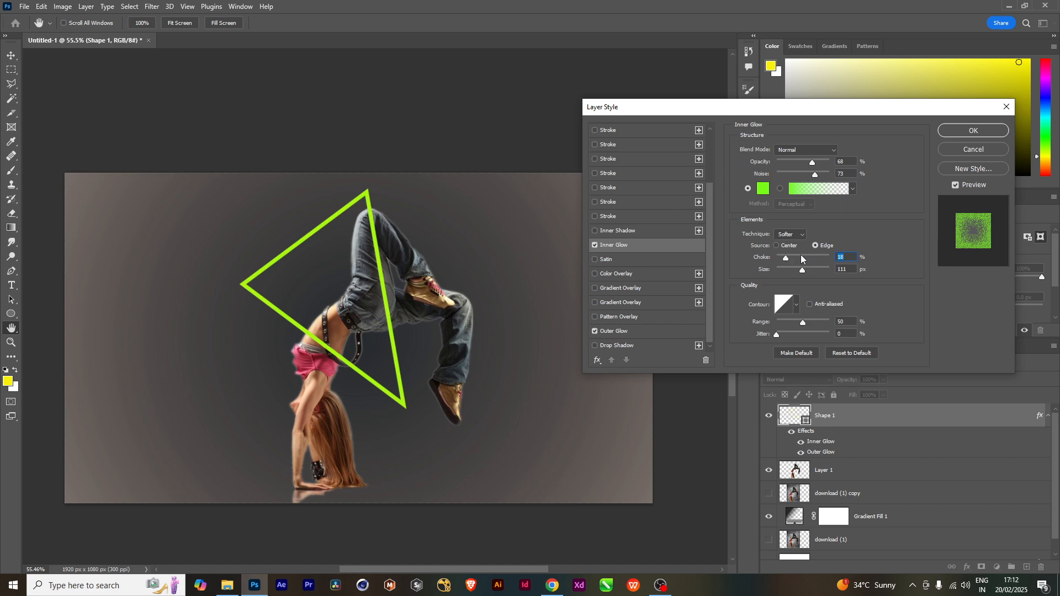
left_click_drag(804, 270, 819, 270)
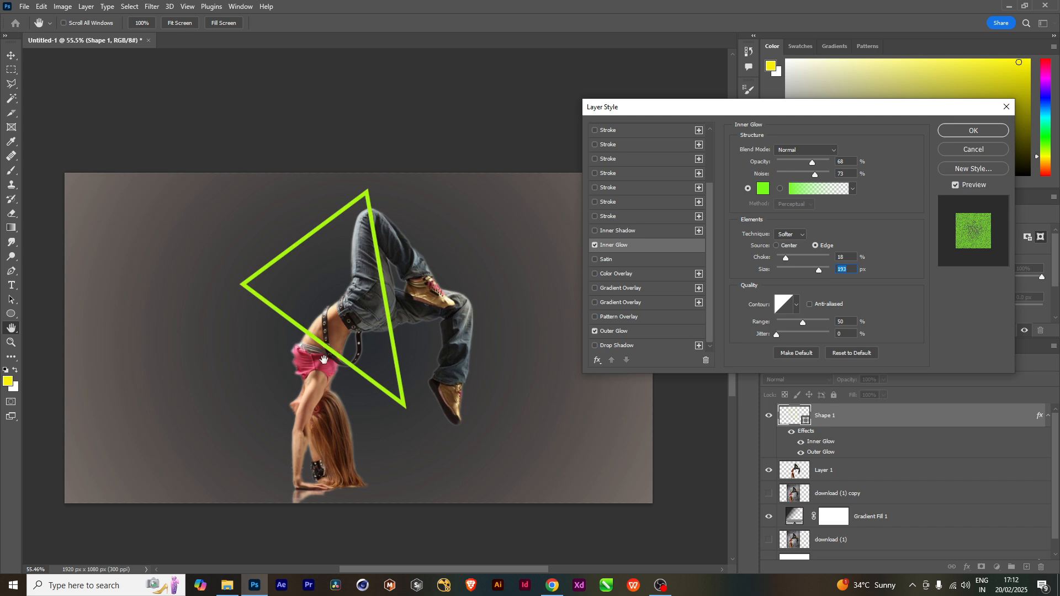
left_click(955, 131)
Make Layer 1 with the cut-out dancer the active layer, keeping the Pen tool selected.
key("p")
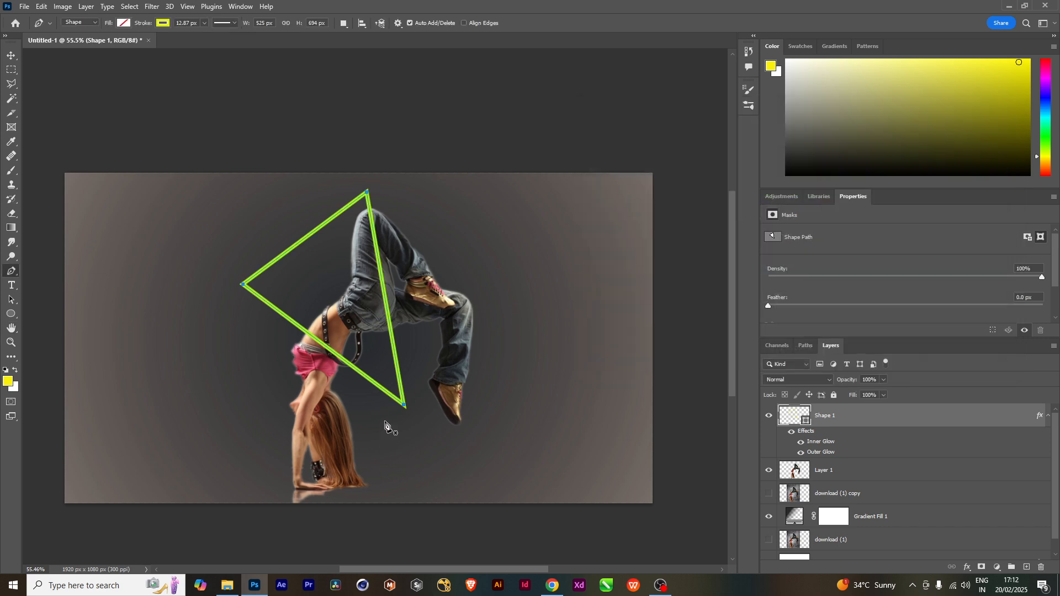
scroll(385, 425, "up", 2)
scroll(385, 425, "up", 3)
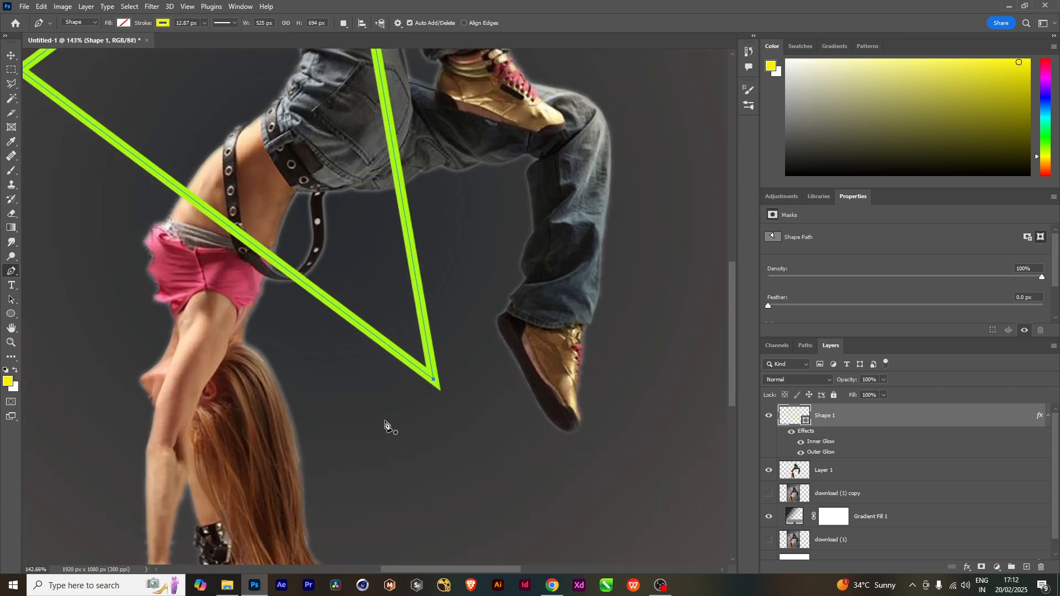
scroll(384, 425, "up", 2)
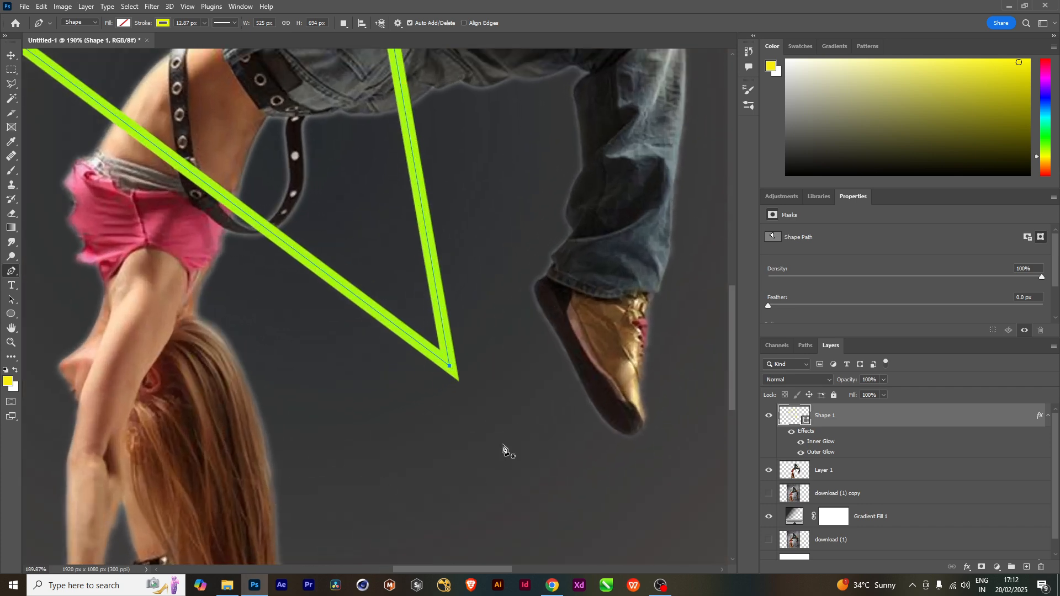
scroll(504, 445, "down", 4)
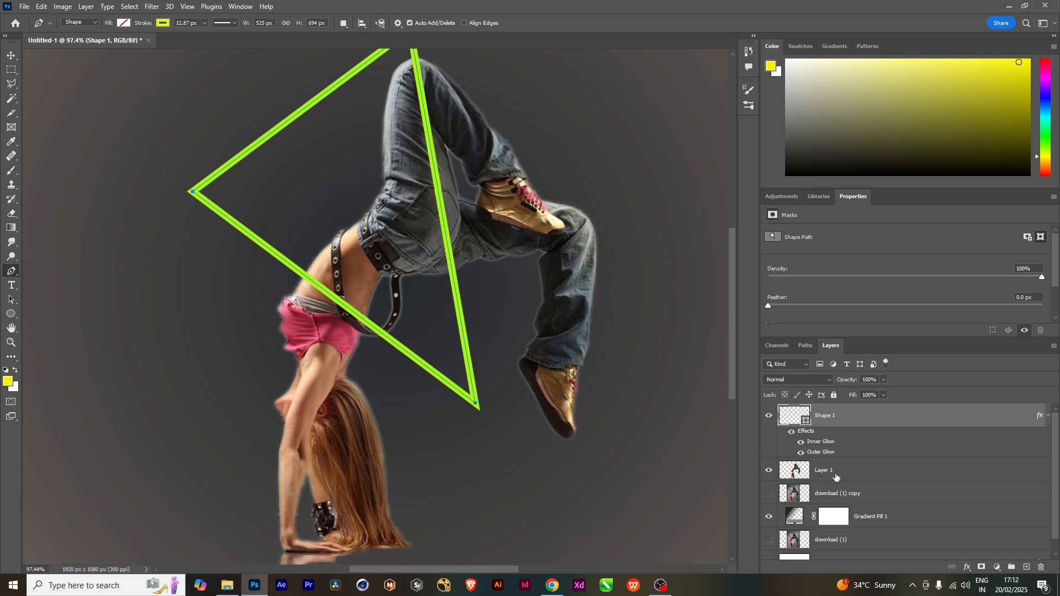
left_click(835, 473)
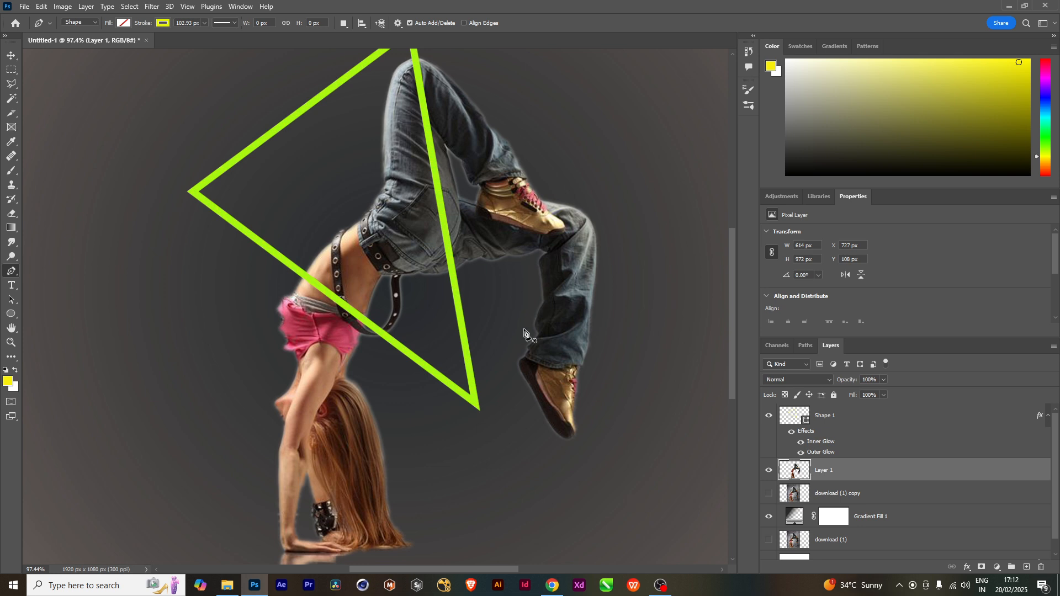
Create a new blank layer directly above Shape 1 with Normal mode and 100% opacity.
left_click(842, 417)
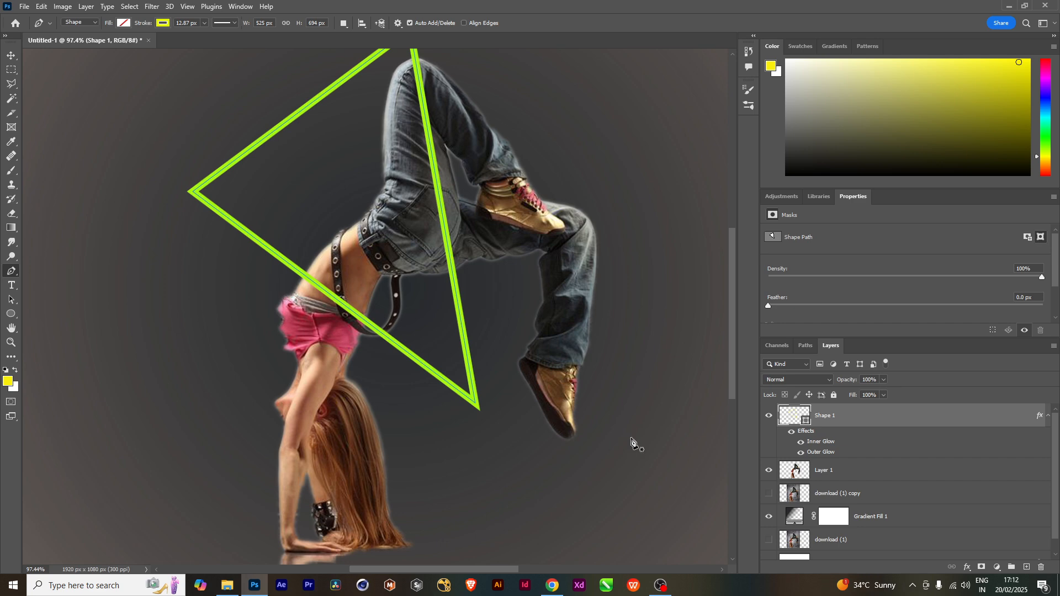
left_click_drag(497, 343, 507, 428)
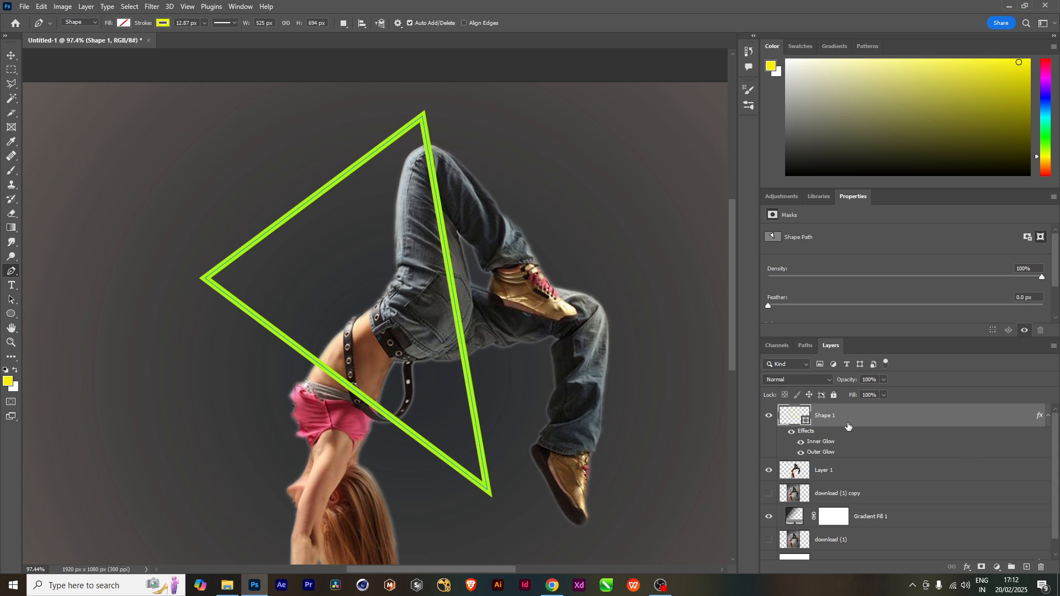
key("ctrl+shift+n")
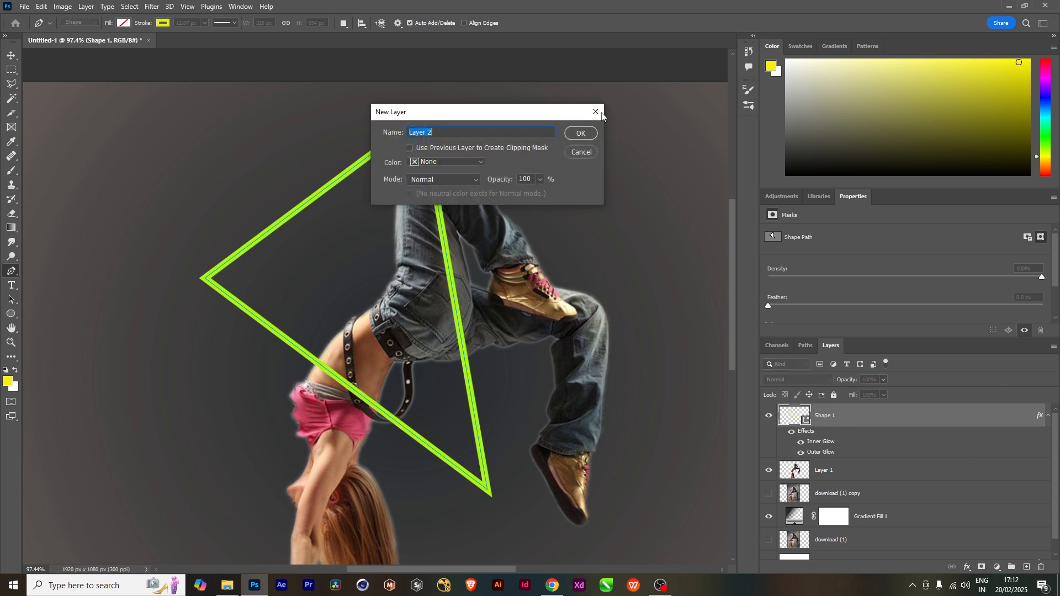
left_click(582, 134)
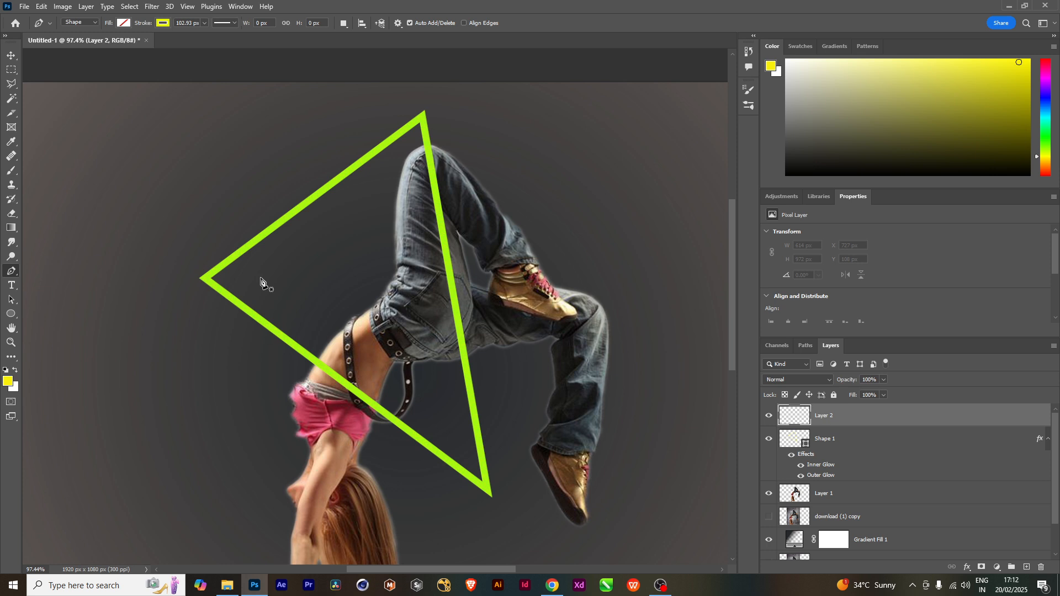
Trace the green triangle's three corners with a closed Pen shape and set its yellow stroke width to 31.97 px.
left_click(208, 279)
left_click(486, 489)
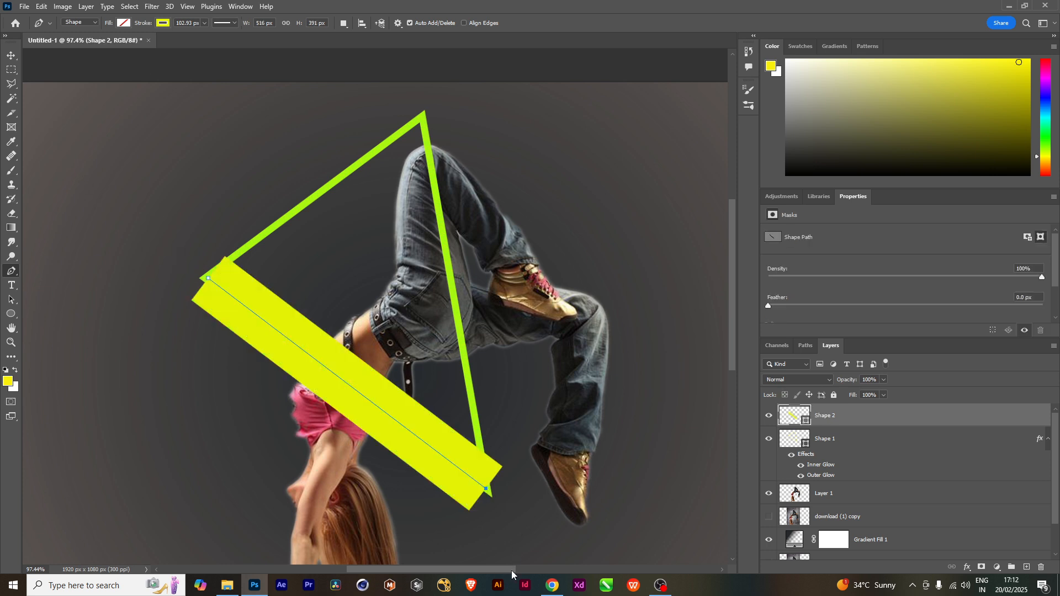
left_click(424, 115)
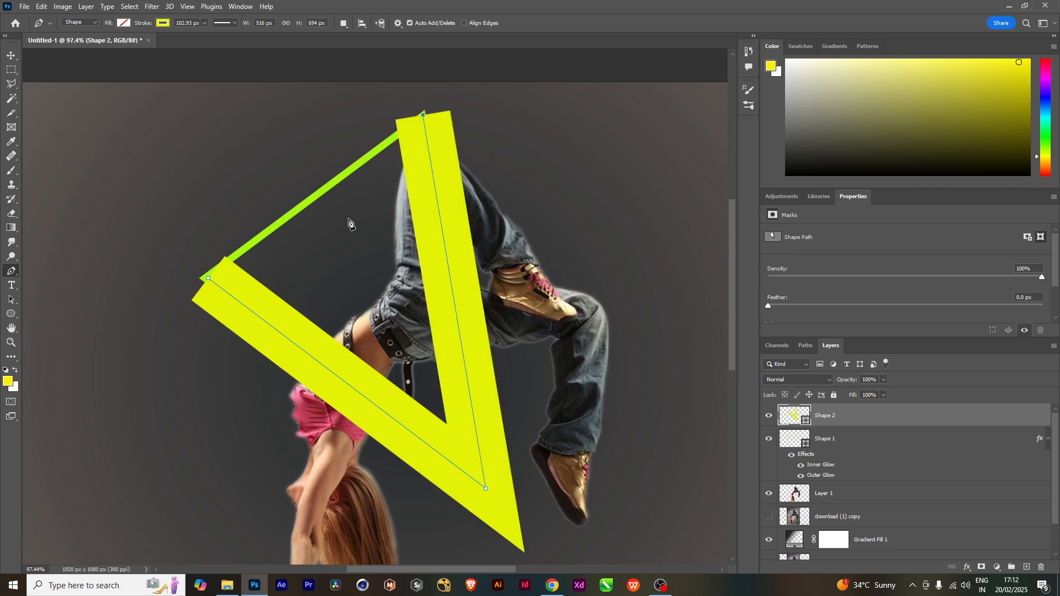
left_click(202, 24)
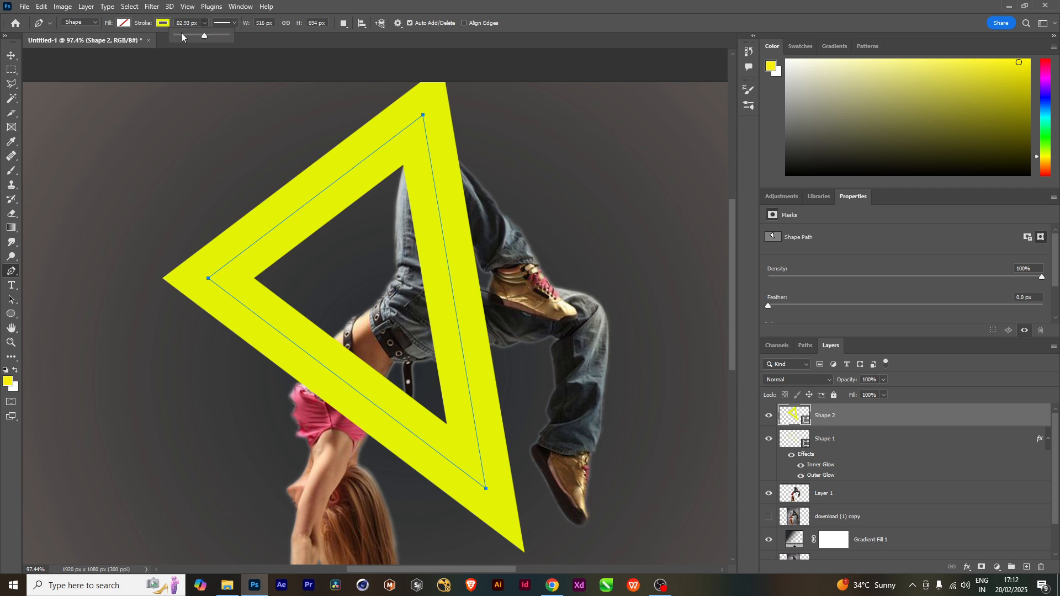
left_click_drag(186, 34, 197, 37)
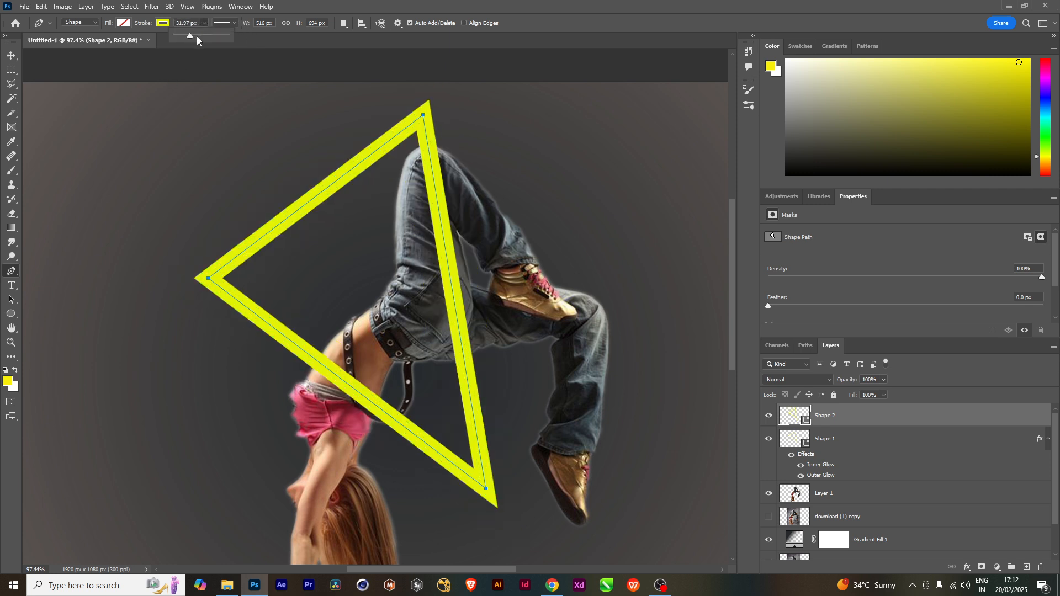
Rasterize the new yellow triangle on Shape 2 and apply a Gaussian Blur with a 45.6-pixel radius.
left_click(11, 55)
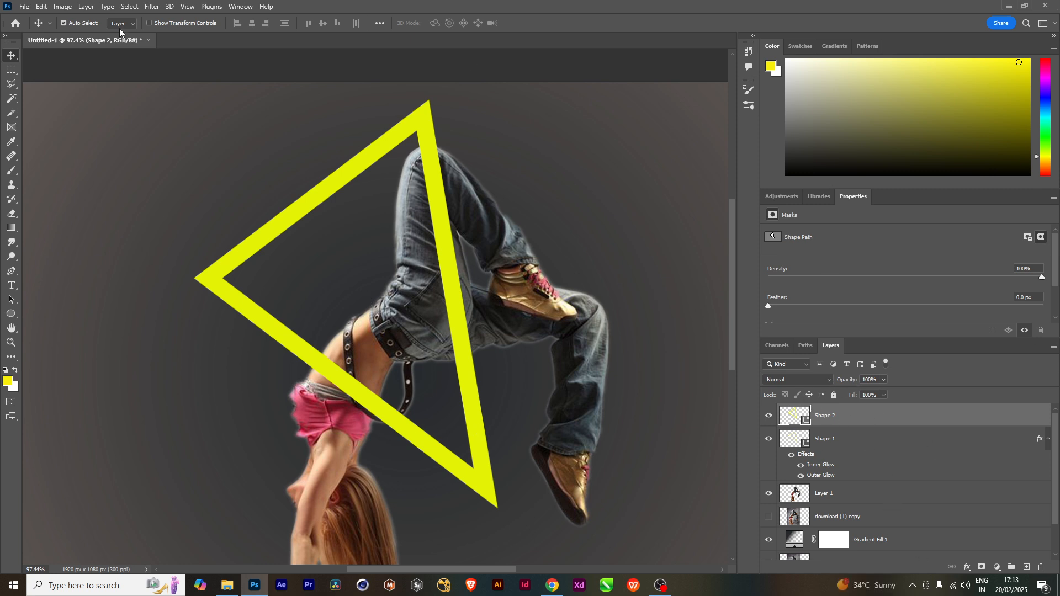
left_click(151, 7)
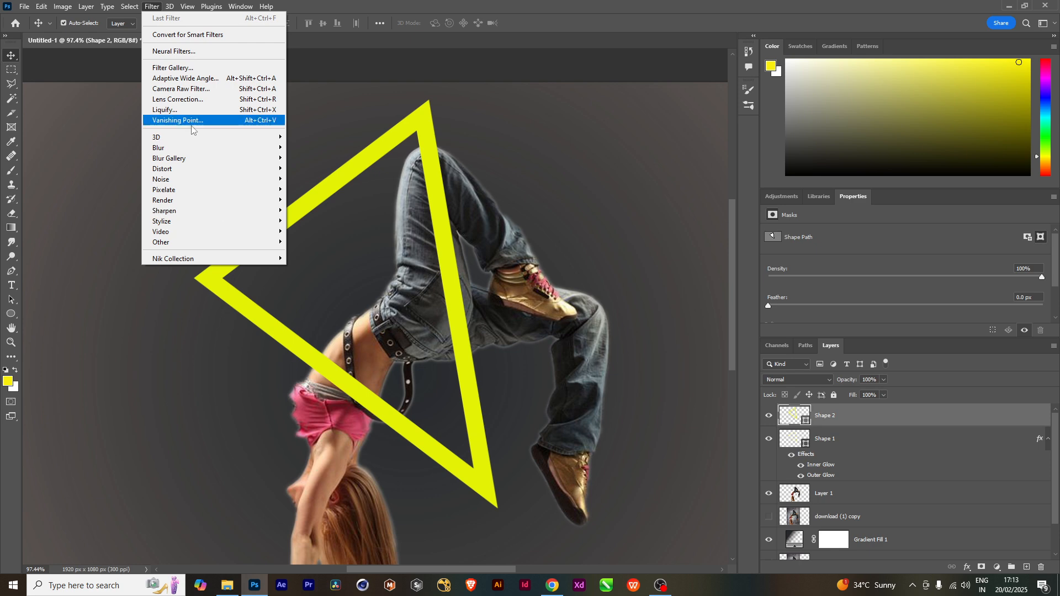
mouse_move(183, 150)
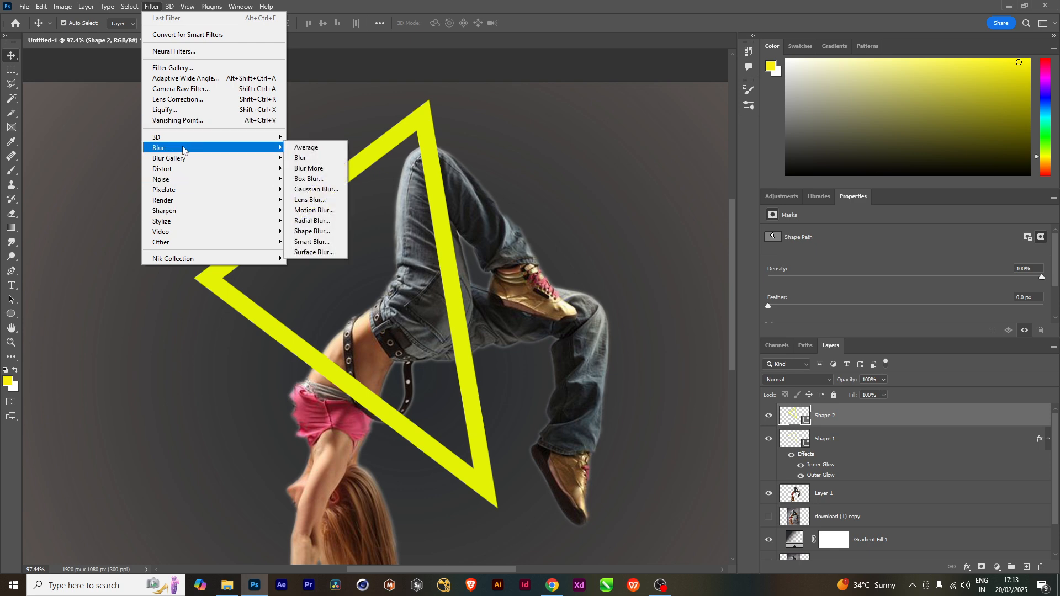
left_click(331, 190)
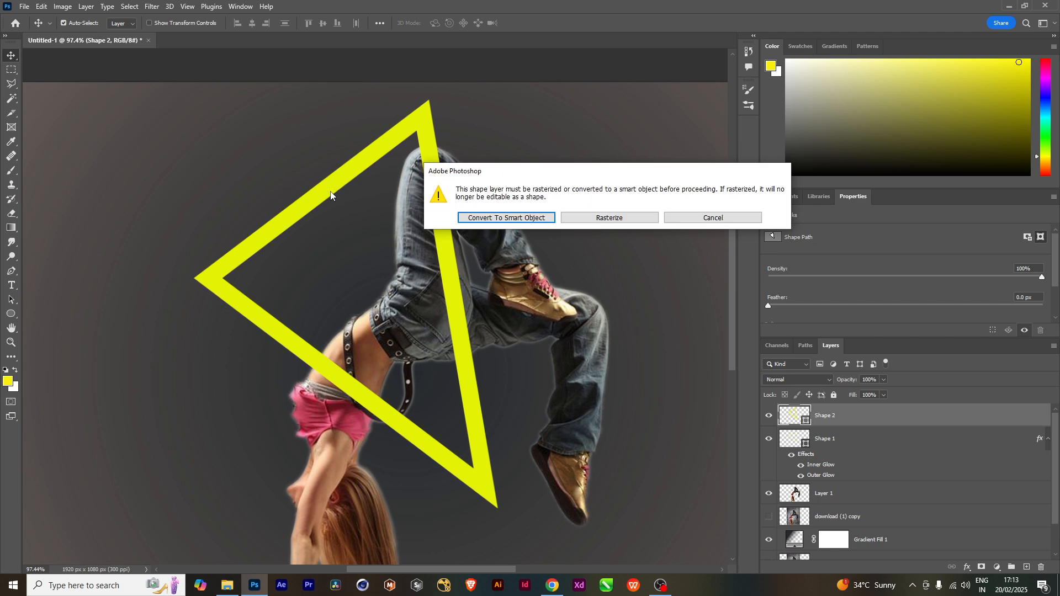
left_click(544, 220)
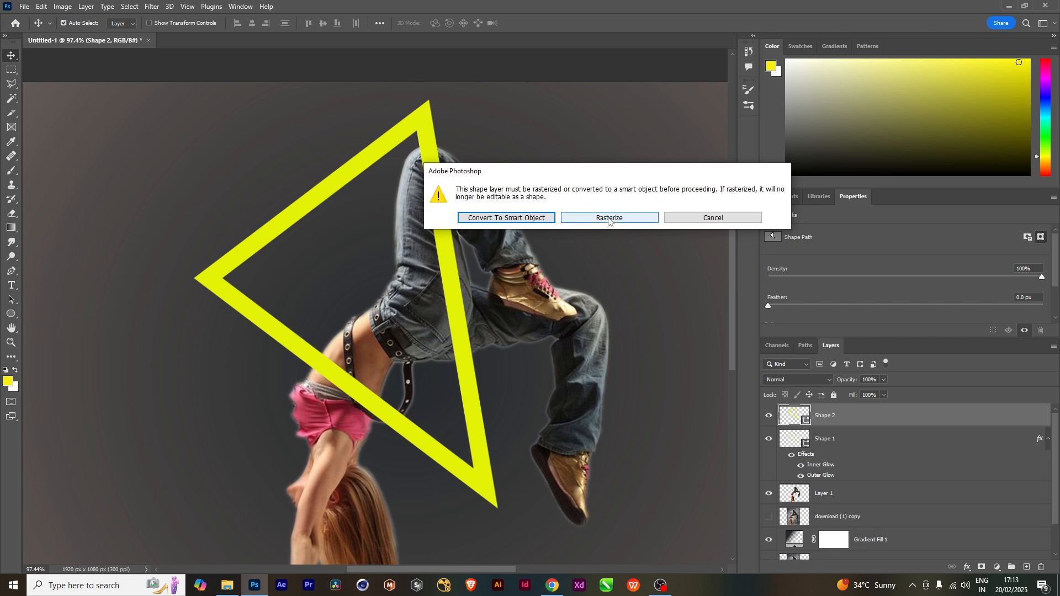
left_click_drag(199, 83, 628, 120)
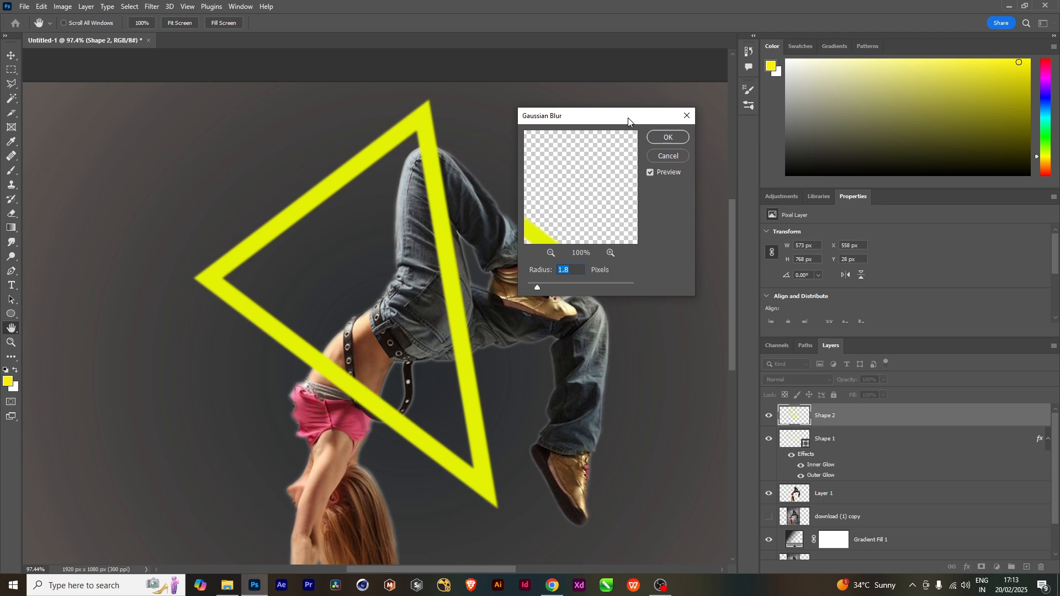
left_click_drag(559, 282, 583, 287)
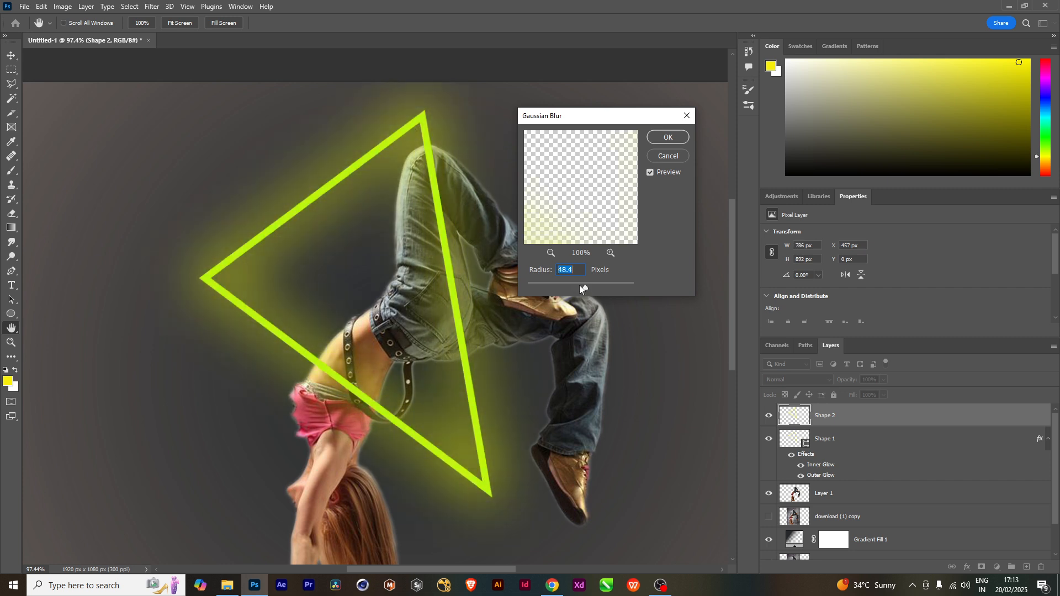
left_click_drag(581, 286, 584, 286)
left_click(669, 137)
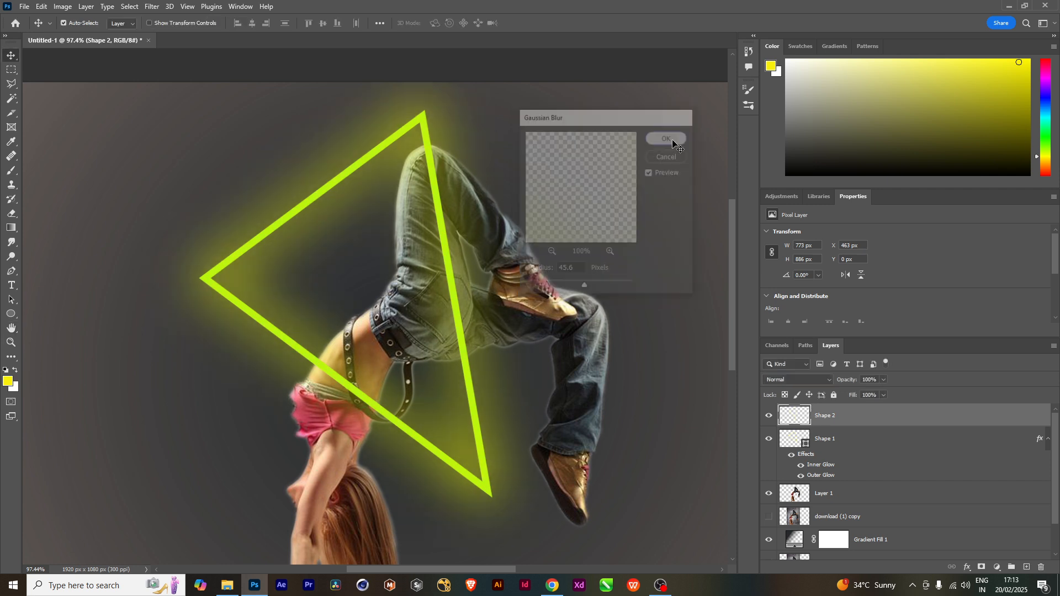
Try to load the blurred Shape 2 layer's pixels as a selection.
left_click(800, 420, "ctrl")
left_click(514, 220)
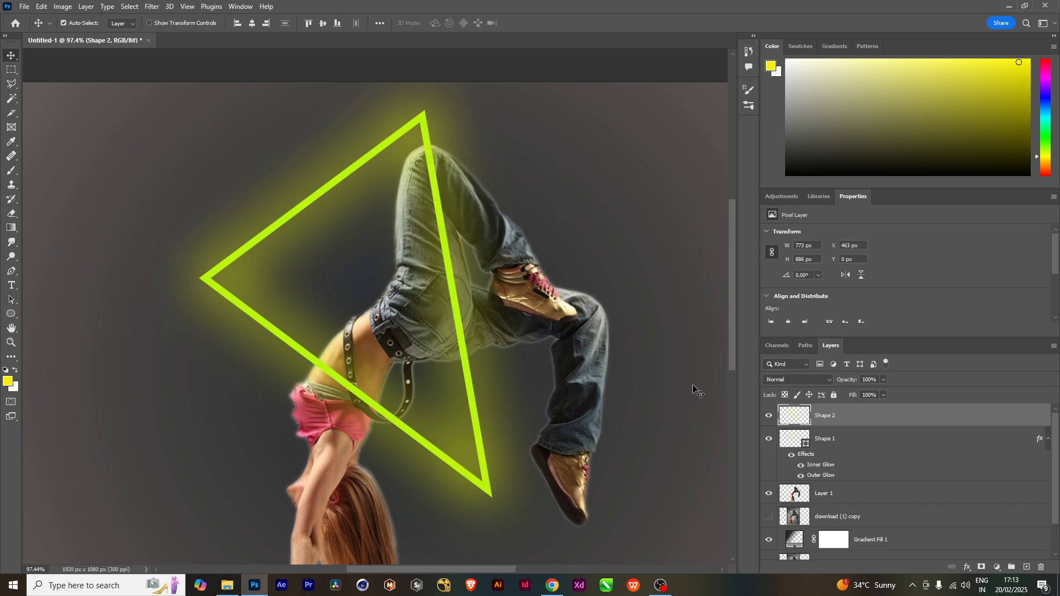
left_click(803, 420, "ctrl")
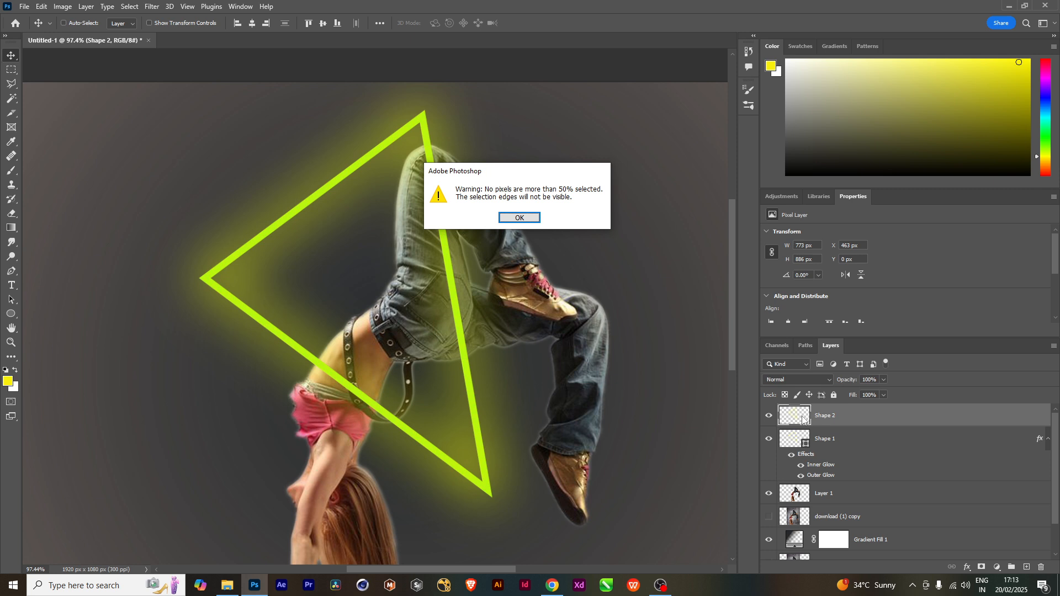
left_click(519, 218)
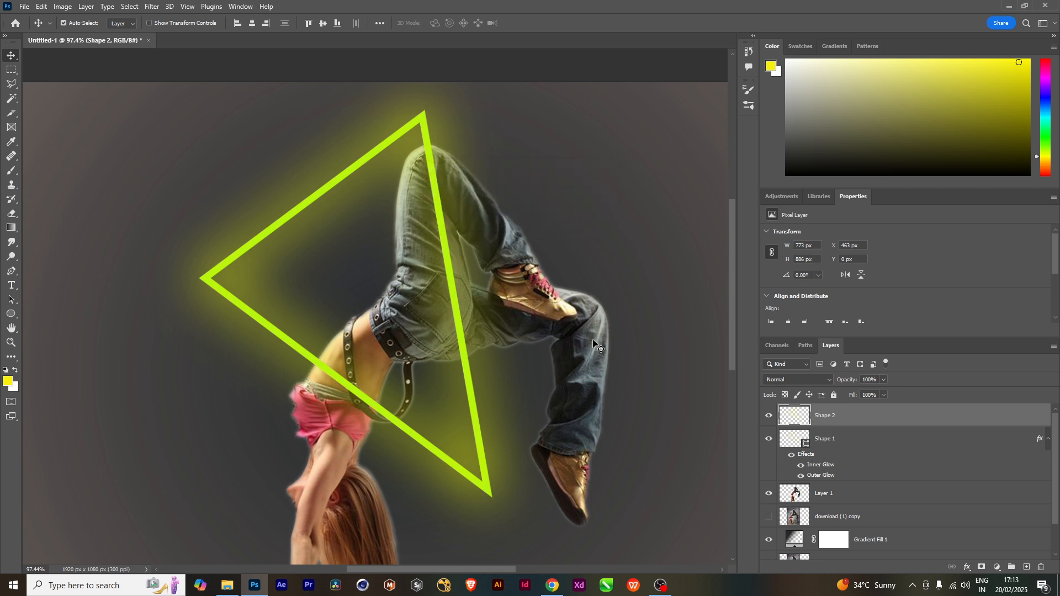
Change the stroke colour of Shape 1 to the cyan RGB swatch, then make Shape 2 the active layer.
scroll(597, 345, "down", 3)
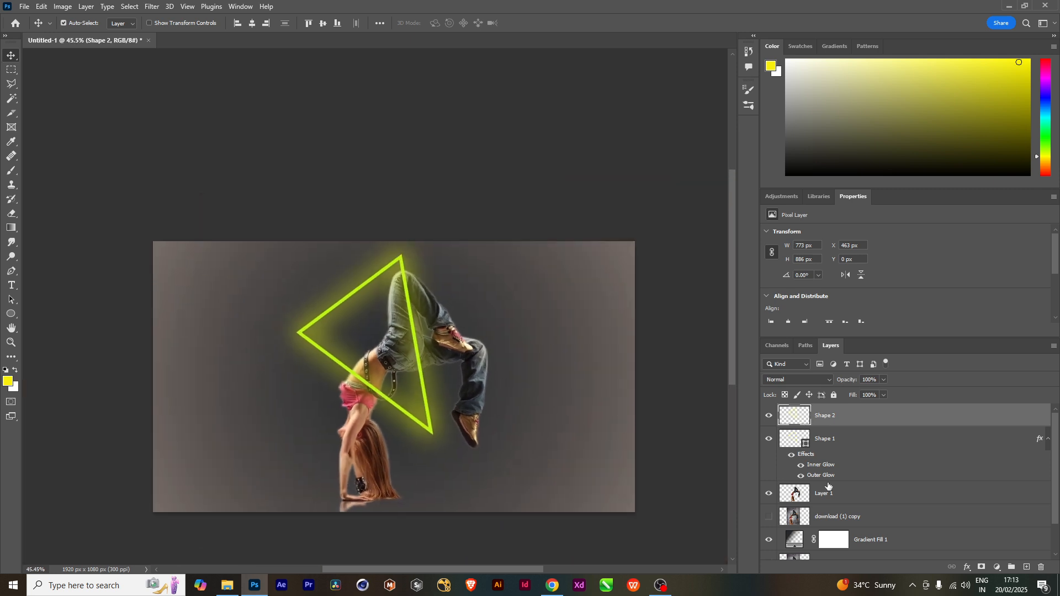
scroll(441, 372, "up", 4)
left_click(831, 440)
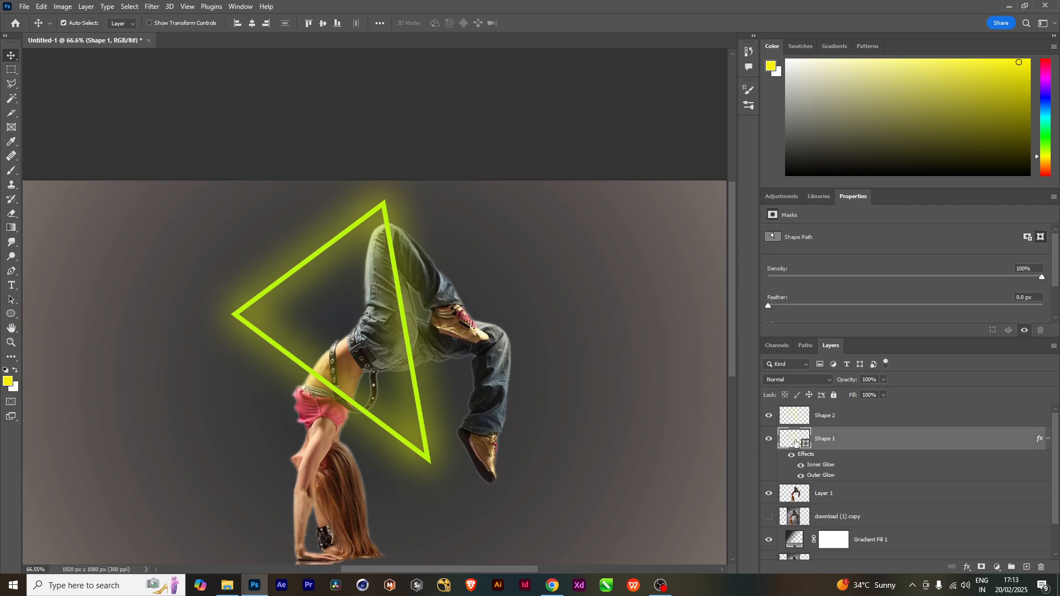
key("p")
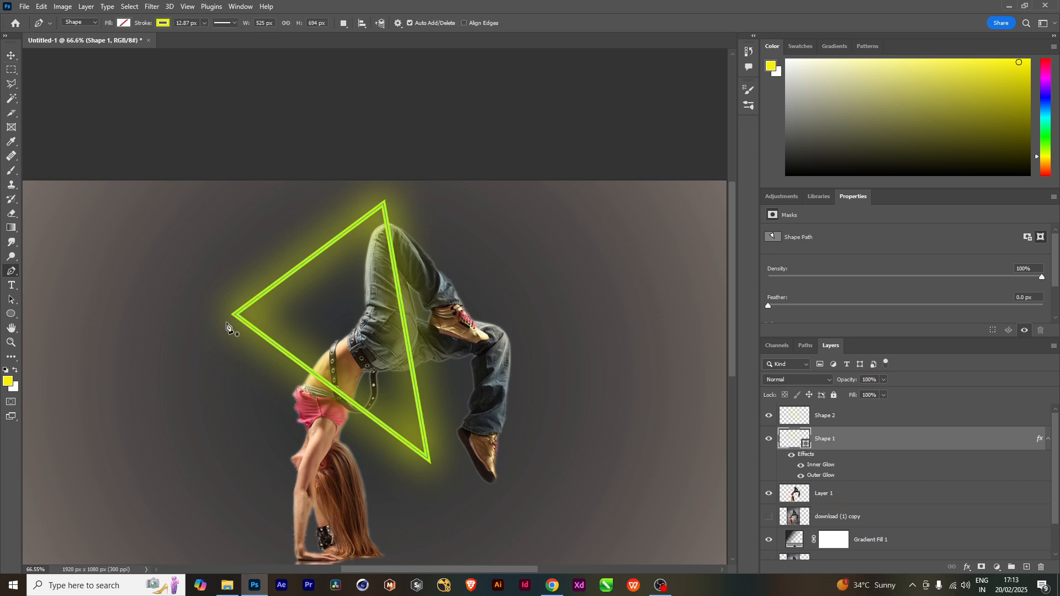
left_click(166, 24)
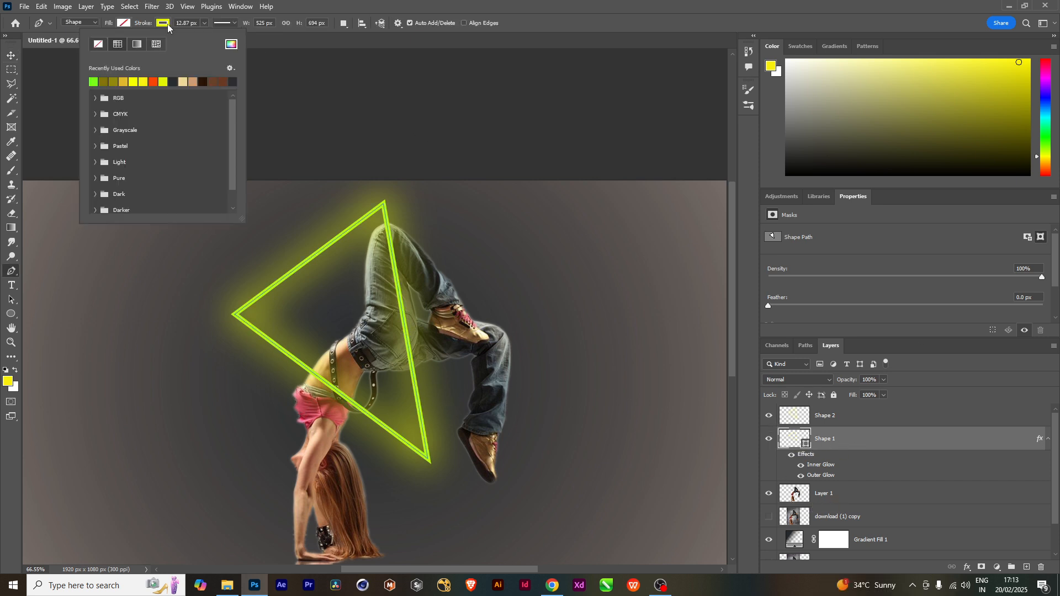
left_click(95, 98)
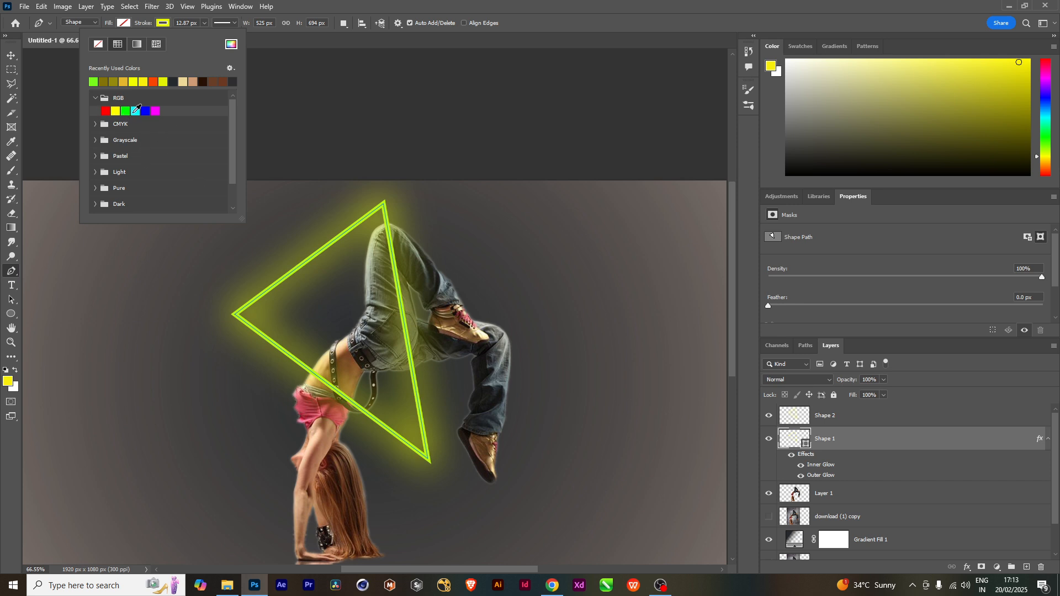
left_click(136, 111)
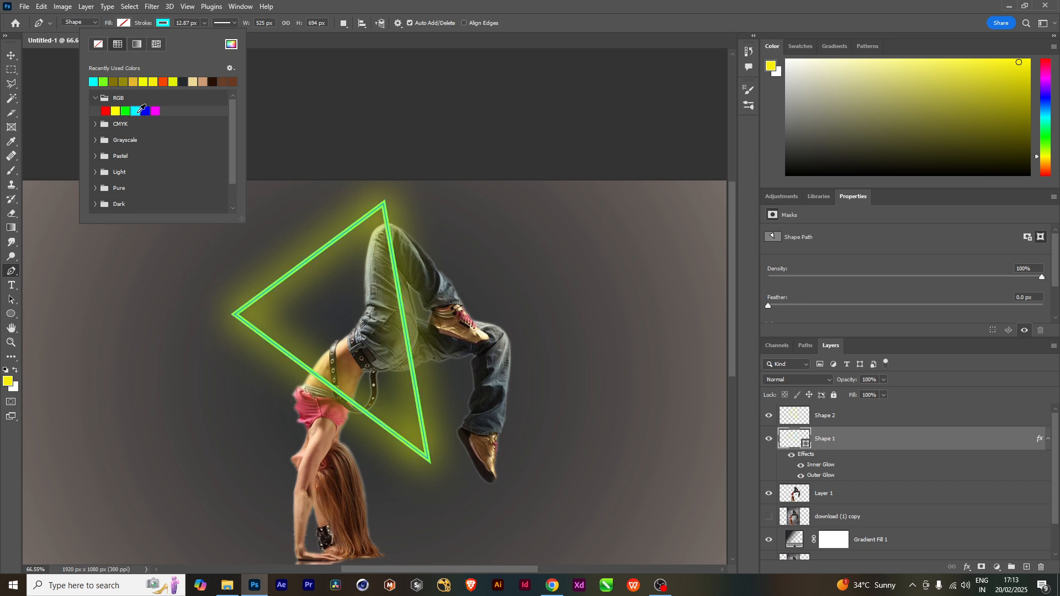
left_click(841, 421)
left_click(841, 420)
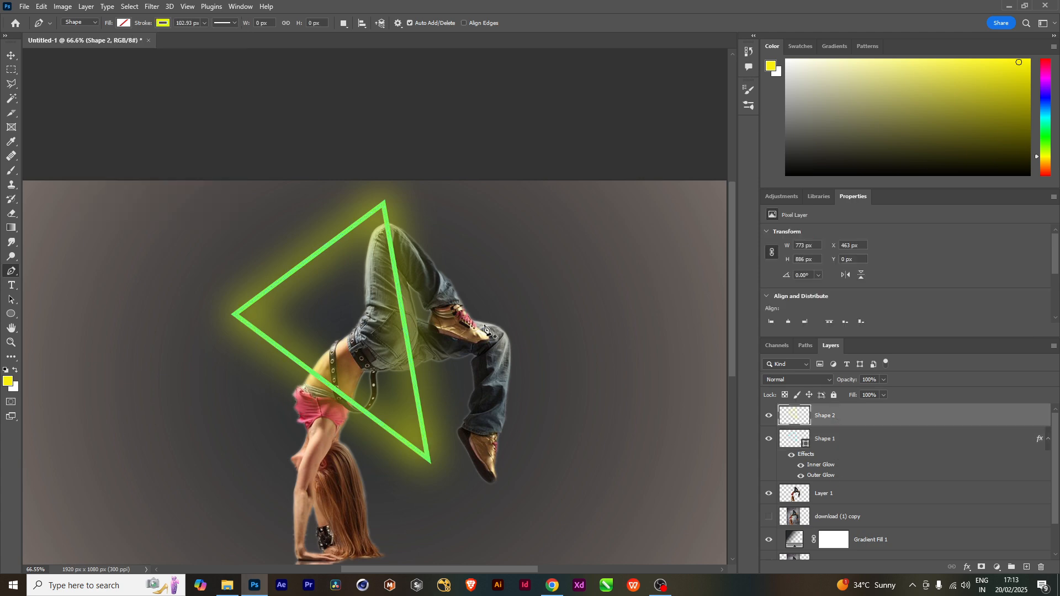
Adjust the Inner Glow of Shape 1 to 86% opacity, 57% choke and 122 px size.
left_click(863, 445)
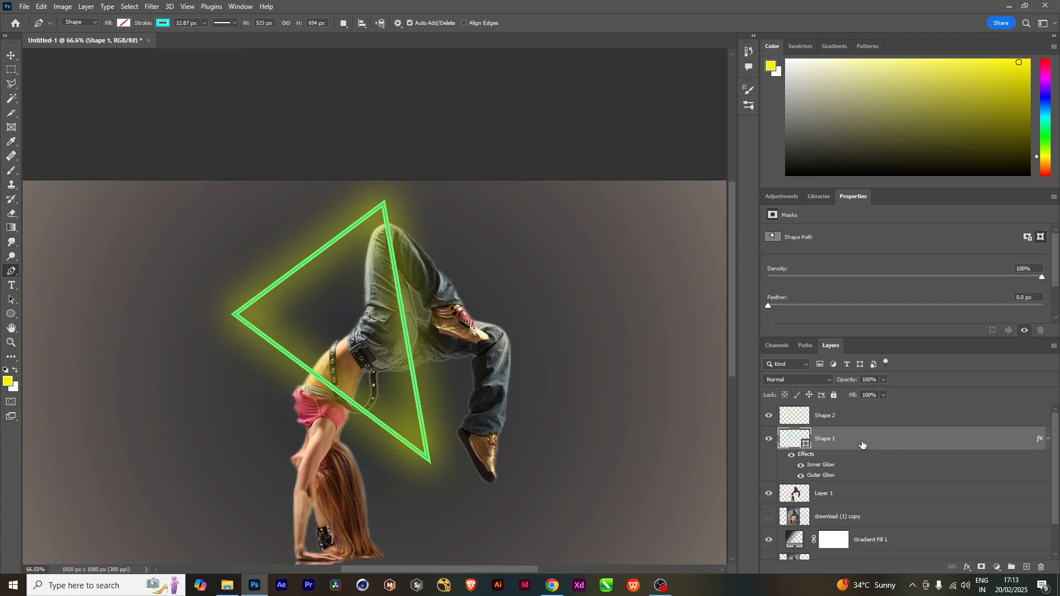
double_click(822, 467)
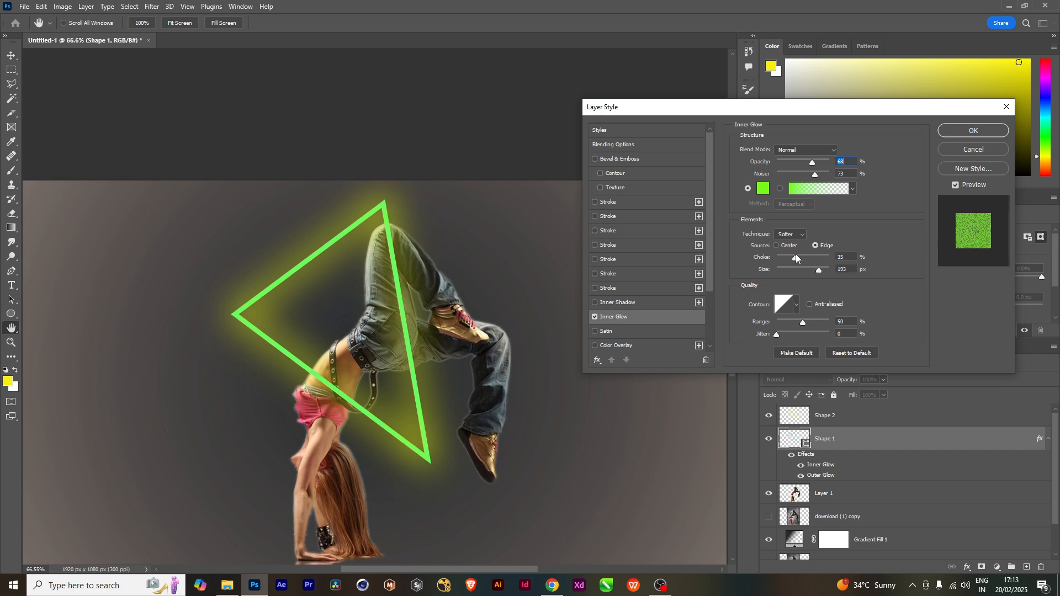
left_click_drag(799, 257, 807, 257)
left_click_drag(800, 269, 805, 268)
left_click(823, 161)
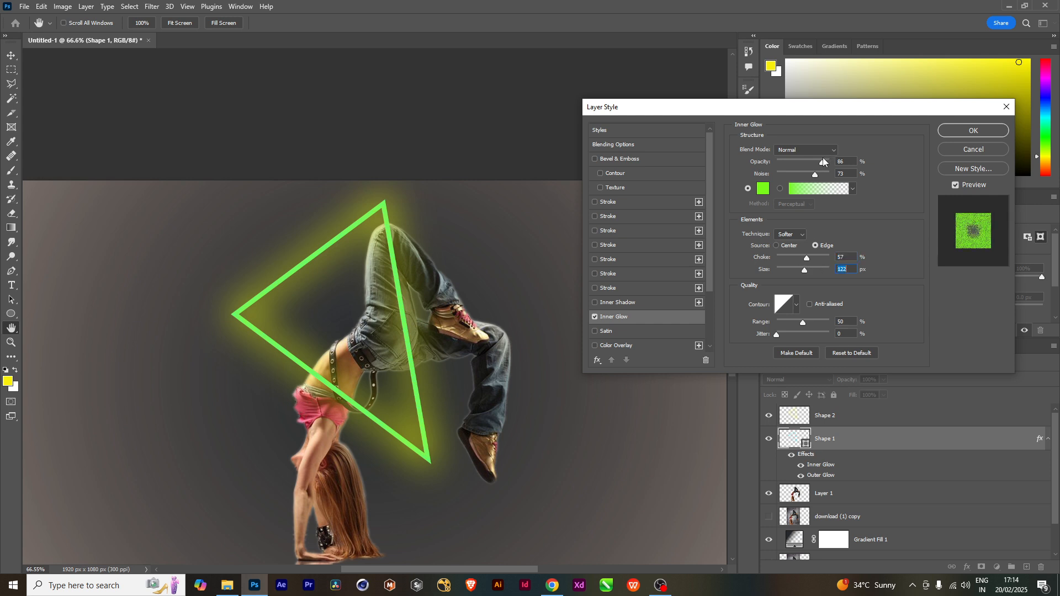
Set the Outer Glow of Shape 1 to 78% opacity, 68% spread and 18 px size.
scroll(654, 316, "down", 3)
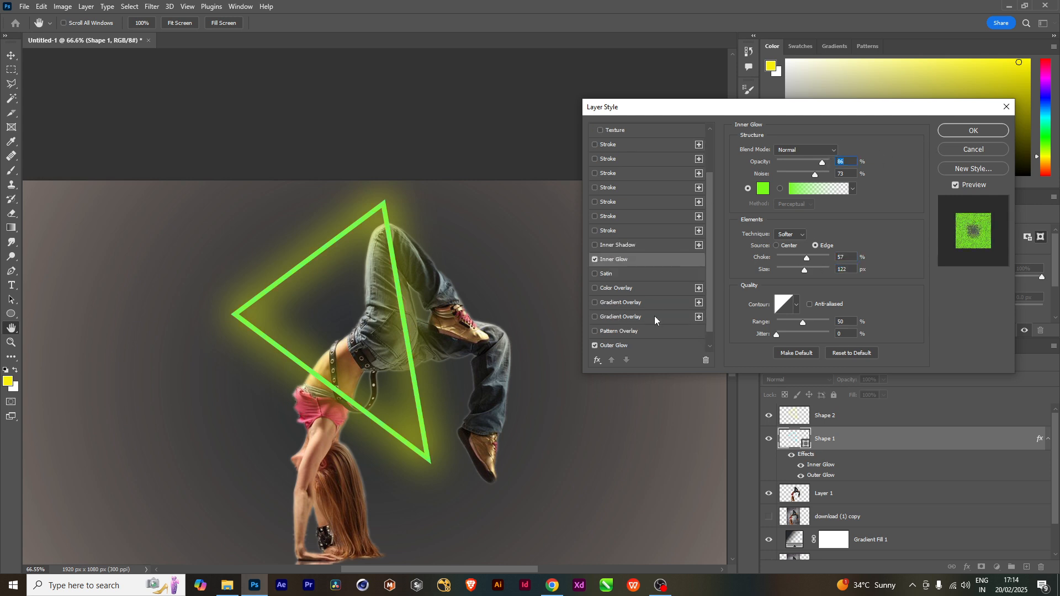
left_click(643, 331)
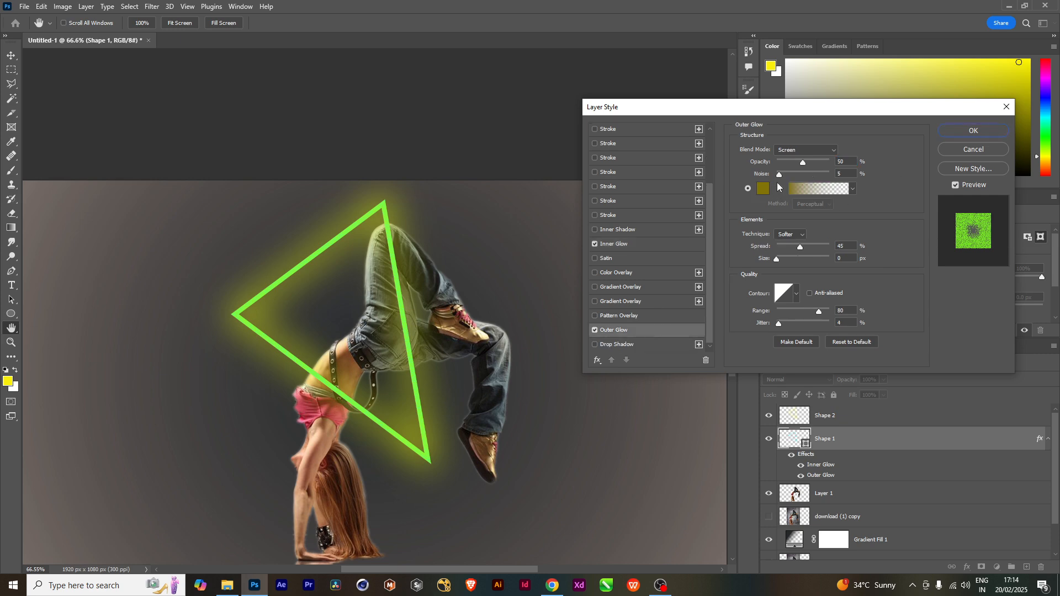
left_click(813, 161)
left_click(804, 246)
left_click(790, 258)
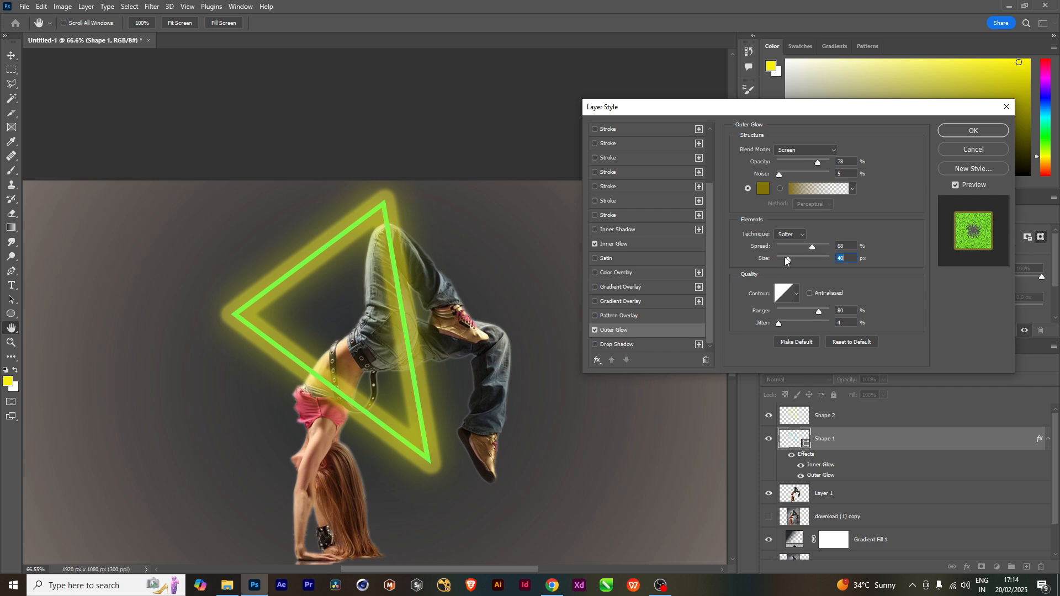
left_click(786, 258)
left_click(784, 257)
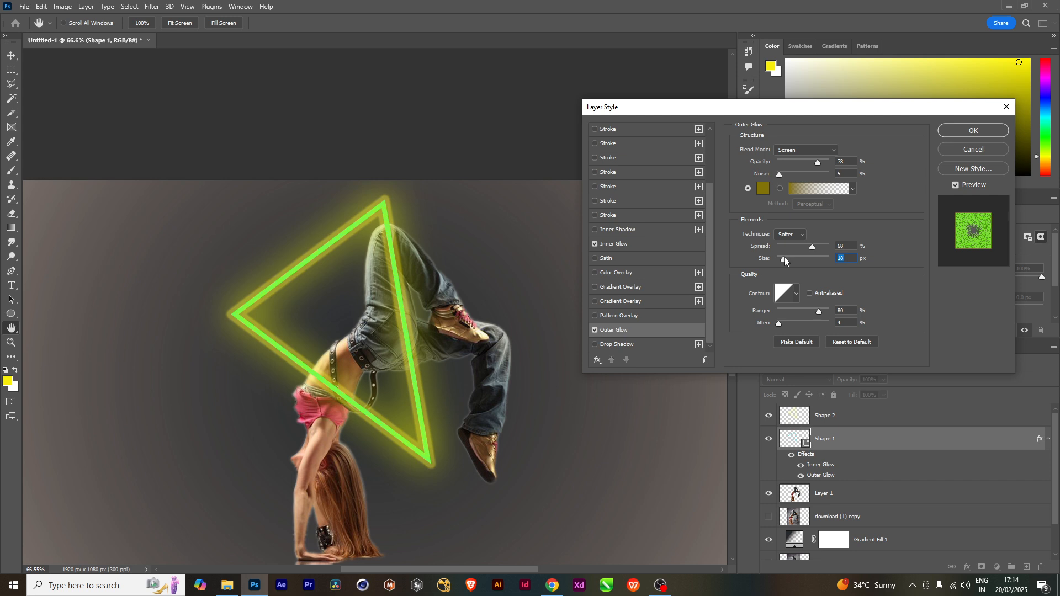
Add a Drop Shadow to Shape 1 with 65% opacity and 23 px distance, and apply the layer style.
left_click(649, 344)
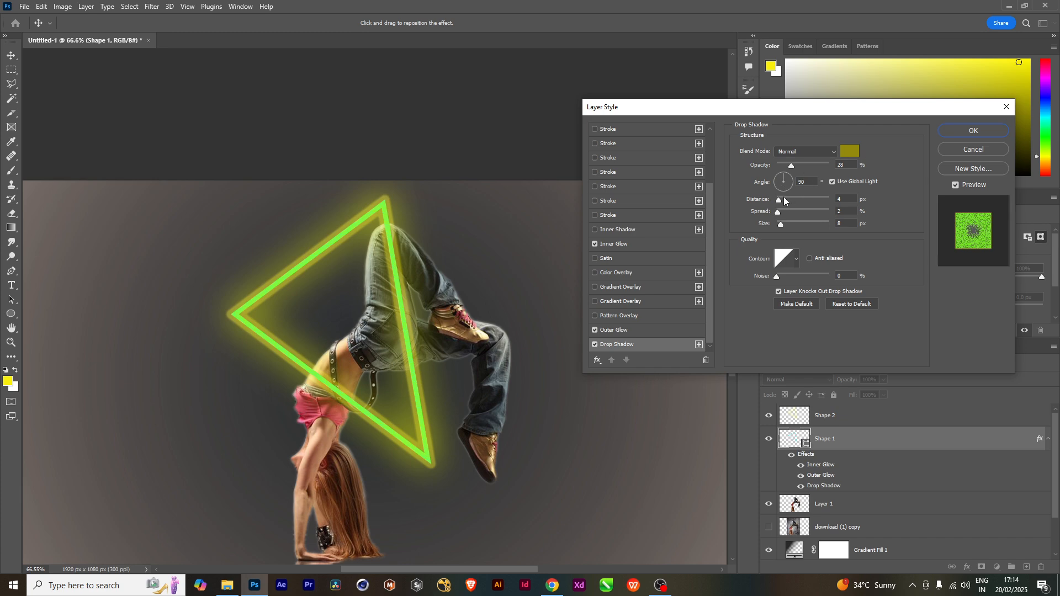
left_click_drag(801, 164, 810, 165)
left_click_drag(787, 199, 801, 199)
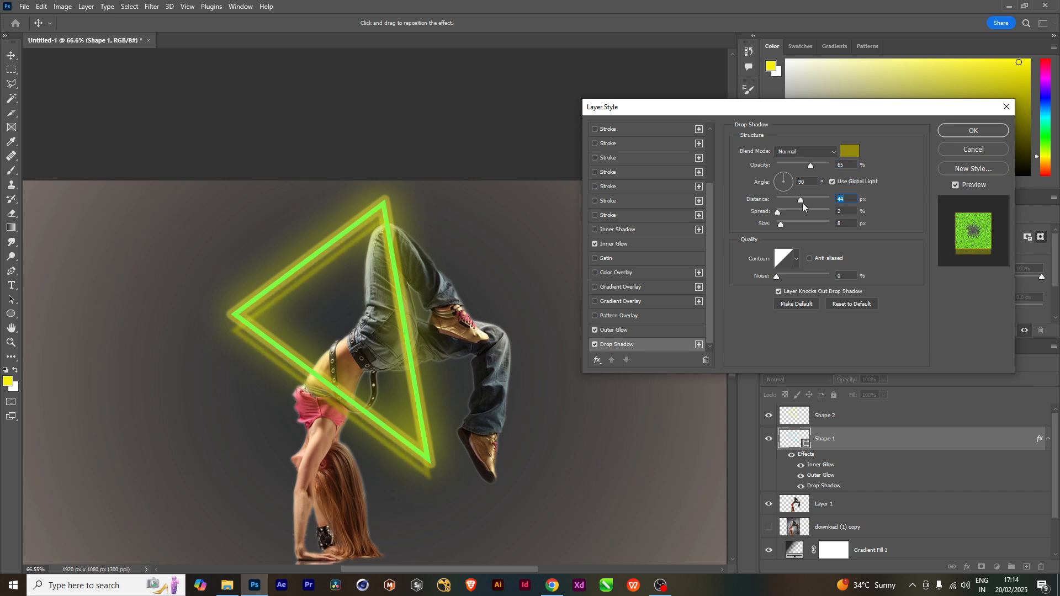
left_click(794, 200)
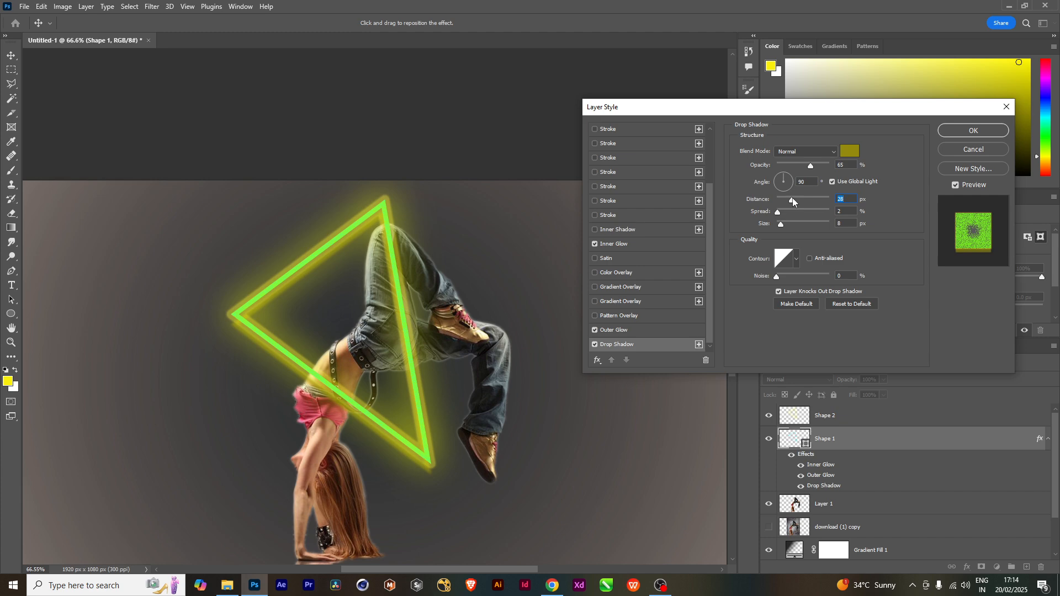
left_click_drag(793, 198, 789, 199)
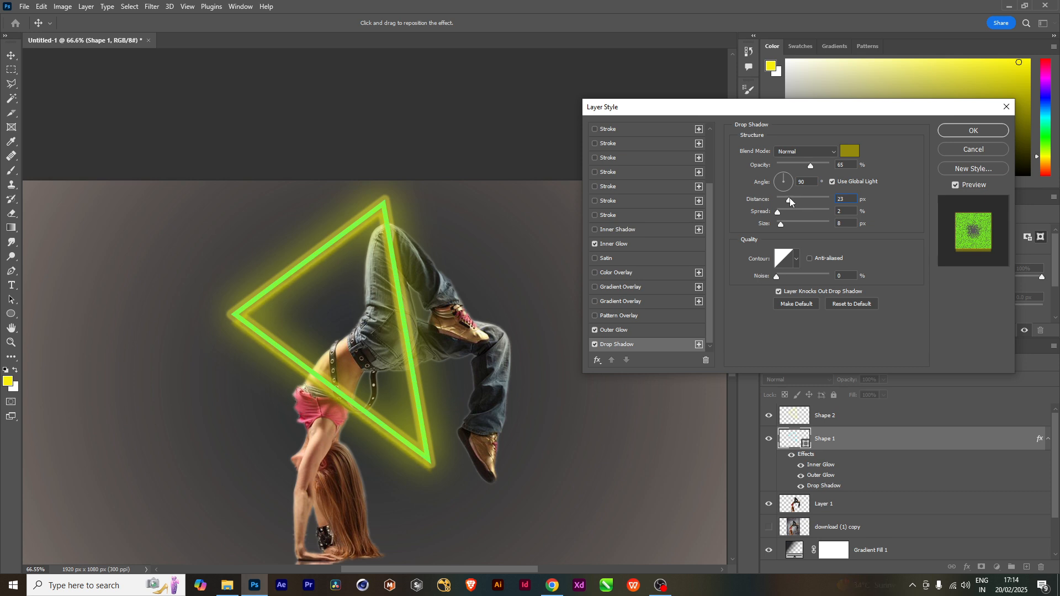
left_click(790, 199)
left_click(958, 132)
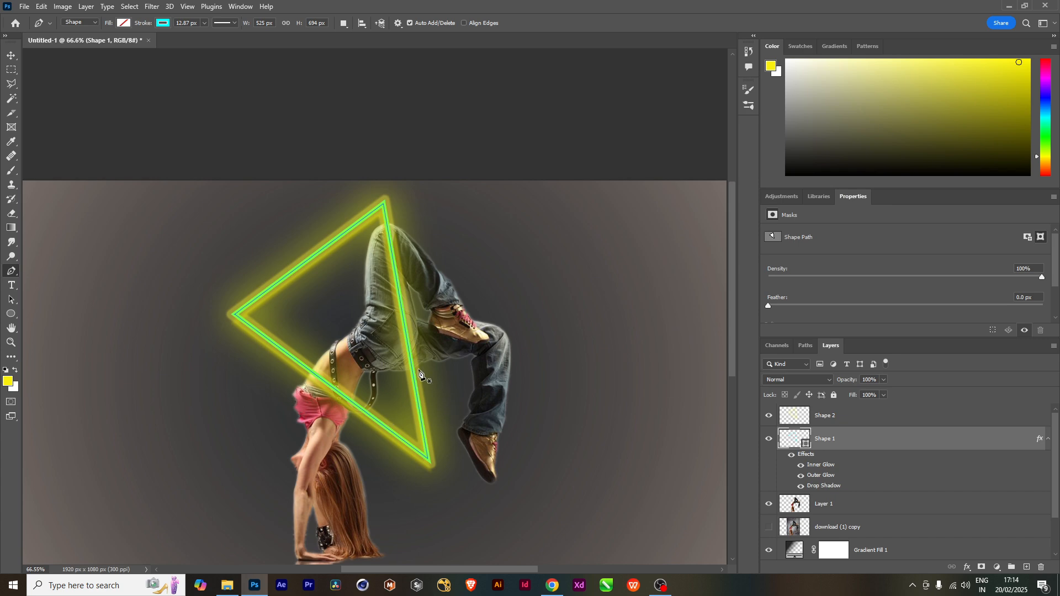
Group Shape 1 and Shape 2, and mask the group with the dancer's silhouette loaded from Layer 1.
left_click(836, 423, "shift")
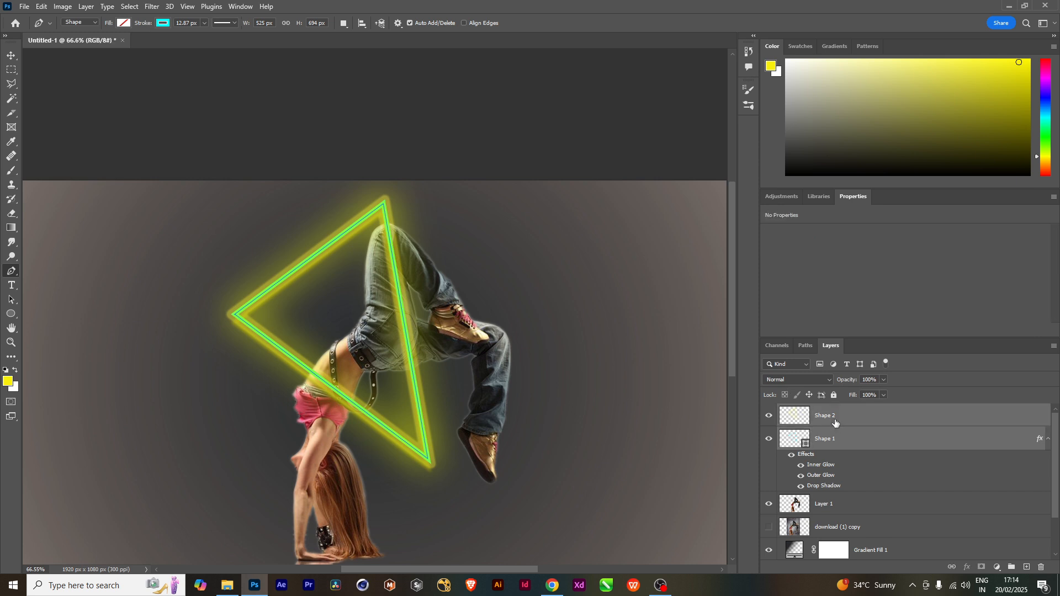
key("ctrl+g")
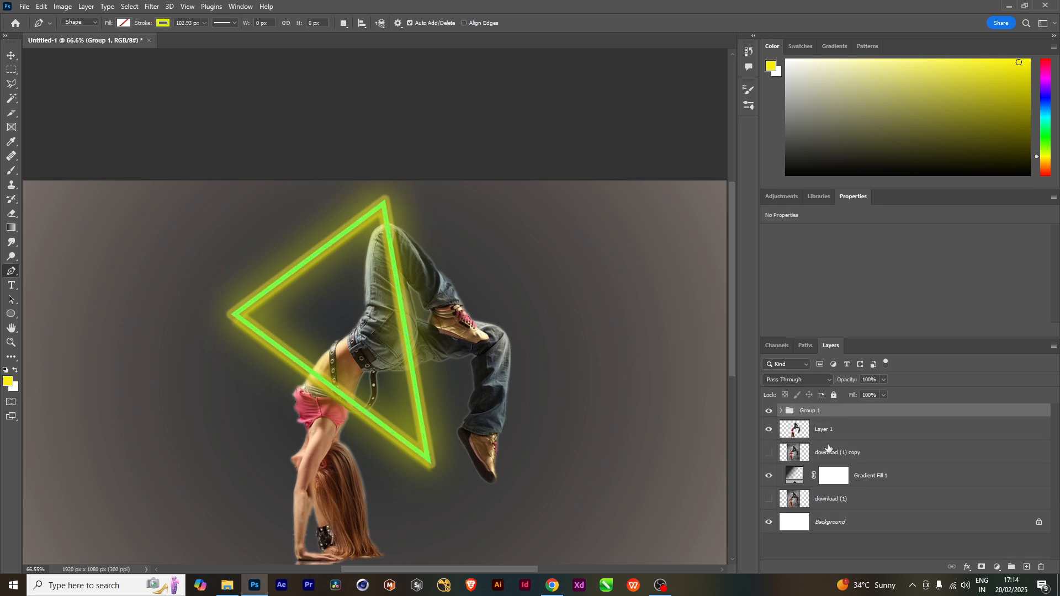
left_click(803, 433, "ctrl")
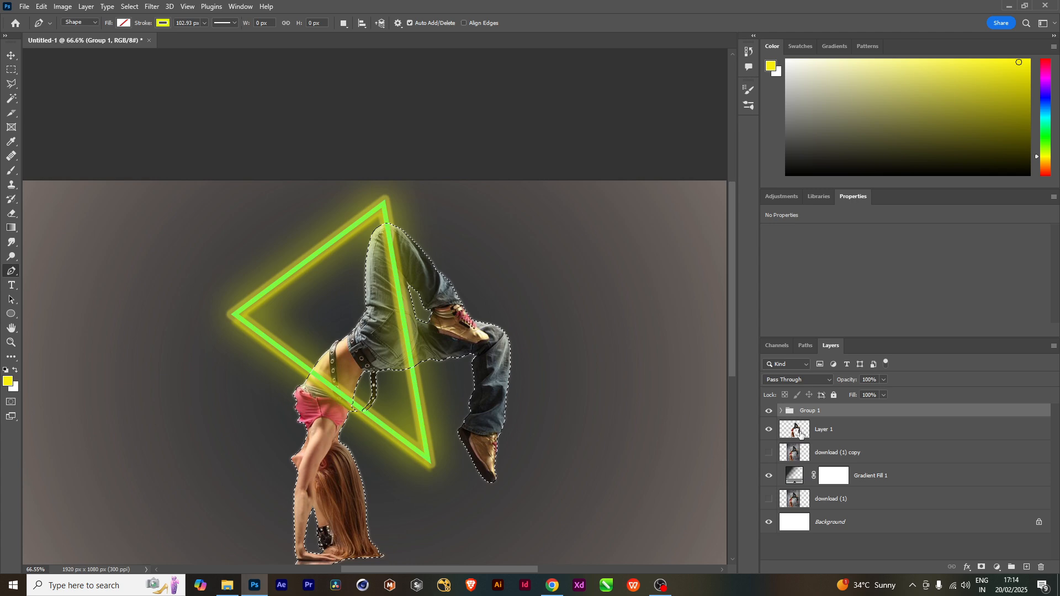
left_click(983, 567)
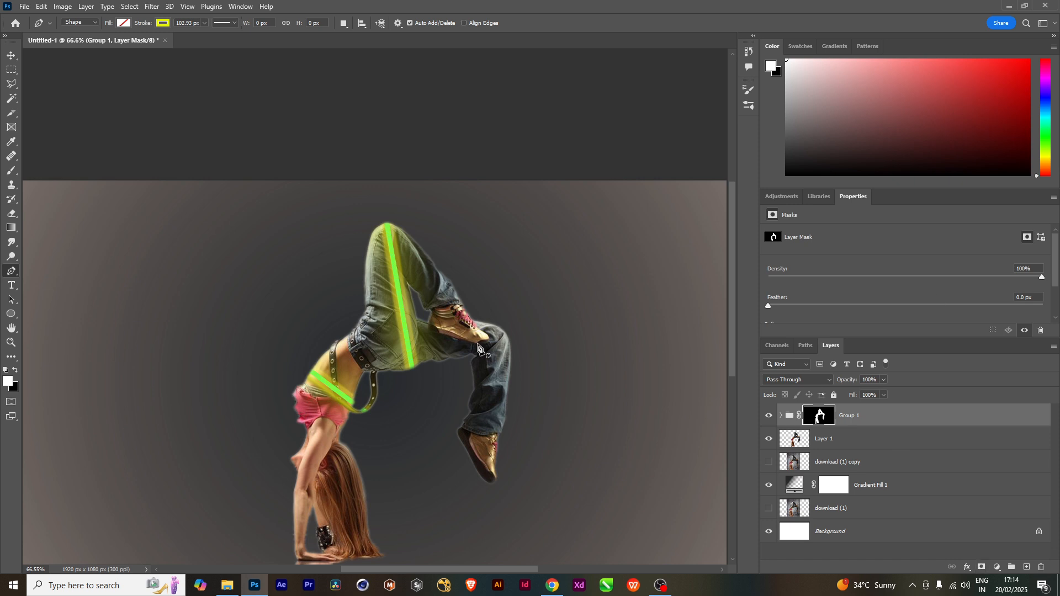
Paint white on the Group 1 mask with a 45 px brush at 26% opacity along the triangle's lower edge across the waist.
scroll(330, 391, "up", 1)
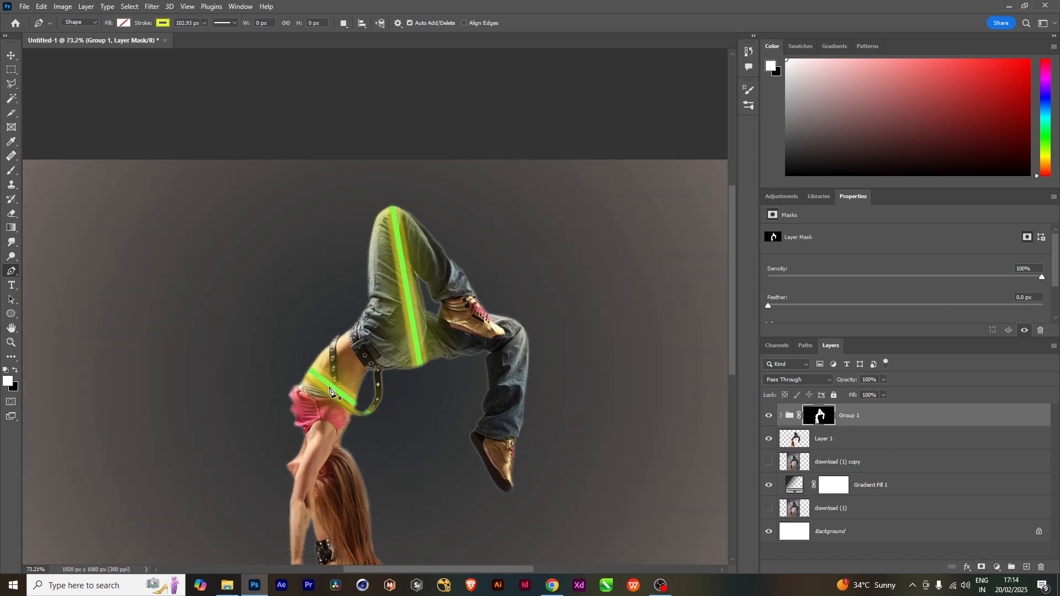
scroll(330, 391, "up", 2)
key("b")
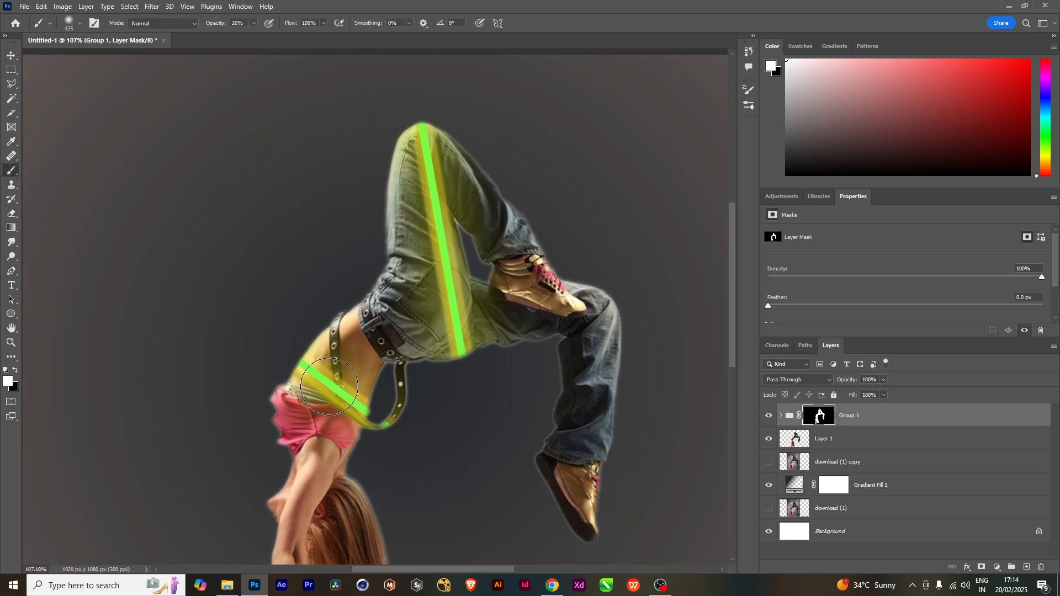
mouse_move(274, 375)
left_mouse_down()
mouse_move(300, 389)
mouse_move(289, 390)
left_mouse_up()
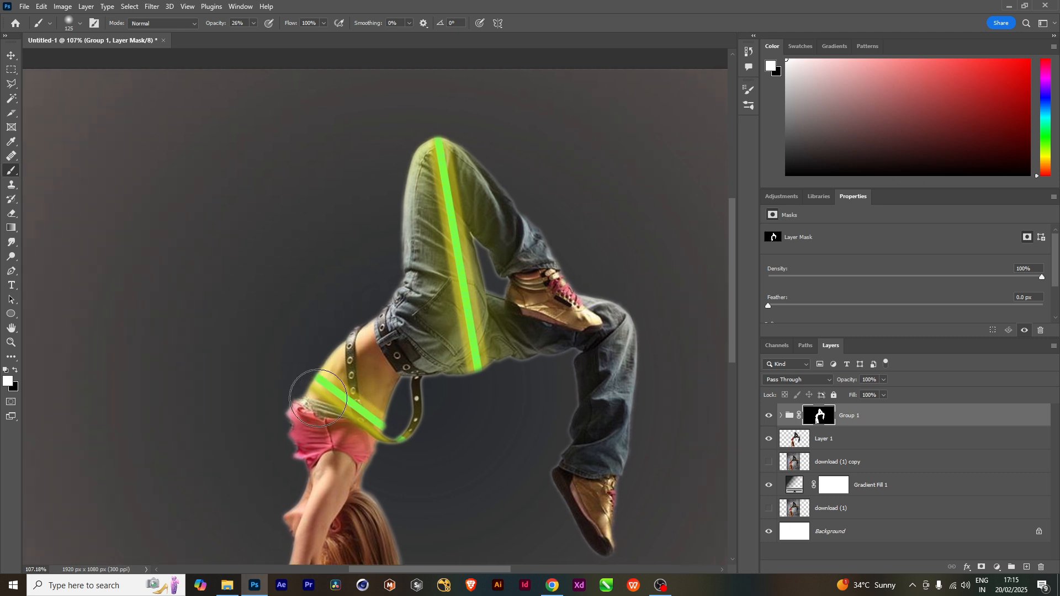
key("bracketleft")
key("bracketleft")
key("bracketleft")
key("bracketleft")
key("bracketleft")
key("bracketleft")
key("bracketleft")
left_click_drag(259, 320, 327, 403)
left_click_drag(261, 321, 306, 378)
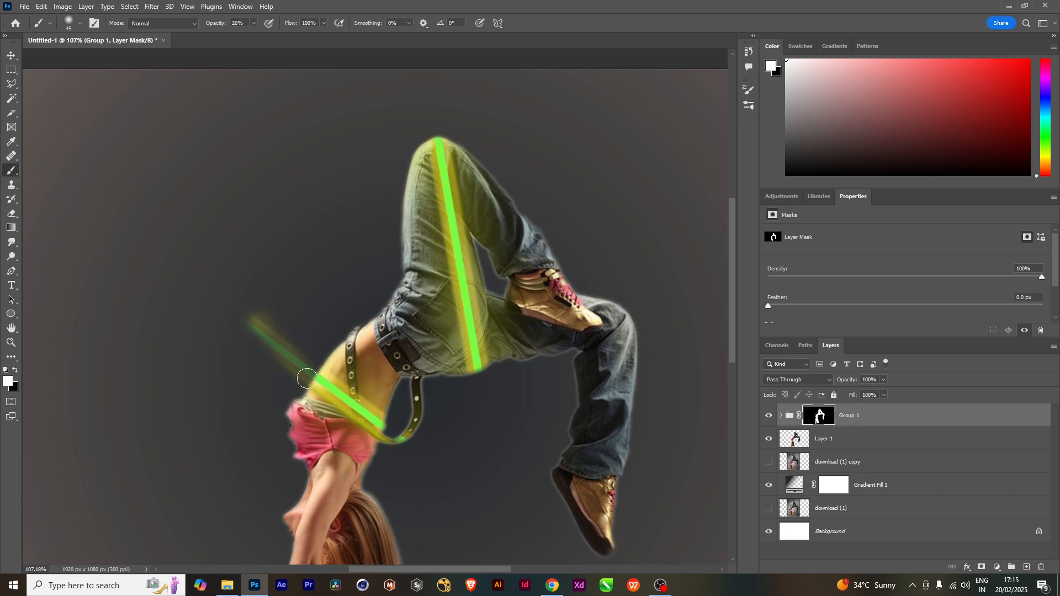
left_click_drag(249, 321, 361, 440)
left_click_drag(293, 352, 434, 484)
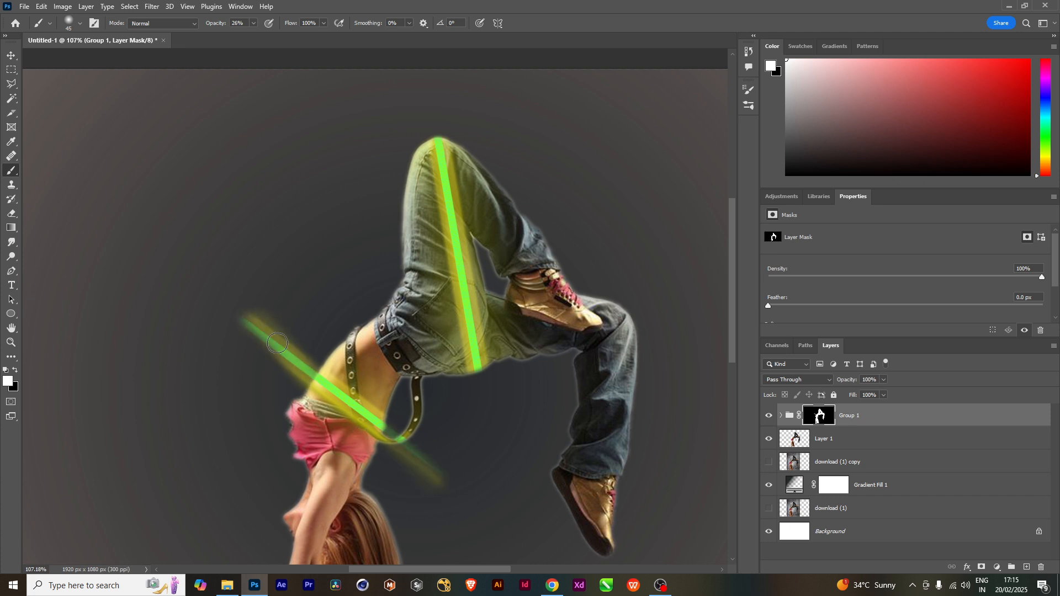
left_click_drag(271, 333, 450, 527)
left_click_drag(393, 445, 464, 517)
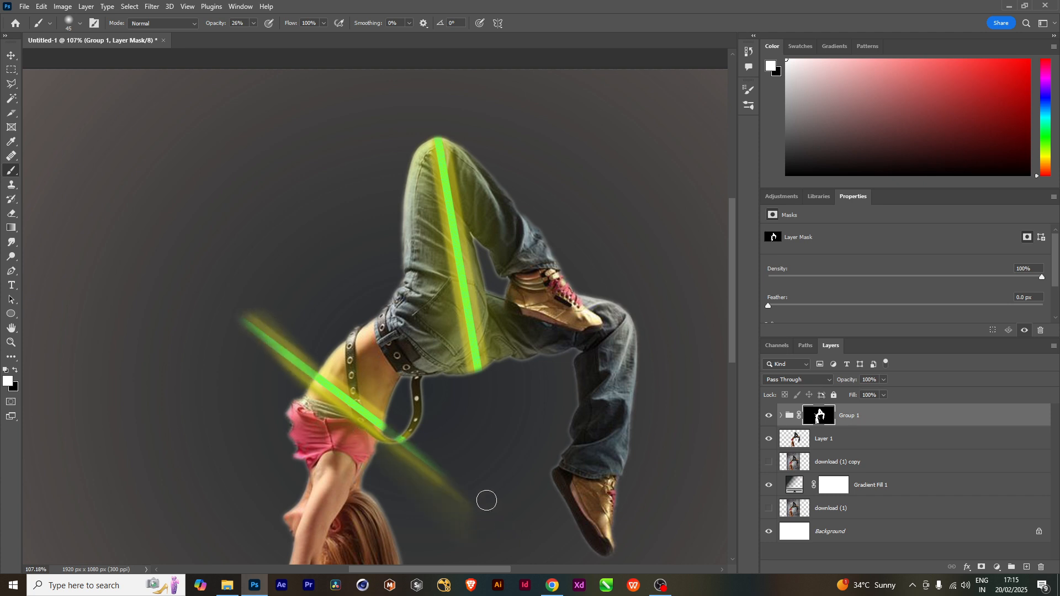
scroll(486, 501, "down", 3)
key("ctrl+z")
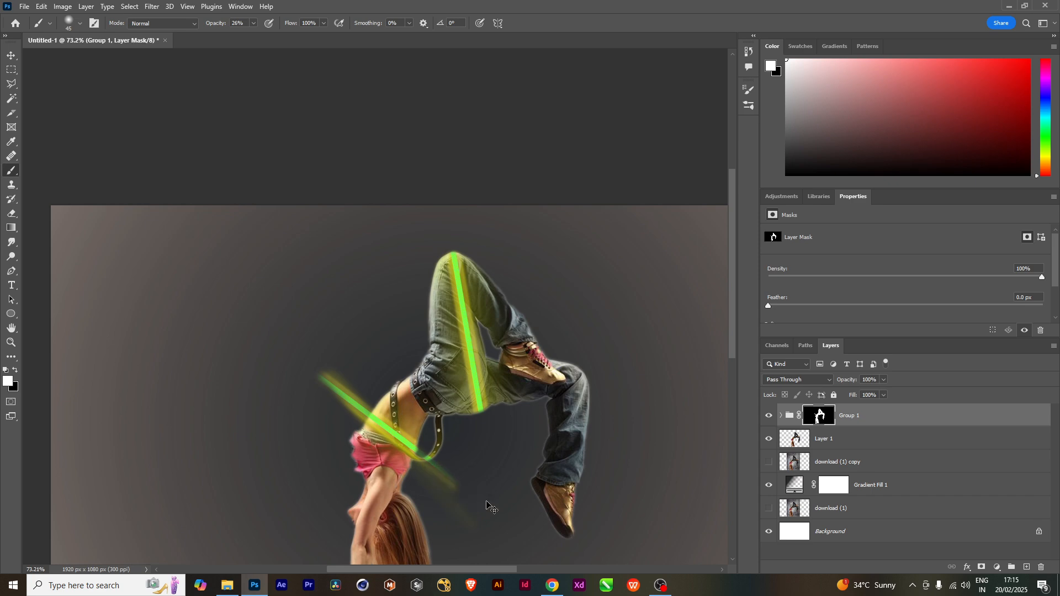
key("ctrl+z")
Paint white on the Group 1 mask with a 50 px brush to reveal the triangle's lower corner below the hips.
left_click_drag(474, 437, 409, 386)
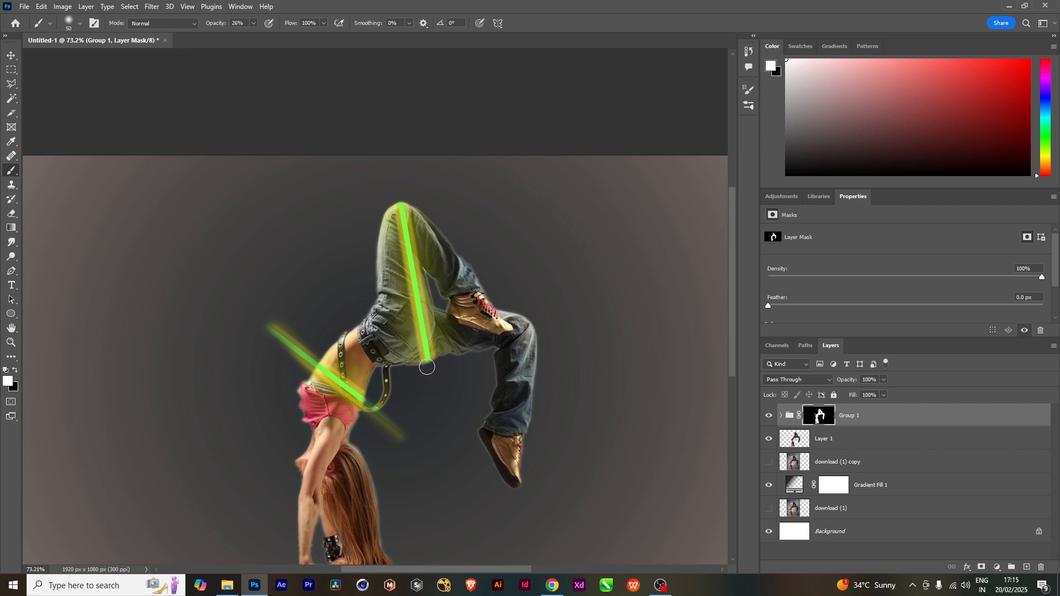
mouse_move(427, 367)
left_mouse_down()
mouse_move(410, 443)
mouse_move(432, 379)
left_mouse_up()
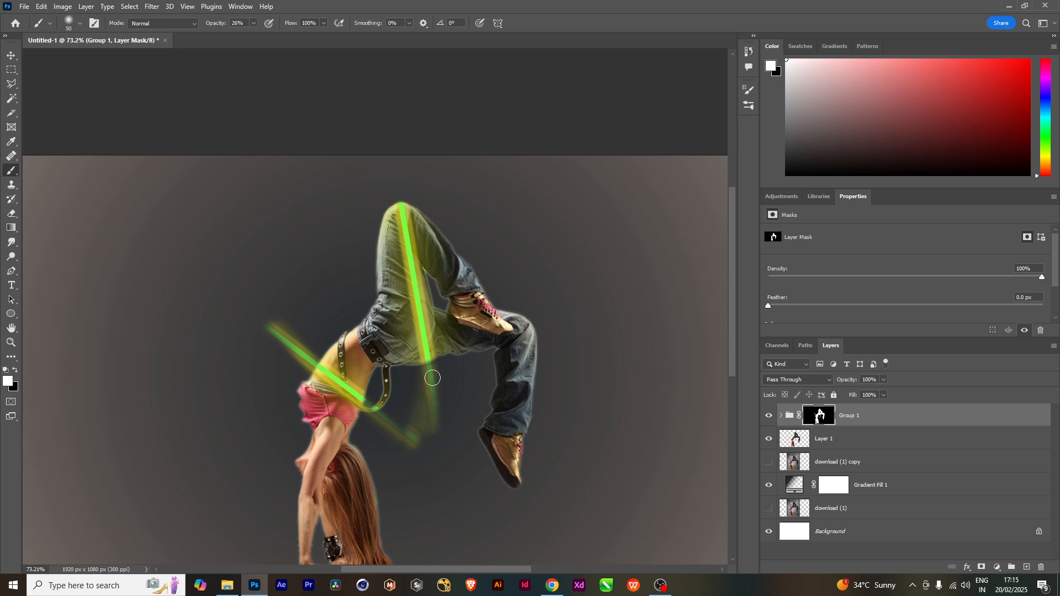
left_click_drag(411, 438, 421, 450)
mouse_move(370, 408)
left_mouse_down()
mouse_move(429, 453)
mouse_move(438, 402)
mouse_move(448, 469)
mouse_move(423, 443)
mouse_move(441, 462)
left_mouse_up()
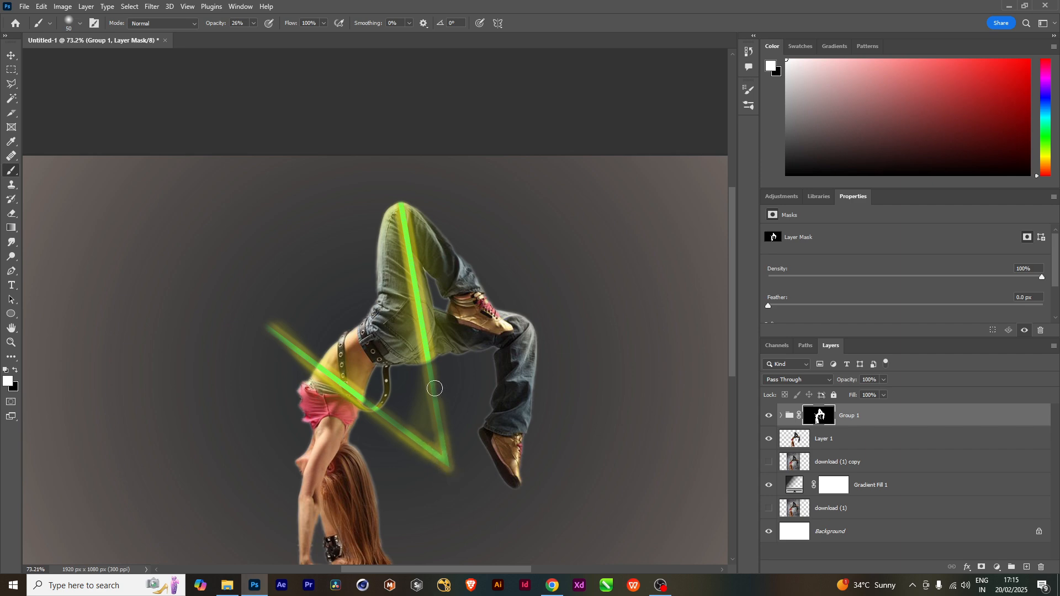
mouse_move(434, 388)
left_mouse_down()
mouse_move(447, 461)
mouse_move(368, 405)
left_mouse_up()
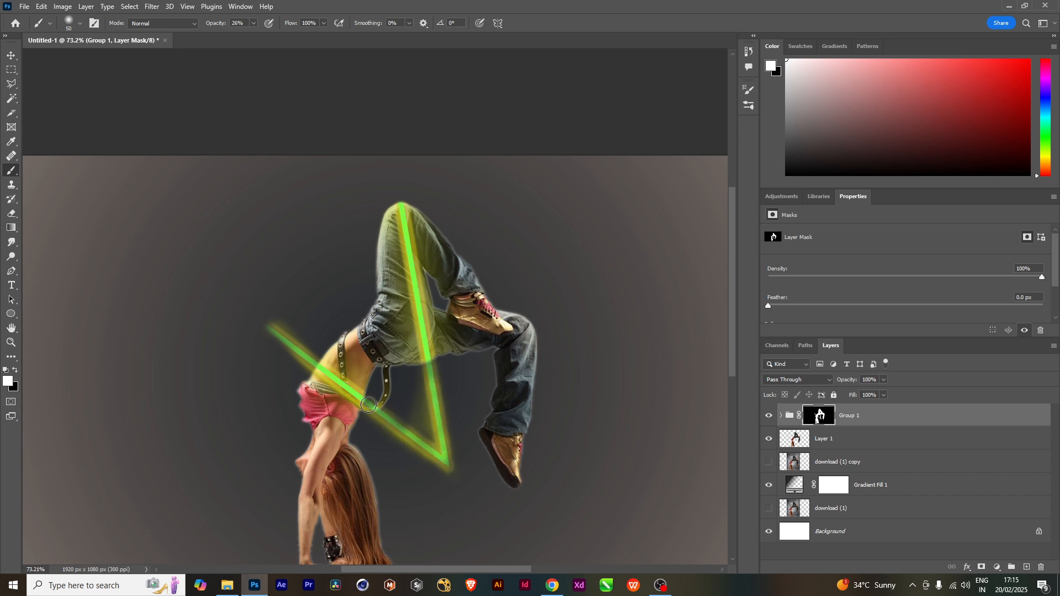
Paint white on the Group 1 mask to reveal the triangle's left and top corners, upper edge and remaining glow along the sides.
mouse_move(267, 319)
left_mouse_down()
mouse_move(309, 366)
mouse_move(246, 298)
mouse_move(305, 378)
mouse_move(270, 318)
mouse_move(250, 308)
mouse_move(281, 340)
mouse_move(255, 288)
mouse_move(252, 299)
mouse_move(403, 208)
mouse_move(280, 268)
mouse_move(343, 235)
mouse_move(229, 309)
mouse_move(386, 208)
mouse_move(172, 320)
mouse_move(398, 209)
mouse_move(392, 195)
mouse_move(251, 288)
mouse_move(359, 205)
mouse_move(397, 188)
mouse_move(218, 299)
mouse_move(235, 300)
mouse_move(277, 350)
mouse_move(241, 316)
mouse_move(303, 366)
mouse_move(236, 317)
mouse_move(377, 417)
mouse_move(326, 378)
mouse_move(410, 468)
mouse_move(369, 414)
mouse_move(445, 466)
left_mouse_up()
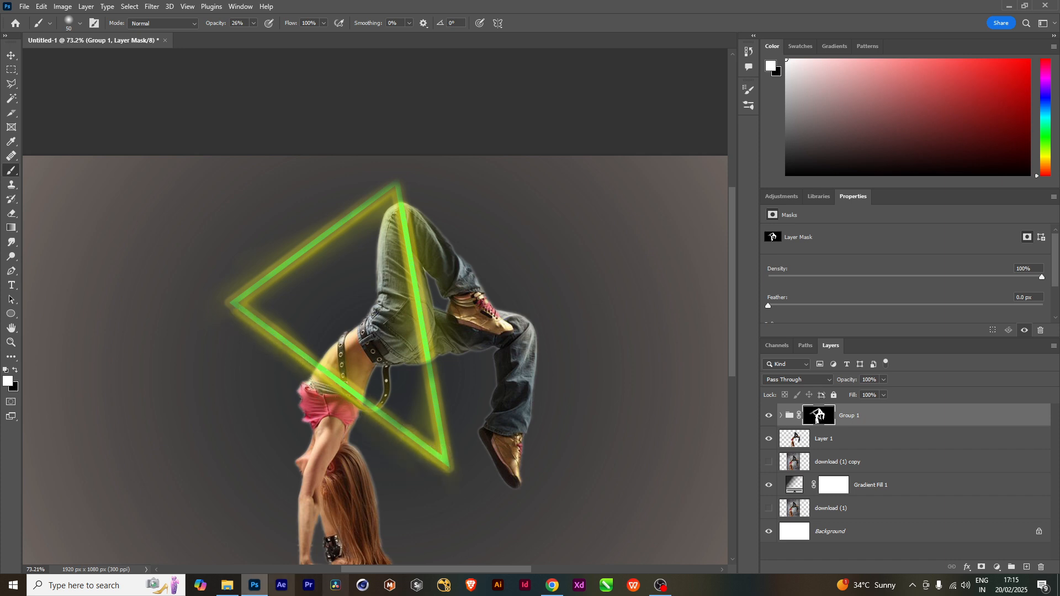
left_click_drag(424, 324, 425, 385)
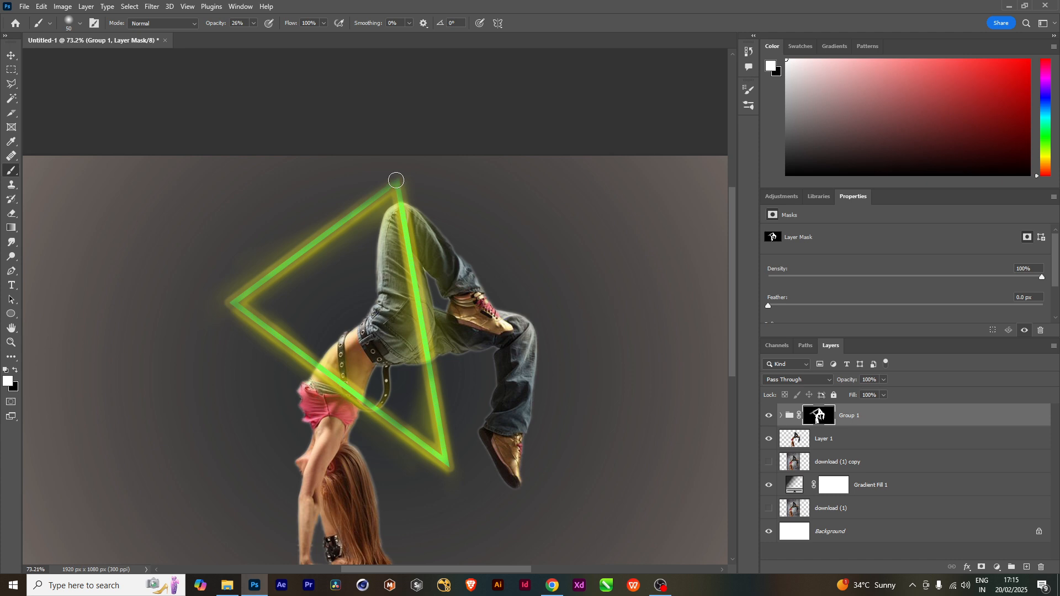
mouse_move(396, 180)
left_mouse_down()
mouse_move(229, 303)
mouse_move(454, 470)
left_mouse_up()
scroll(457, 470, "down", 2)
left_click_drag(432, 508, 422, 468)
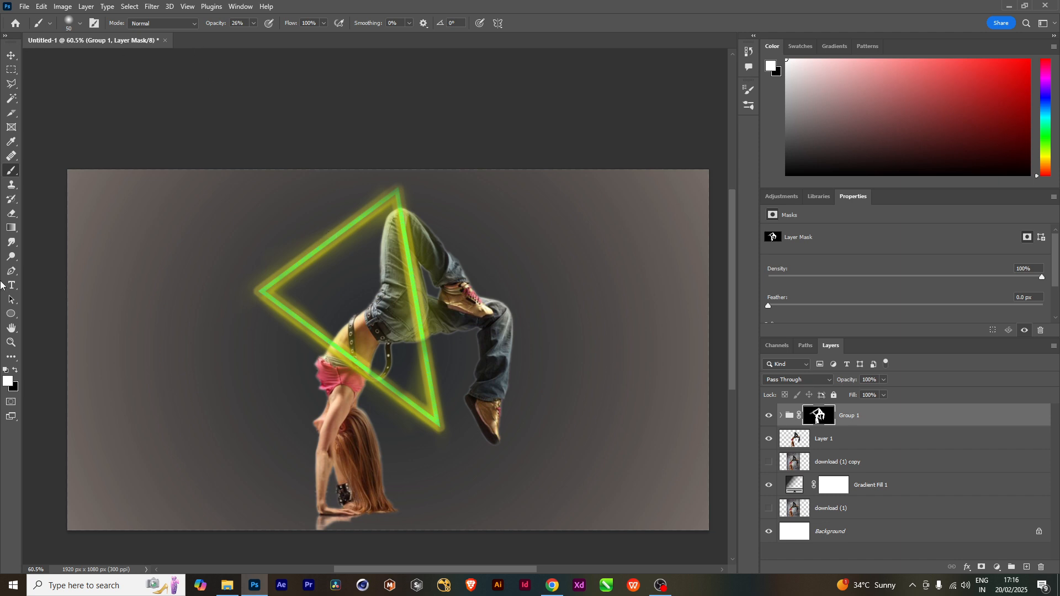
Keep Group 1 on Pass Through and set the blend mode of Shape 2 inside it to Linear Dodge (Add).
left_click(806, 379)
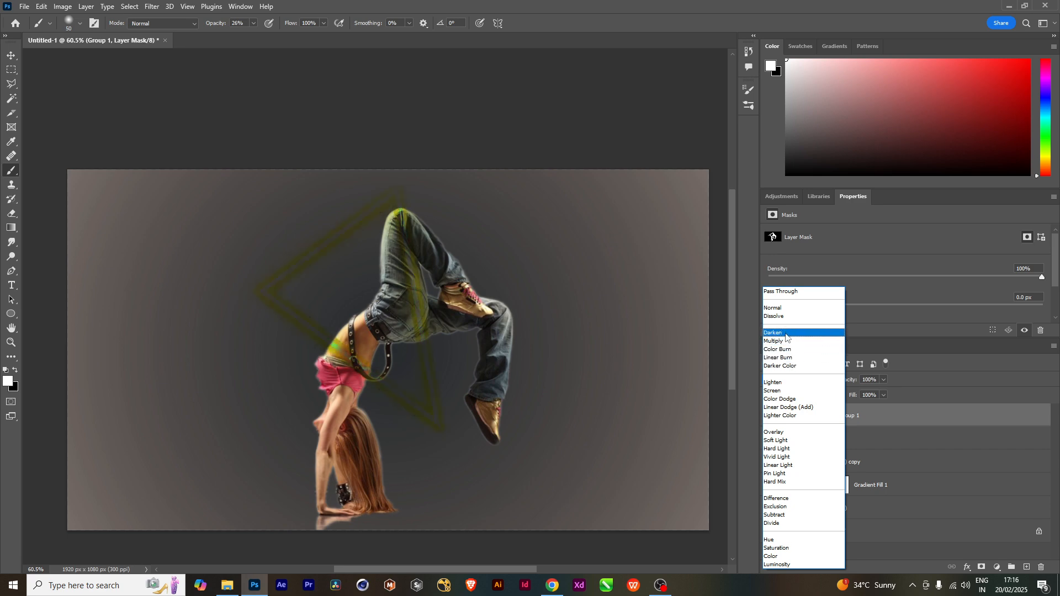
left_click(776, 292)
left_click(834, 445)
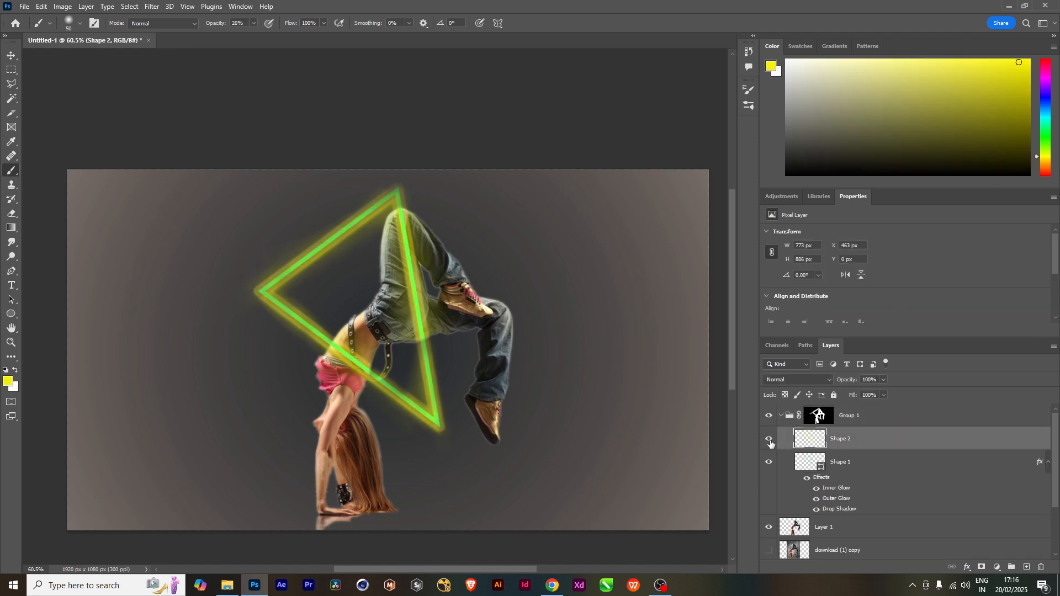
left_click(798, 379)
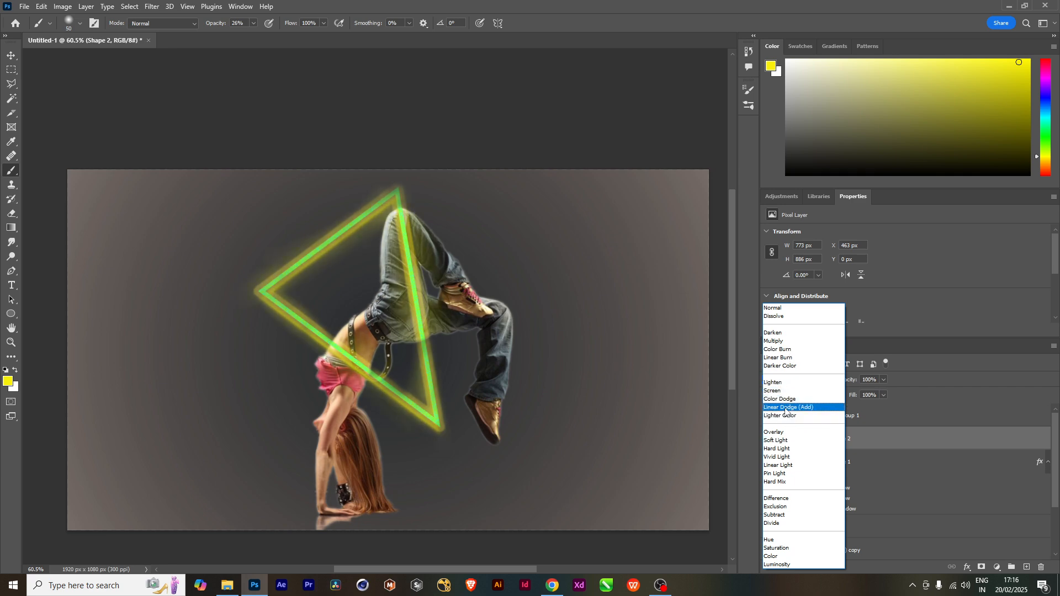
left_click(788, 407)
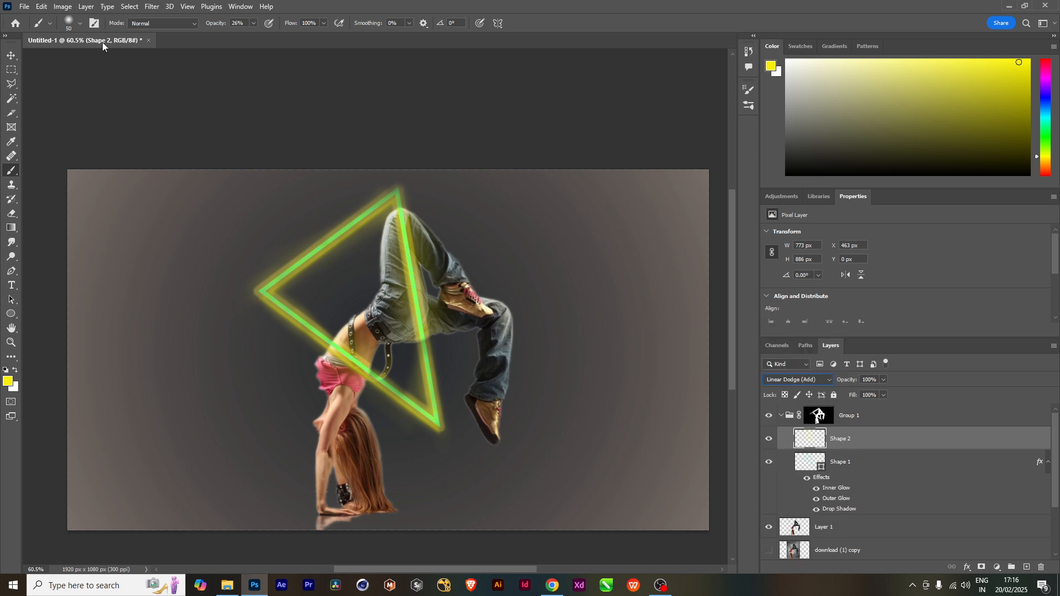
Apply a Gaussian Blur with a 24.9 px radius to the Shape 2 layer.
left_click(153, 7)
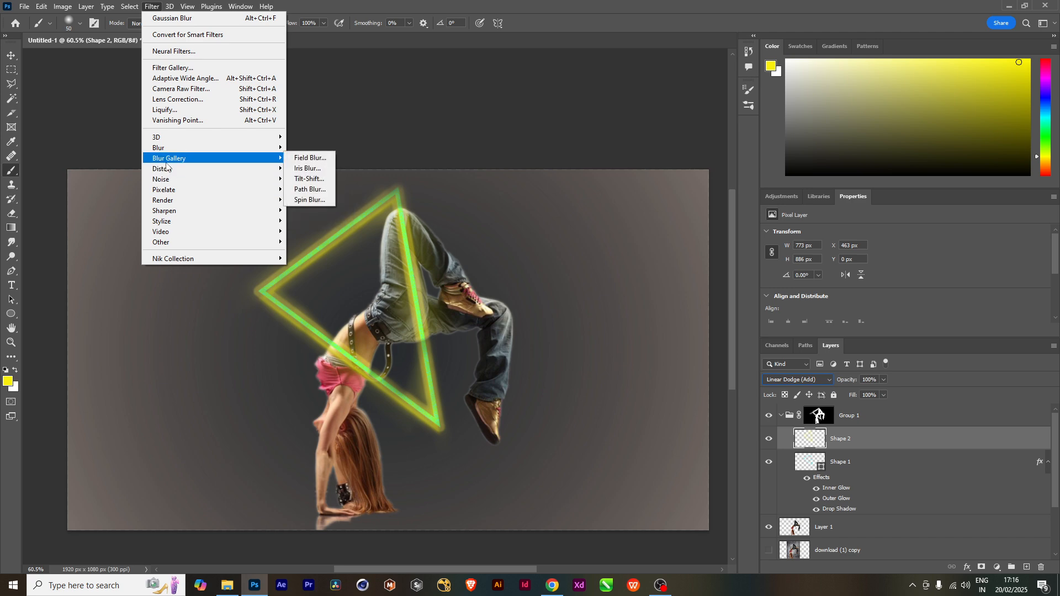
mouse_move(166, 148)
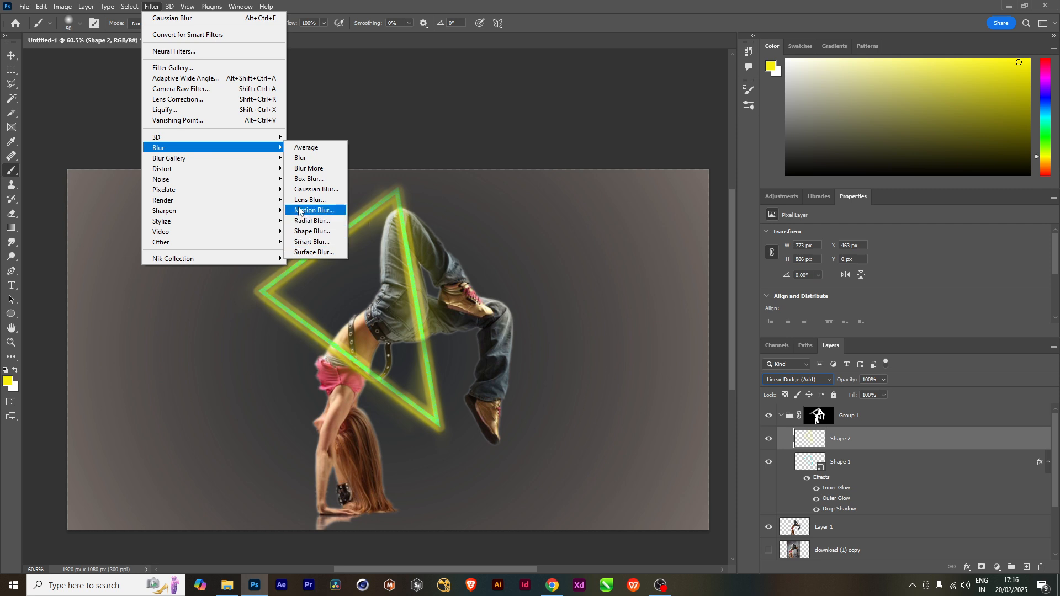
left_click(316, 189)
mouse_move(592, 284)
left_mouse_down()
mouse_move(601, 284)
mouse_move(588, 283)
left_mouse_up()
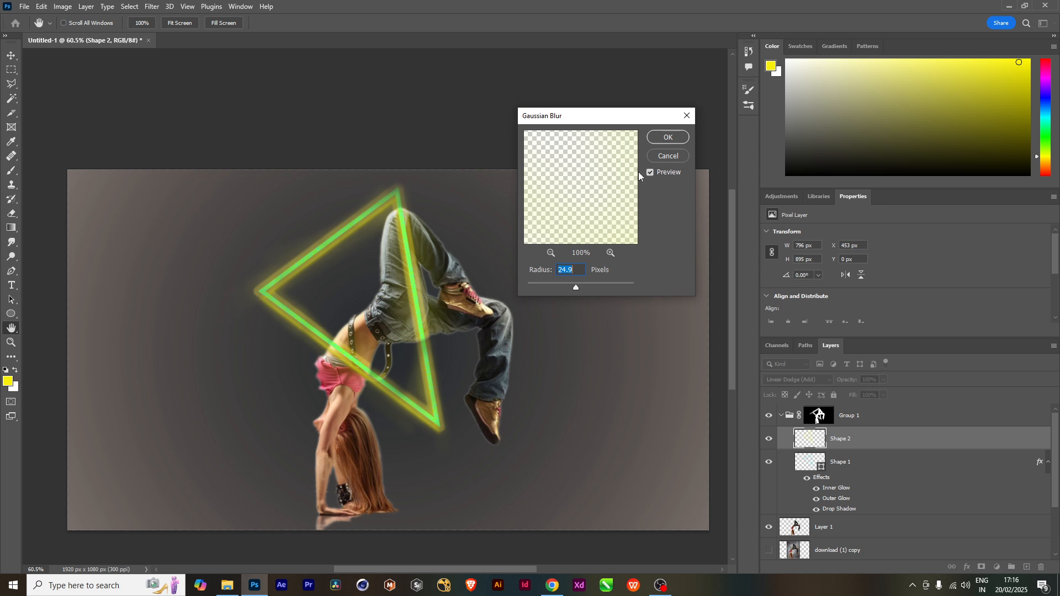
left_click(668, 137)
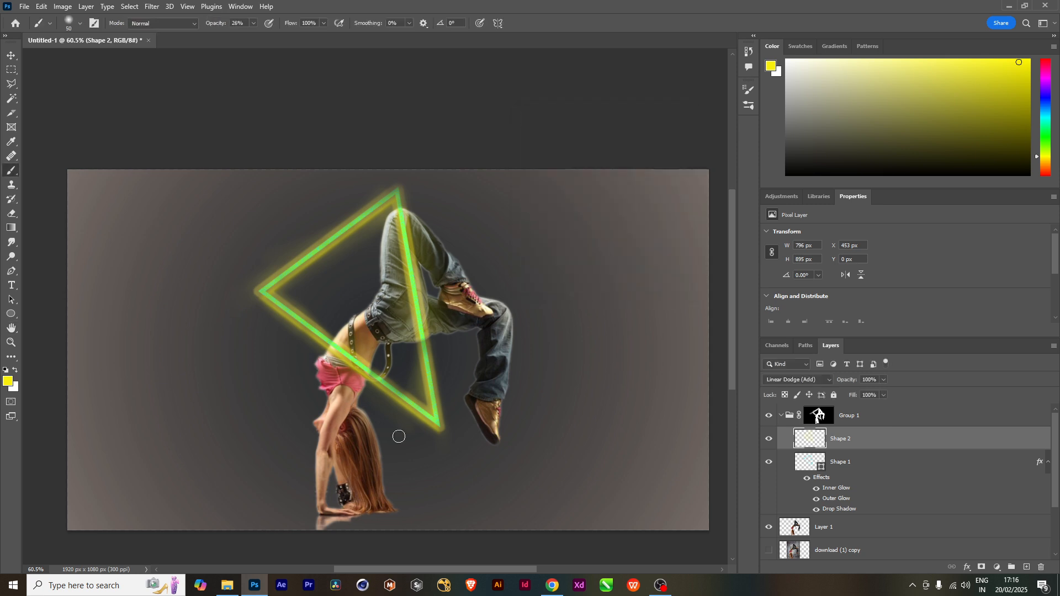
scroll(398, 437, "up", 2)
scroll(398, 437, "down", 3)
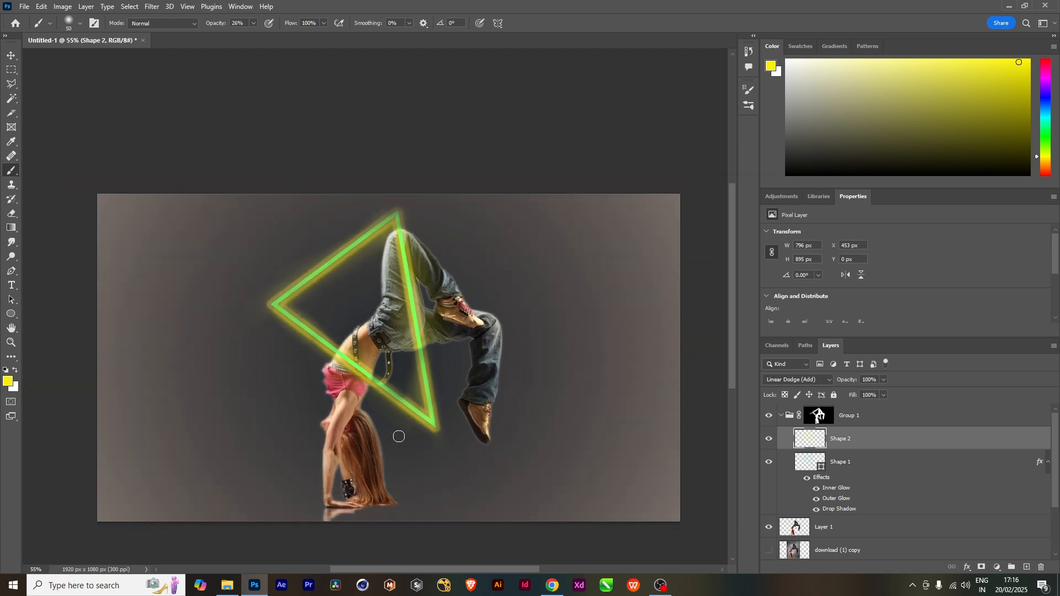
left_click_drag(495, 469, 504, 482)
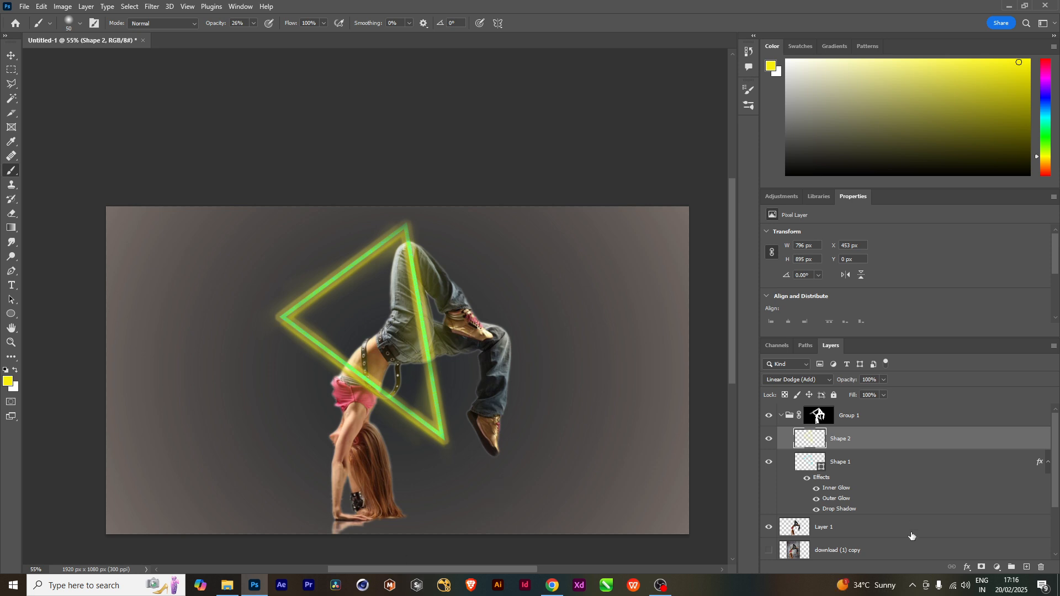
Scale Group 1 with its mask to 117.20% and move it slightly down so the triangle frames more of the dancer.
left_click(819, 416)
left_click(781, 415)
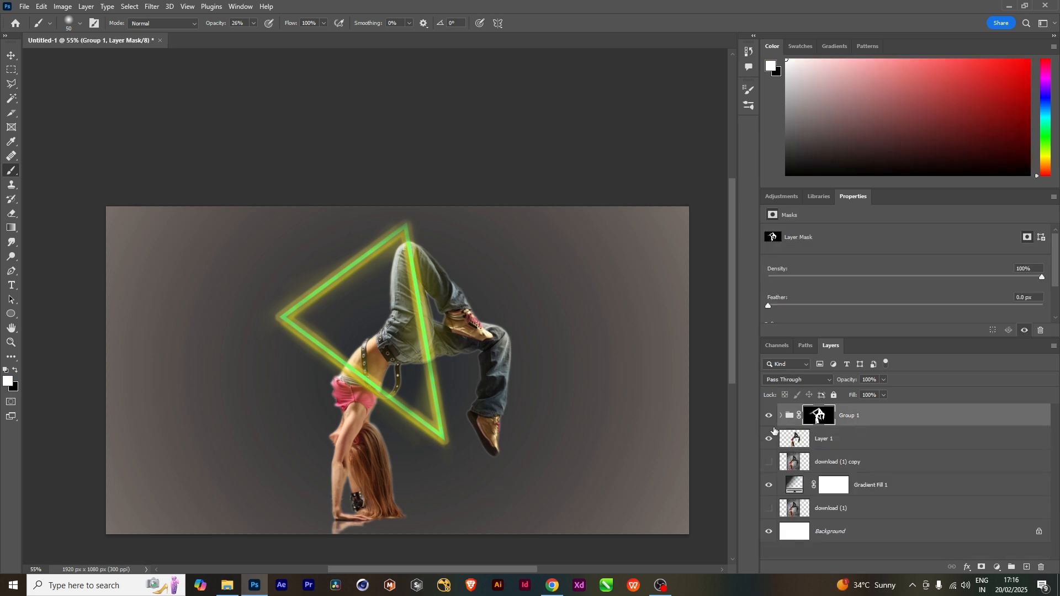
key("ctrl+t")
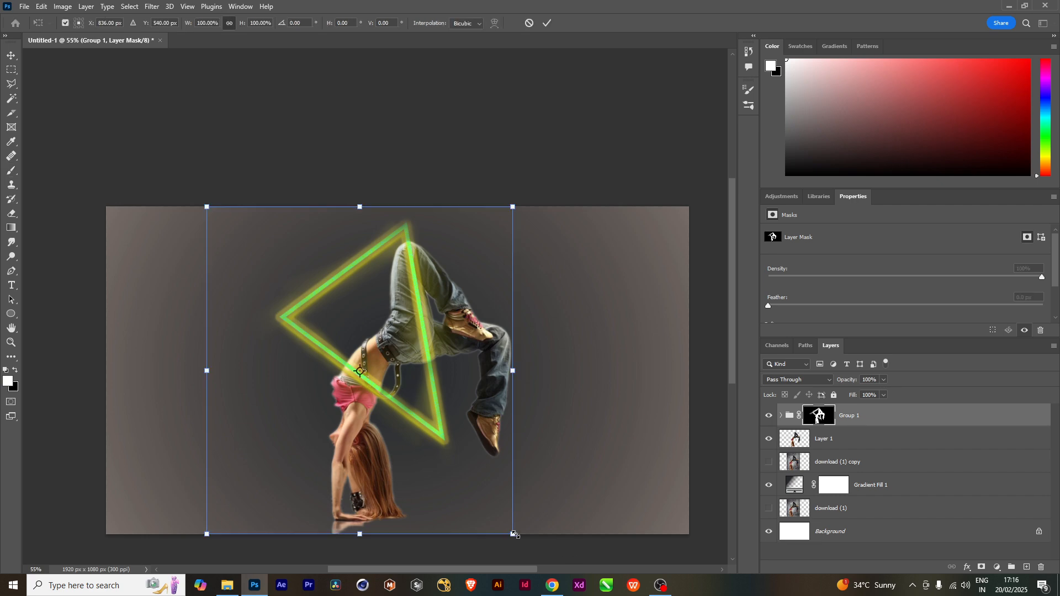
left_click_drag(513, 534, 540, 562)
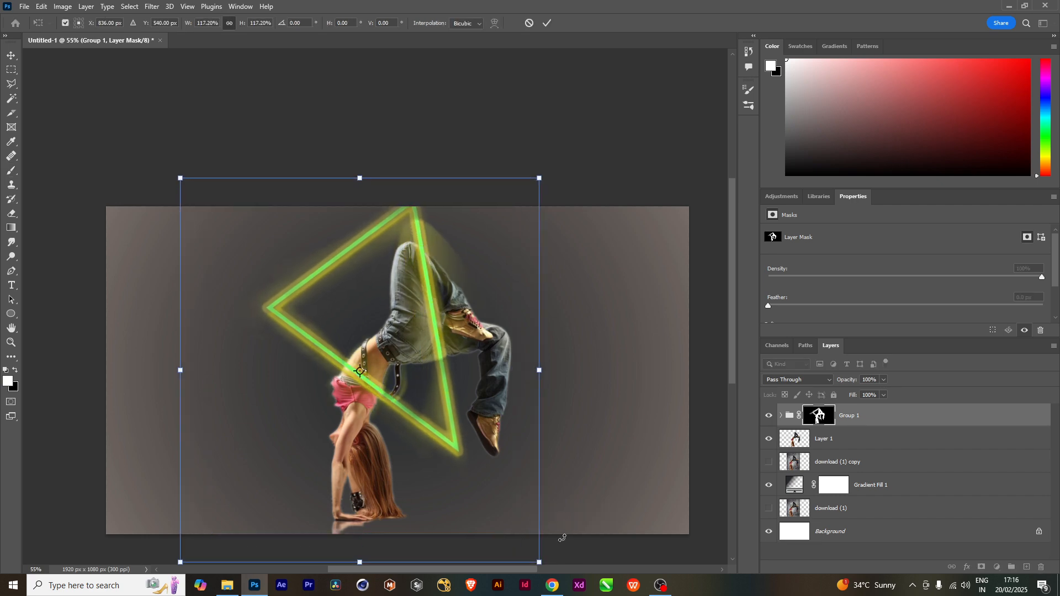
left_click_drag(452, 416, 456, 438)
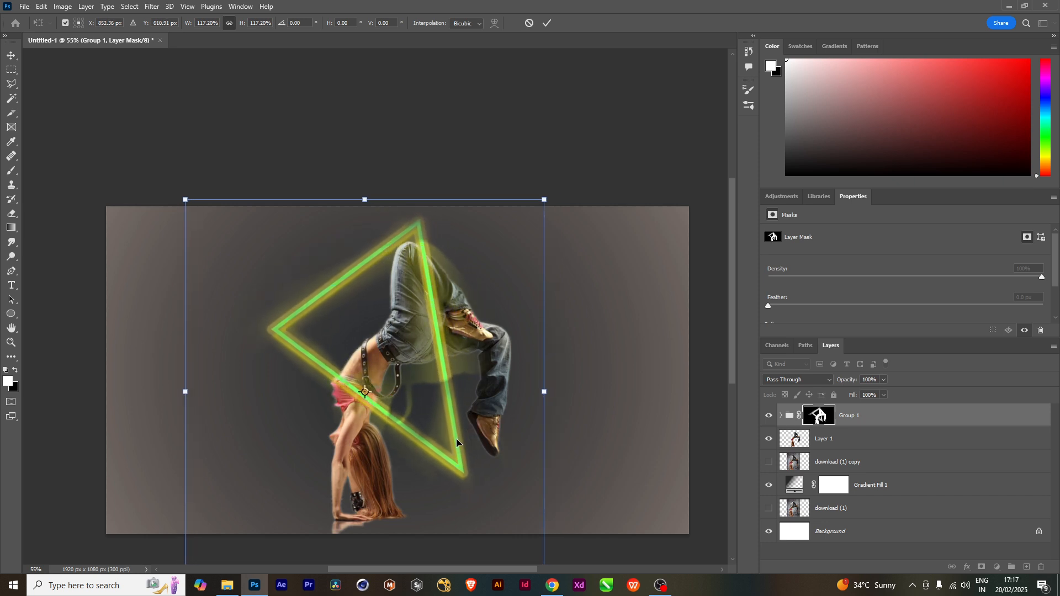
key("Return")
key("b")
scroll(456, 440, "down", 2)
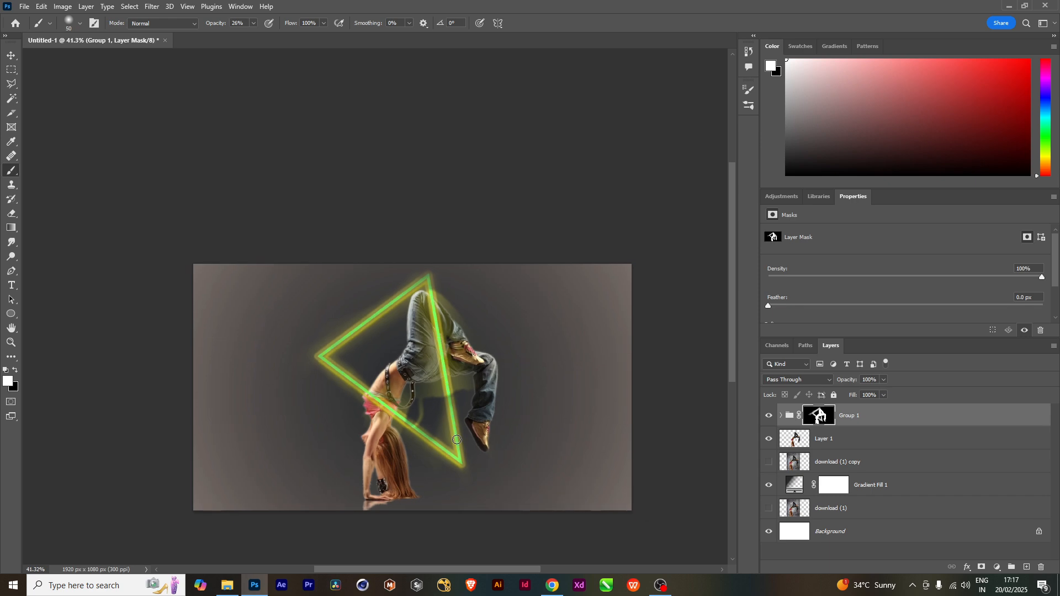
Compare the triangle's glow with and without the Shape 1 effects and the Shape 2 layer inside Group 1.
left_click_drag(457, 441, 452, 396)
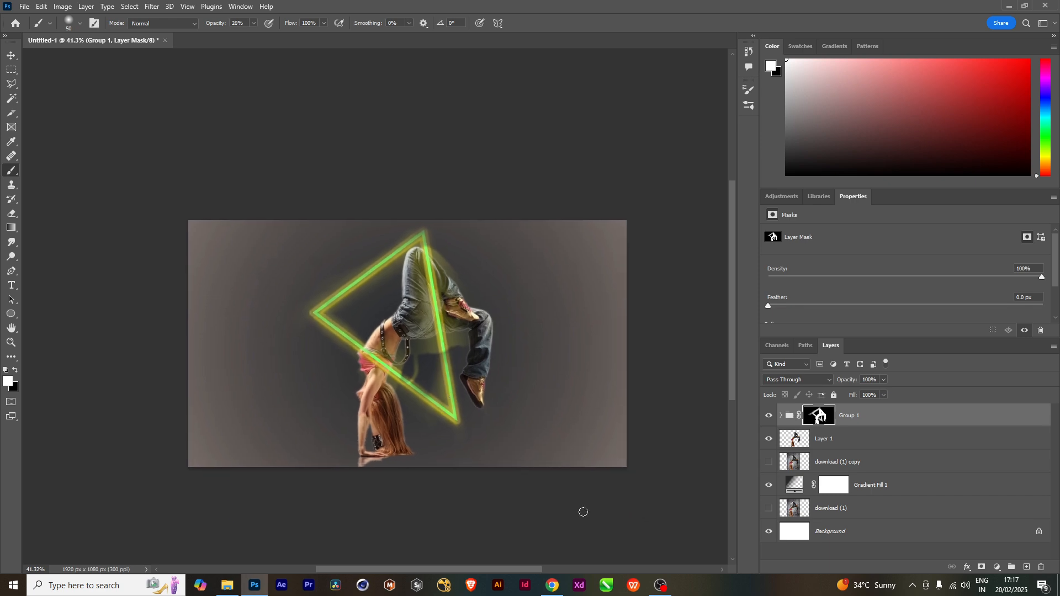
scroll(431, 328, "up", 2)
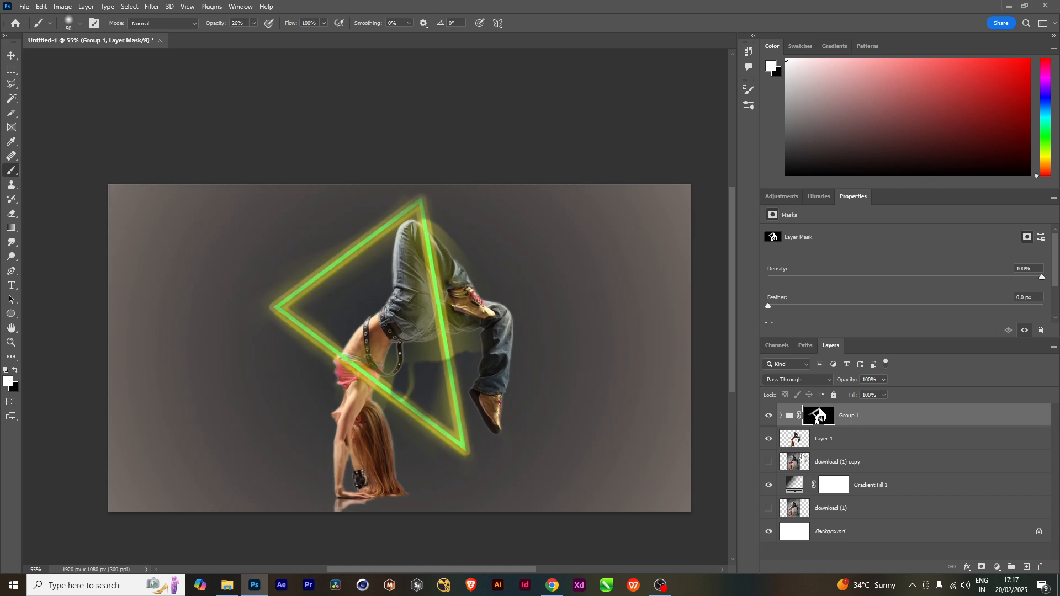
left_click(779, 421)
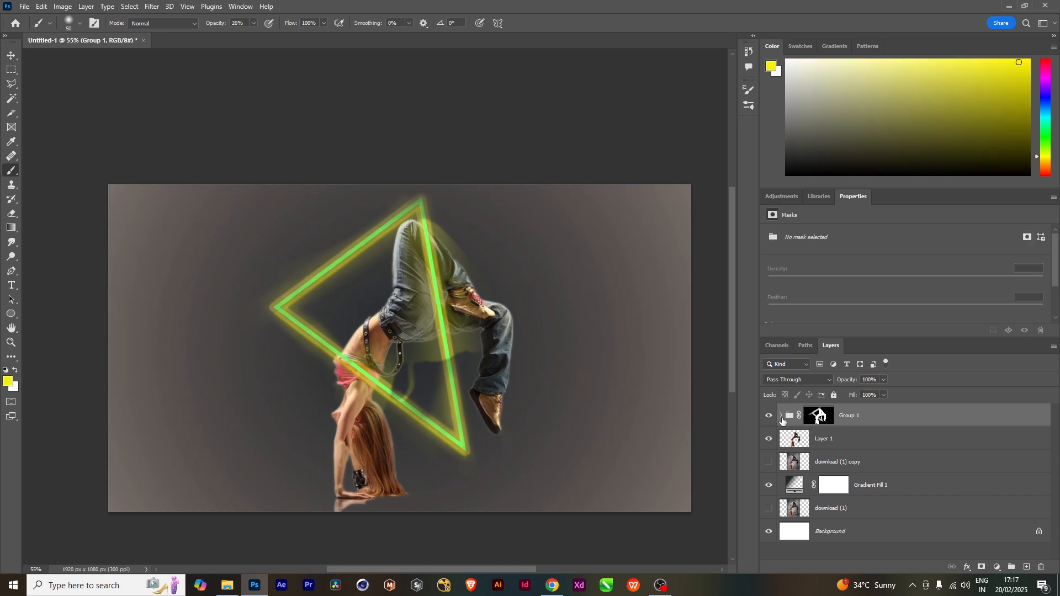
left_click(781, 417)
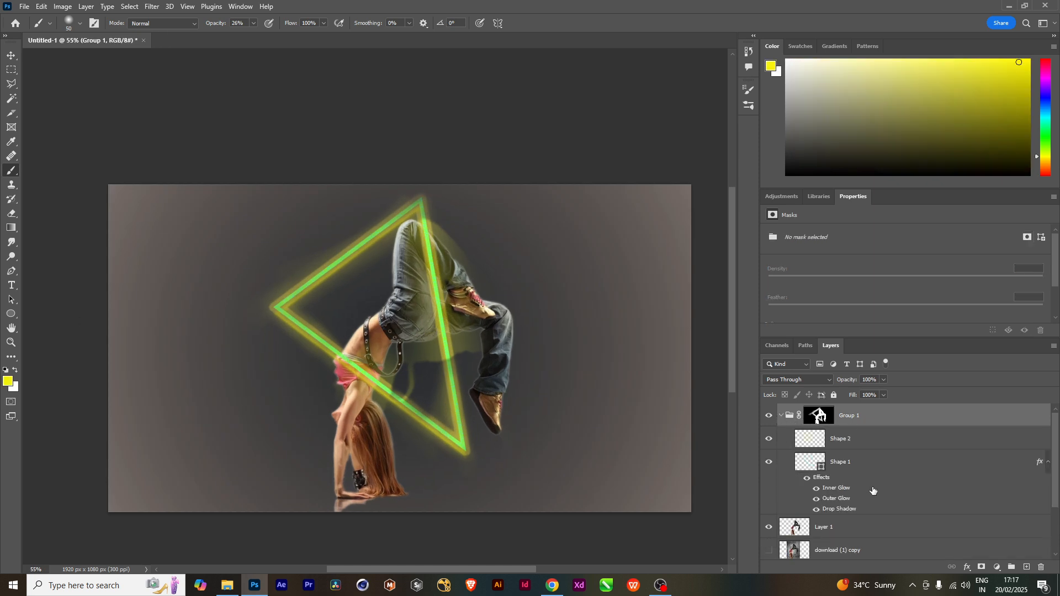
left_click(809, 479)
left_click(809, 478)
left_click(809, 478)
left_click(809, 479)
left_click(844, 445)
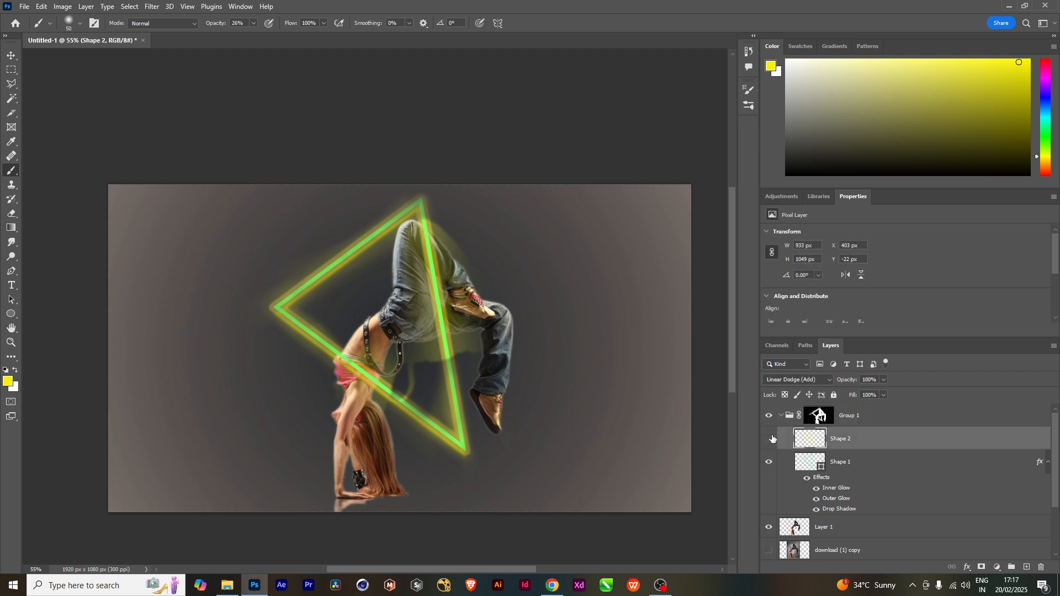
left_click(769, 439)
left_click(769, 439)
left_click(154, 7)
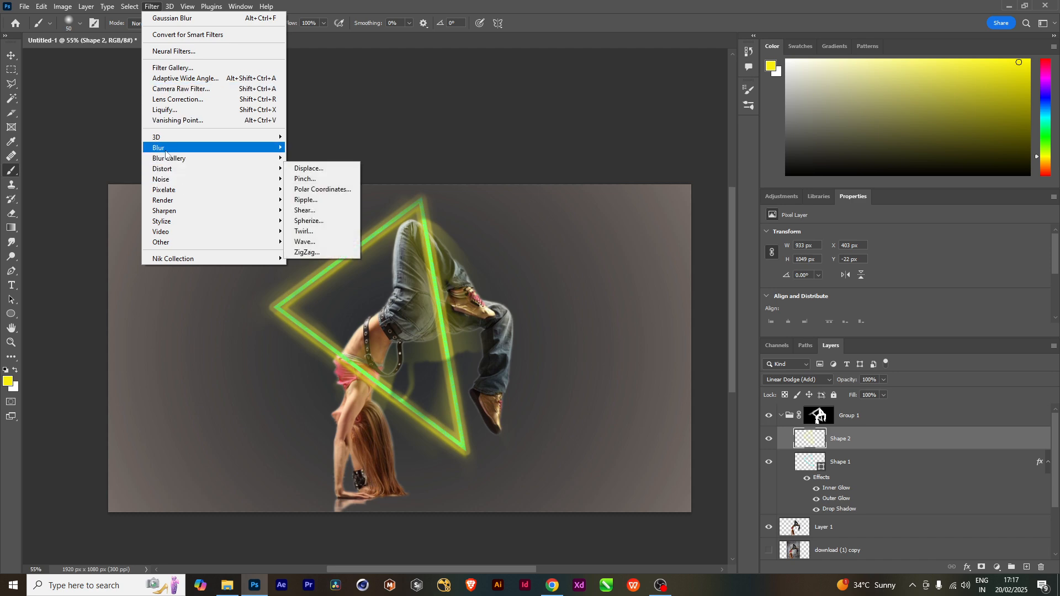
mouse_move(166, 148)
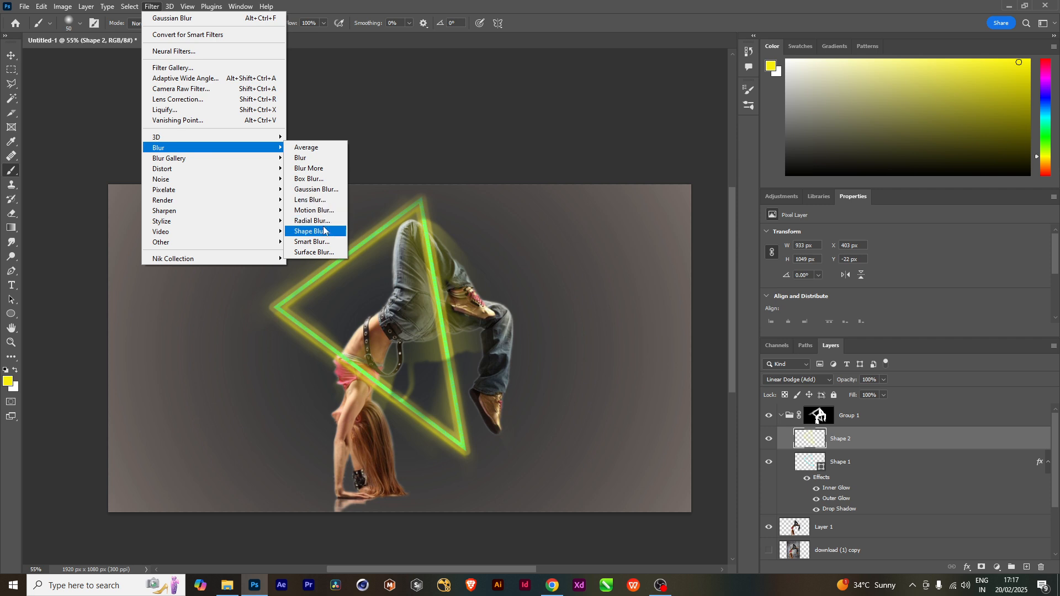
left_click(321, 210)
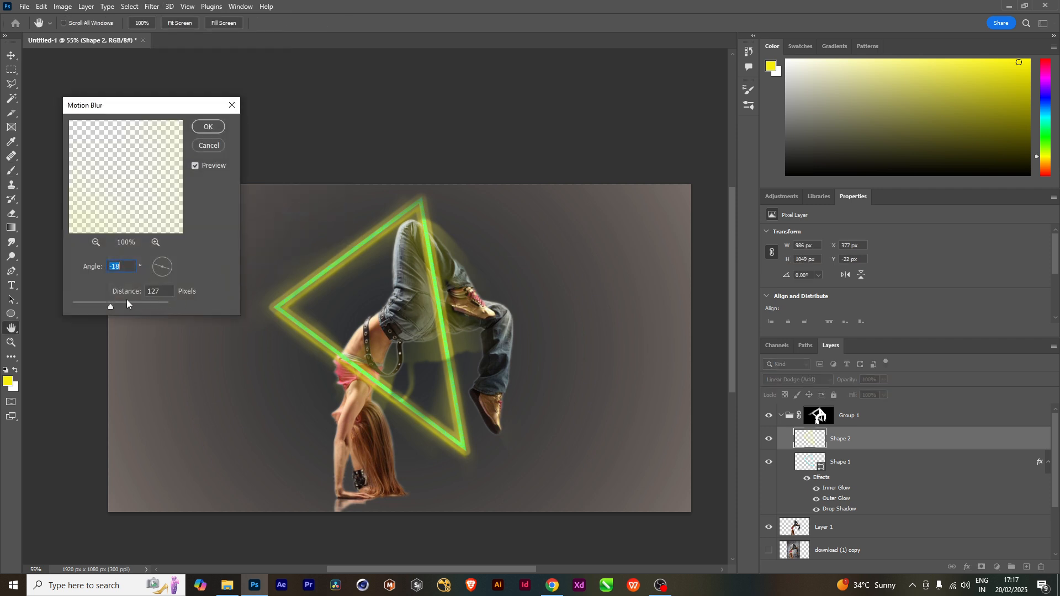
left_click(120, 302)
mouse_move(129, 303)
left_mouse_down()
mouse_move(74, 306)
mouse_move(134, 303)
left_mouse_up()
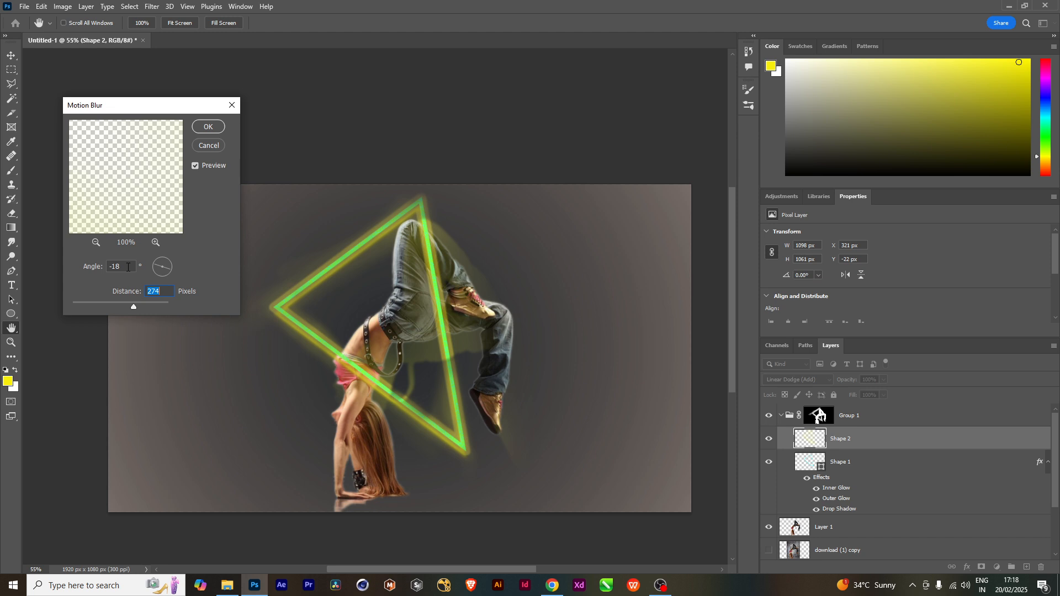
left_click(105, 307)
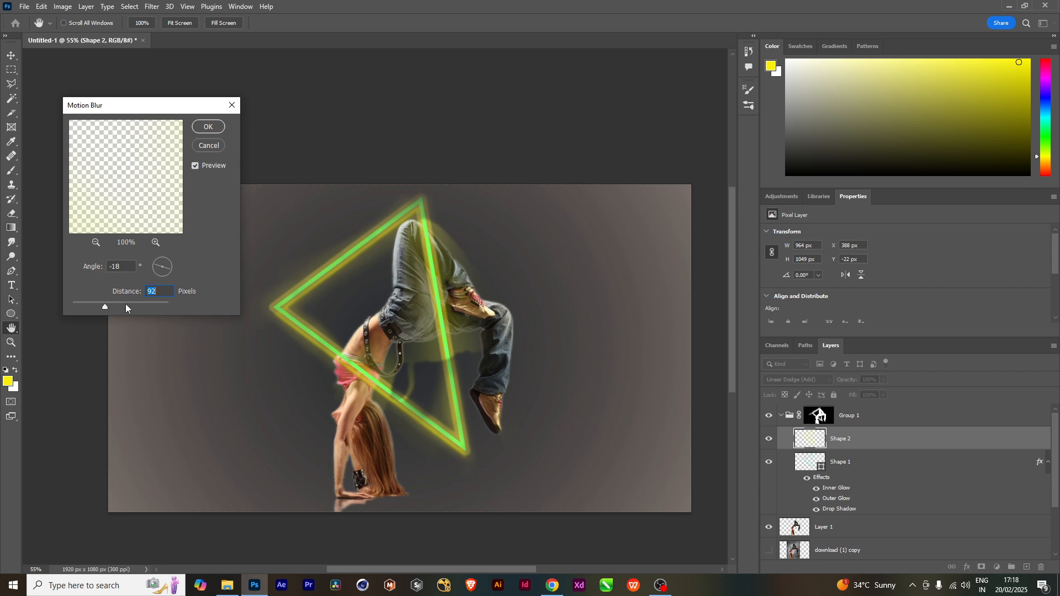
left_click(126, 307)
left_click(143, 306)
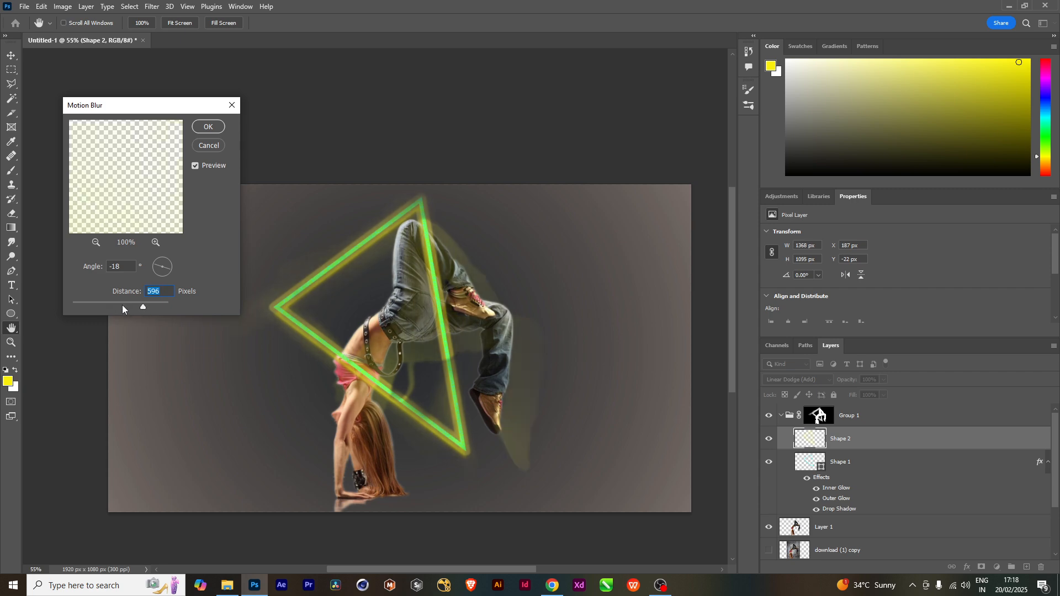
left_click_drag(107, 307, 85, 307)
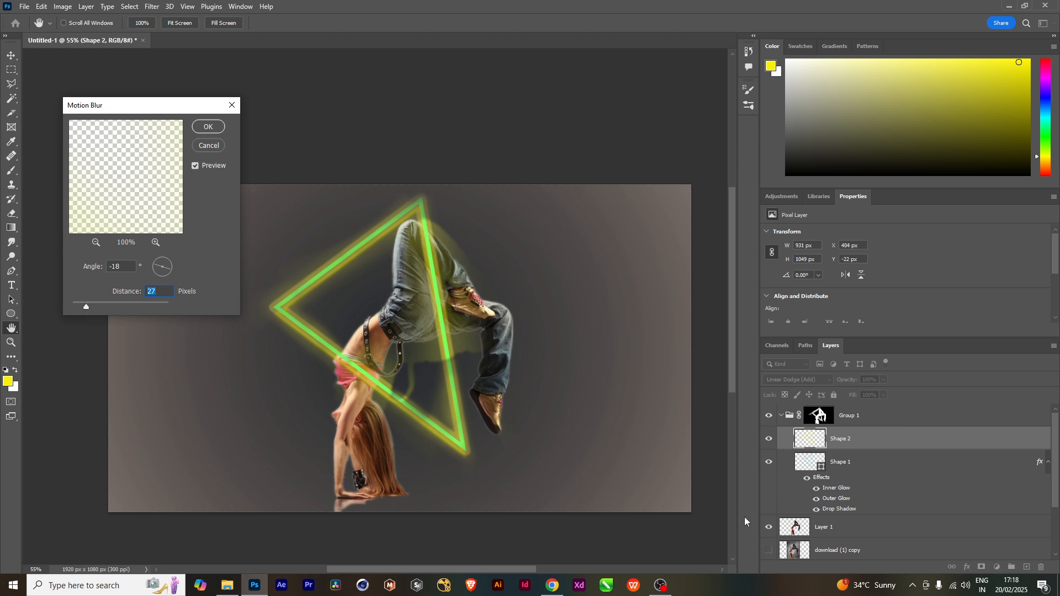
left_click(232, 105)
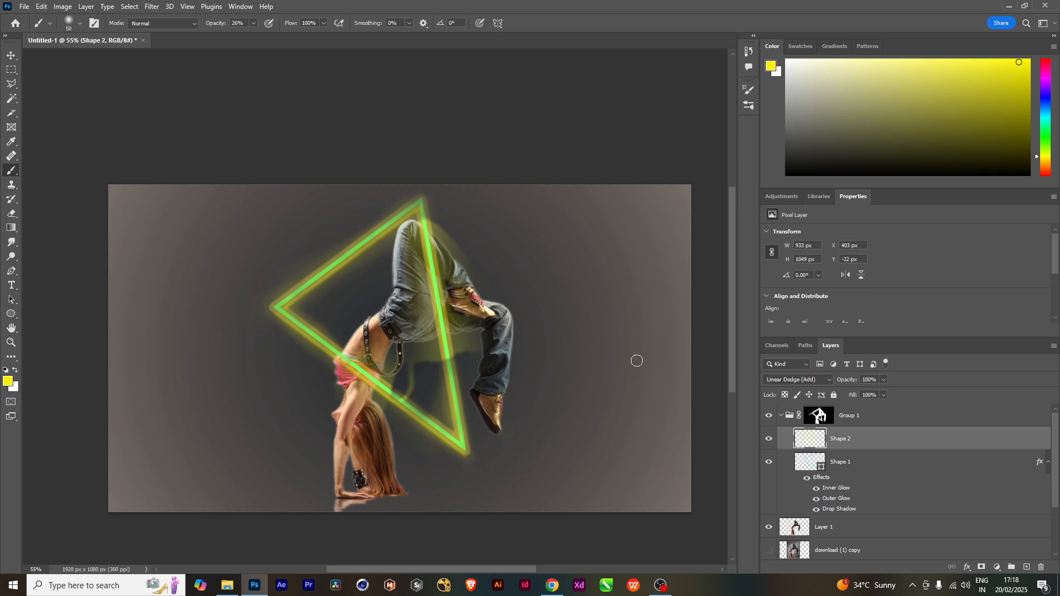
Check the blurred Shape 2 layer's contribution to the glow and delete that layer from Group 1.
left_click(769, 439)
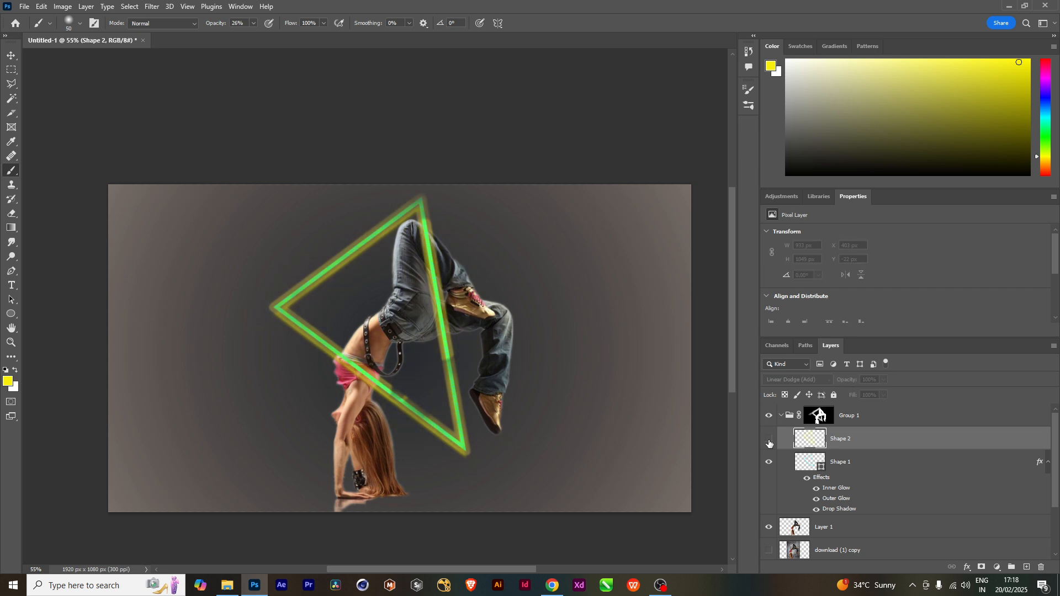
left_click(768, 439)
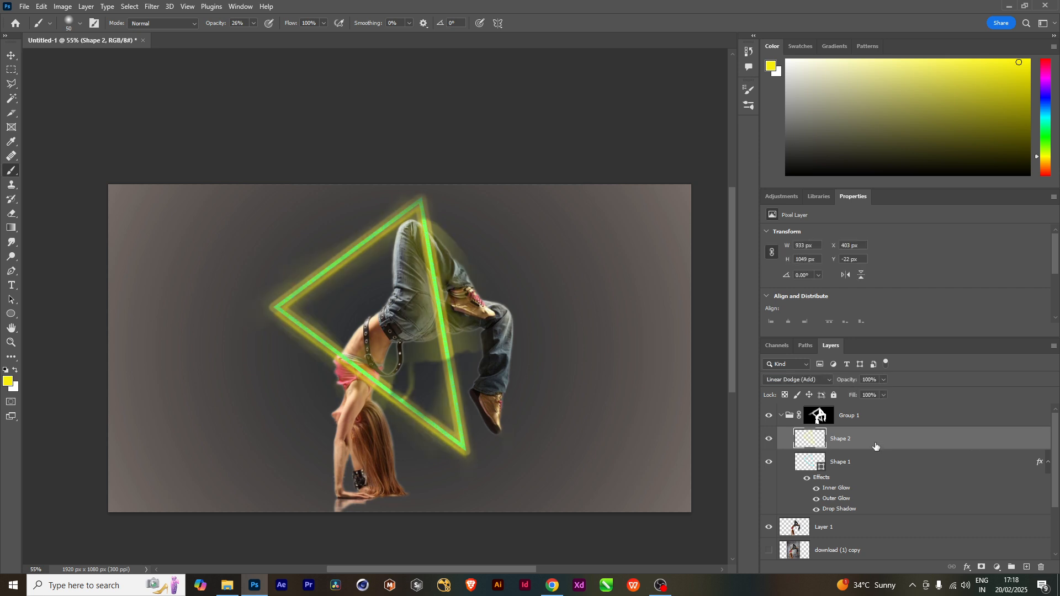
key("Delete")
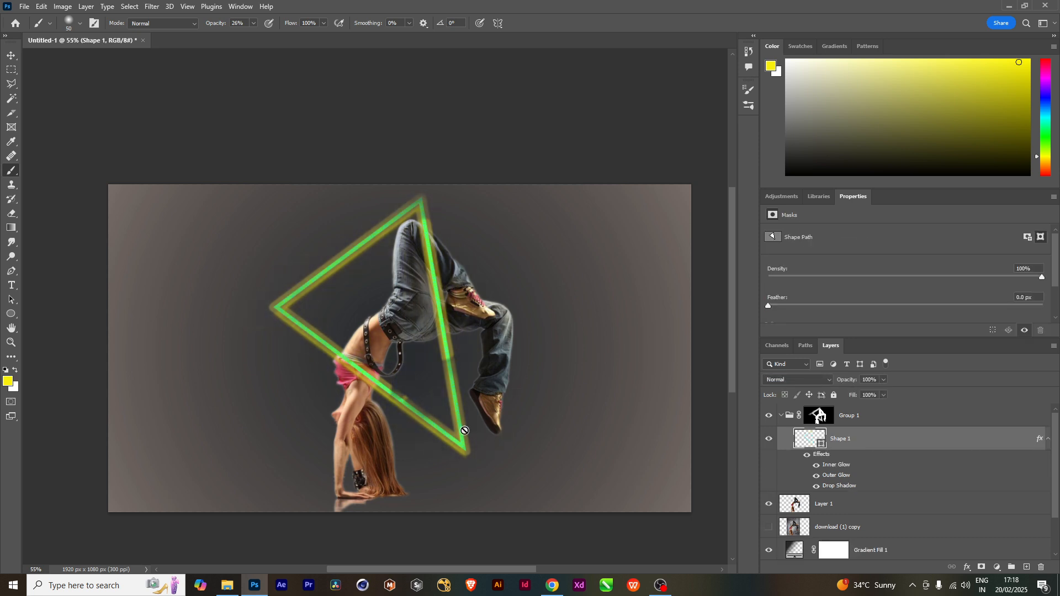
Add a new layer above Shape 1 and trace the triangle as a closed Pen shape with a yellow 102.93 px stroke and no fill.
key("ctrl+shift+n")
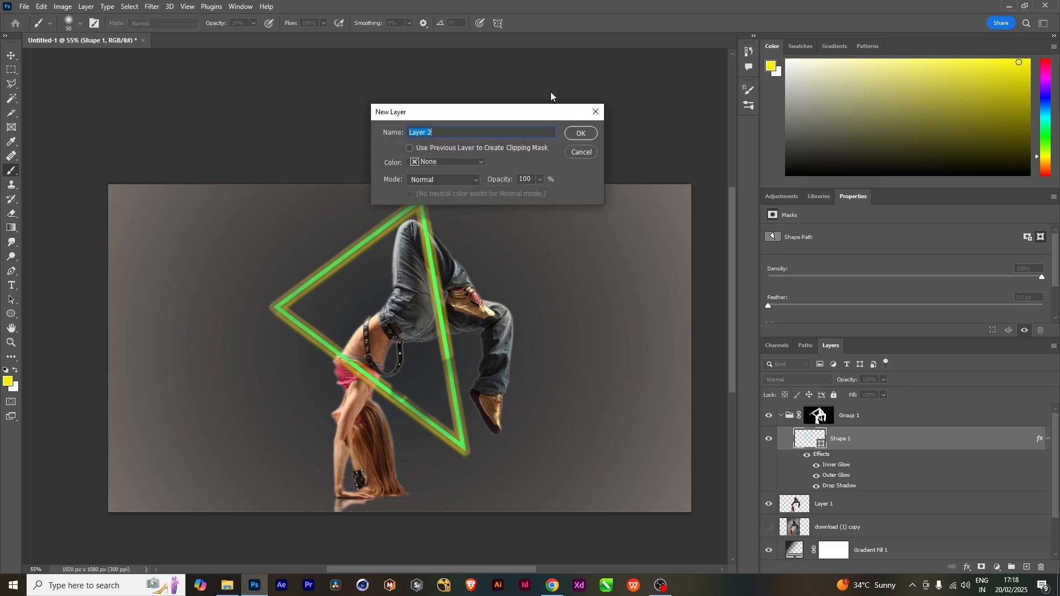
left_click(579, 134)
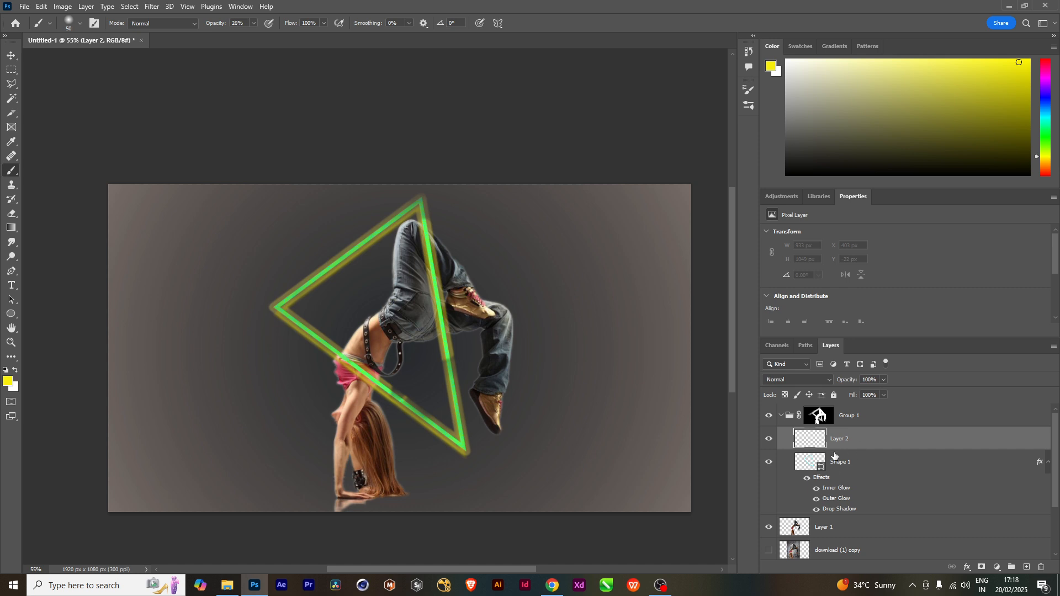
key("p")
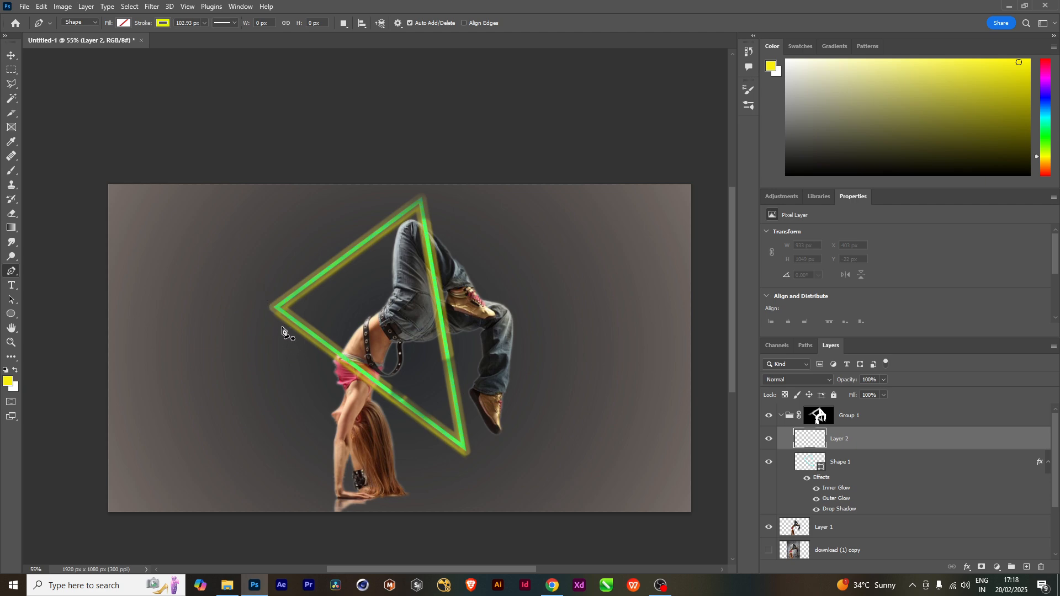
left_click(278, 307)
left_click(463, 445)
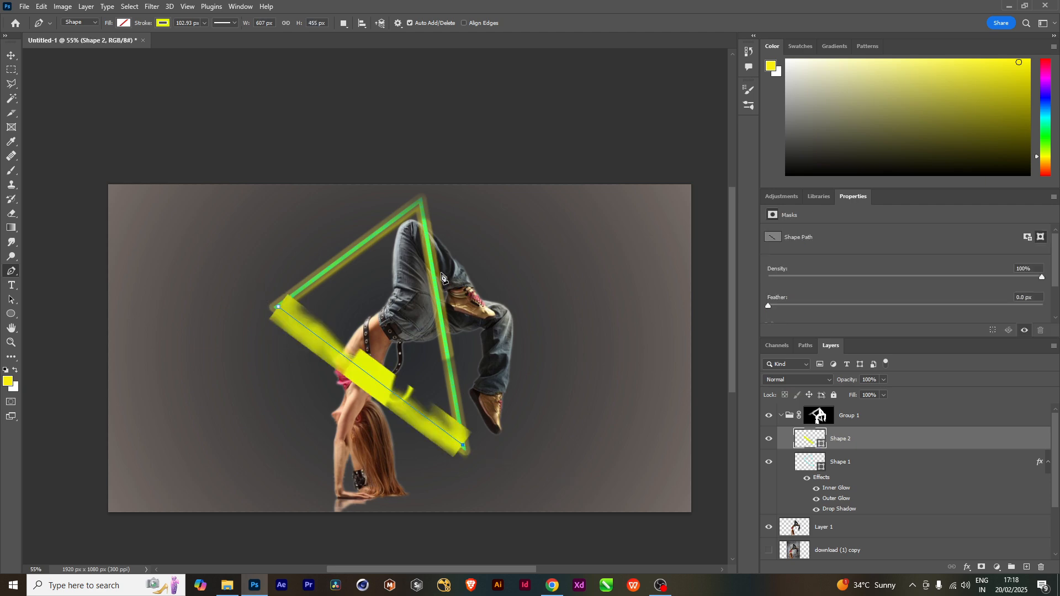
left_click(423, 204)
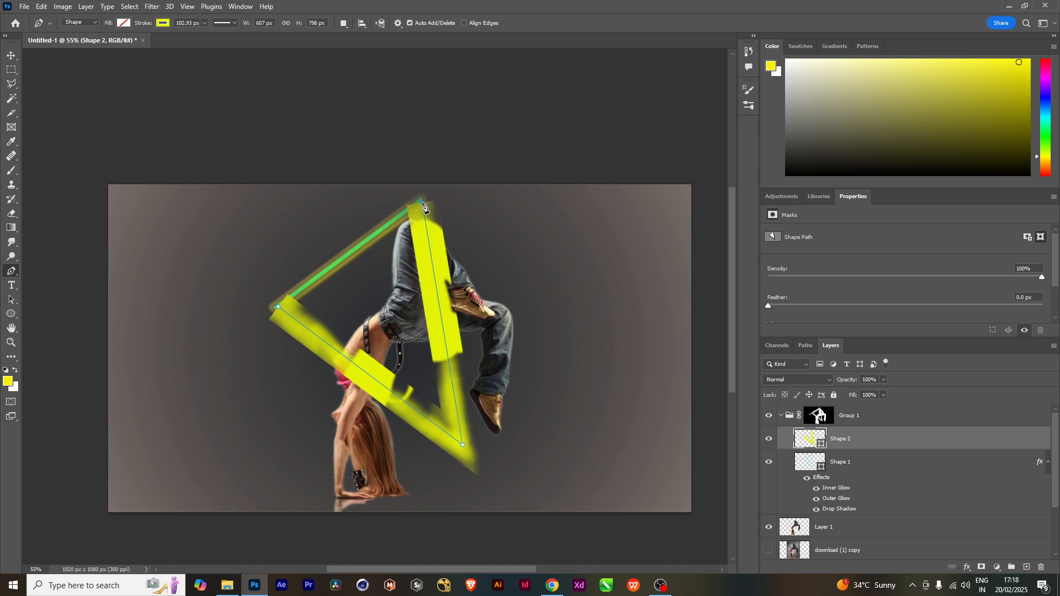
left_click(278, 308)
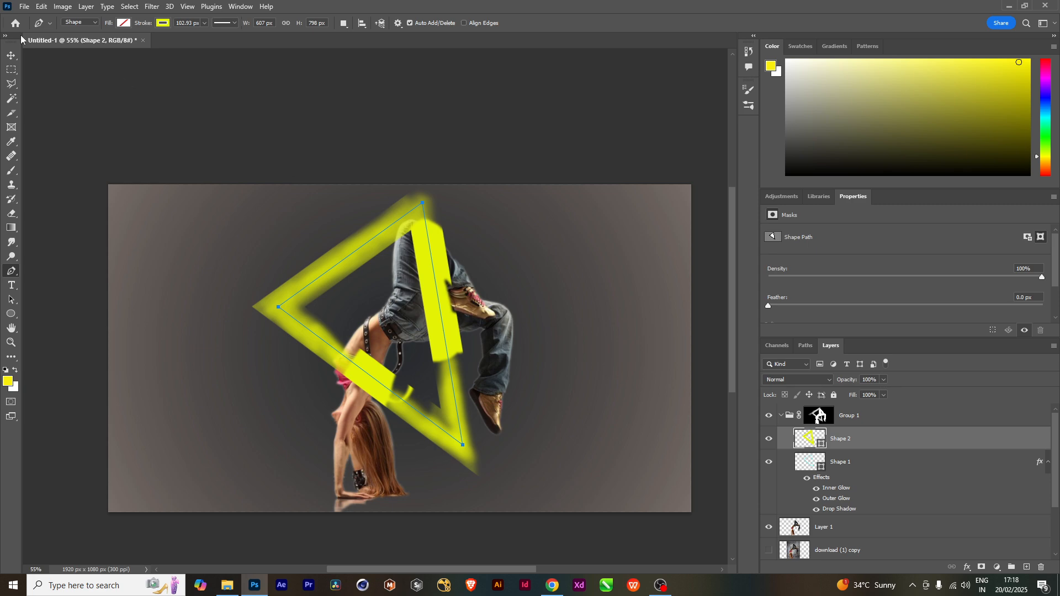
Rasterize the new yellow triangle and apply a Gaussian Blur with a 153.2 px radius.
left_click(150, 6)
mouse_move(210, 148)
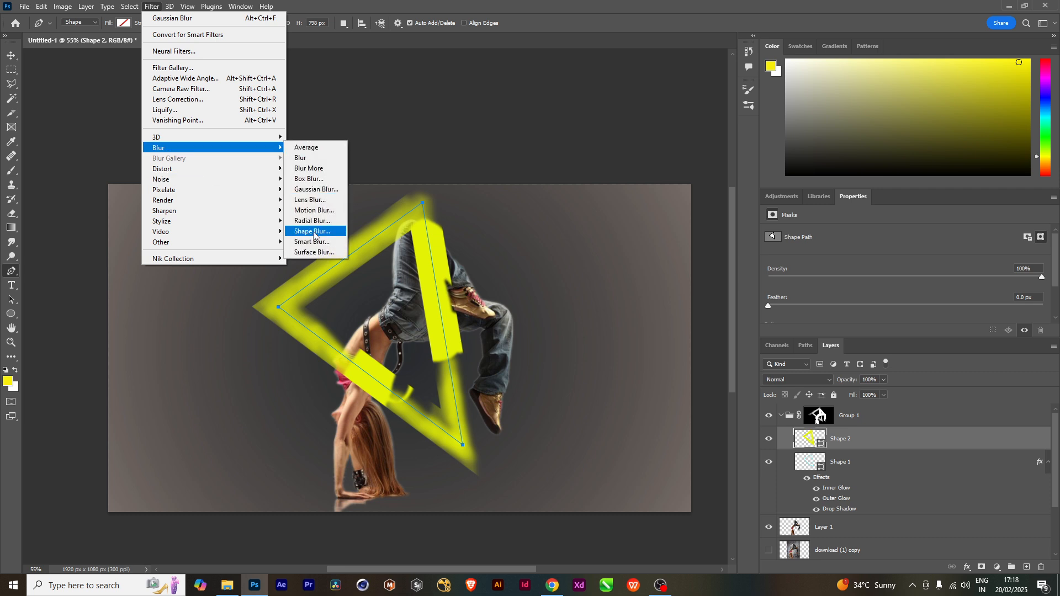
left_click(316, 189)
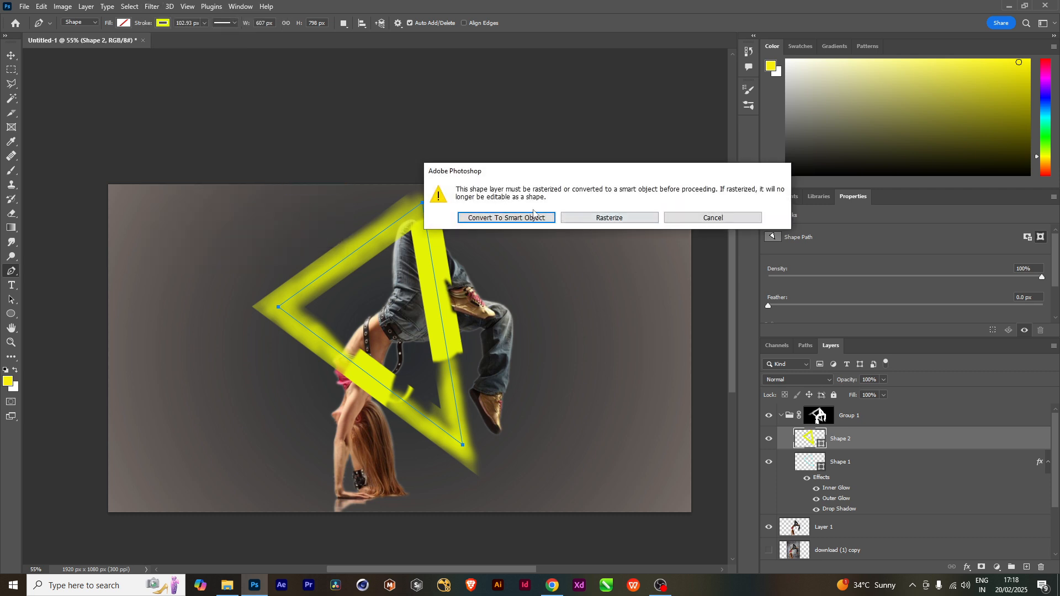
left_click(636, 218)
left_click_drag(615, 282, 605, 283)
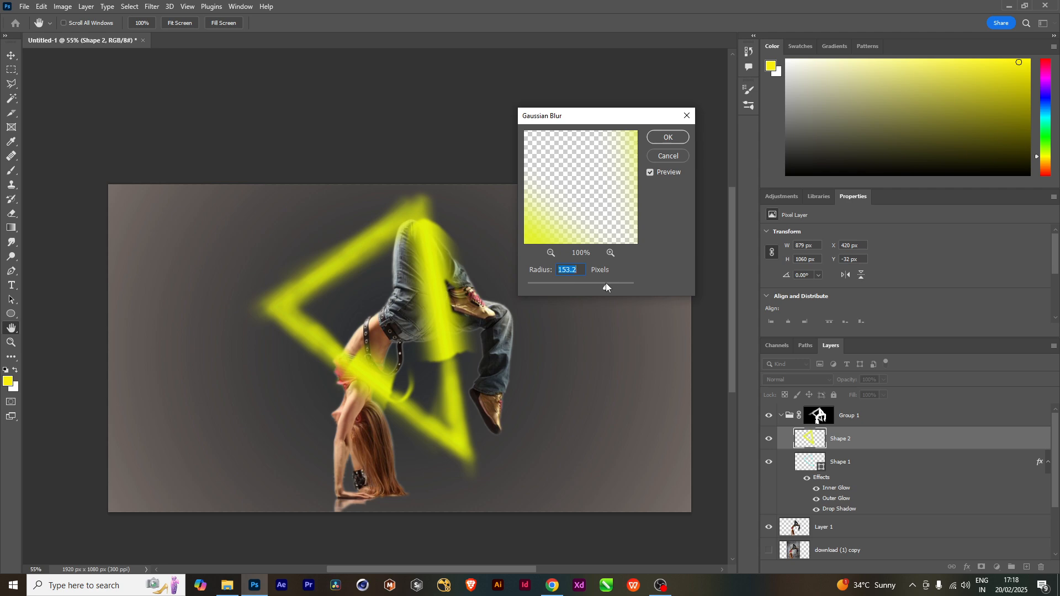
left_click(666, 138)
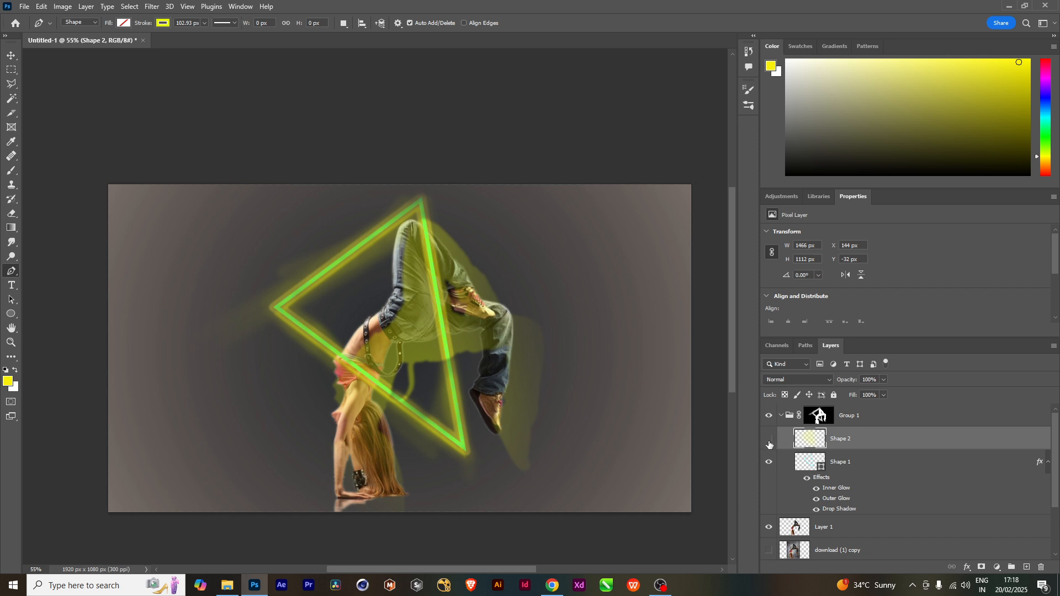
Set the blend mode of the Shape 2 layer to Linear Dodge (Add).
left_click(769, 442)
left_click(770, 440)
left_click(801, 380)
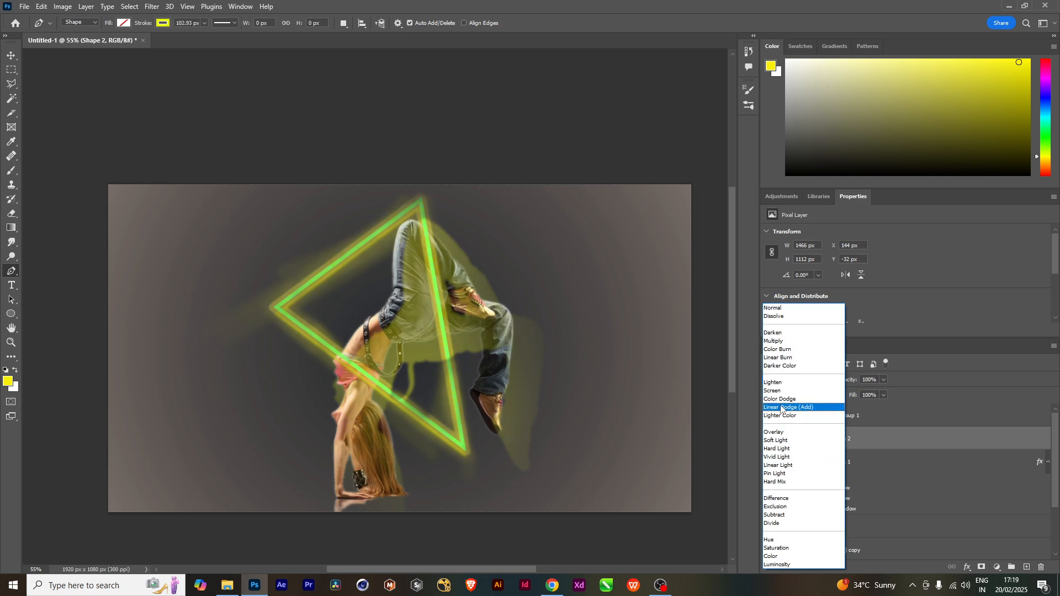
left_click(781, 408)
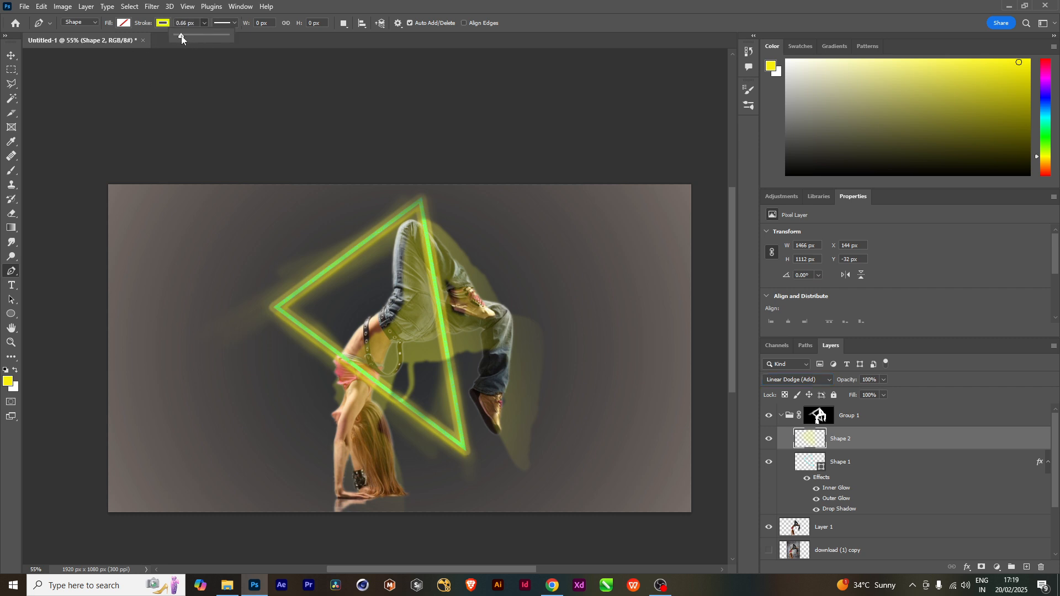
Compare the image with and without the Shape 2 glow, and leave that layer hidden.
left_click(11, 55)
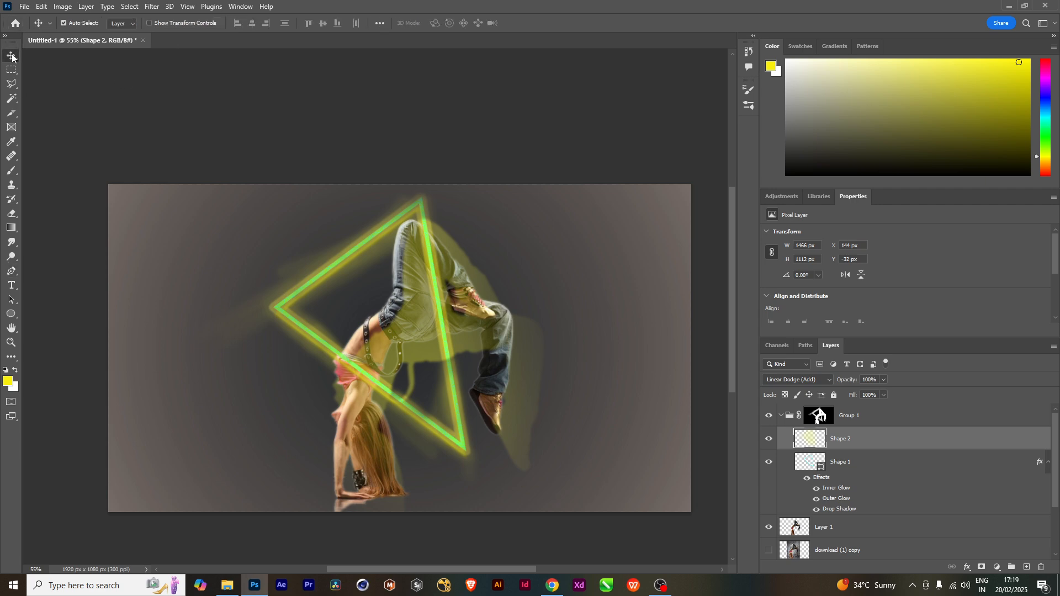
left_click(769, 440)
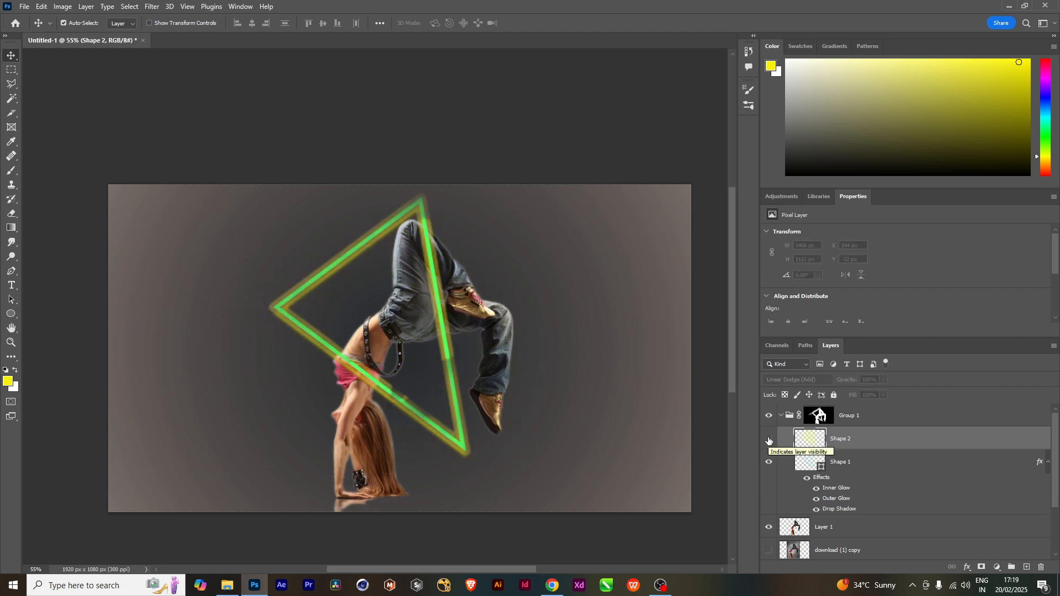
left_click(769, 440)
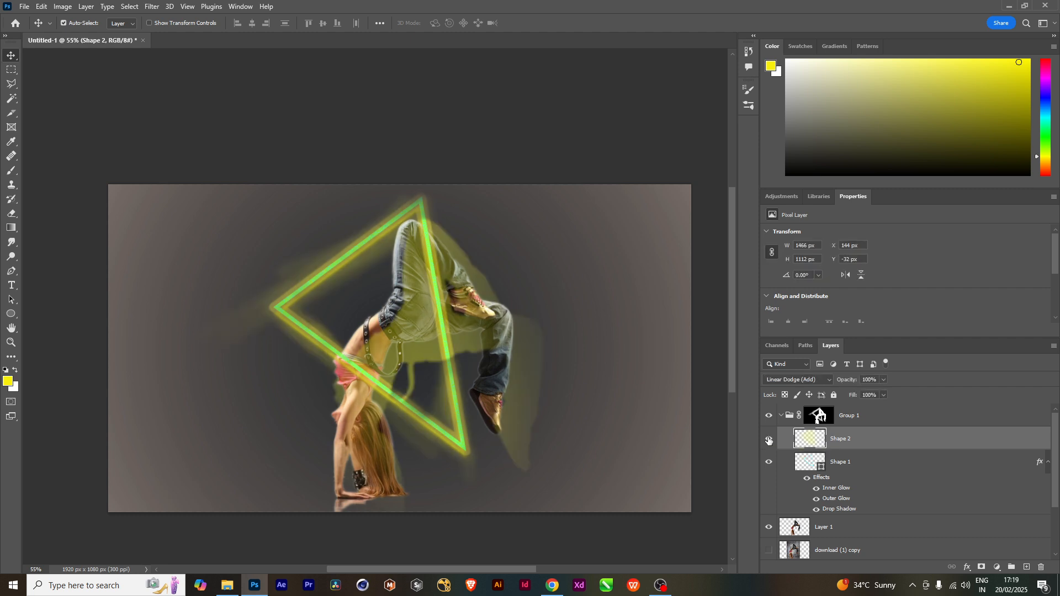
left_click(770, 440)
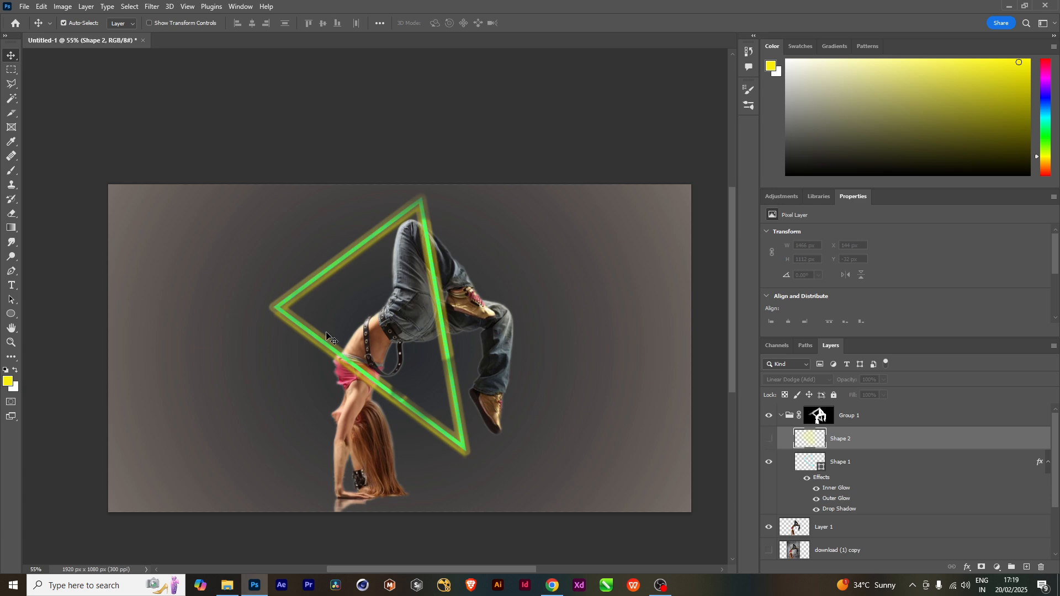
Create a new empty layer with default settings above Shape 2 inside Group 1.
scroll(326, 334, "up", 4)
left_click_drag(532, 464, 516, 430)
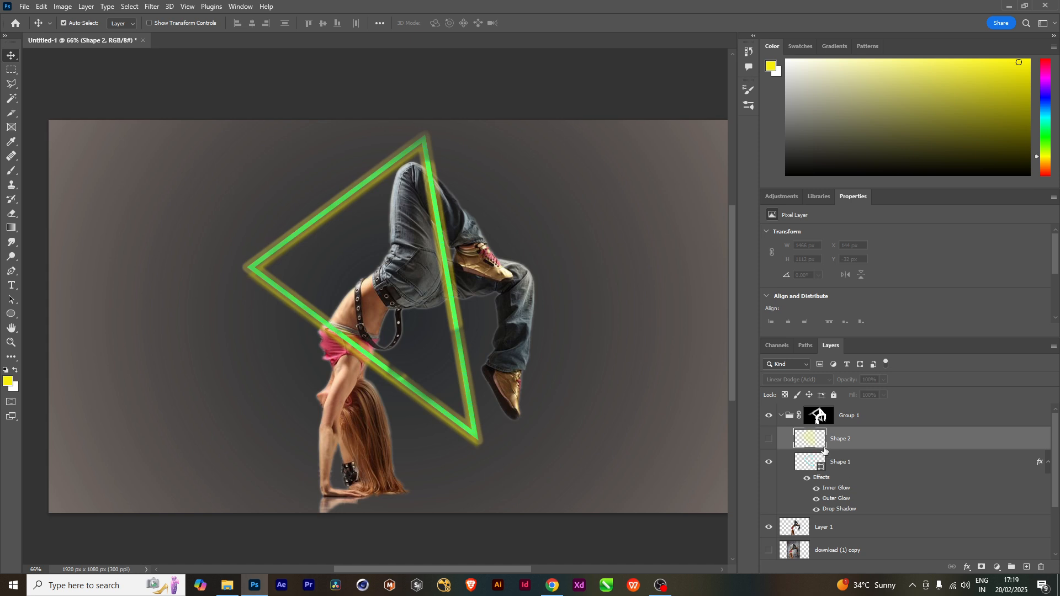
left_click_drag(825, 450, 826, 452)
key("ctrl+shift+n")
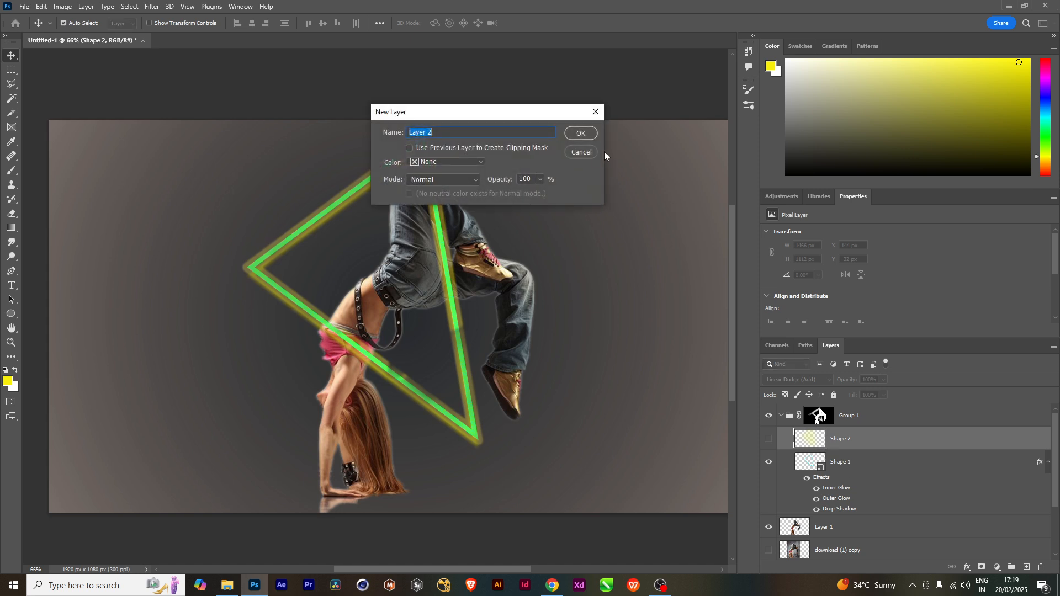
left_click(581, 134)
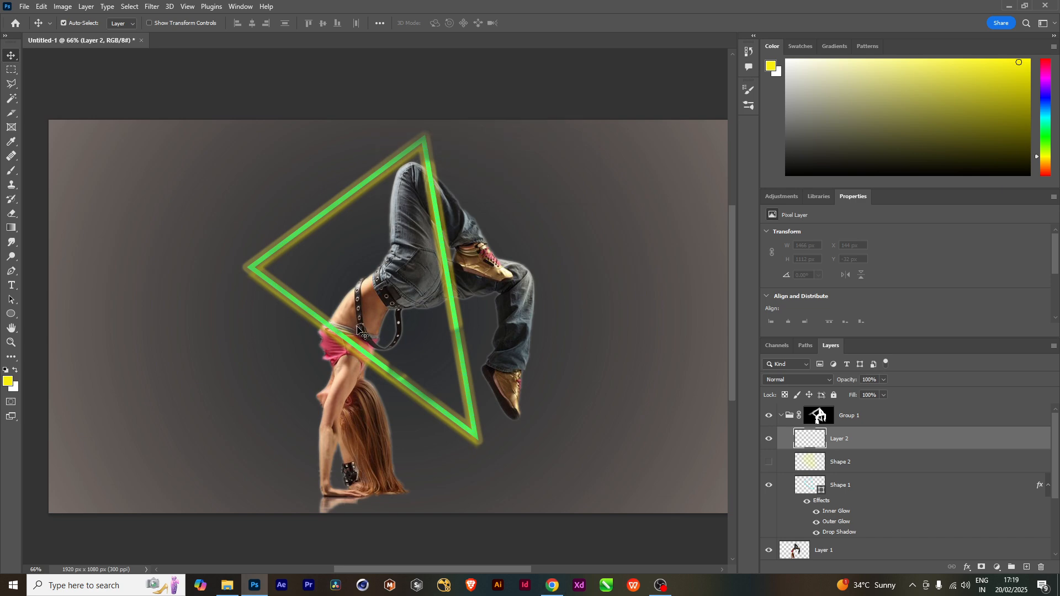
Trace the green triangle with the Pen tool as a closed shape through its three corners.
key("p")
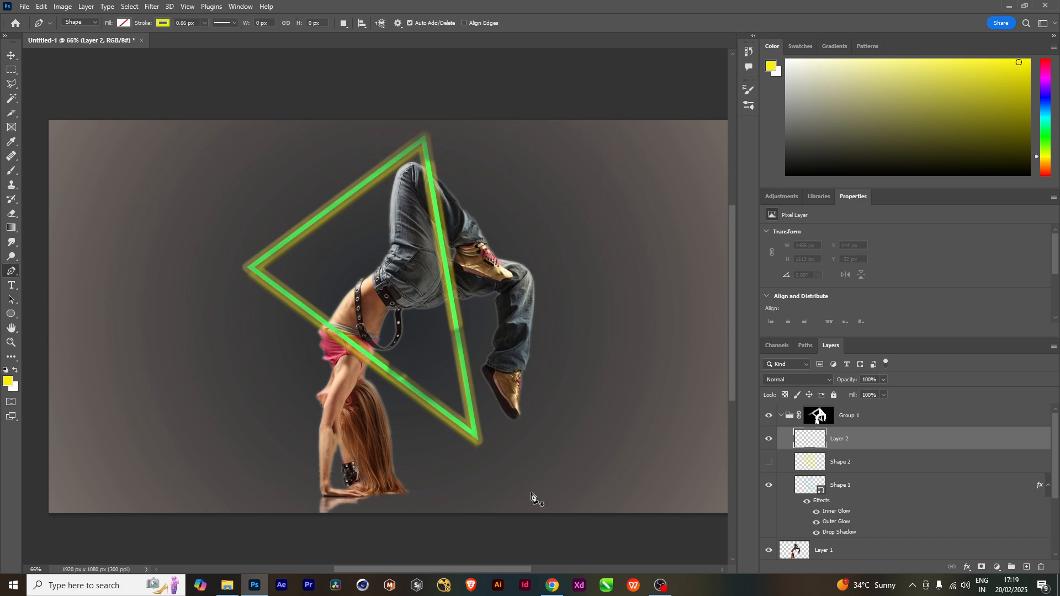
left_click(254, 269)
left_click(477, 438)
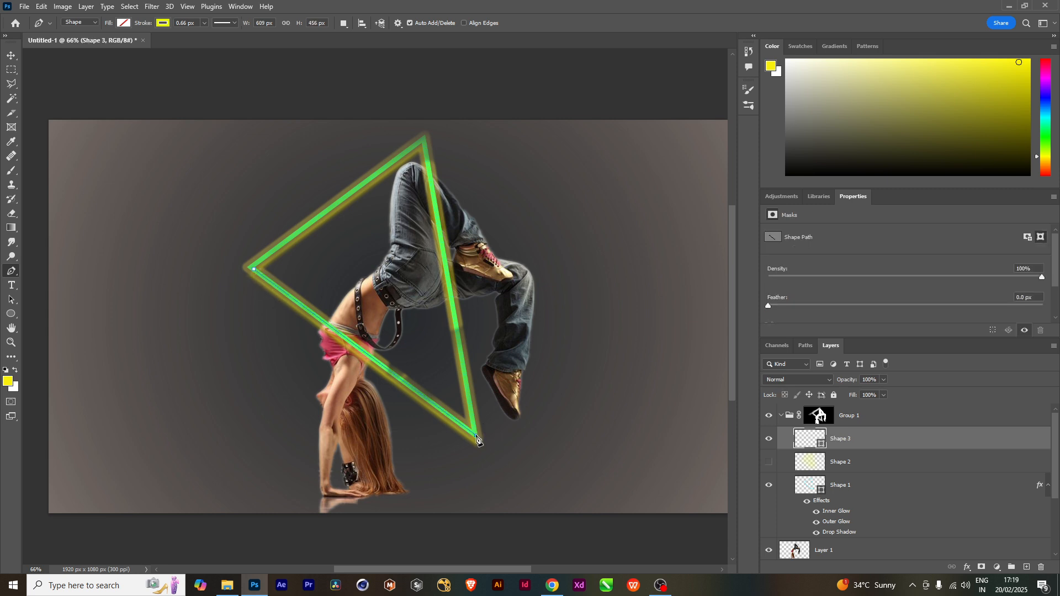
left_click(425, 137)
left_click(254, 270)
Give the new yellow triangle a stroke width of 53.80 px and the Linear Dodge (Add) blend mode.
left_click(205, 23)
left_click_drag(219, 37, 240, 35)
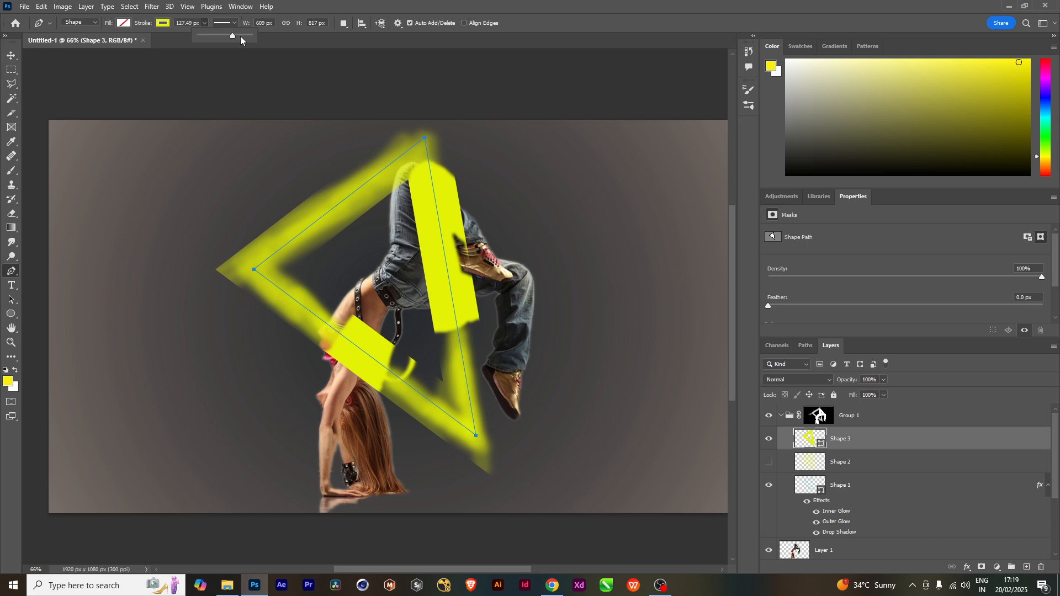
left_click_drag(226, 37, 218, 37)
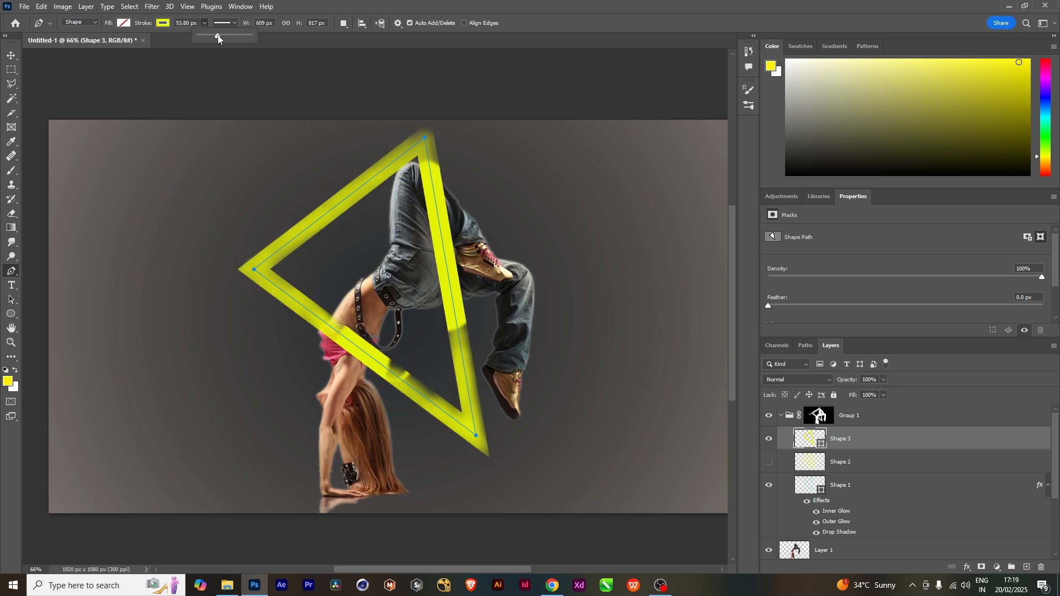
left_click(865, 438)
left_click(816, 380)
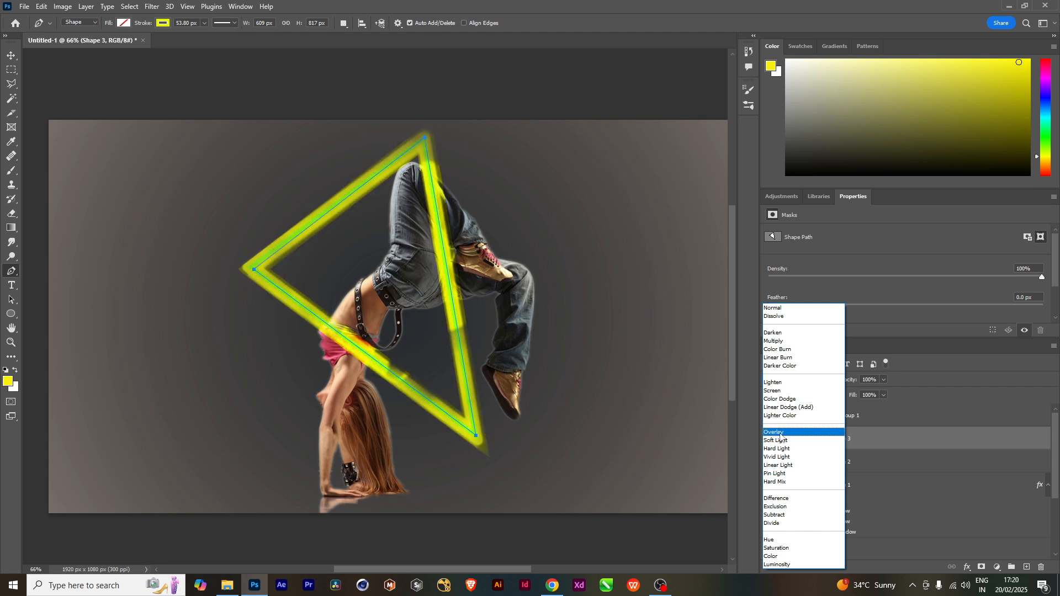
left_click(780, 407)
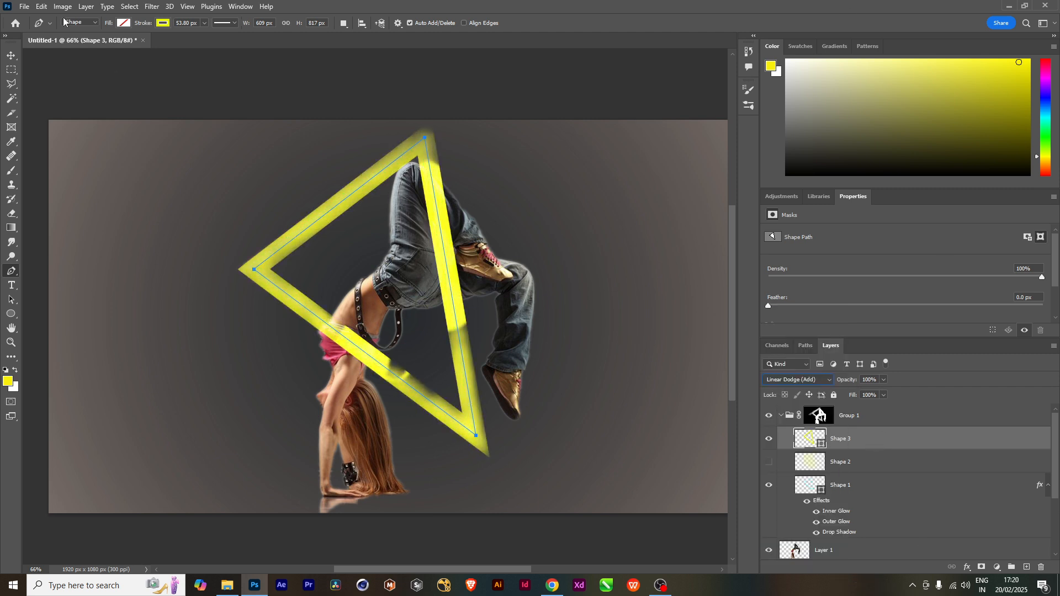
Rasterize the Shape 3 triangle and apply a Gaussian Blur with a radius of 22.2 pixels.
left_click(151, 8)
mouse_move(182, 148)
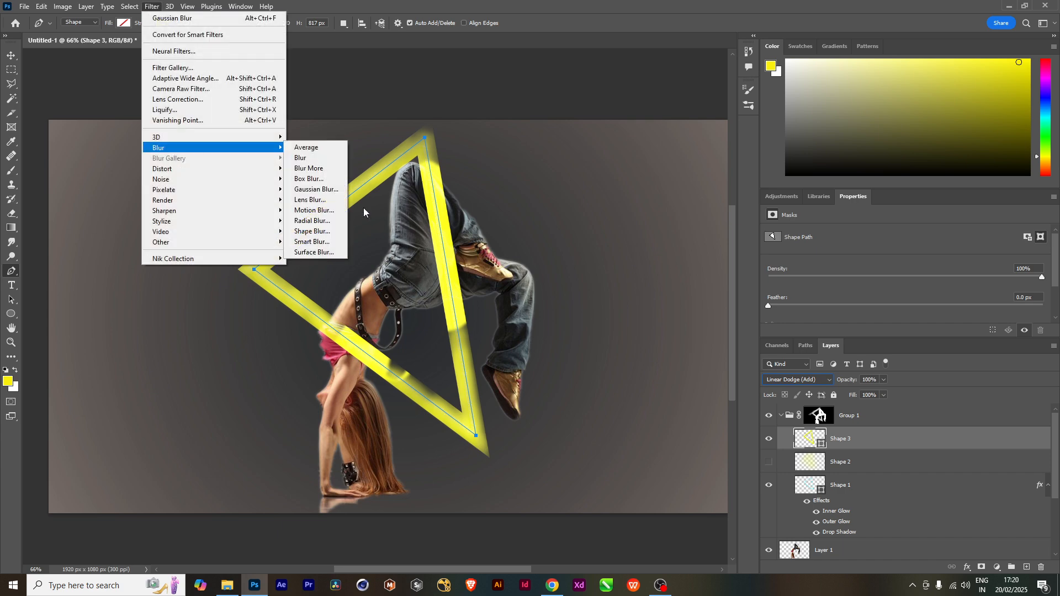
left_click(315, 189)
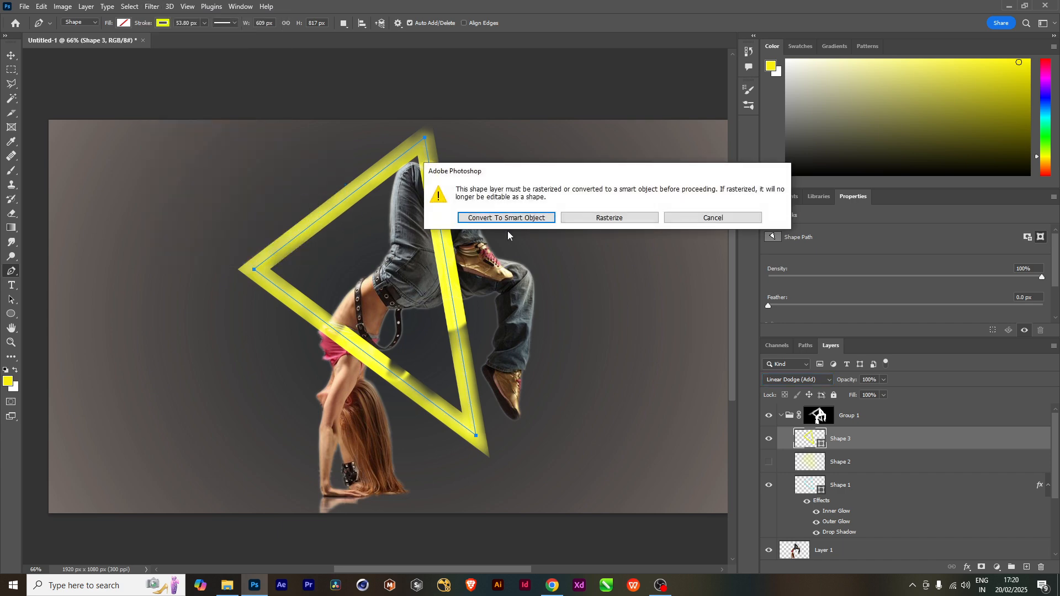
left_click(592, 218)
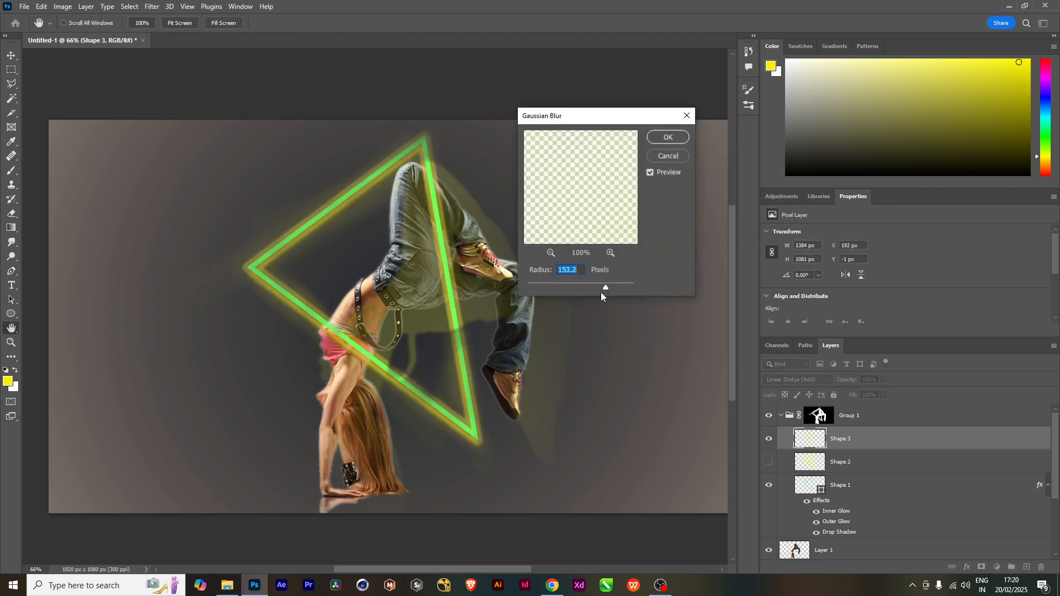
left_click(572, 288)
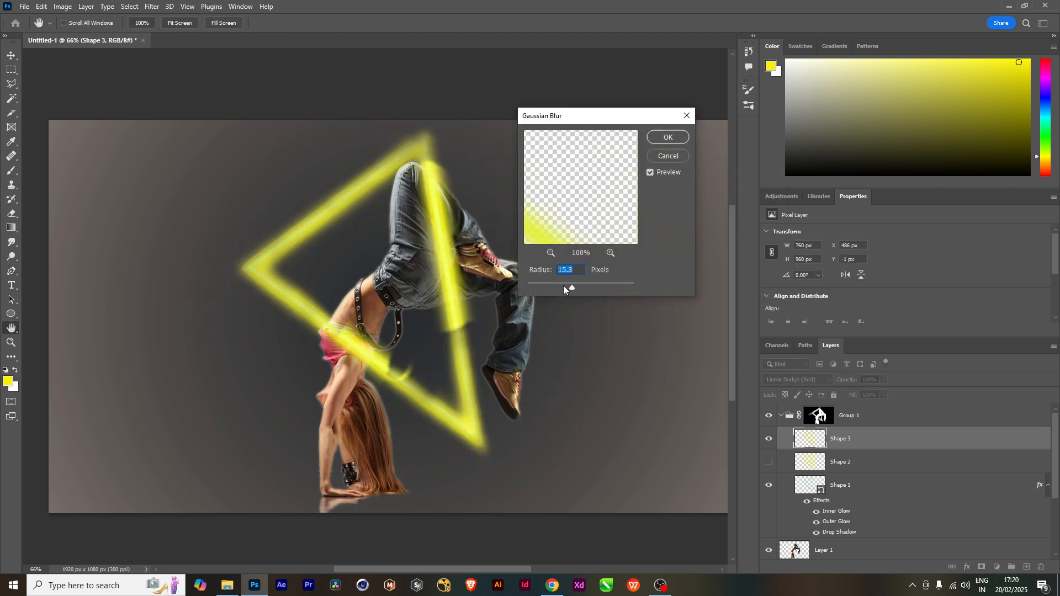
left_click_drag(571, 287, 572, 289)
left_click(575, 286)
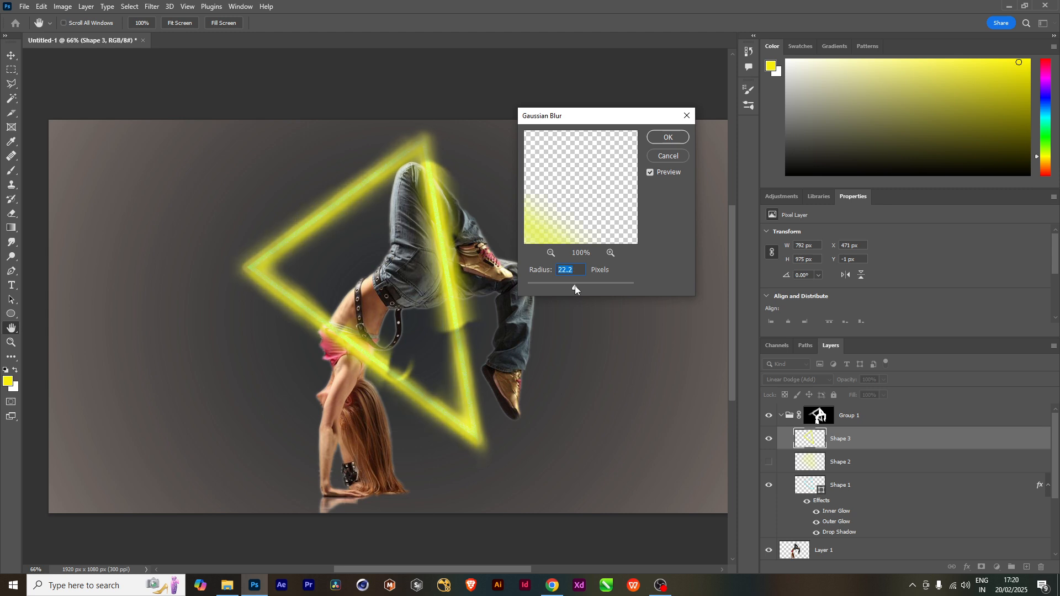
left_click(665, 139)
Examine the blurred triangle glow in the whole composition and the shape layers inside Group 1.
left_click(784, 415)
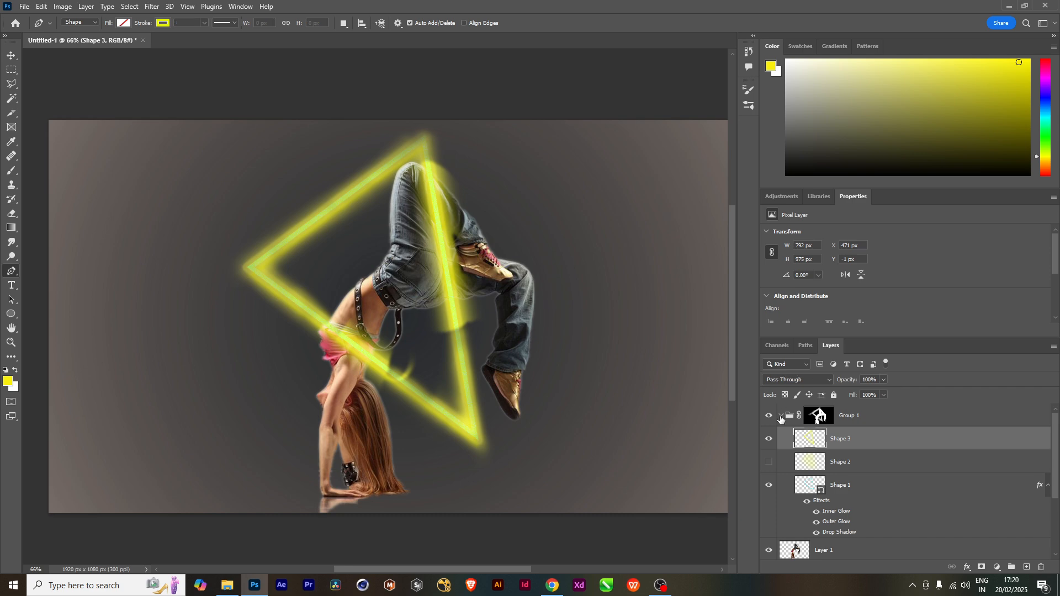
left_click(781, 415)
scroll(397, 385, "down", 2)
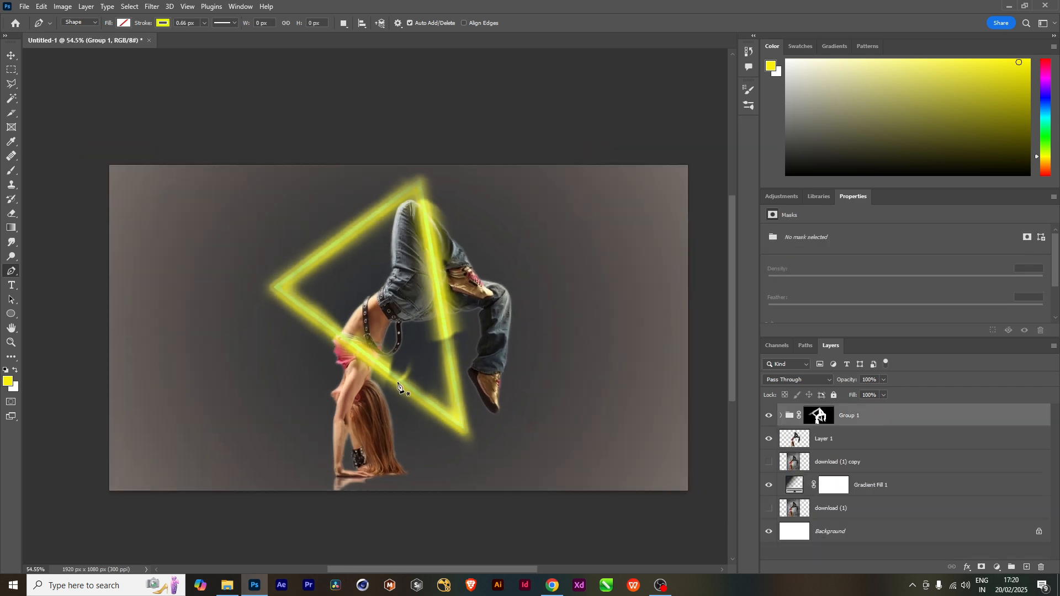
left_click(781, 417)
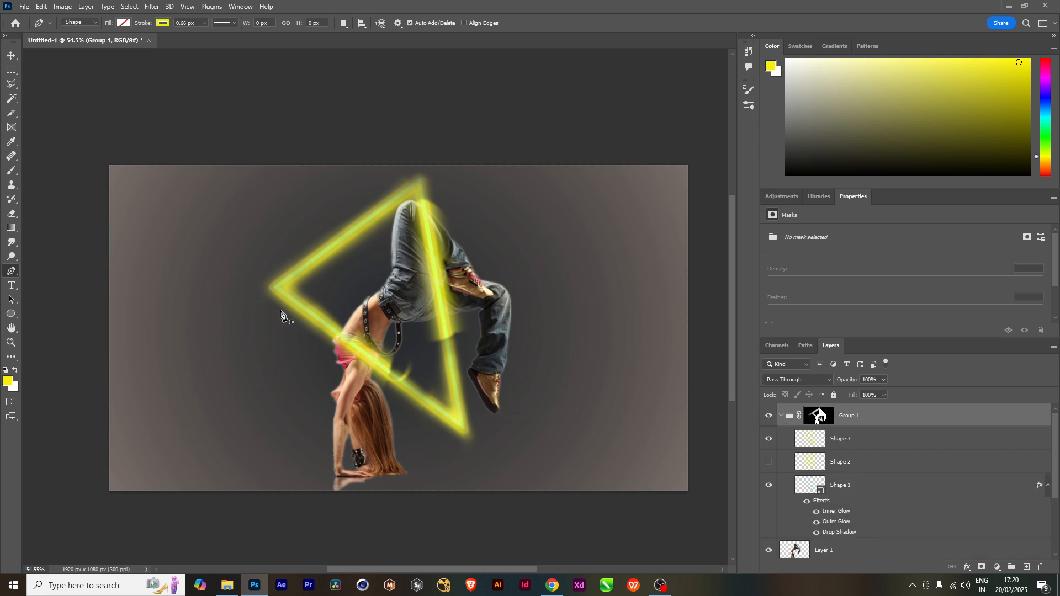
left_click(864, 440)
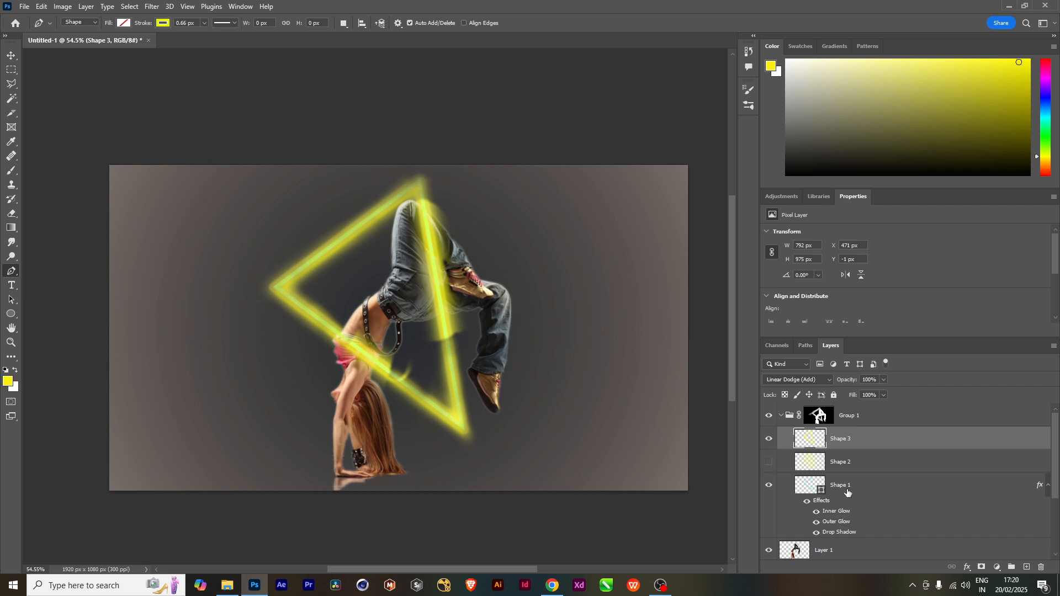
left_click(848, 491)
left_click(848, 449)
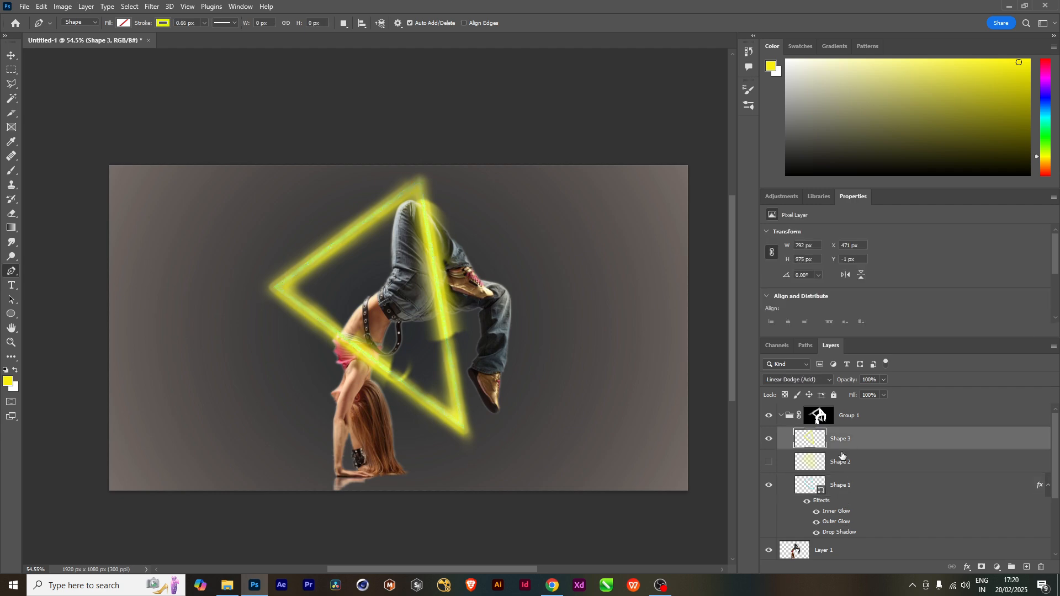
left_click(839, 492)
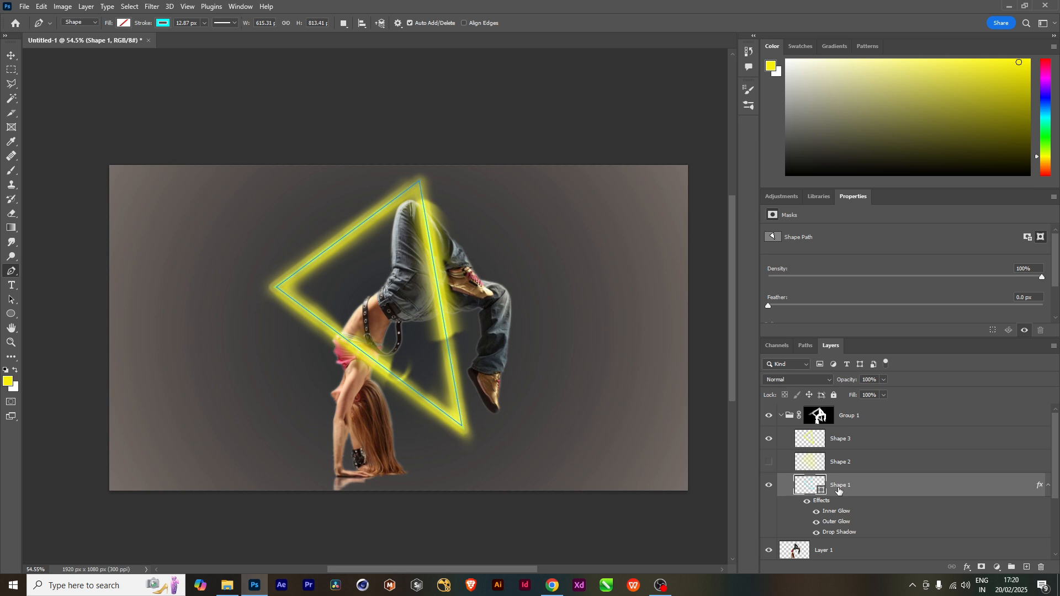
scroll(519, 381, "up", 1)
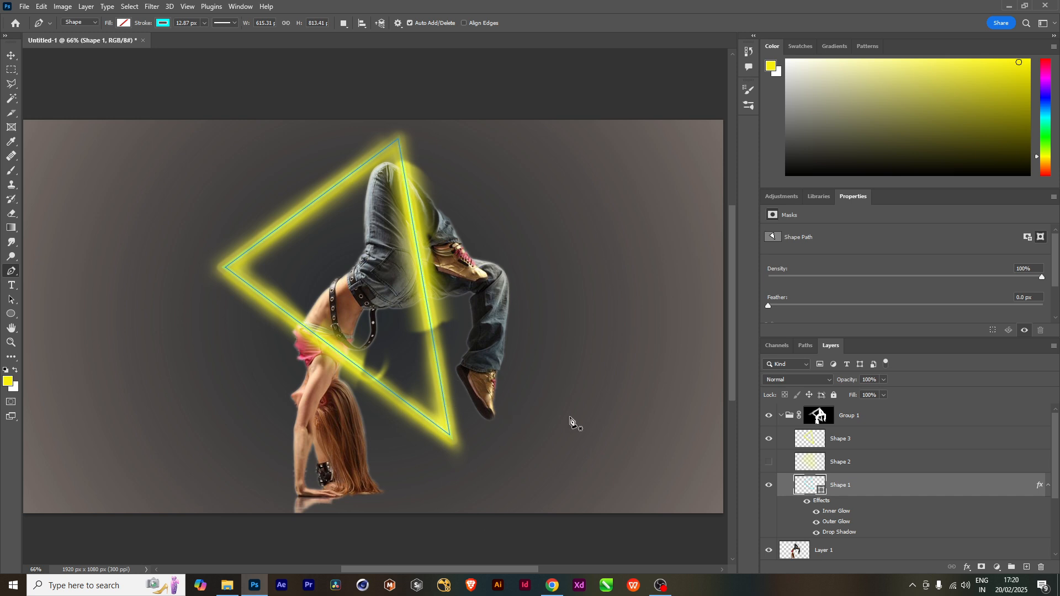
key("ctrl+0")
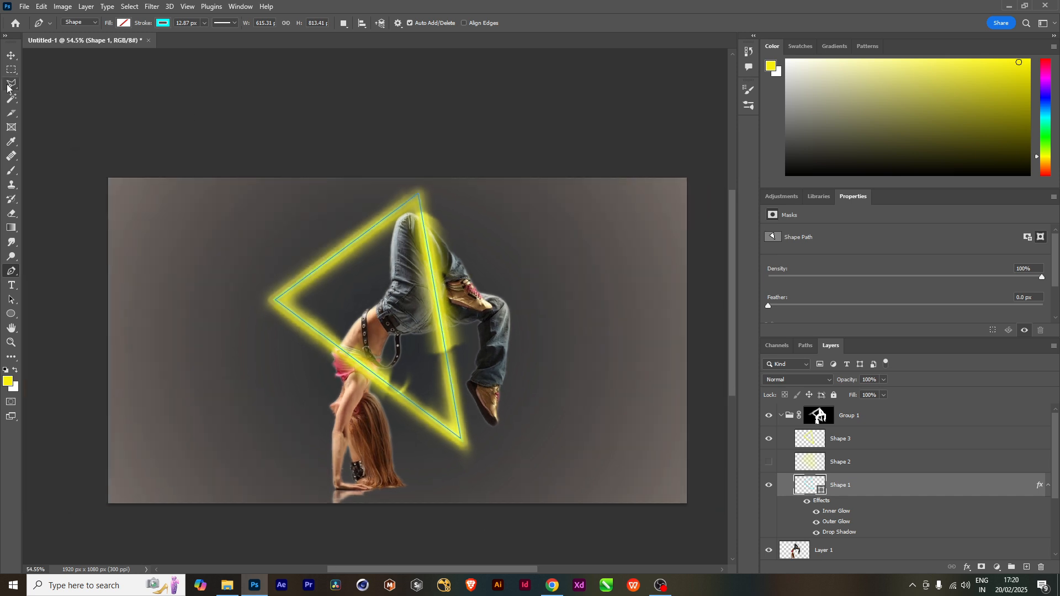
left_click(11, 55)
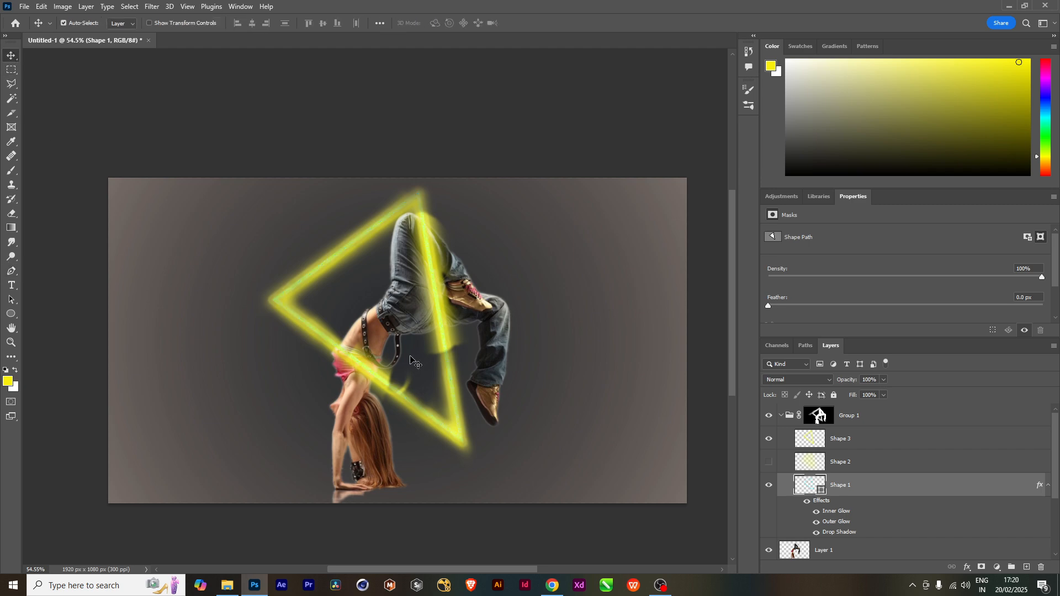
left_click(854, 444)
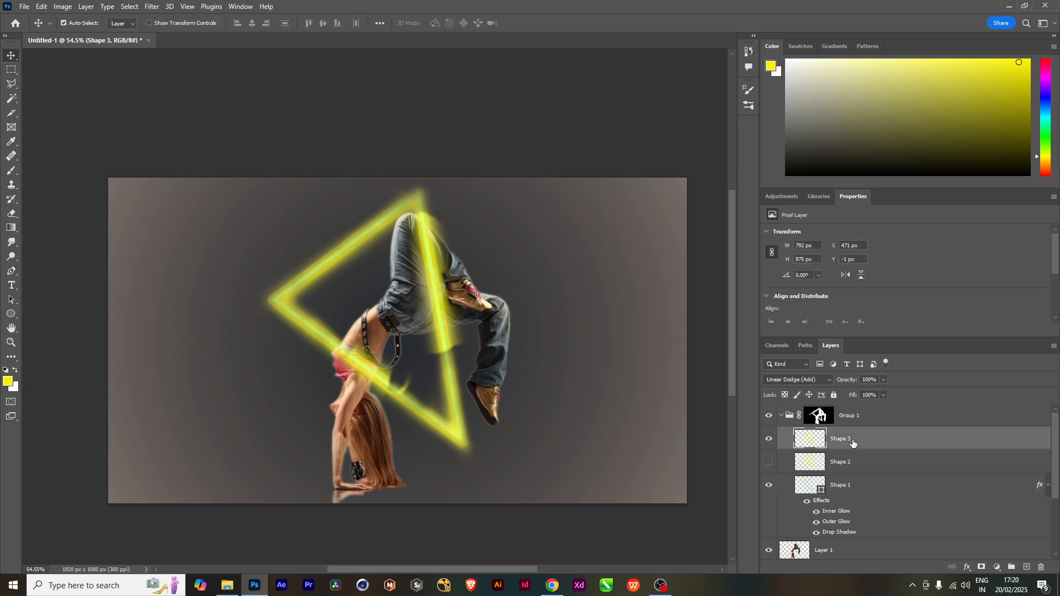
left_click(847, 472)
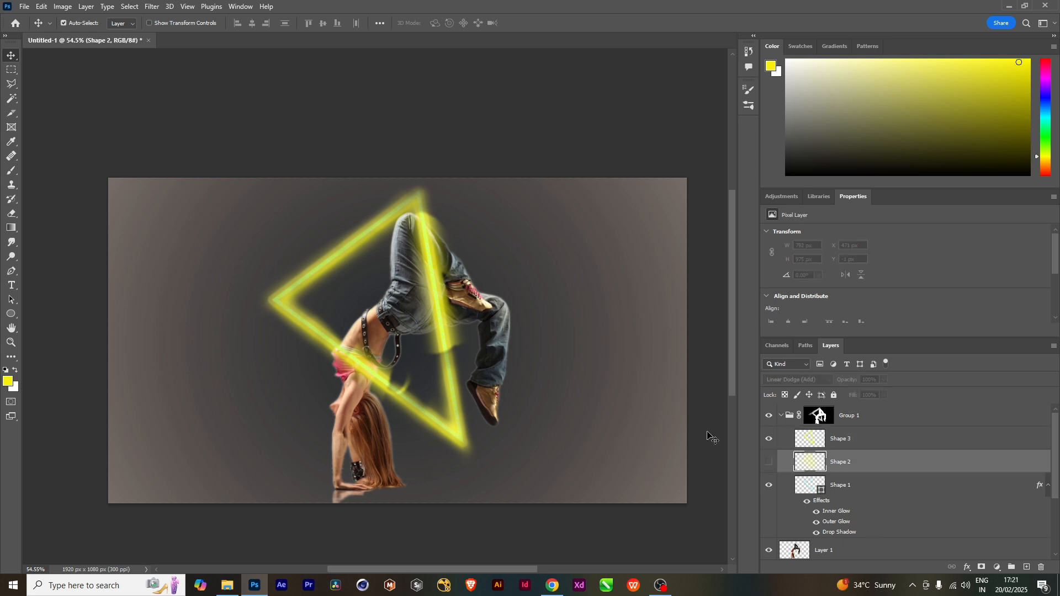
left_click(860, 445)
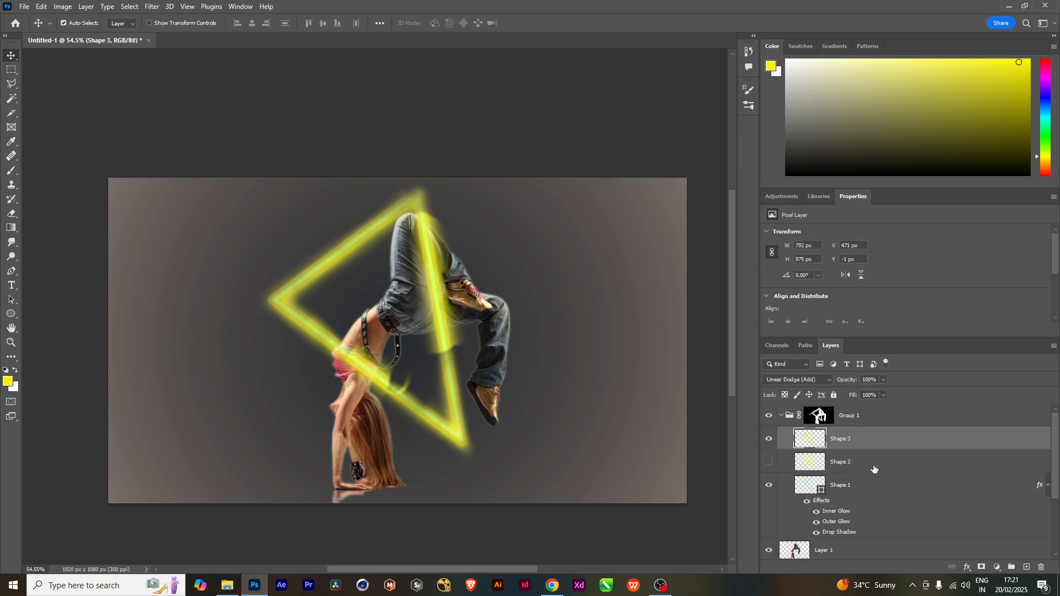
Compare the image with the Shape 3 glow and the Shape 1 triangle hidden and shown.
left_click(770, 439)
left_click(770, 439)
left_click(770, 439)
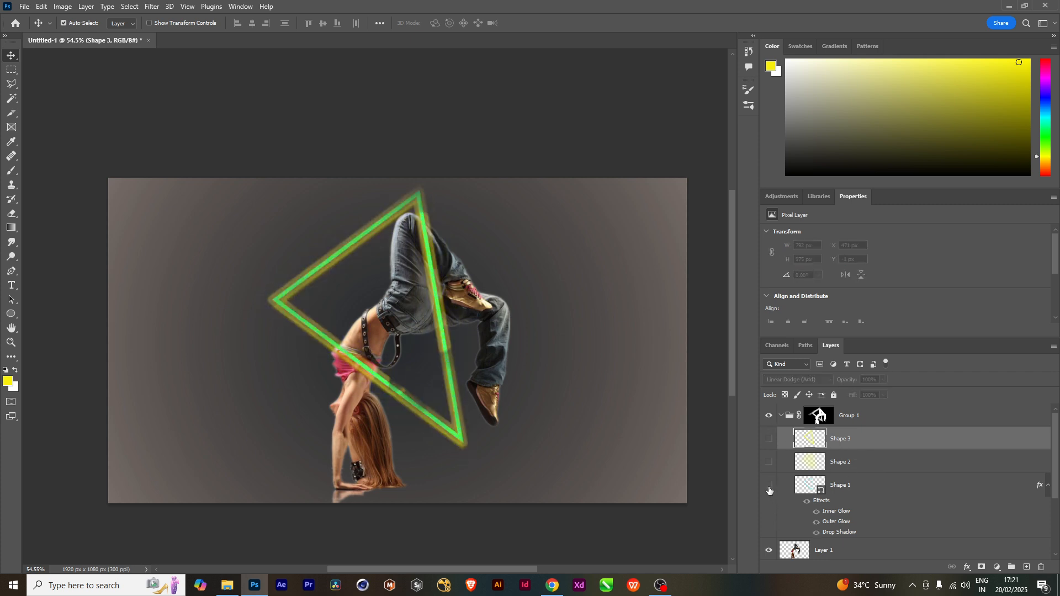
left_click(770, 486)
left_click(769, 485)
left_click(769, 439)
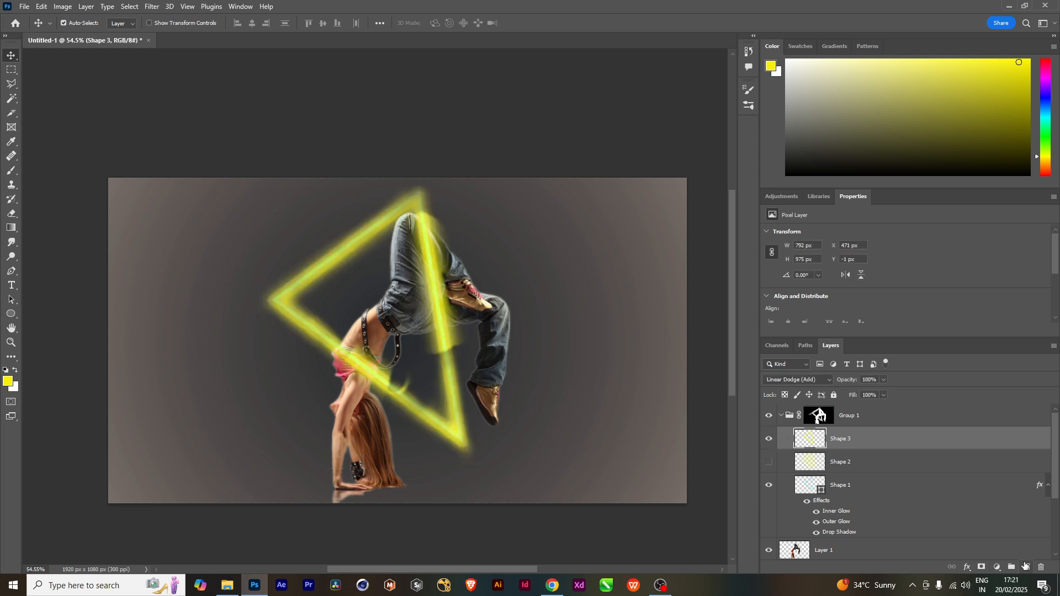
Add a new empty layer above Shape 3 inside Group 1.
left_click(1026, 567)
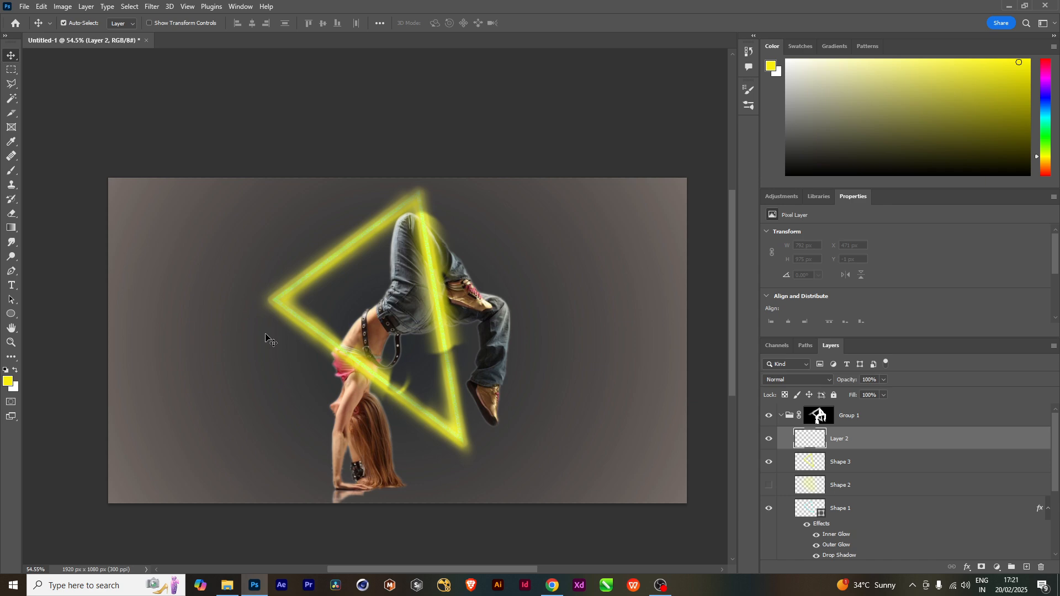
Draw a closed triangular shape about 601 × 791 px along the corners of the glowing triangle with the Pen tool.
key("p")
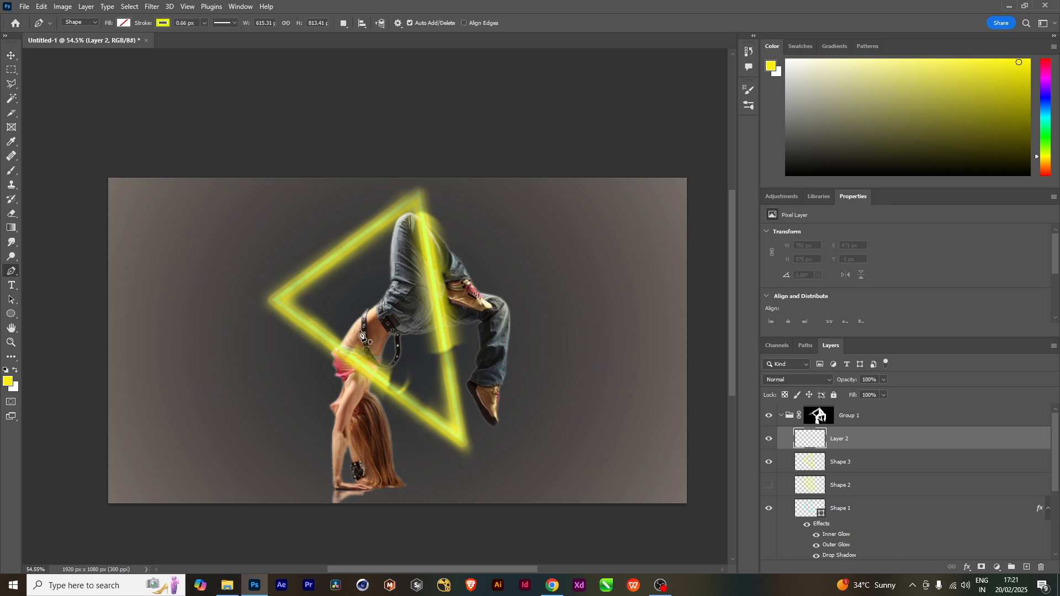
left_click(276, 300)
left_click(457, 434)
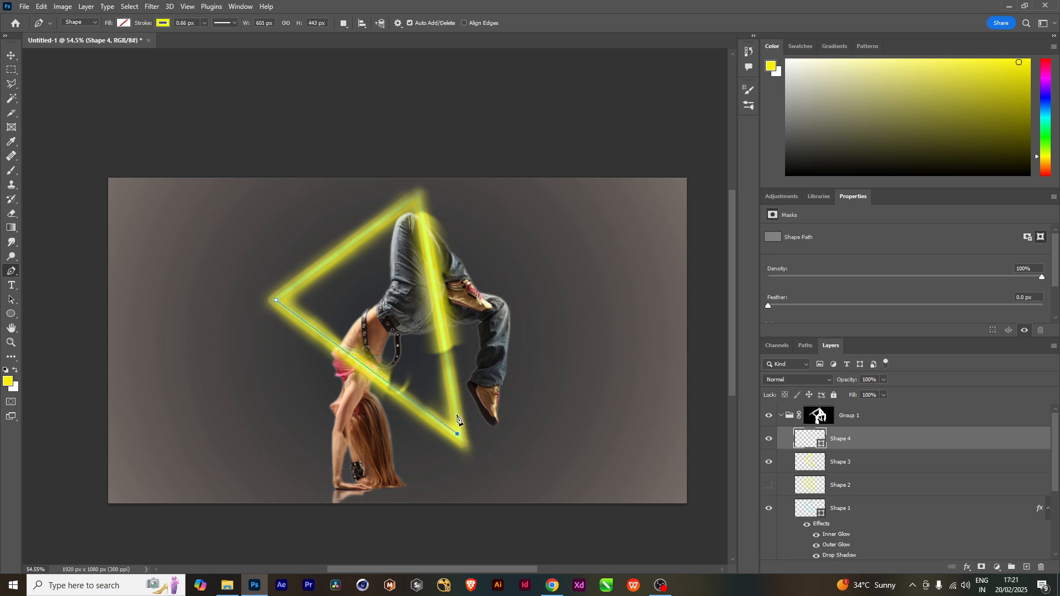
left_click(419, 196)
left_click(276, 299)
Give the new triangle a 45.62 px blue stroke and set its layer's blend mode to Linear Dodge (Add).
left_click_drag(205, 23, 221, 58)
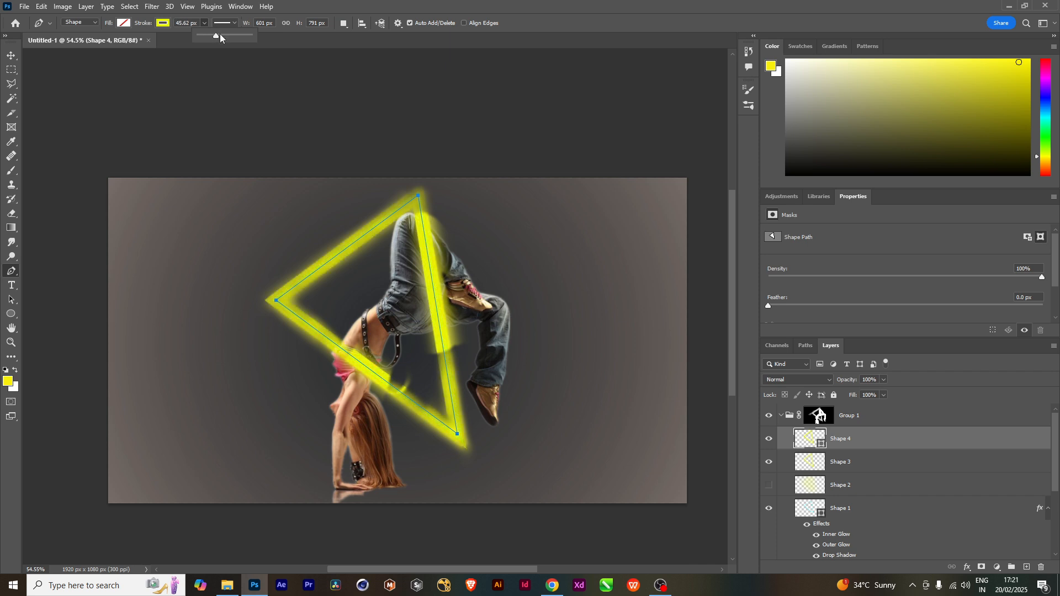
left_click(167, 23)
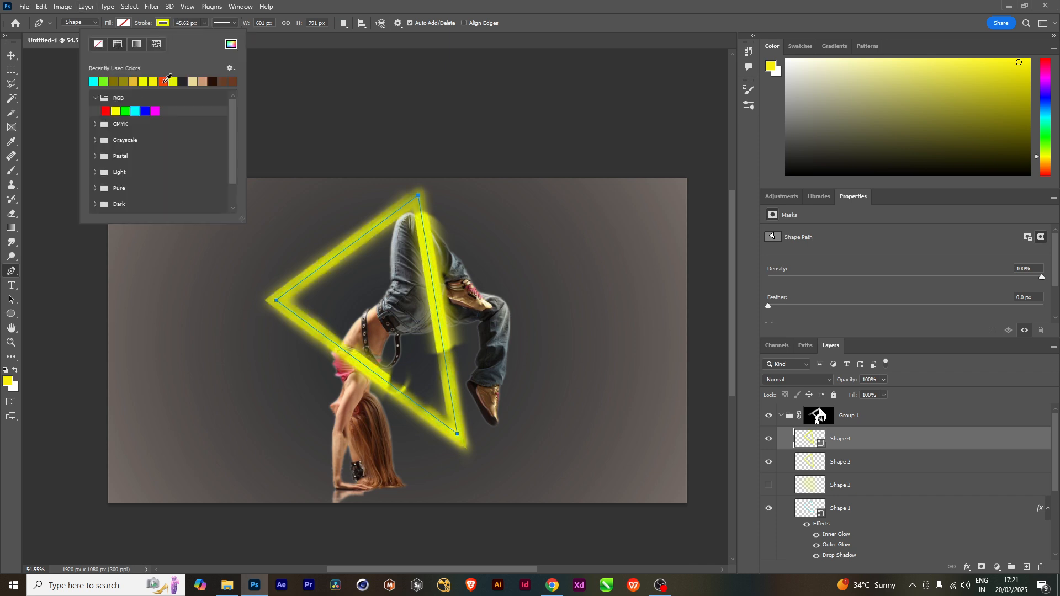
left_click(146, 111)
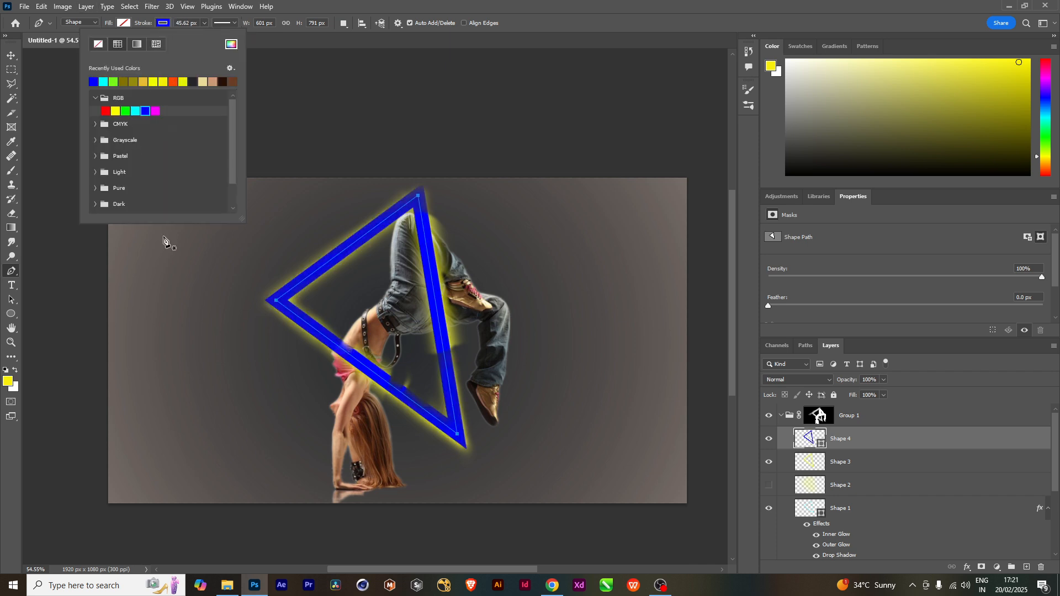
left_click(364, 43)
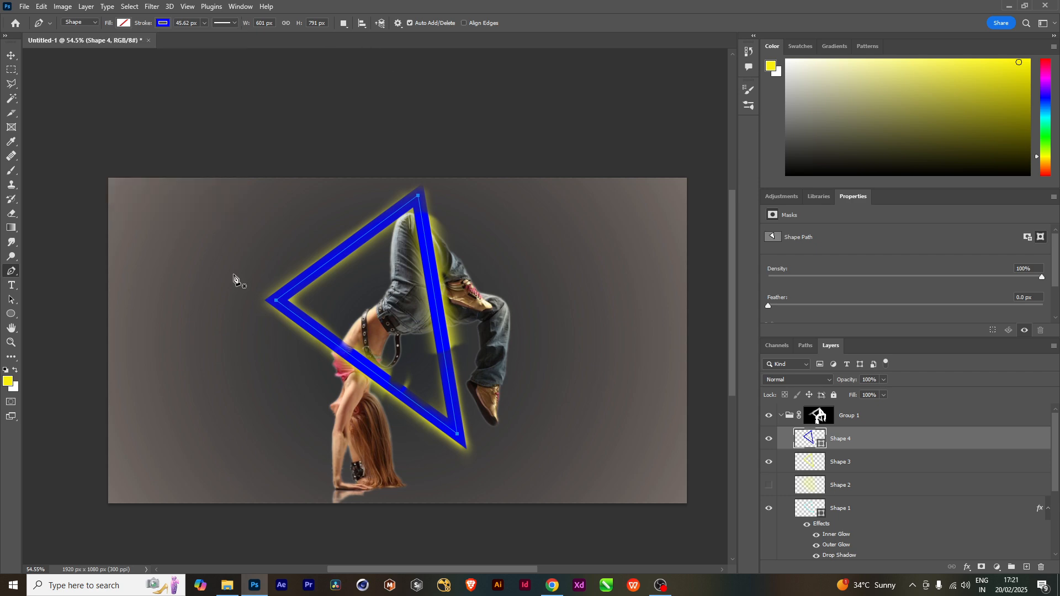
left_click(828, 380)
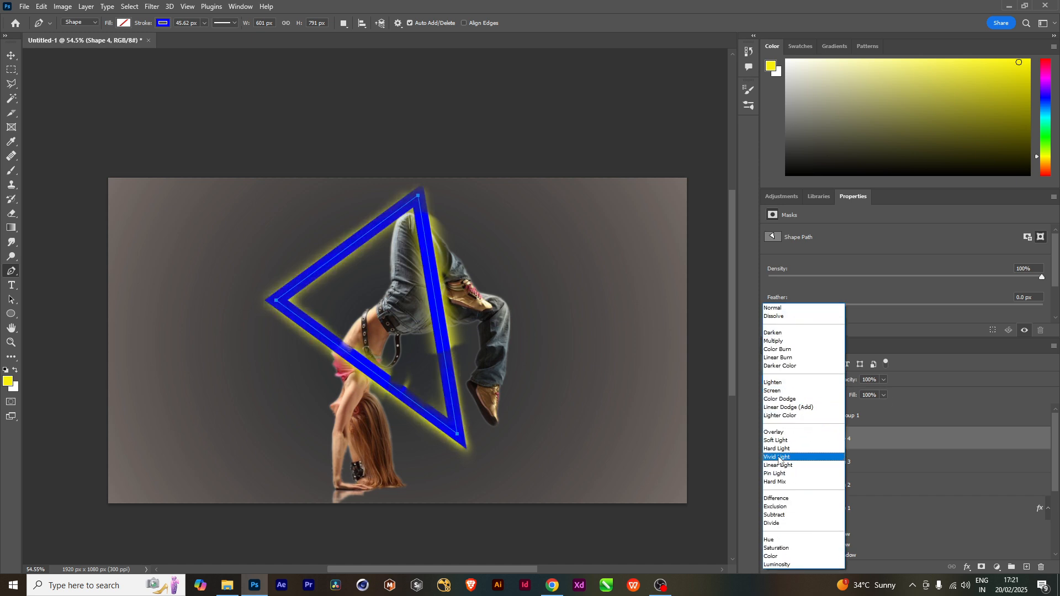
left_click(776, 408)
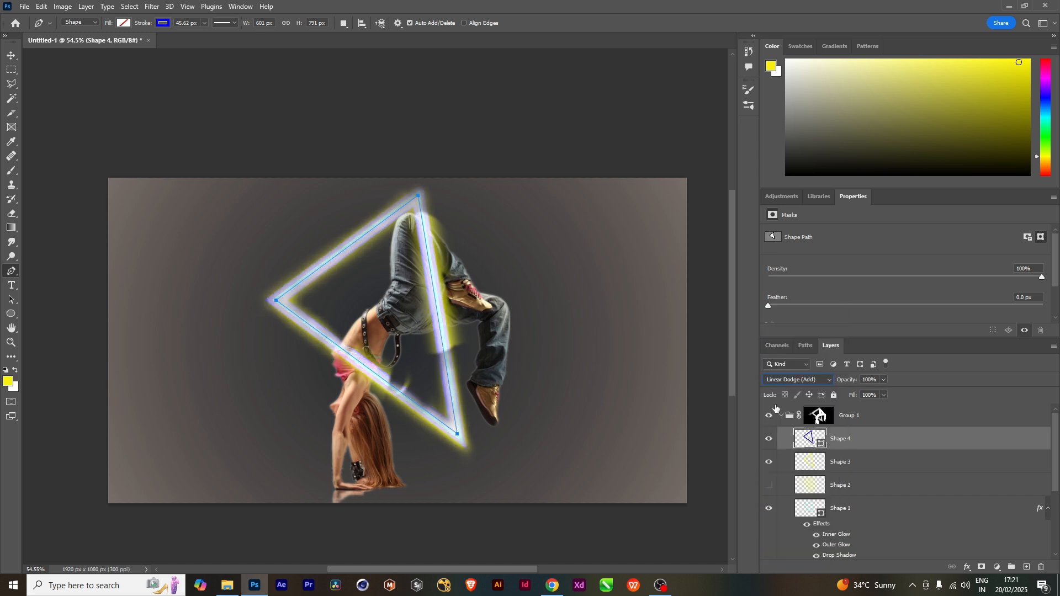
Rasterize the blue Shape 4 triangle and apply a Gaussian Blur with a radius of 7.6 pixels.
left_click(152, 7)
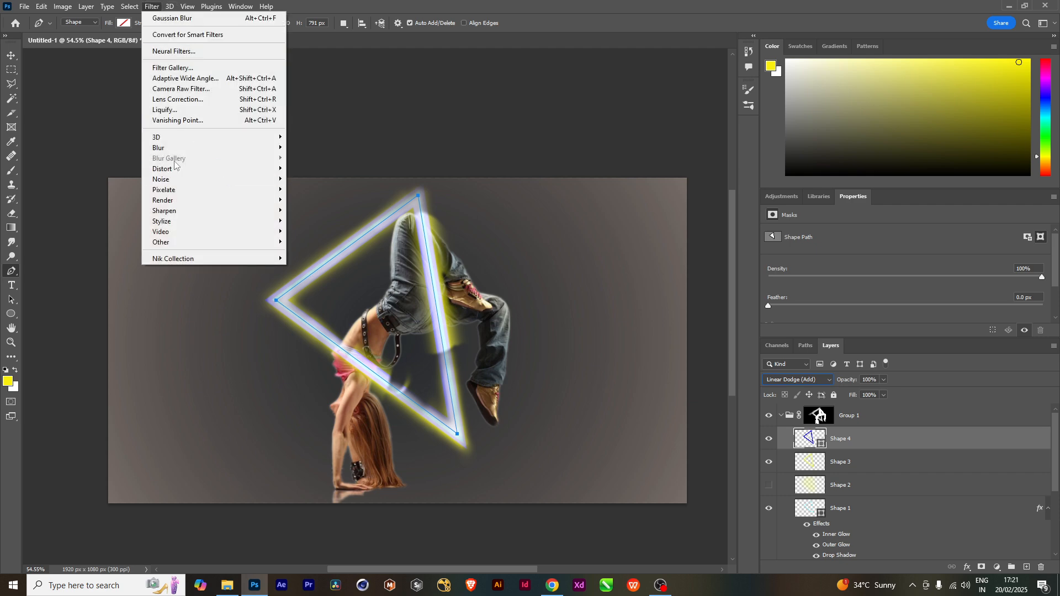
mouse_move(182, 147)
left_click(325, 190)
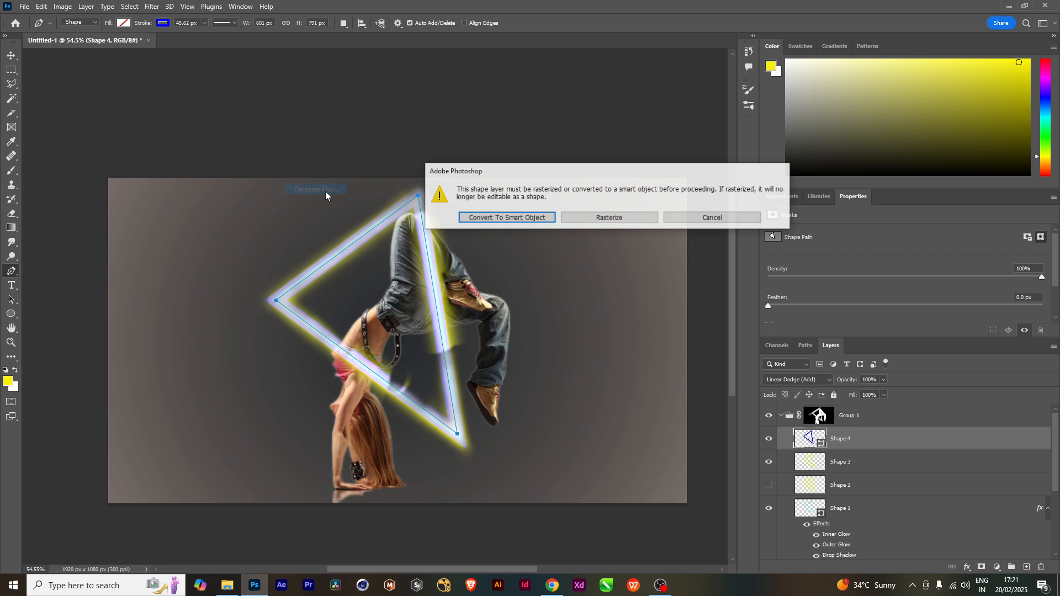
left_click(624, 218)
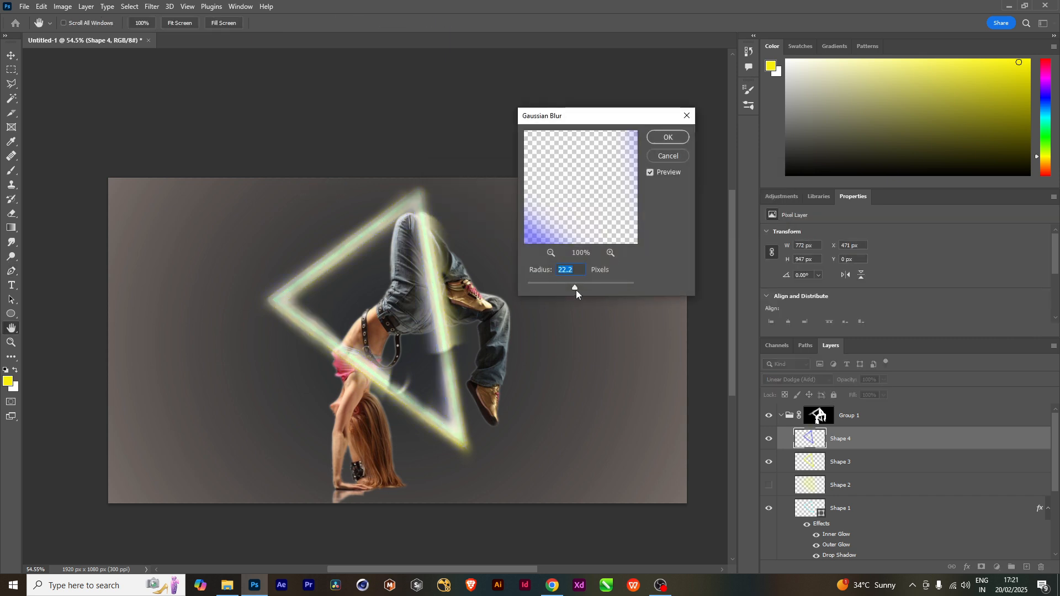
mouse_move(578, 285)
left_mouse_down()
mouse_move(593, 286)
mouse_move(564, 284)
left_mouse_up()
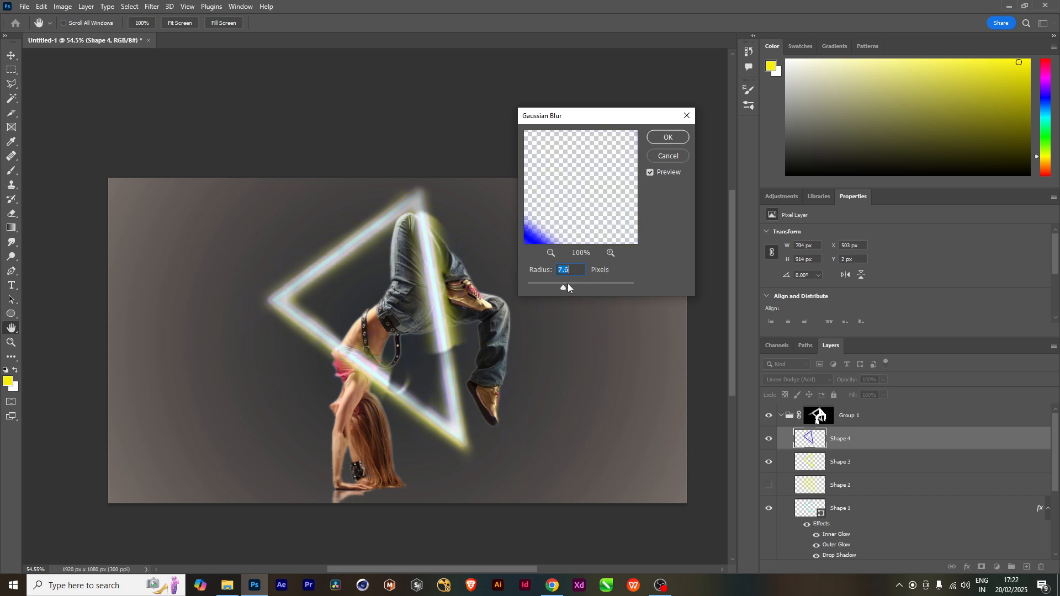
left_click(669, 136)
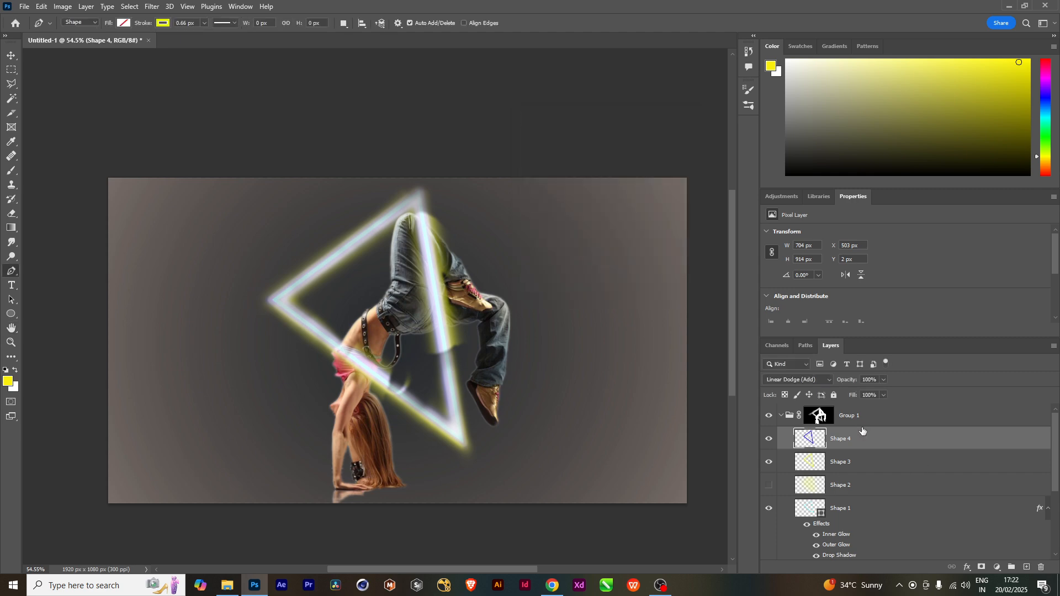
Change the blend mode of Shape 4 to Screen and hide the layer.
left_click(804, 380)
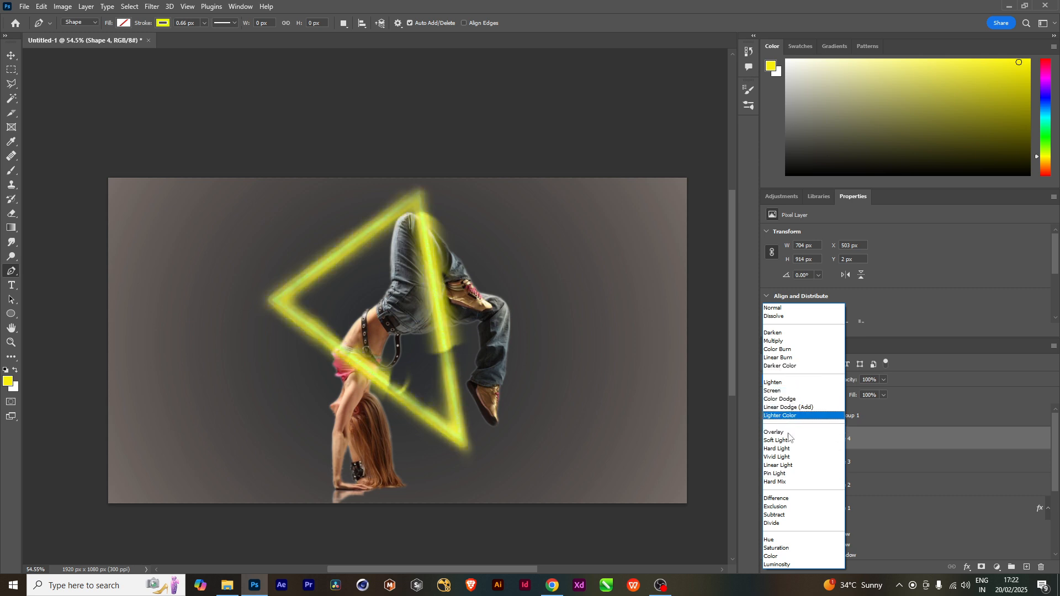
left_click(781, 392)
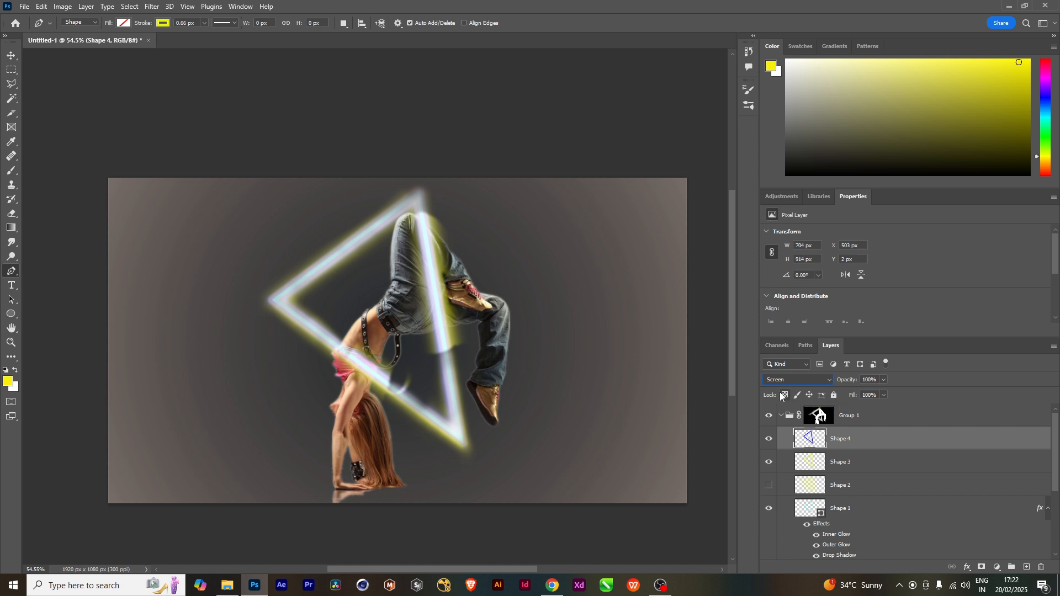
left_click(769, 440)
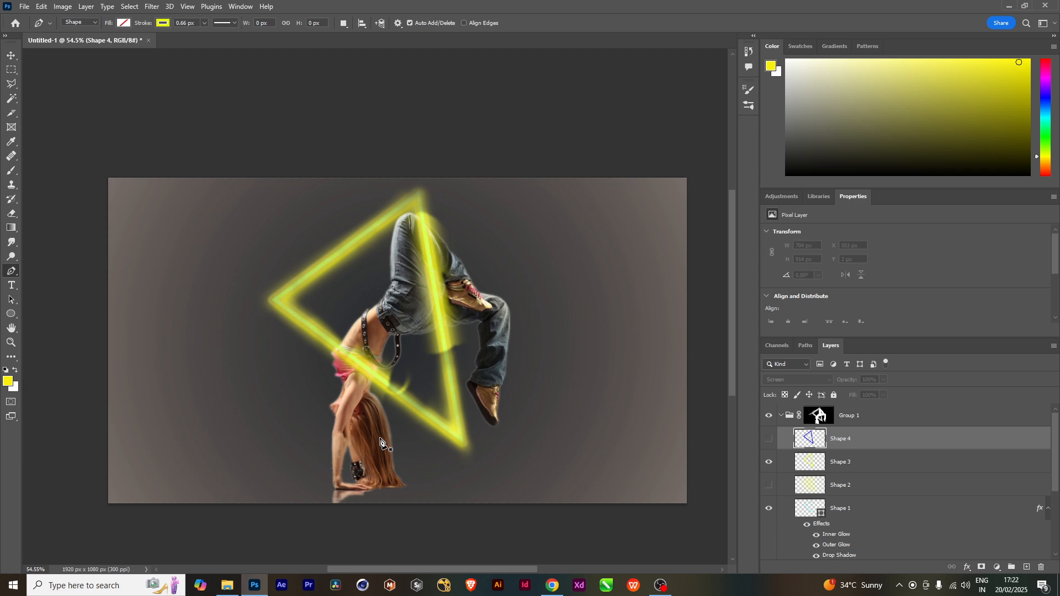
Draw a small triangle shape about 189 × 259 px over the dancer's lower shoe, on a layer directly above Layer 1.
left_click(781, 416)
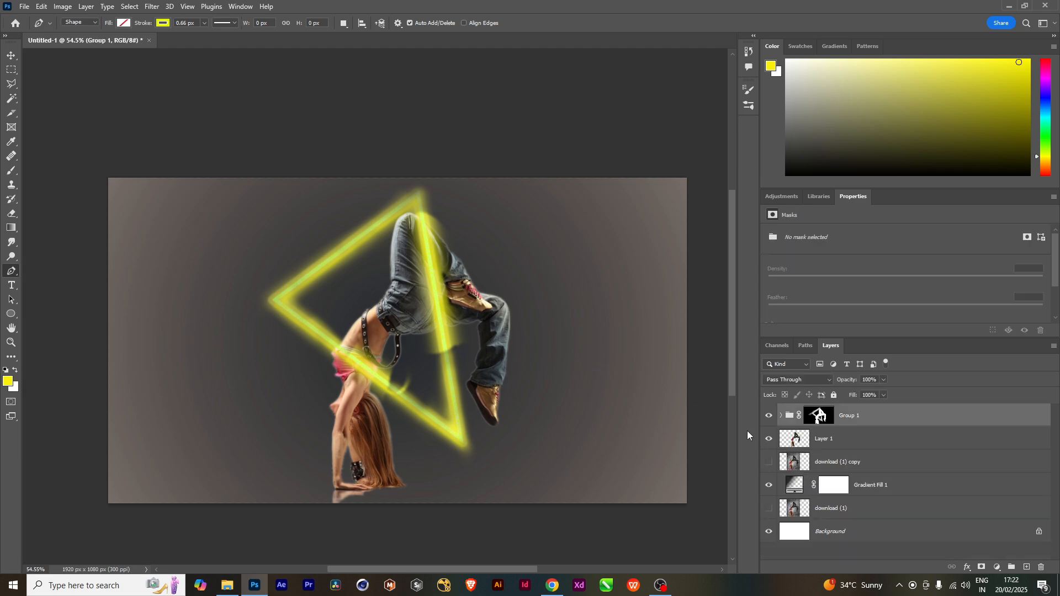
left_click(838, 441)
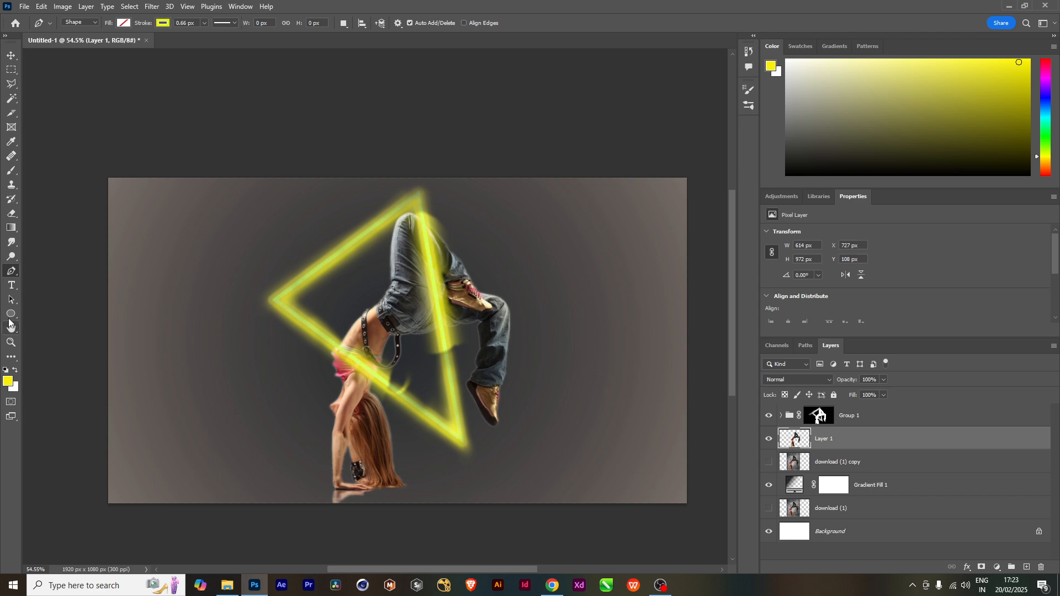
left_click(13, 313)
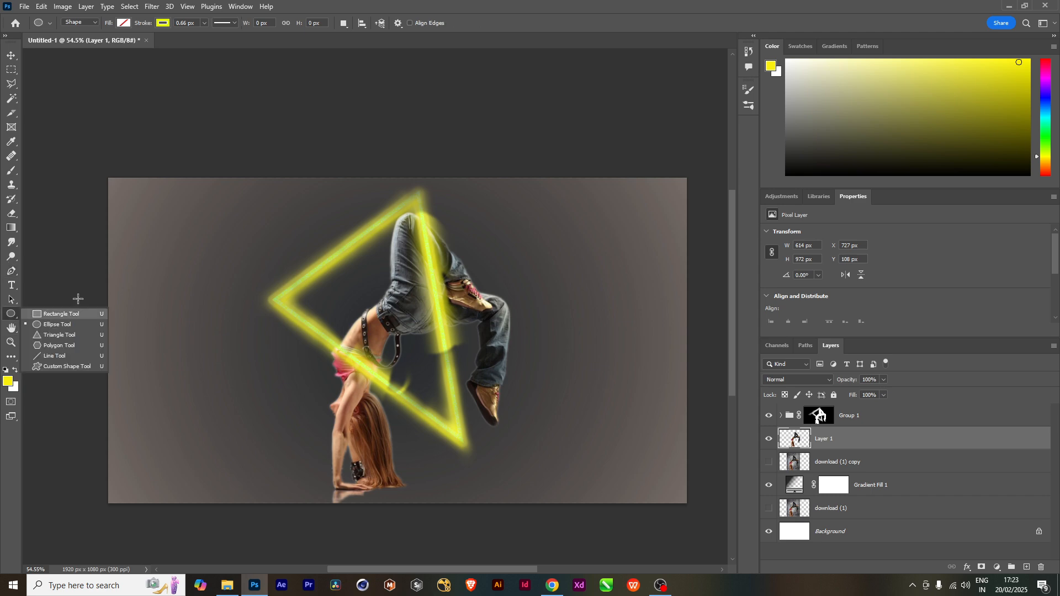
left_click(68, 334)
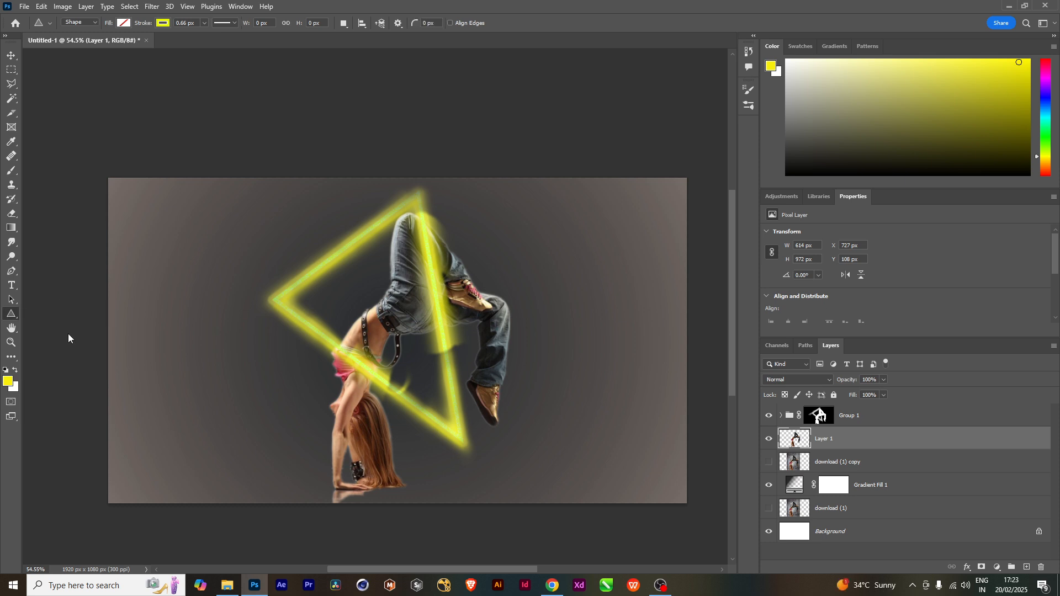
left_click(780, 416)
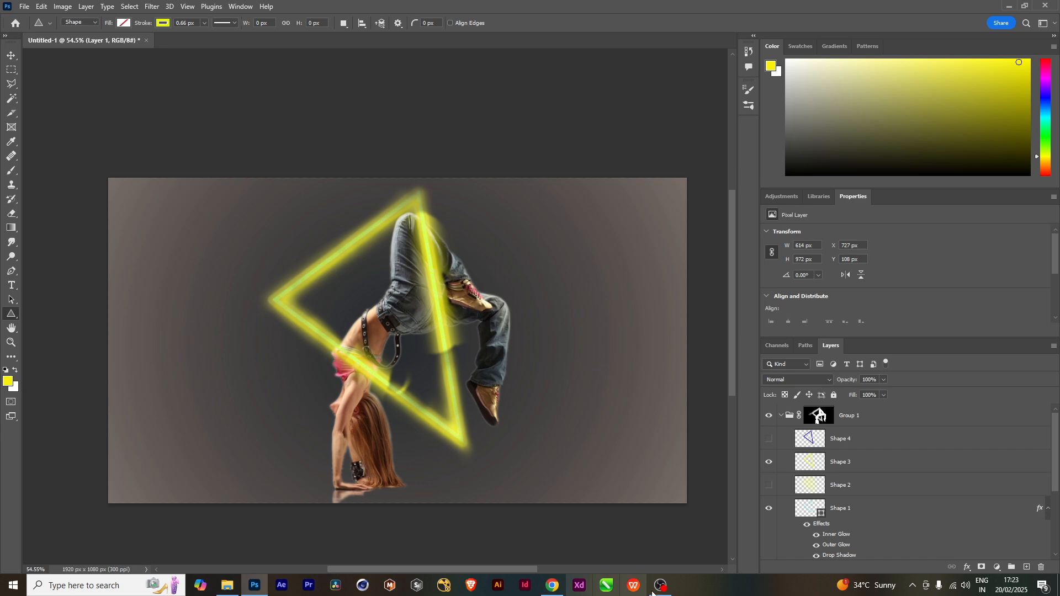
mouse_move(417, 441)
left_mouse_down()
mouse_move(431, 386)
mouse_move(429, 425)
left_mouse_up()
scroll(505, 396, "up", 6)
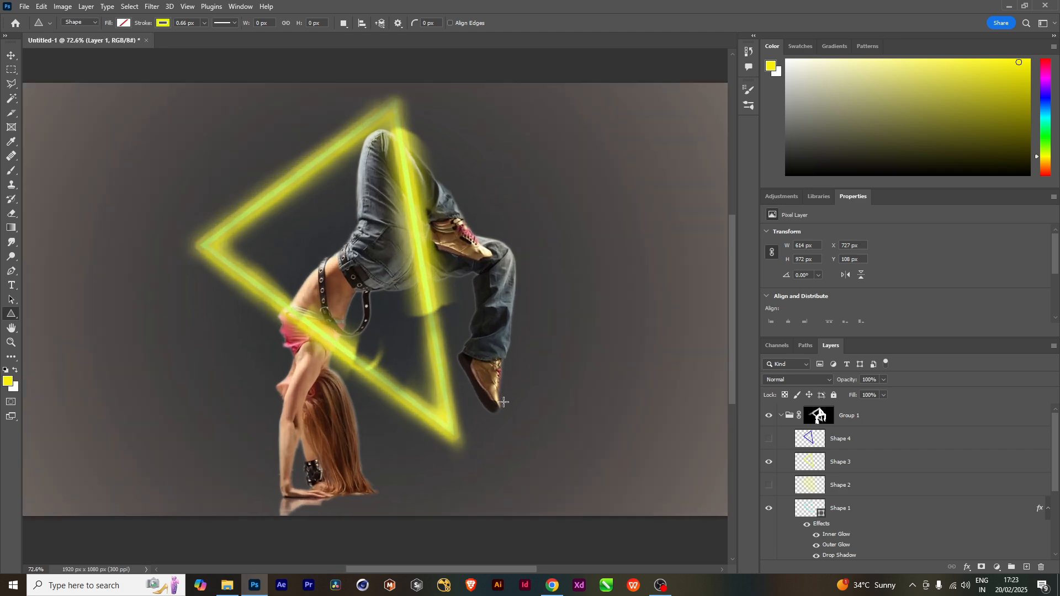
left_click_drag(491, 401, 431, 400)
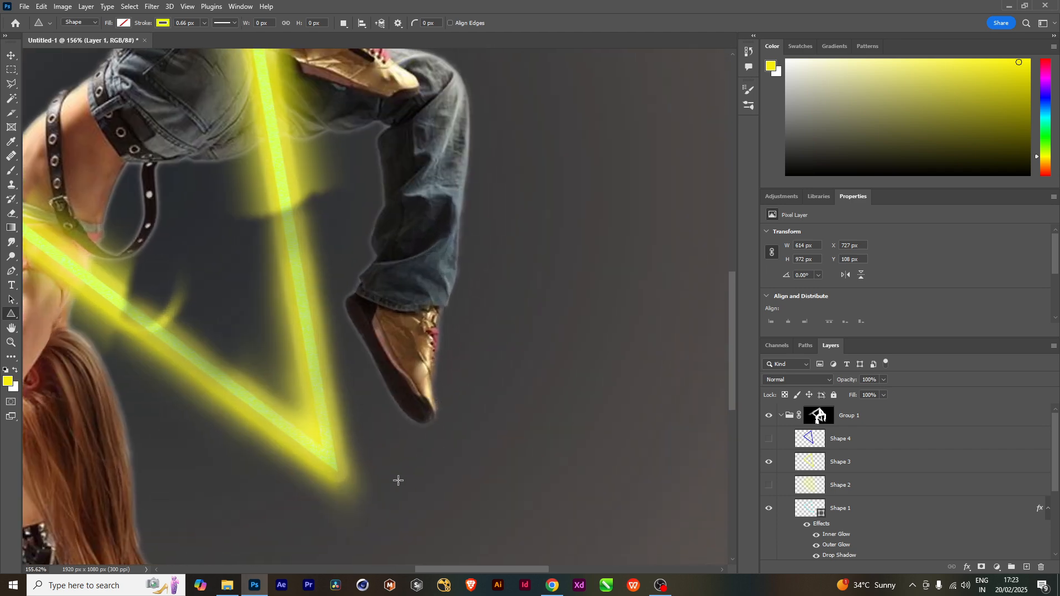
left_click_drag(359, 261, 521, 483)
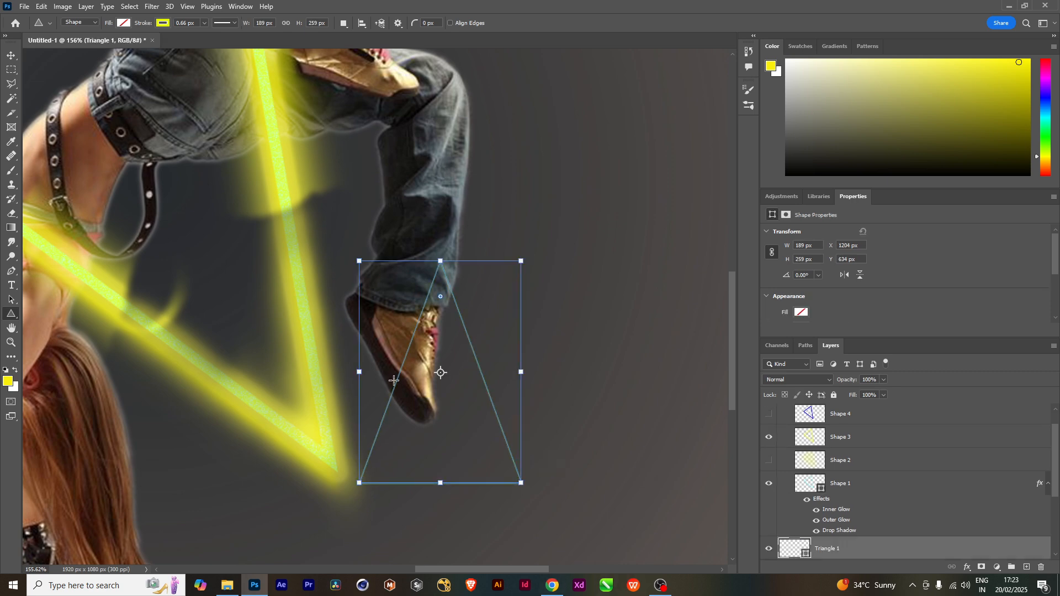
Give the small triangle a 4.68 px cyan stroke and move it up around the dancer's lower leg and shoe.
left_click(205, 24)
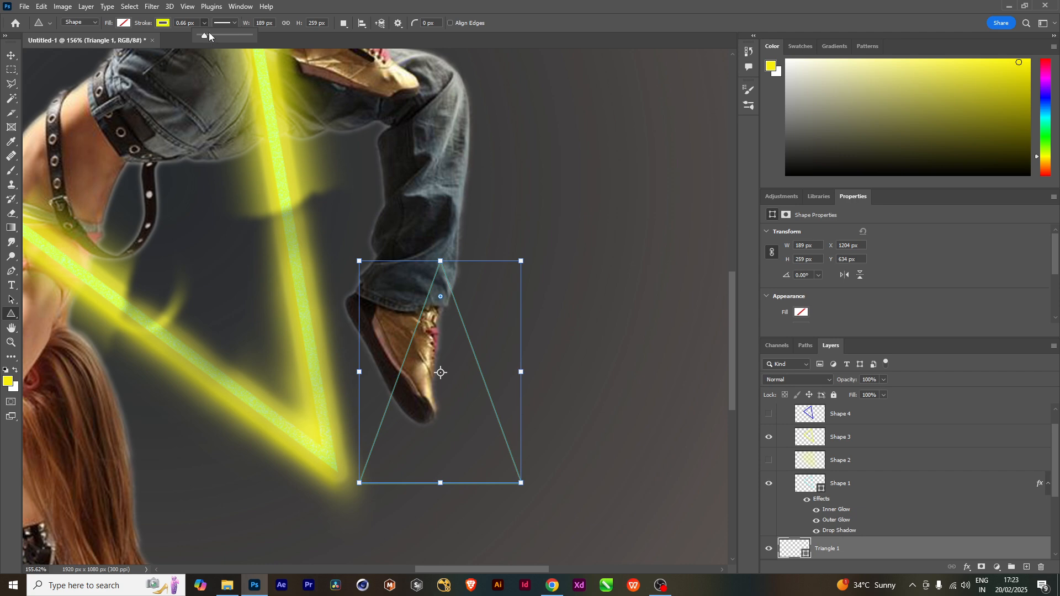
left_click_drag(209, 35, 209, 38)
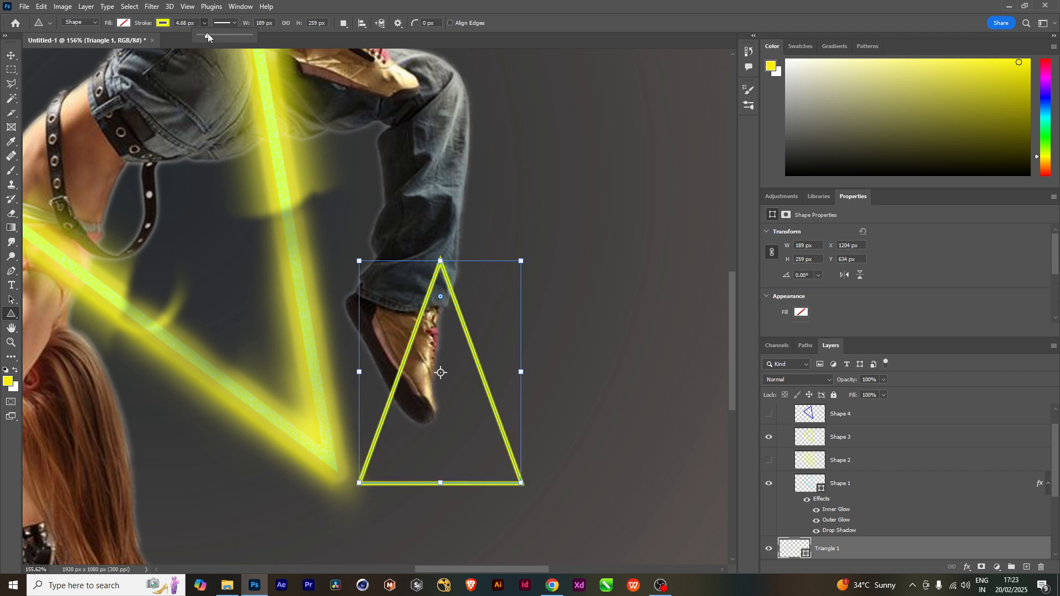
left_click(162, 24)
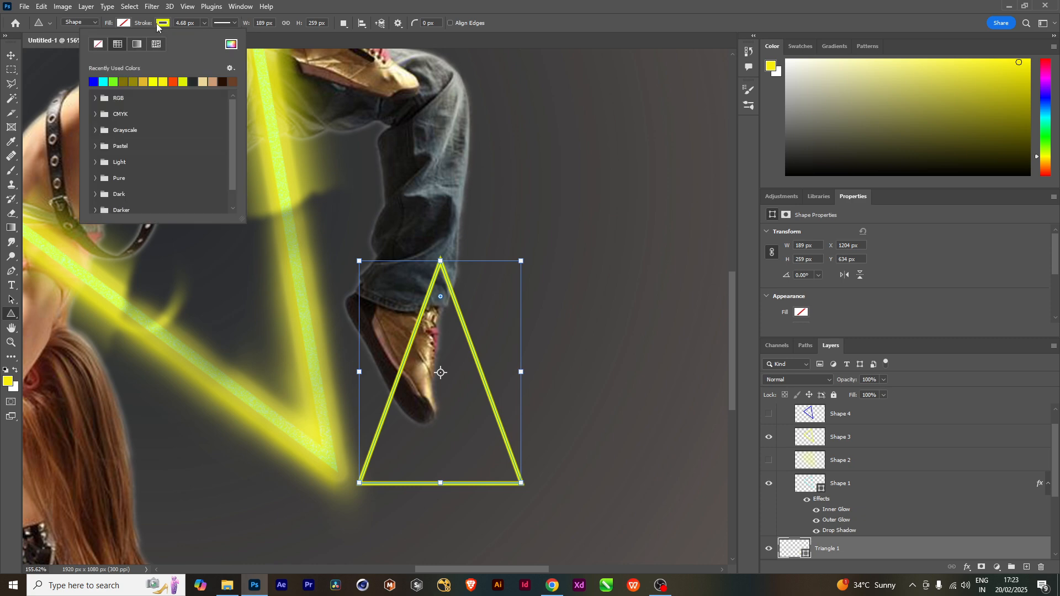
left_click(105, 81)
left_click(12, 54)
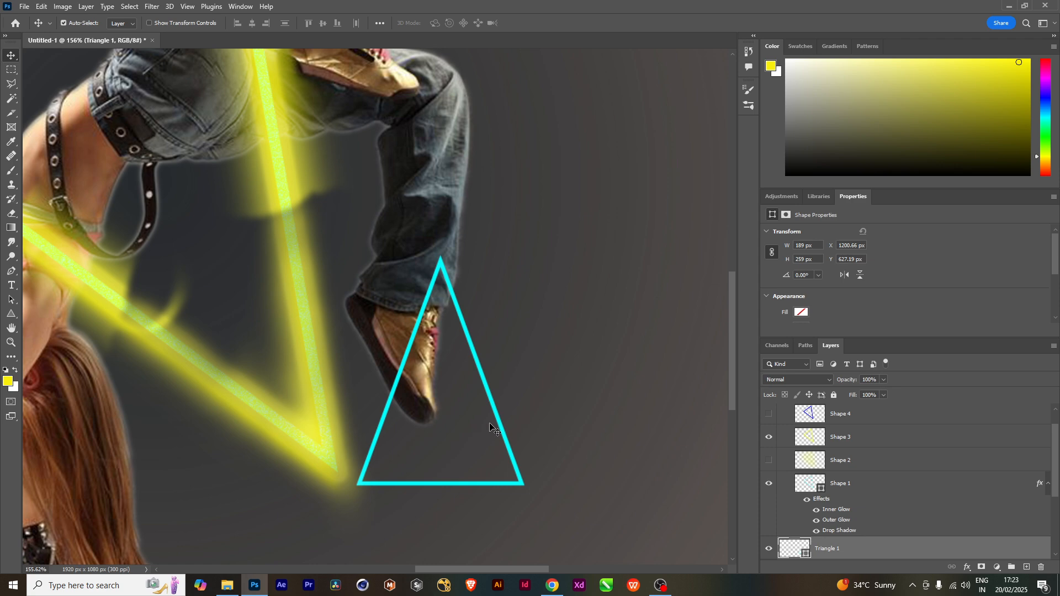
left_click_drag(497, 421, 473, 315)
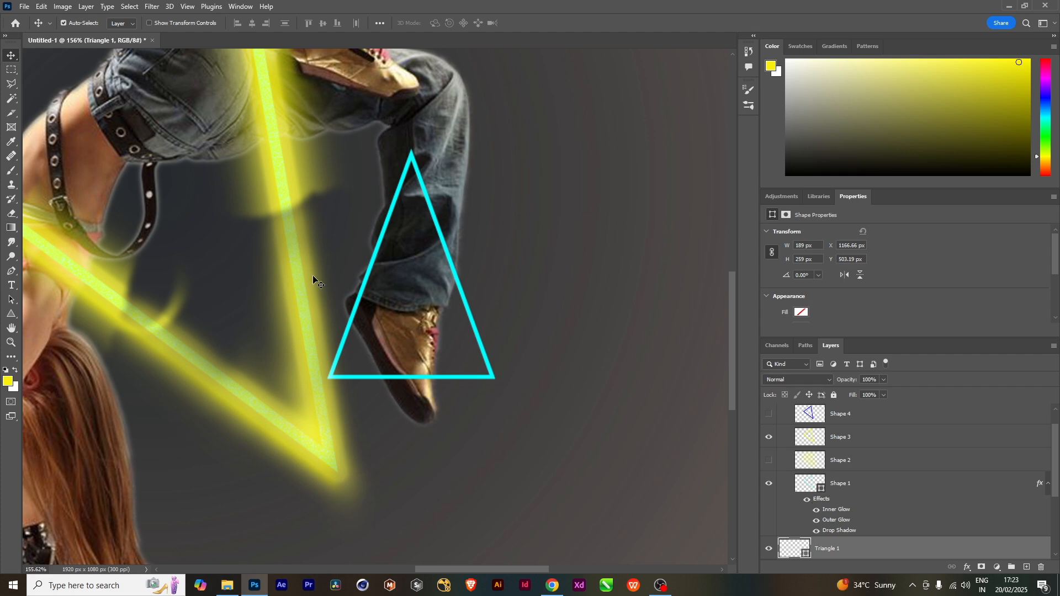
Add a layer mask to Triangle 1 and paint black at 26% brush opacity over the corner nearest the yellow triangle.
scroll(856, 530, "down", 3)
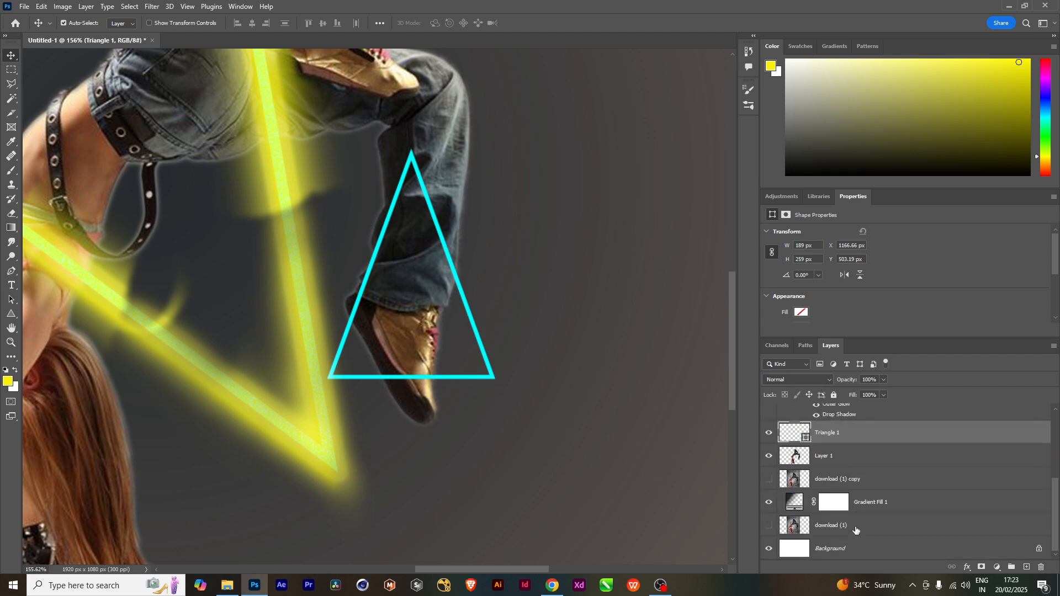
left_click(982, 567)
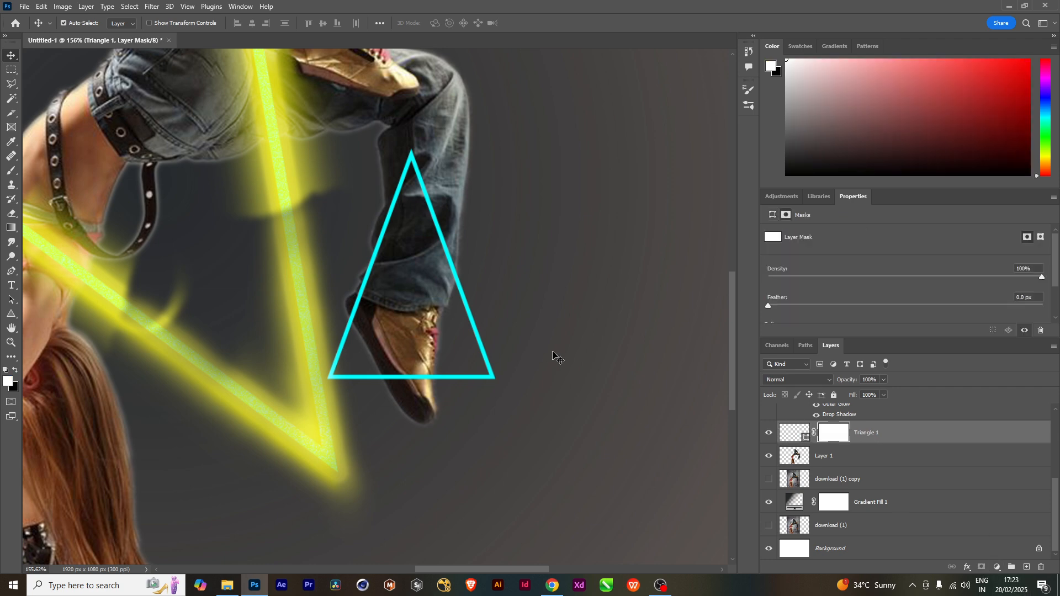
key("b")
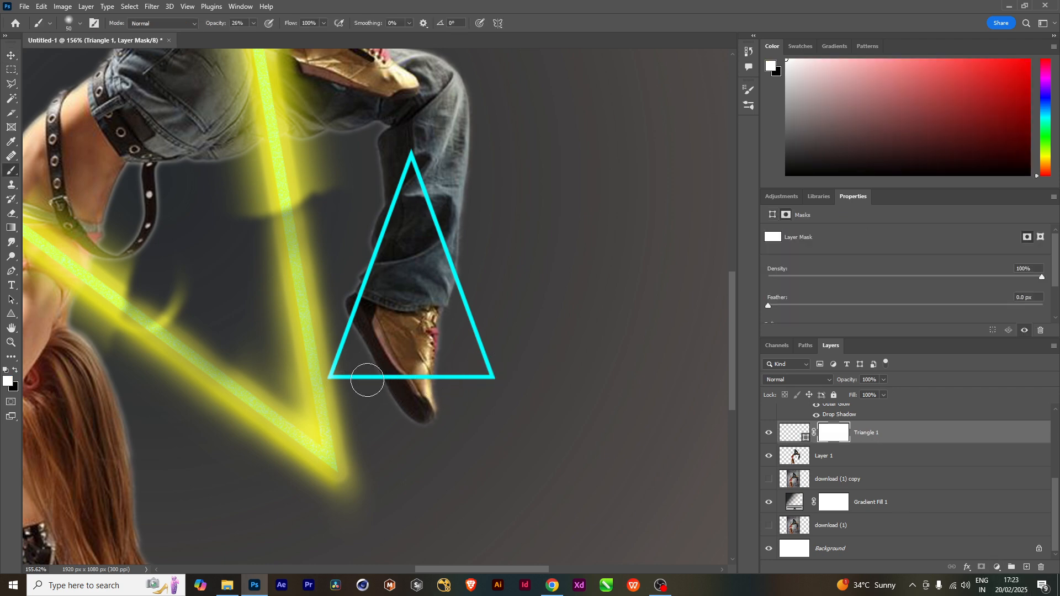
key("x")
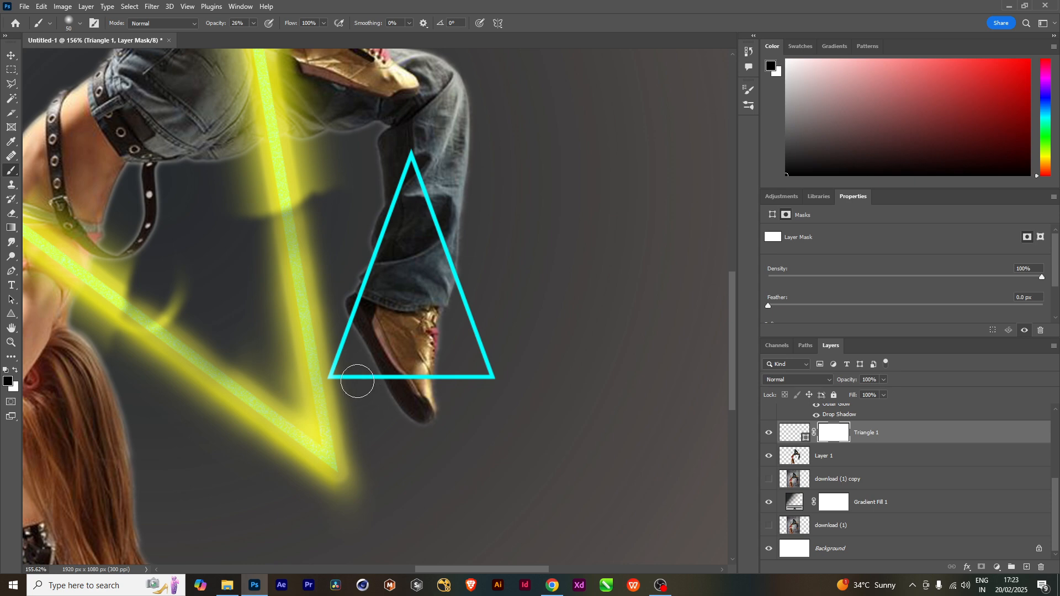
mouse_move(357, 377)
left_mouse_down()
mouse_move(370, 388)
mouse_move(360, 374)
mouse_move(332, 385)
mouse_move(327, 374)
mouse_move(339, 367)
mouse_move(345, 396)
mouse_move(360, 379)
mouse_move(333, 374)
left_mouse_up()
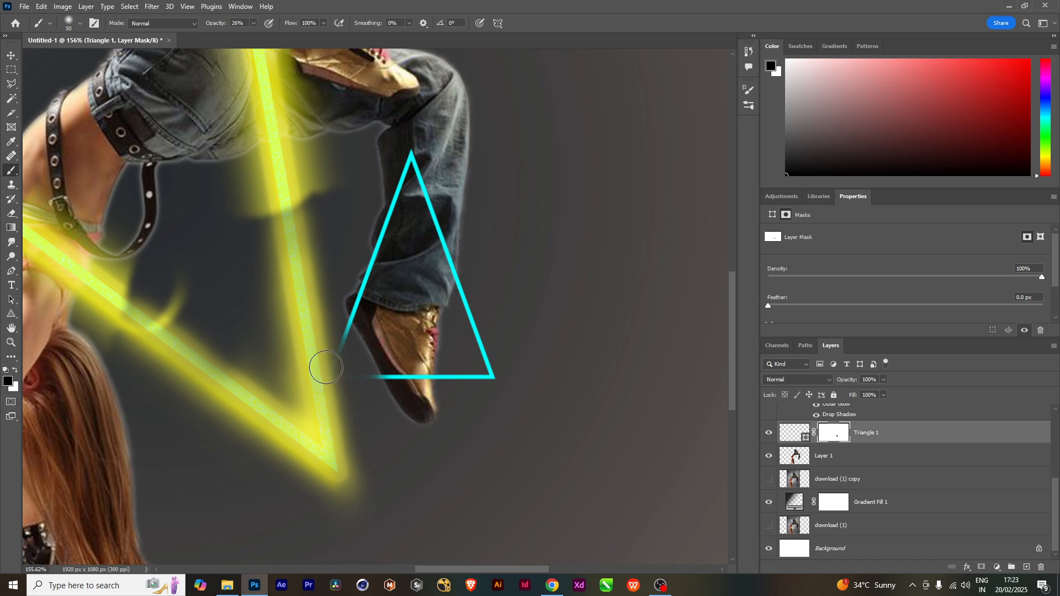
left_click_drag(325, 367, 342, 339)
Raise the brush opacity to 42% and mask out the rest of that corner up to the shoe's edge.
left_click(254, 23)
left_click_drag(253, 35, 262, 35)
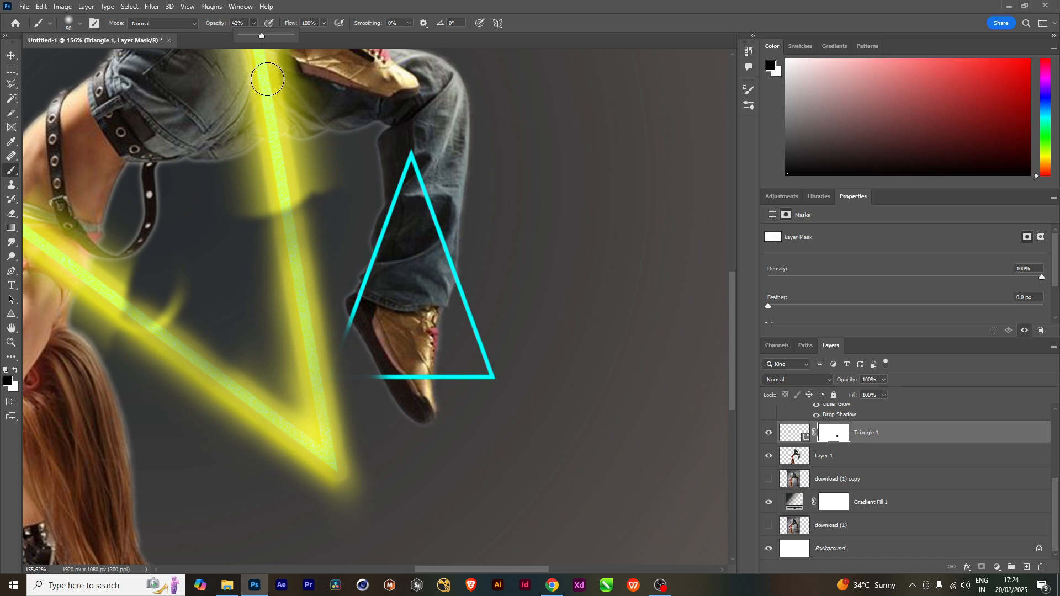
left_click(338, 381)
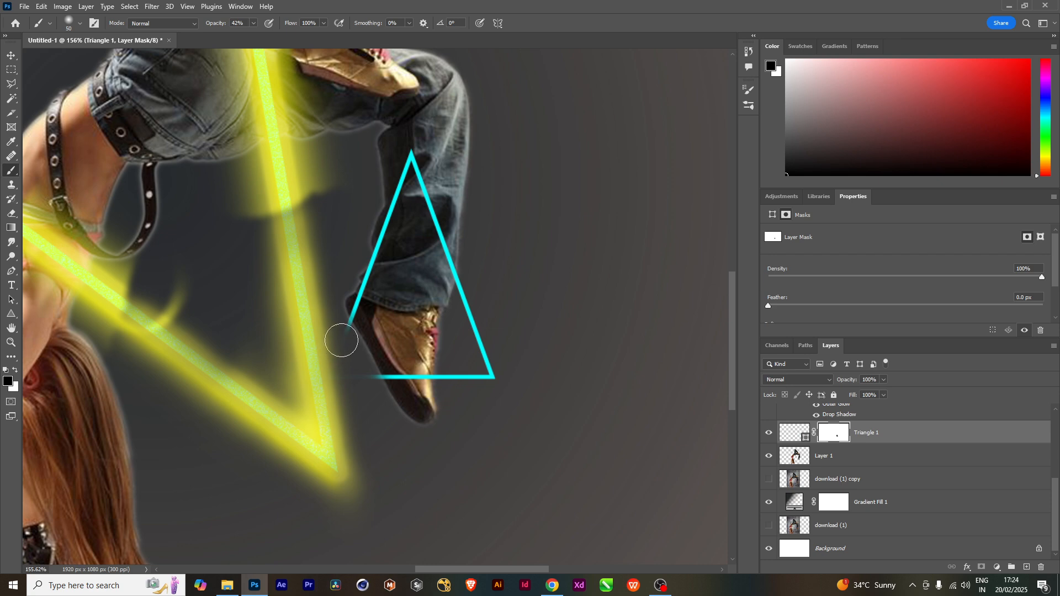
mouse_move(343, 407)
left_mouse_down()
mouse_move(360, 383)
mouse_move(365, 395)
left_mouse_up()
Mask out the cyan triangle's other lower corner and side where they extend beyond the dancer's leg and shoe.
left_click_drag(438, 466, 407, 508)
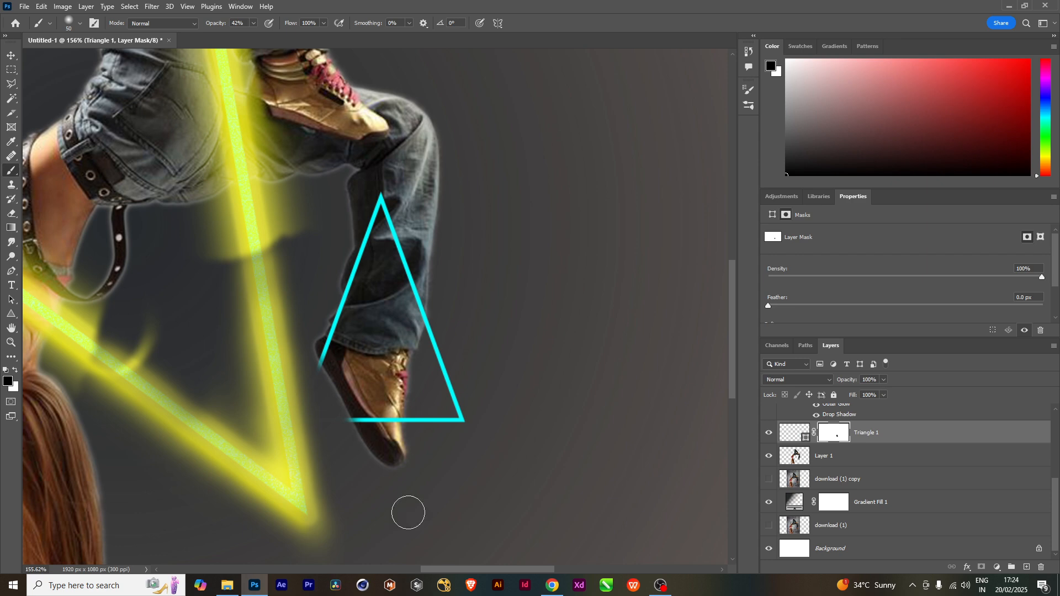
left_click(440, 340)
left_click(438, 332)
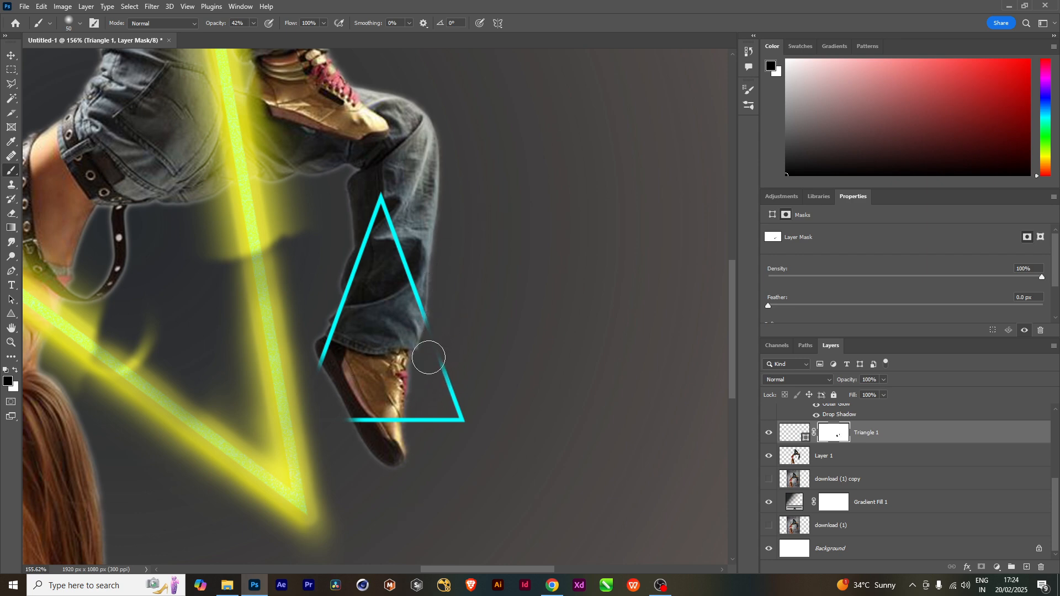
mouse_move(429, 357)
left_mouse_down()
mouse_move(462, 425)
mouse_move(443, 440)
mouse_move(421, 434)
mouse_move(424, 411)
mouse_move(454, 396)
mouse_move(463, 408)
mouse_move(454, 355)
mouse_move(452, 374)
mouse_move(474, 369)
mouse_move(466, 394)
mouse_move(421, 423)
mouse_move(456, 390)
left_mouse_up()
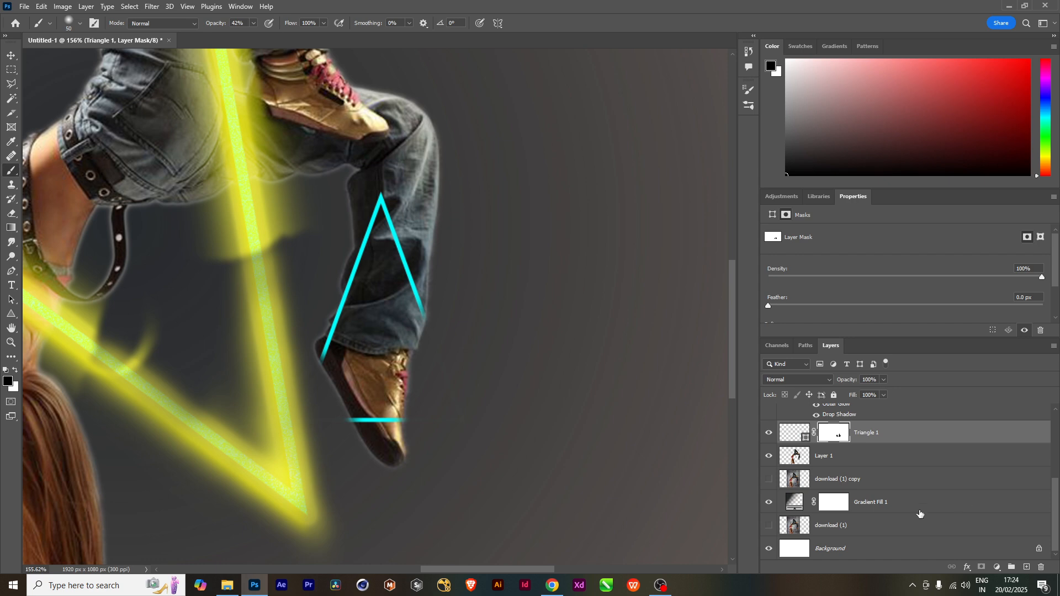
Add Inner Glow and Outer Glow effects to Triangle 1, setting the outer glow's opacity to 45% and spread to 29%.
double_click(978, 440)
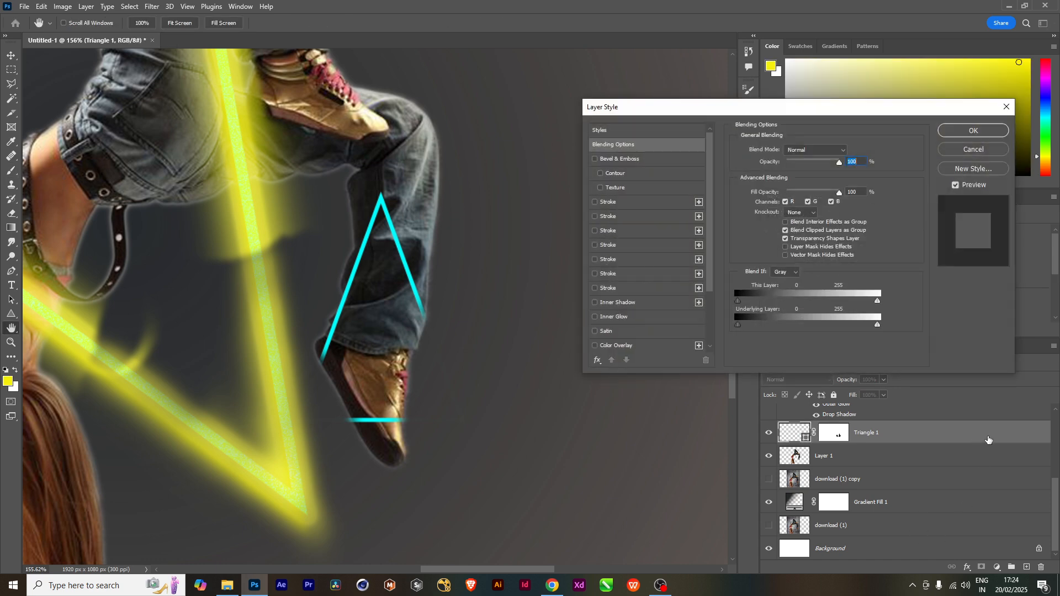
left_click(640, 313)
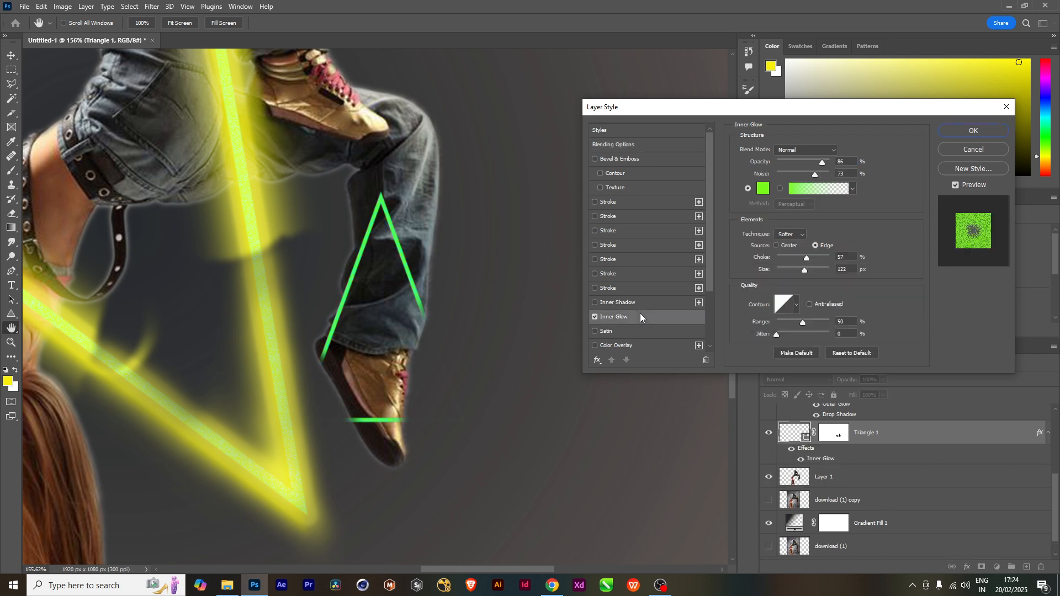
scroll(651, 328, "down", 1)
scroll(651, 328, "down", 2)
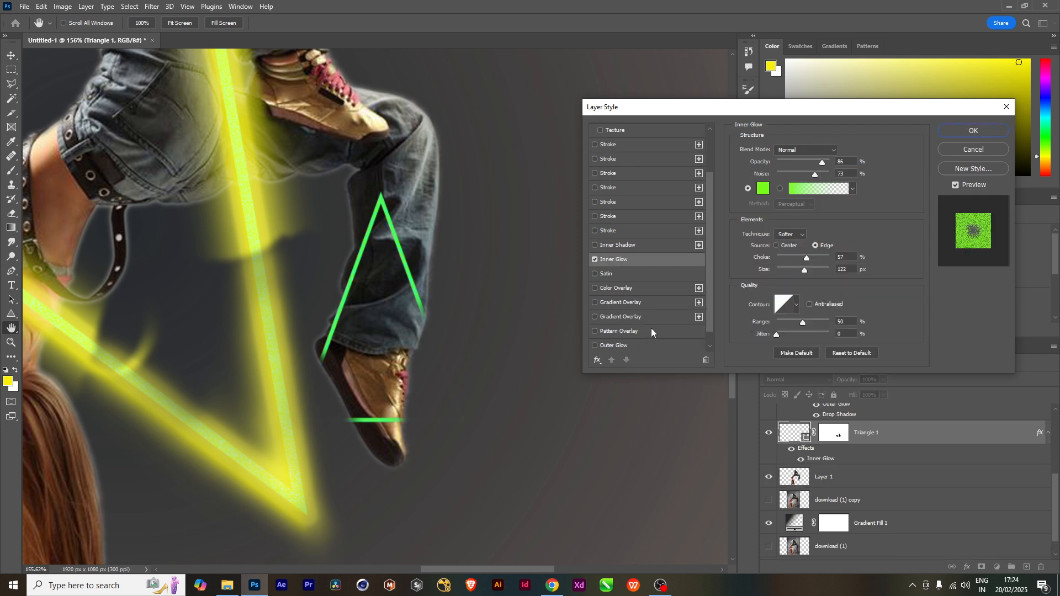
left_click(621, 330)
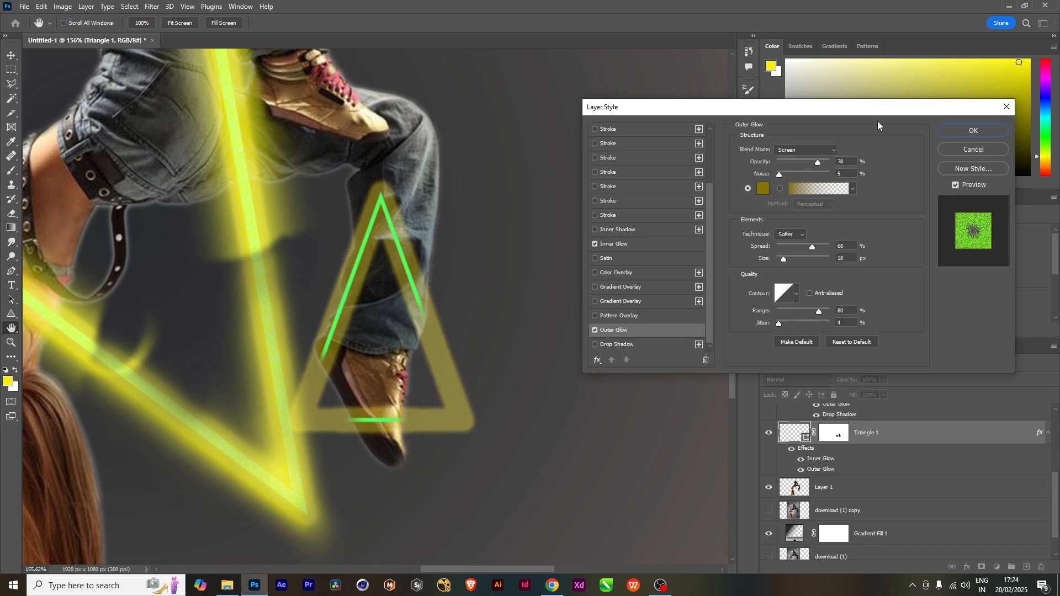
left_click(800, 160)
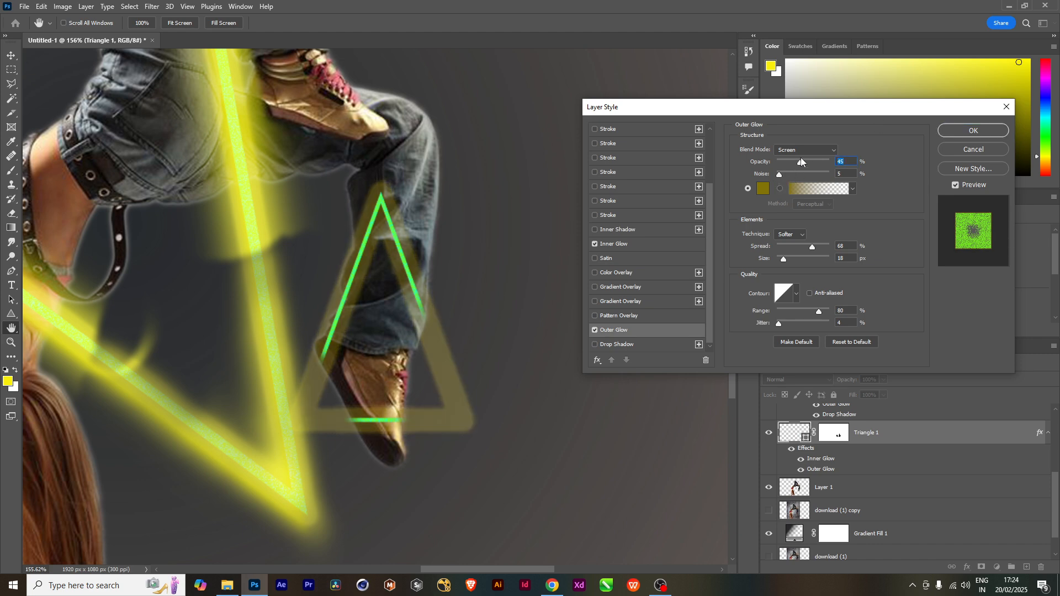
left_click(793, 245)
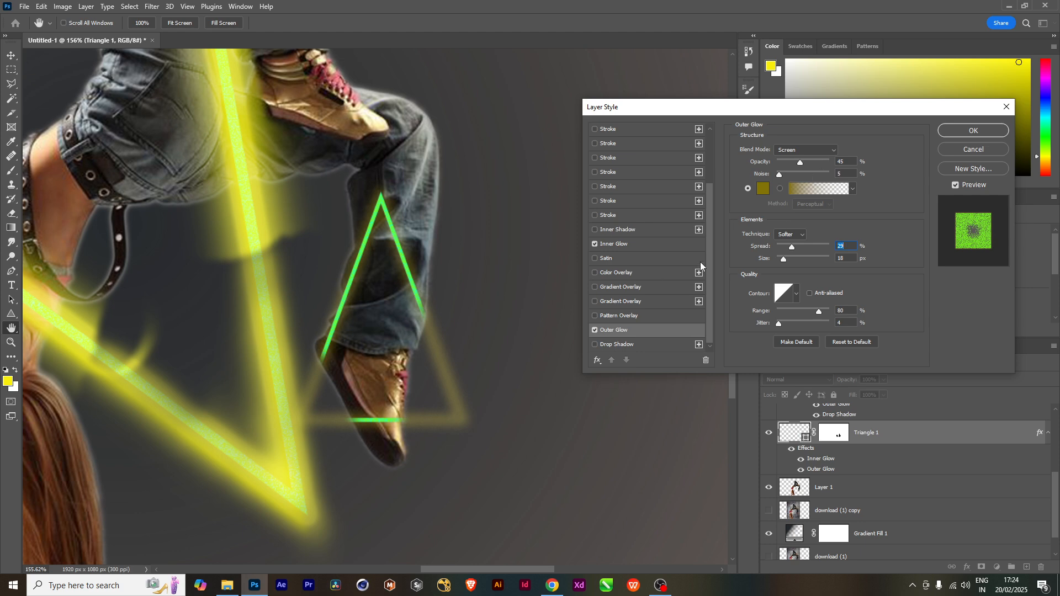
Change Triangle 1's Inner Glow colour to olive green 9cad0c.
left_click(645, 243)
left_click(762, 191)
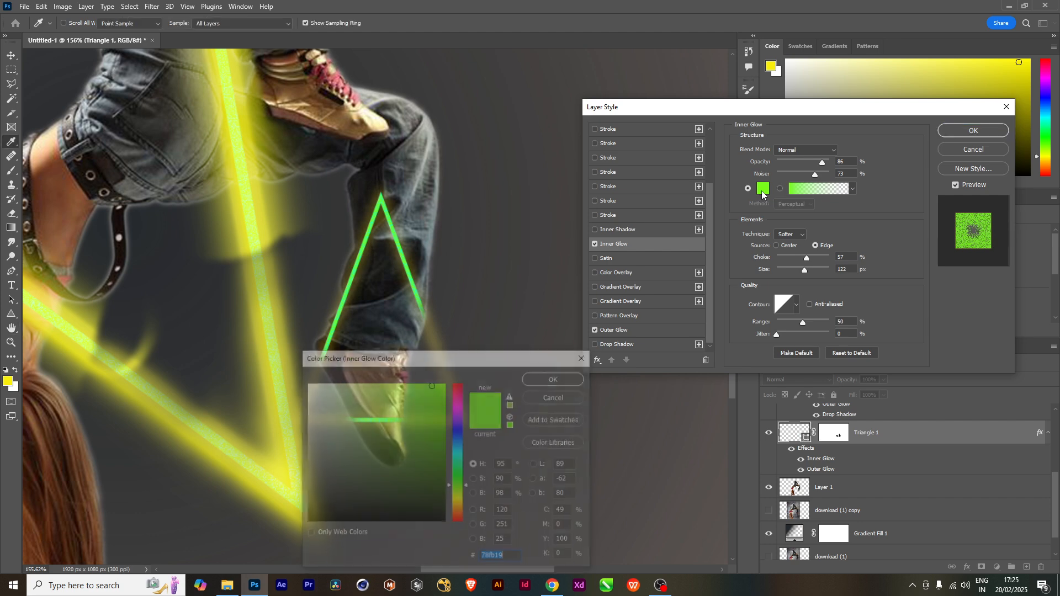
left_click(456, 489)
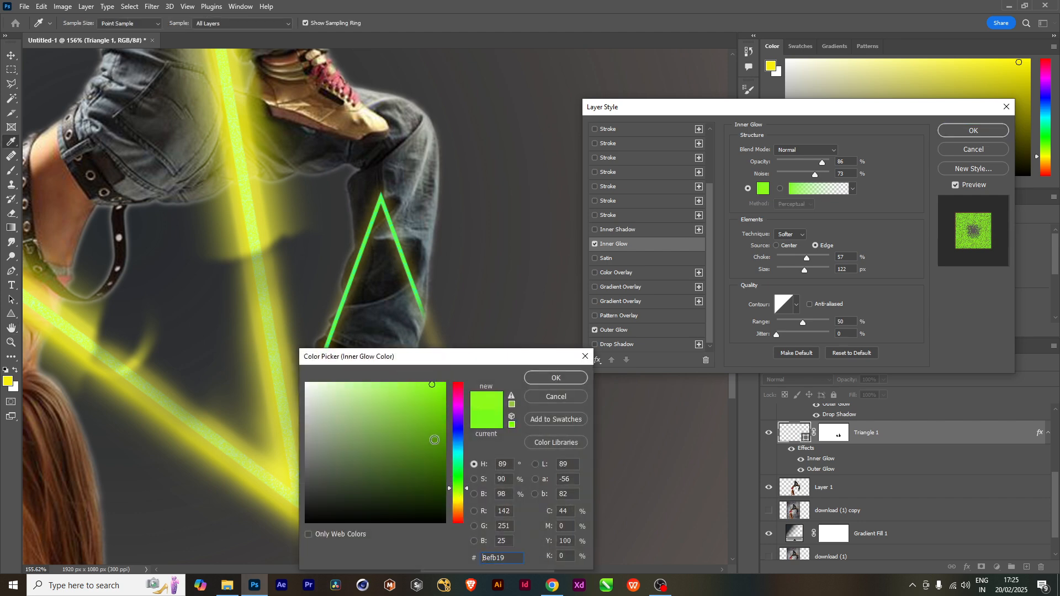
left_click(458, 498)
left_click(437, 427)
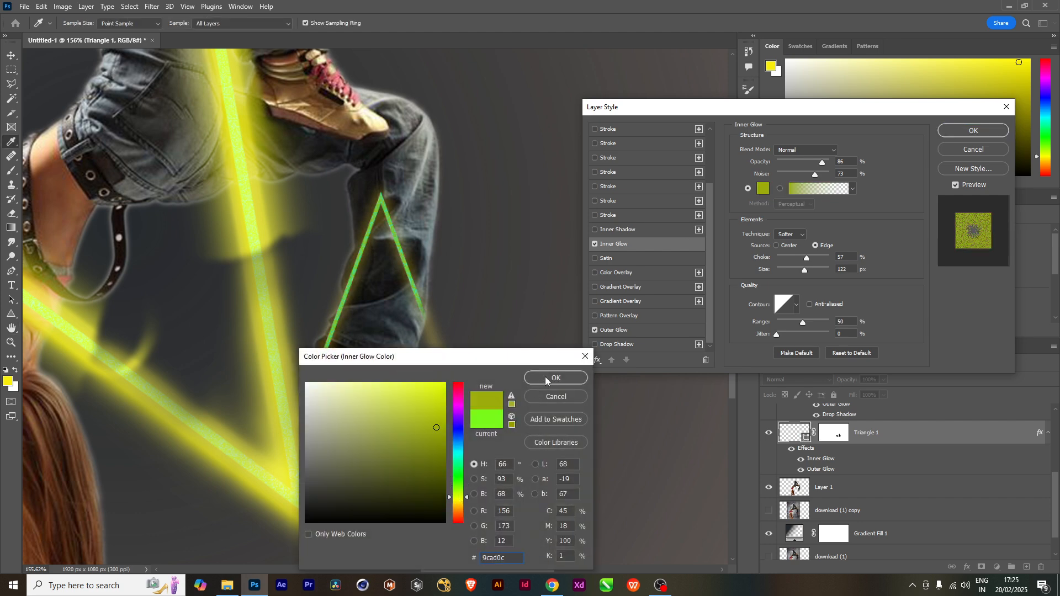
left_click(545, 377)
Set Triangle 1's Inner Glow to 22% noise, 27% choke and 18 px size.
scroll(445, 456, "down", 2)
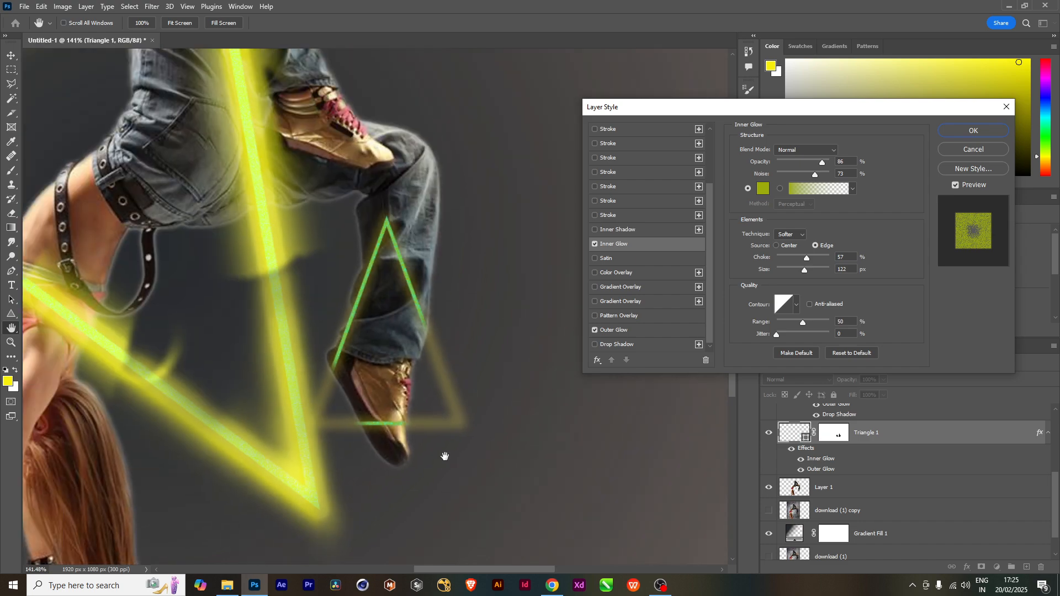
scroll(445, 456, "down", 3)
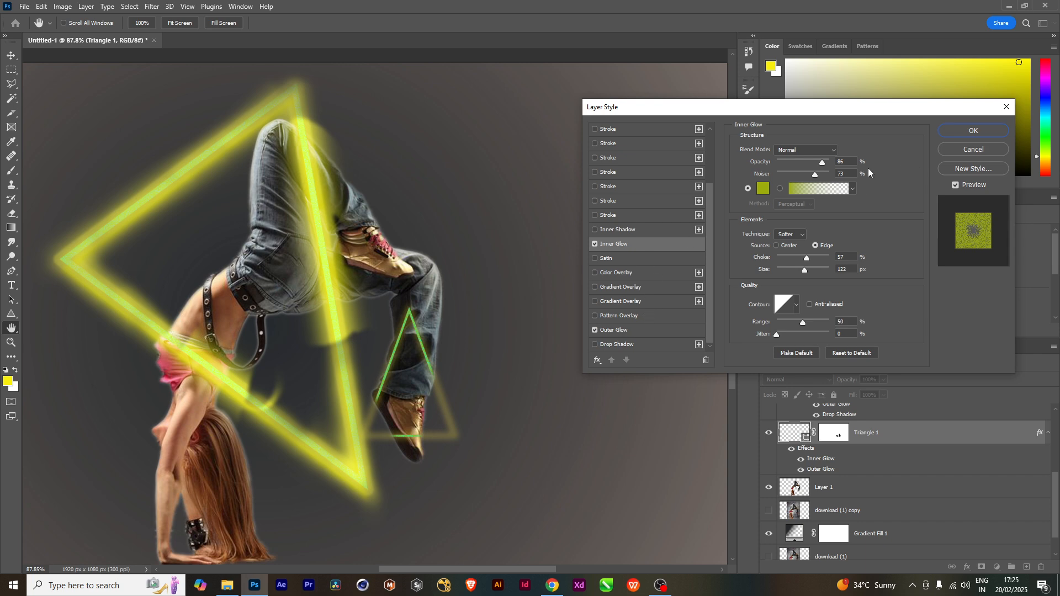
left_click_drag(782, 174, 795, 174)
left_click_drag(795, 256, 791, 255)
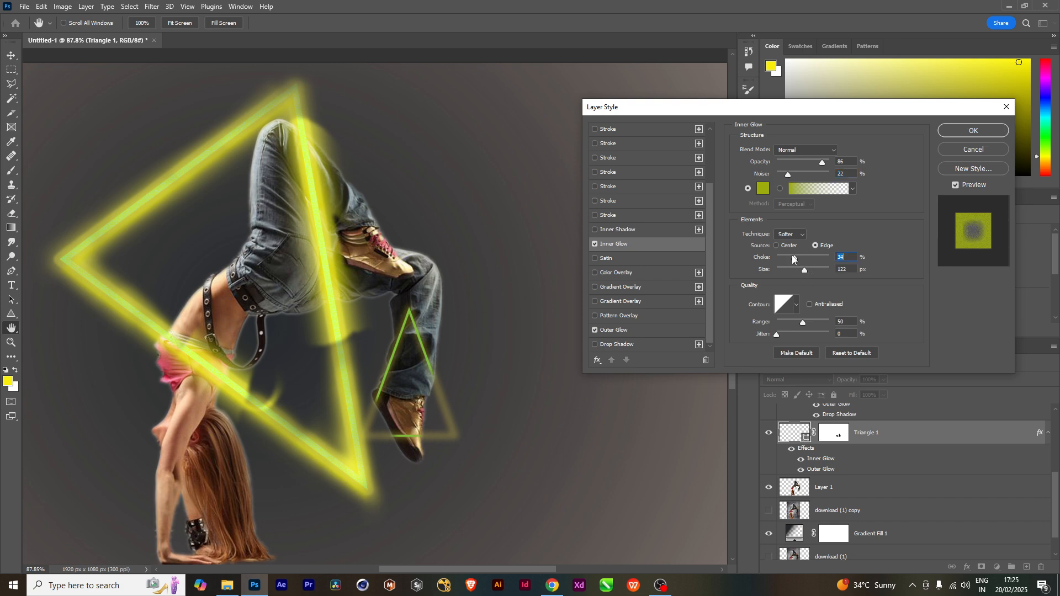
left_click(793, 268)
left_click(785, 270)
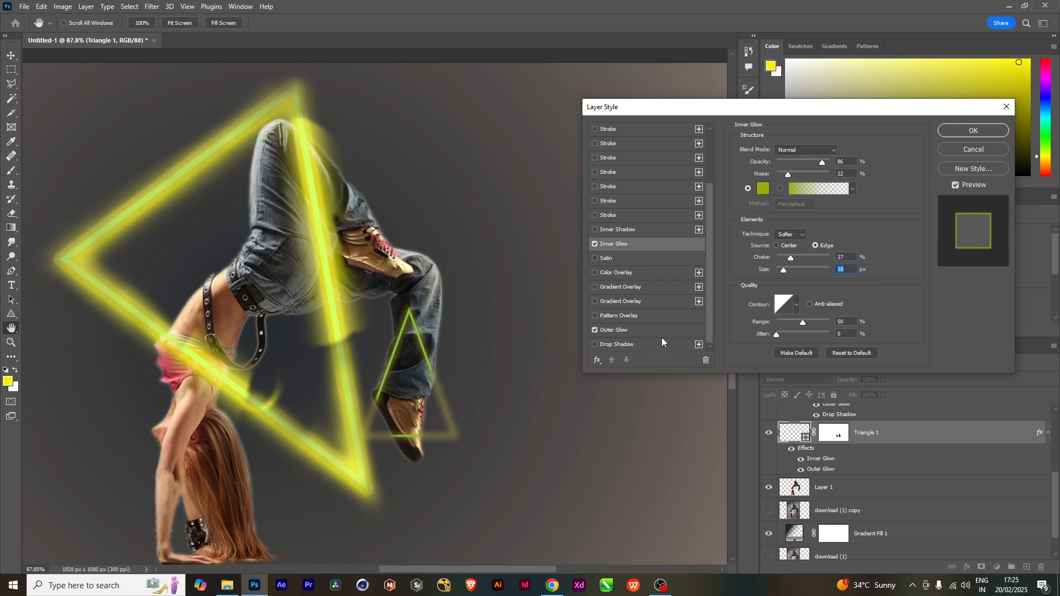
Set Triangle 1's Outer Glow to 38% spread and 27 px size, and apply the layer style.
left_click(631, 331)
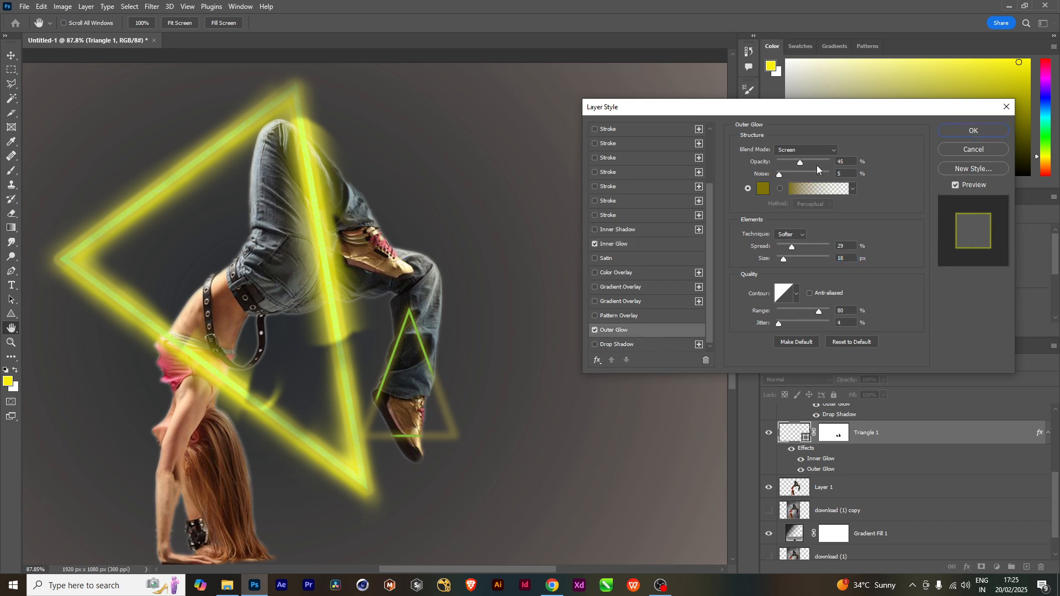
left_click(784, 246)
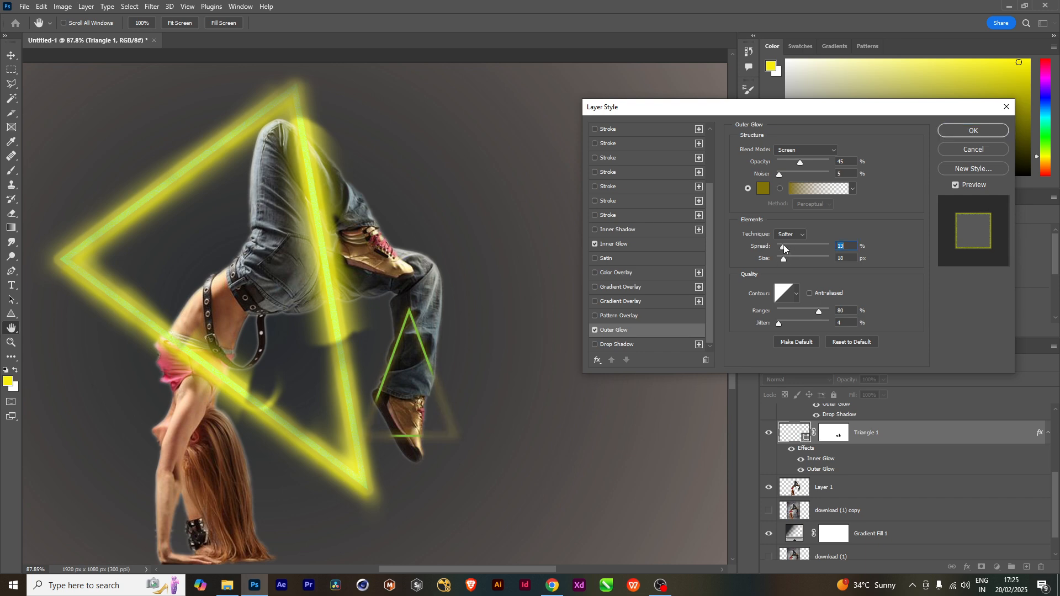
left_click_drag(791, 247, 799, 246)
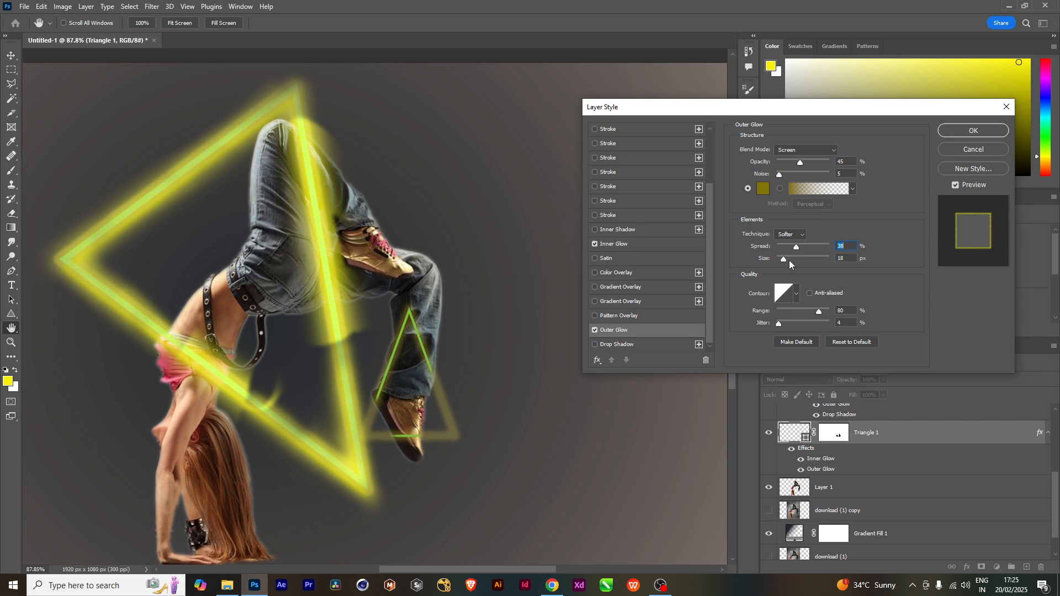
left_click(789, 257)
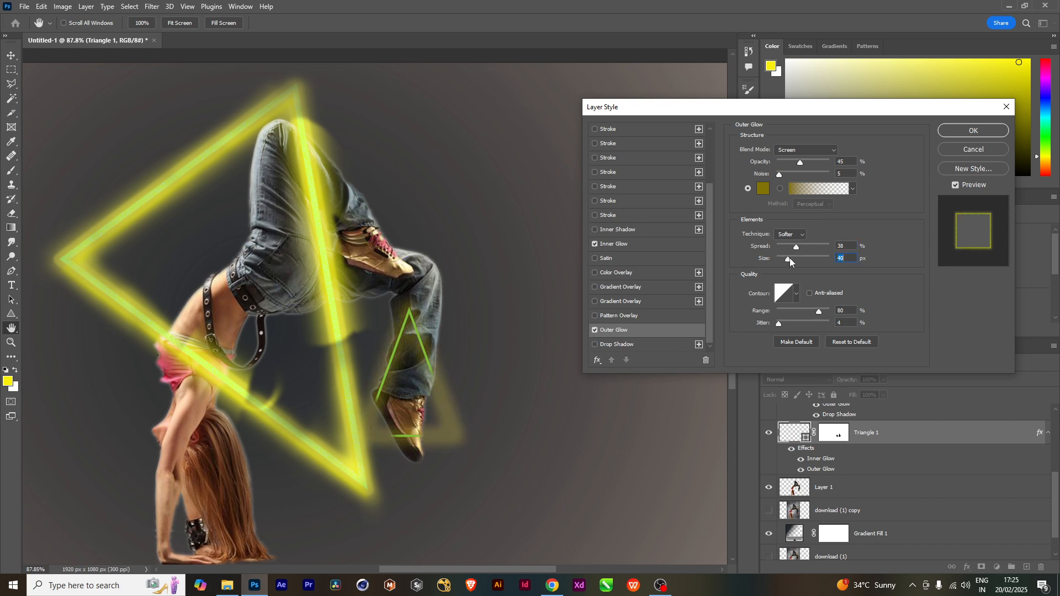
left_click_drag(789, 257, 786, 257)
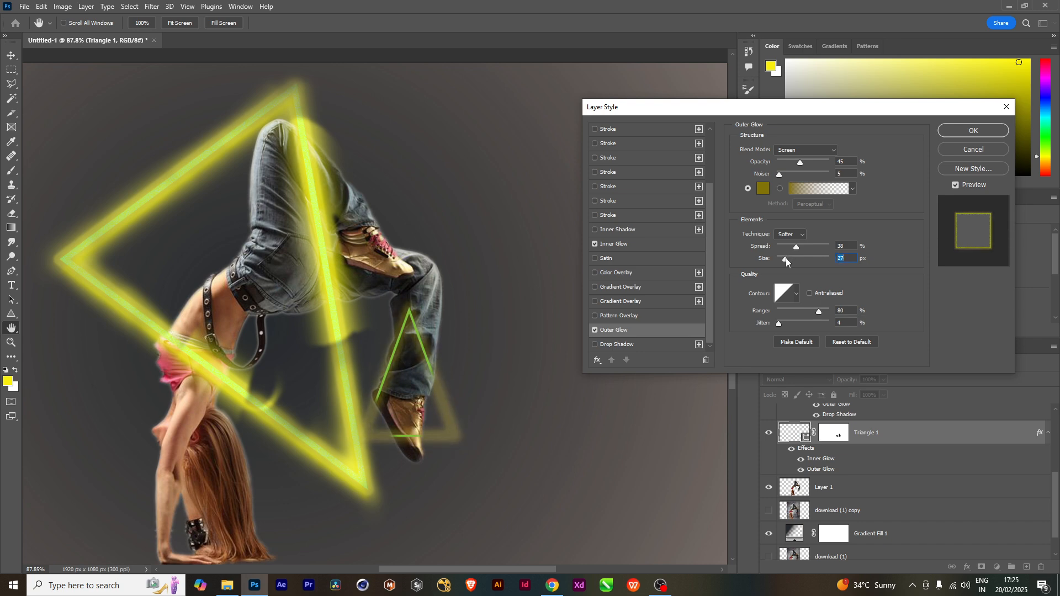
left_click(986, 132)
Reopen Triangle 1's Outer Glow settings and change the glow colour to red fa0606.
scroll(463, 393, "down", 2)
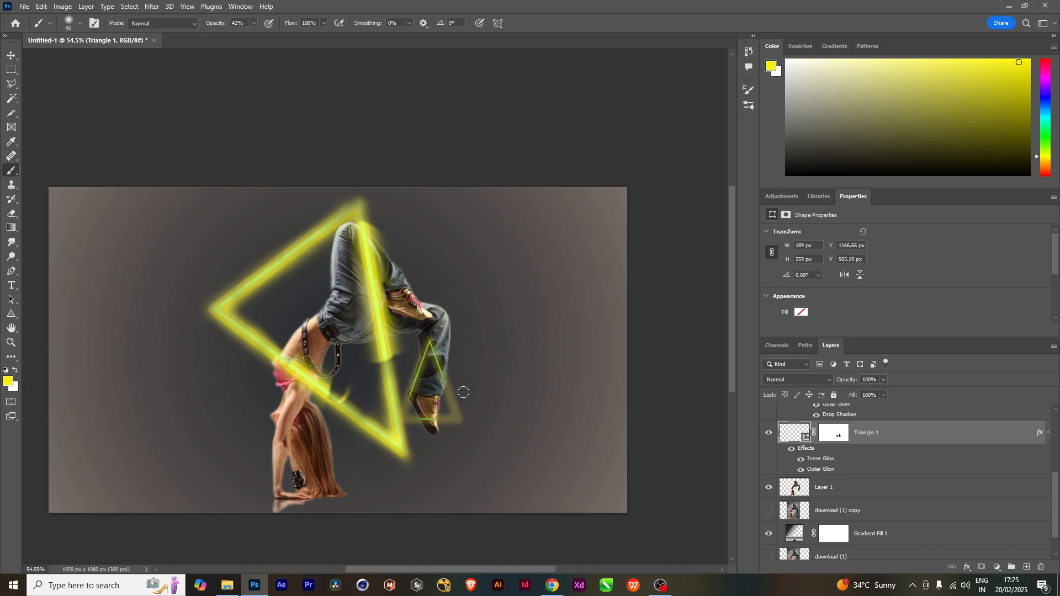
scroll(463, 392, "up", 2)
left_click_drag(469, 363, 466, 334)
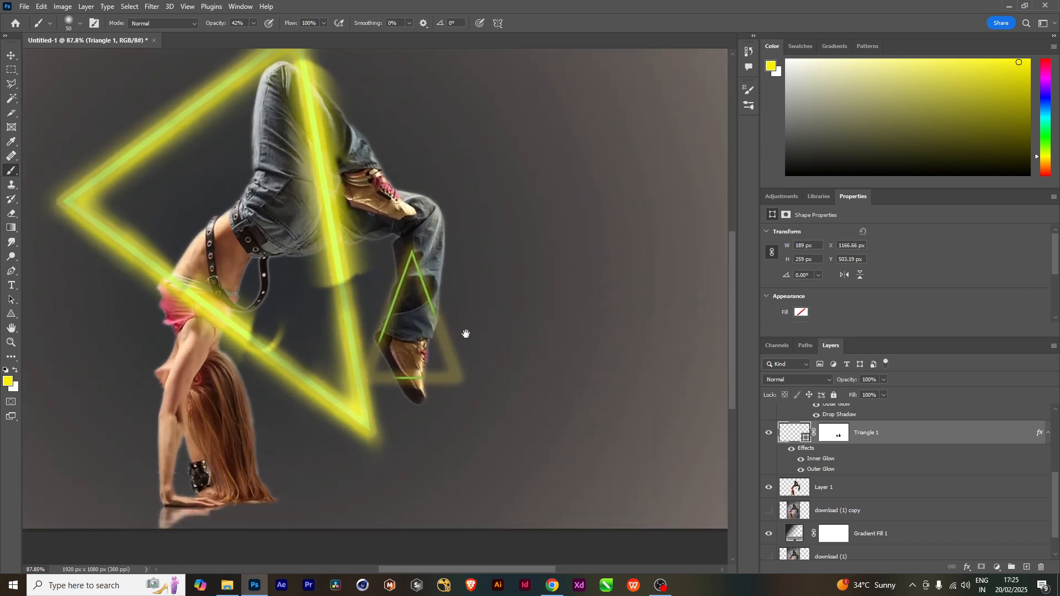
double_click(820, 470)
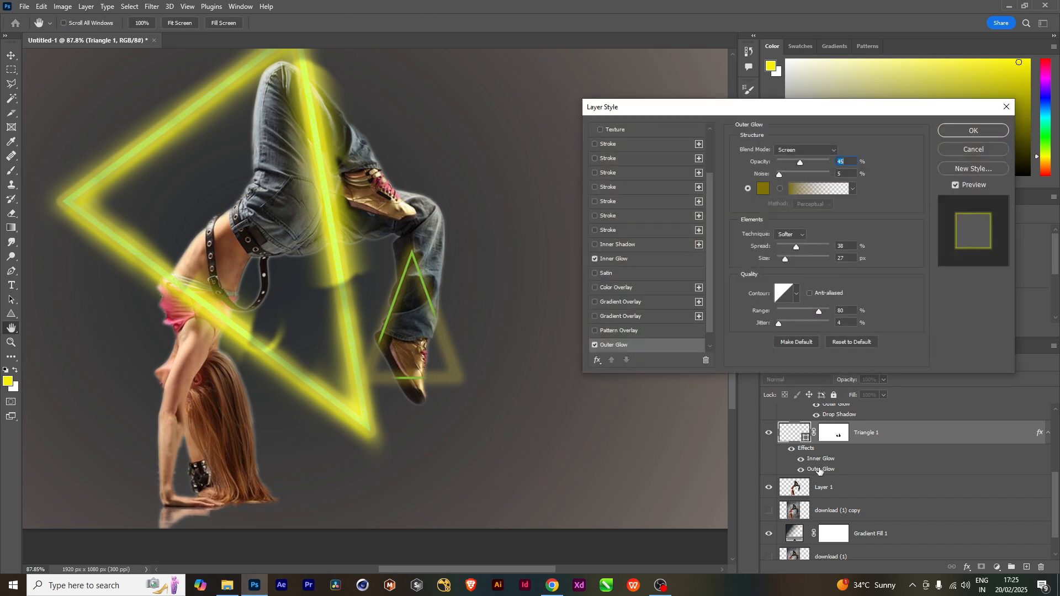
left_click(764, 190)
left_click(457, 431)
left_click(440, 403)
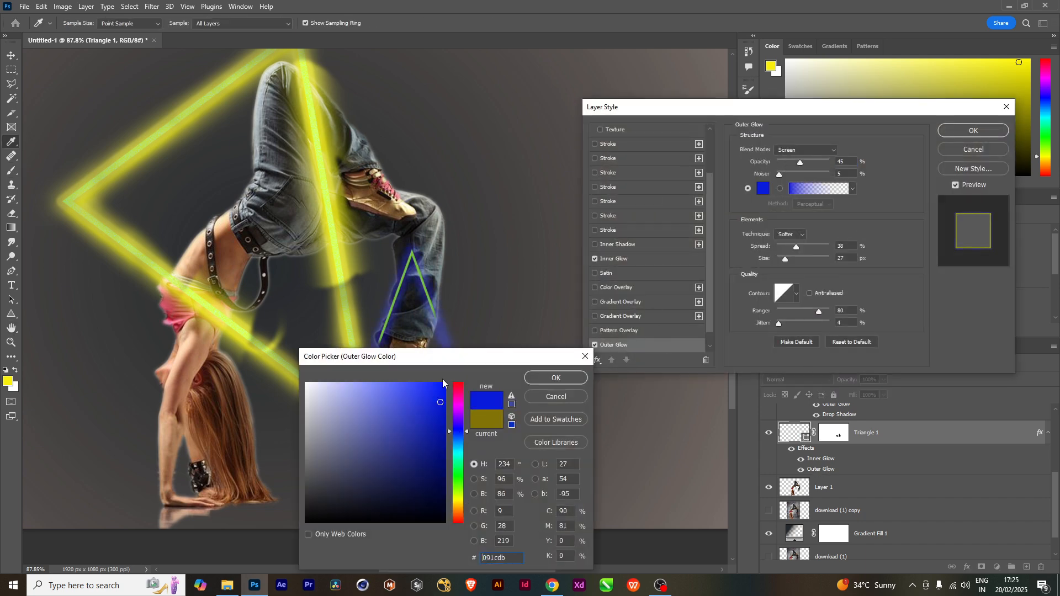
left_click(442, 385)
left_click(449, 381)
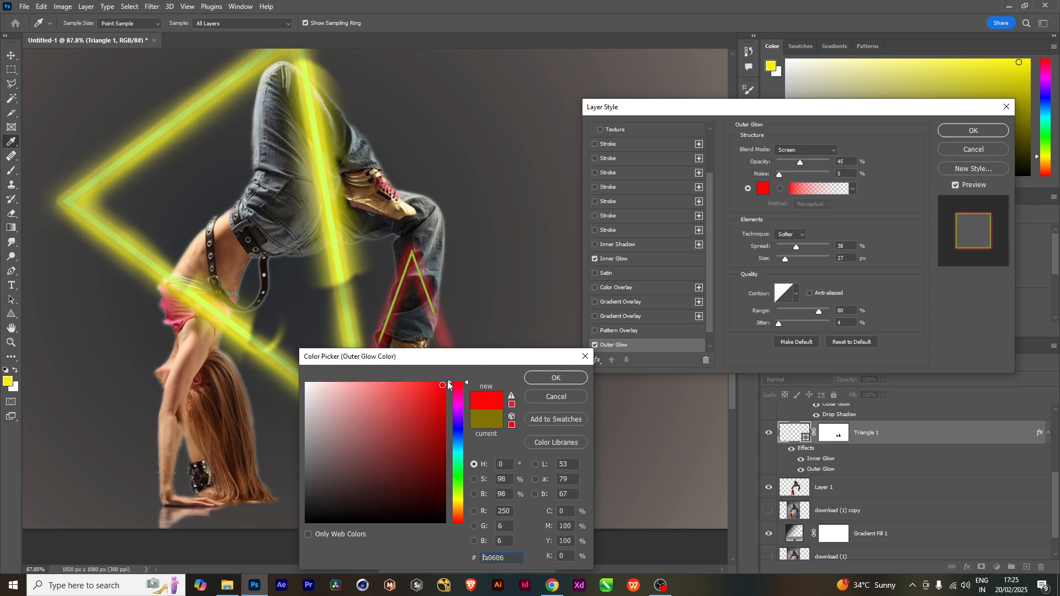
left_click(563, 377)
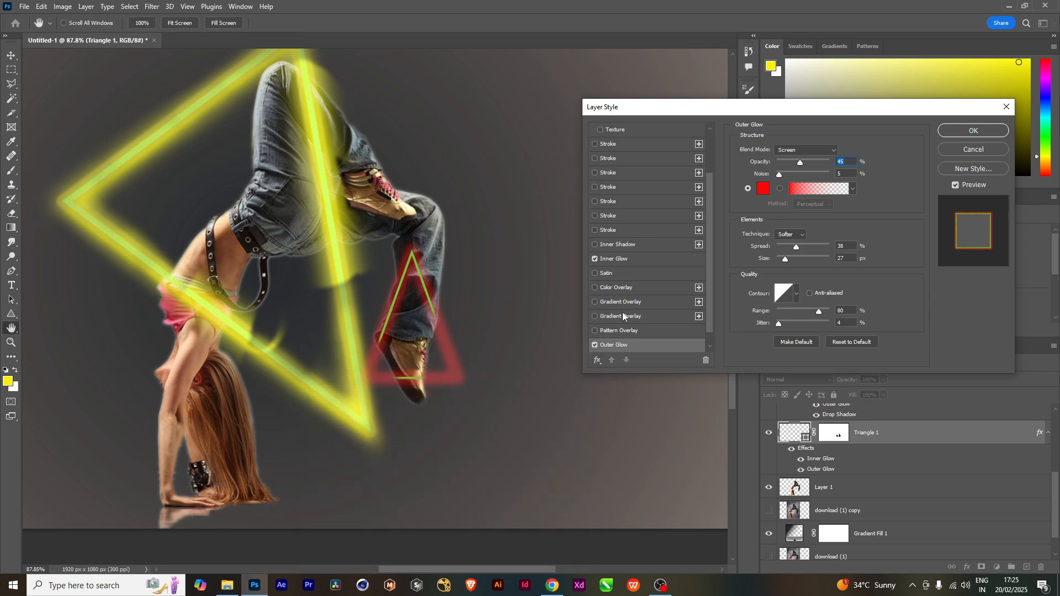
Change Triangle 1's Inner Glow colour to orange e75a0d and apply the layer style.
left_click(615, 260)
left_click(764, 188)
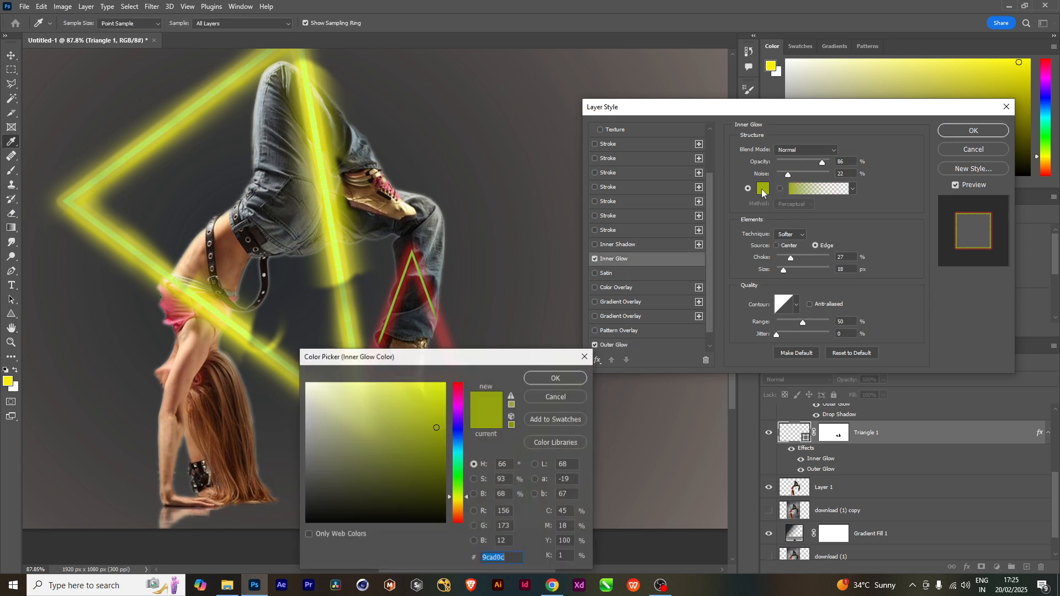
left_click(458, 516)
left_click_drag(443, 448, 439, 395)
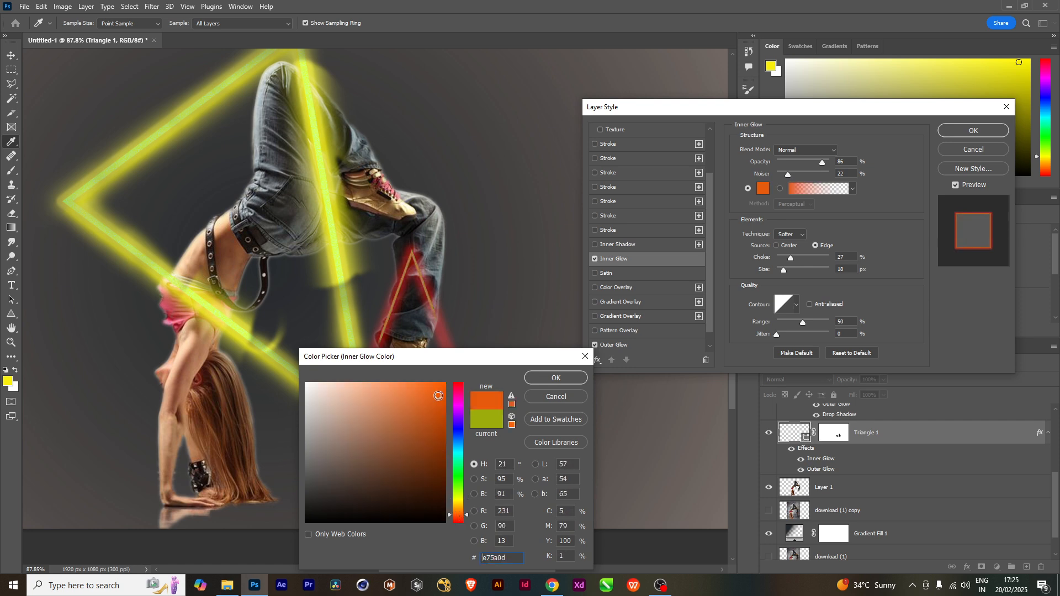
left_click(541, 376)
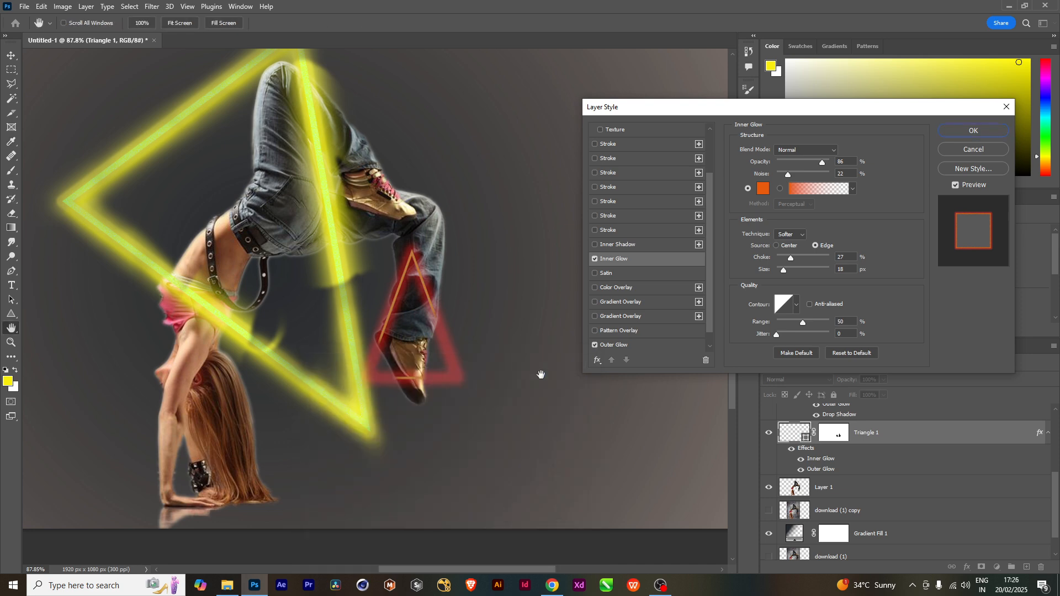
left_click(973, 131)
Rotate Triangle 1 to about -121.65° around the dancer's lower leg.
key("b")
scroll(455, 464, "down", 5)
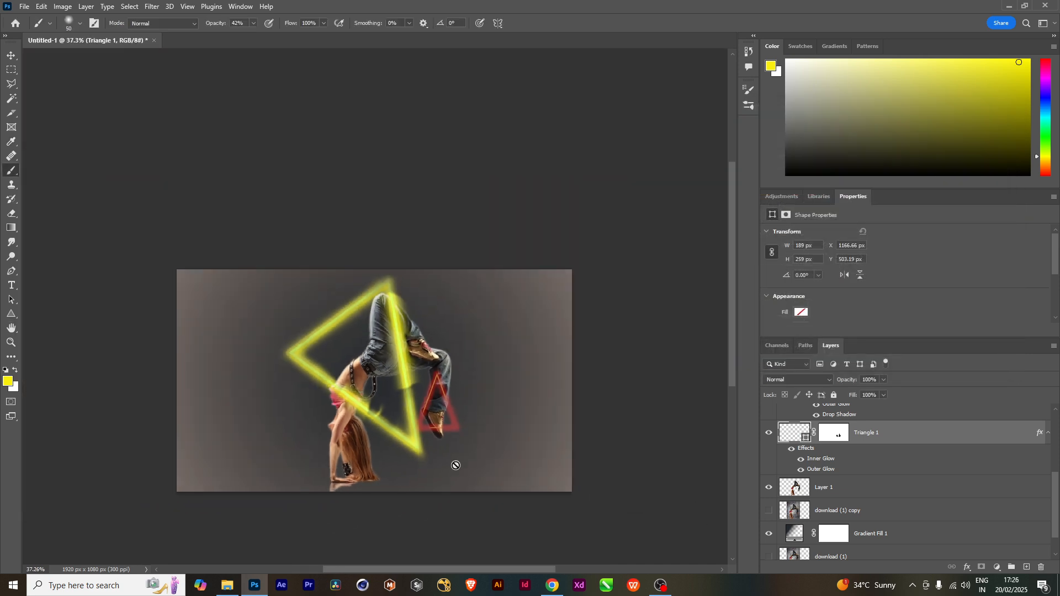
scroll(455, 465, "up", 3)
left_click_drag(455, 464, 511, 461)
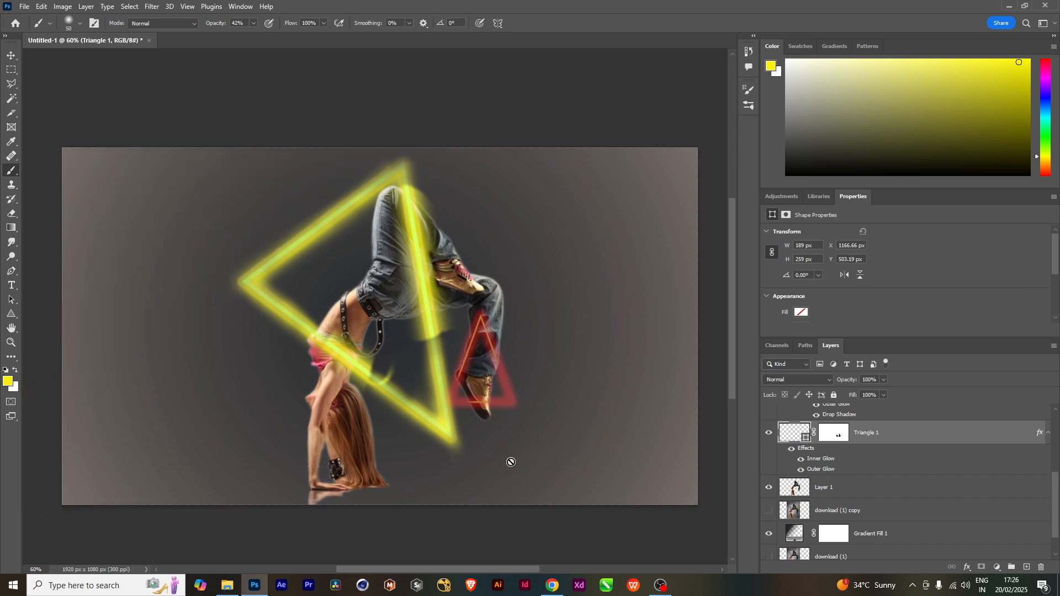
scroll(510, 355, "up", 3)
key("ctrl+minus")
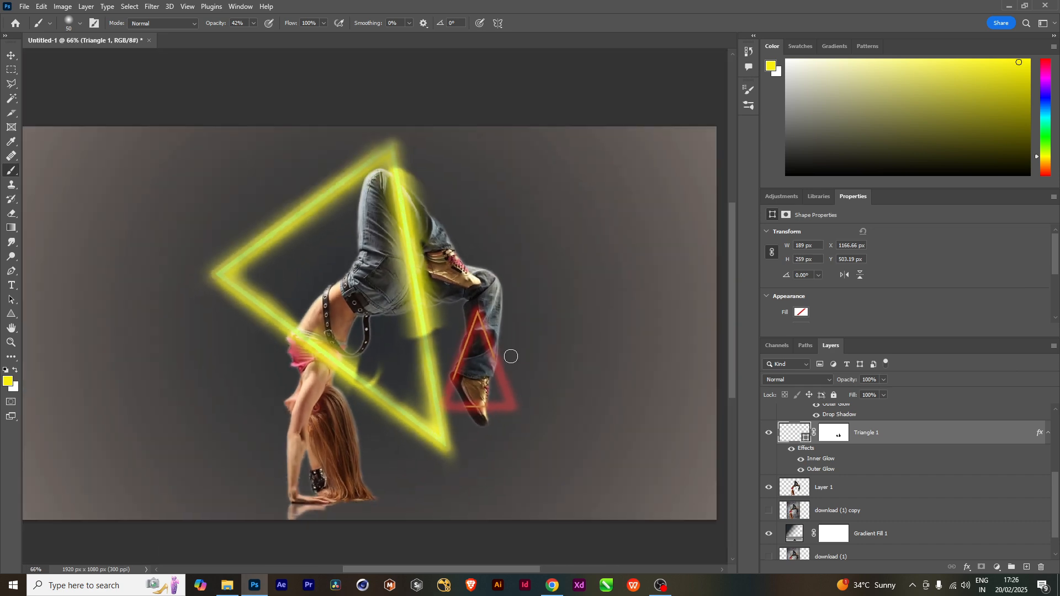
key("ctrl+t")
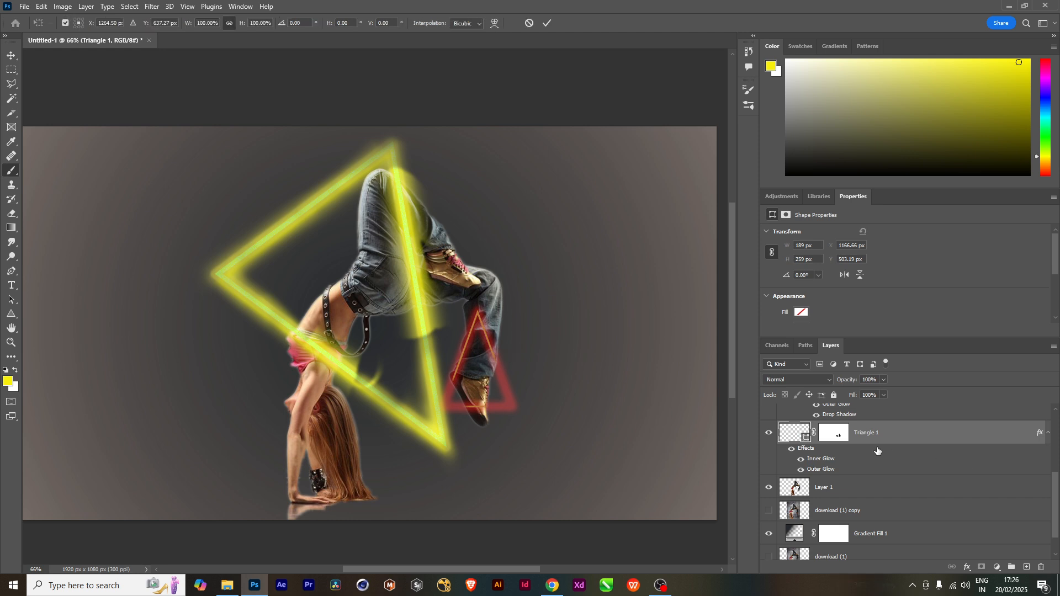
left_click_drag(522, 433, 610, 110)
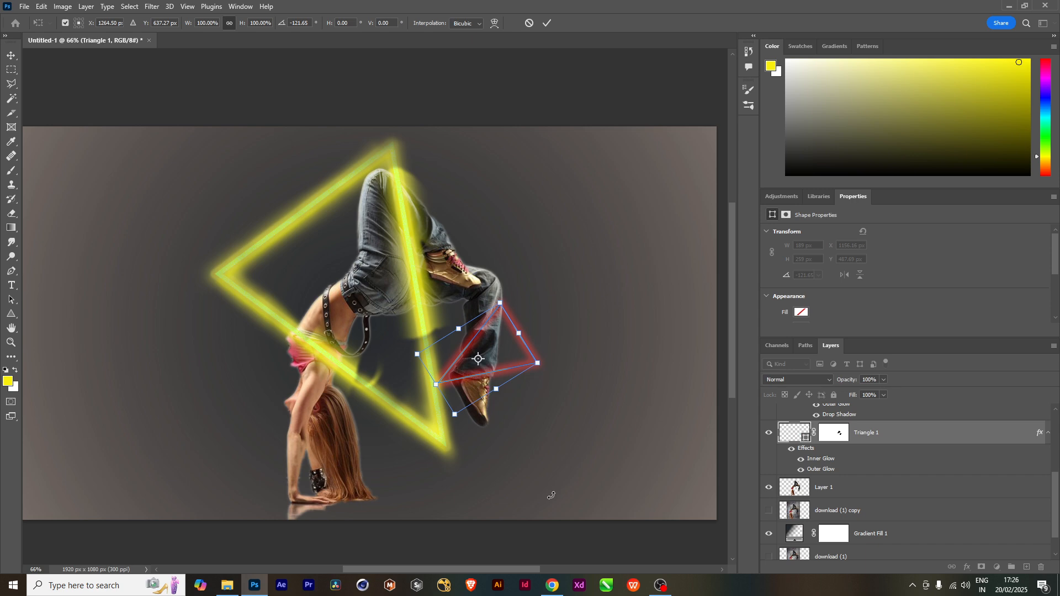
key("Return")
key("b")
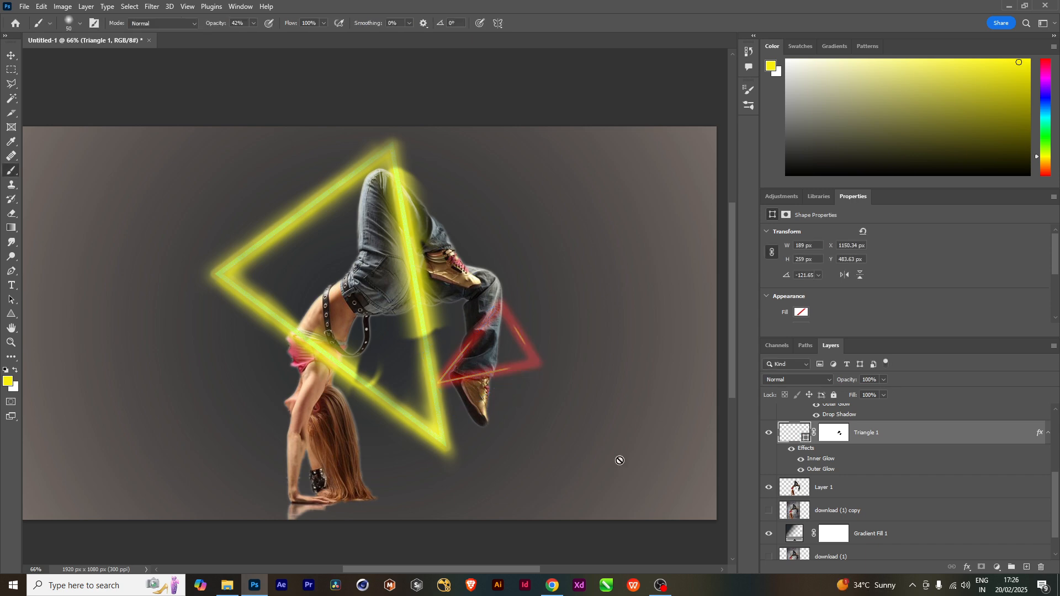
Target Triangle 1's layer mask and enlarge the brush to 80 px.
left_click(834, 432)
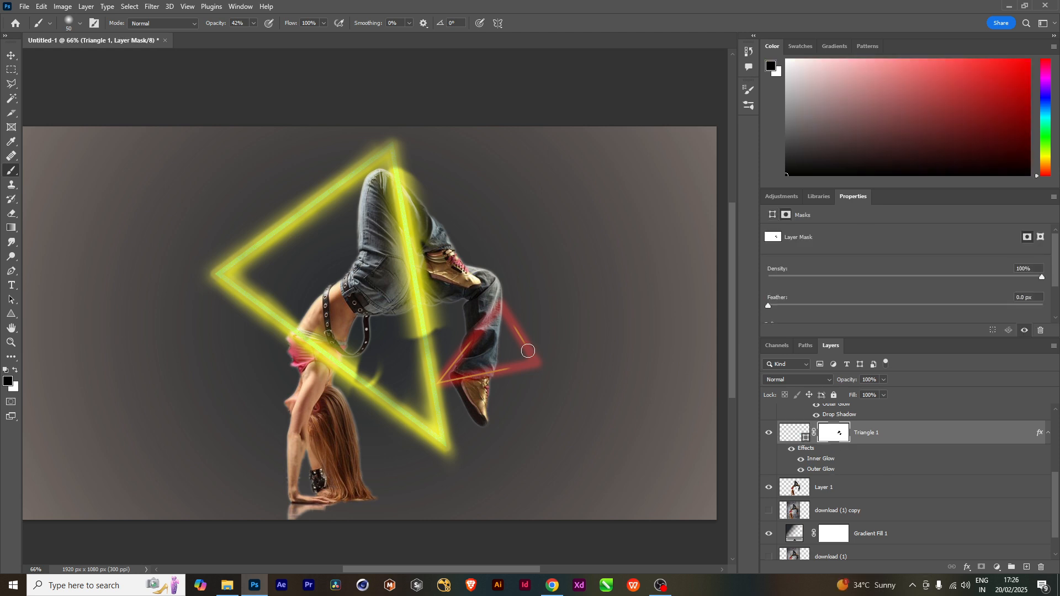
key("bracketright")
key("bracketright")
key("bracketright")
scroll(488, 409, "up", 2)
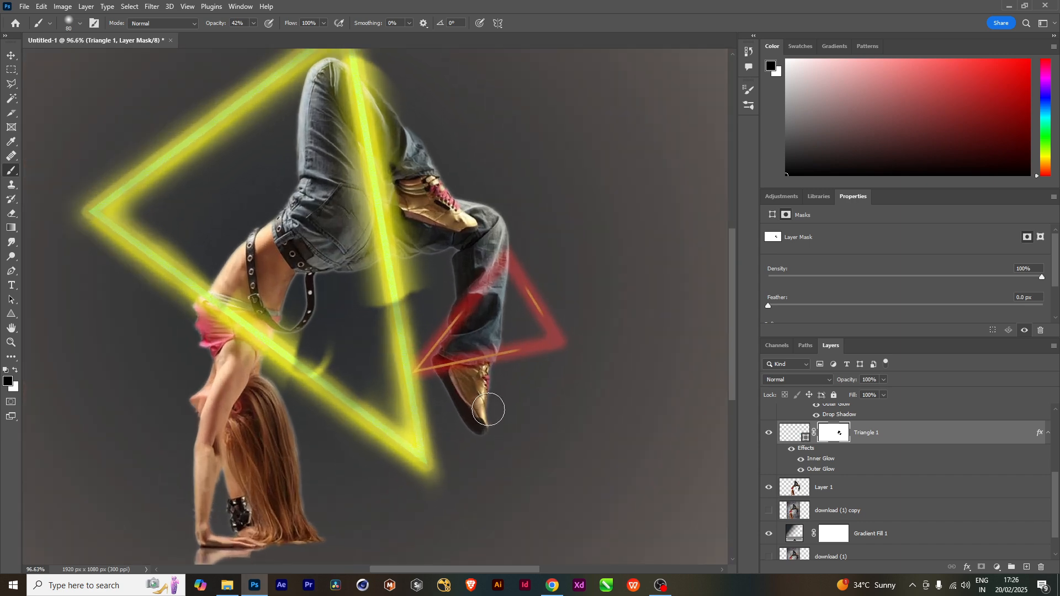
scroll(488, 410, "down", 3)
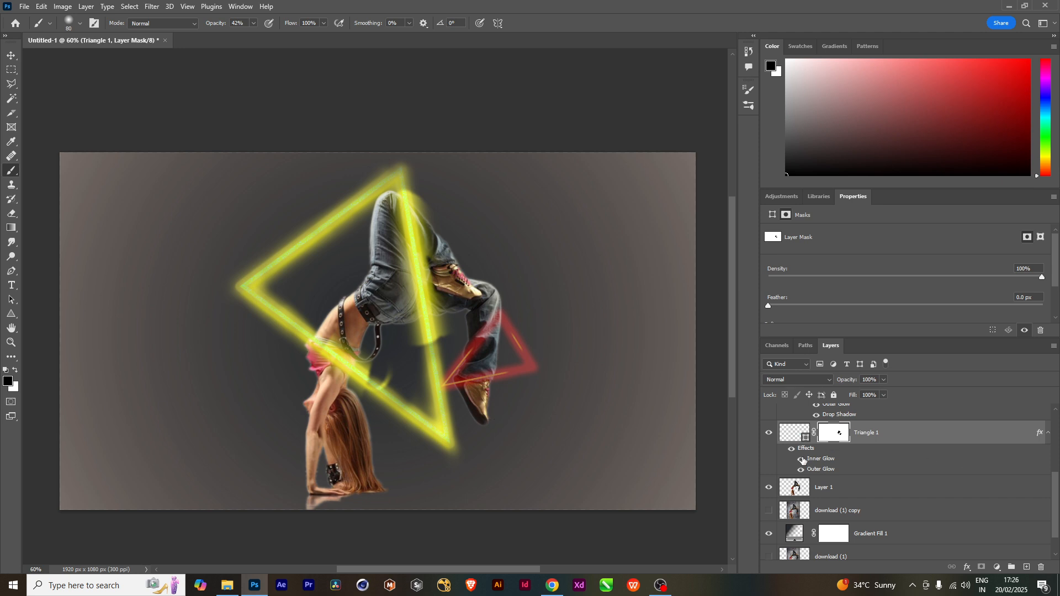
Toggle Triangle 1's Inner Glow effect off and on to compare the triangle with and without it.
left_click(802, 460)
left_click(802, 459)
left_click(802, 459)
left_click(801, 459)
left_click(802, 459)
left_click(802, 460)
Collapse Group 1 in the layer stack.
scroll(788, 438, "up", 5)
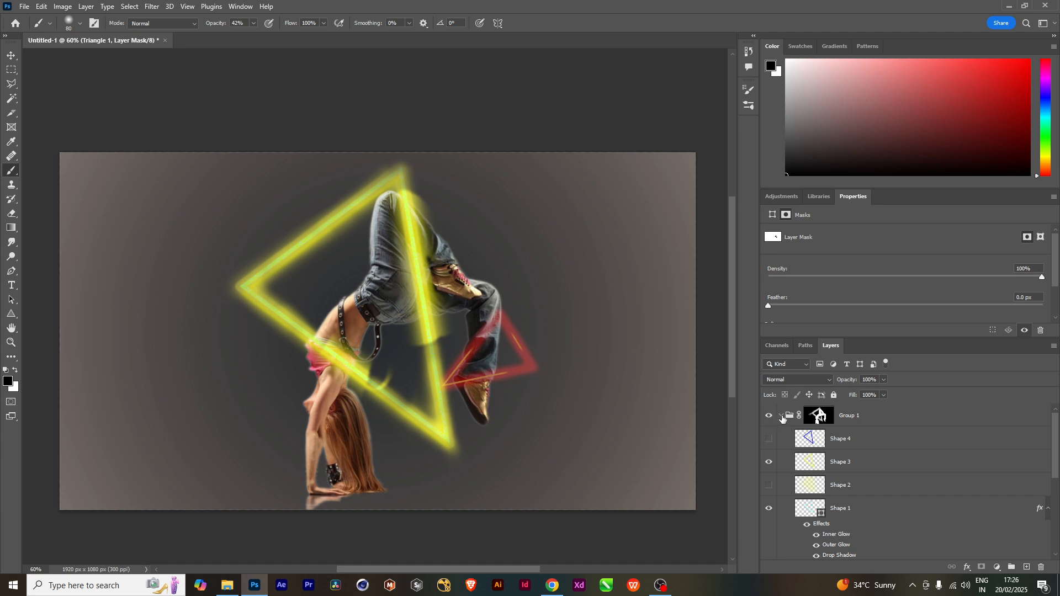
scroll(889, 453, "down", 4)
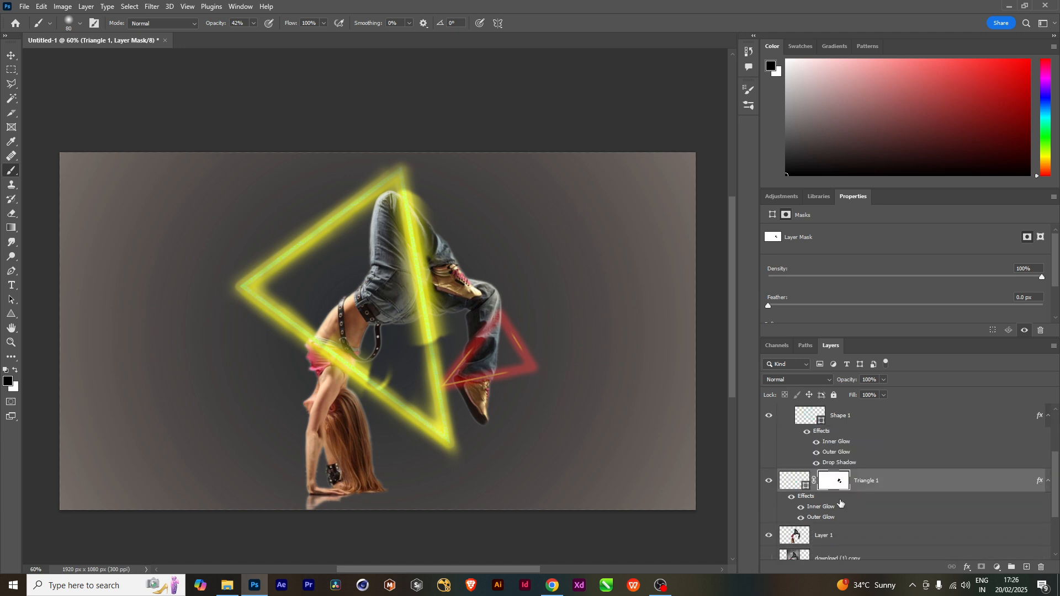
scroll(789, 436, "up", 4)
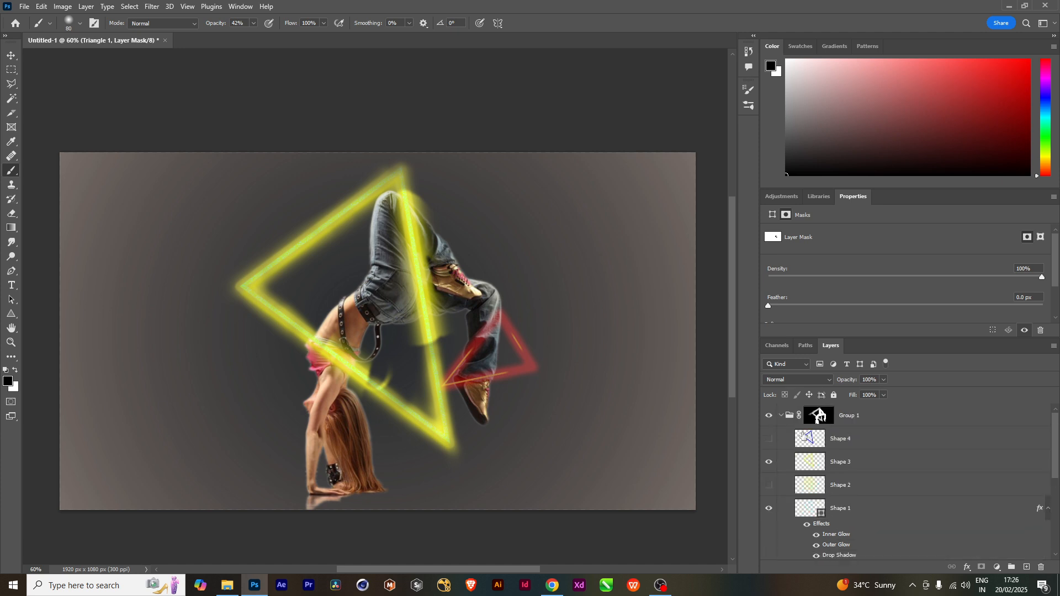
left_click(781, 415)
scroll(477, 383, "down", 3)
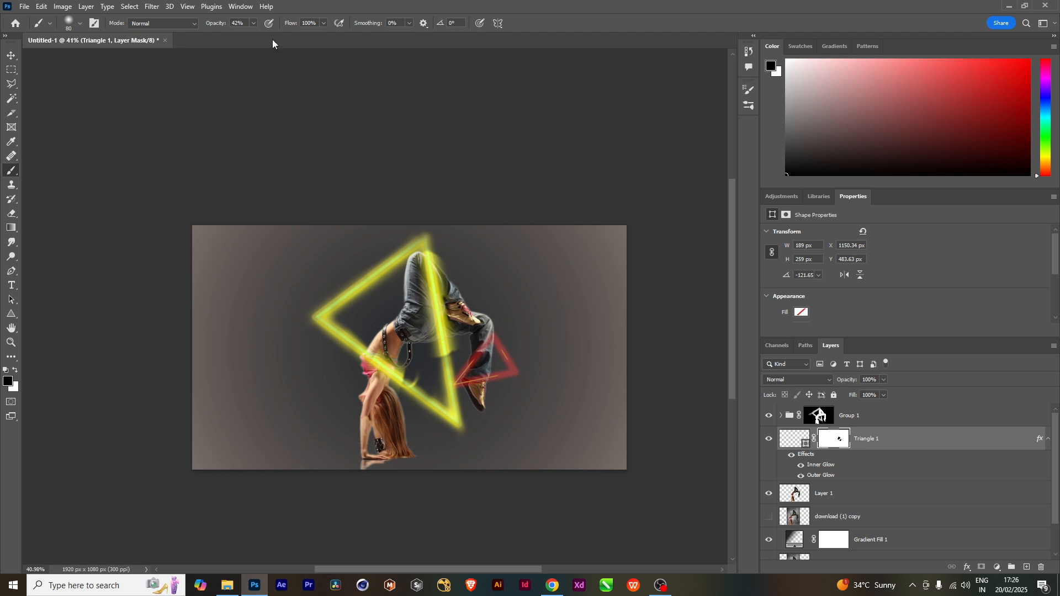
left_click(152, 7)
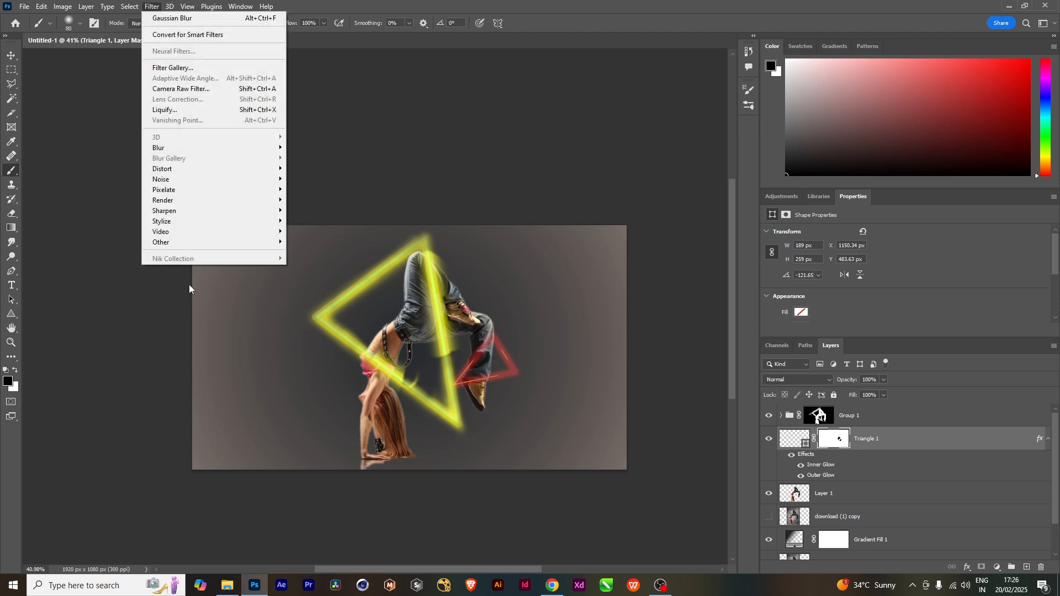
mouse_move(165, 148)
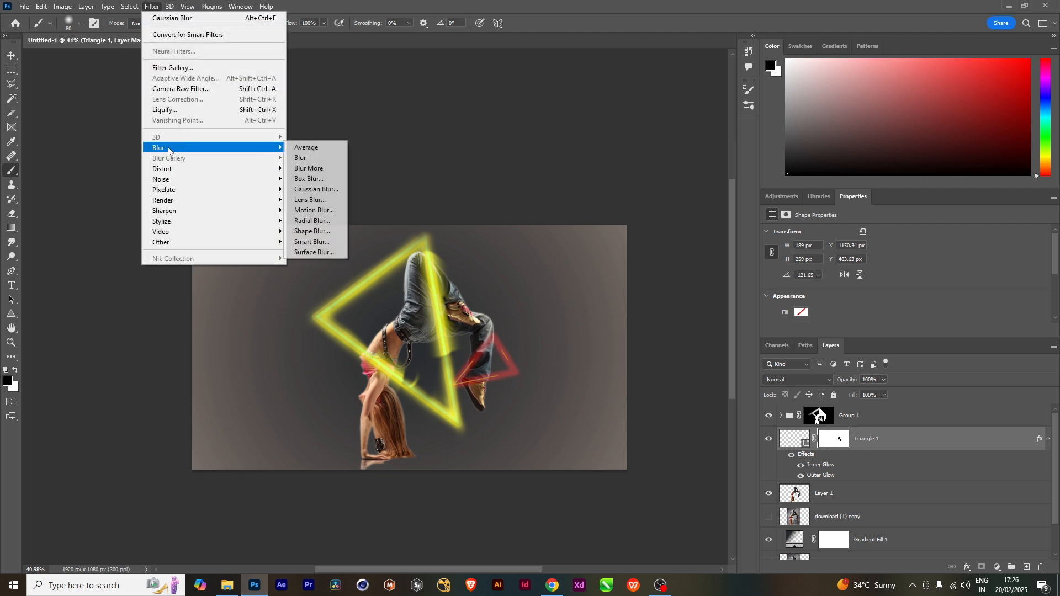
left_click(312, 188)
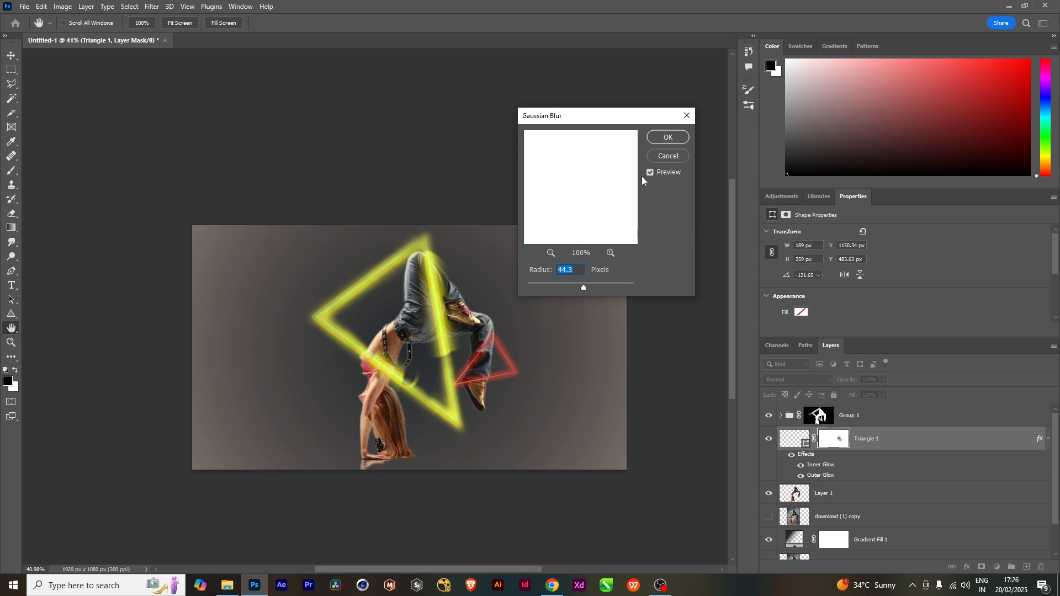
left_click(687, 116)
Toggle Triangle 1's visibility off and on to check which shape the layer holds.
scroll(772, 481, "down", 3)
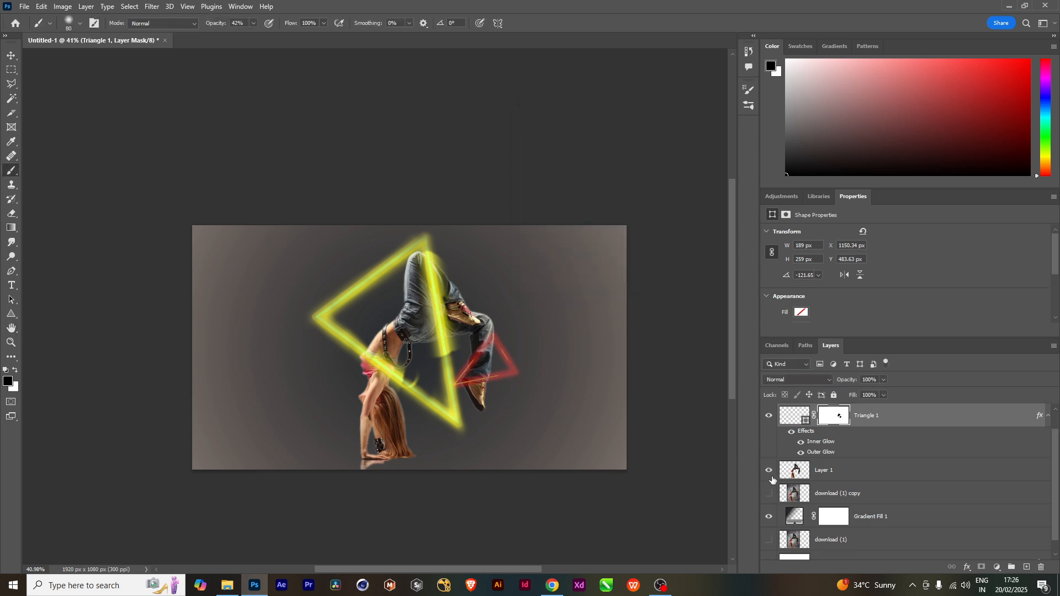
scroll(851, 540, "up", 3)
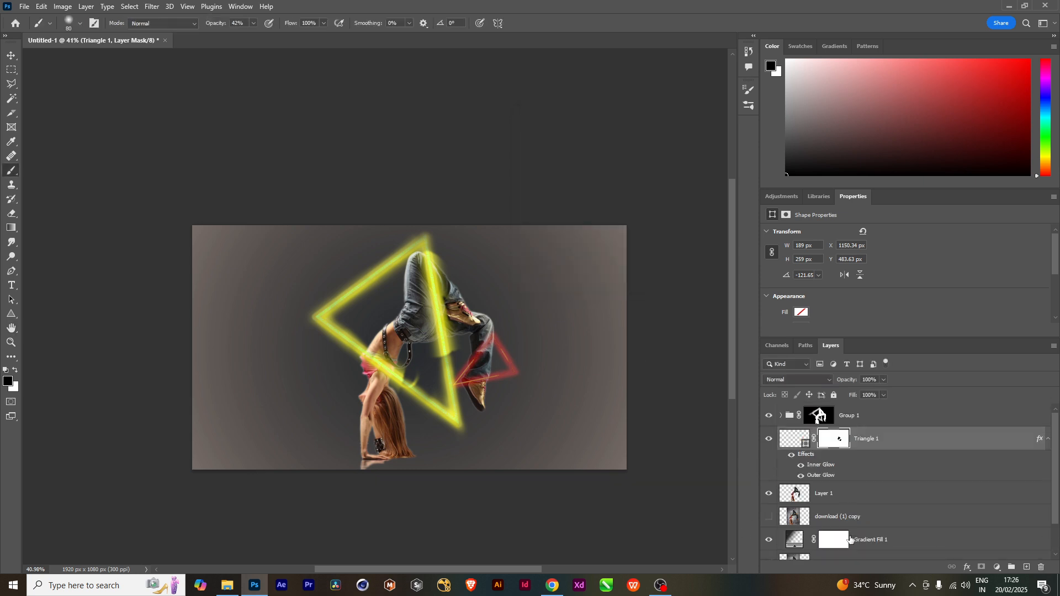
left_click(771, 440)
left_click(771, 440)
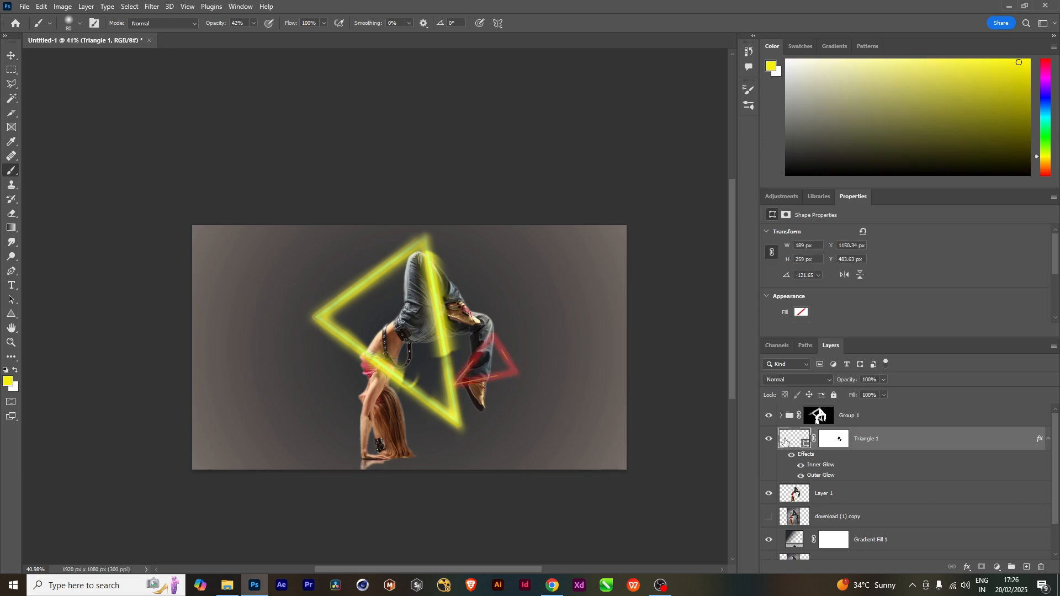
Rasterize the Triangle 1 shape and apply a Gaussian Blur with a 2.7-pixel radius.
left_click(787, 441)
left_click(152, 6)
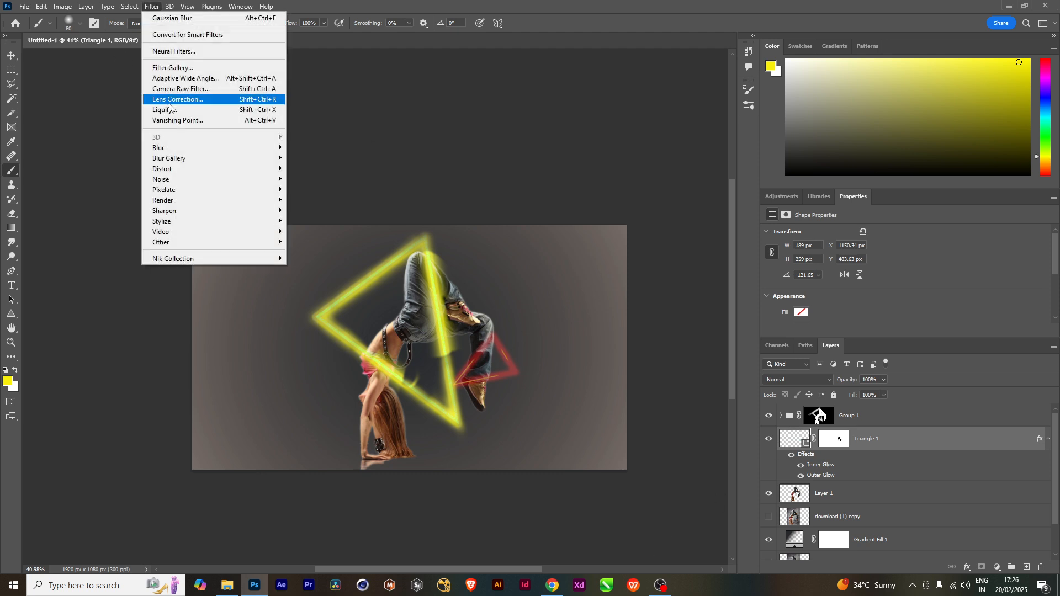
mouse_move(161, 153)
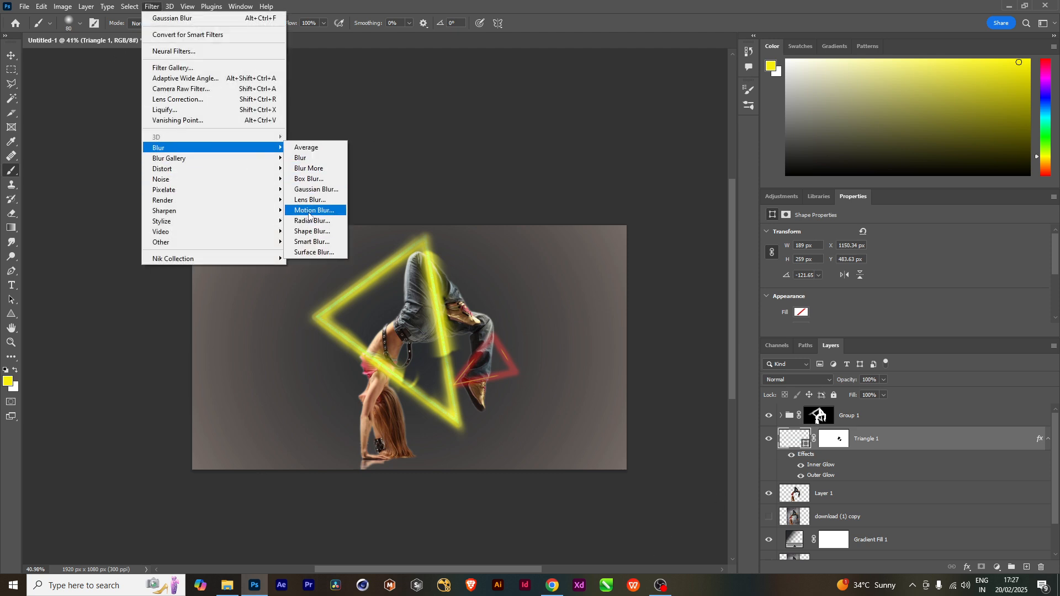
left_click(312, 189)
left_click(608, 218)
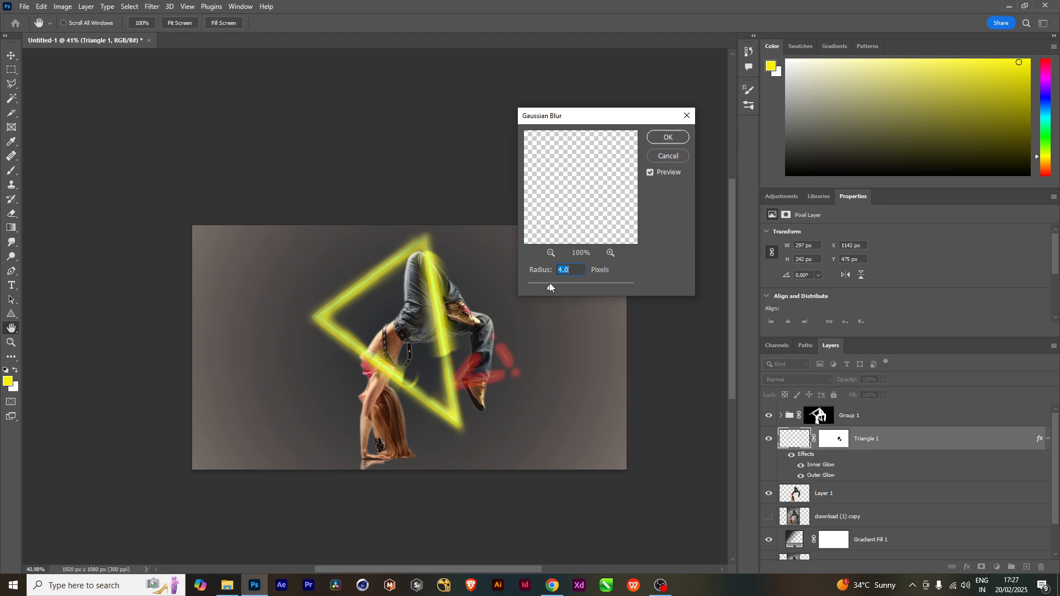
left_click_drag(547, 287, 546, 286)
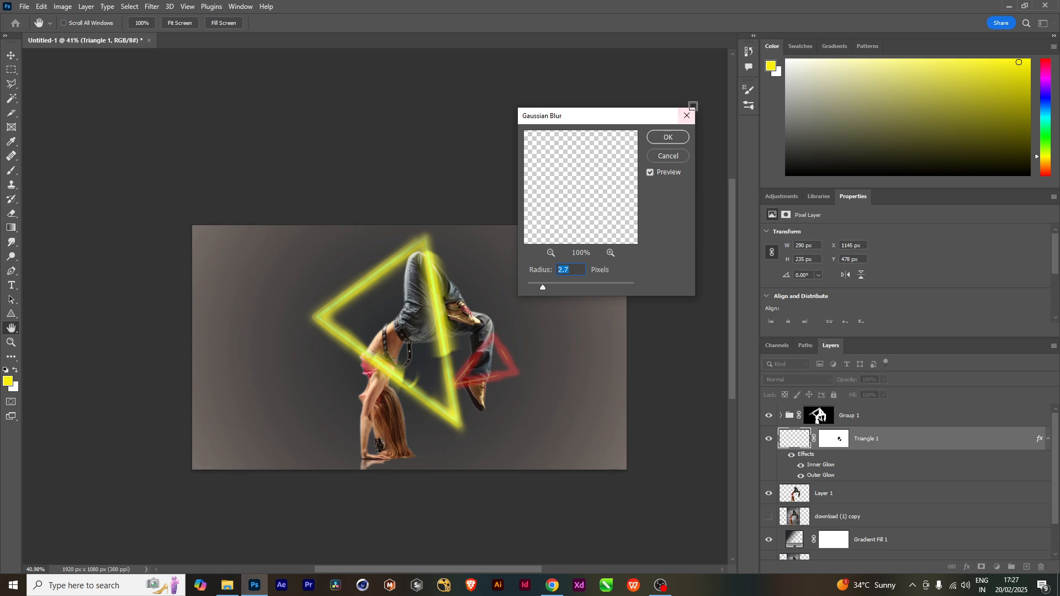
left_click(655, 141)
Reopen Triangle 1's Inner Glow settings and change the glow colour to purple.
scroll(521, 400, "up", 2)
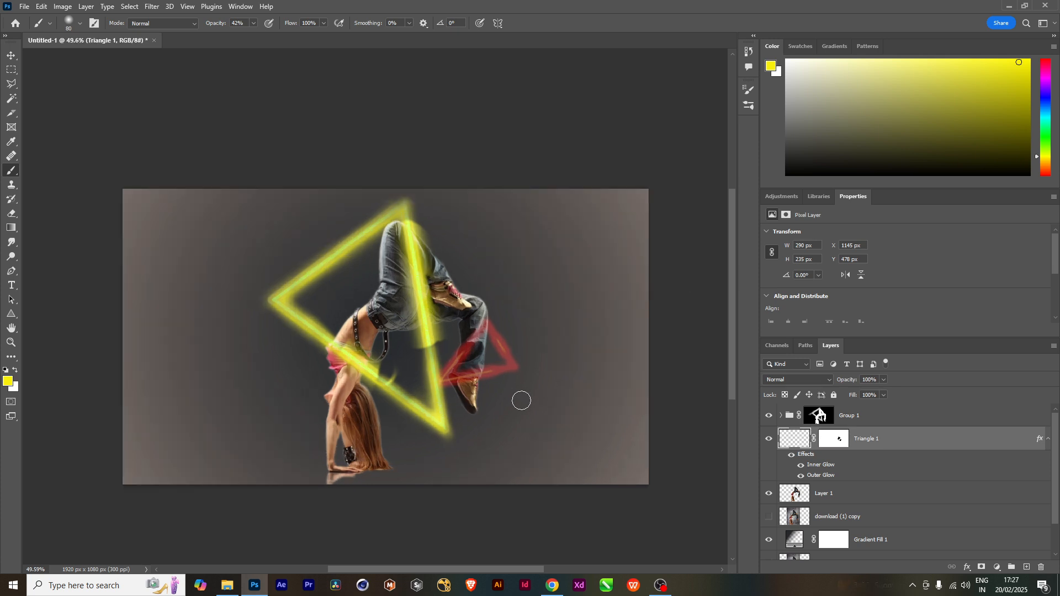
scroll(522, 400, "down", 2)
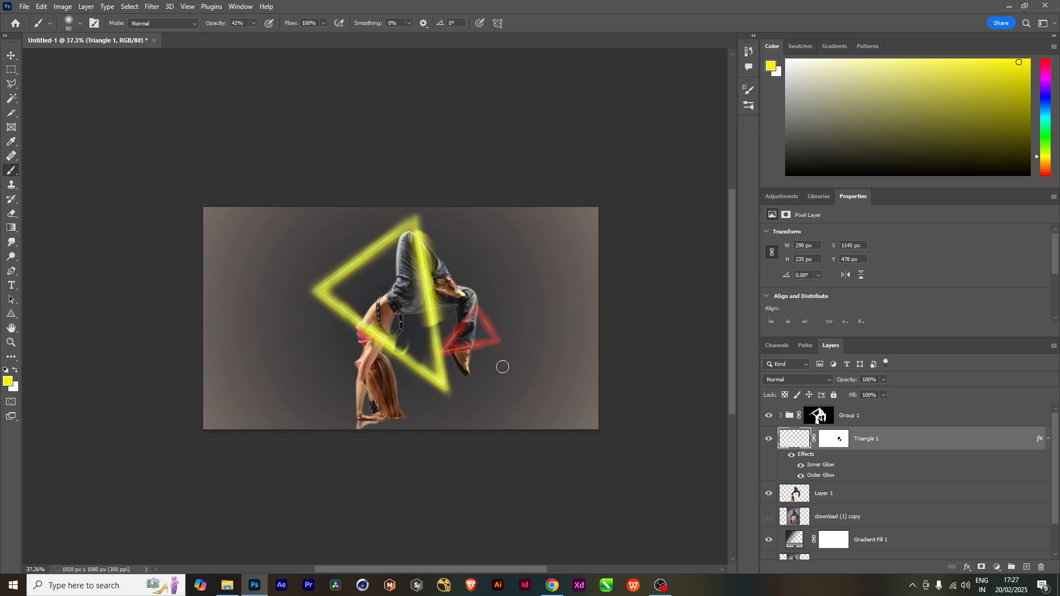
double_click(820, 466)
left_click(762, 190)
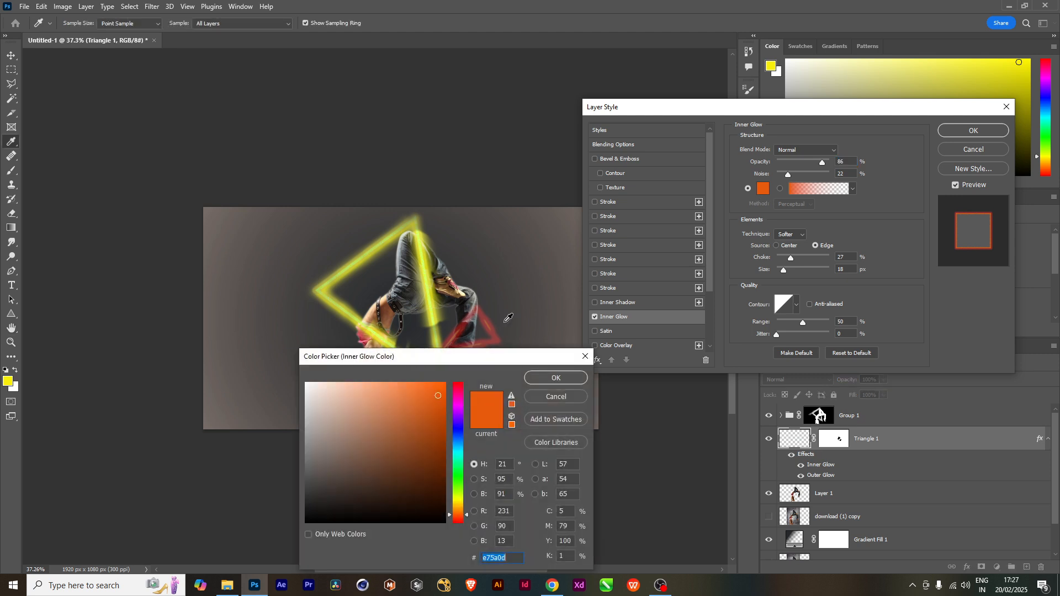
left_click_drag(417, 459, 420, 477)
left_click_drag(418, 435, 455, 413)
left_click(532, 381)
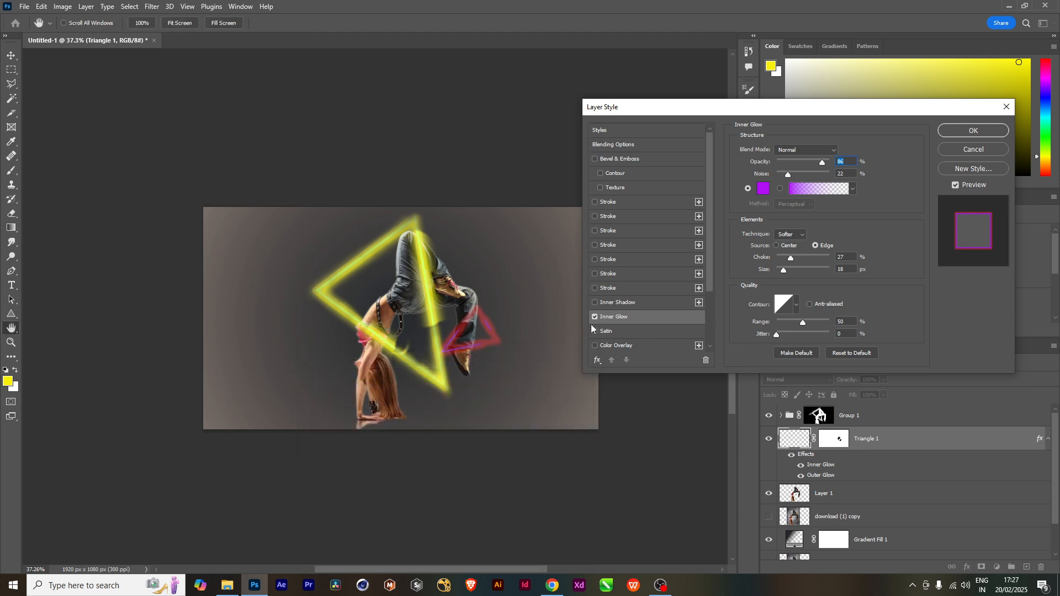
Change Triangle 1's Outer Glow colour to turquoise 03f9bc.
scroll(606, 325, "down", 2)
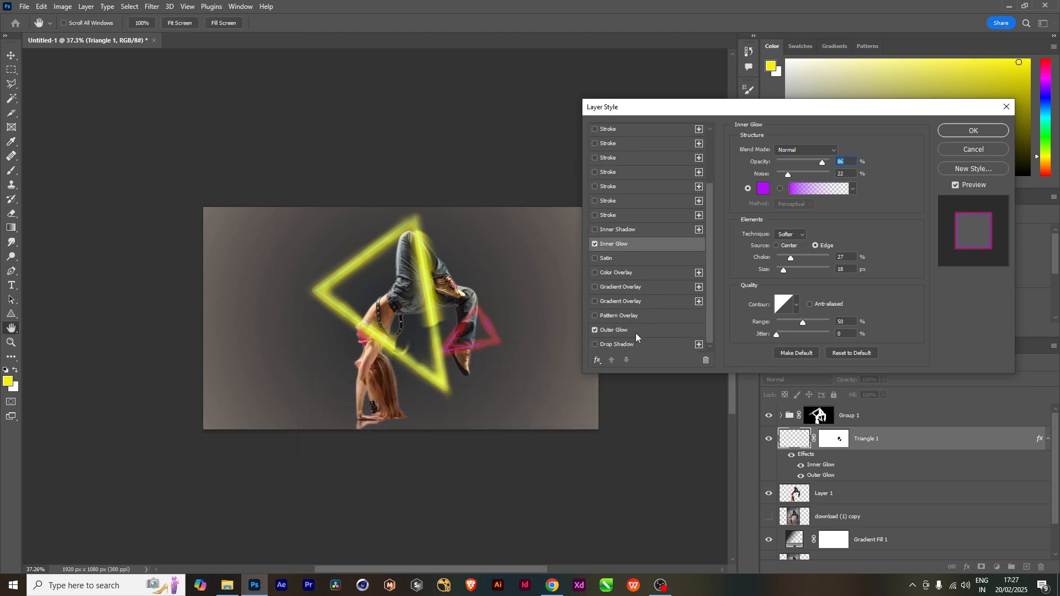
left_click(623, 331)
left_click(764, 190)
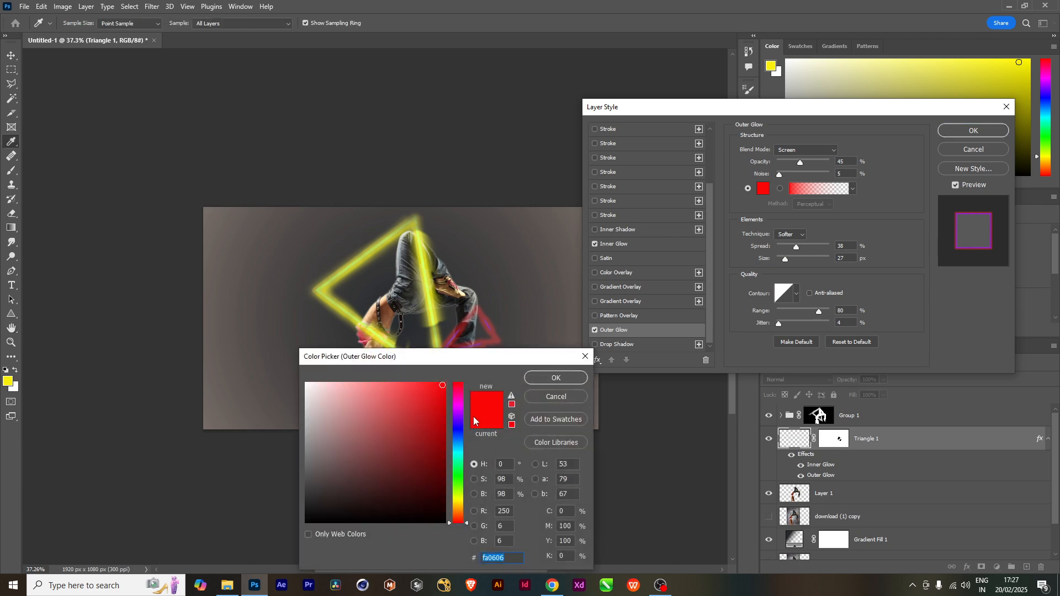
left_click(458, 430)
left_click(455, 446)
left_click(456, 458)
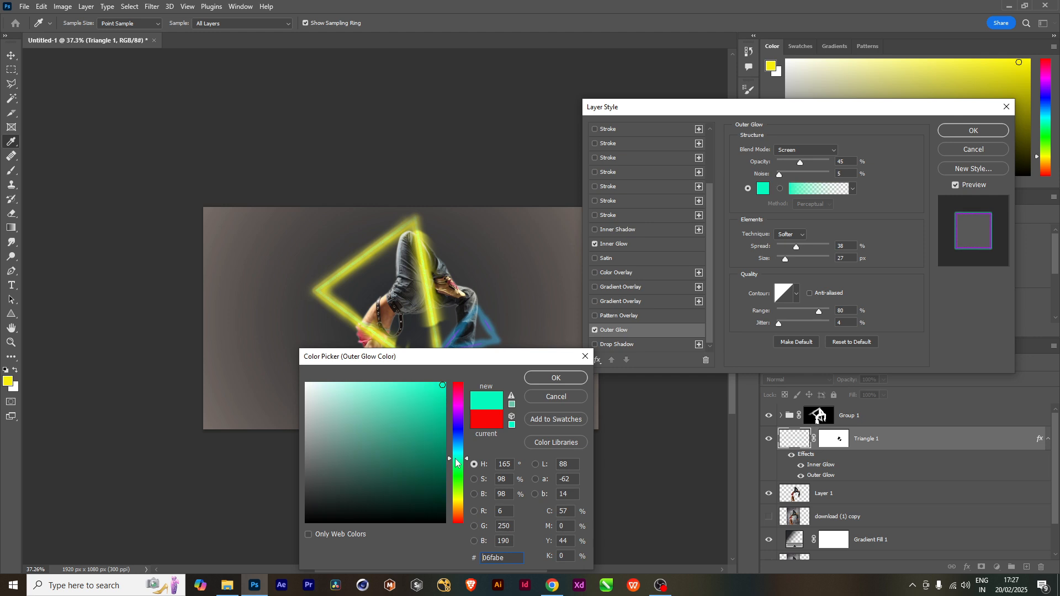
left_click_drag(441, 466, 448, 385)
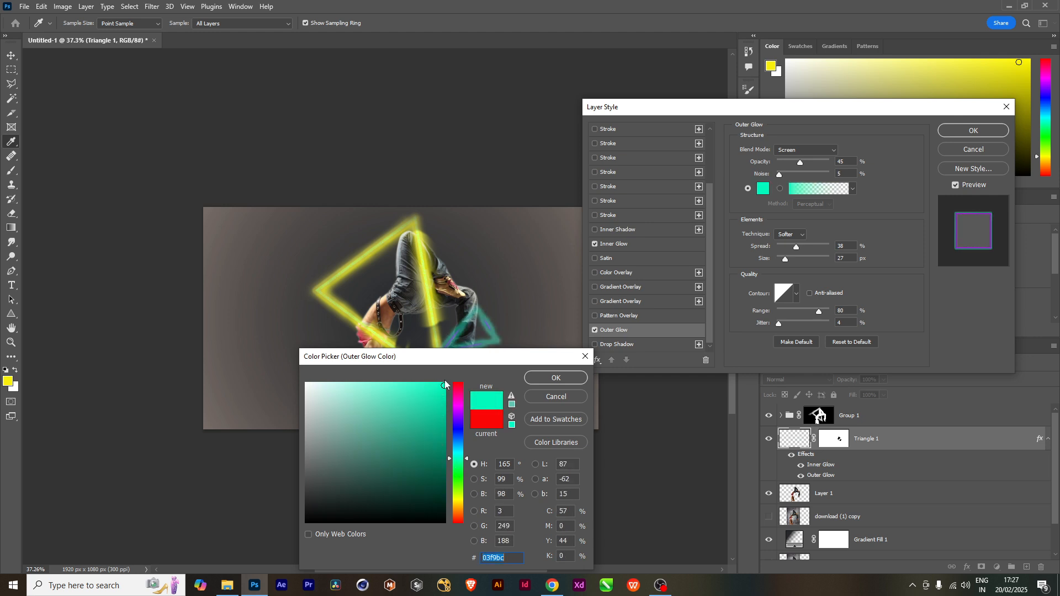
left_click(556, 378)
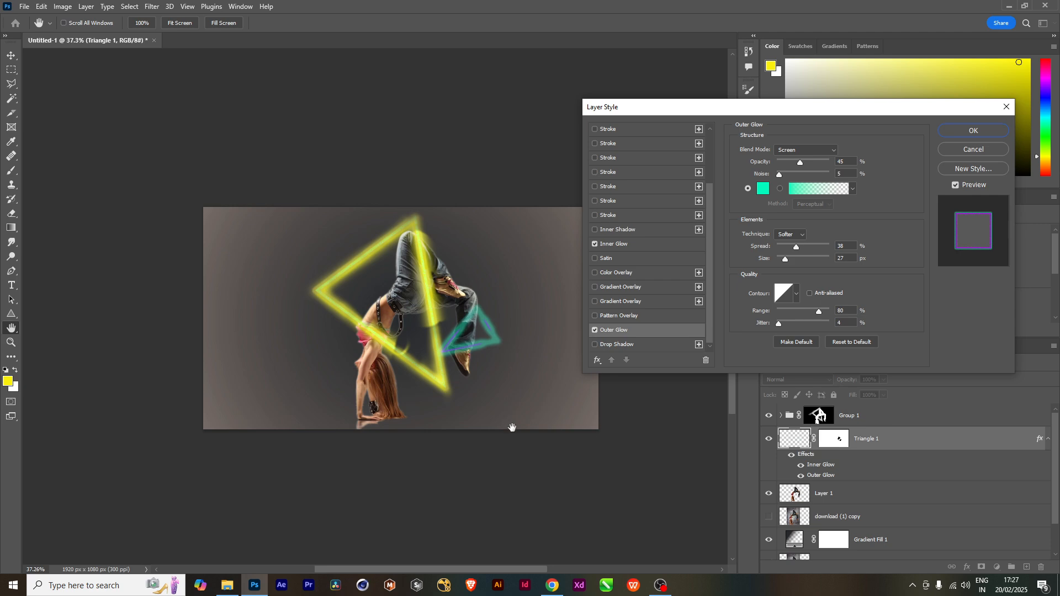
Apply the edited Inner Glow and Outer Glow settings to Triangle 1 and review the whole composition.
left_click(973, 131)
key("b")
scroll(504, 394, "up", 2)
scroll(503, 395, "down", 3)
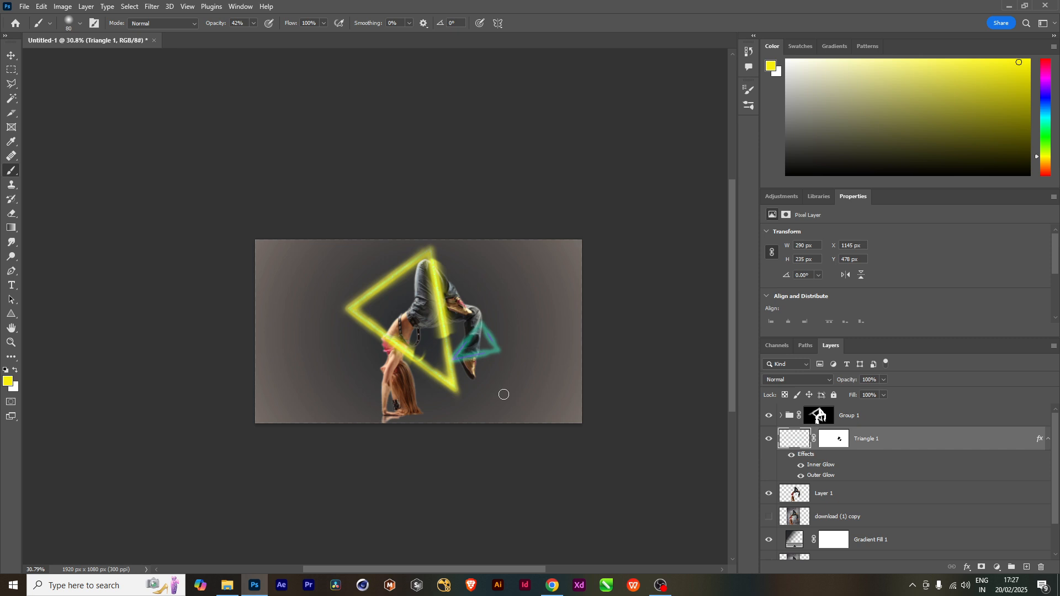
scroll(503, 395, "up", 2)
scroll(504, 395, "down", 1)
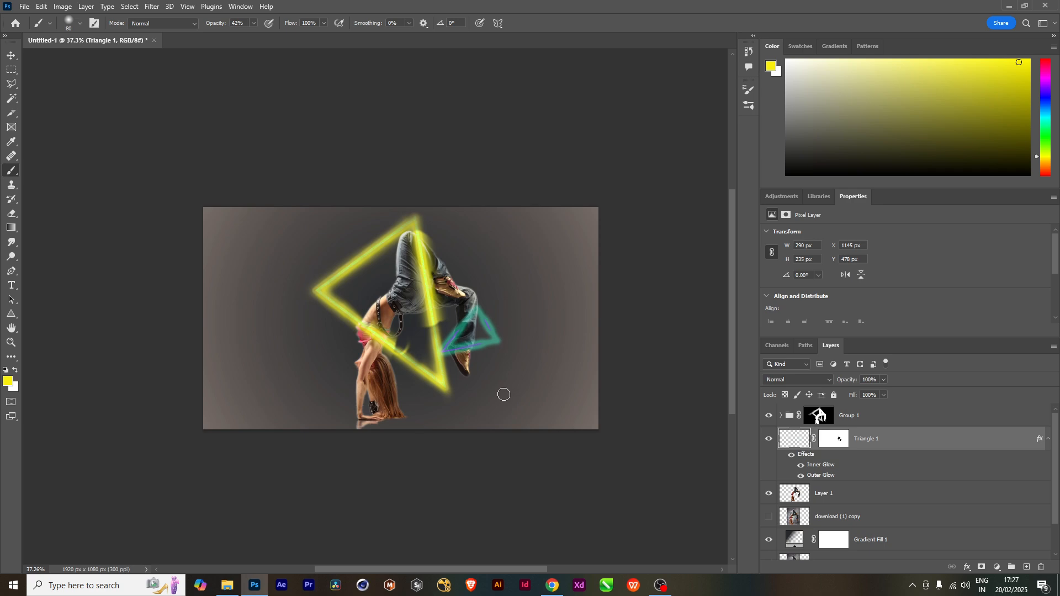
Edit the gradient of the Gradient Fill 1 background layer and set its first colour stop to bright cyan 0bfbf8.
left_click(818, 416)
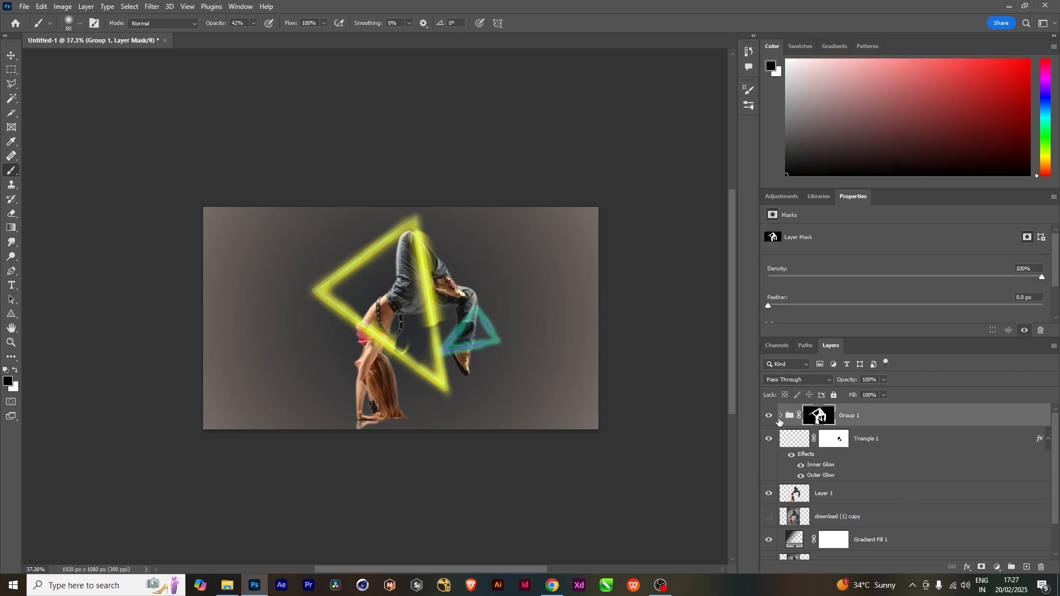
left_click(779, 422)
scroll(842, 477, "down", 2)
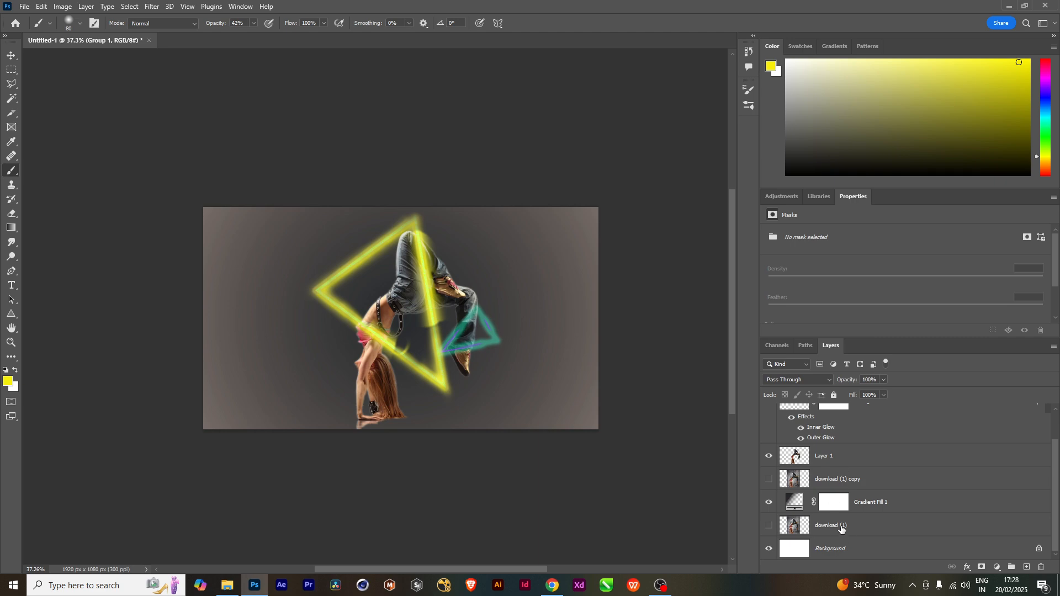
double_click(795, 504)
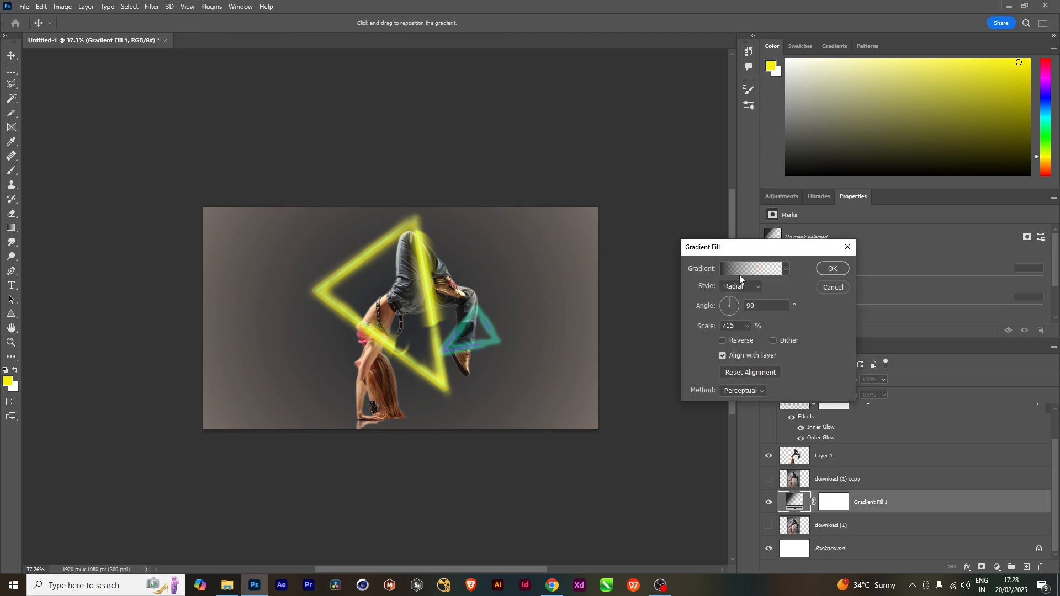
left_click(740, 273)
double_click(609, 376)
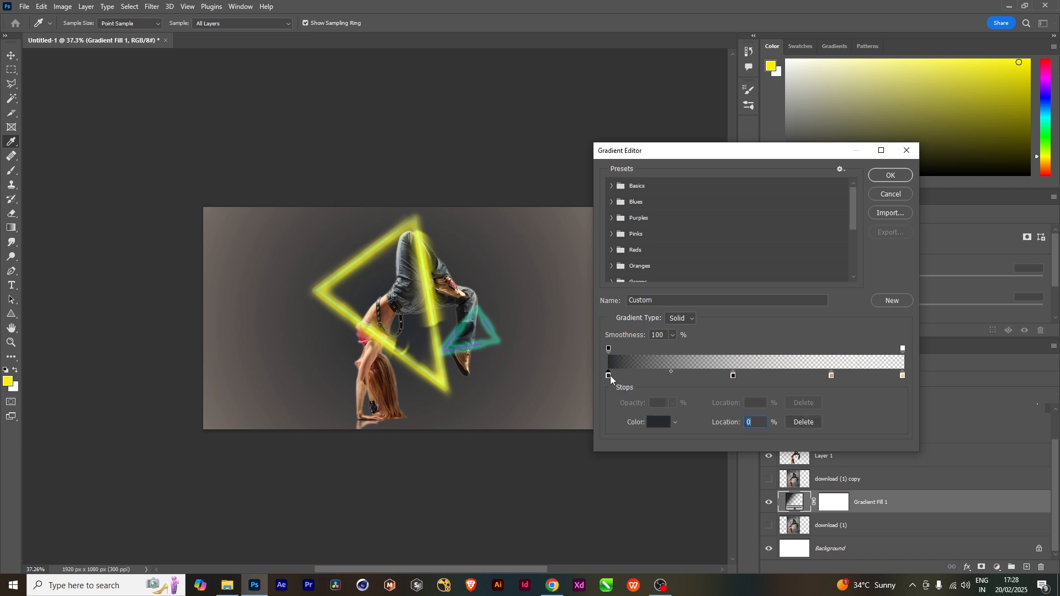
left_click_drag(457, 473, 457, 453)
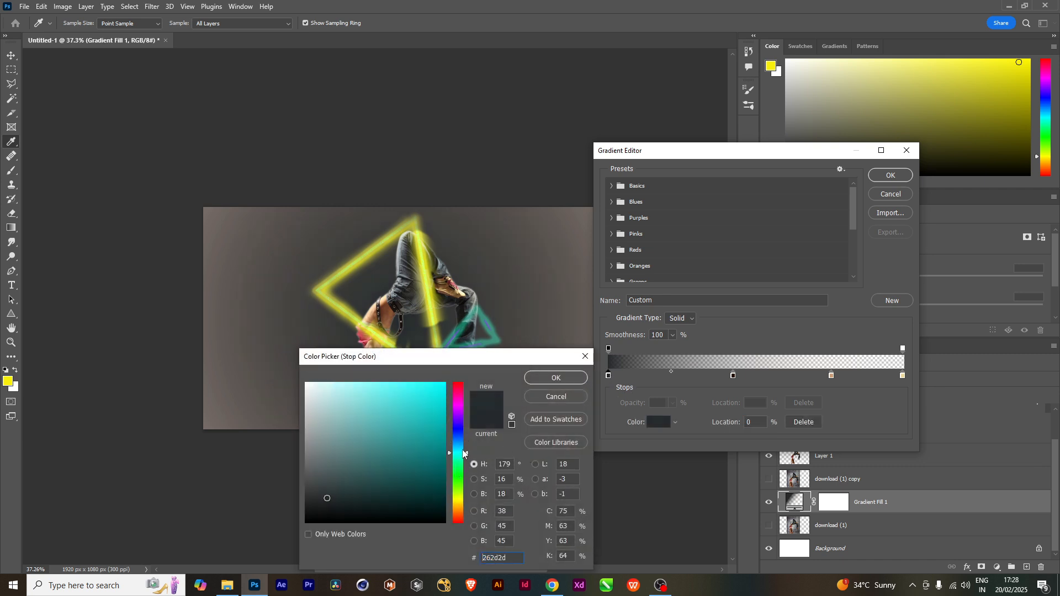
left_click(440, 384)
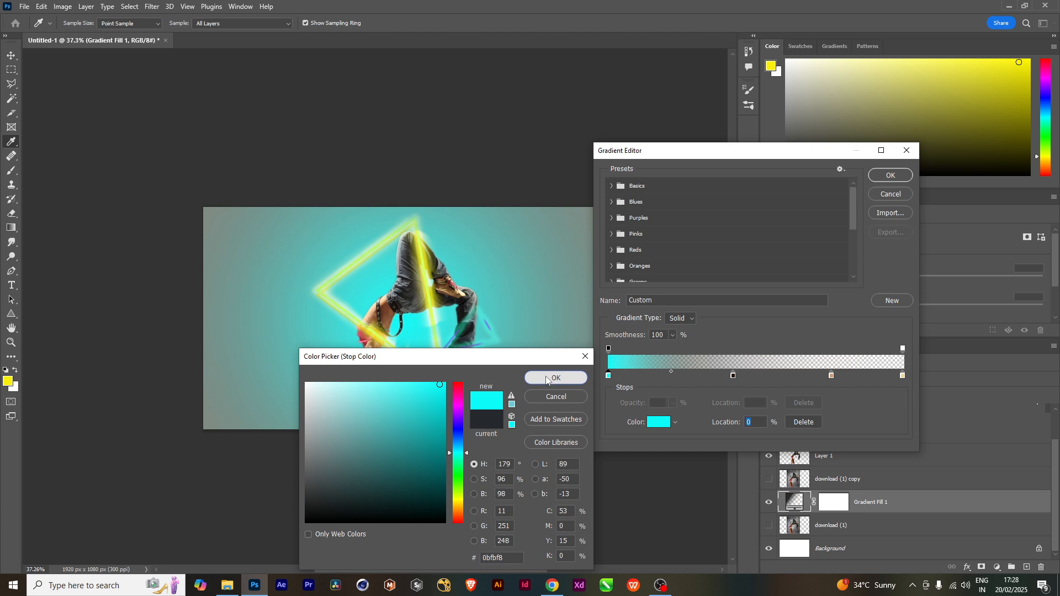
left_click(546, 378)
Recolour the gradient stop at 42% to purple a047b0.
double_click(733, 375)
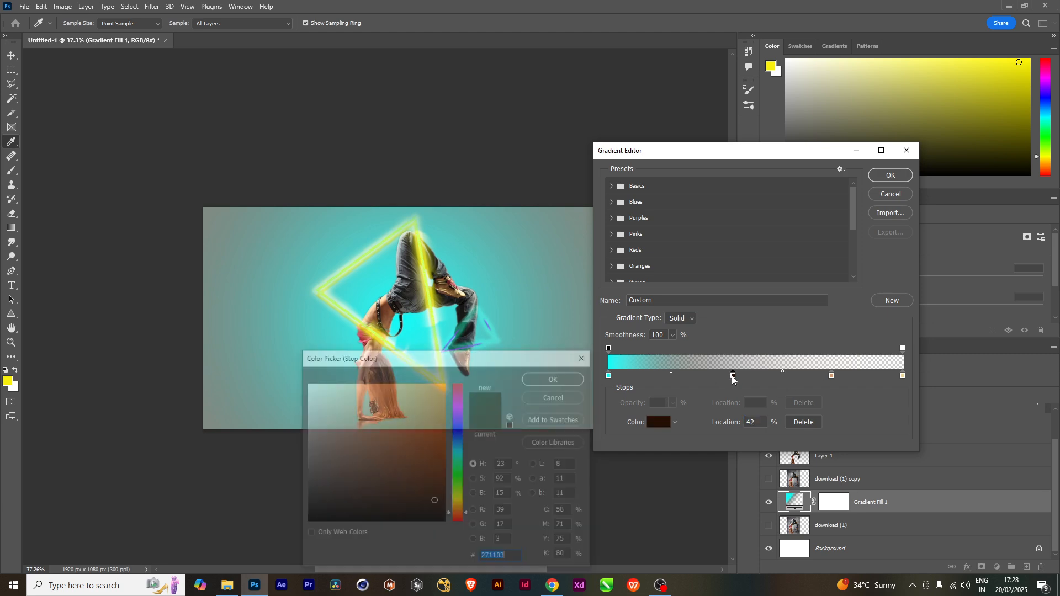
mouse_move(449, 519)
left_mouse_down()
mouse_move(450, 409)
mouse_move(428, 410)
mouse_move(436, 467)
mouse_move(421, 438)
mouse_move(402, 434)
left_mouse_up()
left_click(439, 393)
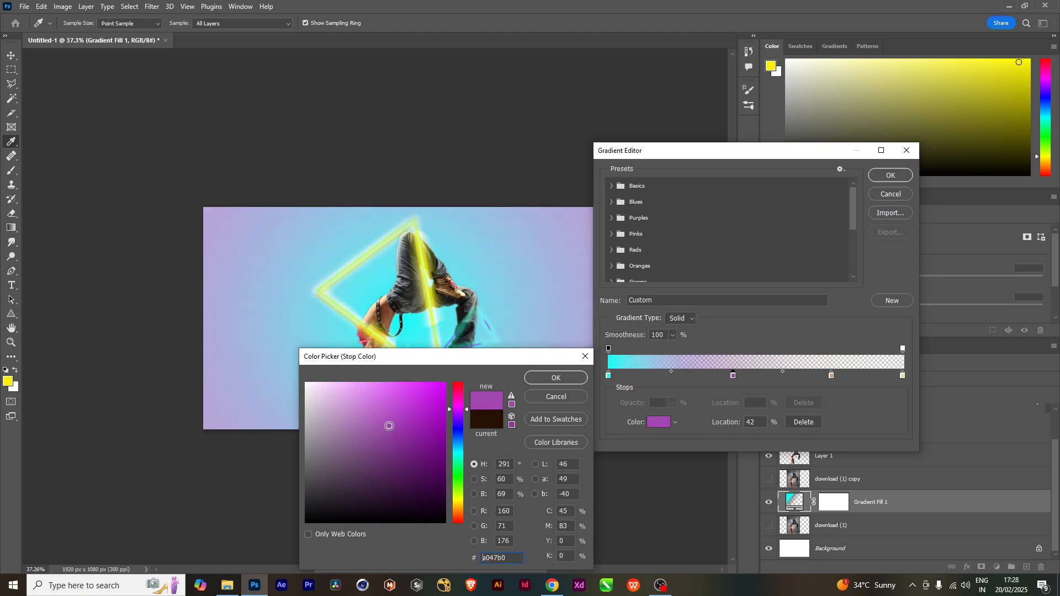
left_click(542, 379)
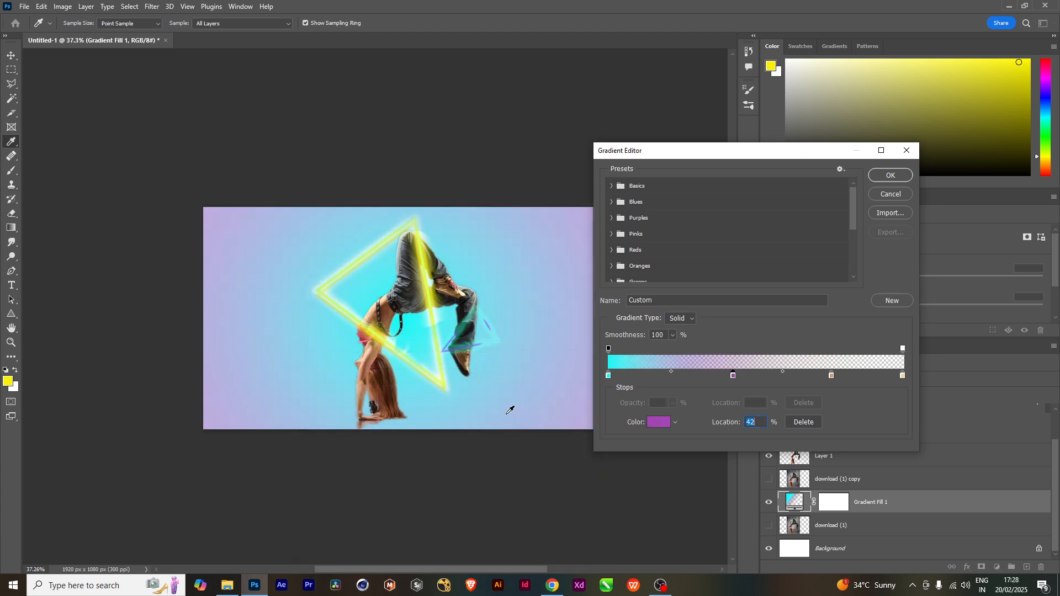
Recolour the gradient stop at 76% to mint green 25f0a6.
double_click(832, 375)
left_click(460, 462)
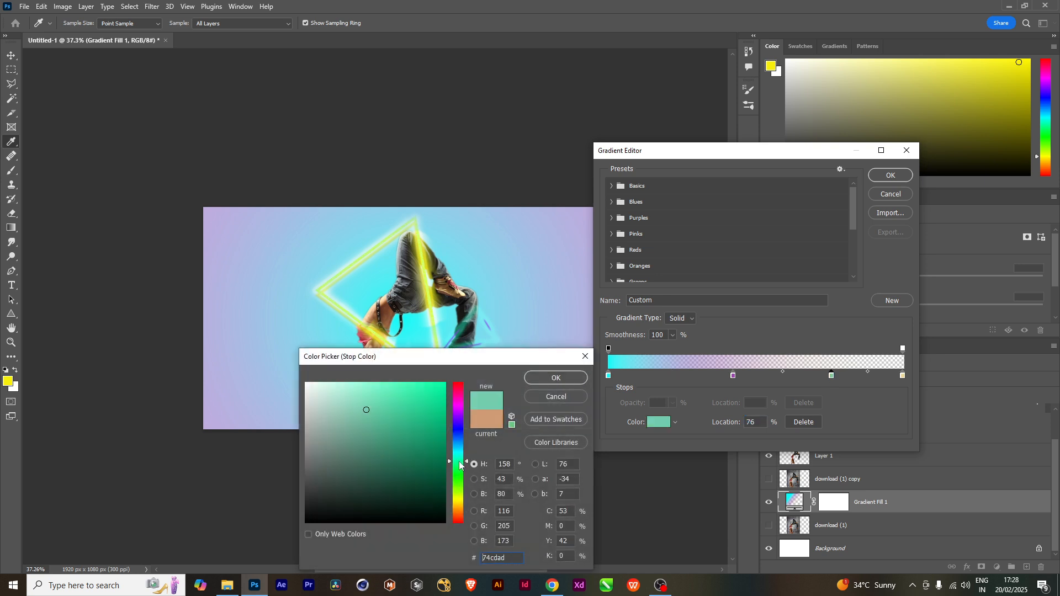
left_click_drag(443, 441, 425, 390)
left_click(530, 377)
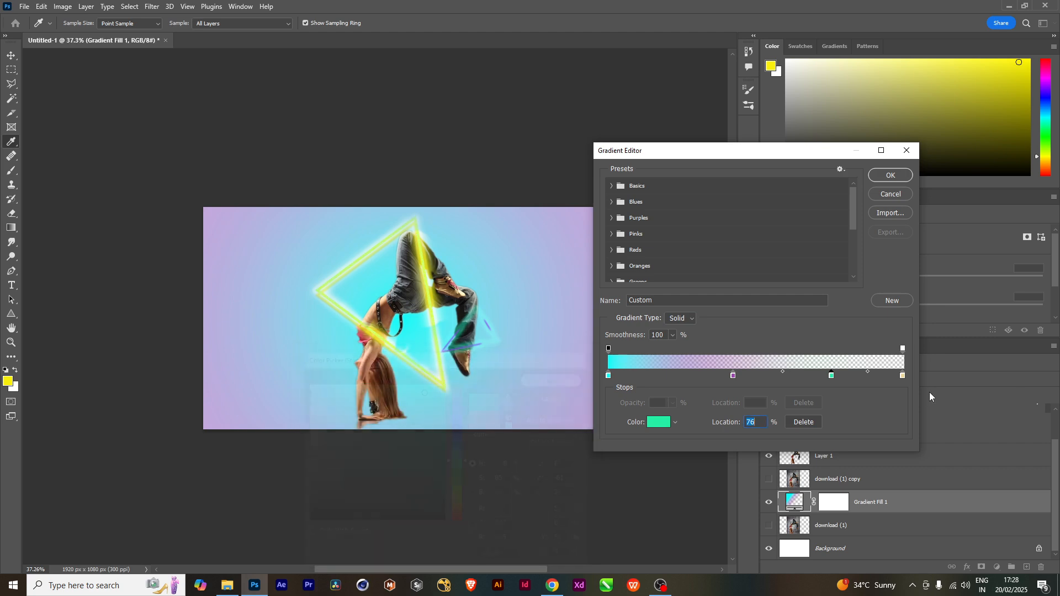
Recolour the gradient stop at 100% to orange fb6e07 and accept the edited gradient.
double_click(903, 376)
left_click(459, 513)
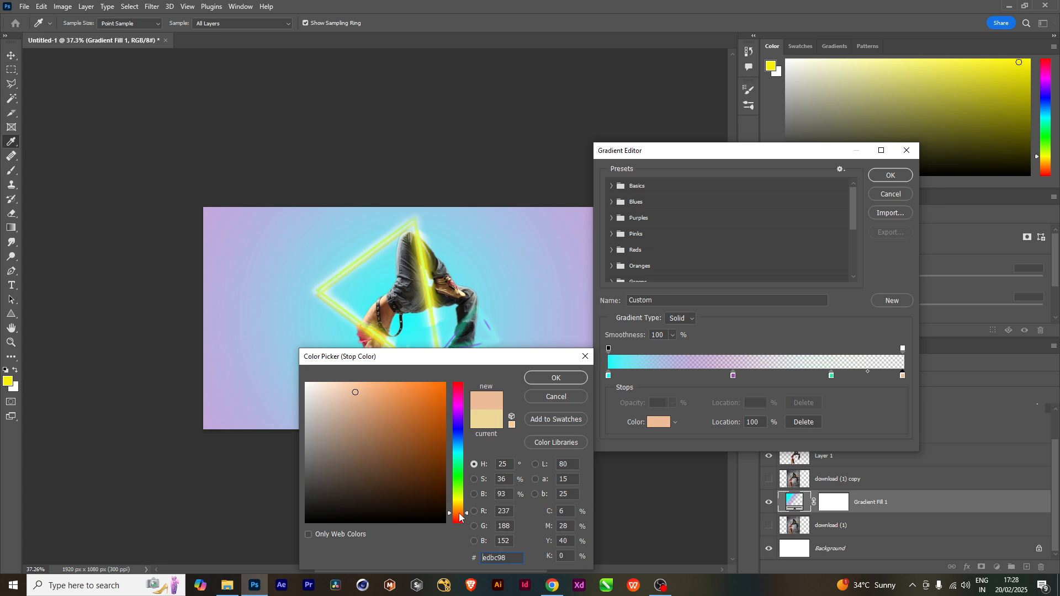
left_click_drag(440, 466, 440, 427)
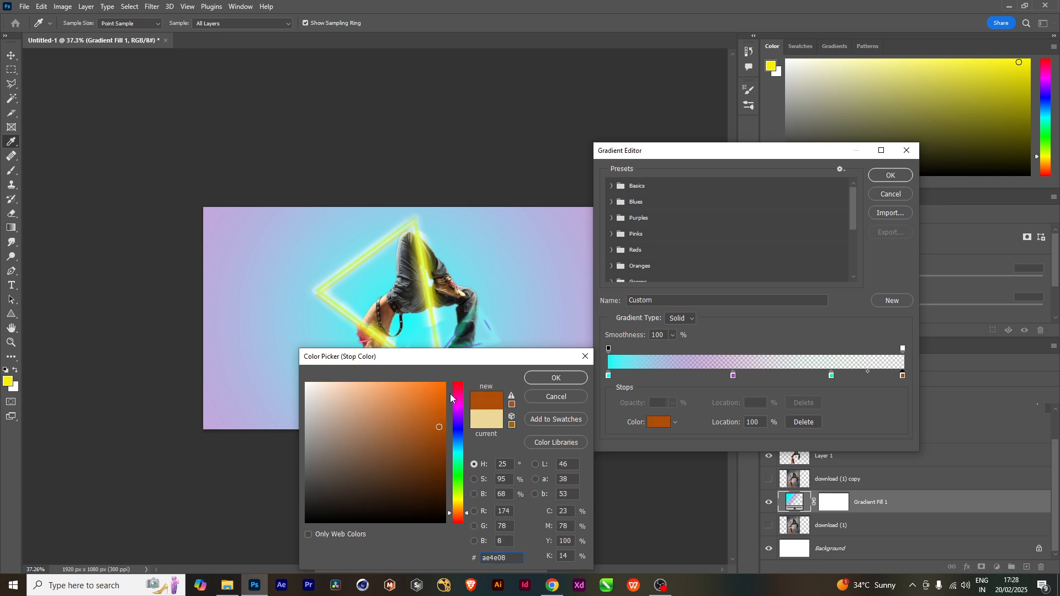
left_click(444, 388)
left_click(442, 385)
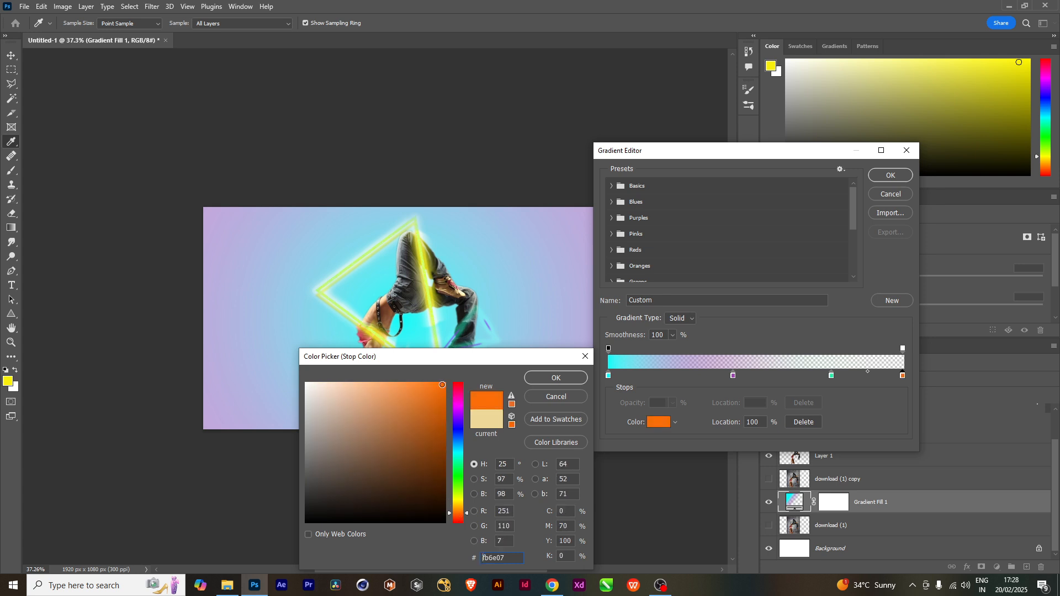
left_click(537, 379)
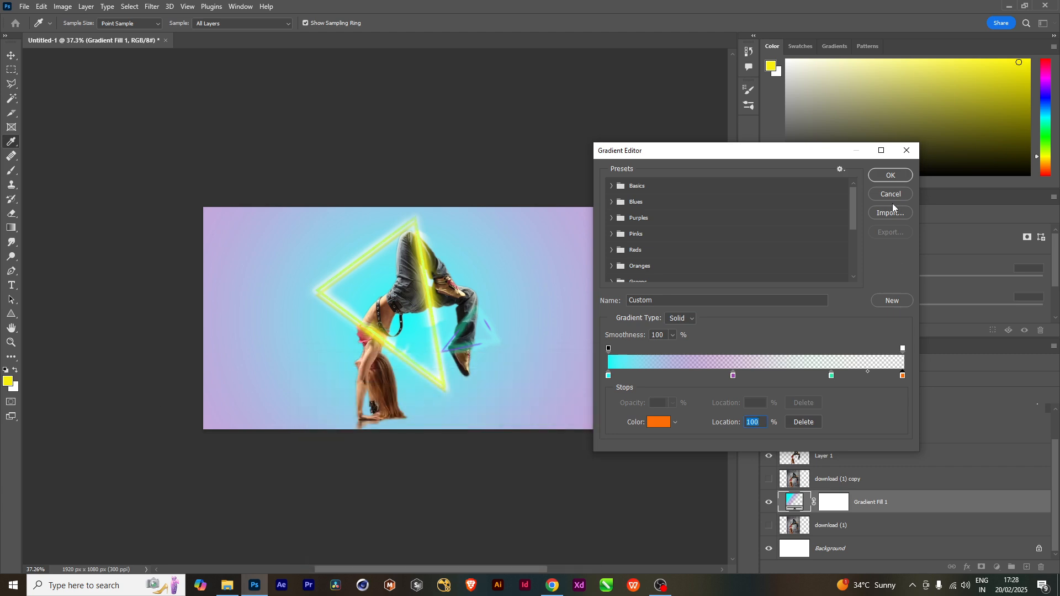
left_click(889, 174)
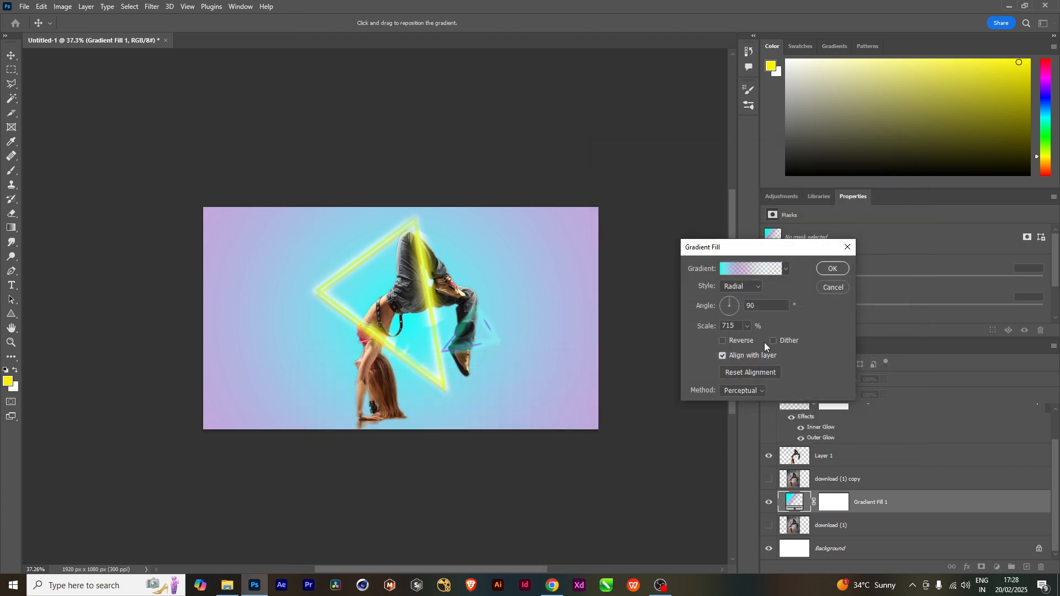
Try the Angle and Linear styles on the background gradient fill.
left_click(741, 288)
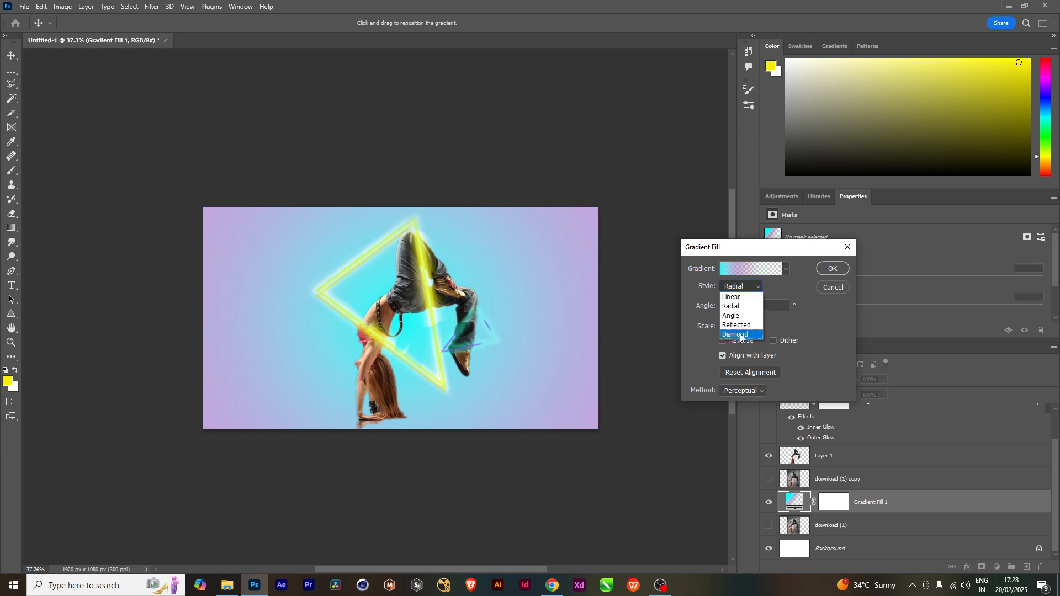
left_click(734, 316)
left_click(740, 286)
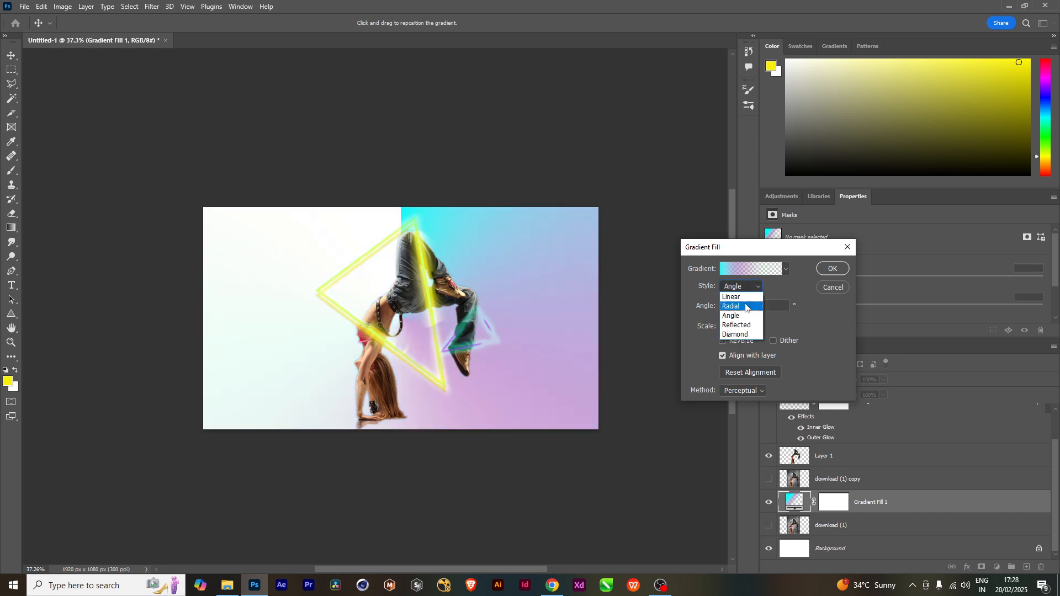
left_click(737, 294)
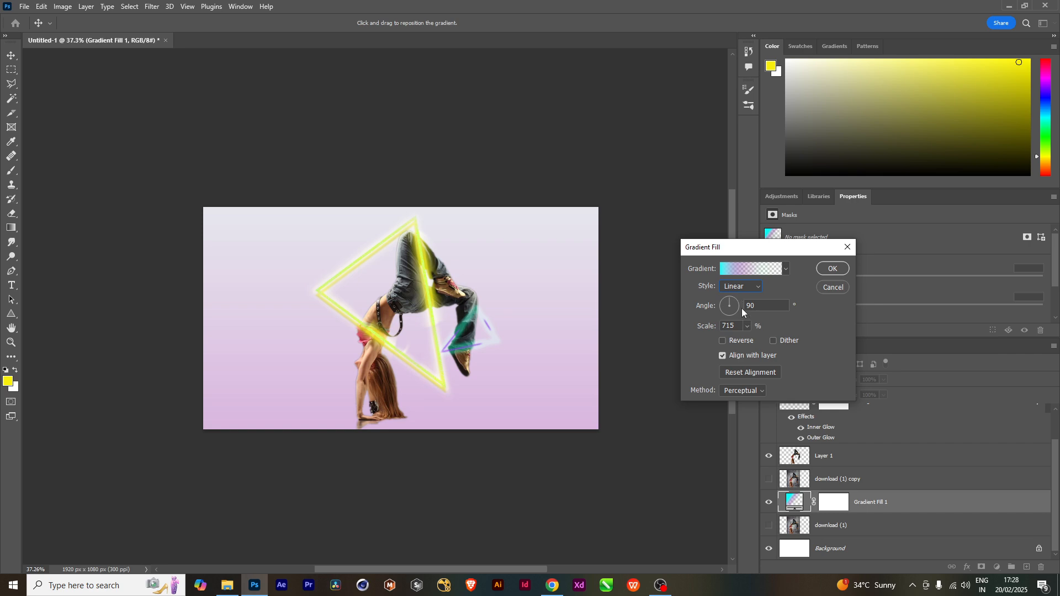
Set the background gradient fill to the Reflected style with a scale of 253% and apply it.
left_click(744, 325)
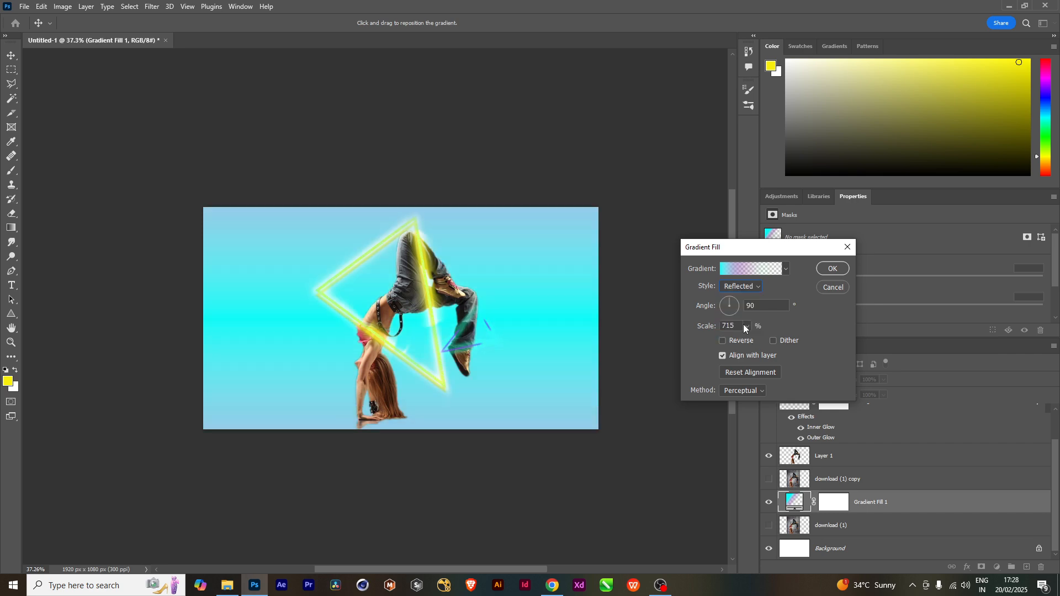
left_click(746, 326)
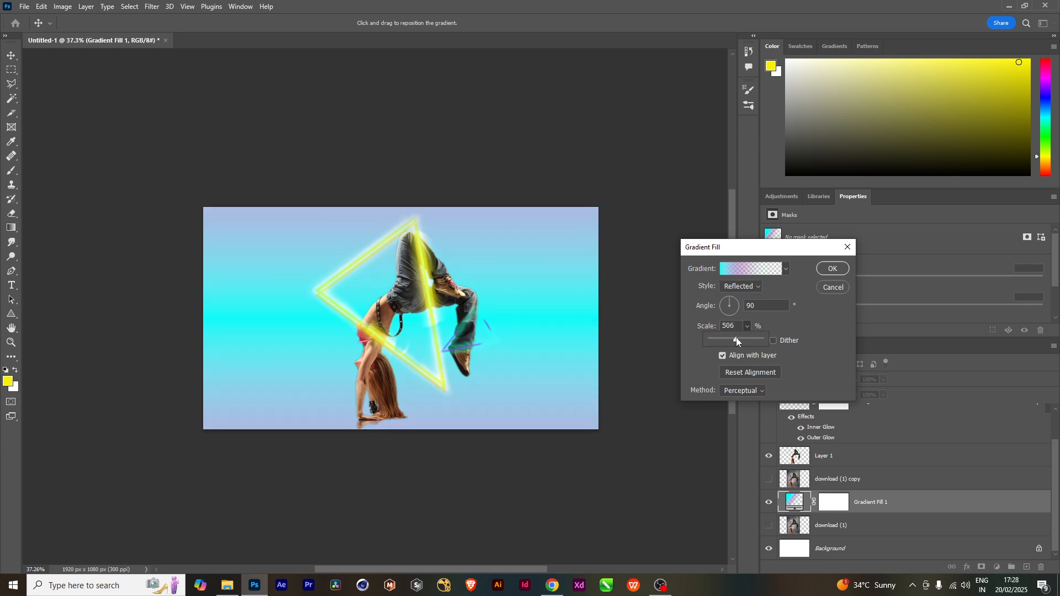
left_click_drag(727, 340, 724, 342)
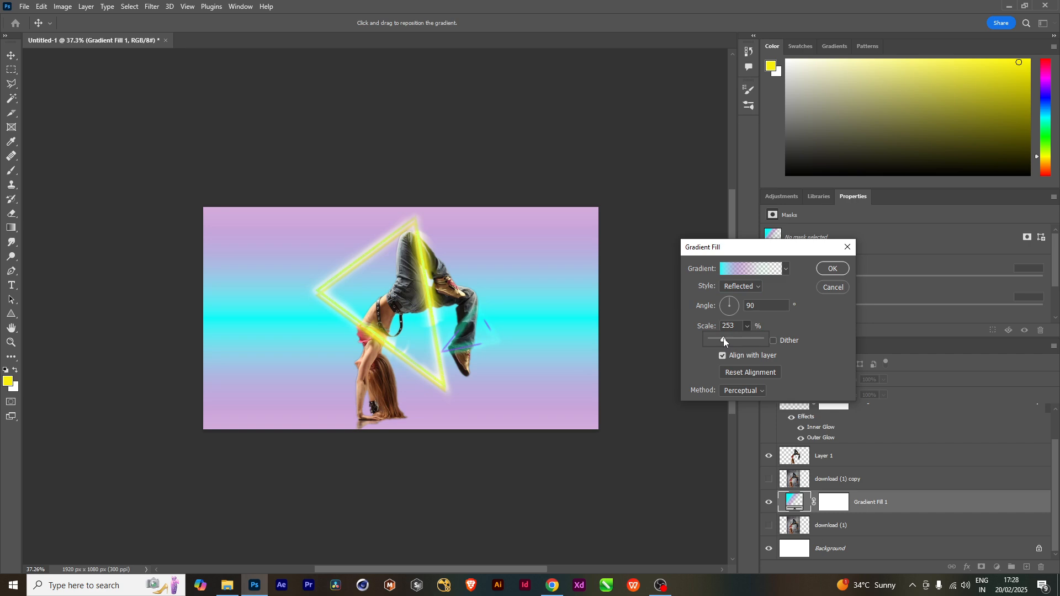
left_click(845, 267)
key("b")
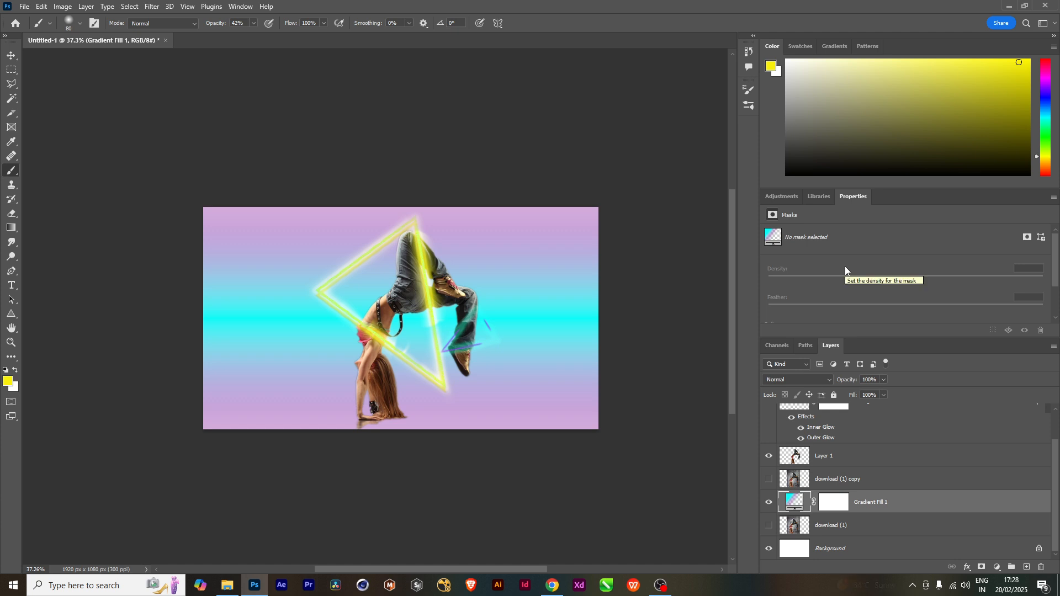
Hide the Triangle 1 layer so the small lower-leg triangle is removed from view.
scroll(811, 436, "up", 1)
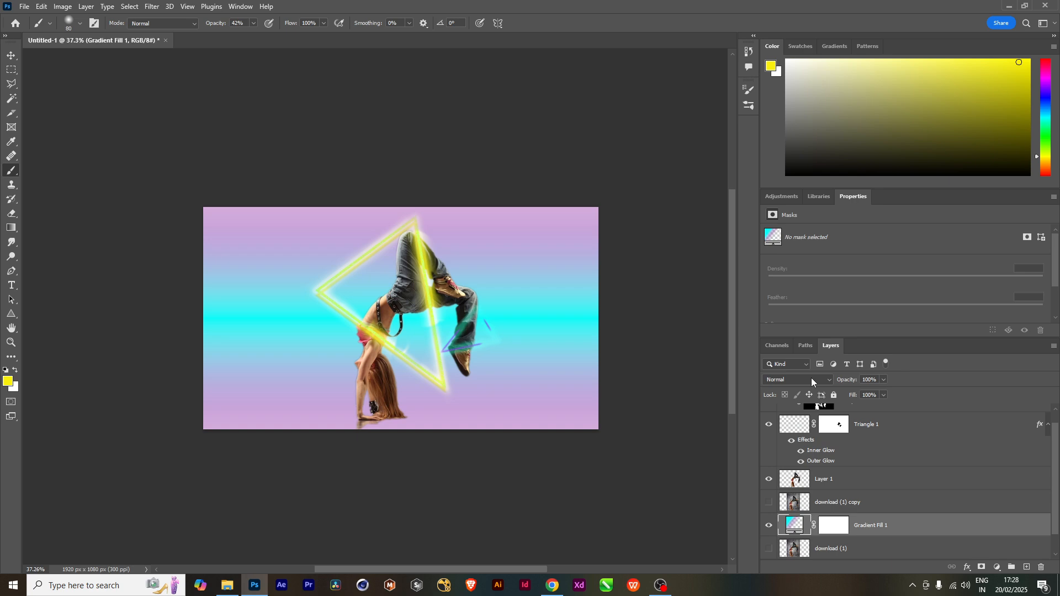
left_click(770, 424)
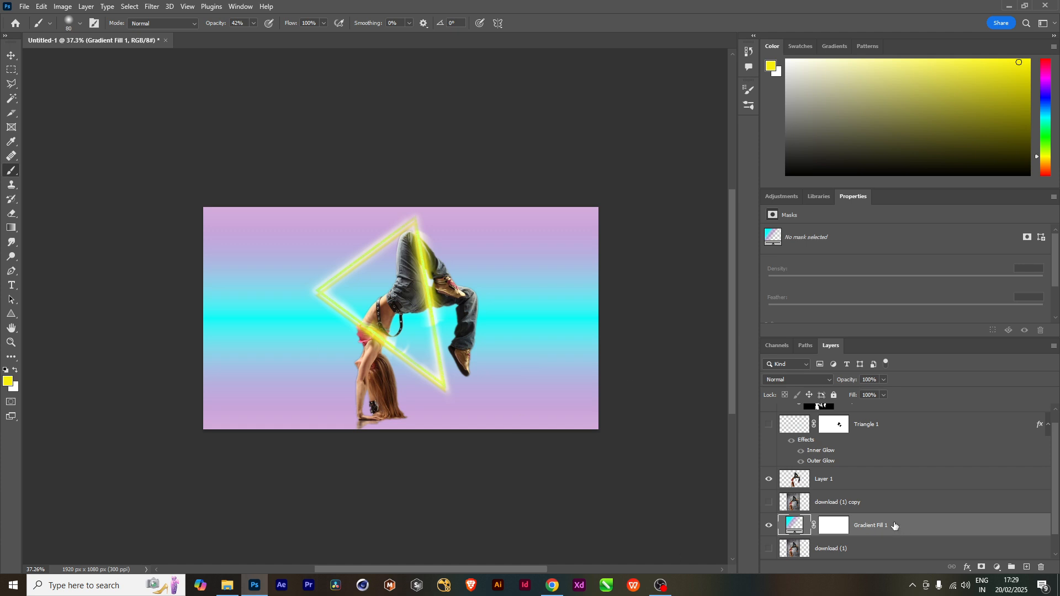
scroll(894, 527, "up", 1)
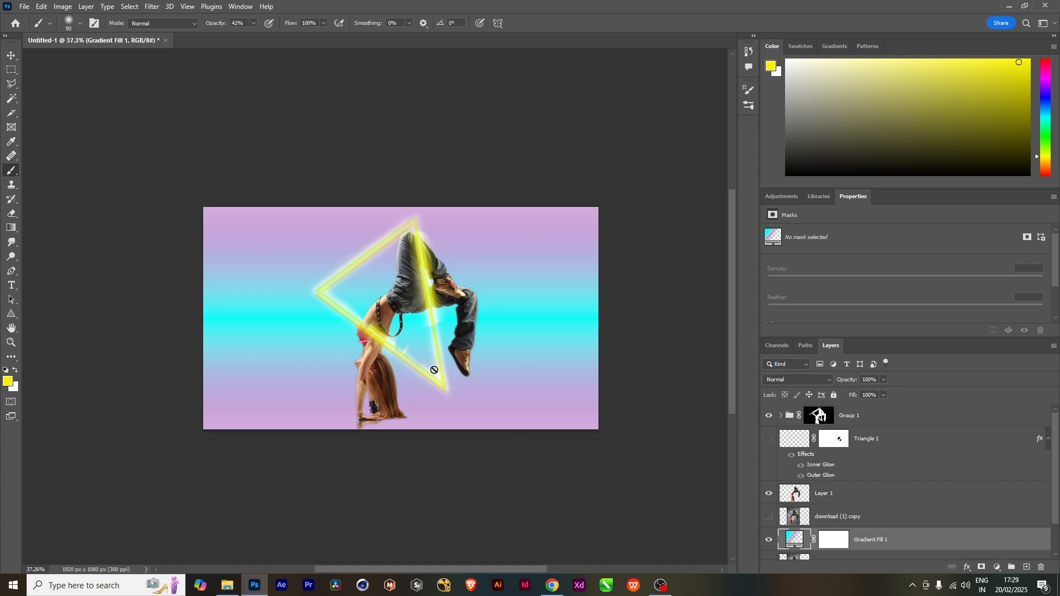
Reopen Gradient Fill 1's gradient and recolour its first stop to a dark brown sampled from the dancer's hair.
double_click(804, 540)
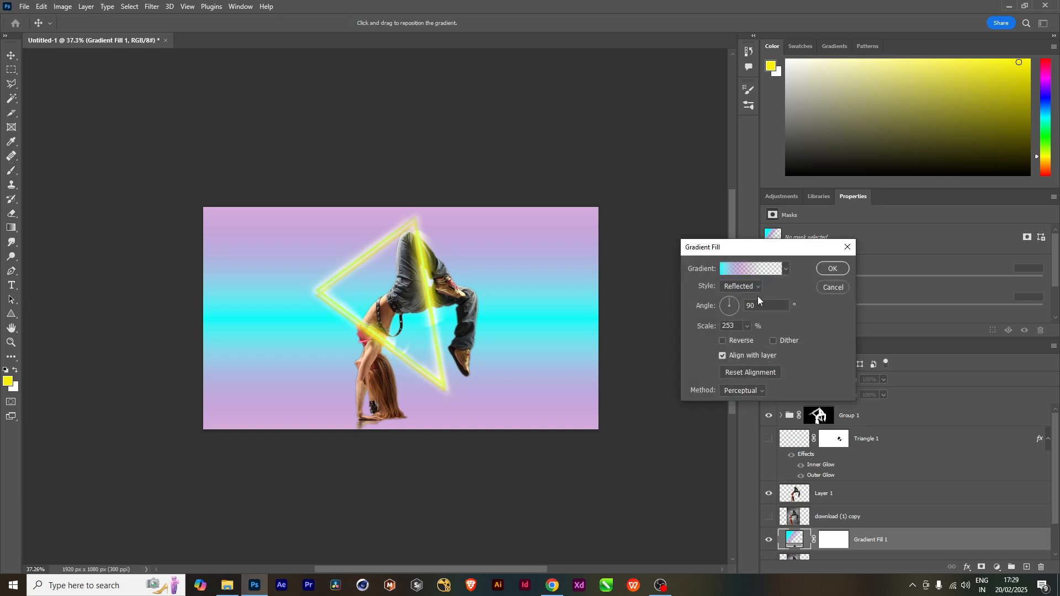
left_click(740, 271)
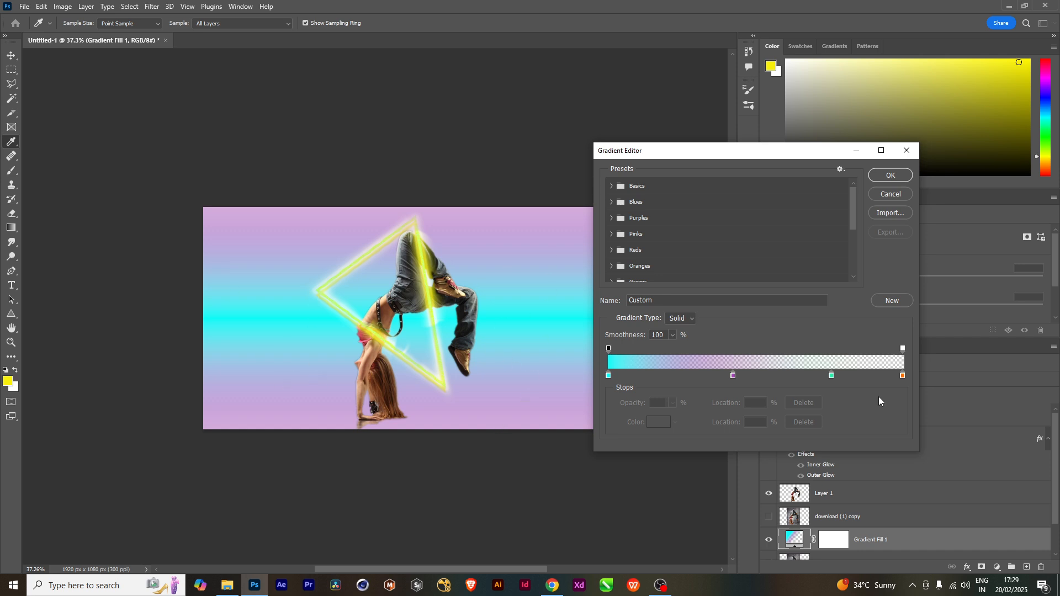
double_click(609, 375)
left_click_drag(390, 353, 361, 397)
left_click(377, 378)
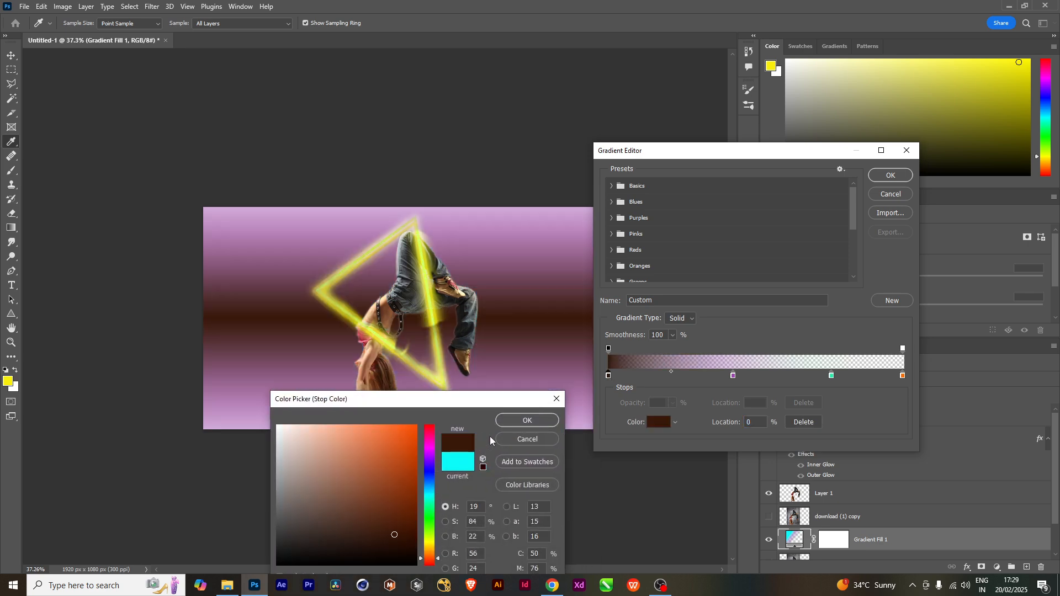
left_click(506, 423)
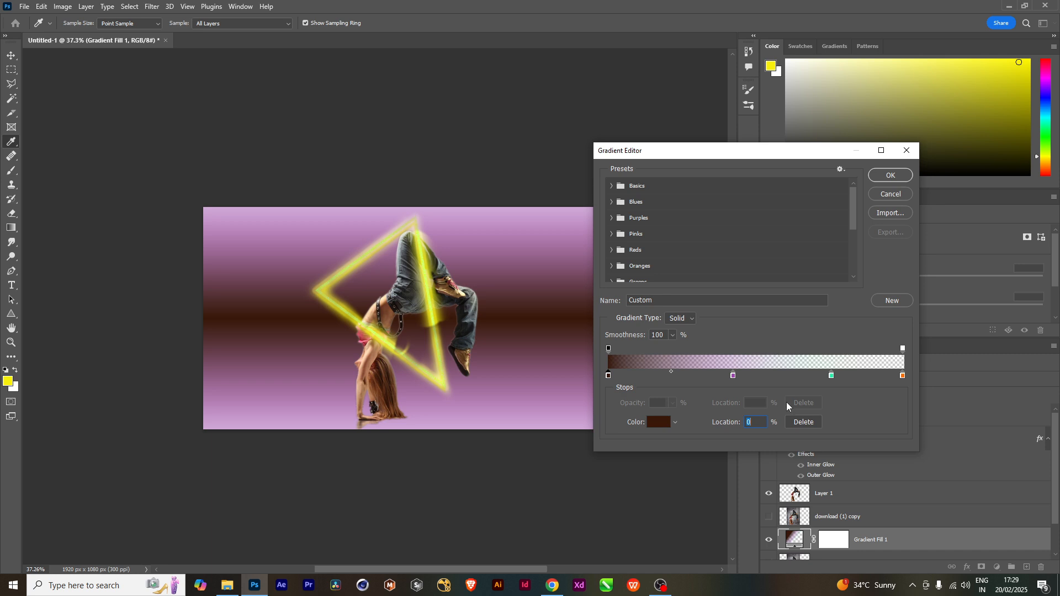
Recolour the gradient stop at 42% to brown 89583a, sampled from the dancer.
double_click(734, 378)
left_click(398, 310)
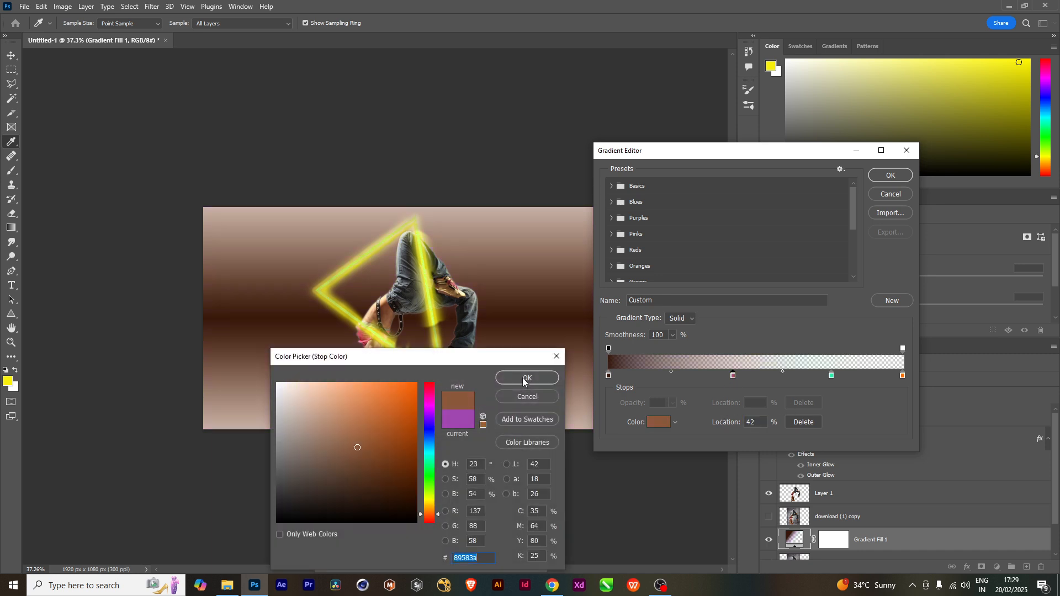
left_click(525, 379)
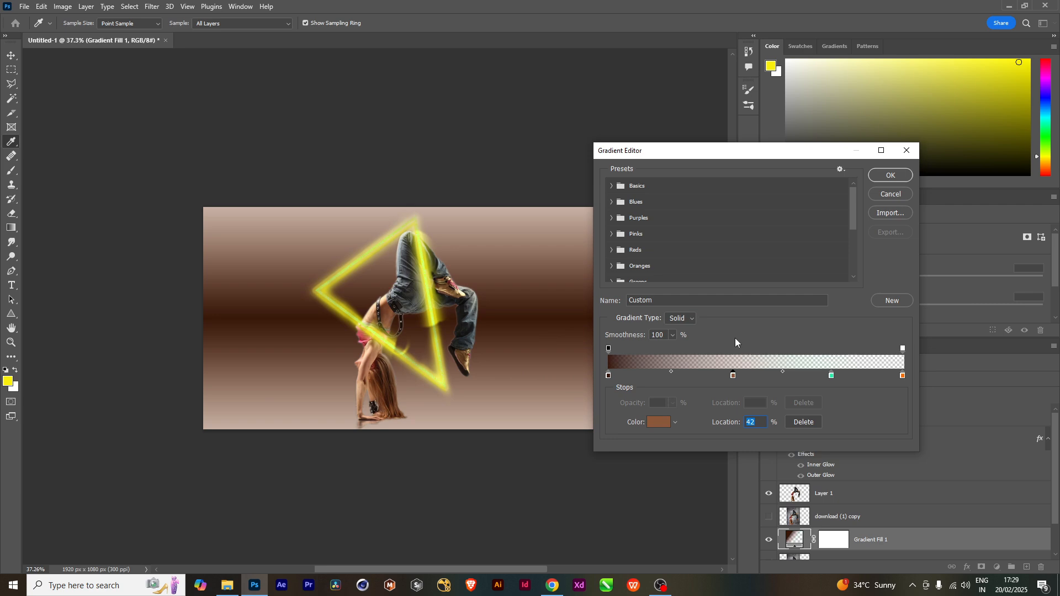
Recolour the gradient stop at 76% to the grey-blue 838990 sampled from the dancer's jeans.
double_click(832, 376)
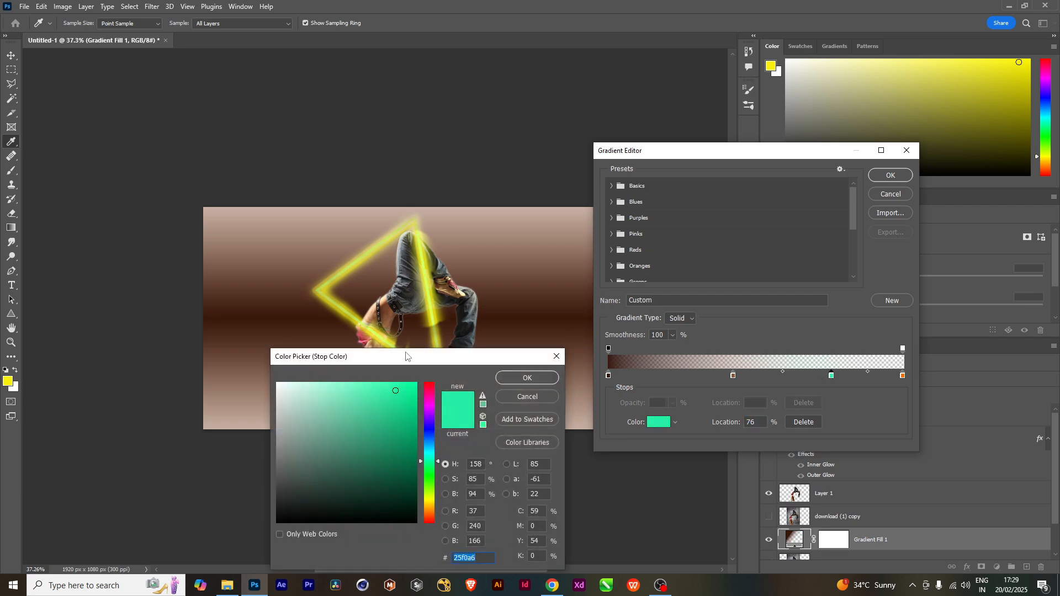
left_click(403, 272)
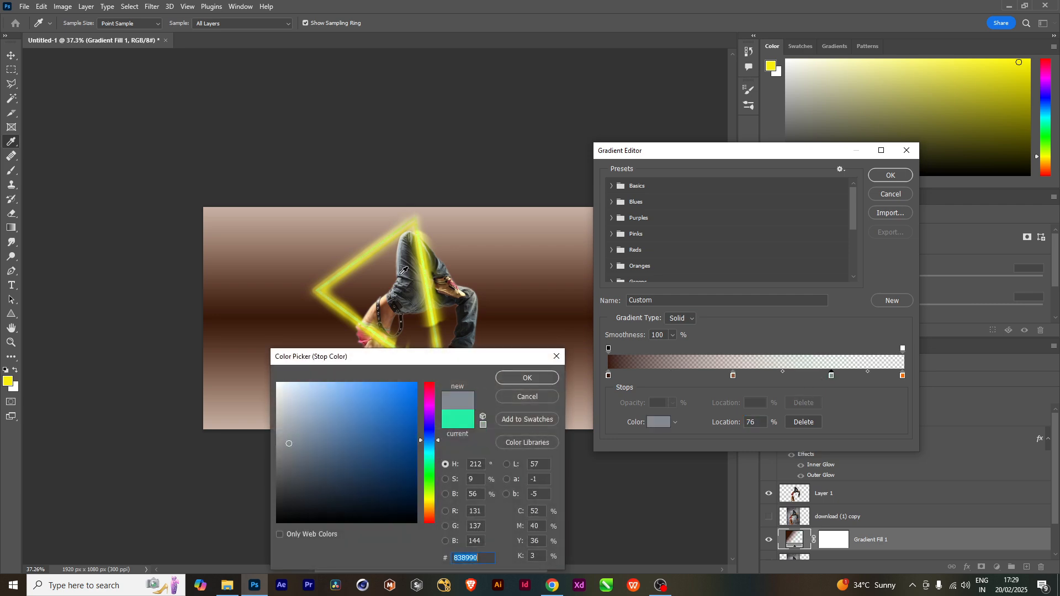
left_click(526, 378)
Recolour the gradient stop at 100% to brown 6c4c2f sampled from the image, and apply the updated gradient fill.
double_click(903, 376)
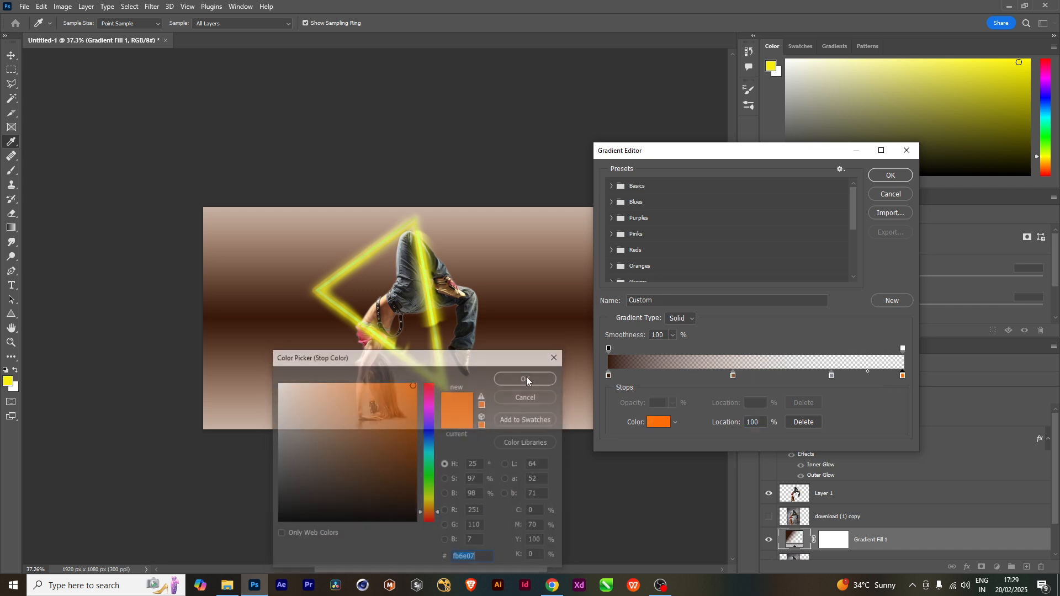
left_click(456, 289)
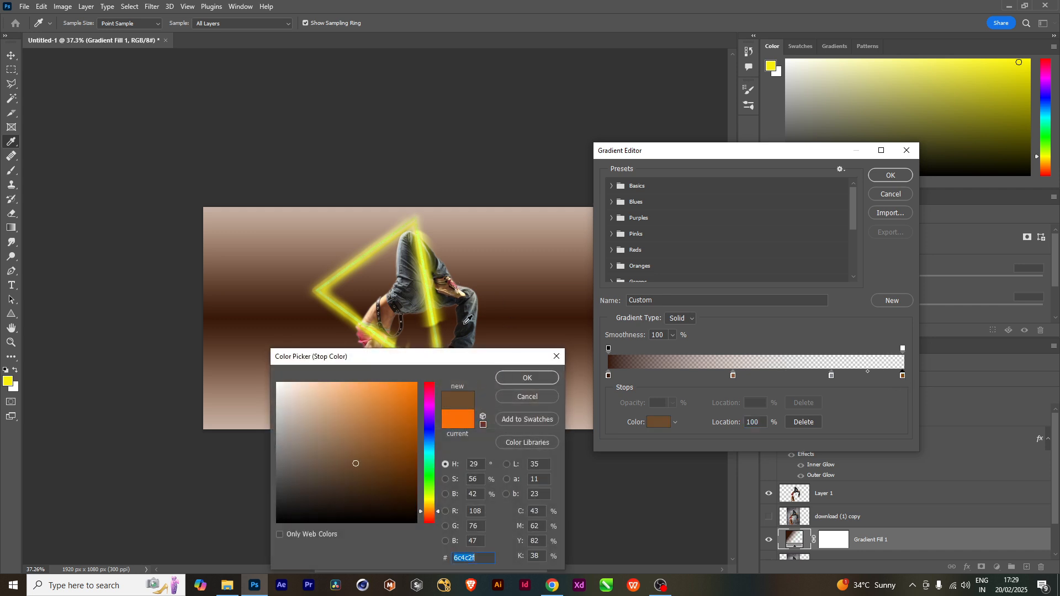
left_click(509, 377)
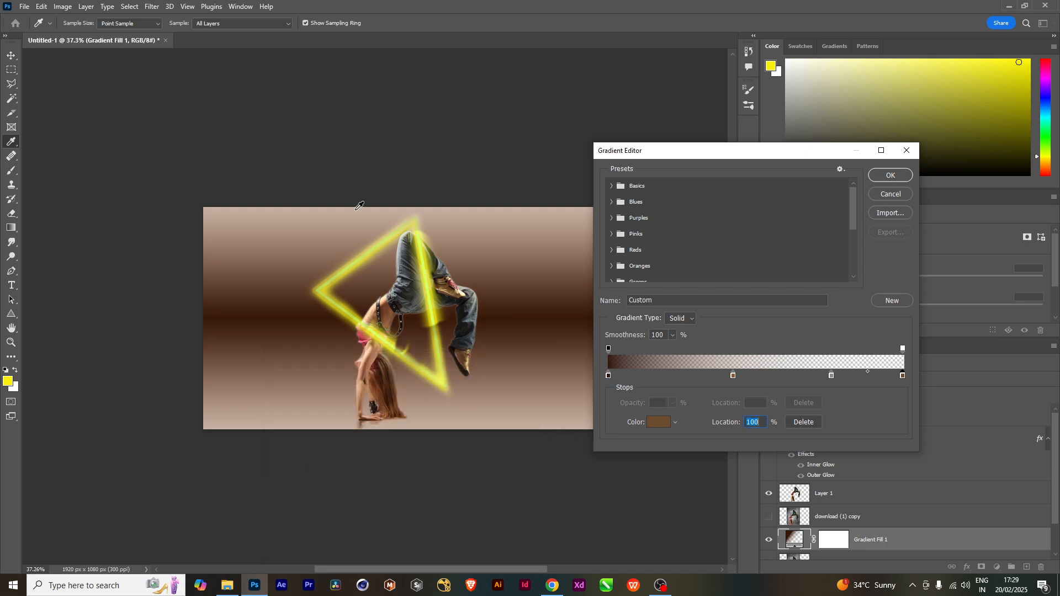
left_click(891, 176)
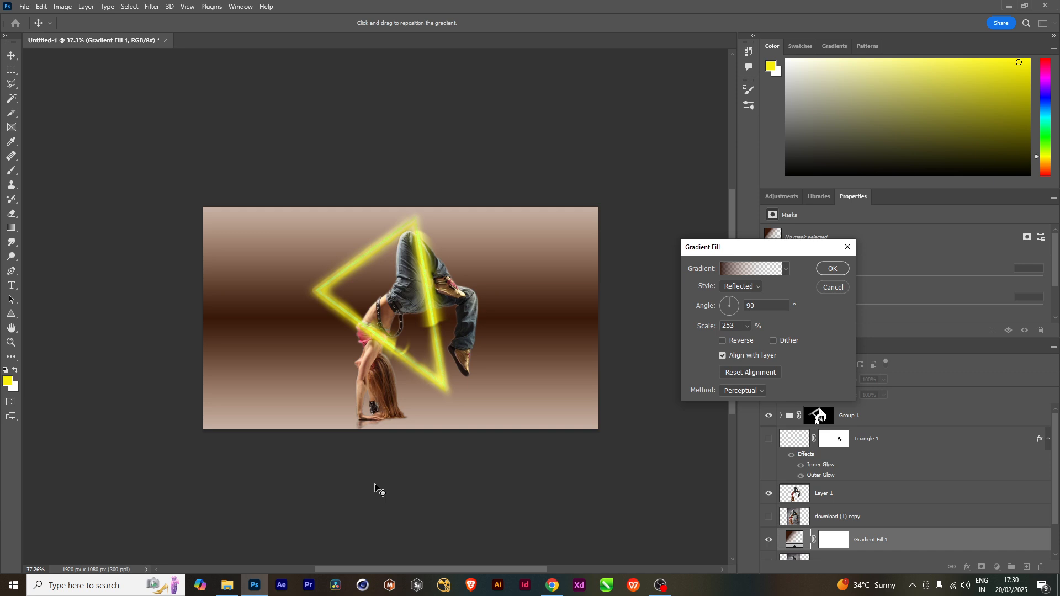
left_click(834, 269)
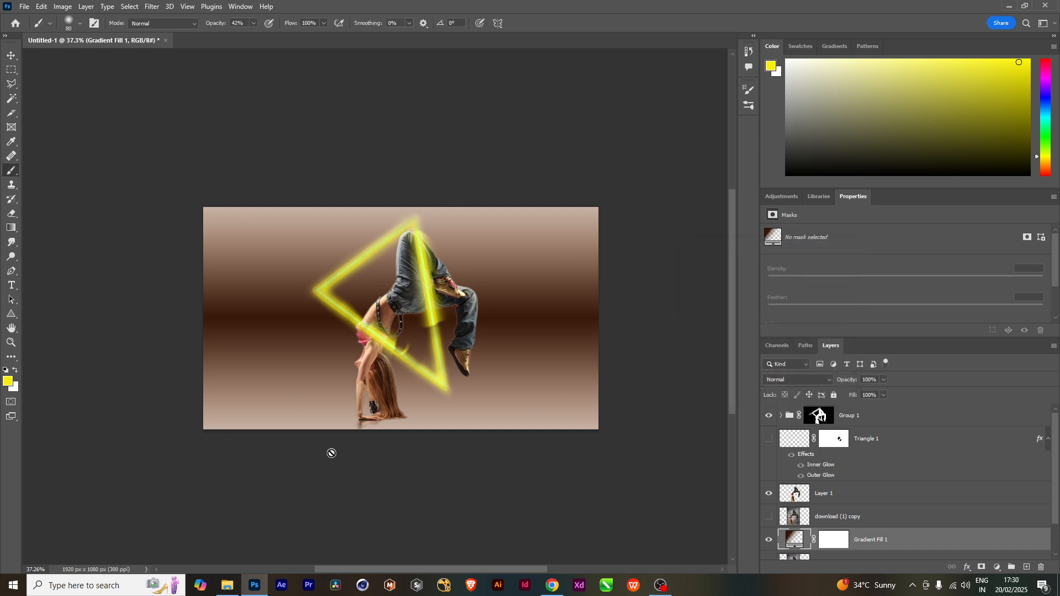
scroll(347, 453, "up", 3)
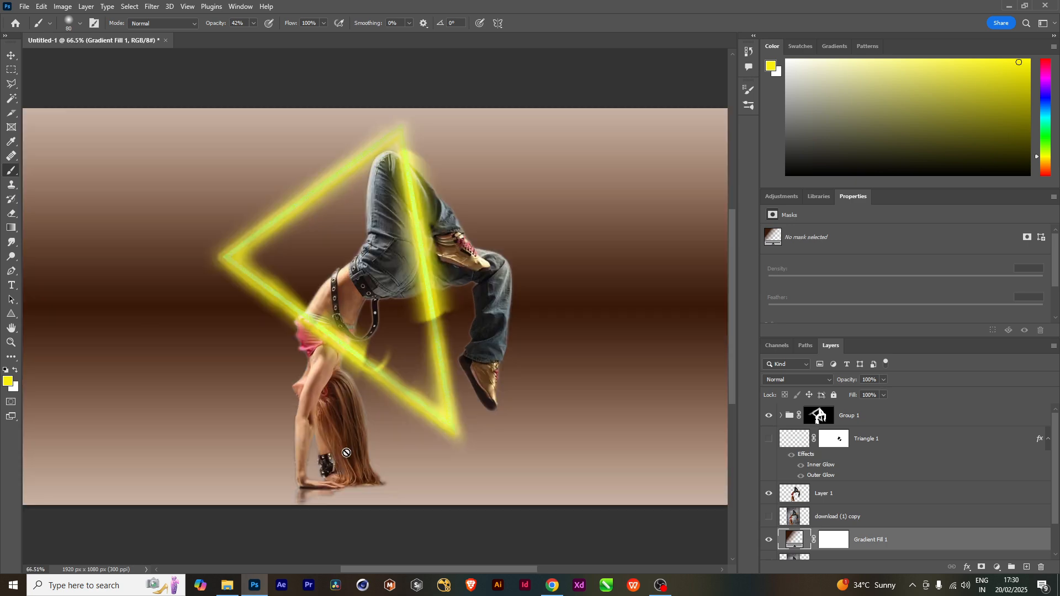
scroll(347, 452, "down", 4)
scroll(347, 453, "up", 5)
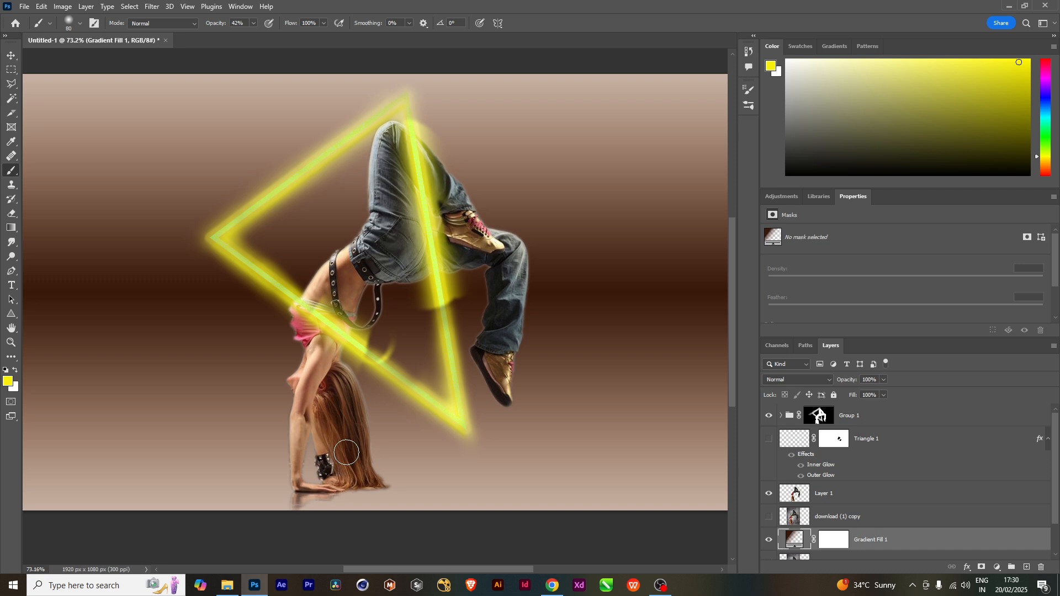
left_click_drag(362, 447, 358, 423)
scroll(358, 422, "down", 2)
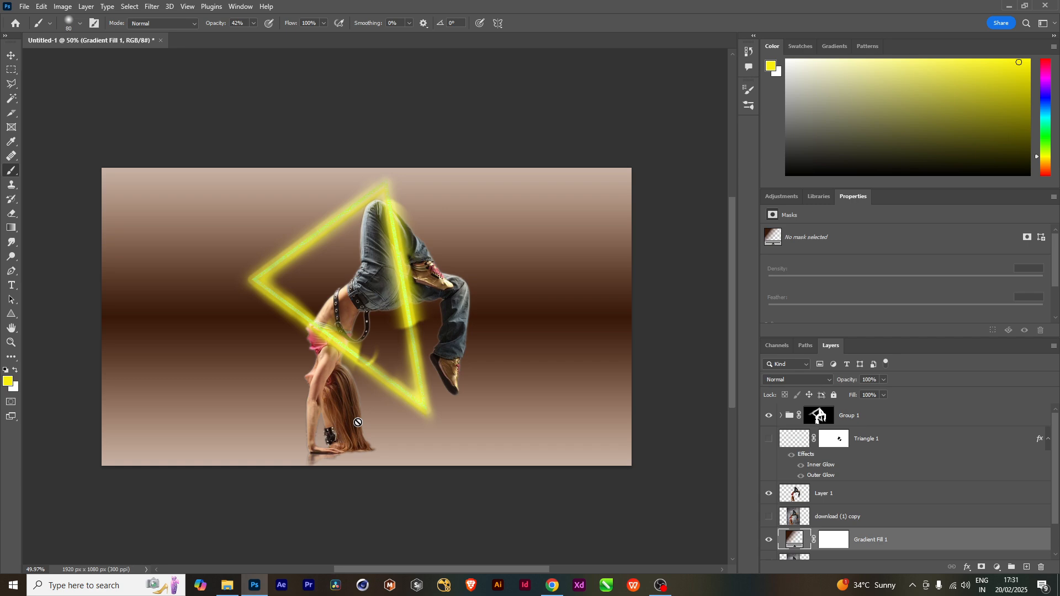
Create a new 1920 × 1080 px document at 300 ppi and place the image download (2).jpg in it.
key("ctrl+n")
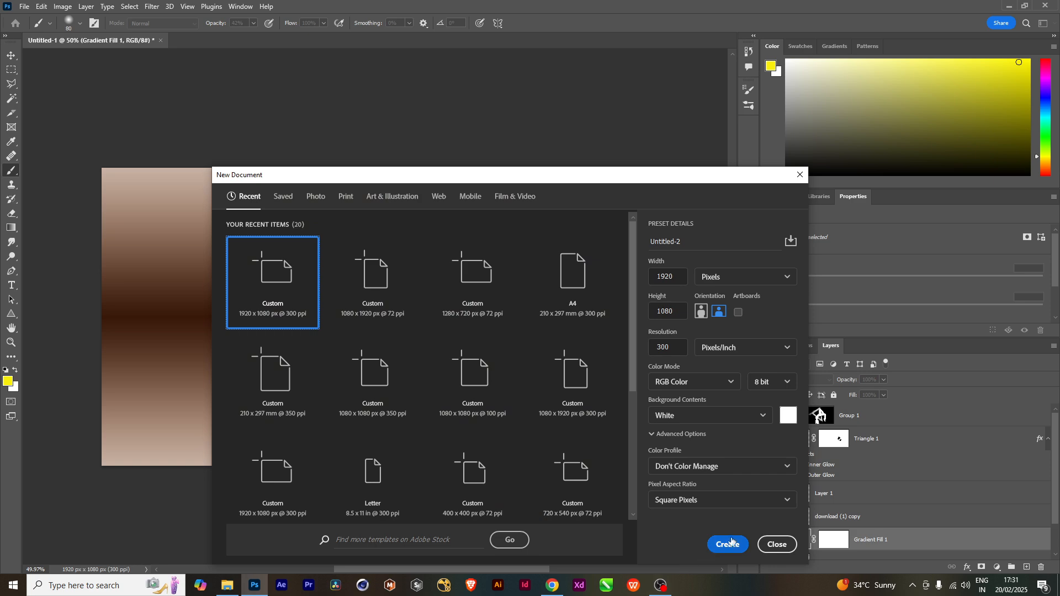
left_click(729, 544)
left_click(227, 586)
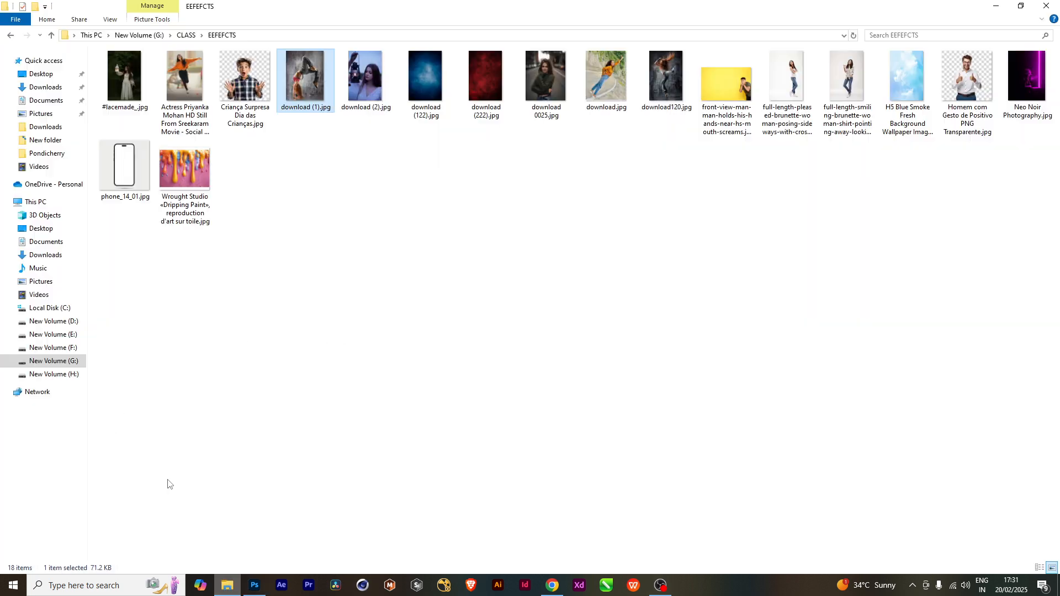
left_click(477, 340)
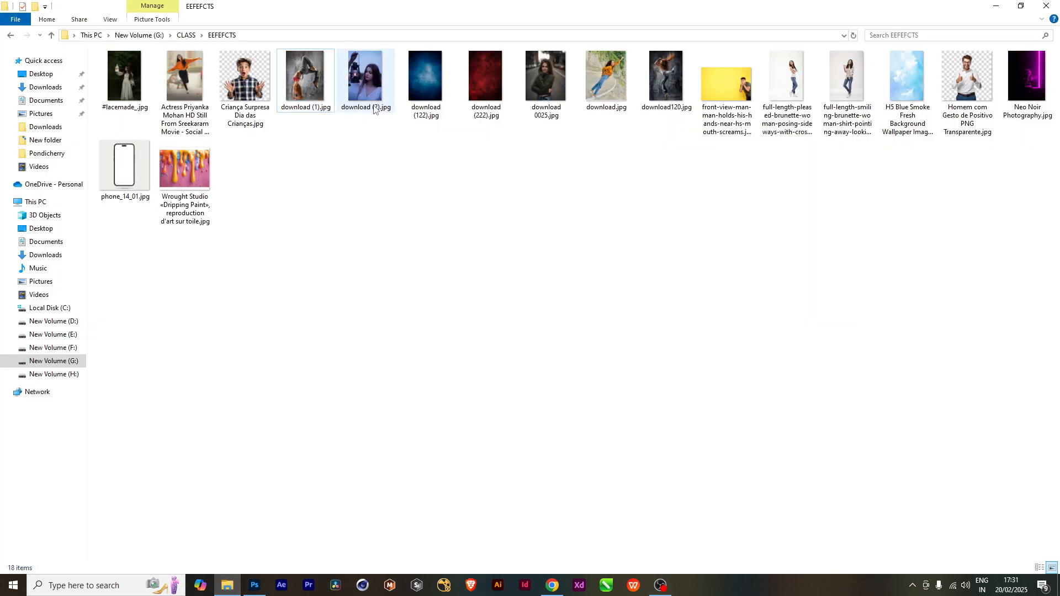
left_click_drag(374, 108, 335, 359)
key("Return")
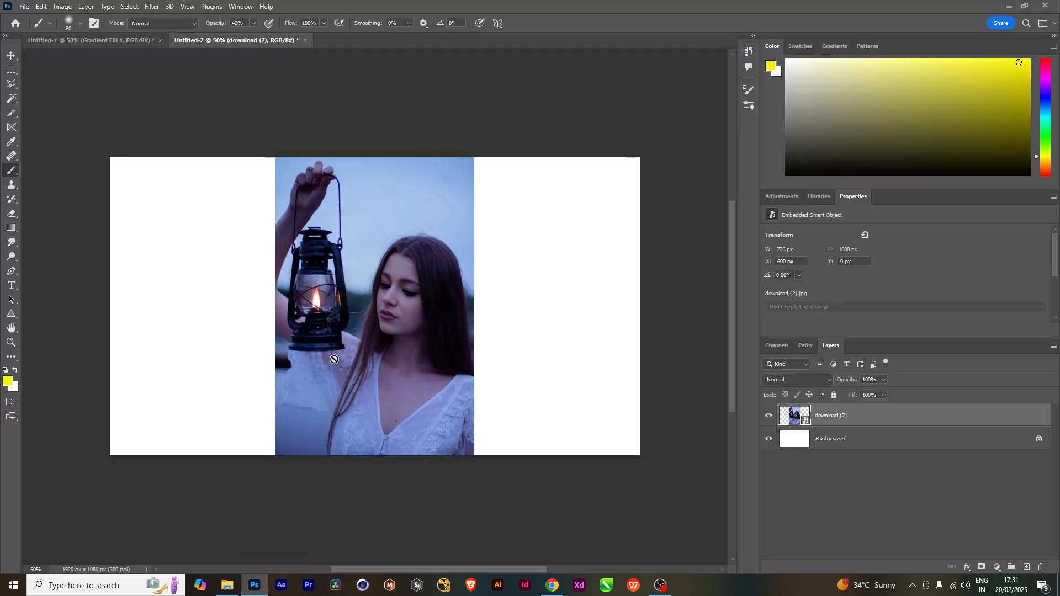
Rasterize the placed photo layer and automatically select its subject, the woman with the lantern.
right_click(833, 424)
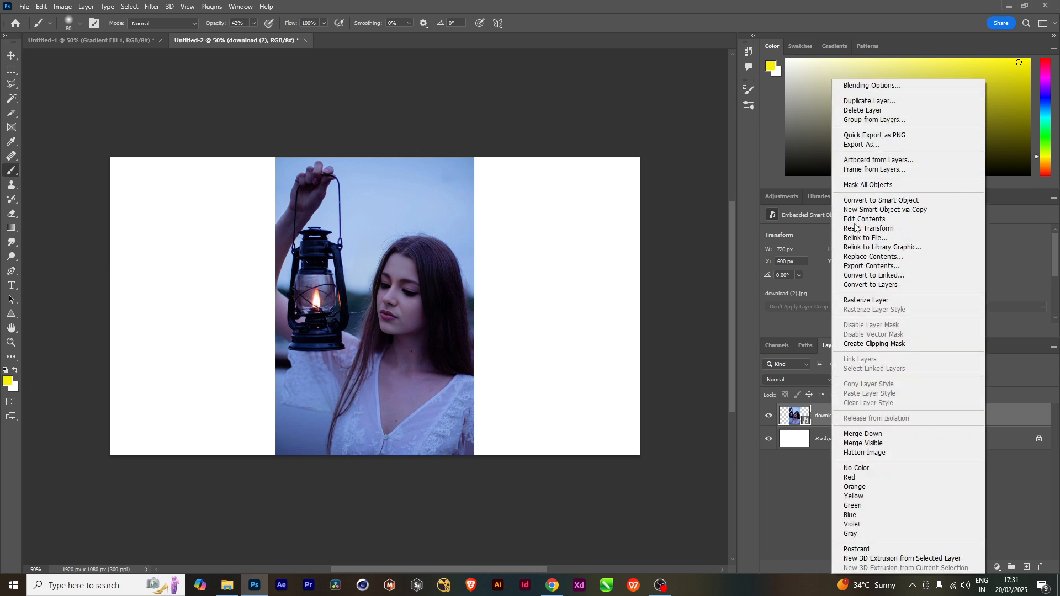
left_click(866, 300)
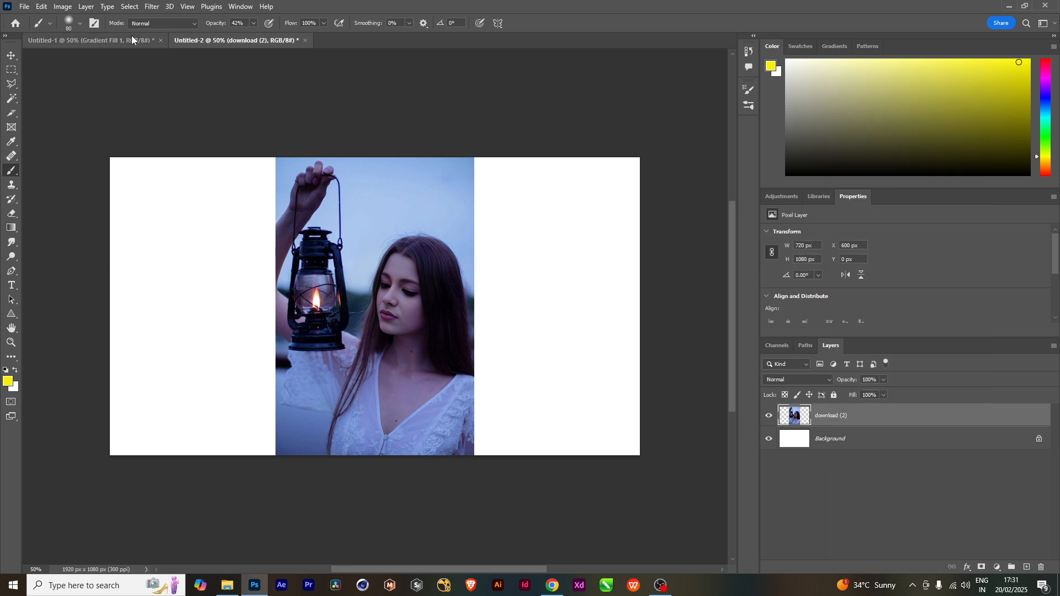
left_click(129, 6)
left_click(165, 135)
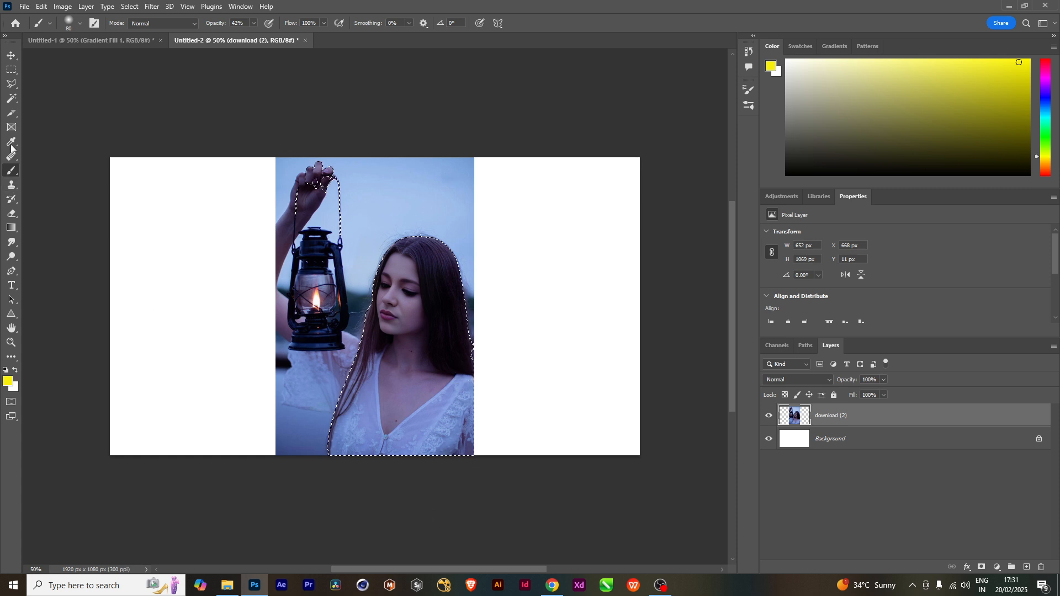
Extend the selection over the lantern, raised arm and sleeve using the Quick Selection tool with a 90 px brush.
left_click(10, 101)
right_click(10, 102)
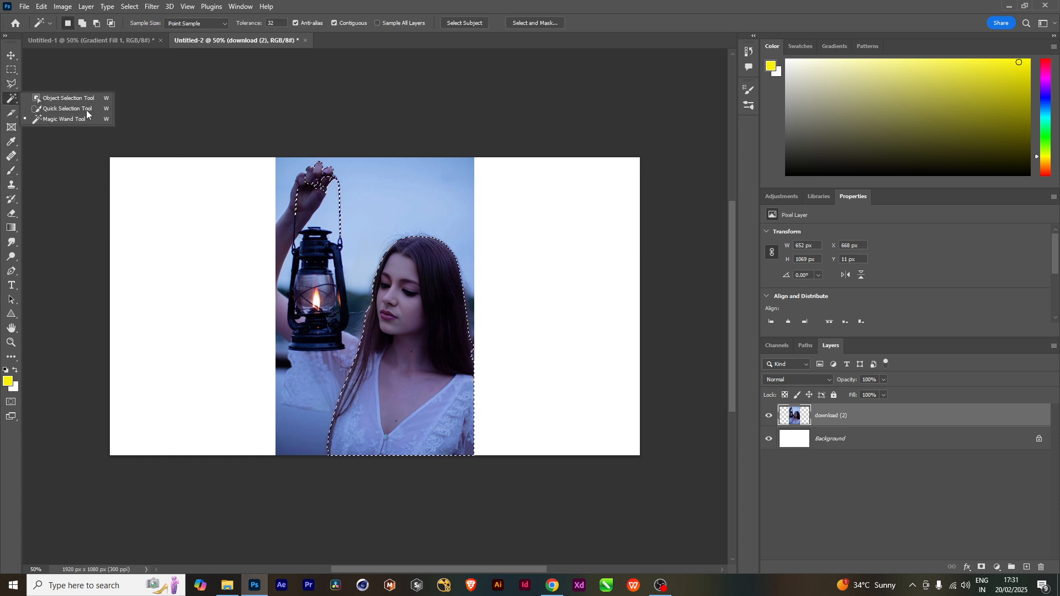
left_click(88, 111)
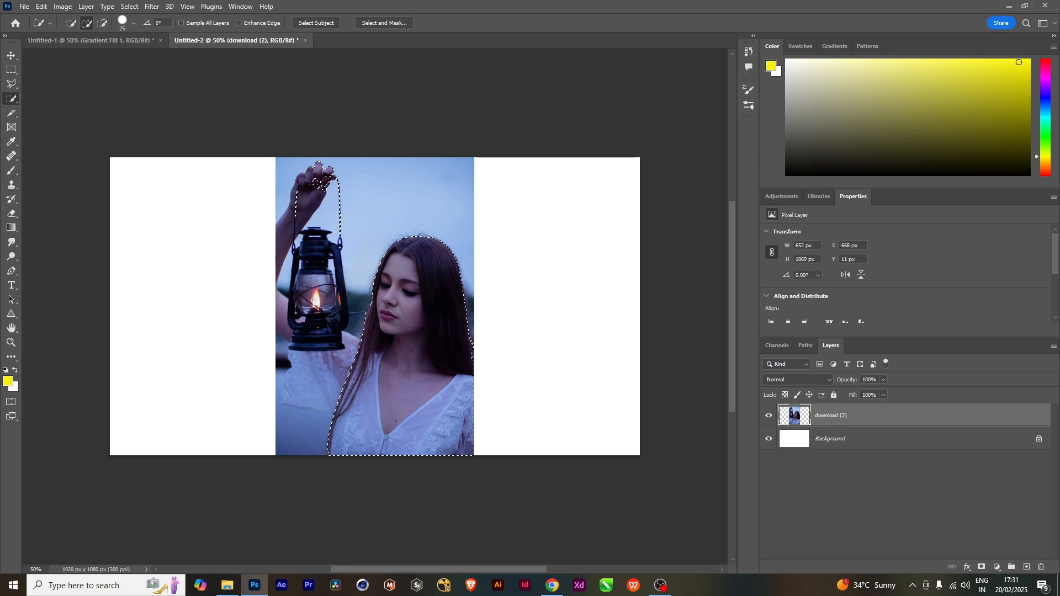
key("bracketright")
key("bracketright")
key("bracketright")
key("bracketright")
key("bracketright")
key("bracketright")
key("bracketright")
mouse_move(312, 265)
left_mouse_down()
mouse_move(312, 336)
mouse_move(306, 327)
mouse_move(319, 385)
left_mouse_up()
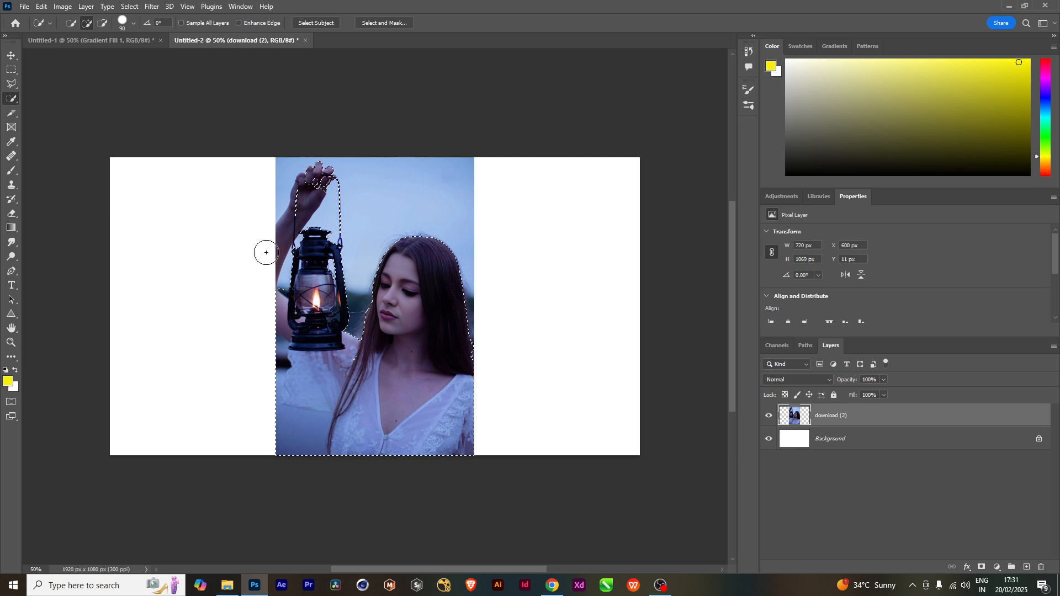
left_click_drag(278, 246, 284, 237)
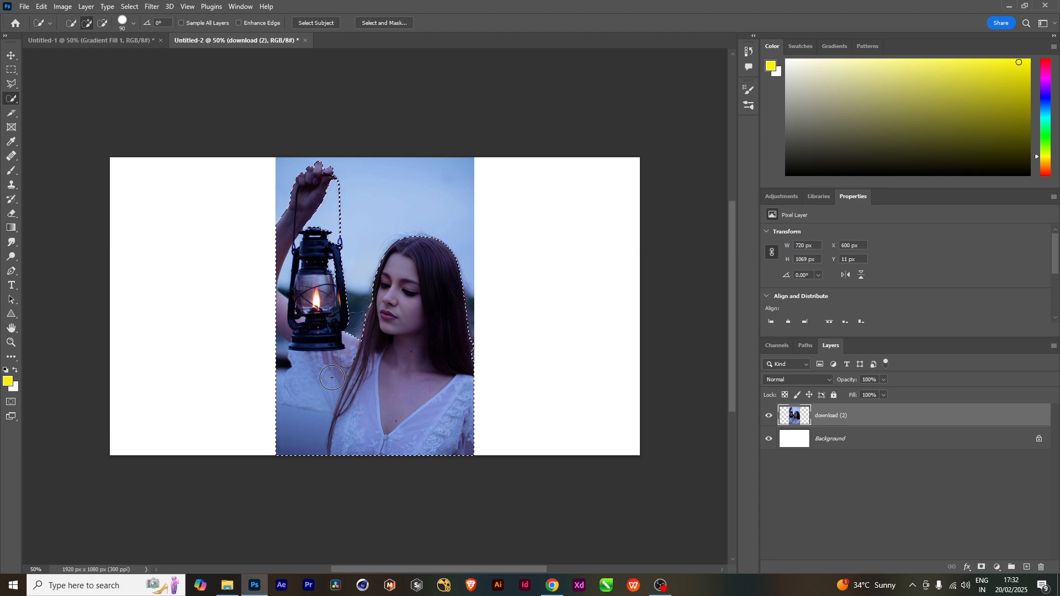
Copy the selection, feathered by 3 pixels, to a new layer and hide the download (2) layer.
key("shift+F6")
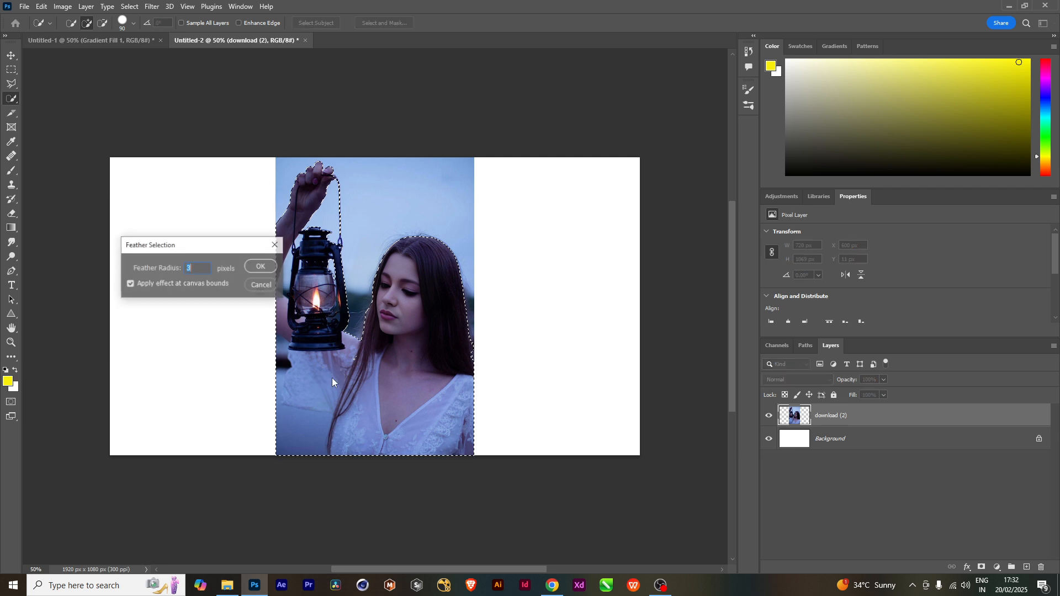
key("Return")
key("ctrl+j")
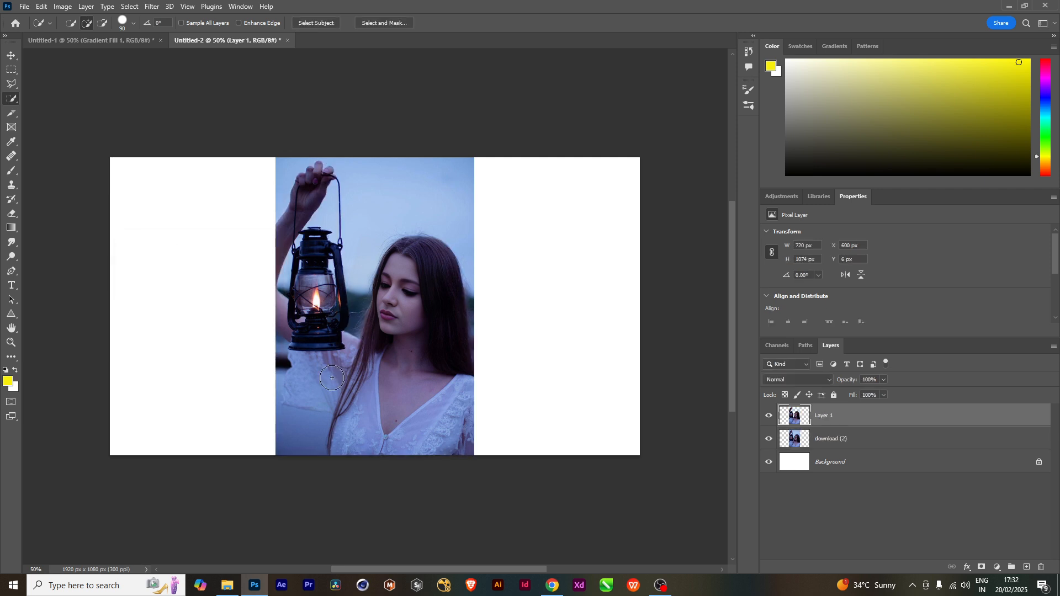
left_click(769, 438)
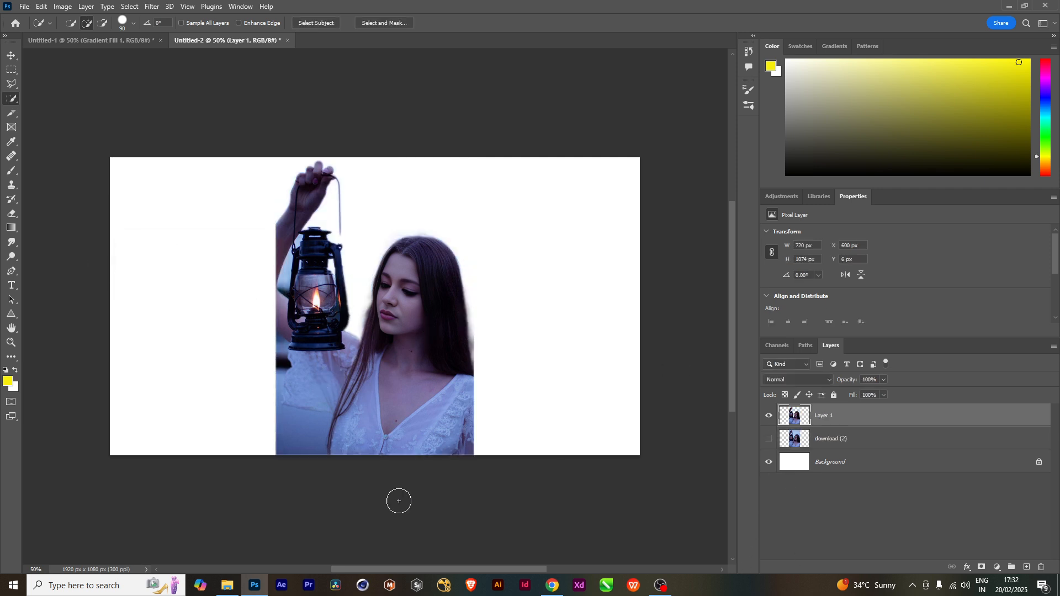
Select the leftover background patch below the woman's raised sleeve with Quick Selection, delete it and deselect.
left_click(11, 55)
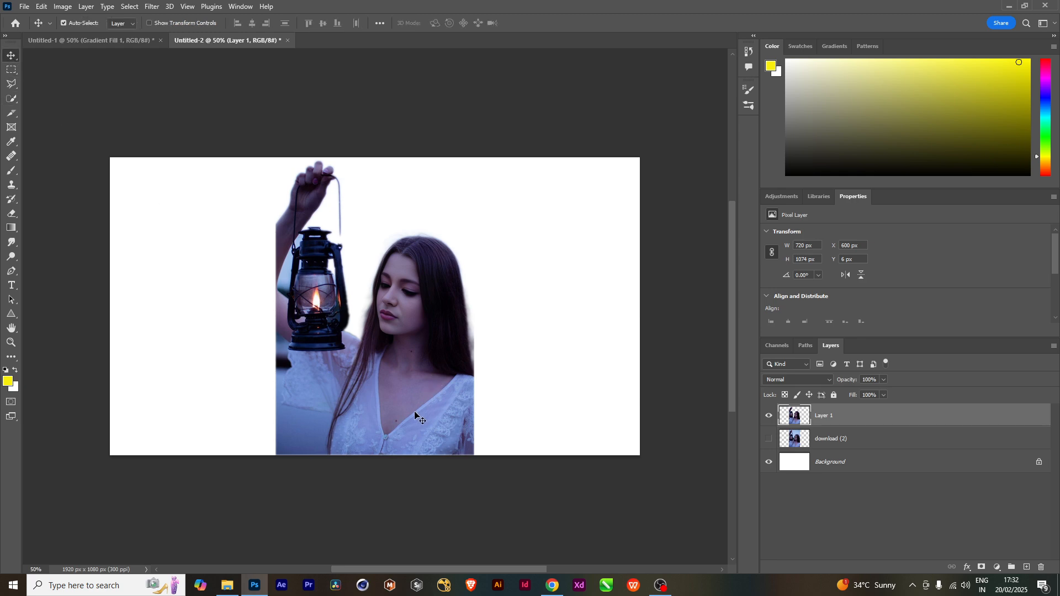
scroll(415, 412, "up", 4)
scroll(415, 412, "down", 5)
left_click_drag(380, 411, 402, 386)
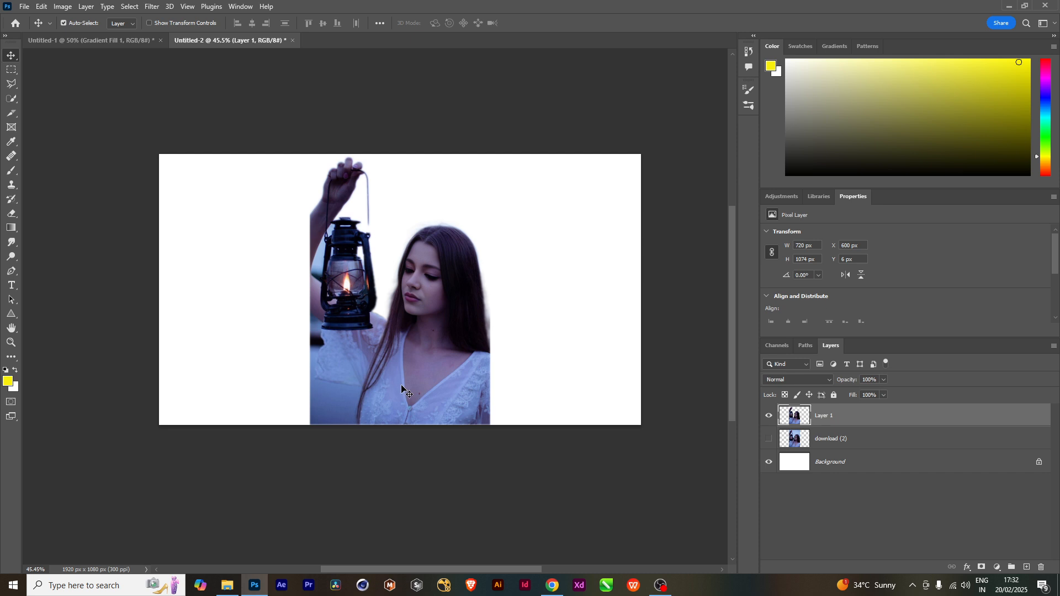
key("w")
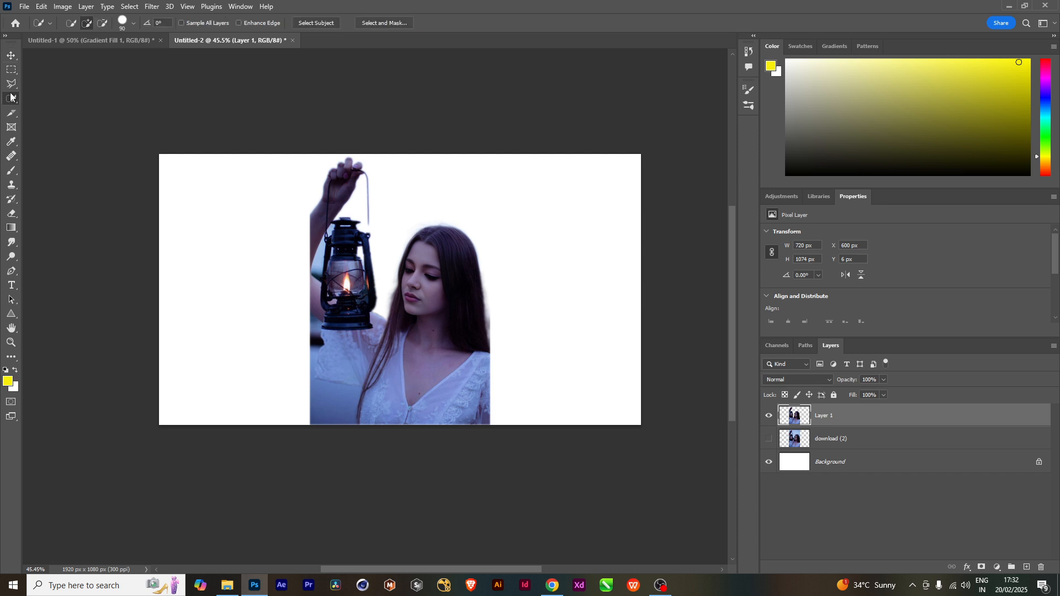
mouse_move(334, 375)
left_mouse_down()
mouse_move(321, 409)
mouse_move(329, 464)
left_mouse_up()
left_click(102, 23)
mouse_move(366, 360)
left_mouse_down()
mouse_move(328, 353)
mouse_move(336, 431)
left_mouse_up()
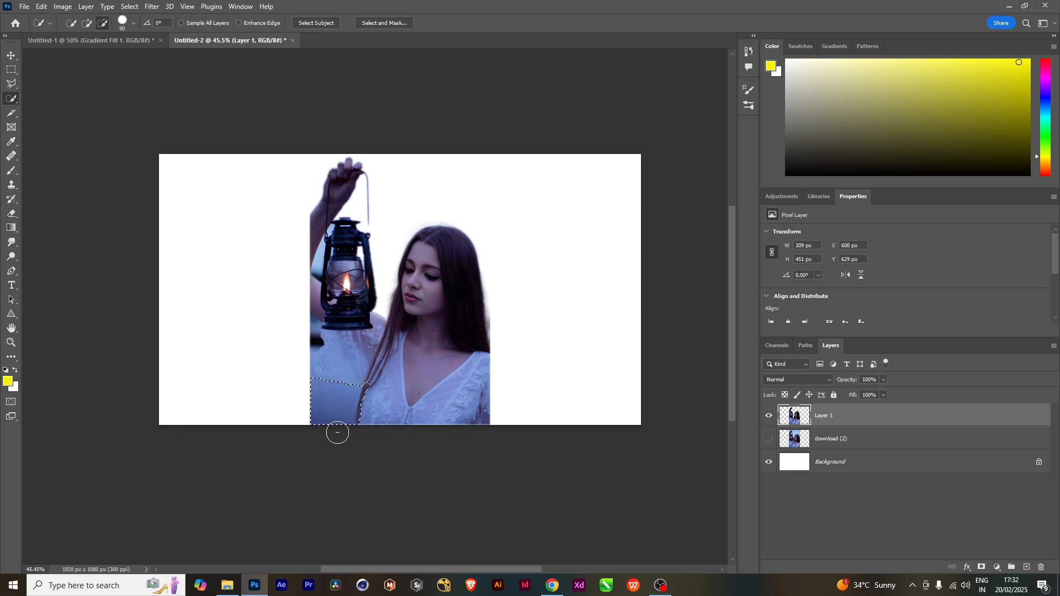
key("Delete")
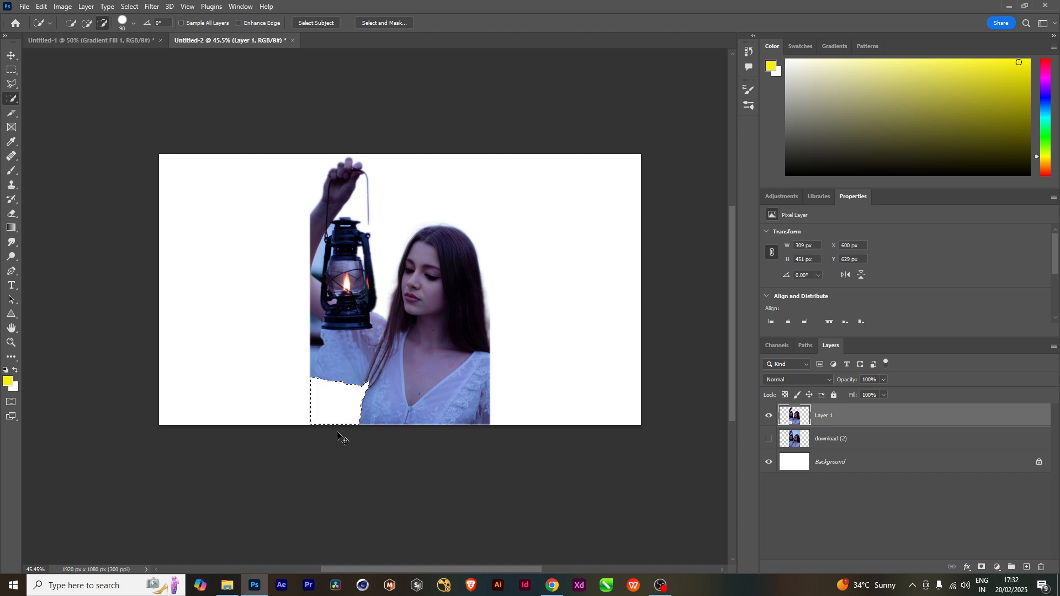
key("ctrl+d")
left_click(13, 58)
scroll(373, 357, "up", 2)
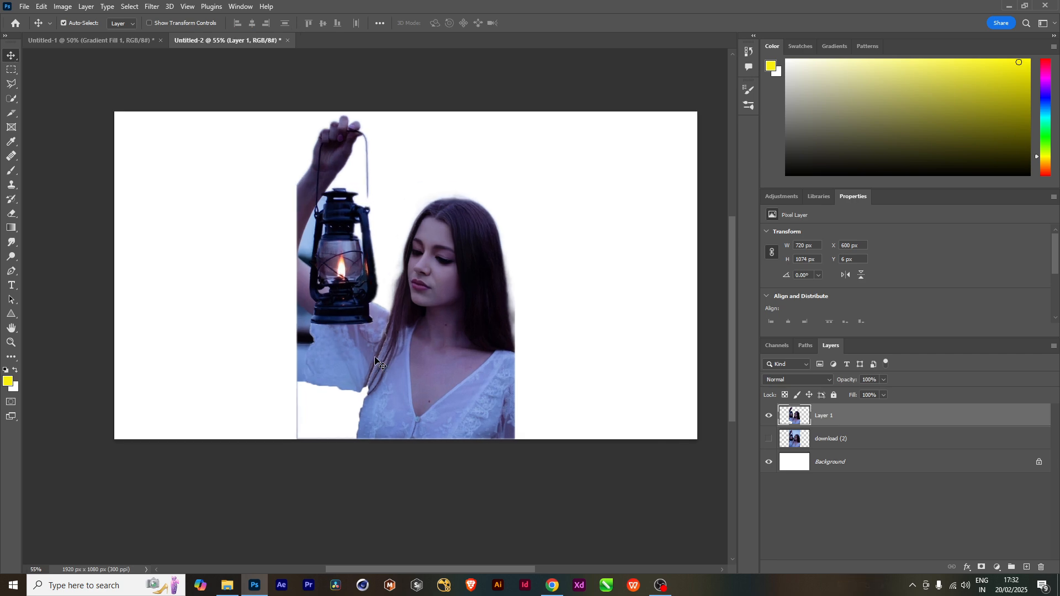
Add a teal Solid Color fill layer and move it beneath the cut-out woman on Layer 1.
left_click(998, 567)
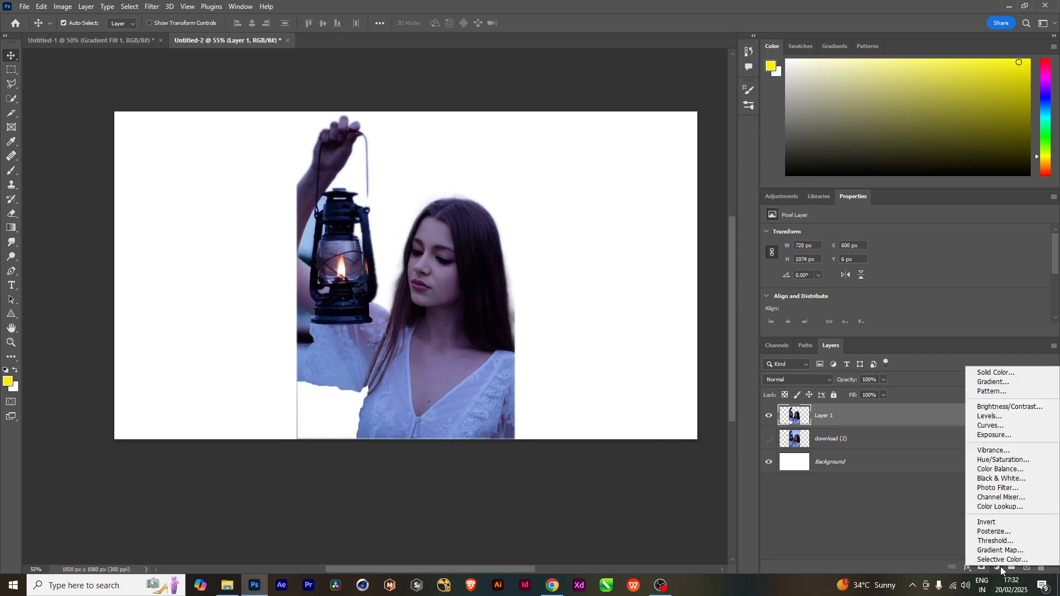
left_click(996, 373)
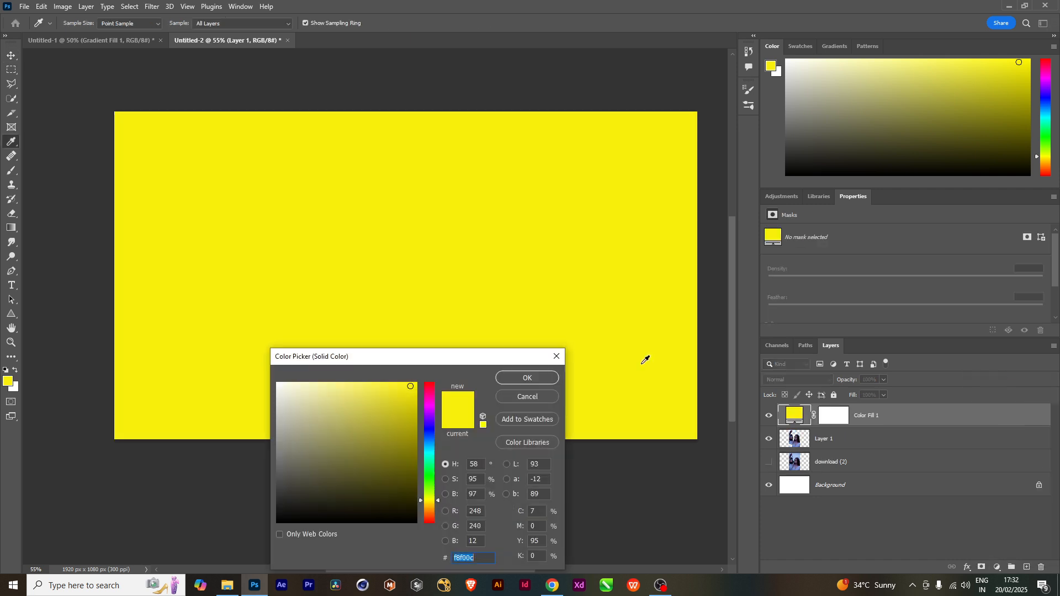
left_click(429, 449)
left_click_drag(413, 421, 409, 435)
left_click(527, 379)
left_click_drag(878, 419, 875, 442)
key("v")
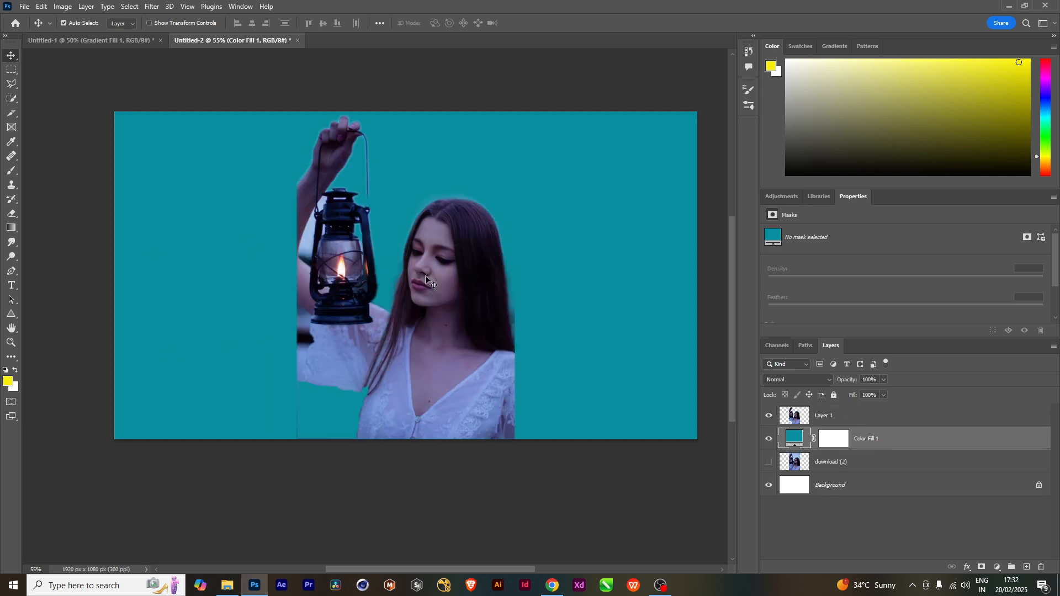
scroll(373, 288, "up", 4)
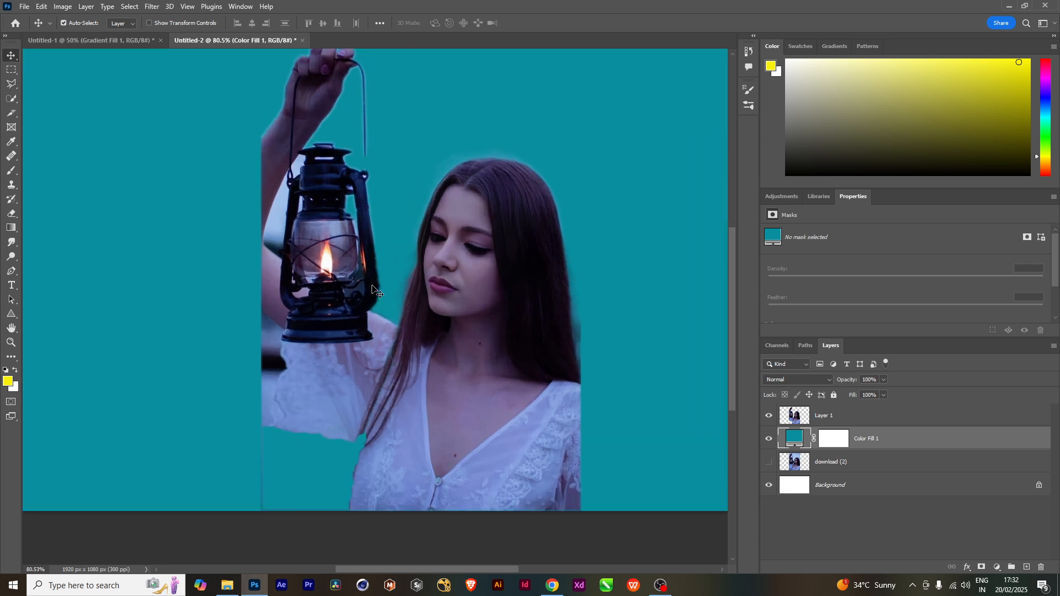
scroll(415, 282, "down", 2)
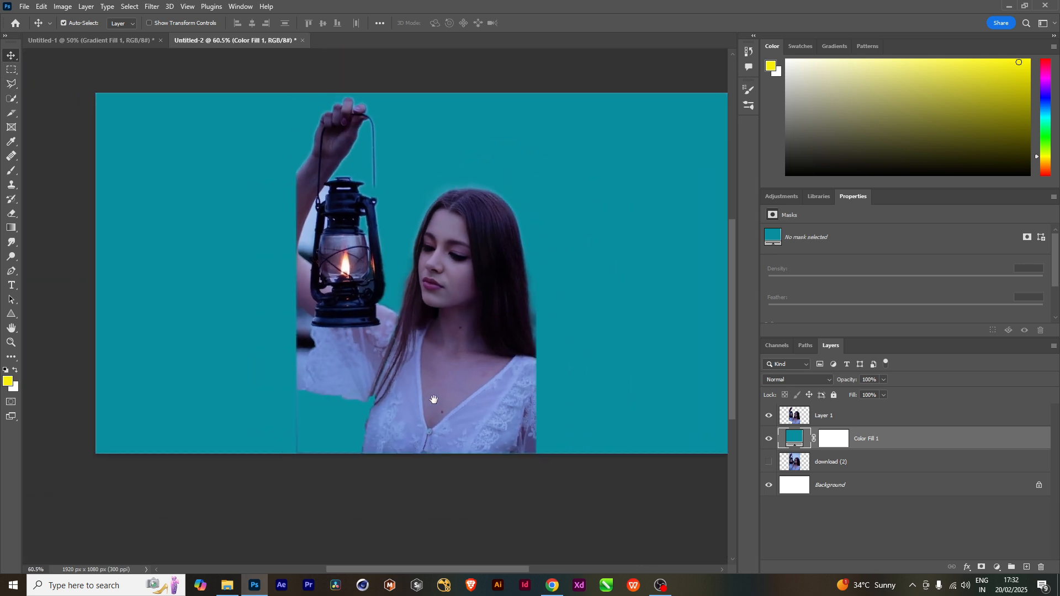
scroll(430, 312, "up", 1)
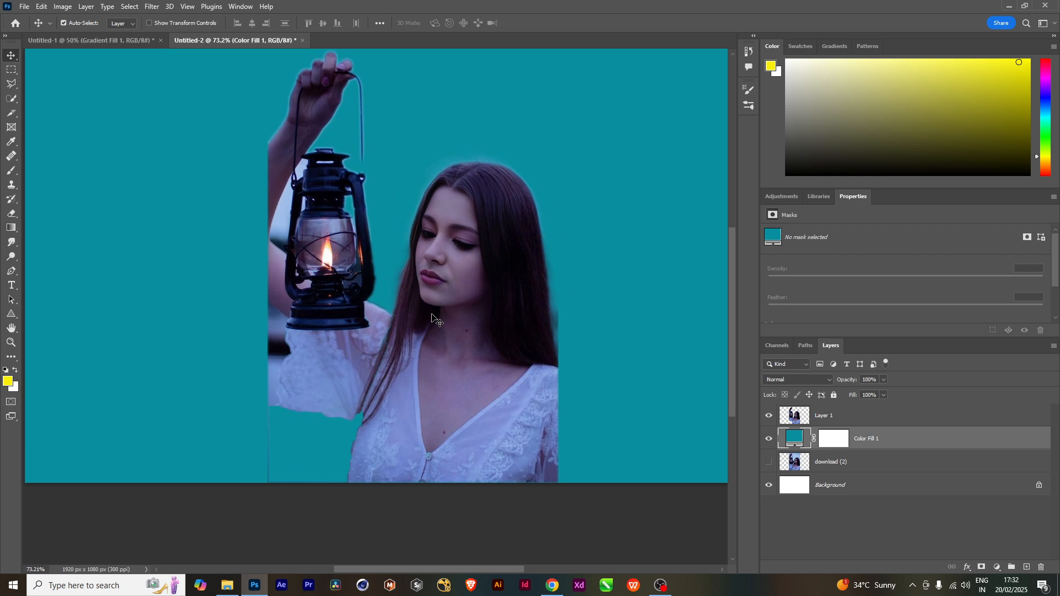
scroll(431, 315, "down", 2)
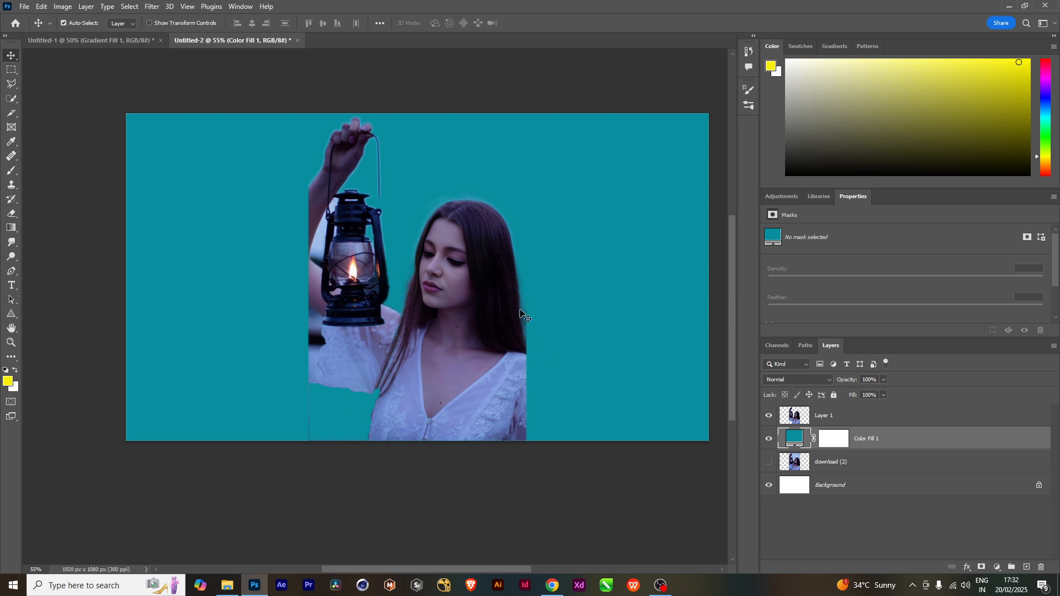
left_click(823, 423)
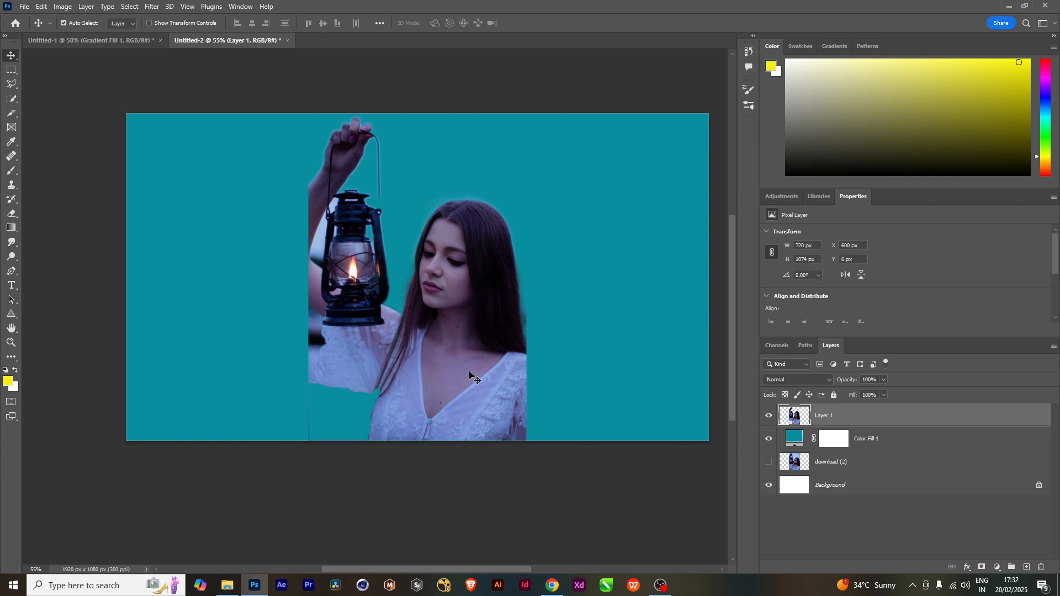
scroll(453, 330, "up", 3)
scroll(452, 329, "down", 2)
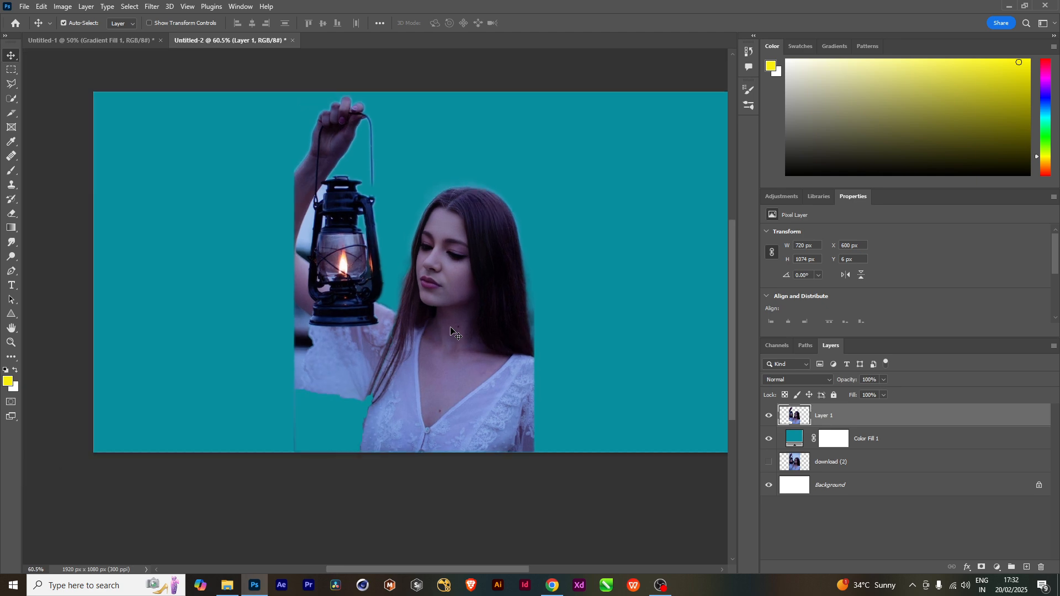
left_click_drag(504, 365, 445, 407)
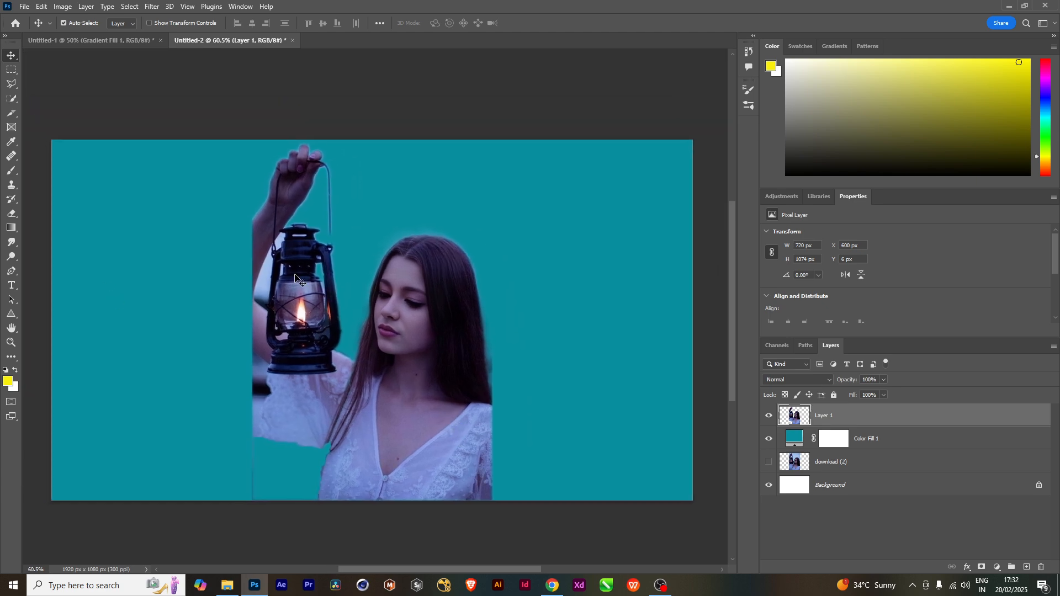
scroll(430, 346, "up", 3)
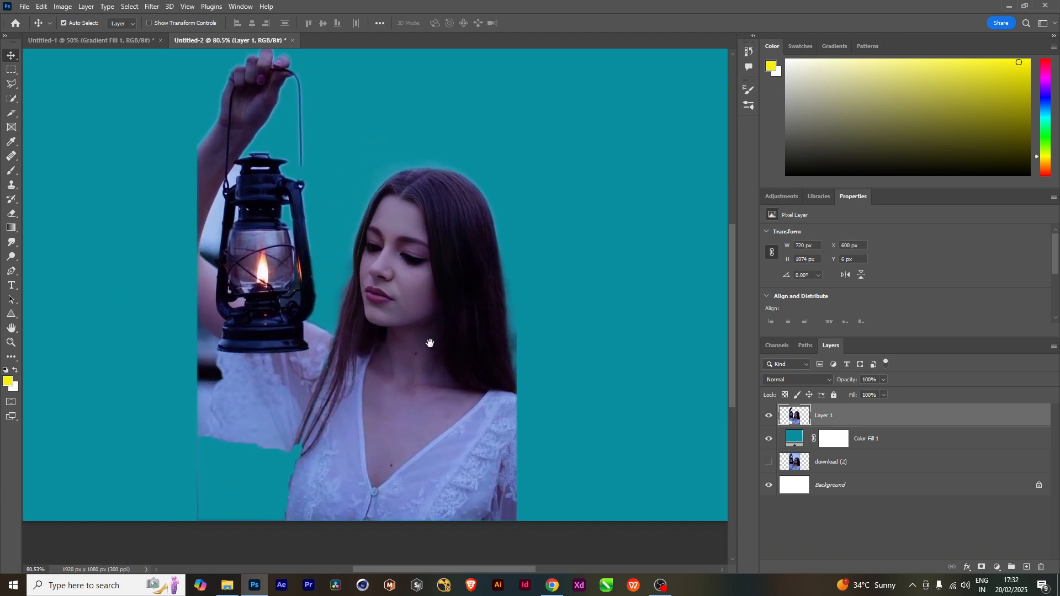
Create a new empty layer named Layer 2 directly above Layer 1, and switch to the Pen tool.
left_click(861, 439)
left_click(833, 417)
key("p")
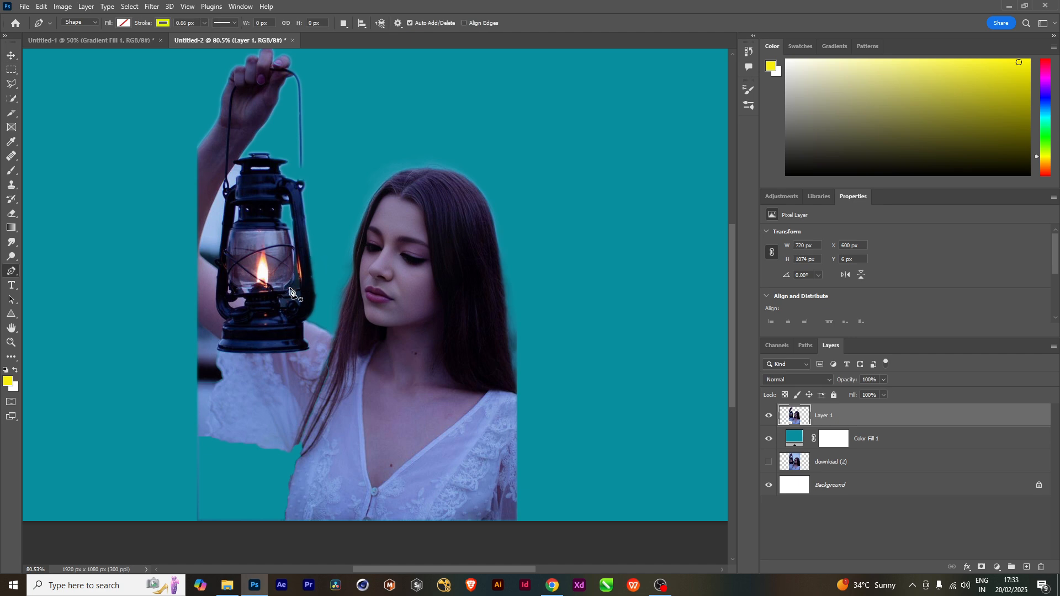
key("ctrl+shift+n")
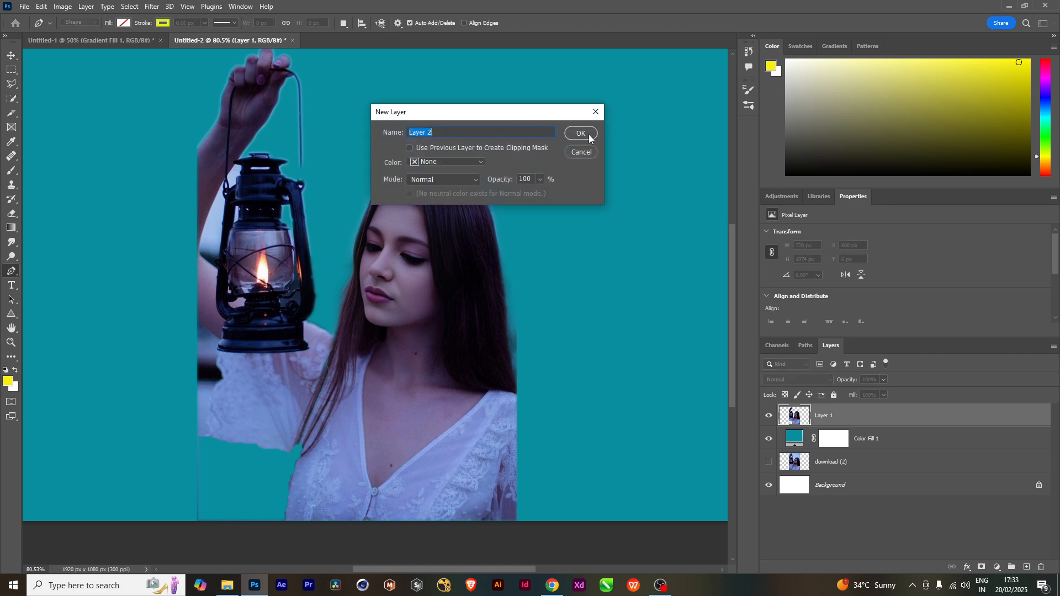
left_click(579, 133)
scroll(249, 285, "up", 3)
scroll(249, 283, "up", 3)
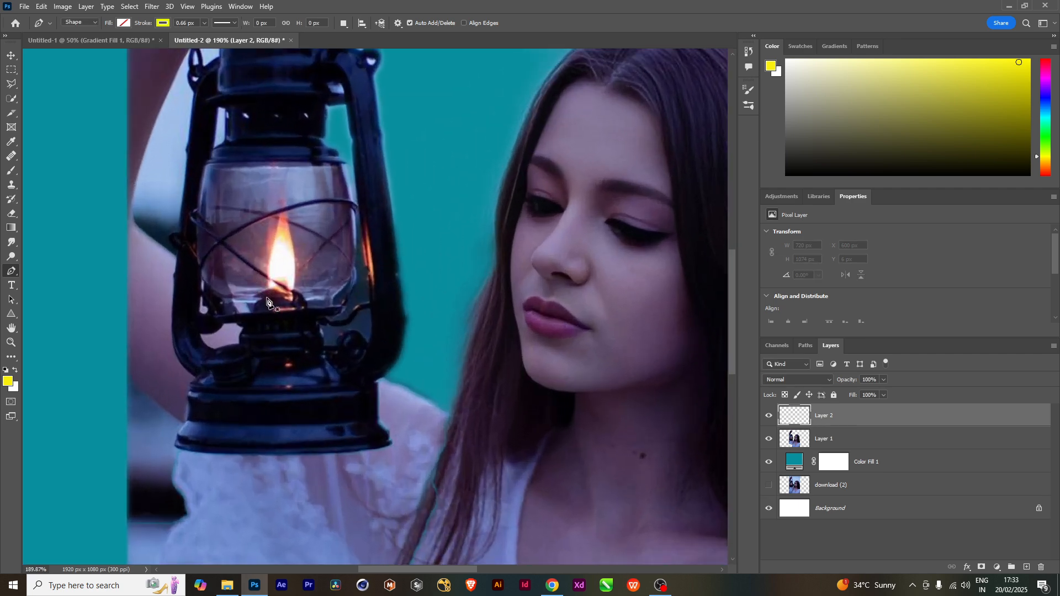
Begin a Pen tool shape along the left edge of the lantern's glass and set its stroke to none.
left_click(209, 166)
left_click_drag(199, 258, 205, 287)
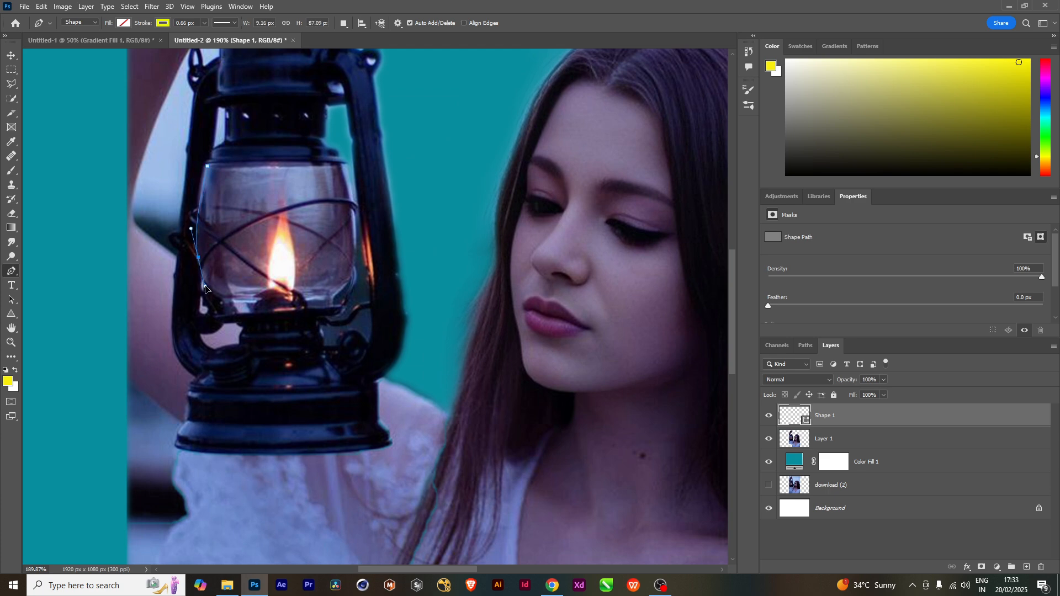
left_click(226, 308)
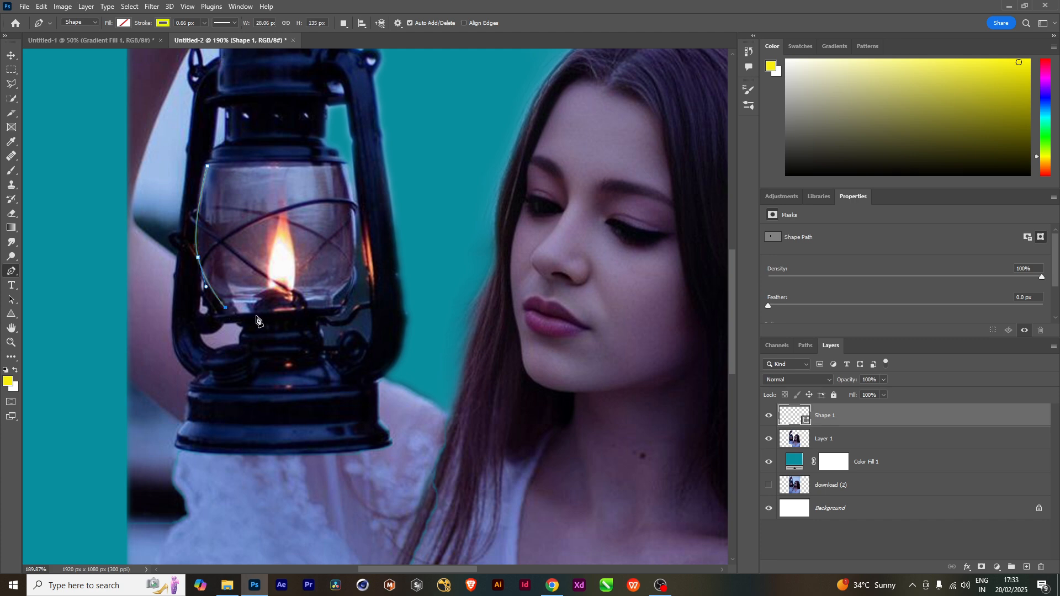
left_click(165, 25)
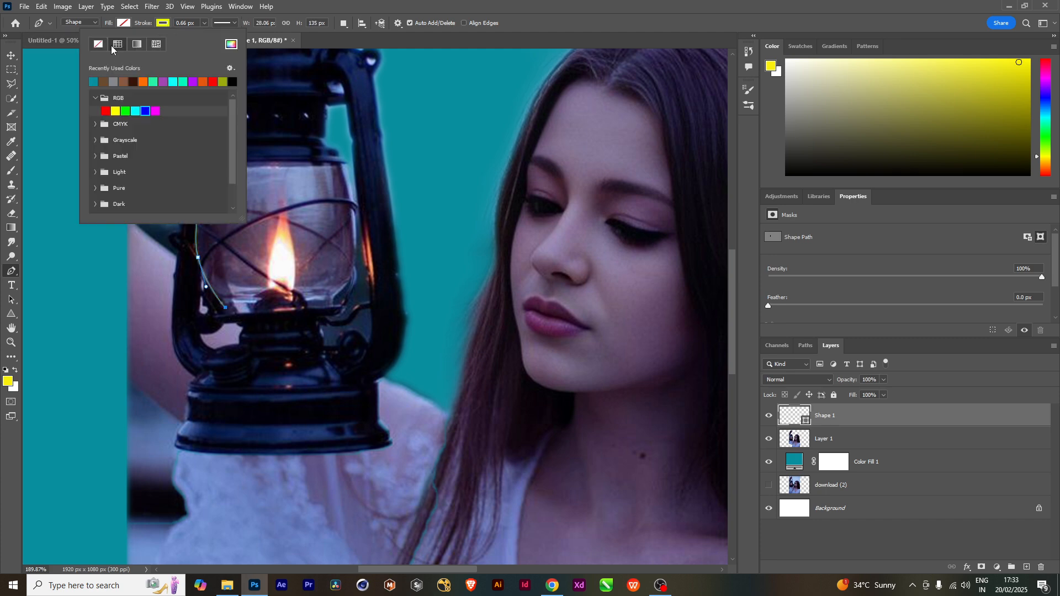
left_click(100, 45)
left_click(542, 21)
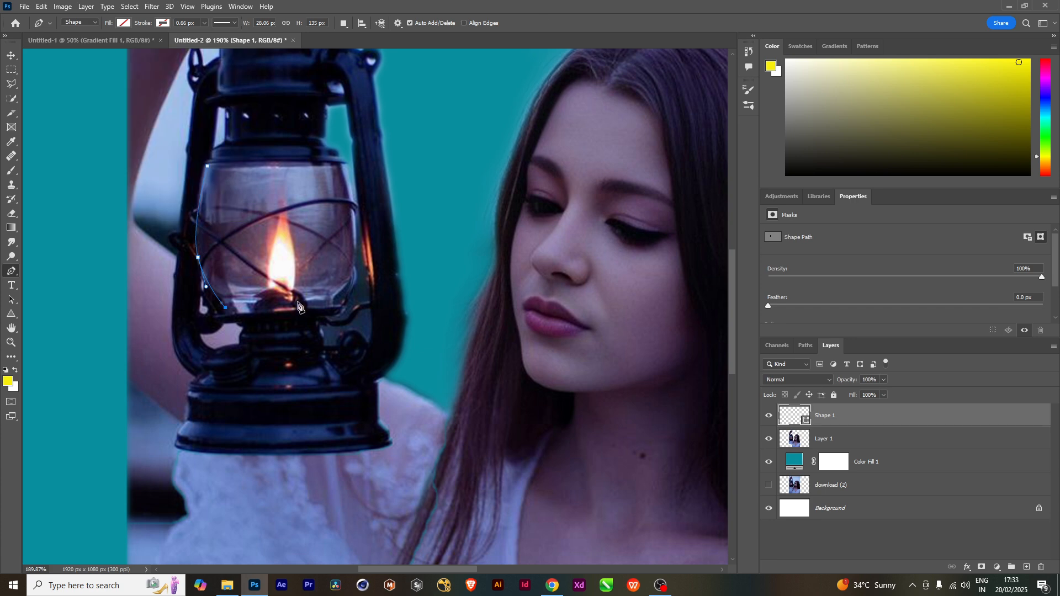
Trace the remaining edges of the lantern's glass with the Pen tool and convert the closed path to a selection.
left_click(240, 313)
left_click(255, 313)
left_click(272, 314)
left_click_drag(334, 306, 351, 385)
key("space")
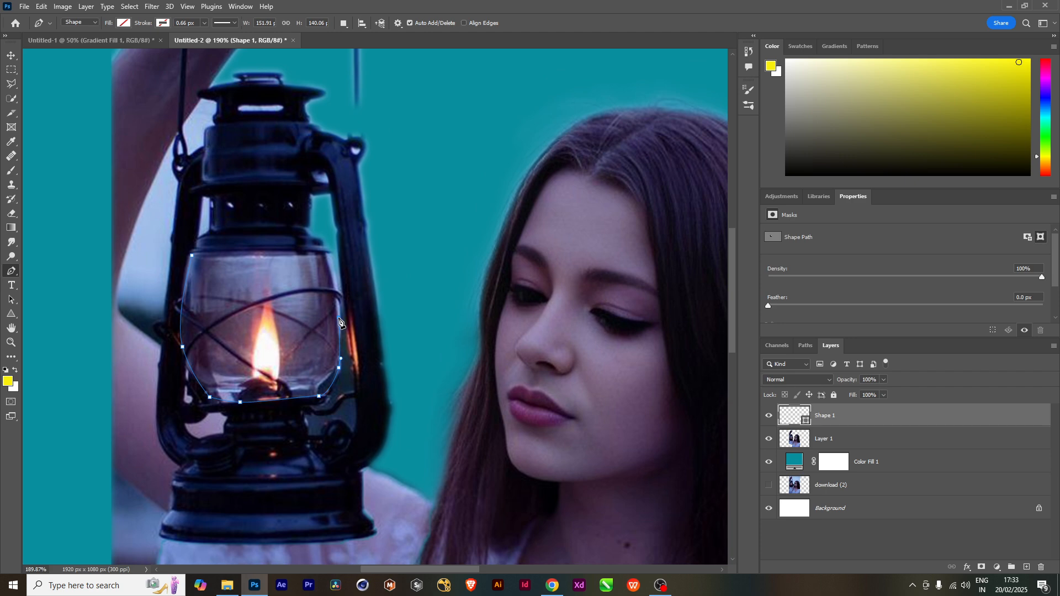
left_click_drag(339, 304, 322, 249)
left_click_drag(238, 252, 226, 251)
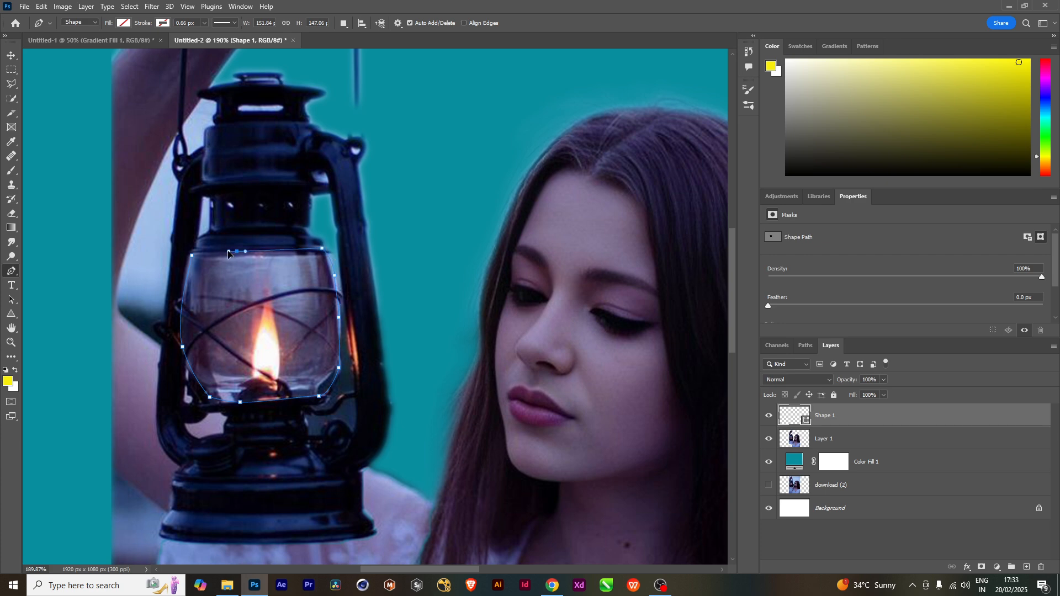
left_click(191, 255)
scroll(348, 414, "down", 1)
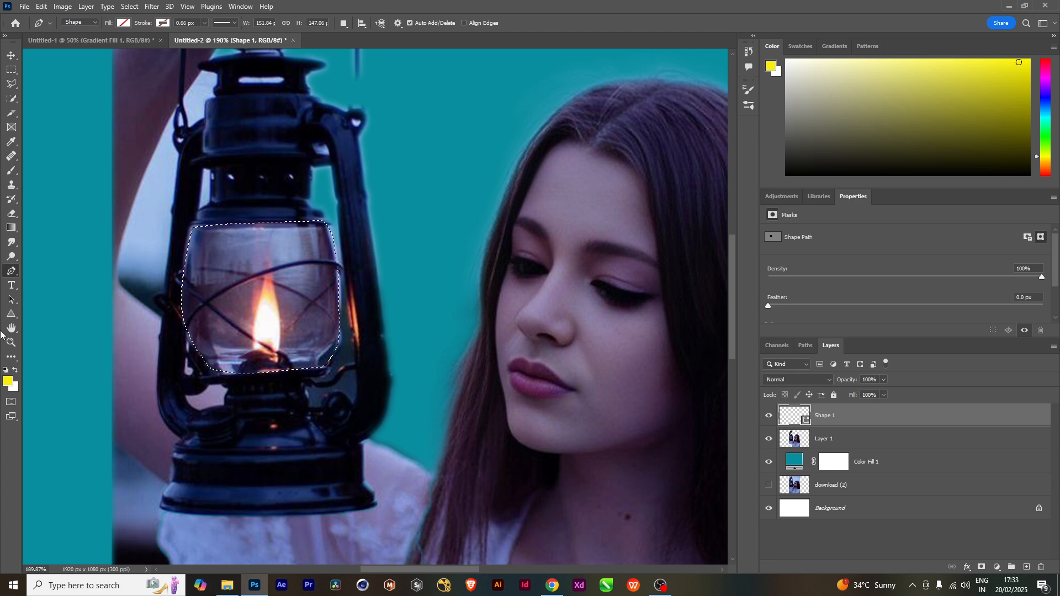
Rasterize the Shape 1 layer and fill the selected glass area with white.
key("b")
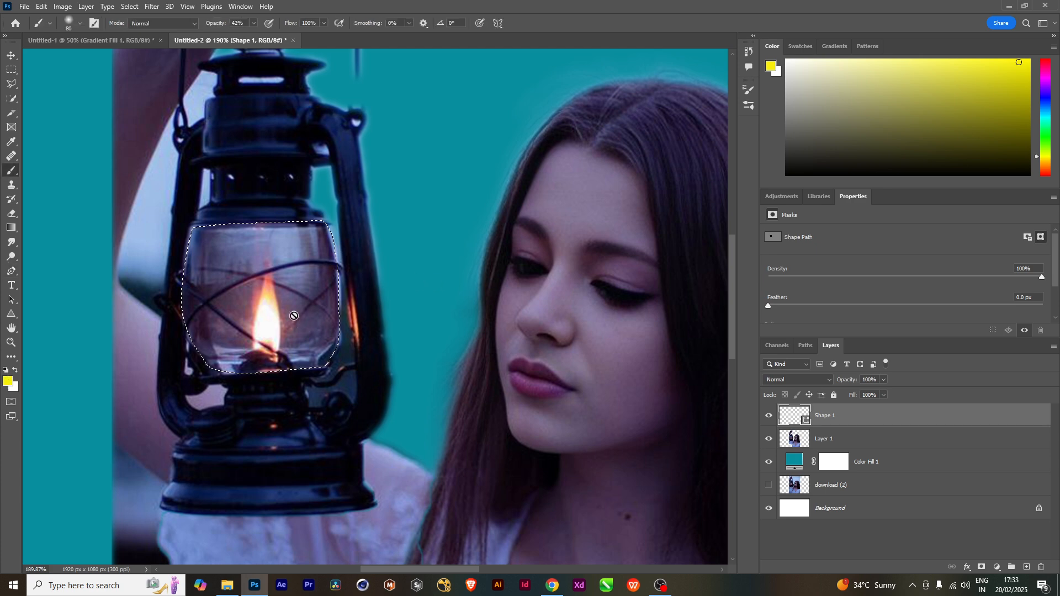
right_click(843, 423)
left_click(873, 275)
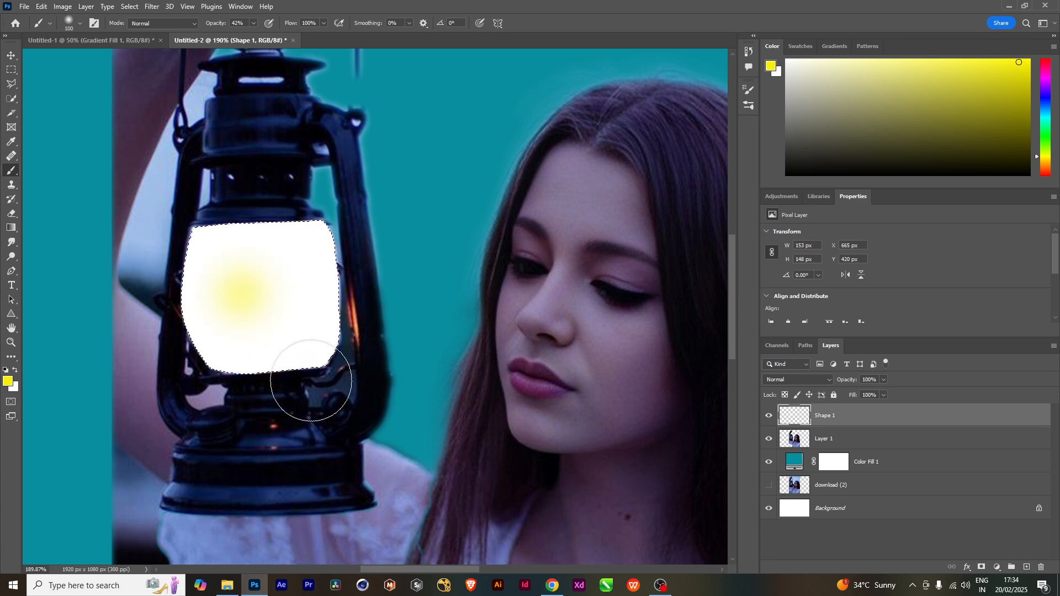
Paint the selected glass area yellow with a soft 175 px brush at 42% opacity.
key("bracketright")
key("bracketright")
key("bracketright")
key("bracketright")
key("bracketright")
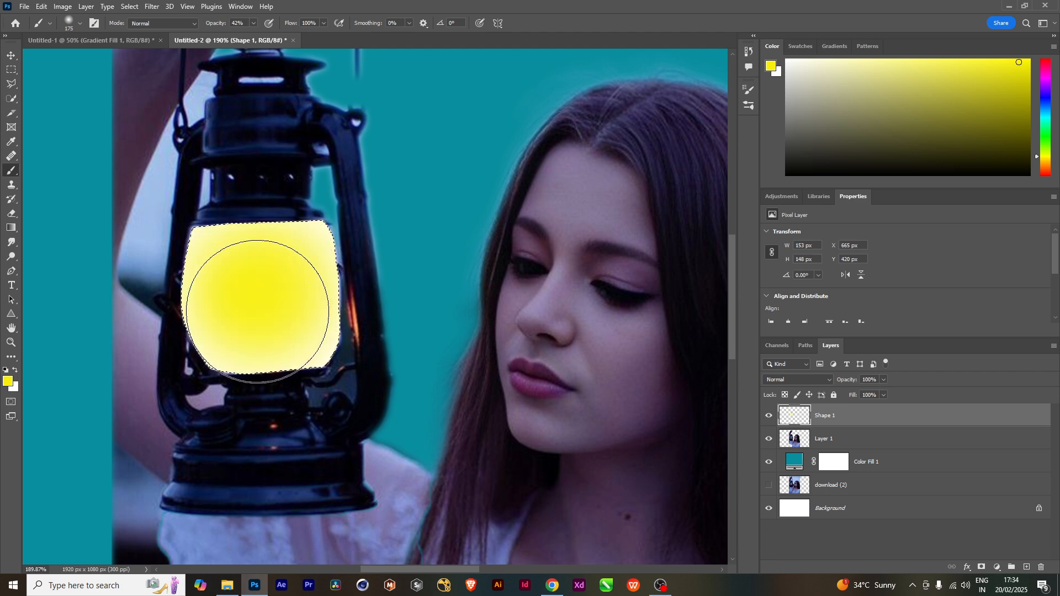
Try the Overlay blend mode on the Shape 1 layer, set it to Multiply instead, and deselect.
left_click(790, 380)
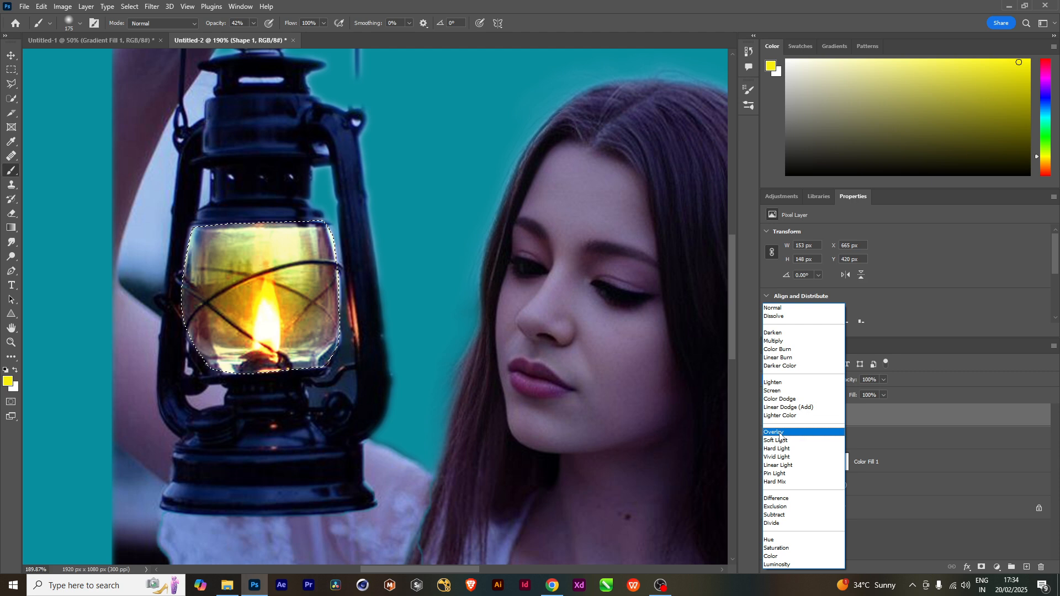
left_click(781, 433)
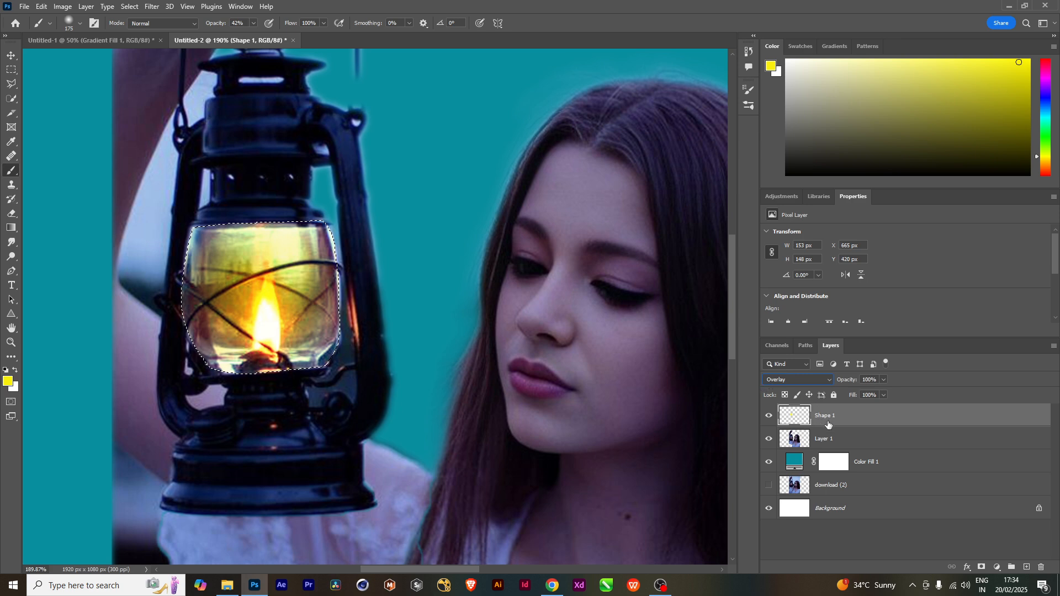
left_click(794, 381)
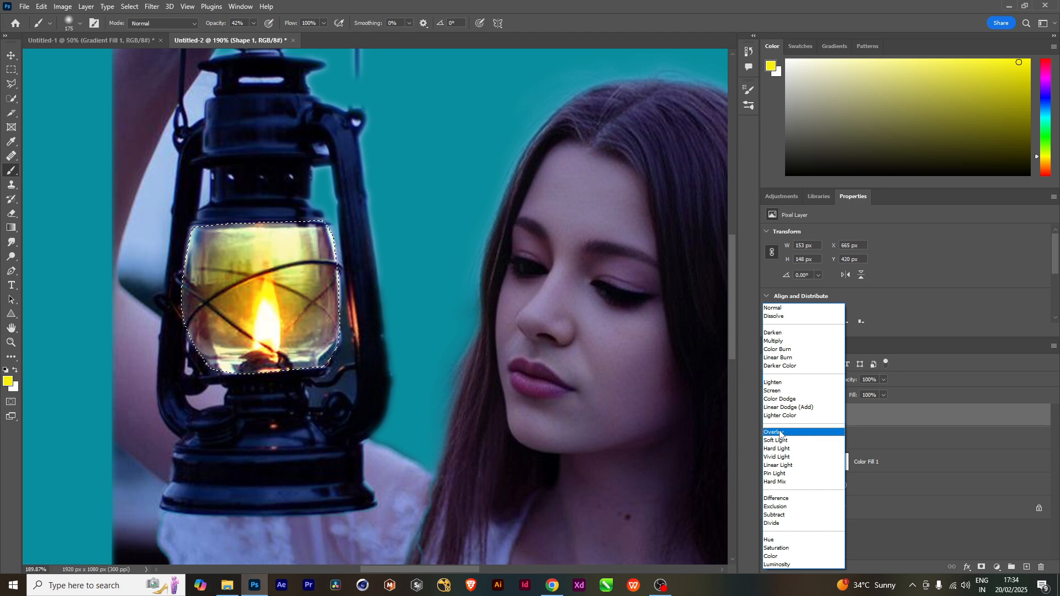
left_click(781, 341)
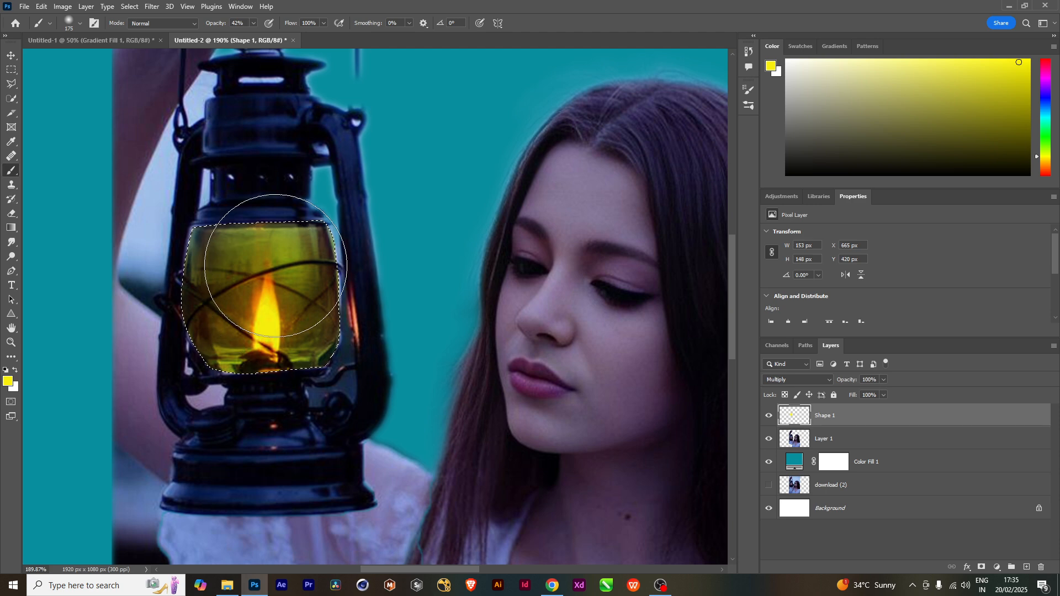
key("ctrl+d")
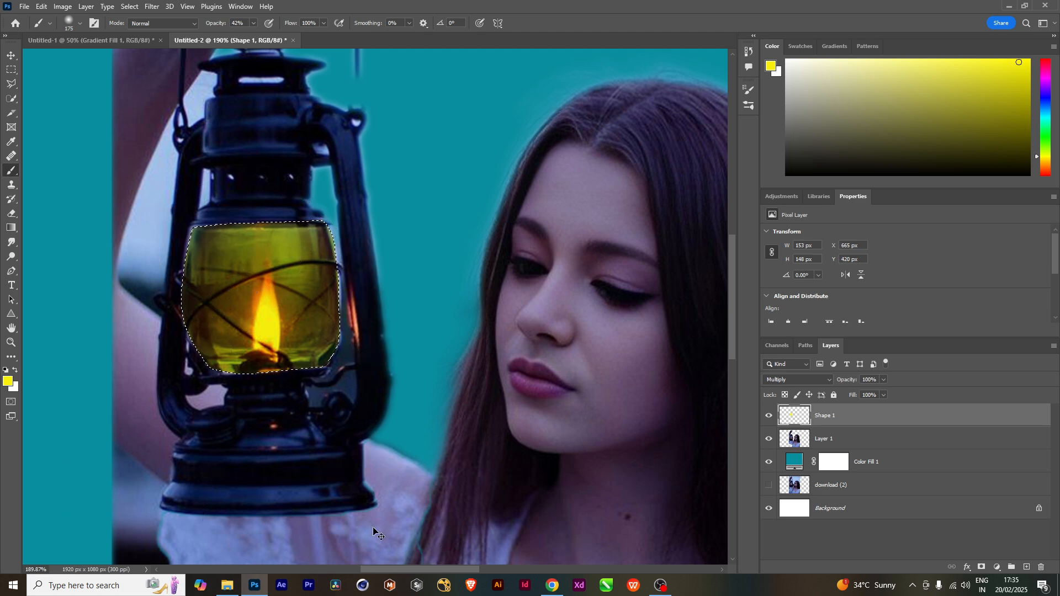
Create a new empty layer named Layer 2 above Shape 1 for the lantern's glow.
scroll(362, 503, "down", 7)
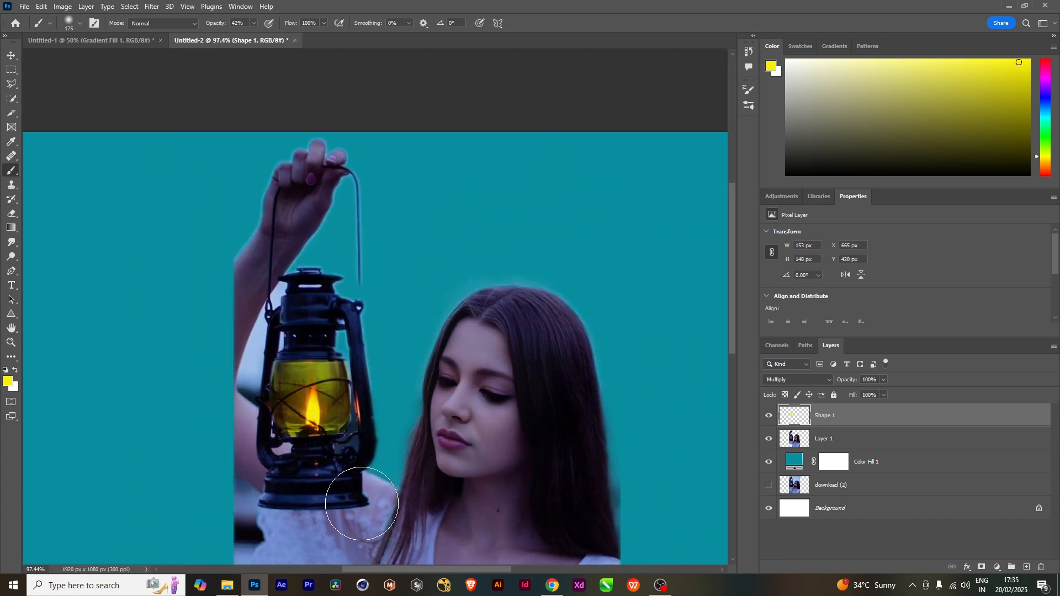
left_click_drag(367, 502, 359, 410)
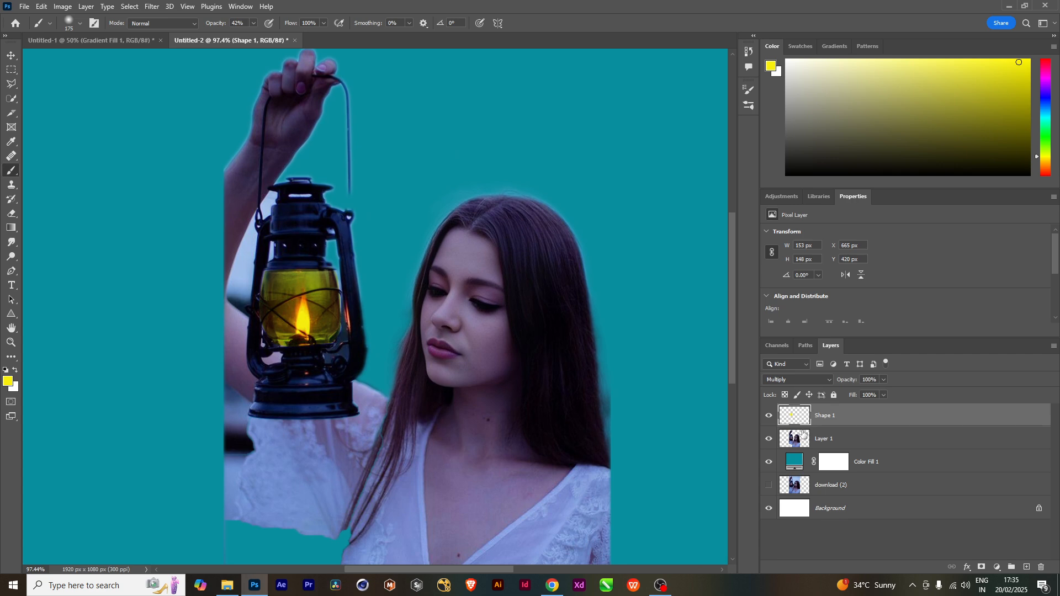
key("alt+shift")
key("ctrl+shift+n")
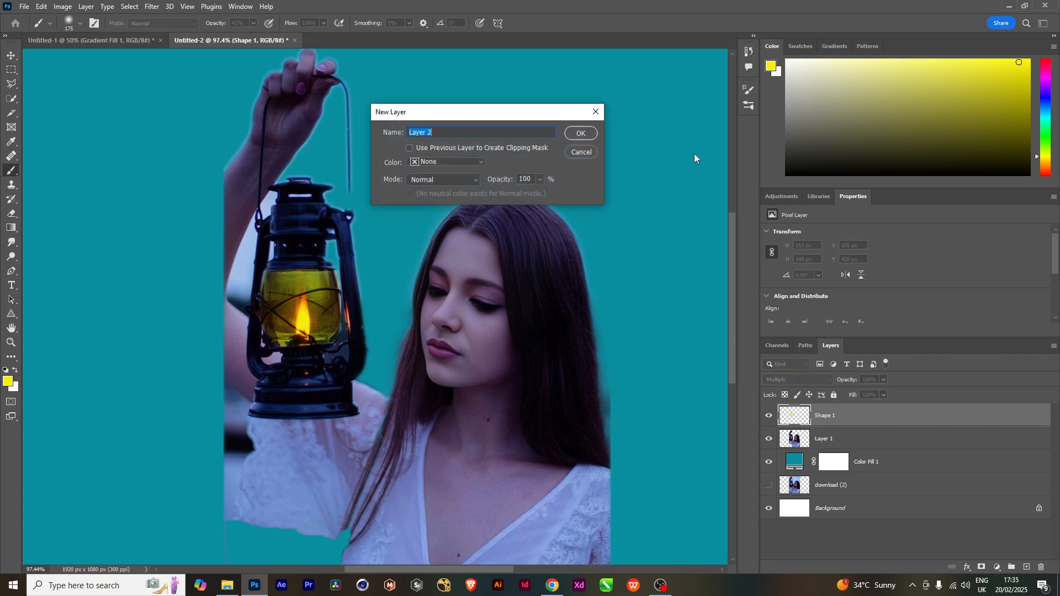
left_click(584, 134)
Dab a soft yellow glow around the lantern on Layer 2 with a 400 px brush at 16% opacity.
scroll(274, 364, "up", 2)
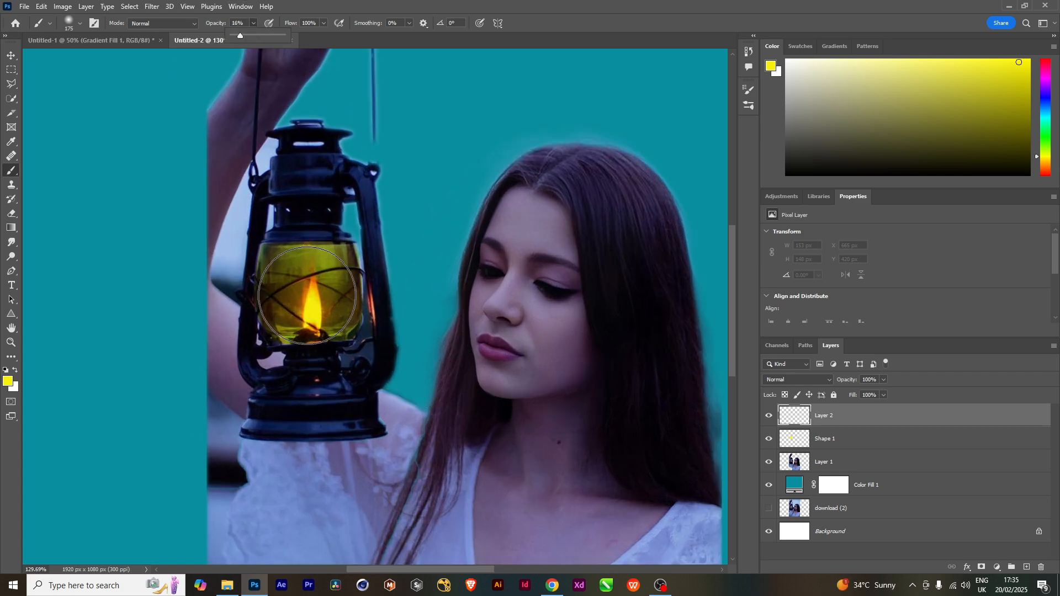
key("bracketright")
key("bracketright")
key("bracketright")
key("bracketright")
left_click(307, 295)
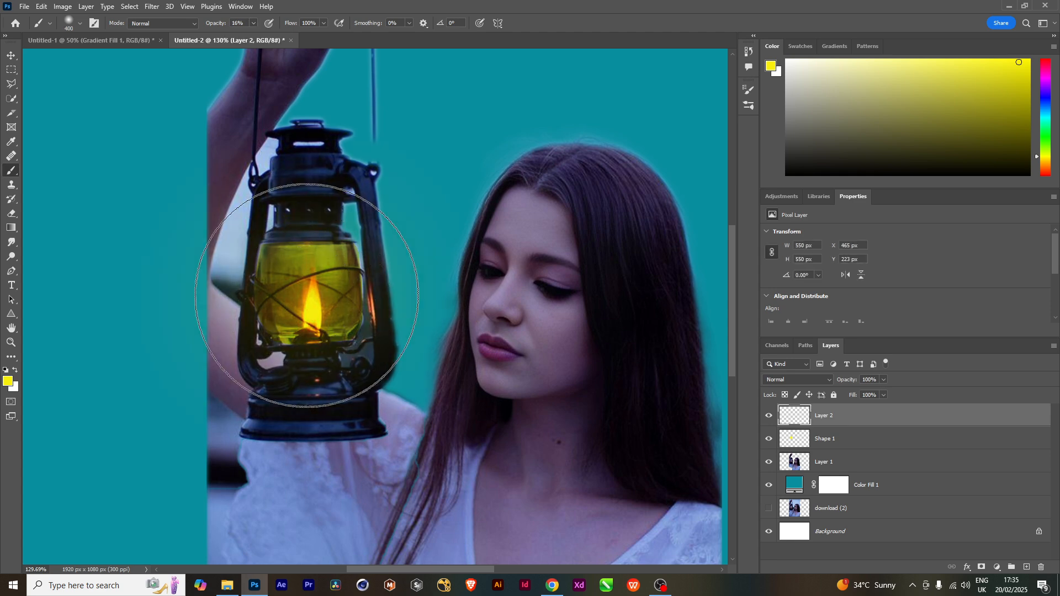
left_click(303, 325)
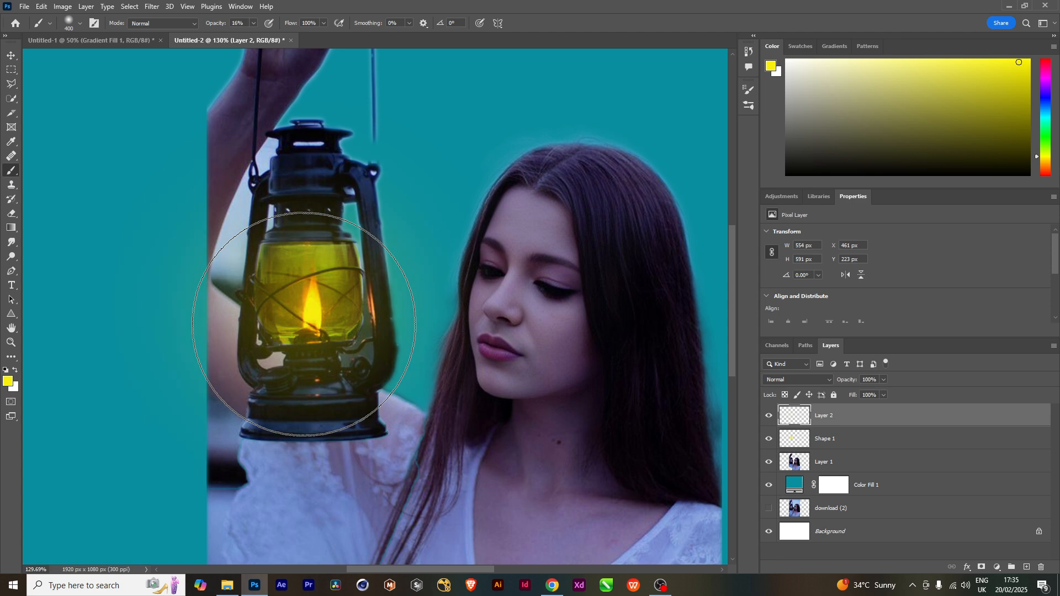
left_click(296, 281)
left_click(305, 298)
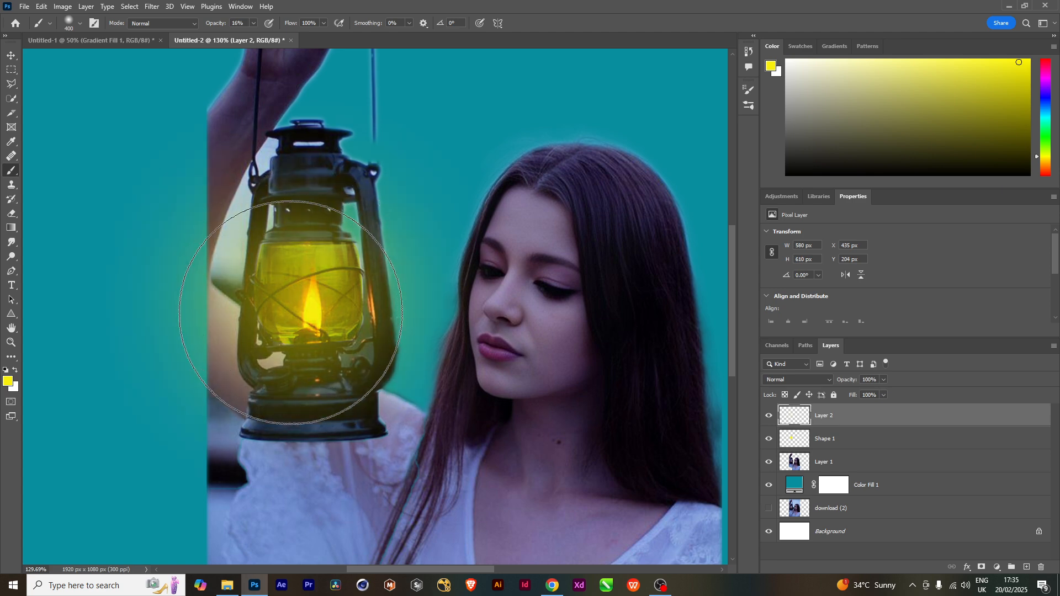
left_click(307, 299)
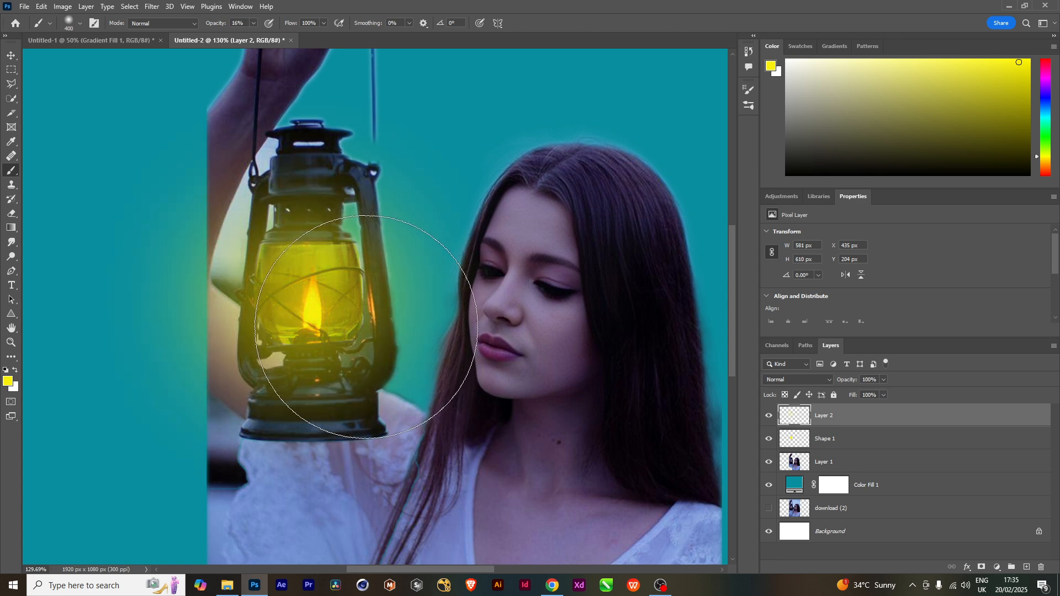
Reduce the soft brush's size to 150 px.
scroll(481, 426, "right", 5)
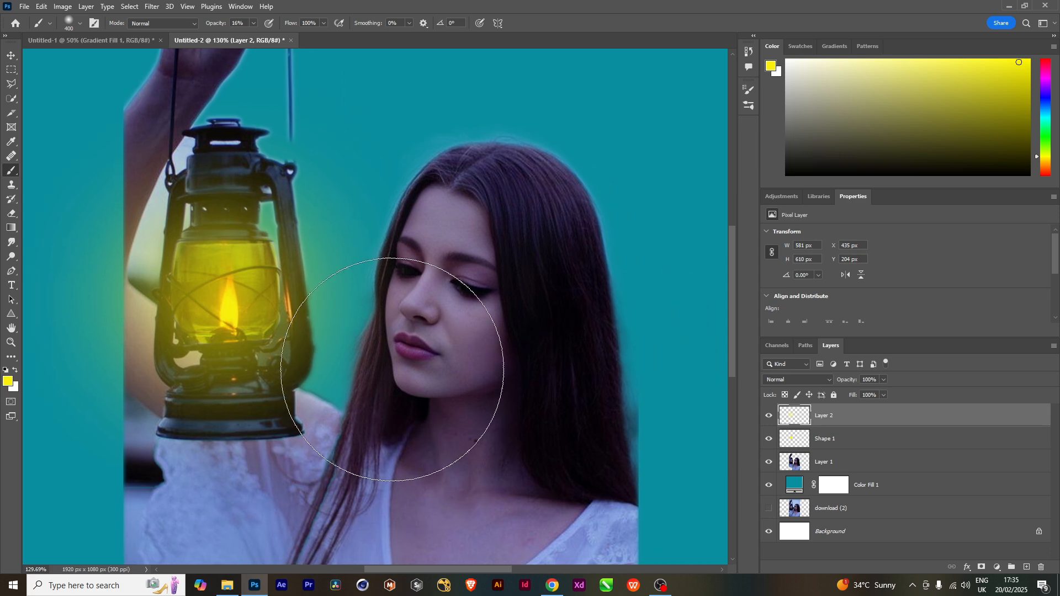
key("bracketleft")
key("bracketleft")
key("bracketleft")
key("bracketleft")
key("bracketleft")
scroll(392, 369, "down", 5)
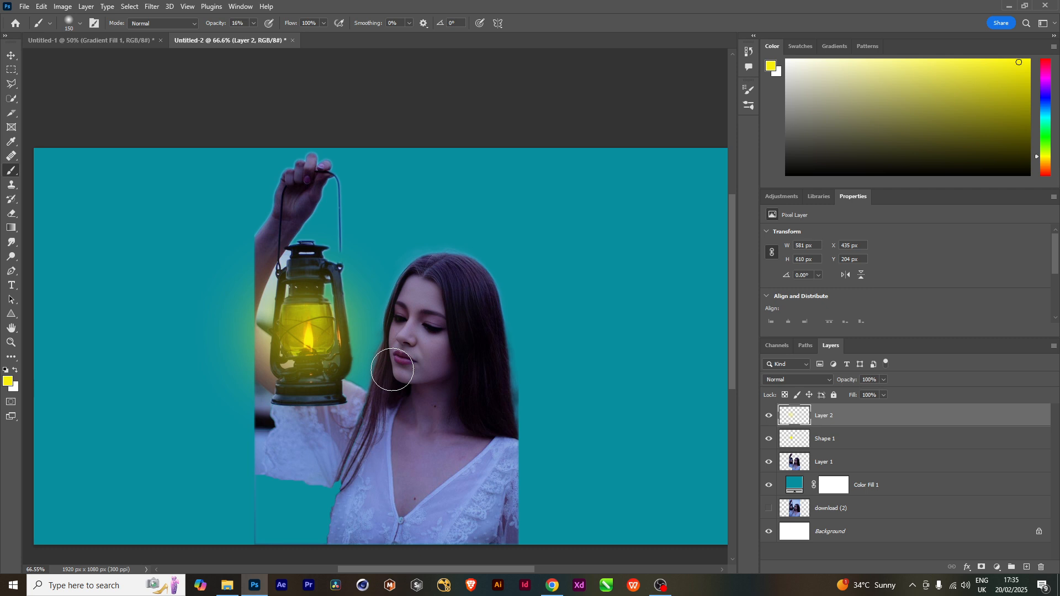
left_click_drag(392, 369, 404, 344)
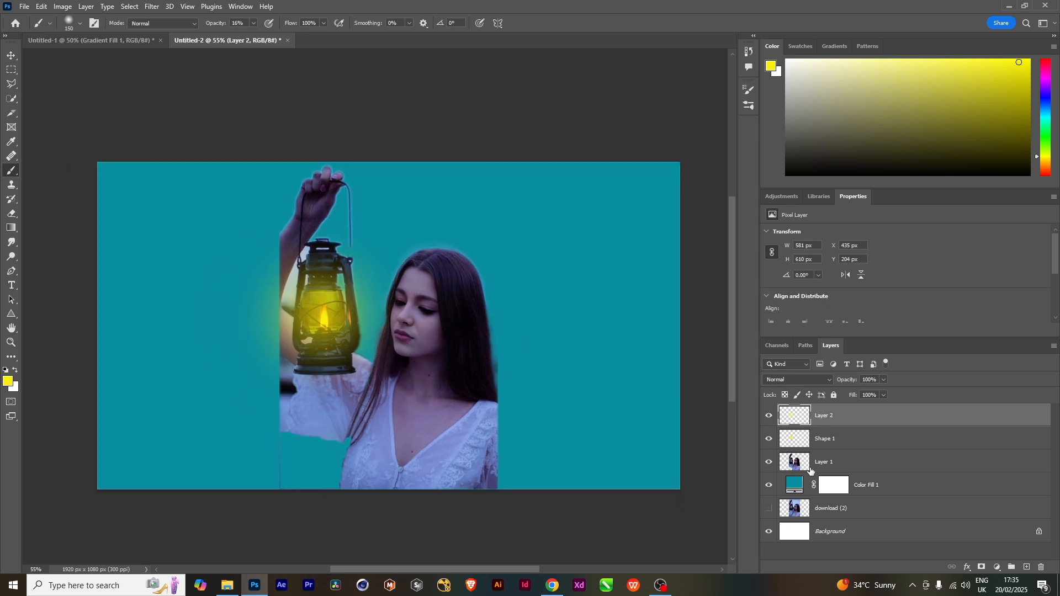
Darken Layer 1 with Levels, setting the midtones to 0.58 and white input to 250 and raising the black input level.
left_click(810, 470)
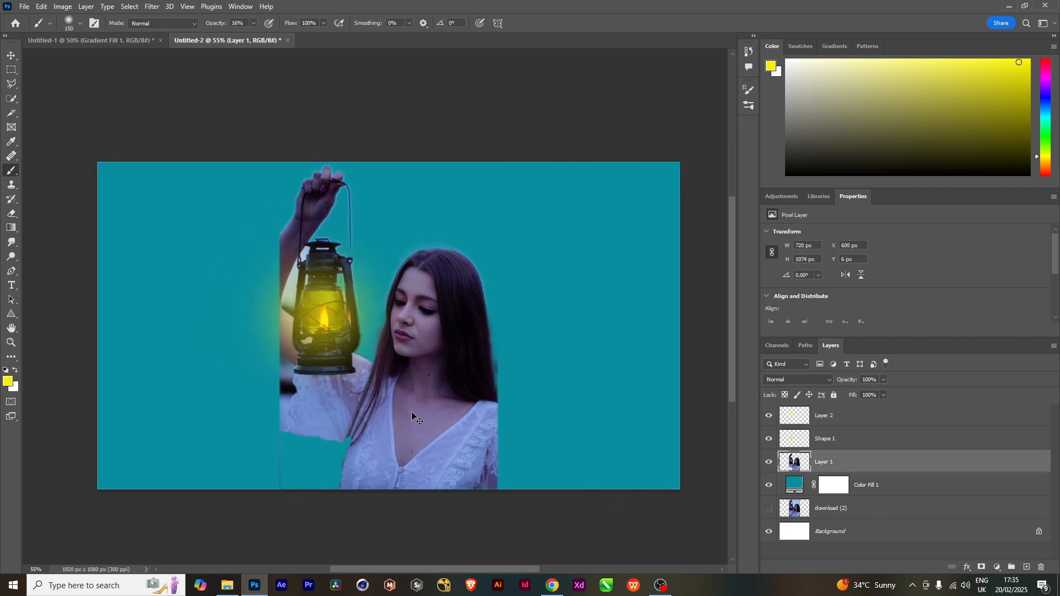
key("ctrl+l")
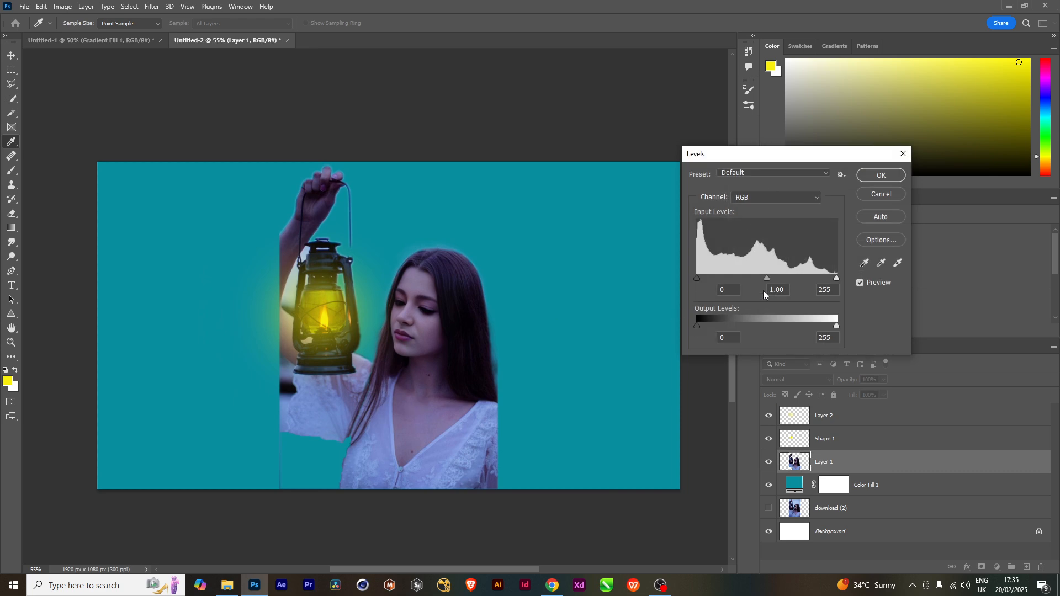
mouse_move(833, 277)
left_mouse_down()
mouse_move(809, 277)
mouse_move(834, 277)
left_mouse_up()
mouse_move(767, 279)
left_mouse_down()
mouse_move(800, 277)
mouse_move(788, 277)
left_mouse_up()
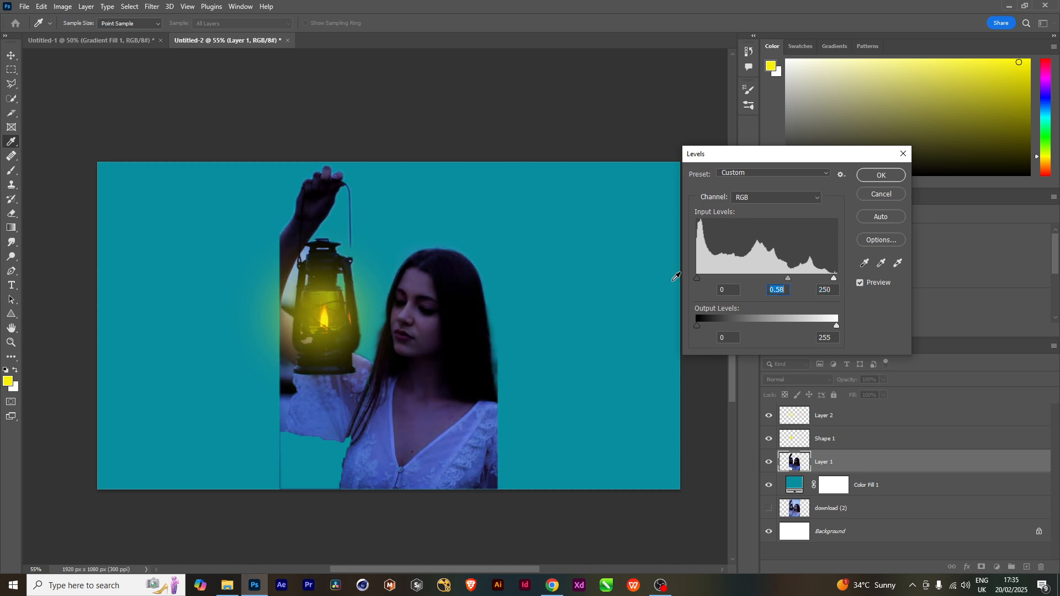
left_click_drag(696, 279, 712, 279)
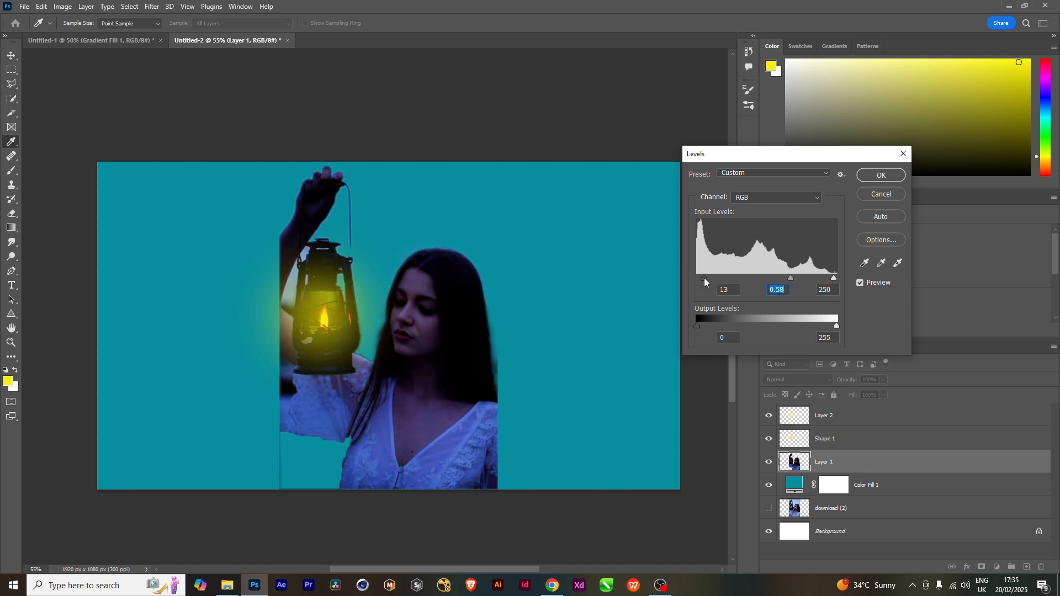
left_click(872, 176)
key("b")
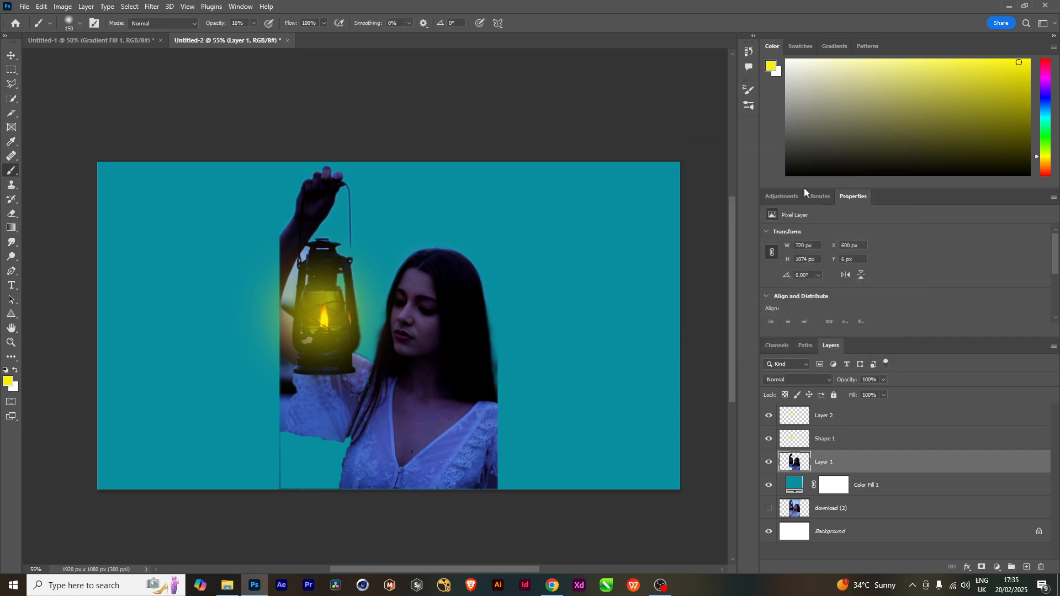
Toggle the visibility of Layer 2 to compare the image with and without the lantern's glow.
left_click(851, 422)
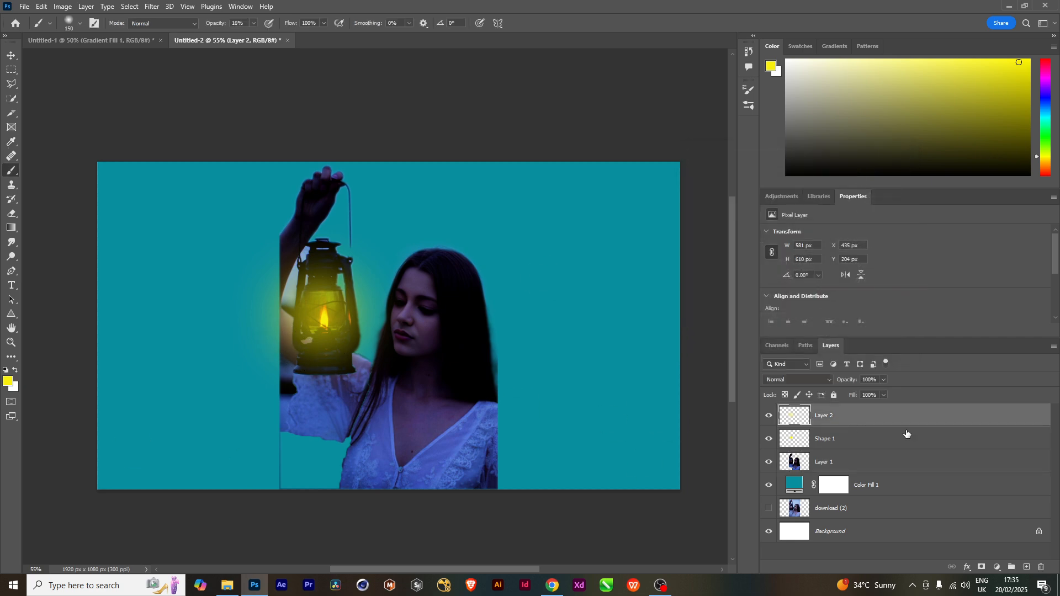
double_click(778, 415)
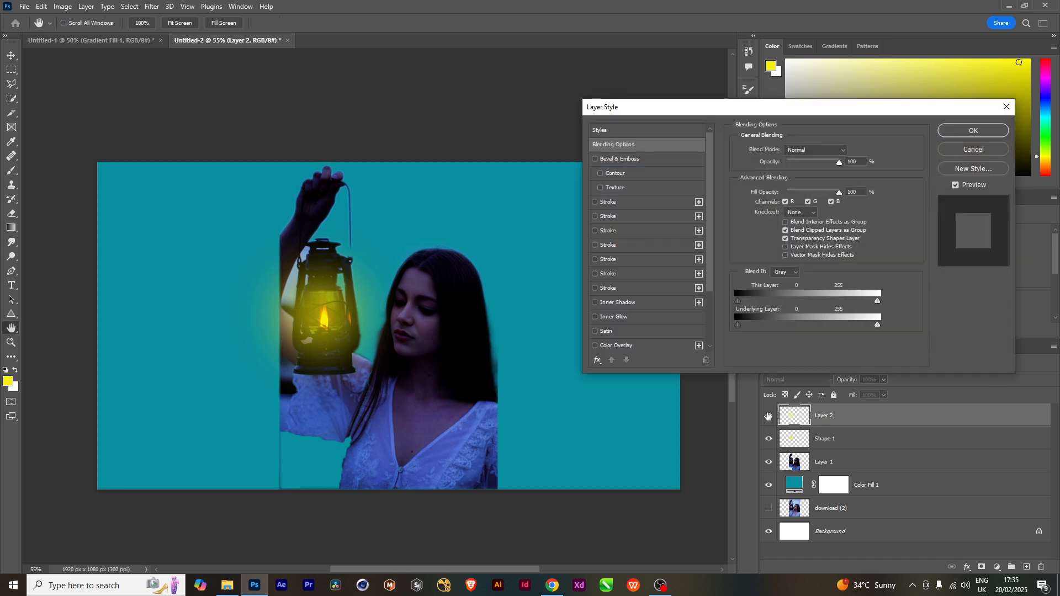
left_click(974, 131)
left_click(769, 416)
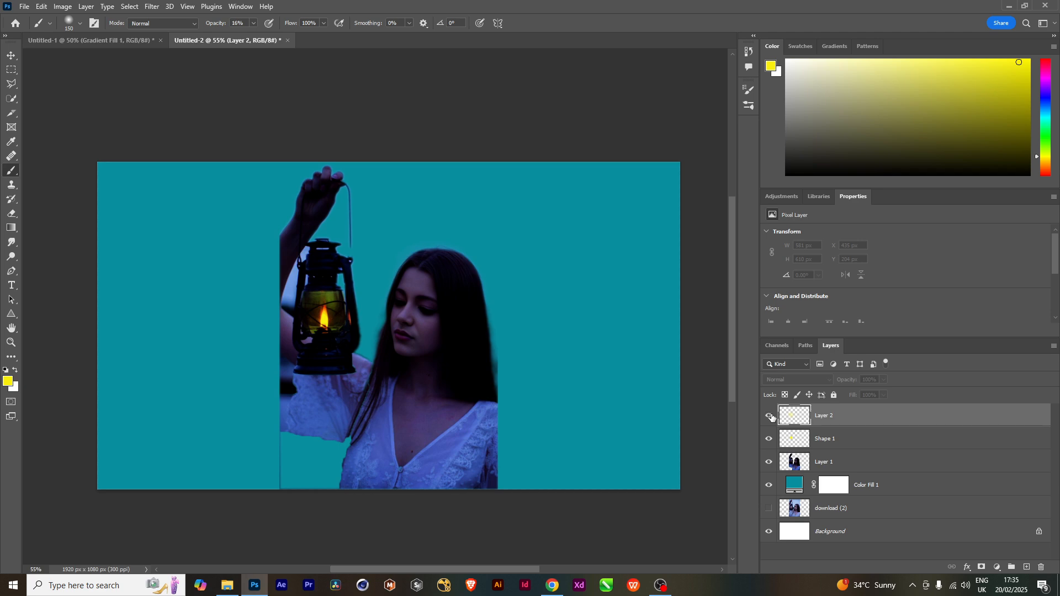
left_click(769, 416)
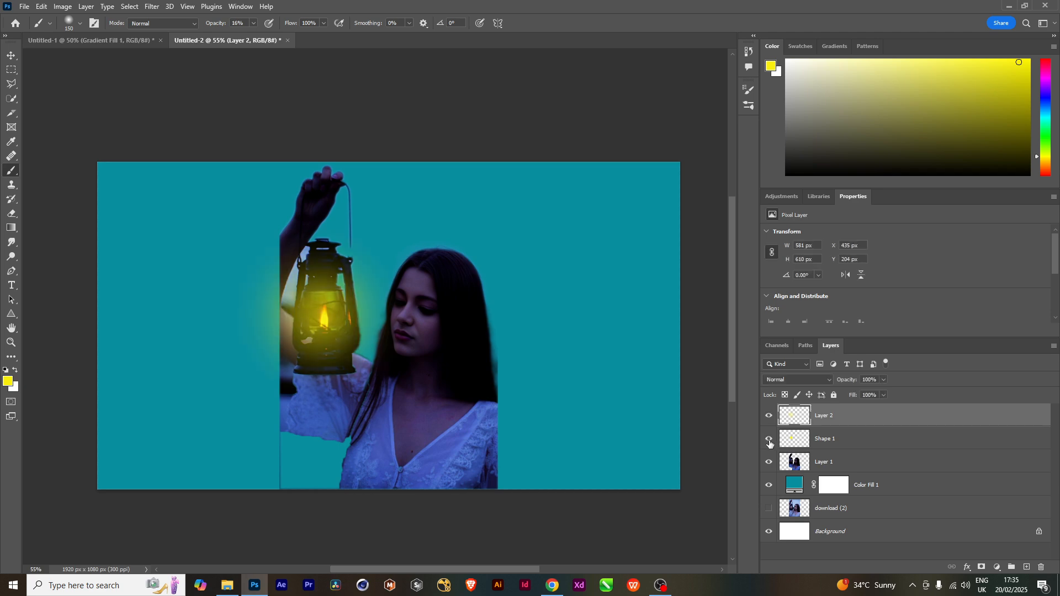
left_click(769, 440)
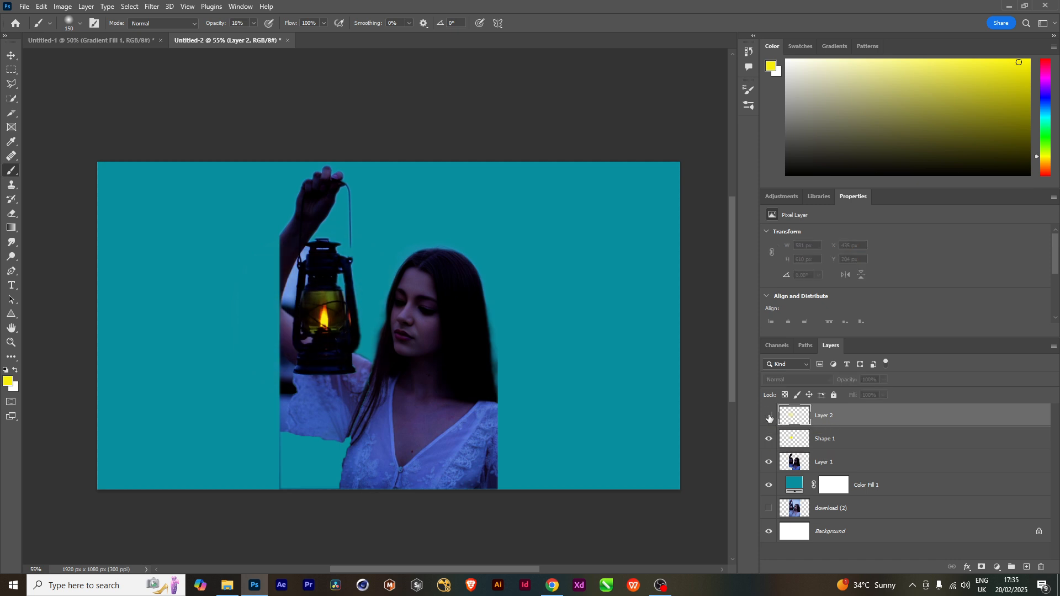
left_click(769, 441)
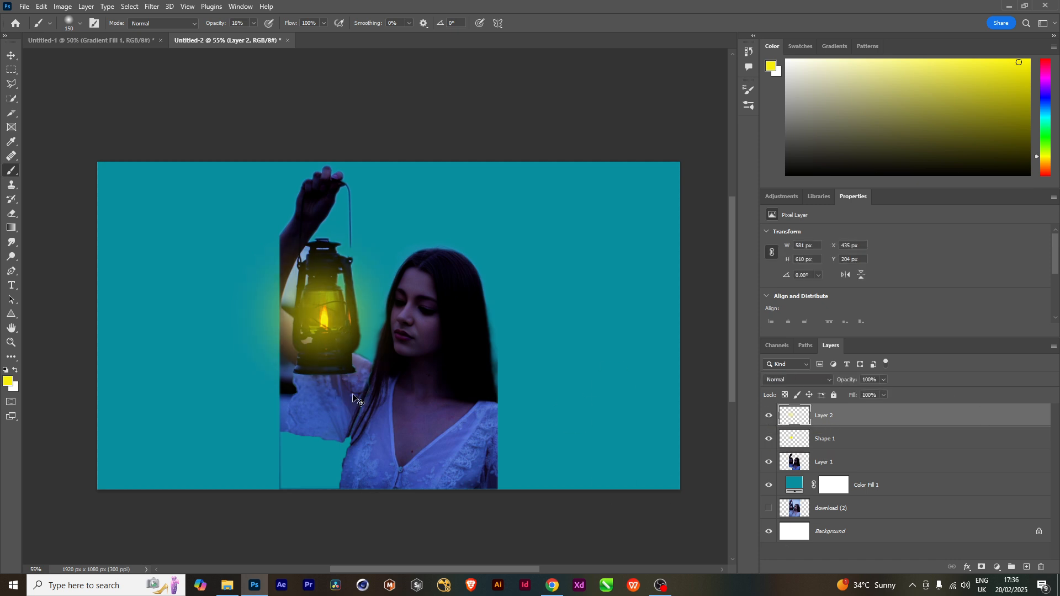
Dab yellow light onto the hair beside the woman's chin on Layer 1 with a 100 px soft brush.
scroll(389, 368, "down", 1)
left_click(826, 462)
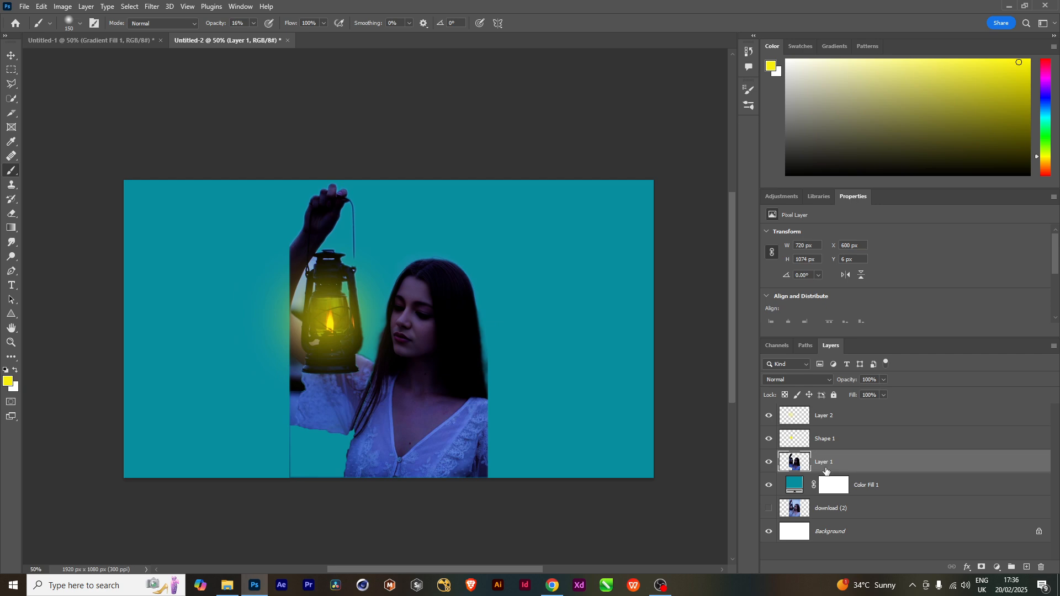
scroll(418, 353, "up", 3)
scroll(418, 354, "up", 5)
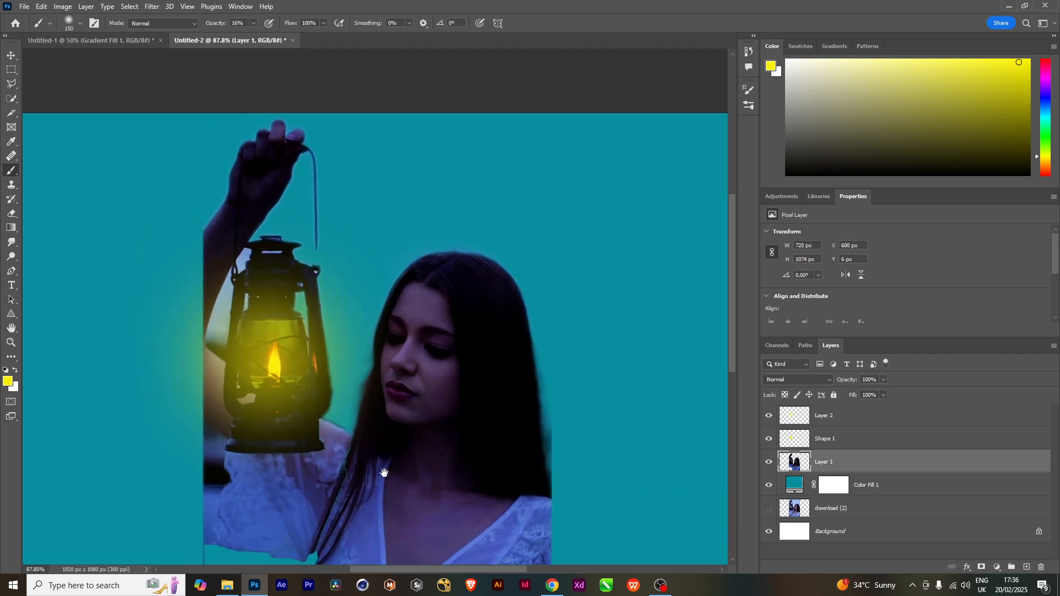
key("bracketleft")
key("bracketleft")
key("bracketleft")
key("bracketleft")
key("bracketleft")
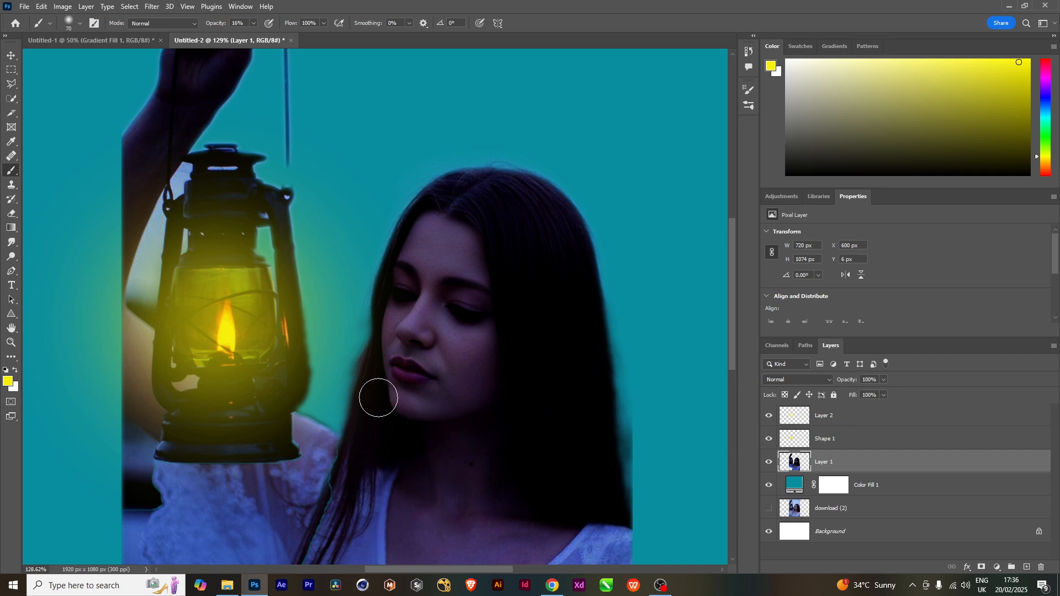
key("bracketright")
key("bracketright")
key("bracketright")
left_click(375, 402)
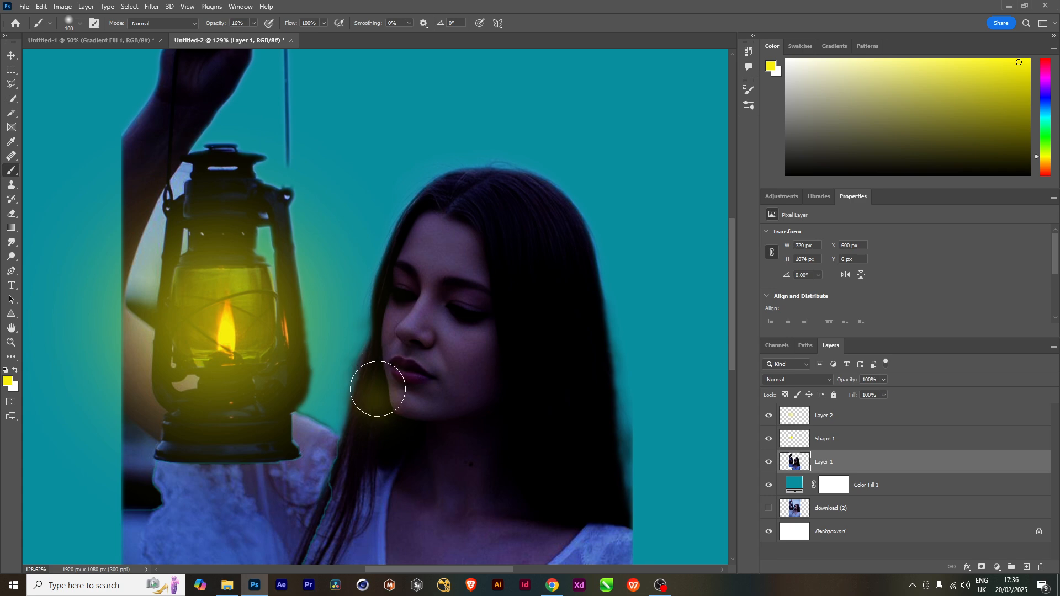
Paint yellow light along the lantern-facing side of the woman's face and hairline with a 175 px brush.
key("bracketright")
key("bracketright")
key("bracketright")
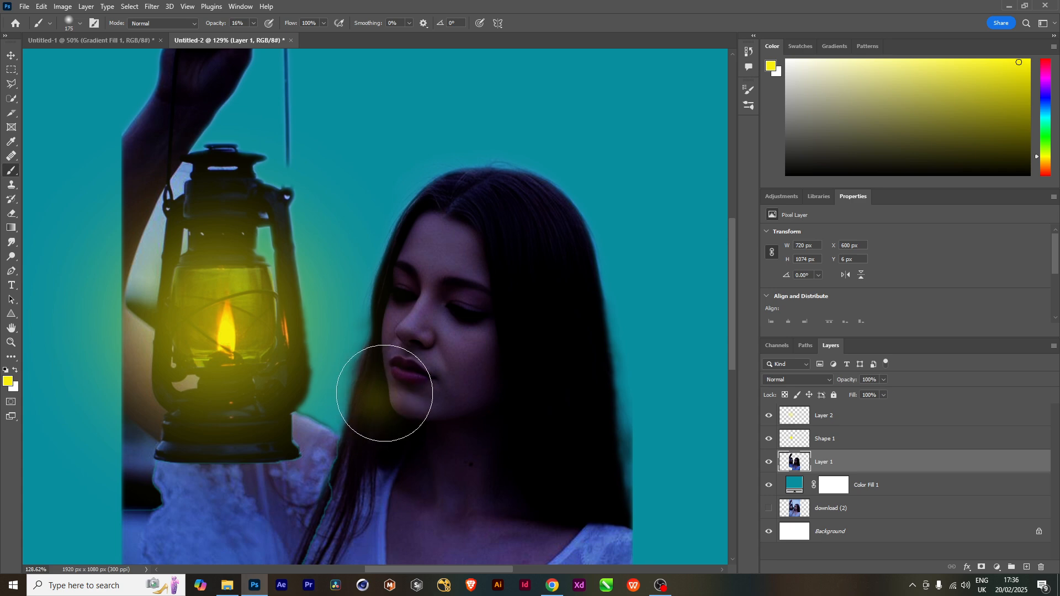
left_click(378, 377)
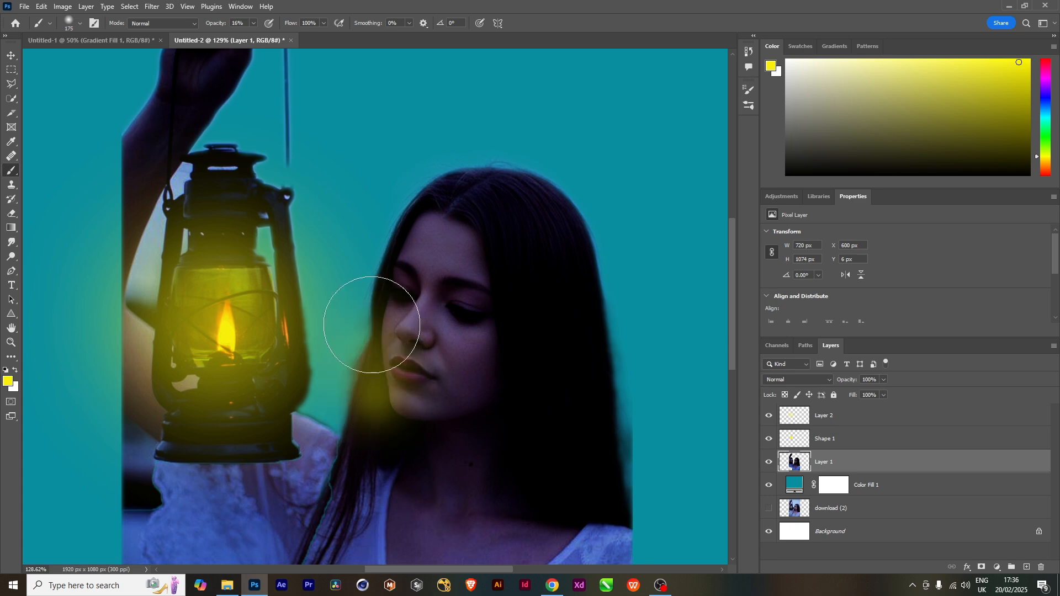
mouse_move(380, 258)
left_mouse_down()
mouse_move(390, 229)
mouse_move(425, 202)
left_mouse_up()
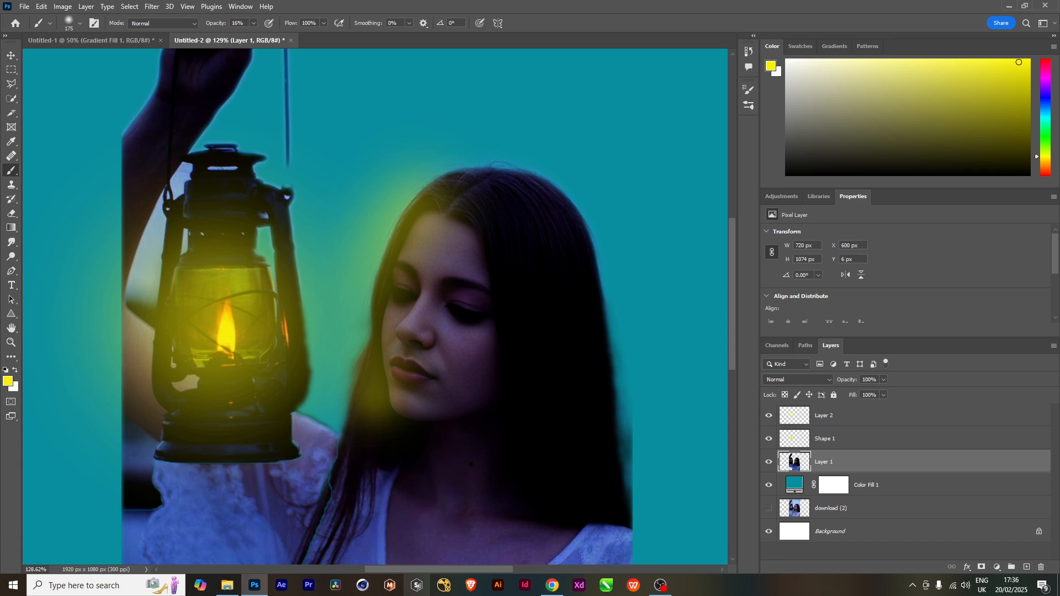
Dab yellow light onto the hair below the chin and into the gap between the lantern and face.
scroll(408, 391, "down", 3)
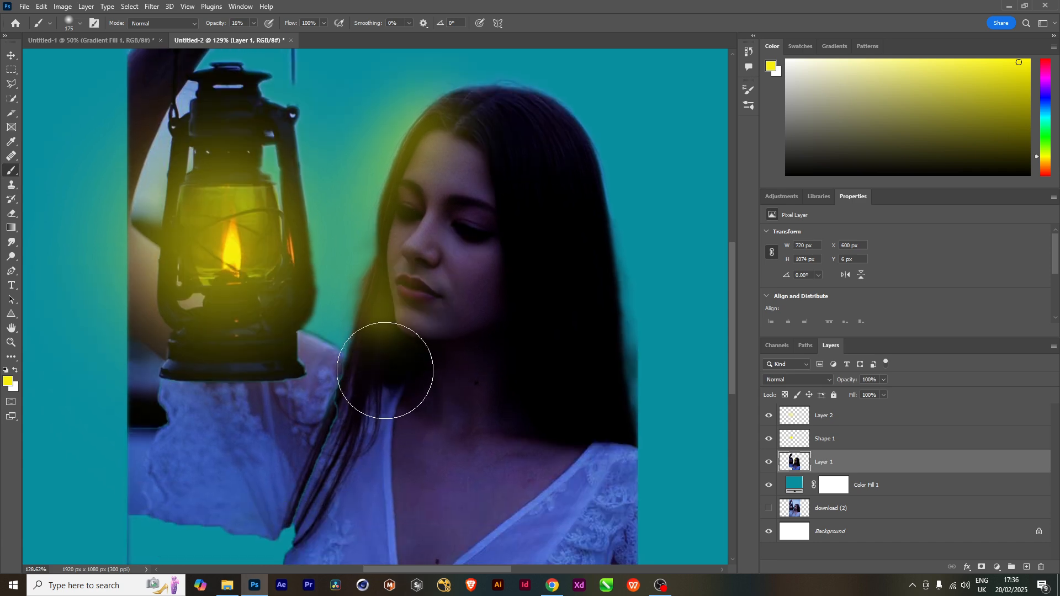
left_click(386, 370)
left_click(330, 298)
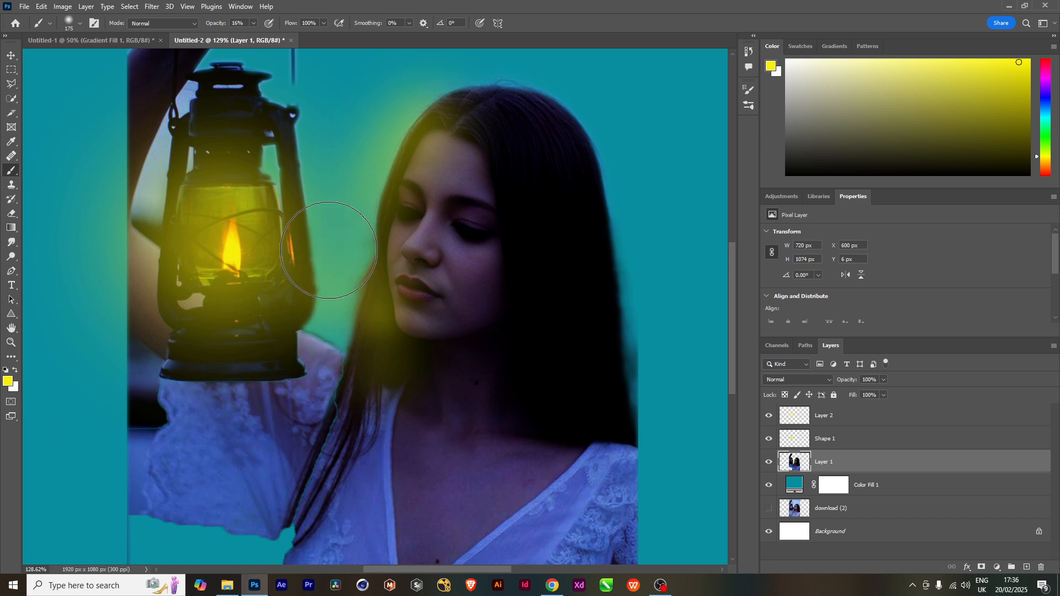
left_click(330, 253)
left_click(330, 215)
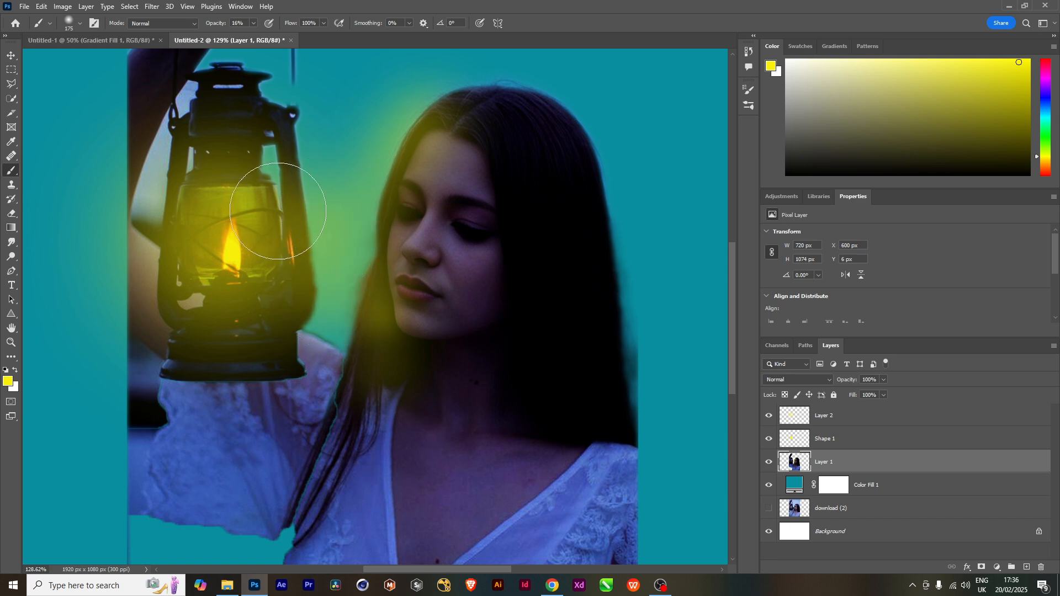
left_click(279, 211)
Dab yellow light onto the woman's neck and the hair strands beside it on Layer 1.
scroll(272, 532, "down", 2)
scroll(272, 532, "down", 2)
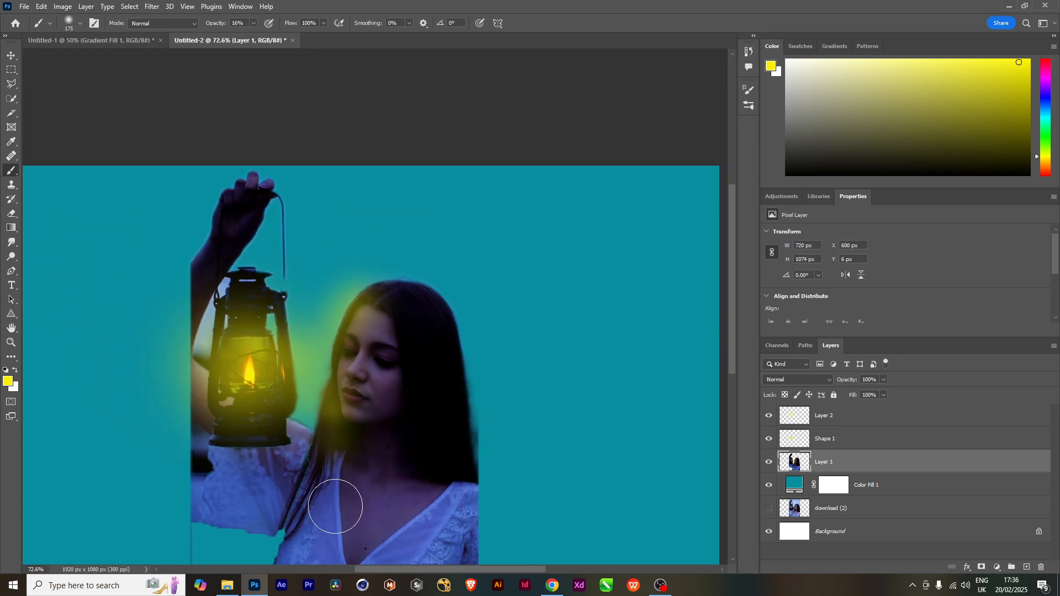
left_click_drag(367, 489, 359, 442)
left_click(328, 383)
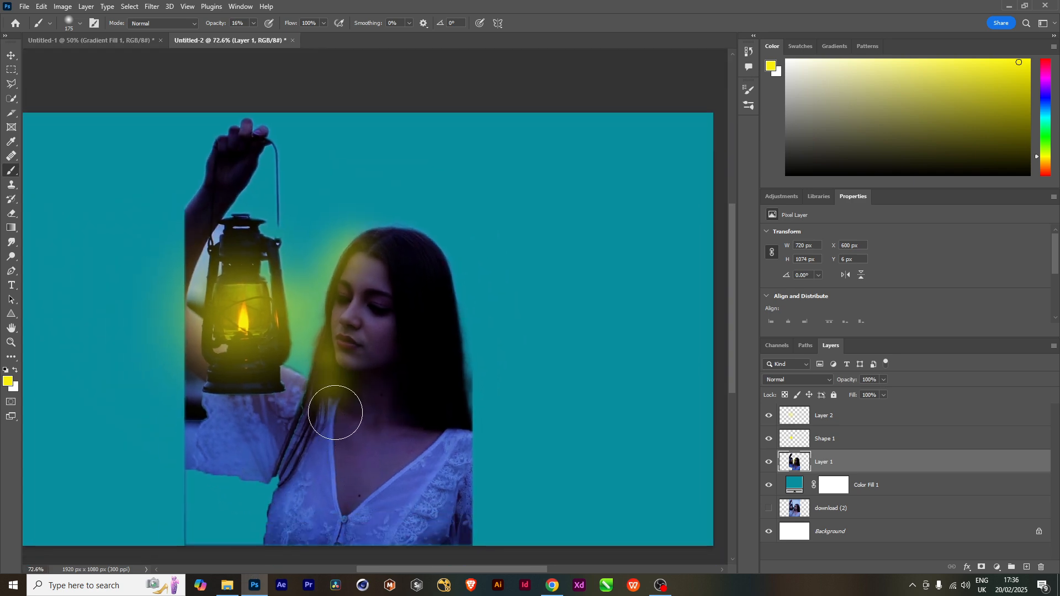
left_click(340, 415)
left_click(350, 426)
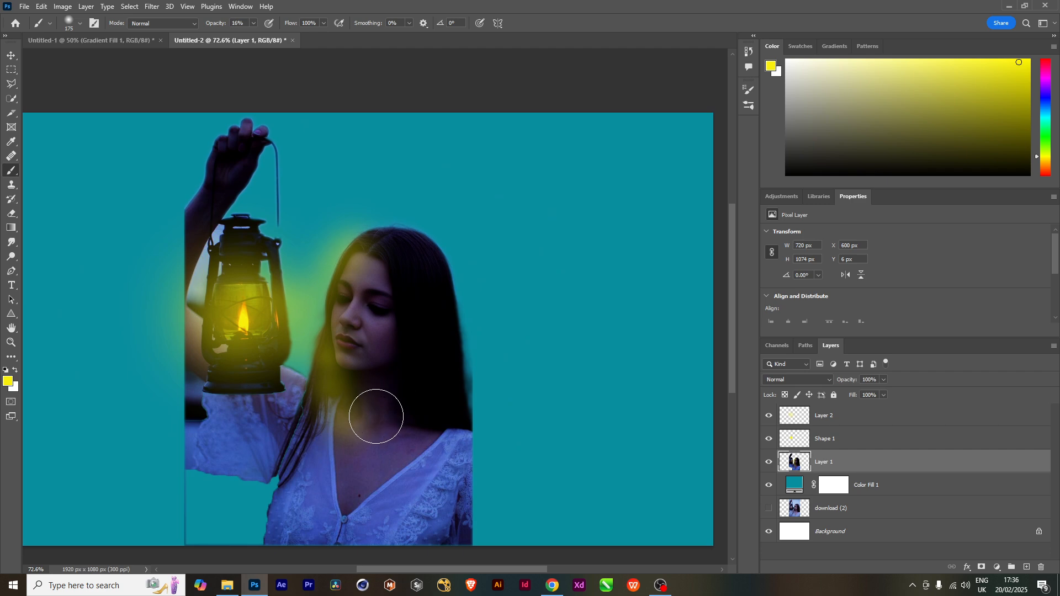
left_click(378, 418)
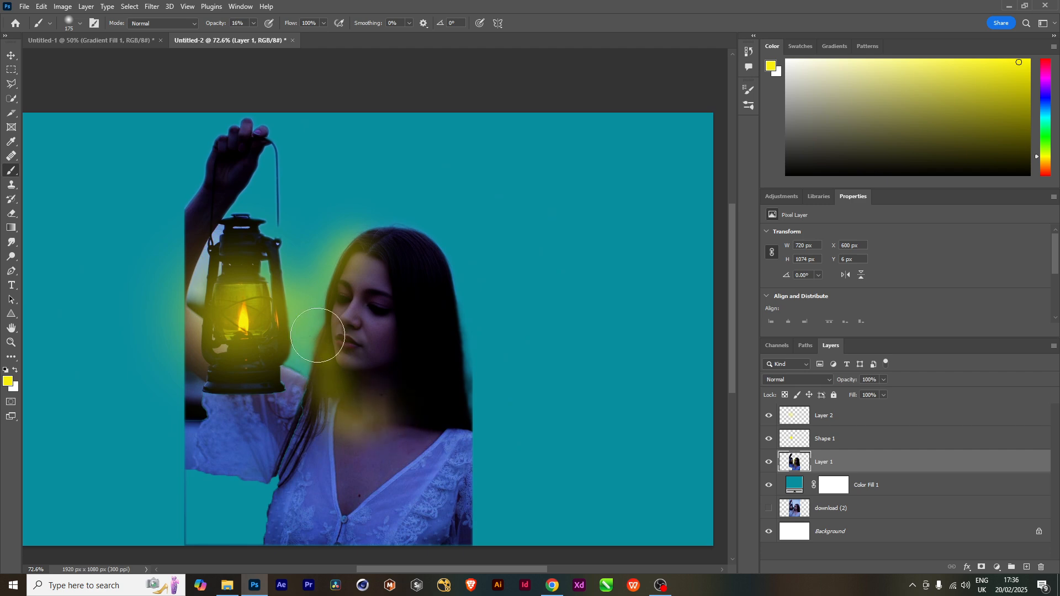
Dab yellow light down the lantern-facing edge of the white blouse to the bottom of the image.
mouse_move(343, 440)
left_mouse_down()
mouse_move(365, 505)
mouse_move(360, 396)
left_mouse_up()
left_click(338, 475)
left_click(325, 490)
left_click(317, 515)
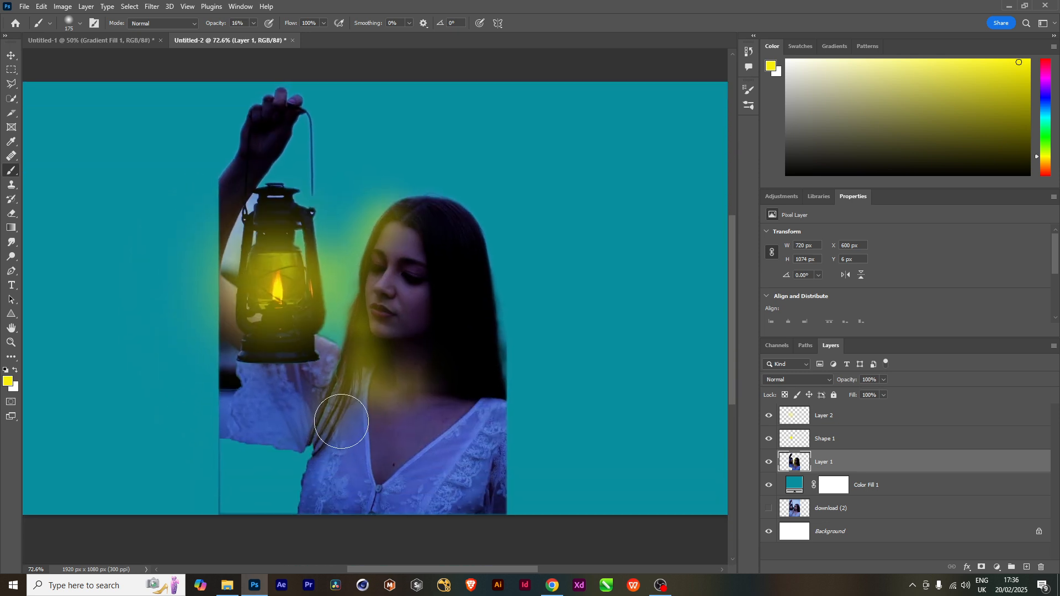
left_click(333, 450)
left_click(327, 477)
left_click(321, 497)
left_click(318, 478)
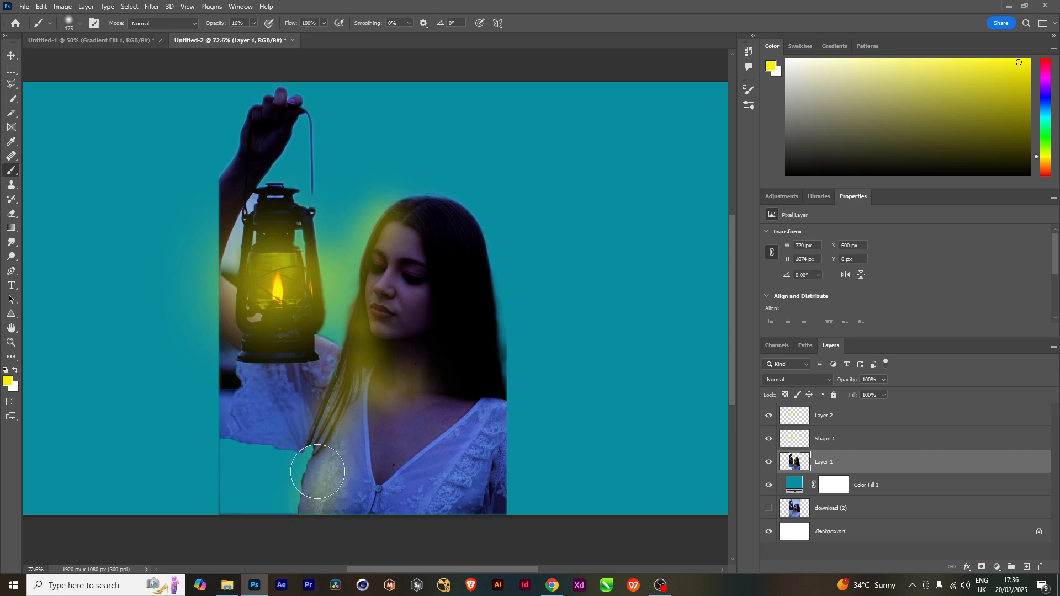
Dab more yellow light from the blouse up the long hair strands to the shoulder beside the lantern.
left_click(321, 459)
left_click(332, 413)
left_click(331, 355)
left_click(328, 351)
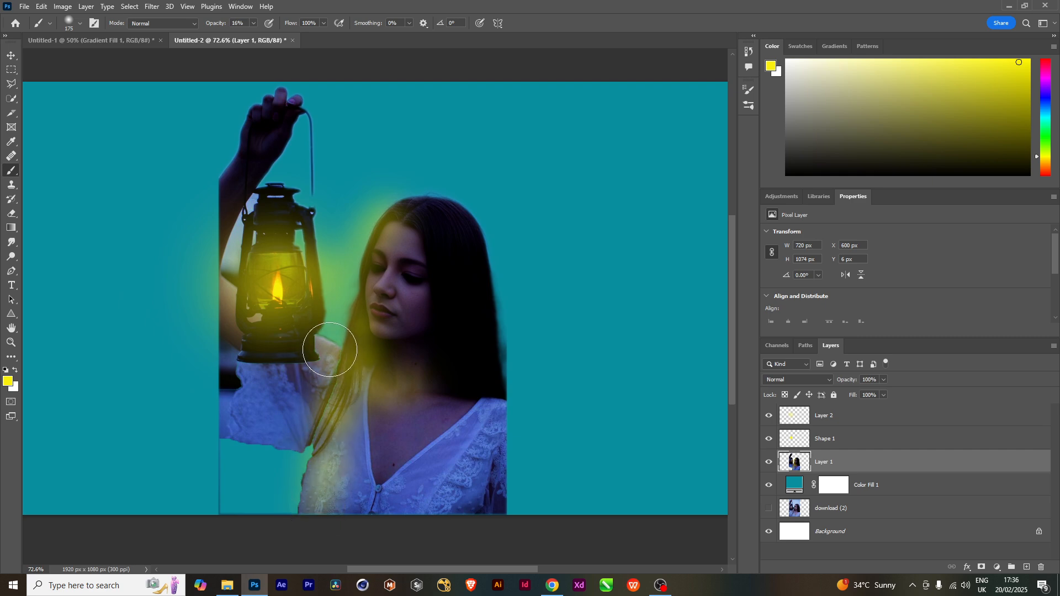
left_click(330, 342)
Examine the painted yellow light on the woman and lantern both close up and as a whole composition.
left_click_drag(334, 422, 332, 499)
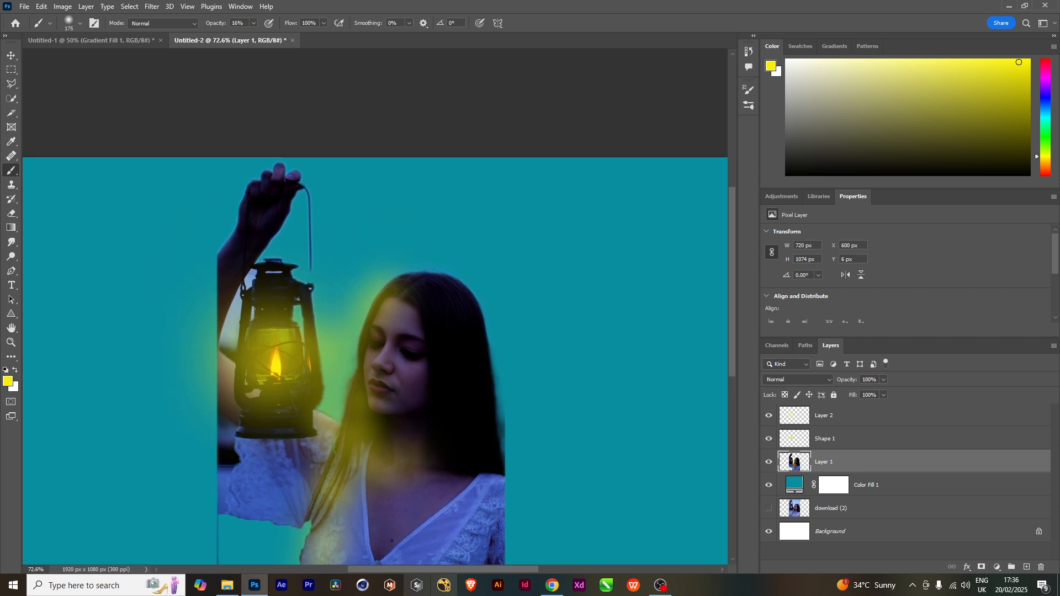
scroll(353, 480, "down", 3)
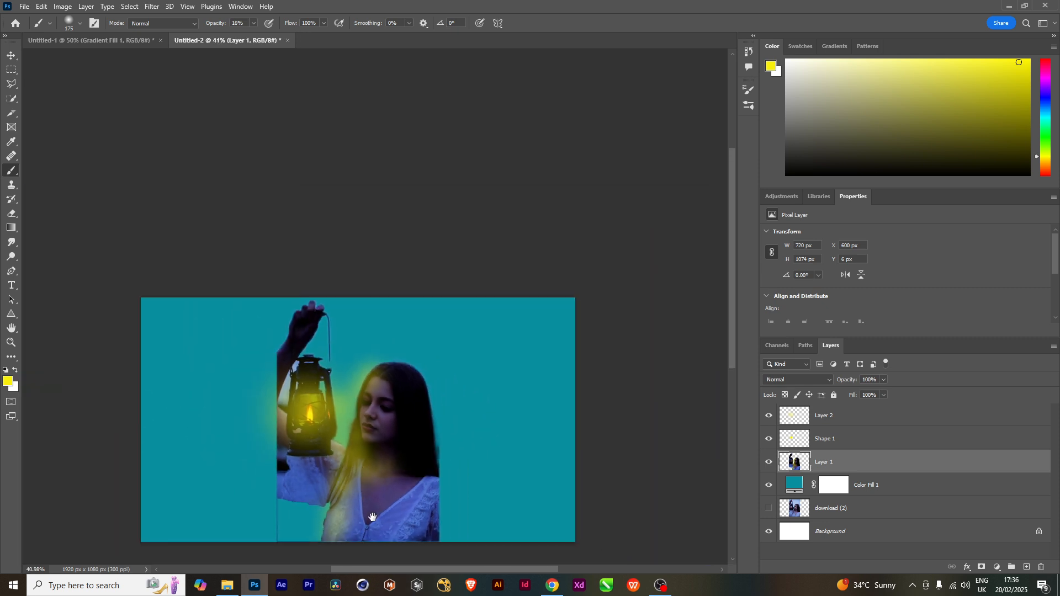
left_click_drag(371, 499, 371, 436)
scroll(372, 436, "up", 3)
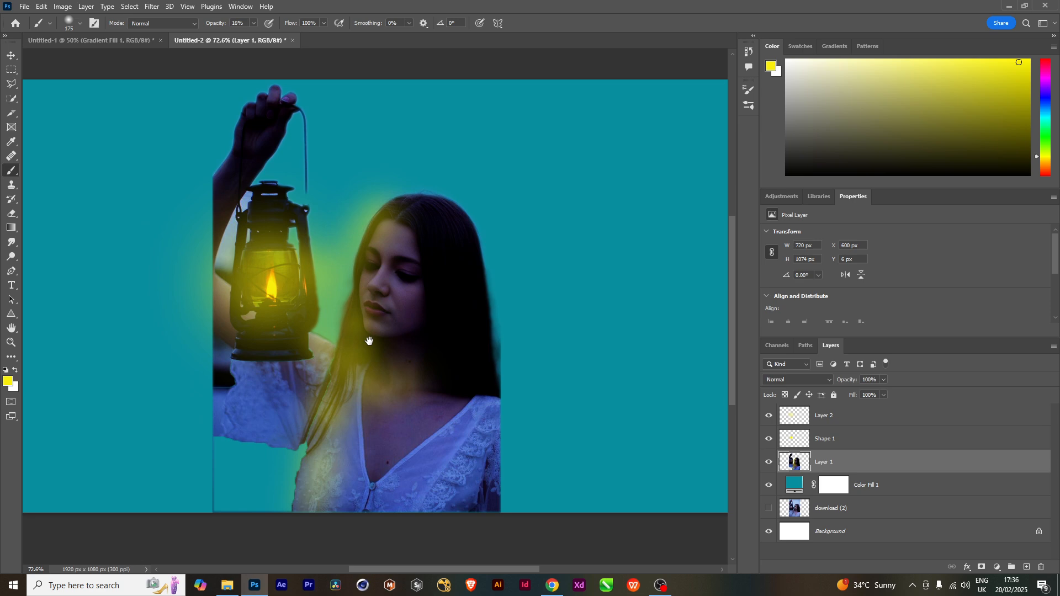
left_click_drag(367, 343, 355, 454)
mouse_move(334, 374)
left_mouse_down()
mouse_move(356, 330)
mouse_move(362, 352)
mouse_move(365, 337)
mouse_move(325, 406)
mouse_move(305, 483)
mouse_move(311, 470)
mouse_move(333, 535)
left_mouse_up()
scroll(333, 535, "down", 8)
left_click_drag(390, 516, 412, 377)
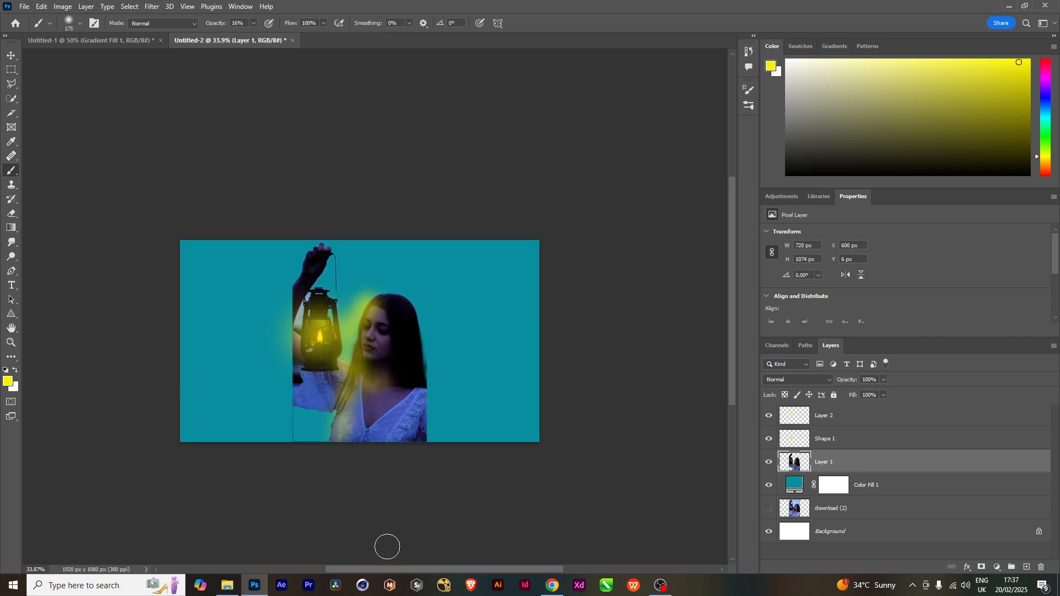
scroll(345, 372, "up", 7)
left_click_drag(355, 378, 337, 473)
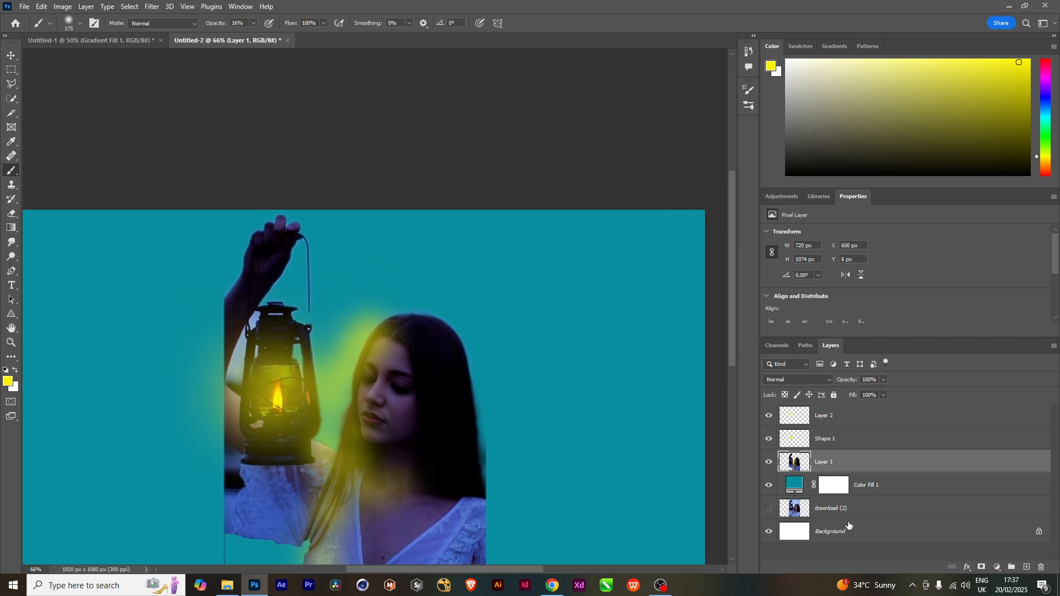
Preview the Dissolve blend mode on Layer 1 and keep it at Normal.
left_click(790, 380)
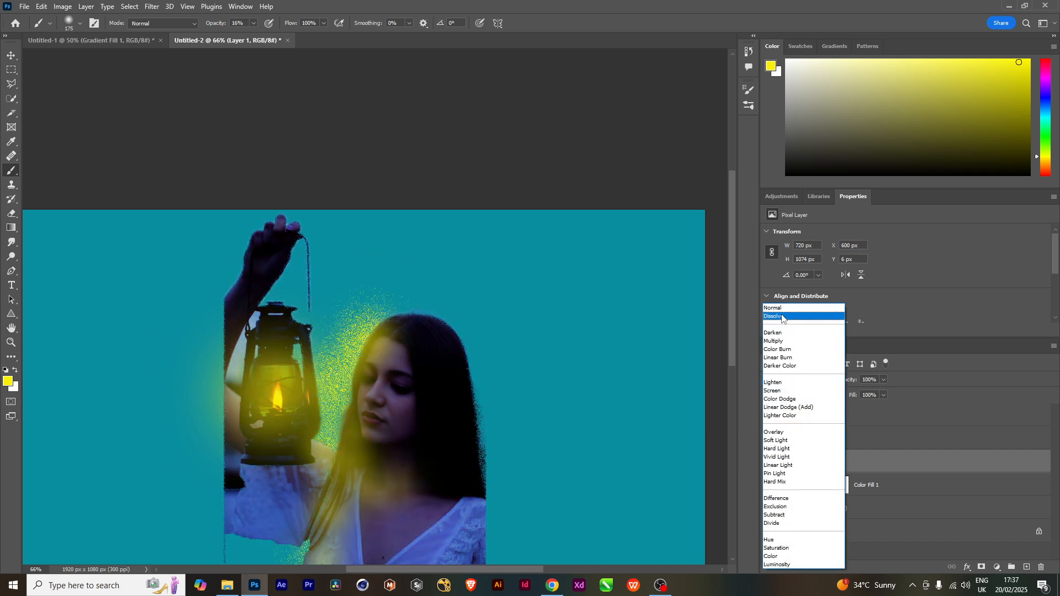
left_click(781, 309)
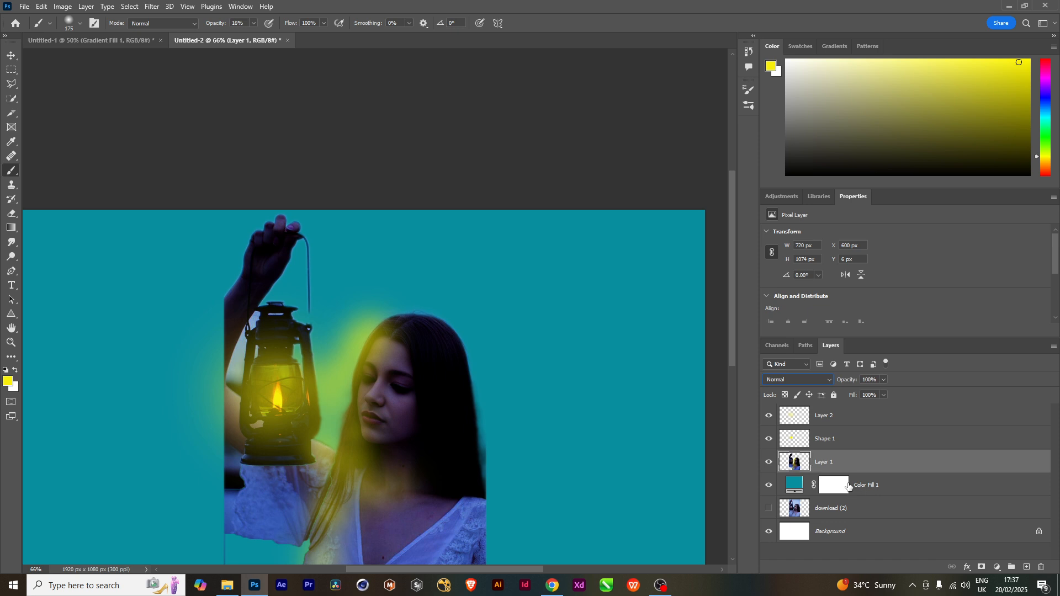
Toggle the visibility of Layer 1, Layer 2 and Shape 1 to check what each contributes, leaving all three visible.
left_click(770, 464)
left_click(770, 464)
left_click(825, 419)
left_click(818, 466)
left_click(770, 417)
left_click(770, 417)
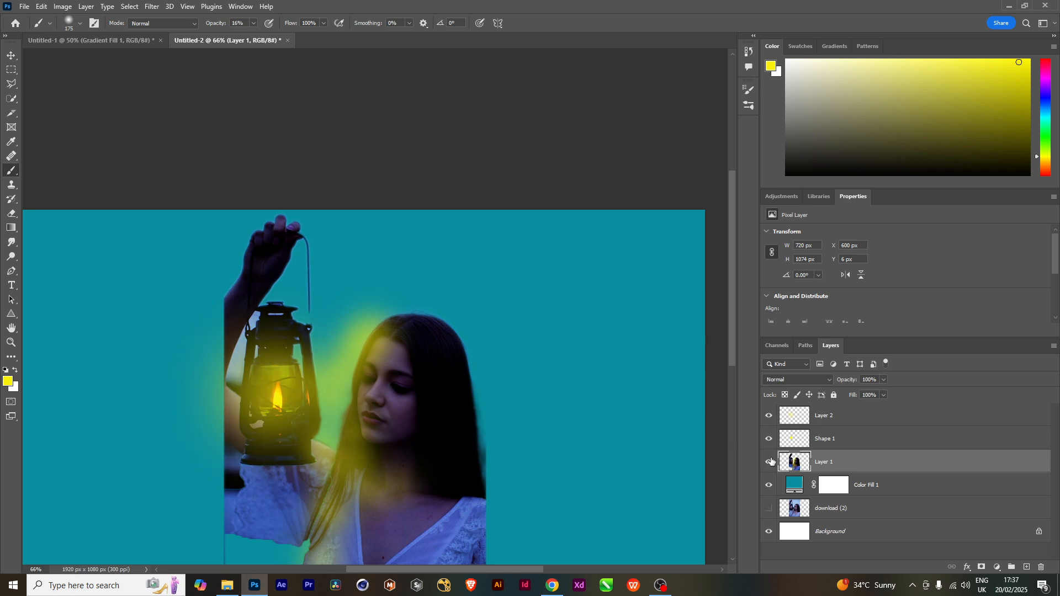
left_click(770, 417)
left_click(769, 440)
left_click(769, 440)
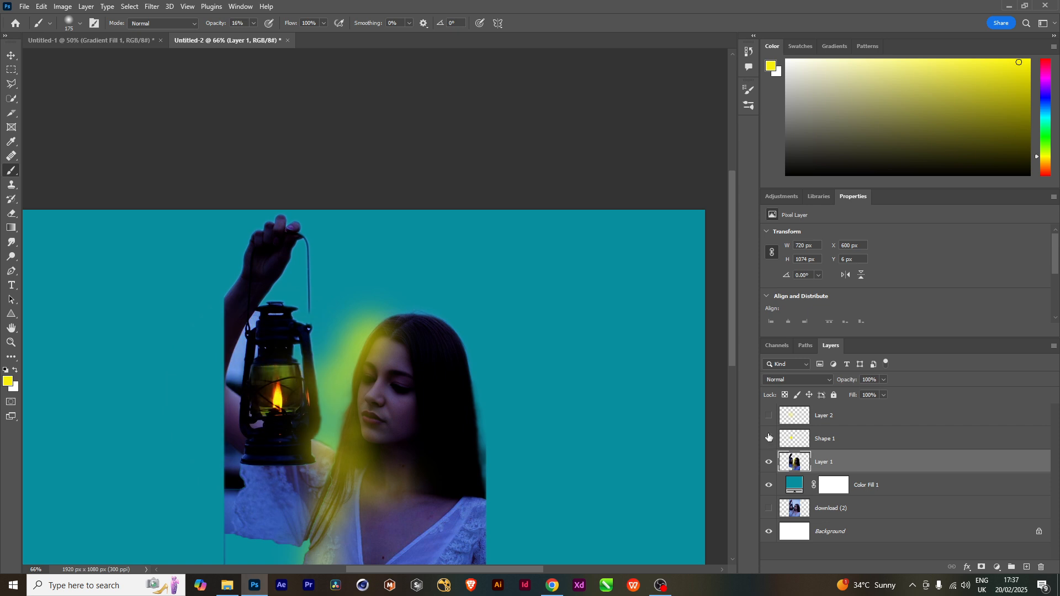
left_click(770, 417)
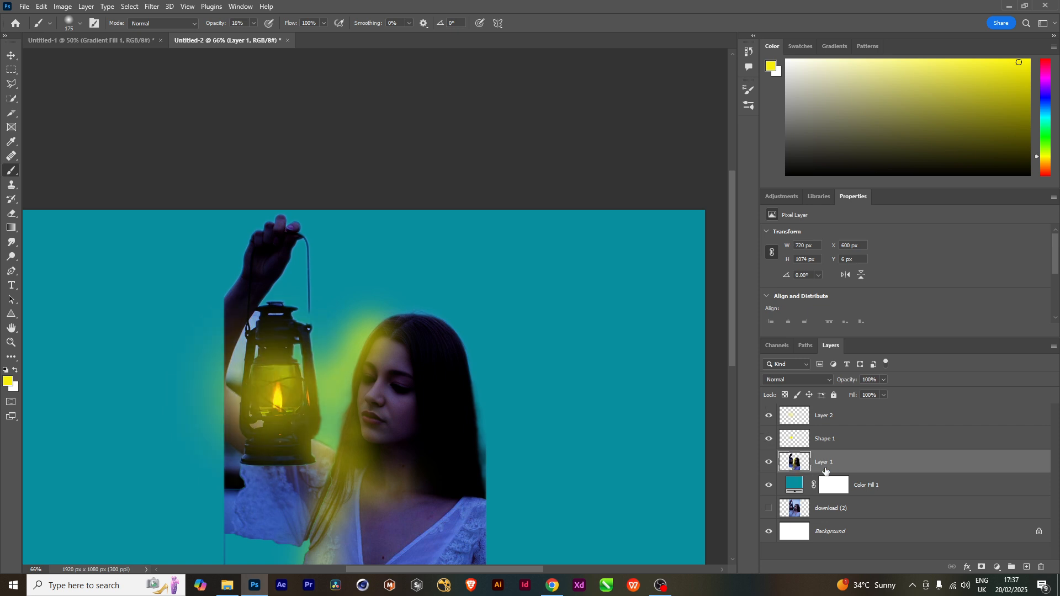
Undo the yellow brush dabs on Layer 1 back to before any light was painted on the woman's face, hair and blouse.
key("ctrl+z")
key("ctrl+z")
key("ctrl+z")
key("ctrl+z")
key("ctrl+z")
key("ctrl+z")
key("ctrl+z")
key("ctrl+z")
key("ctrl+z")
key("ctrl+z")
key("ctrl+z")
key("ctrl+z")
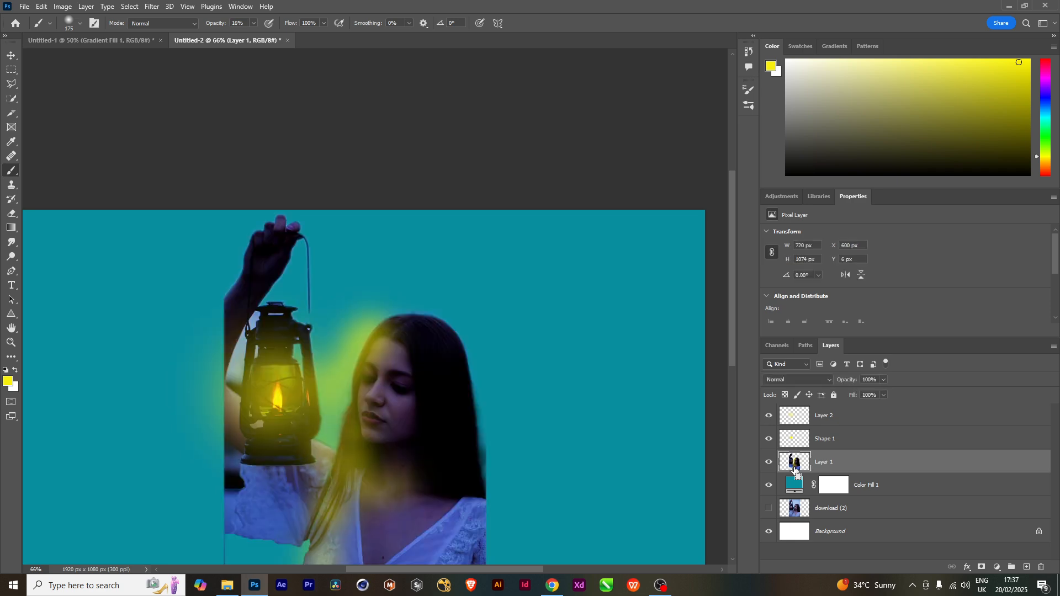
key("ctrl+z")
key("ctrl+z")
key("ctrl+z")
key("ctrl+z")
key("ctrl+z")
key("ctrl+z")
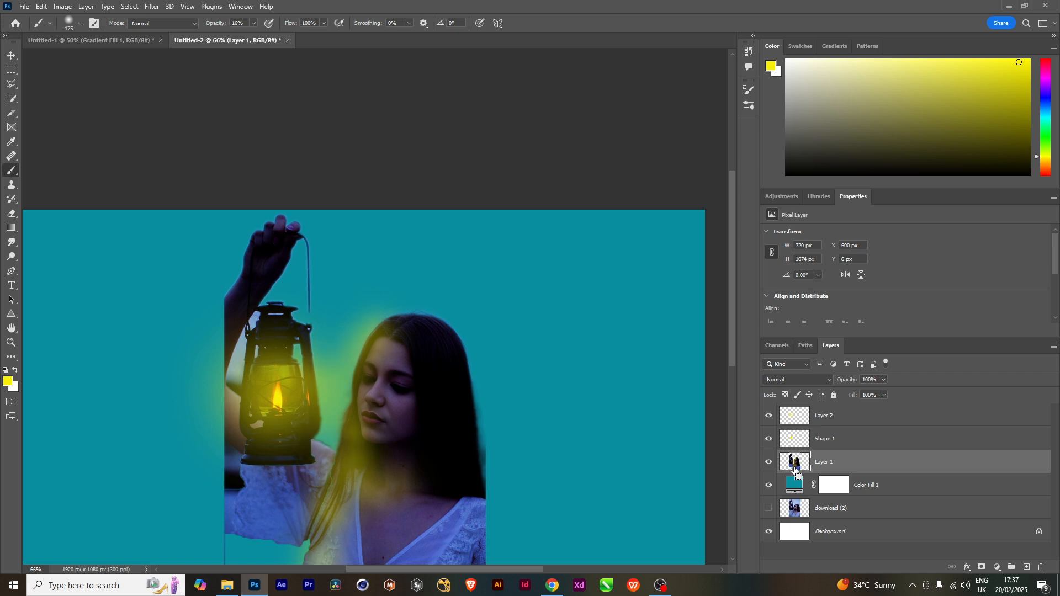
key("ctrl+z")
key("ctrl+z")
key("ctrl+z")
key("ctrl+z")
key("ctrl+z")
key("ctrl+z")
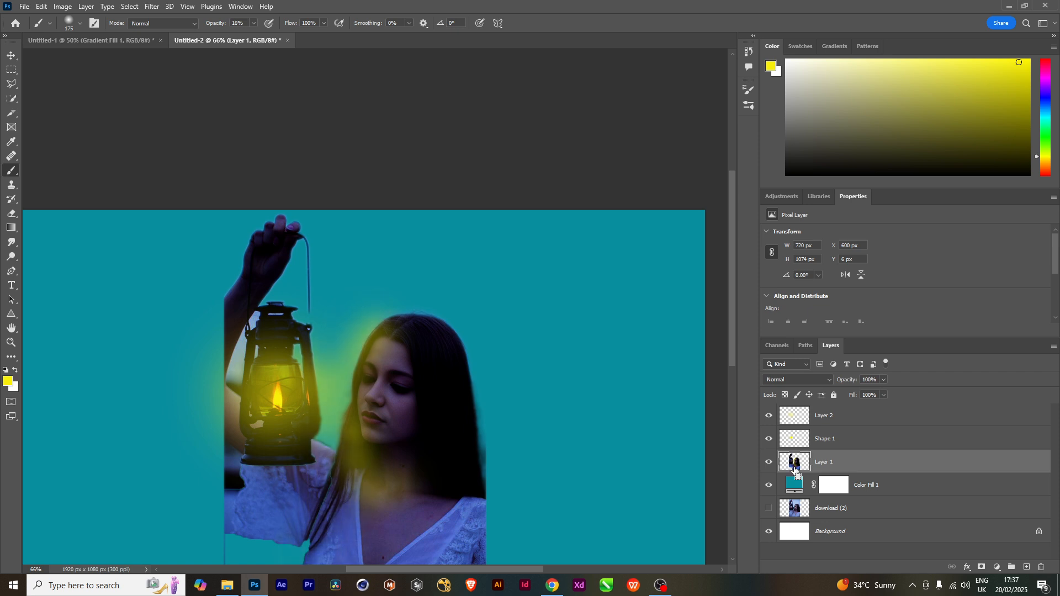
key("ctrl+z")
key("ctrl+z")
key("ctrl+z")
key("ctrl+z")
key("ctrl+z")
key("ctrl+z")
key("ctrl+z")
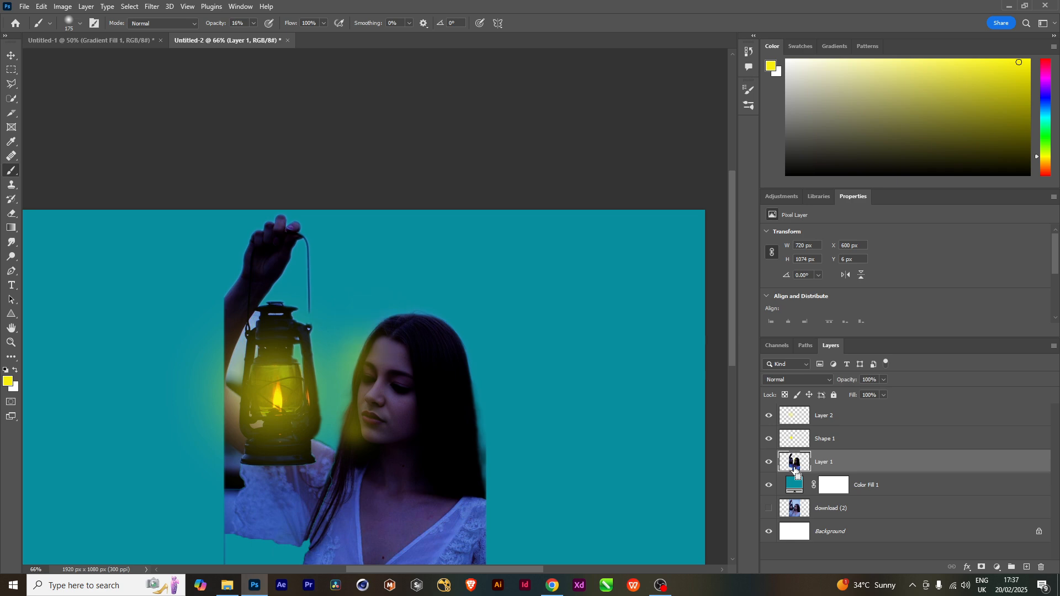
key("ctrl+z")
key("ctrl+z")
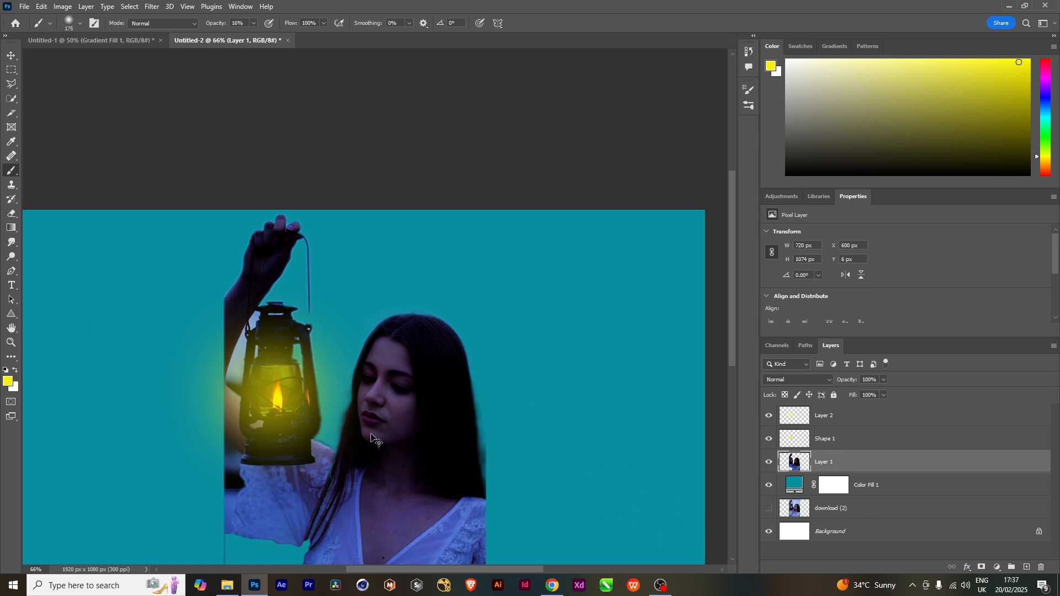
Create a new blank layer directly above Layer 1, in Normal mode at 100% opacity, and keep it active.
key("ctrl+shift+n")
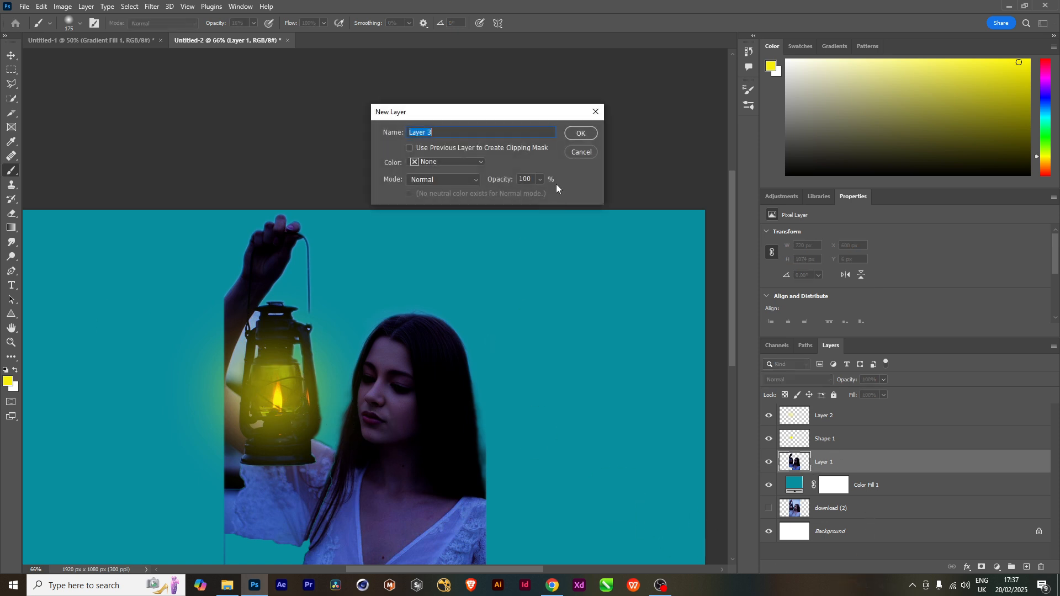
left_click(580, 133)
scroll(374, 420, "up", 2)
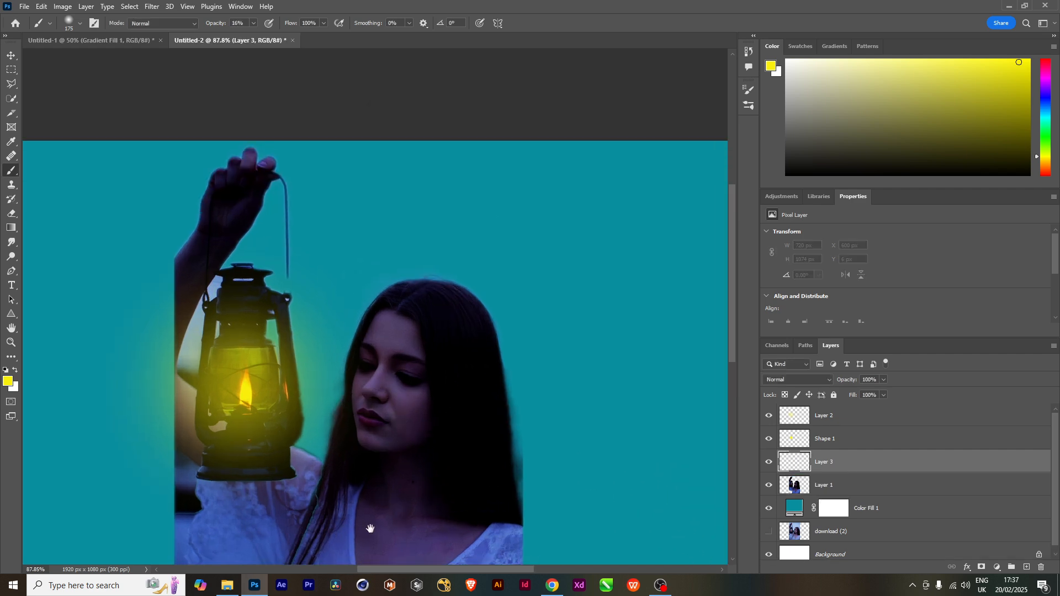
left_click_drag(371, 529, 403, 462)
left_click(824, 488)
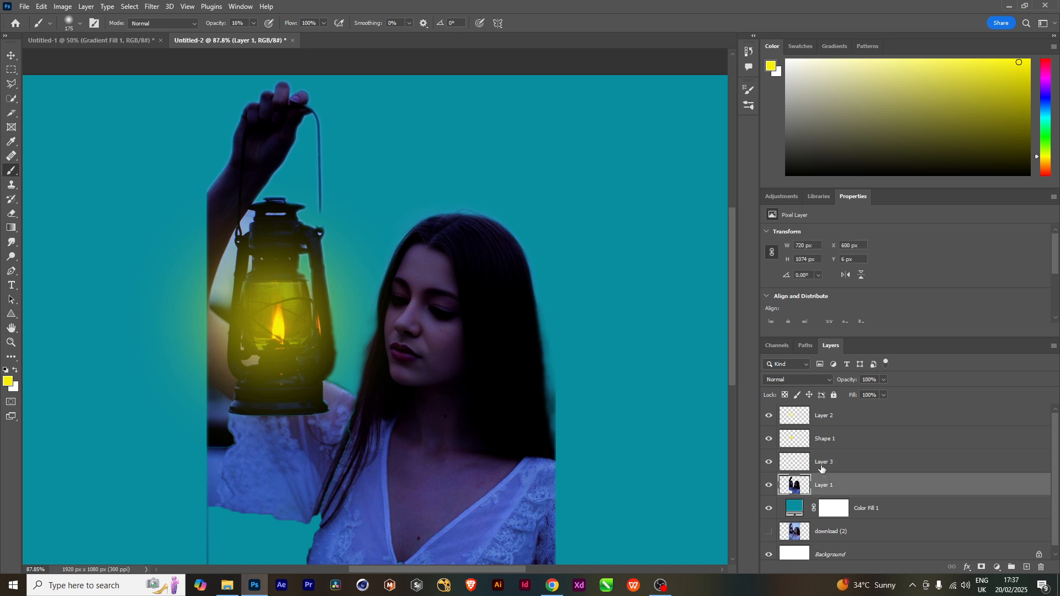
left_click(822, 466)
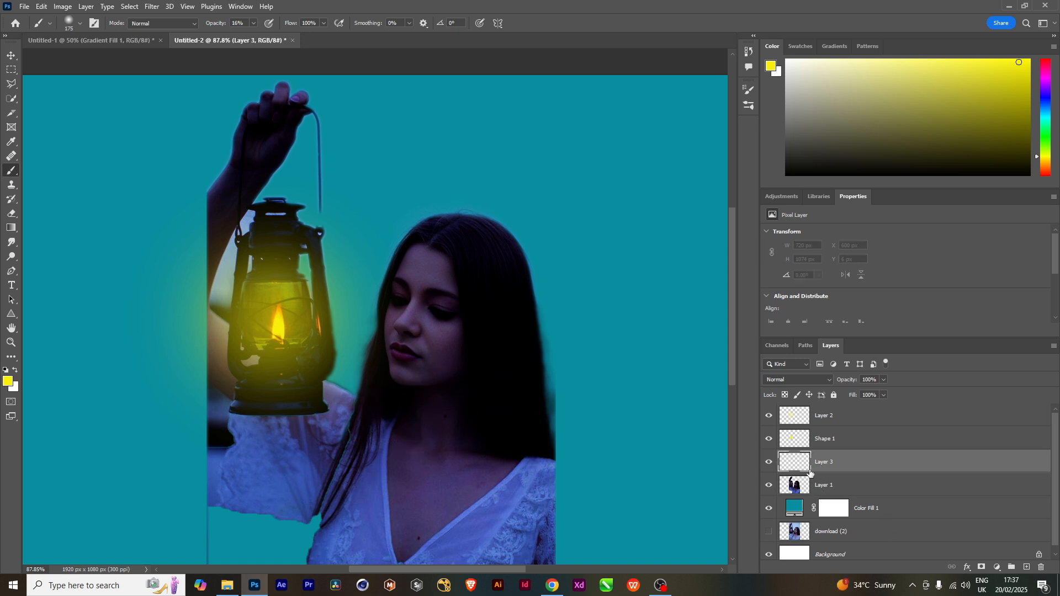
Dab soft yellow light on the new layer down the lantern-facing side of the face, the neck and the upper chest.
left_click(412, 263)
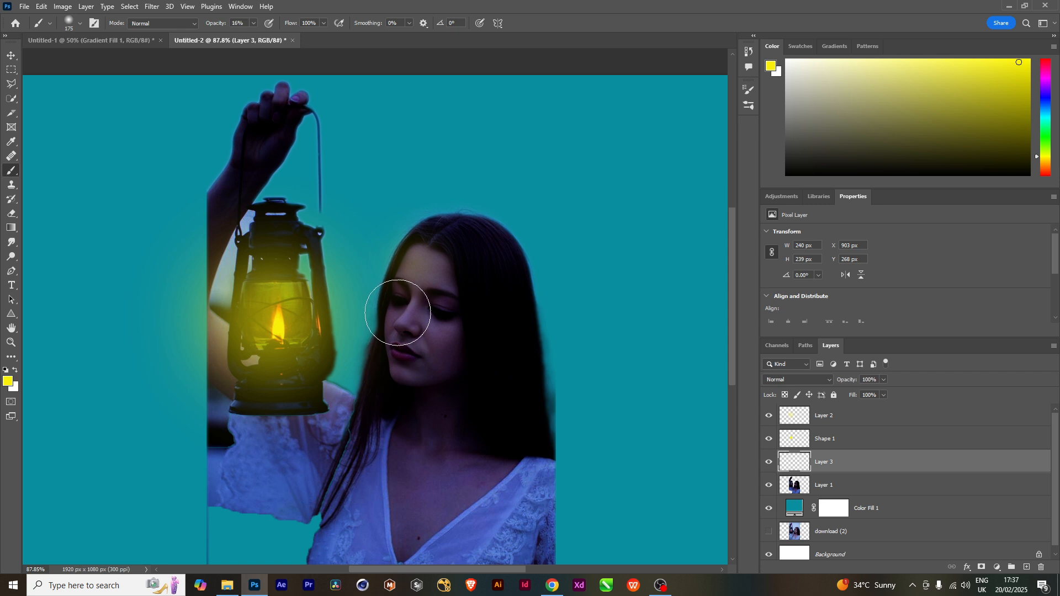
left_click(399, 311)
left_click(382, 373)
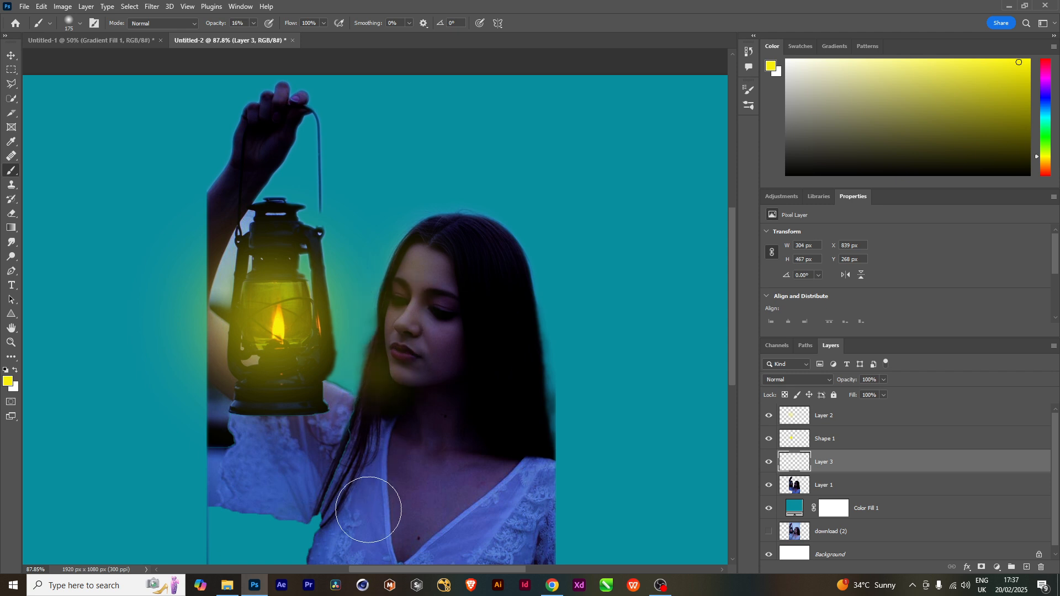
left_click(386, 419)
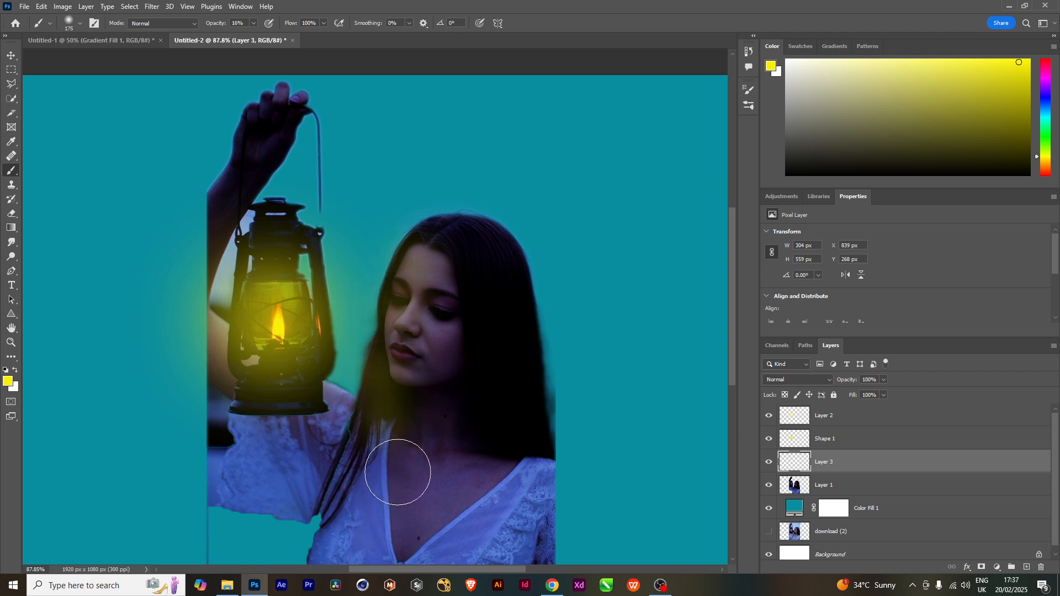
left_click(398, 461)
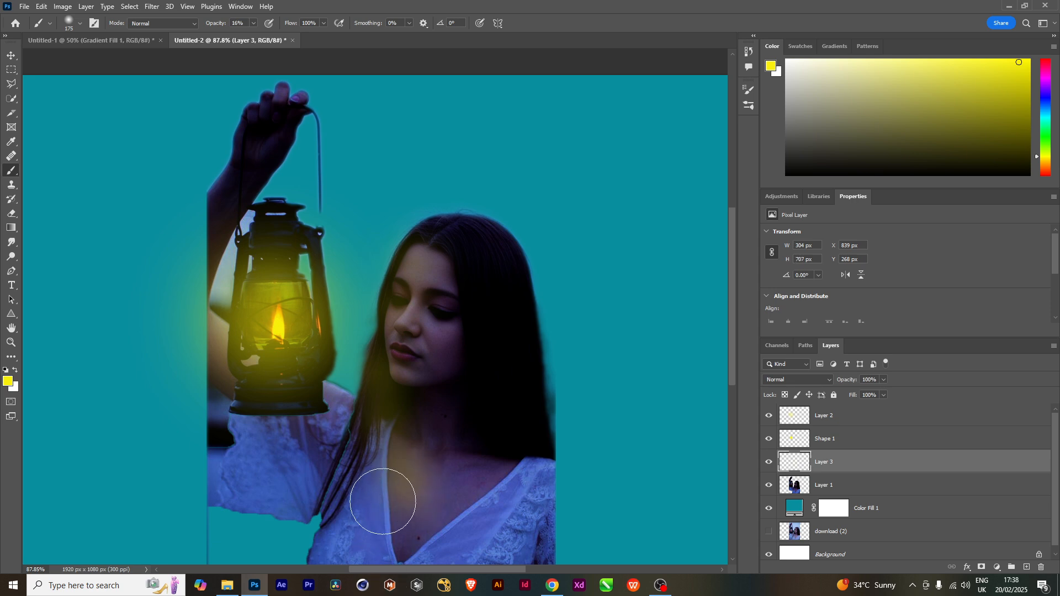
Dab yellow light across the blouse and up the long hair strands to the shoulder beside the lantern.
left_click(381, 500)
left_click(355, 480)
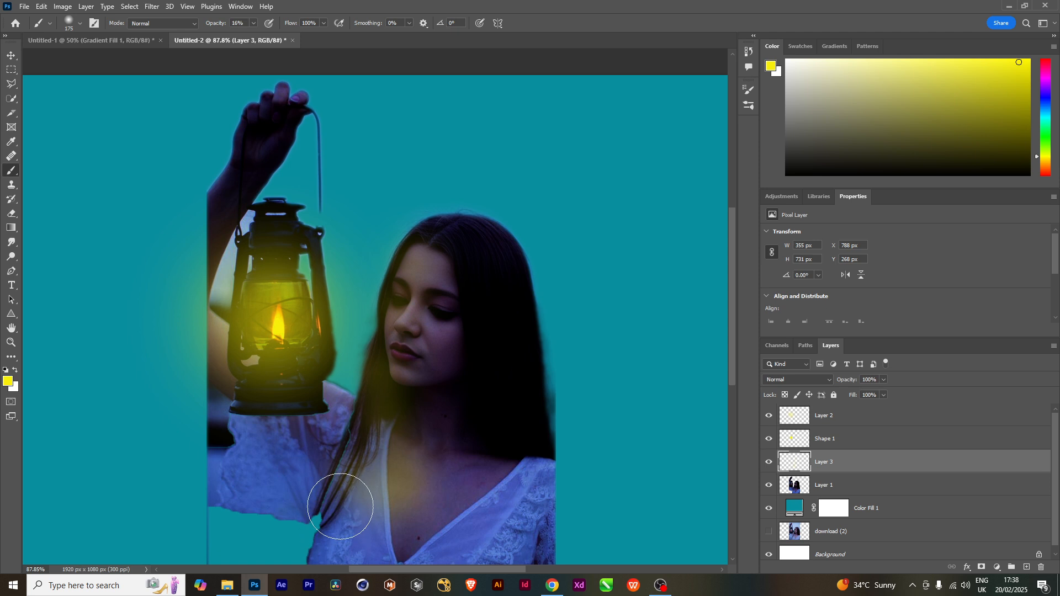
left_click(341, 493)
left_click(336, 430)
left_click(335, 404)
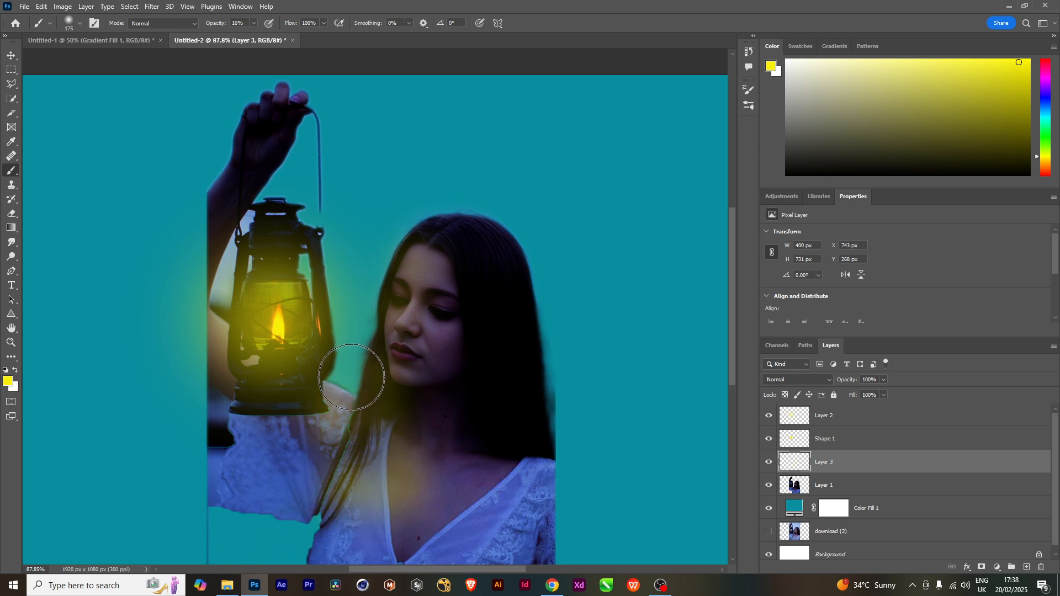
left_click(351, 387)
Dab yellow light down the lower lantern-facing edge of the blouse and over the hair beside the neck.
scroll(399, 387, "down", 4)
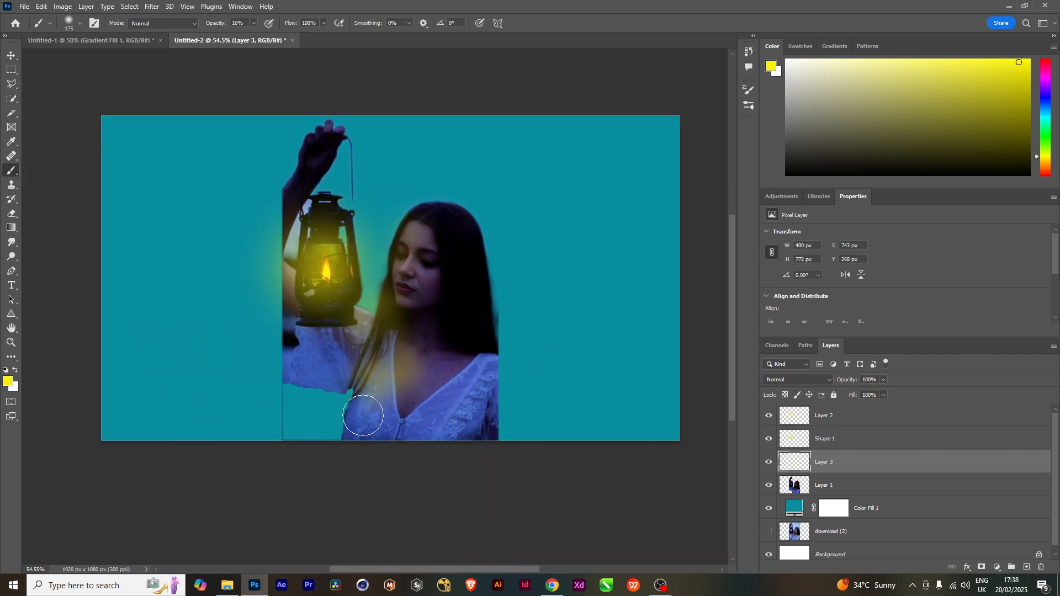
left_click(362, 417)
left_click(357, 402)
left_click(353, 426)
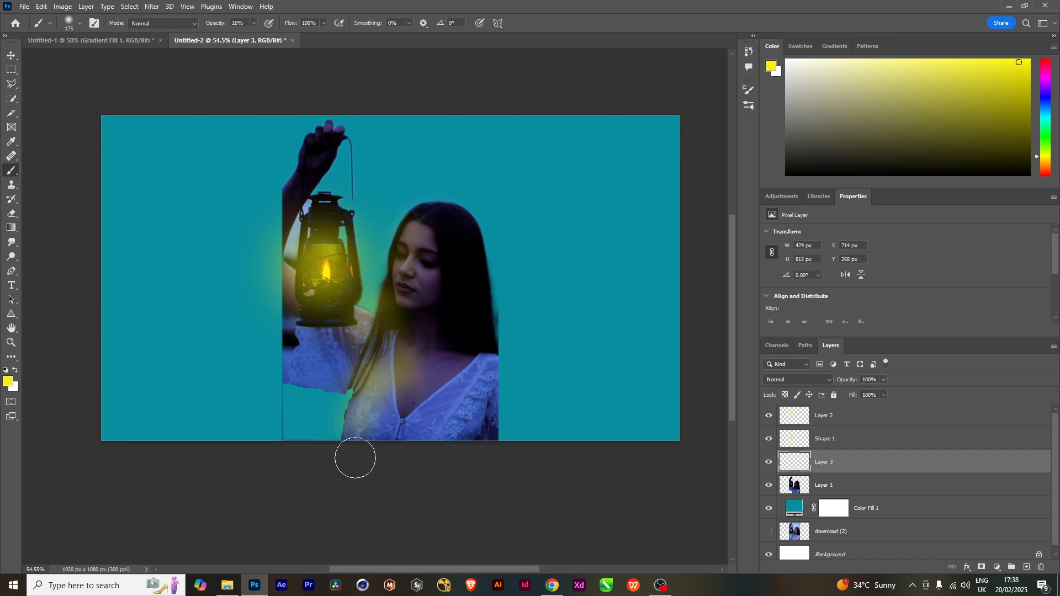
left_click(354, 440)
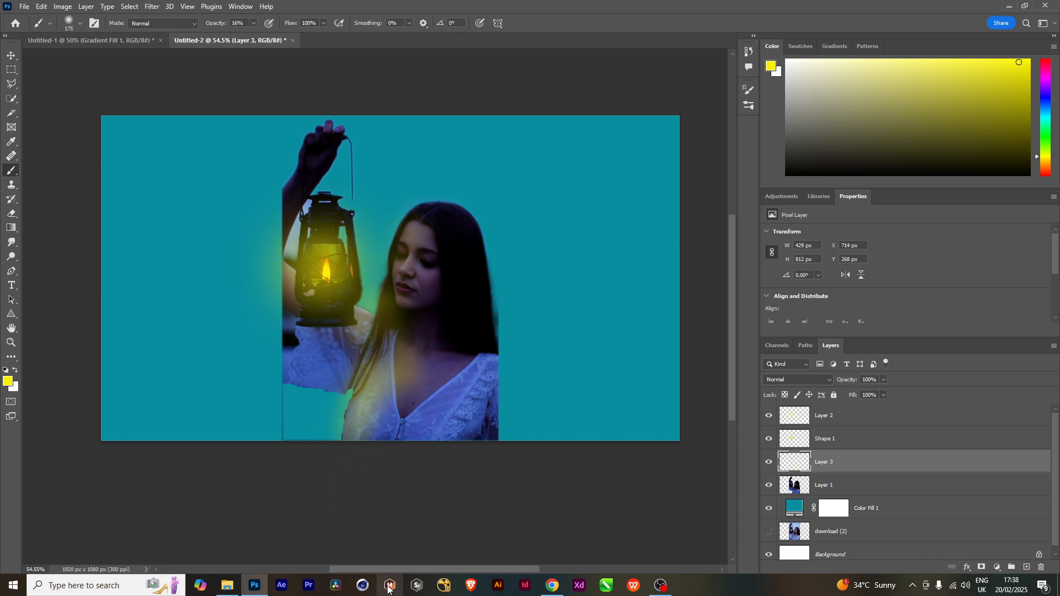
scroll(426, 457, "down", 2)
scroll(427, 458, "down", 1)
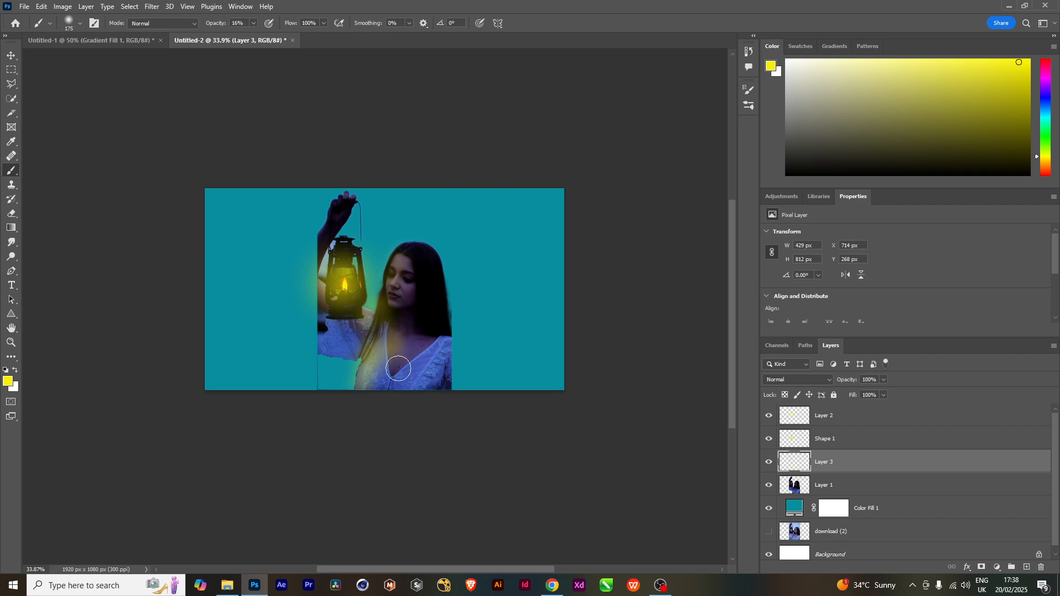
left_click(380, 332)
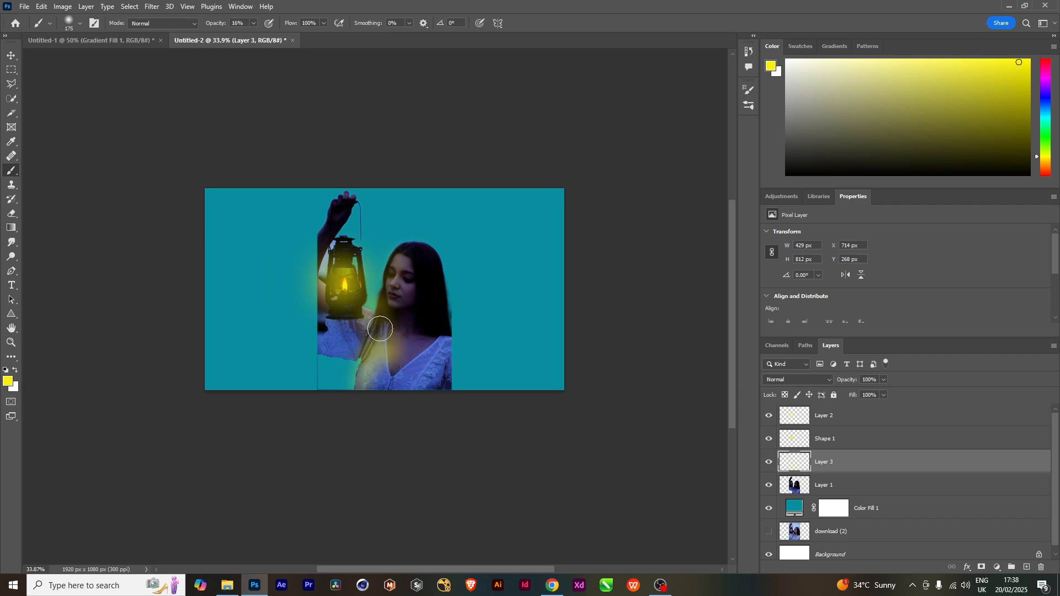
left_click(380, 328)
Set the blend mode of Layer 3, which holds the painted light, to Pin Light.
scroll(361, 483, "up", 2)
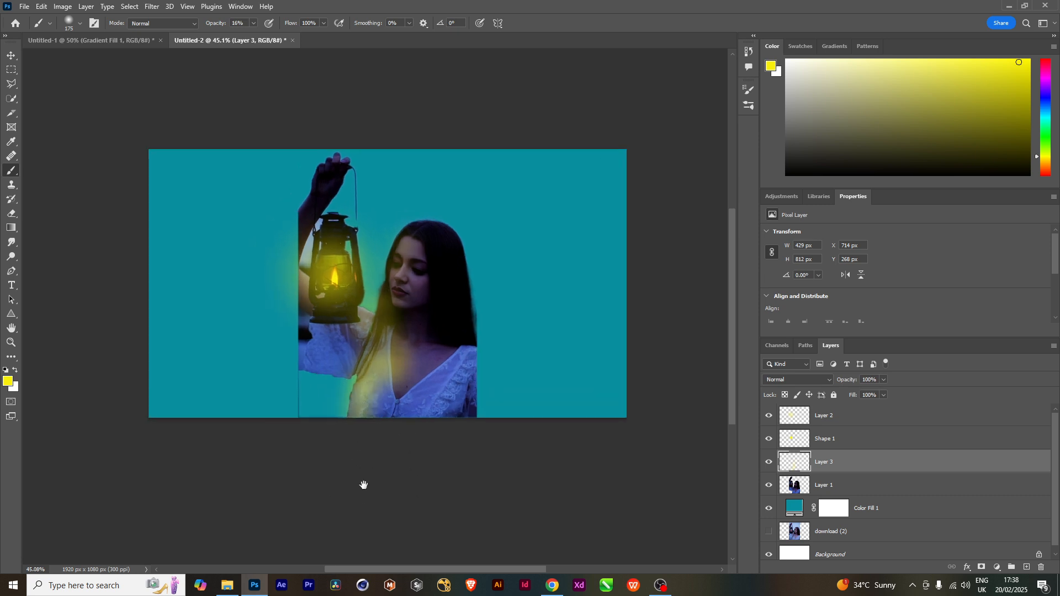
left_click_drag(364, 485, 330, 493)
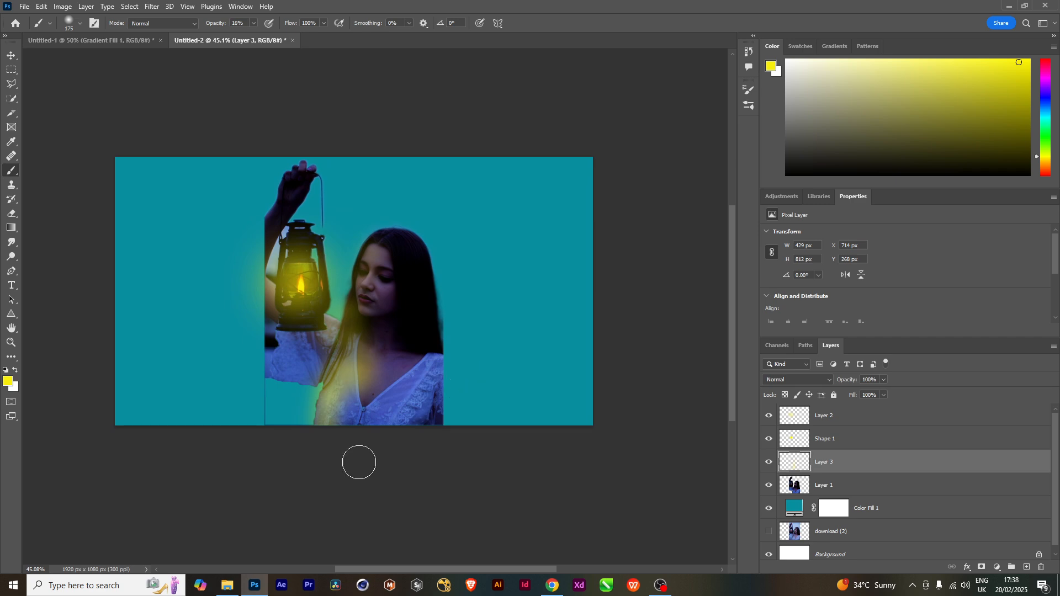
left_click(790, 380)
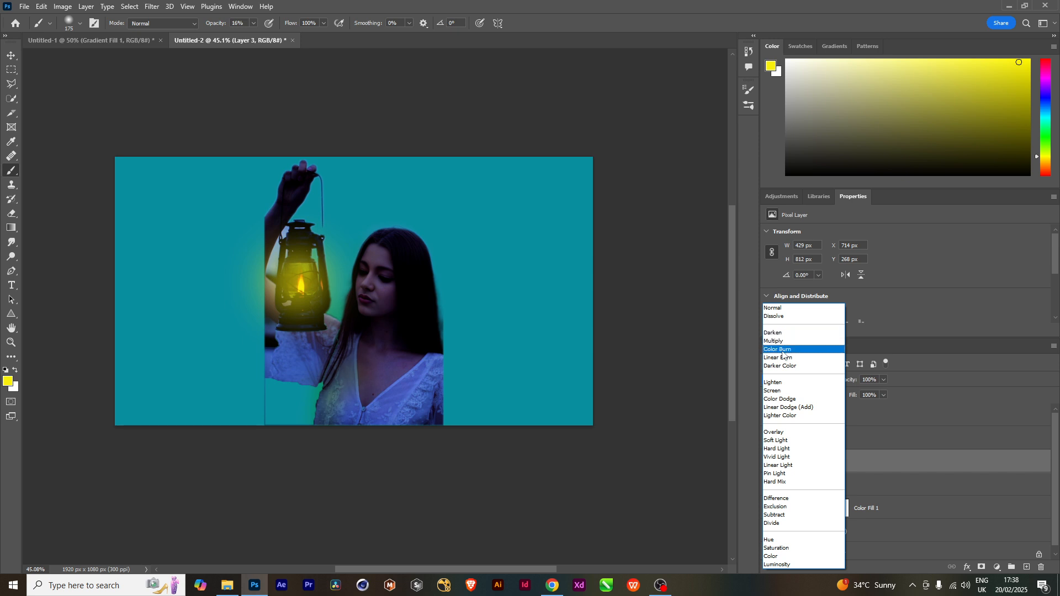
left_click(781, 474)
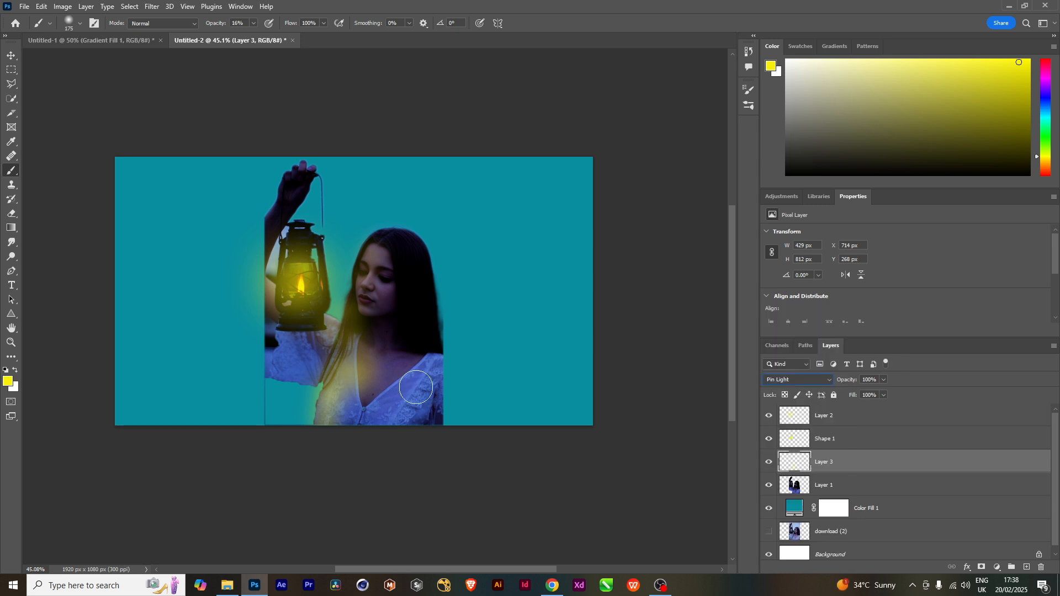
Switch to the Move tool and examine the painted lantern light on the woman at closer and wider views.
left_click(12, 55)
scroll(372, 395, "up", 3)
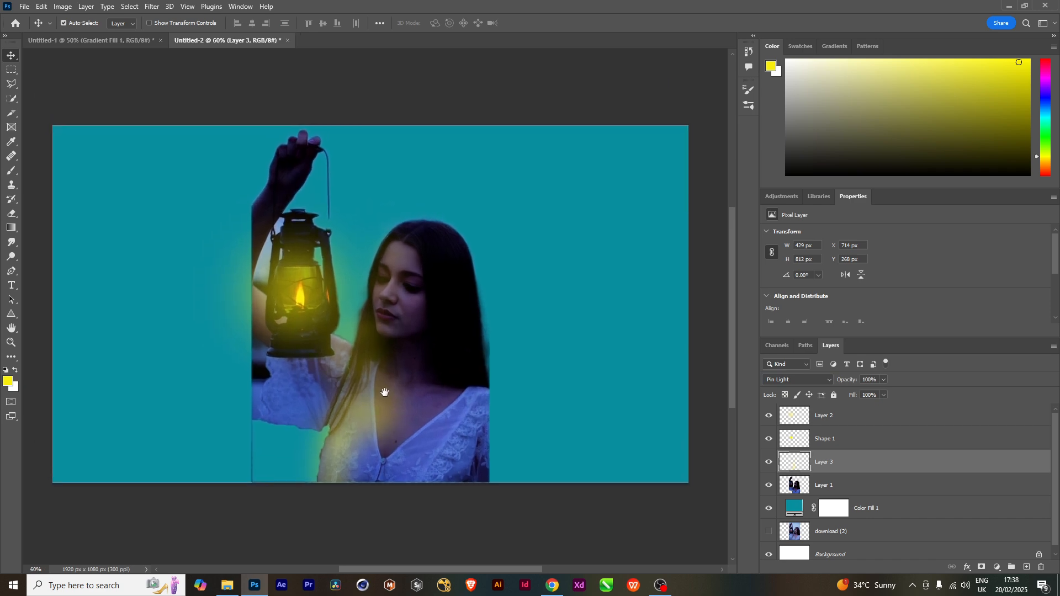
scroll(392, 365, "up", 2)
scroll(392, 366, "down", 2)
left_click_drag(425, 417, 401, 417)
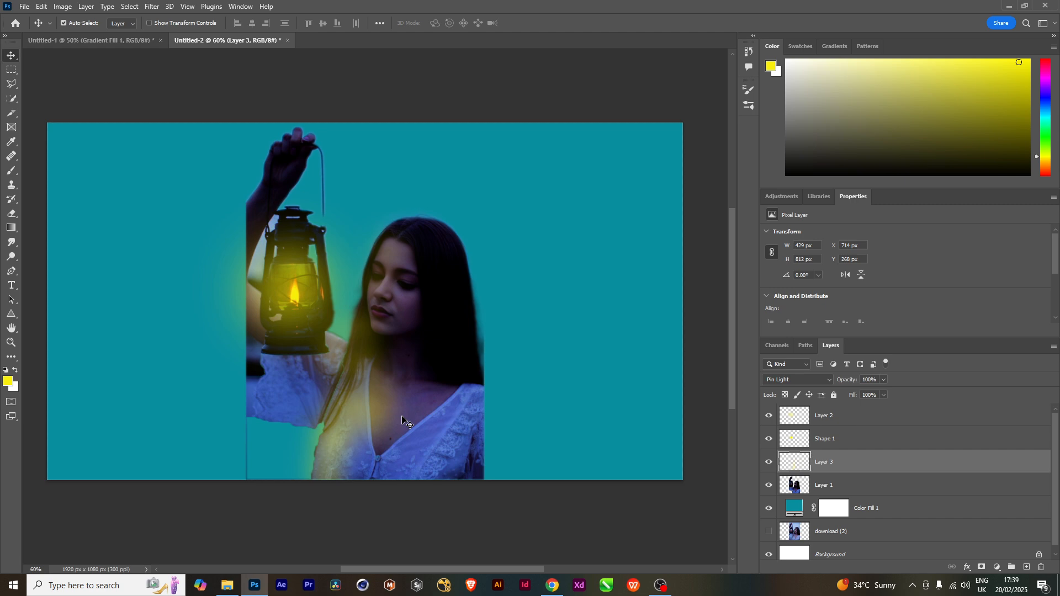
scroll(393, 430, "up", 1)
scroll(402, 468, "down", 2)
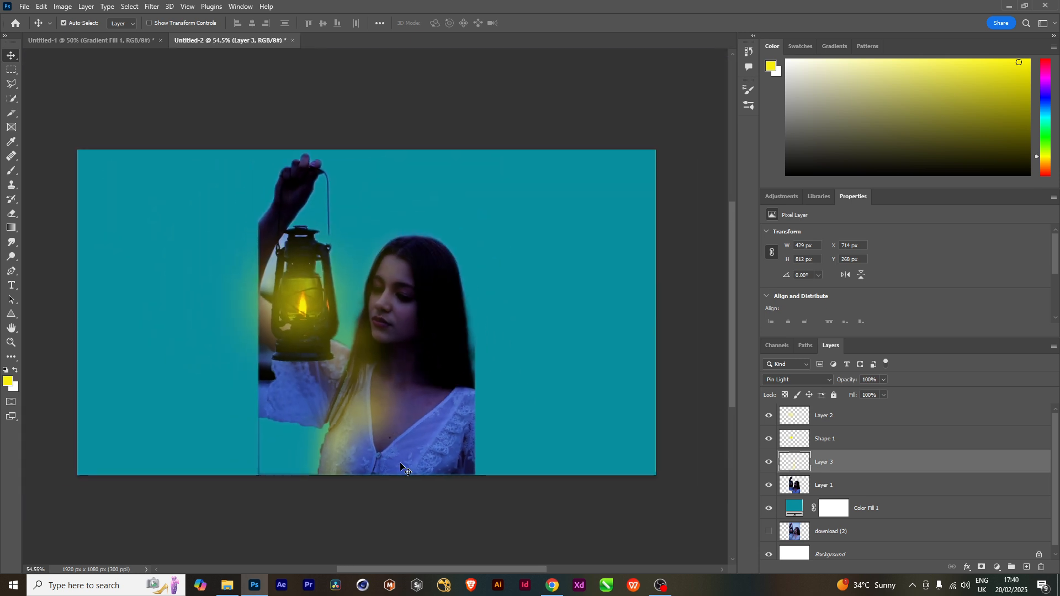
Toggle the visibility of Layer 2 to compare the image with and without the lantern glow.
left_click_drag(404, 462, 416, 459)
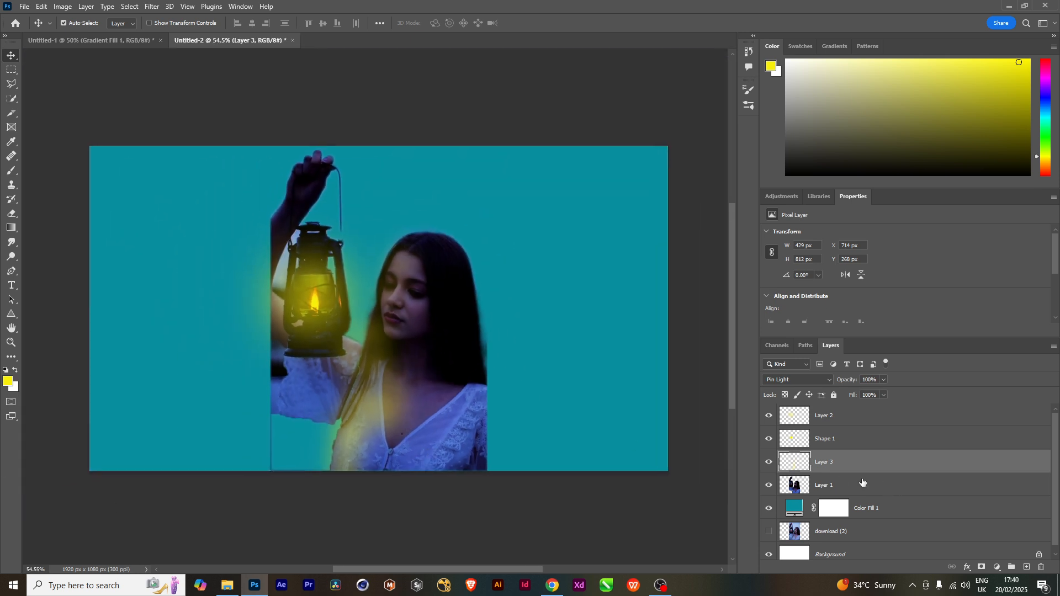
left_click(870, 424)
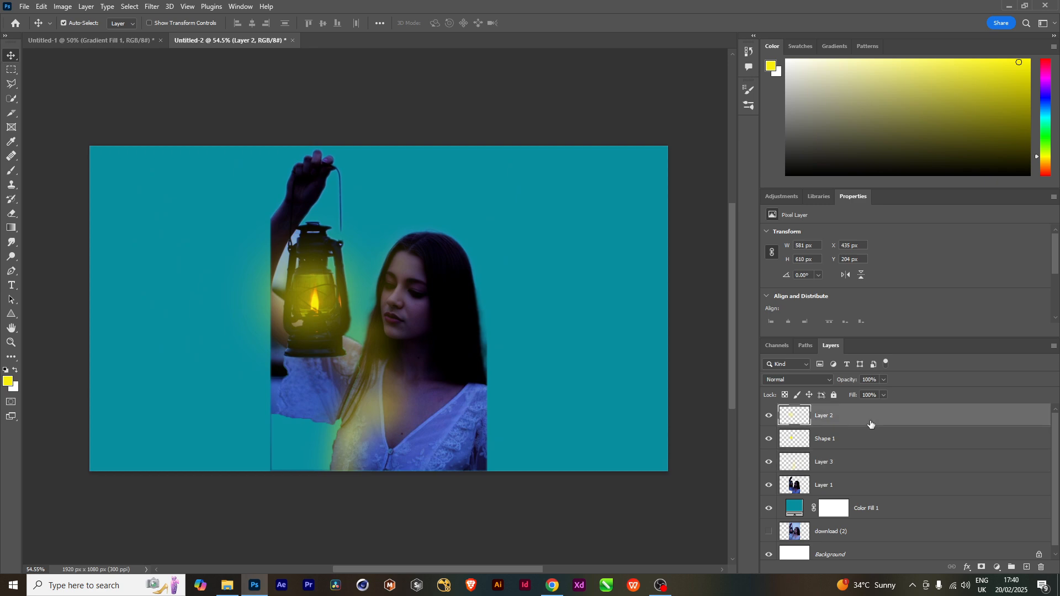
left_click(768, 419)
left_click(768, 419)
left_click(769, 421)
left_click(769, 421)
Apply a Gaussian Blur with a radius of 6.6 pixels to the lantern glow on Layer 2.
left_click(152, 7)
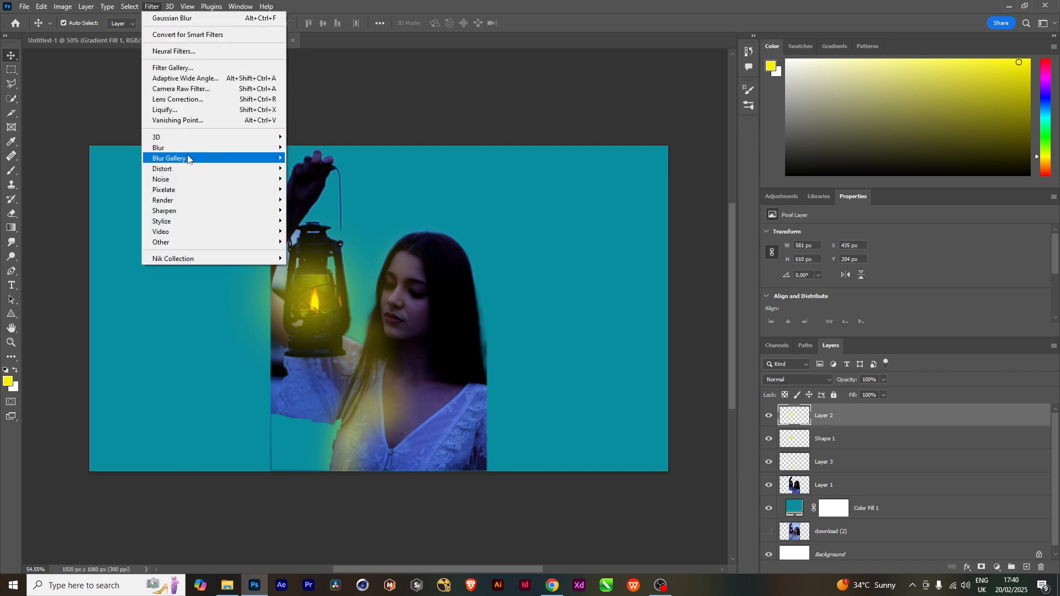
mouse_move(176, 150)
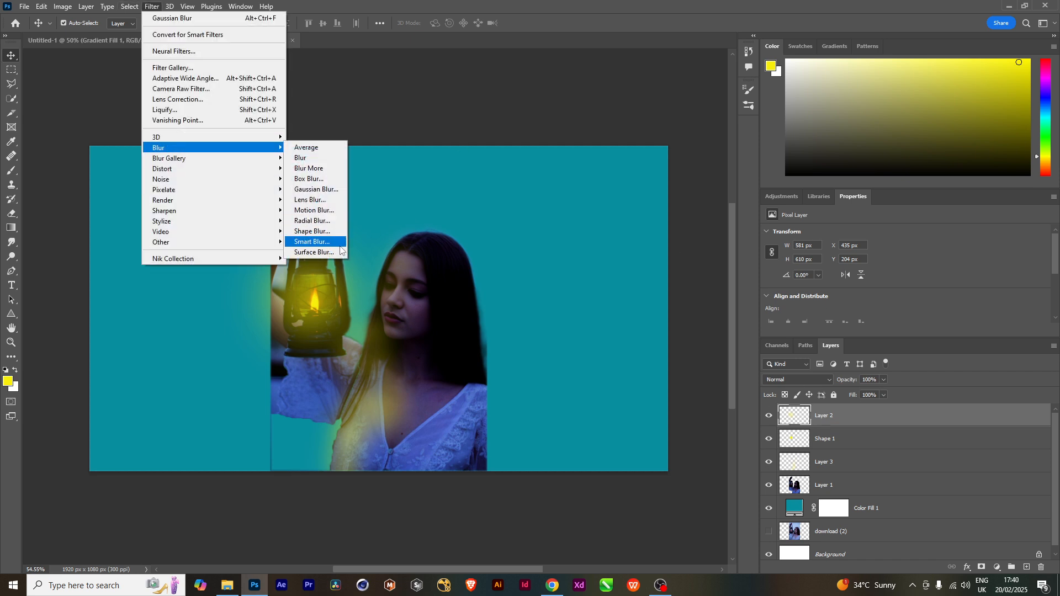
left_click(314, 190)
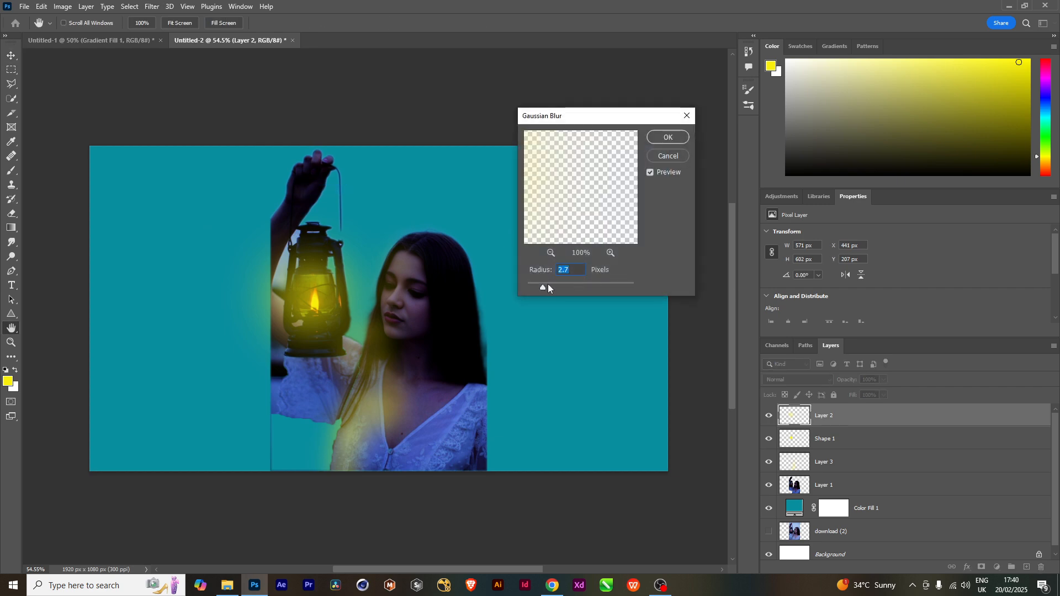
left_click_drag(545, 286, 554, 286)
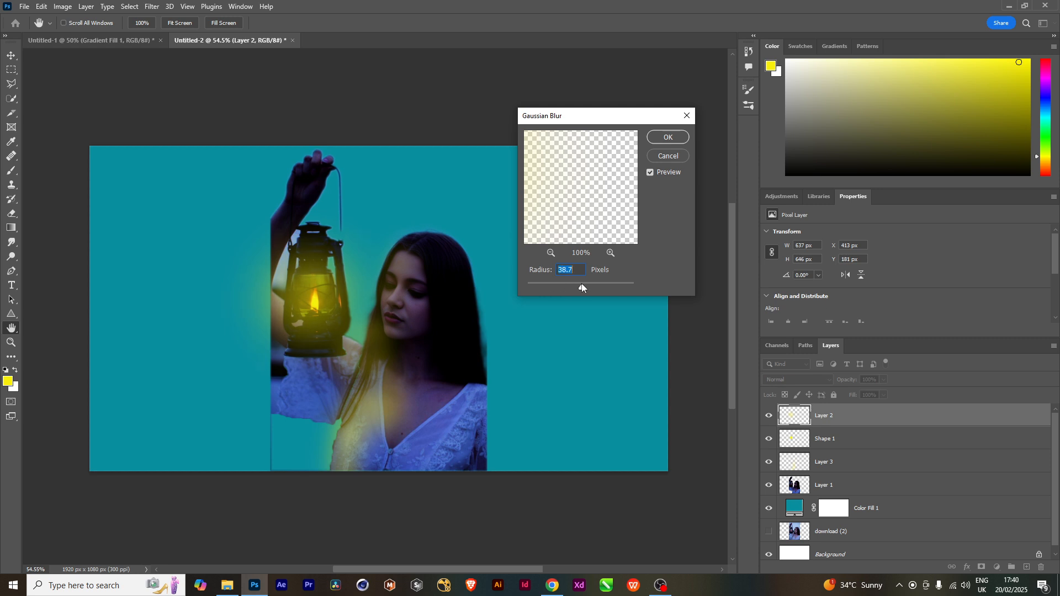
left_click_drag(582, 283, 601, 283)
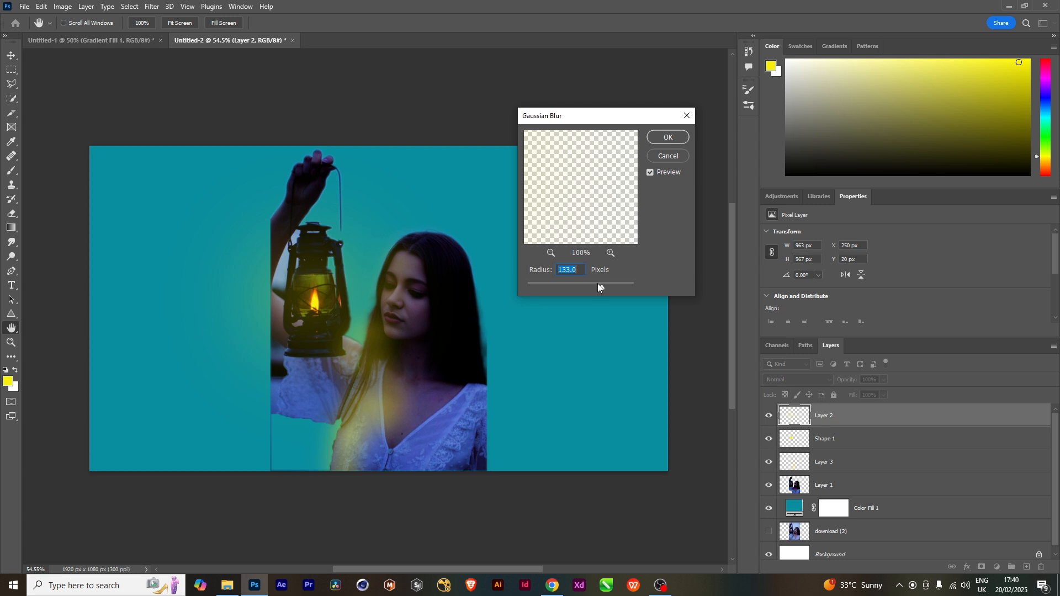
left_click_drag(597, 284, 555, 289)
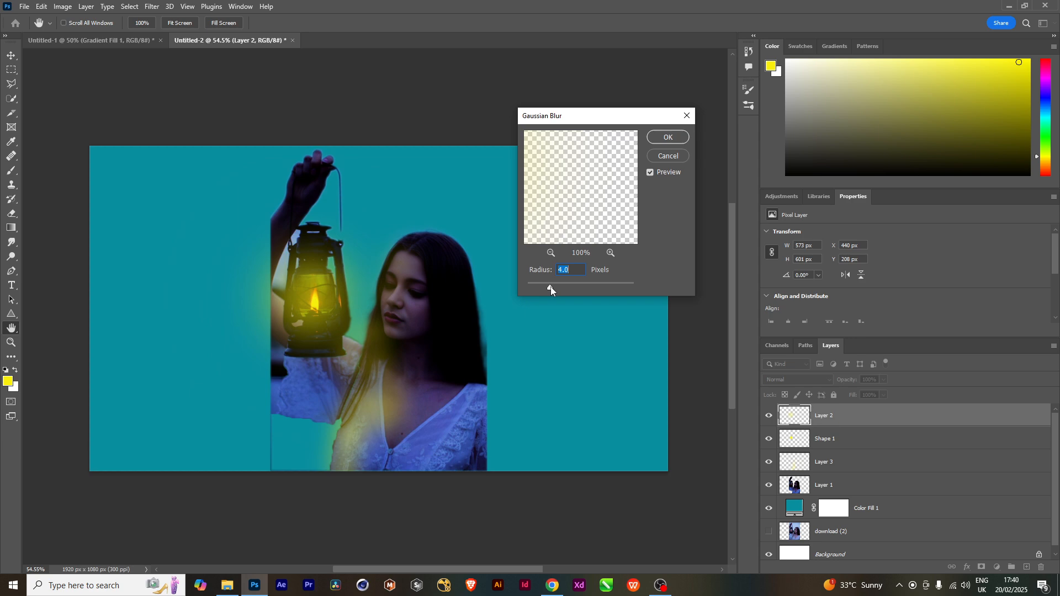
left_click_drag(551, 286, 561, 288)
left_click(667, 138)
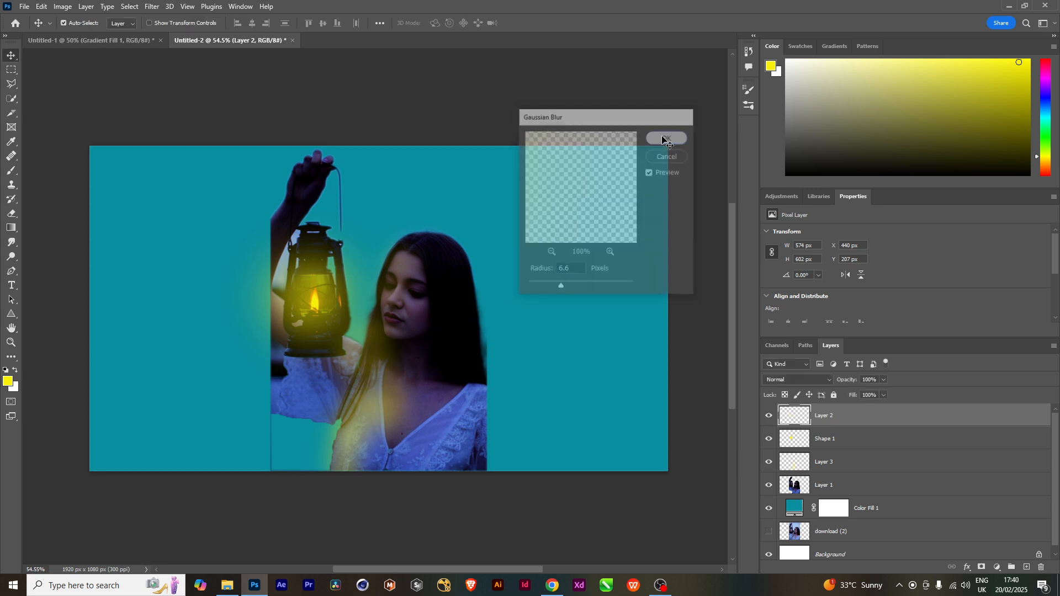
Toggle the visibility of Layer 2 and Layer 3 in turn to compare each glow's contribution.
left_click(769, 416)
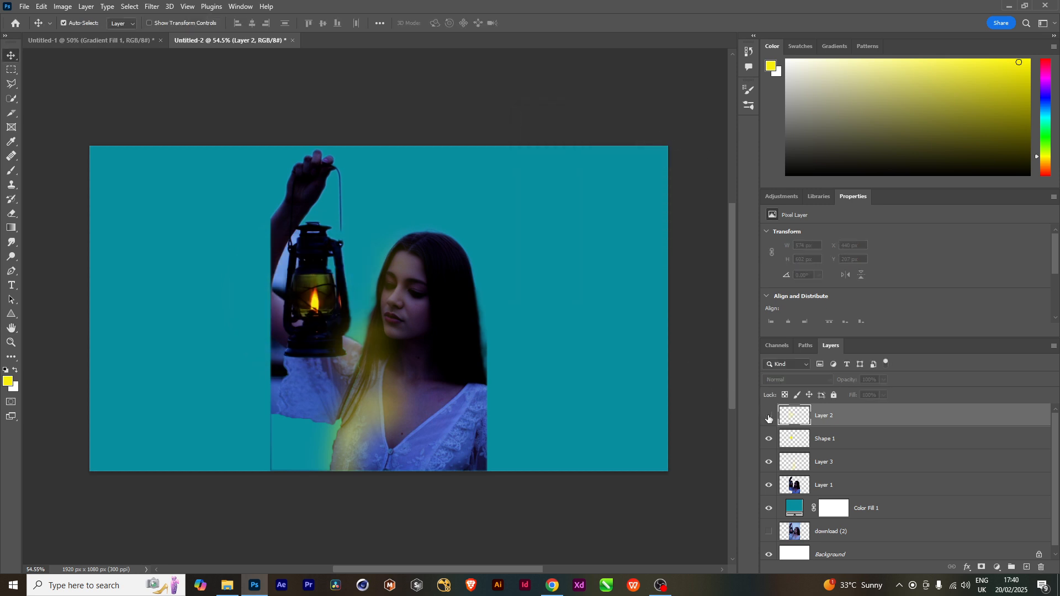
left_click(769, 417)
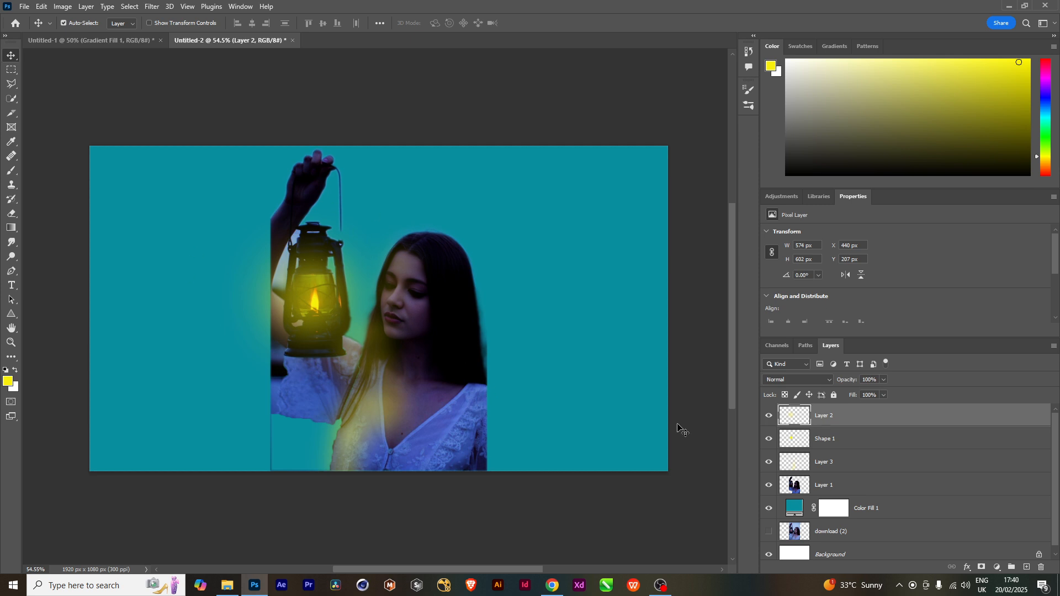
left_click(778, 464)
left_click(769, 463)
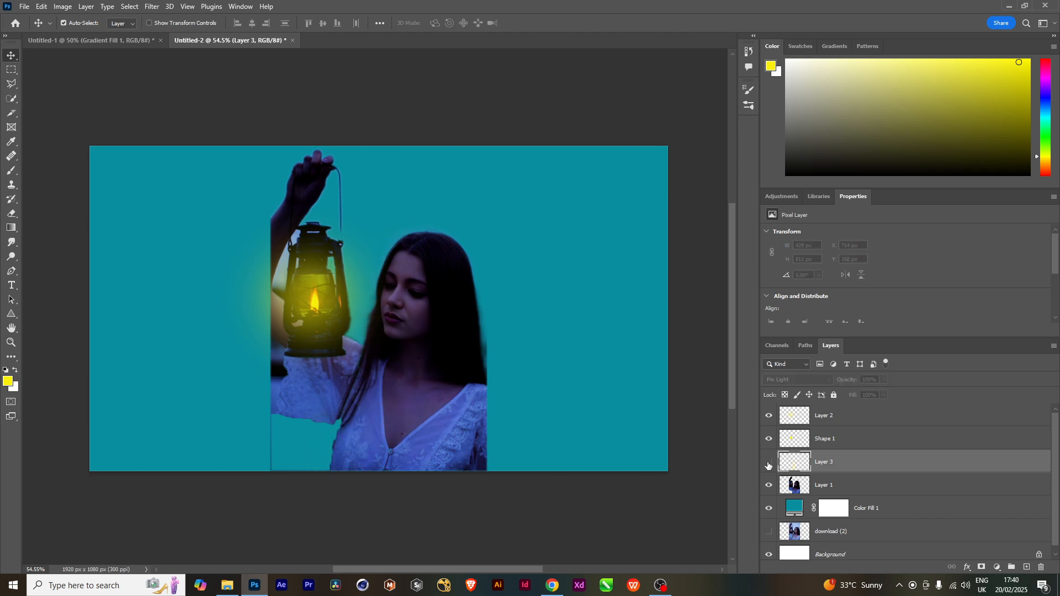
left_click(769, 464)
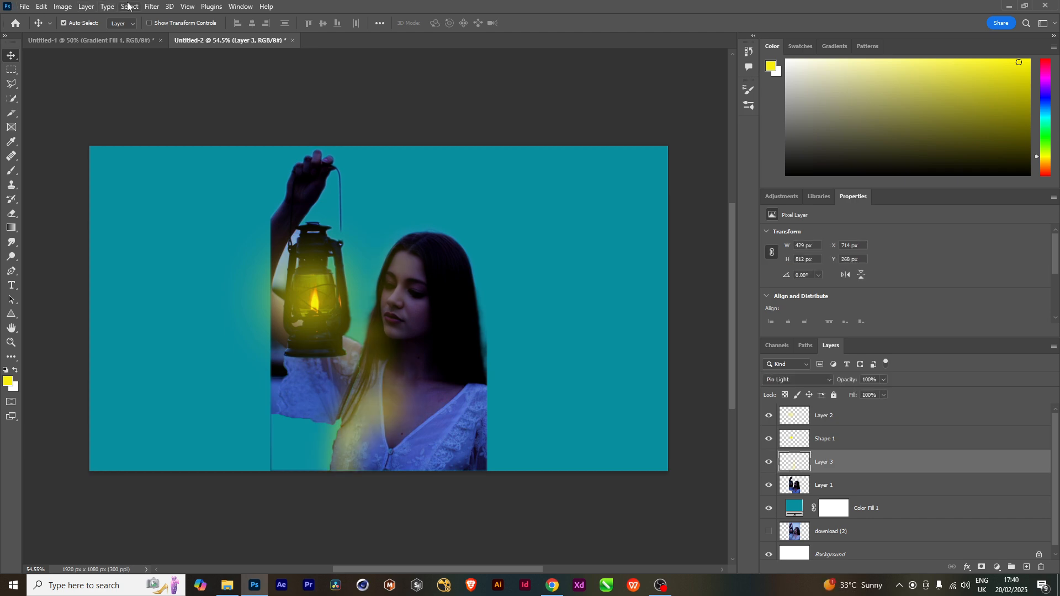
Soften the yellow light on Layer 3 with a small-radius Gaussian Blur.
left_click(152, 6)
mouse_move(191, 149)
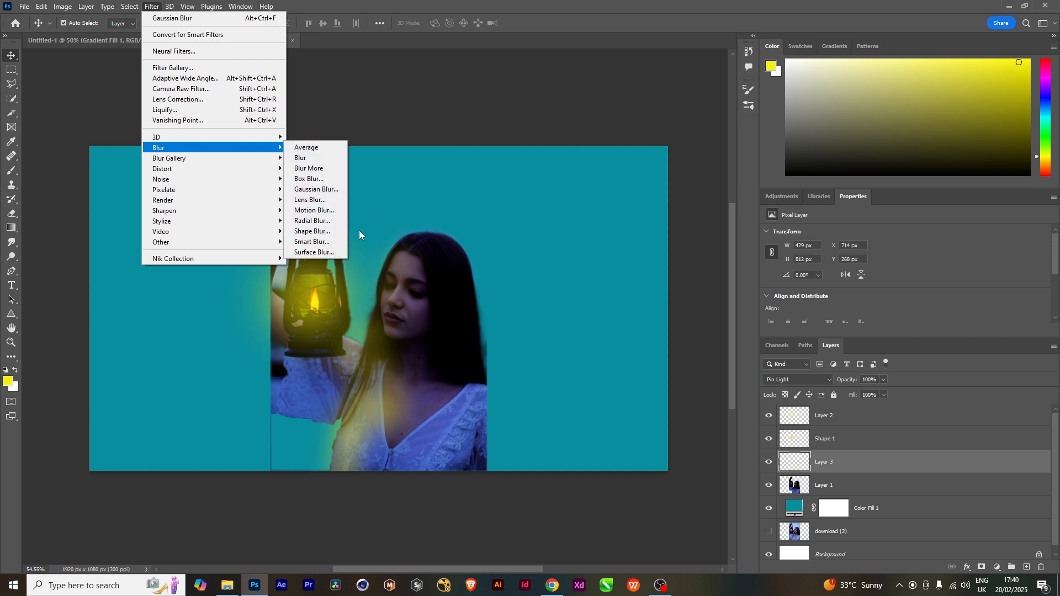
left_click(309, 199)
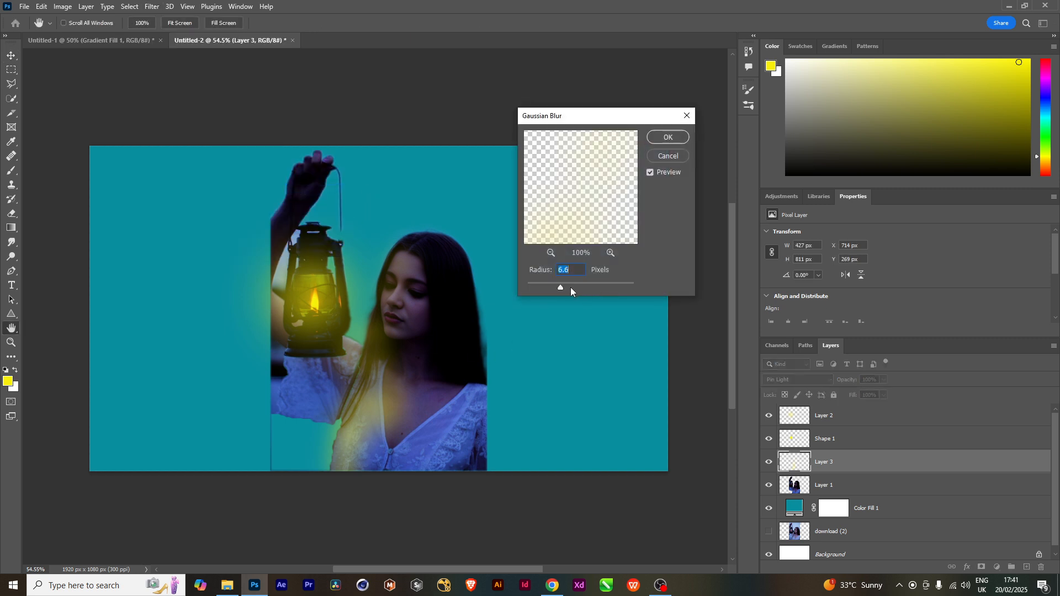
left_click_drag(568, 287, 555, 287)
left_click(666, 137)
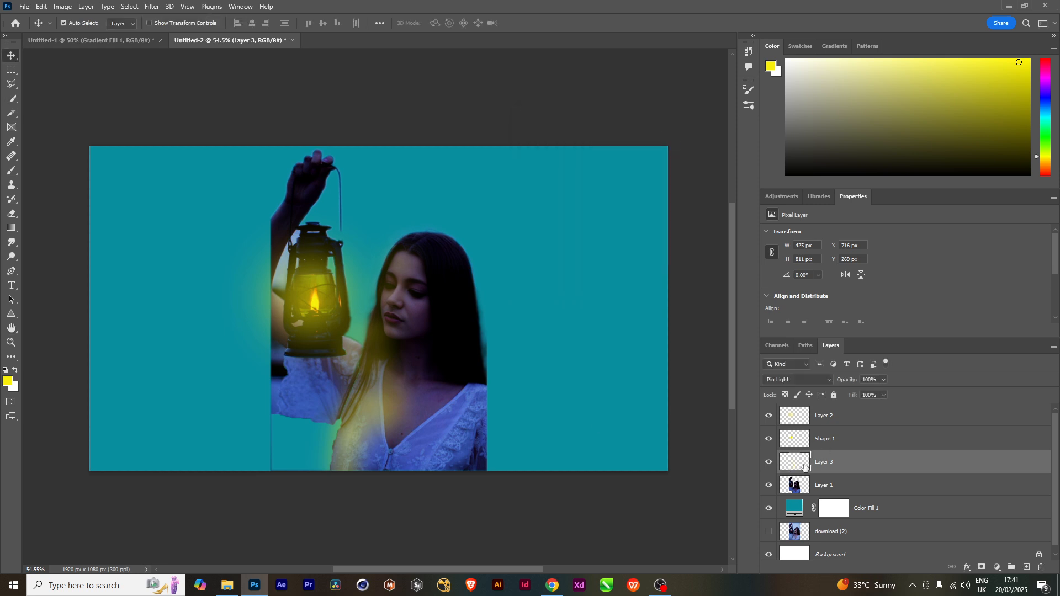
Paint soft yellow light along the lantern-facing side of the woman's face on Layer 3, using a size 90 brush at 16% opacity.
key("b")
scroll(361, 294, "up", 2)
scroll(509, 390, "up", 3)
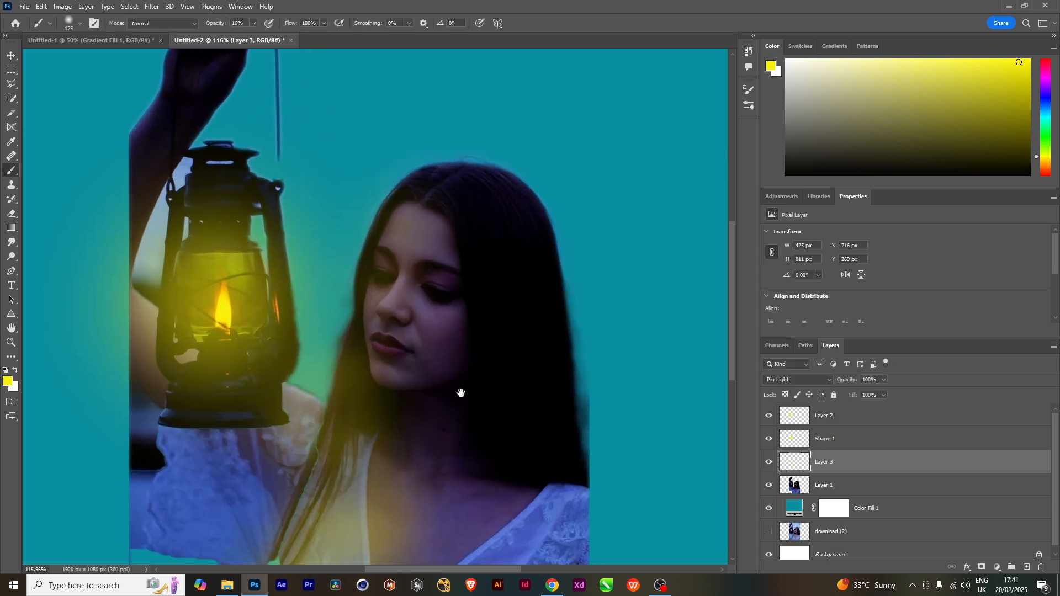
key("bracketleft")
key("bracketleft")
key("bracketleft")
key("bracketleft")
mouse_move(380, 275)
left_mouse_down()
mouse_move(405, 209)
mouse_move(370, 363)
mouse_move(373, 299)
mouse_move(359, 369)
left_mouse_up()
scroll(393, 467, "down", 3)
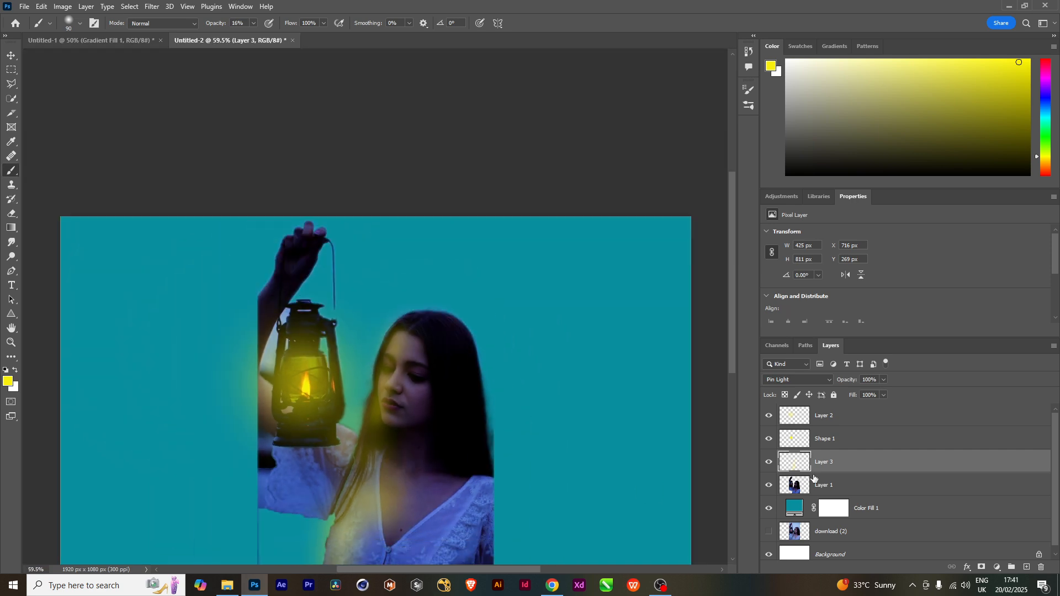
Undo the last brush strokes on Layer 3.
key("ctrl+z")
key("ctrl+z")
key("ctrl+z")
key("ctrl+z")
key("ctrl+z")
key("ctrl+z")
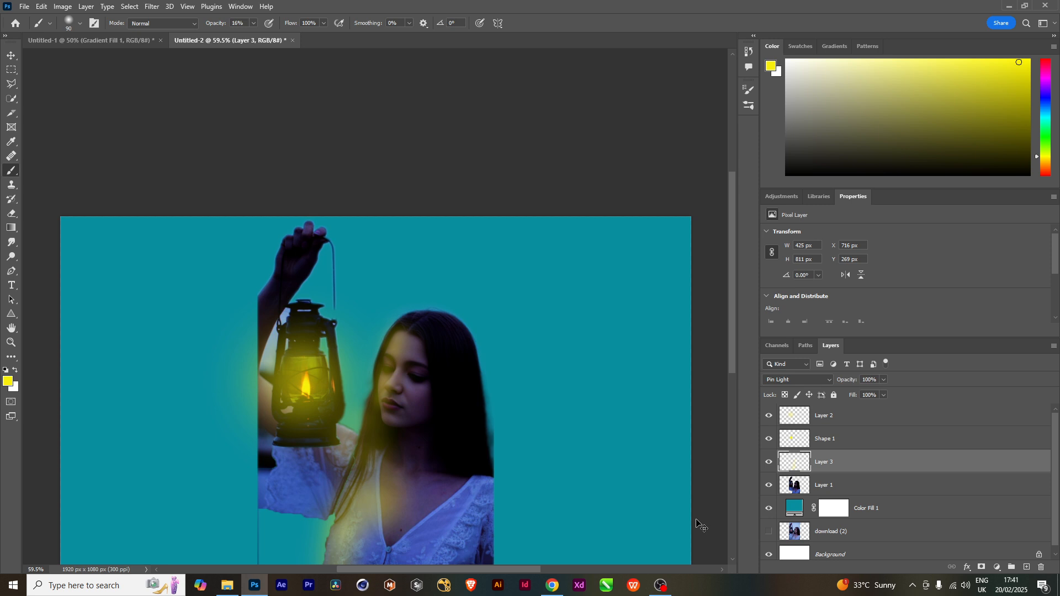
key("ctrl+z")
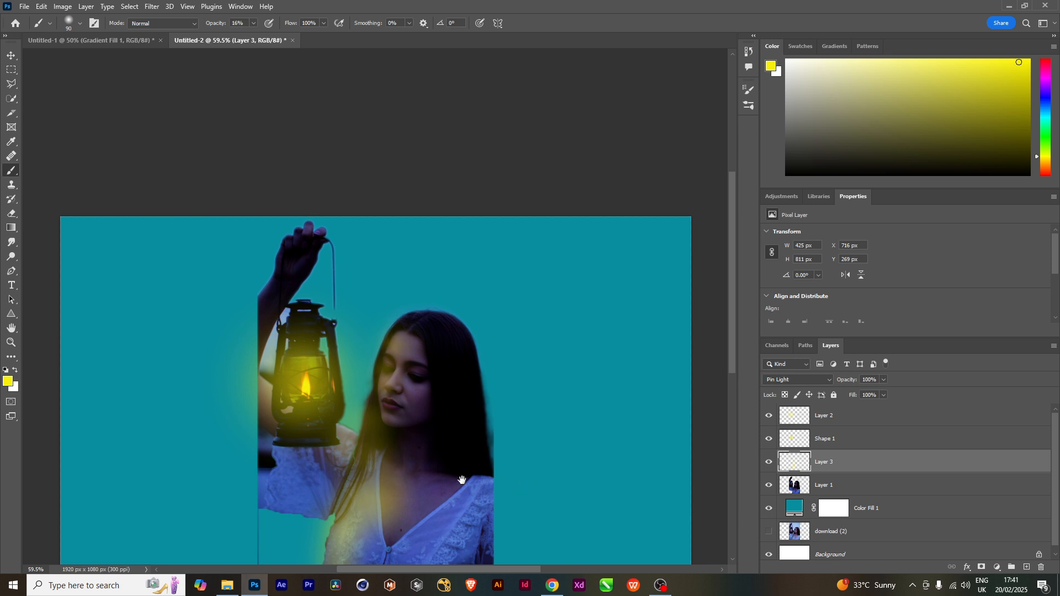
left_click_drag(462, 479, 493, 410)
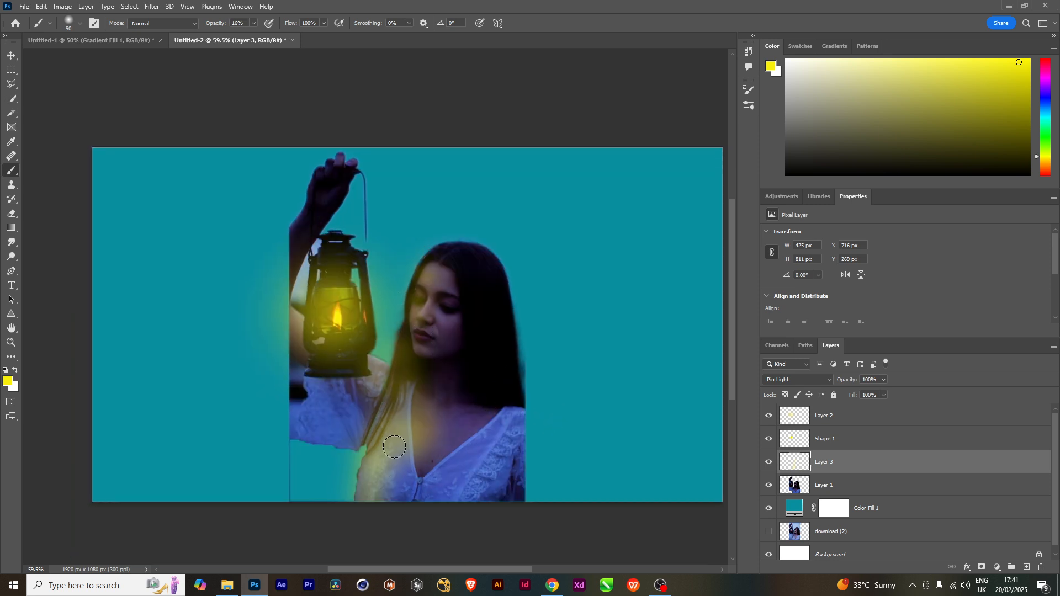
scroll(421, 332, "up", 4)
scroll(421, 332, "down", 5)
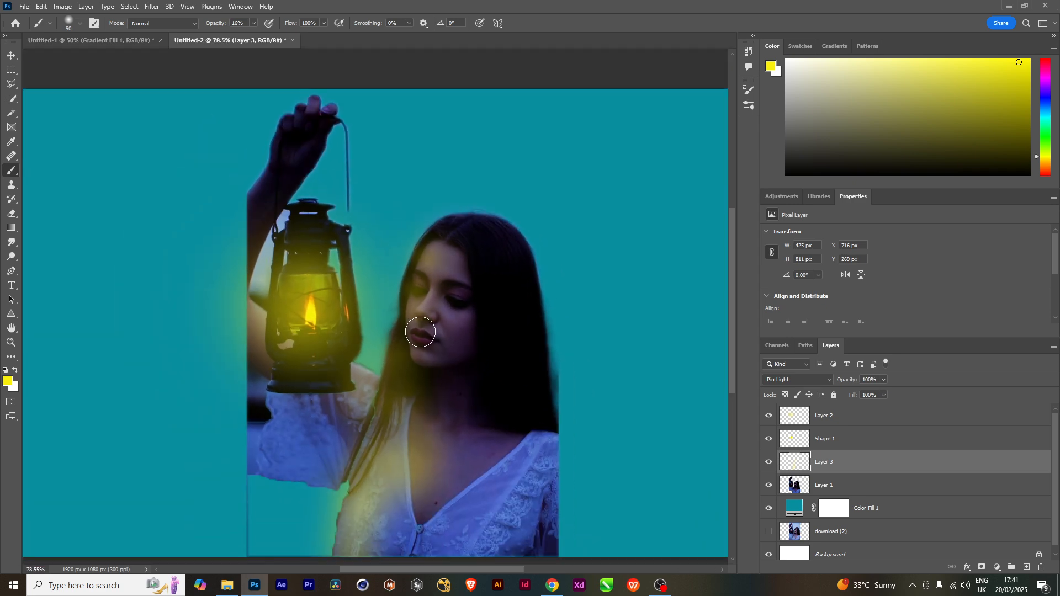
left_click_drag(437, 449, 425, 391)
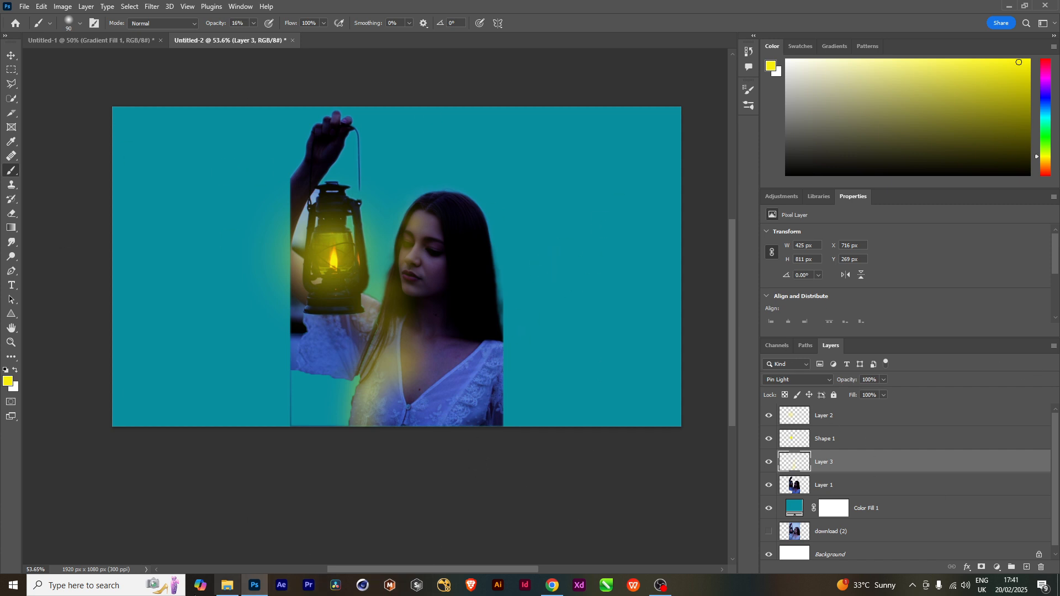
mouse_move(229, 591)
left_click(227, 562)
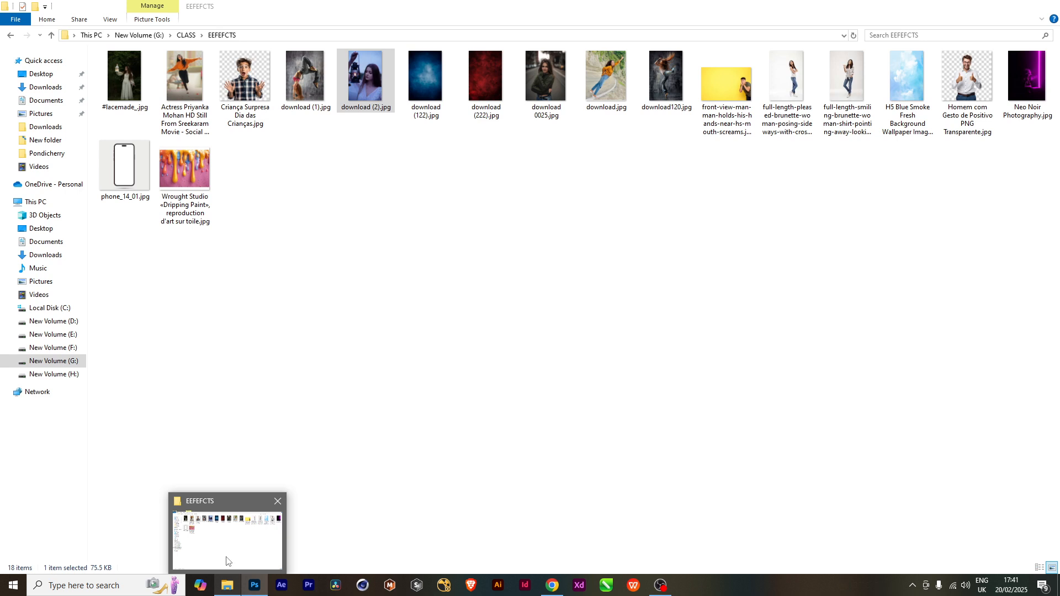
left_click(226, 562)
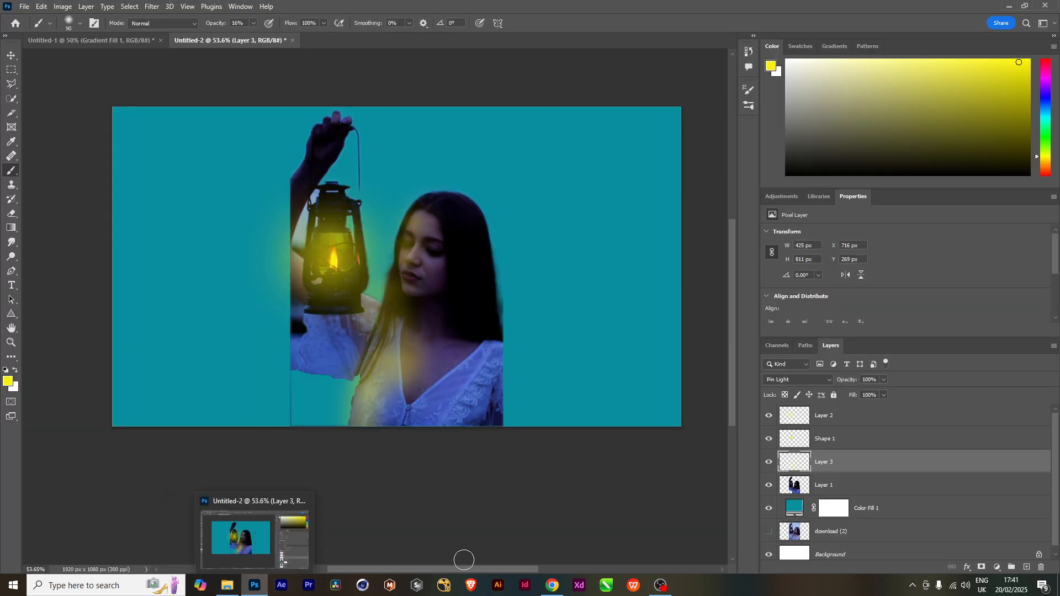
key("ctrl+b")
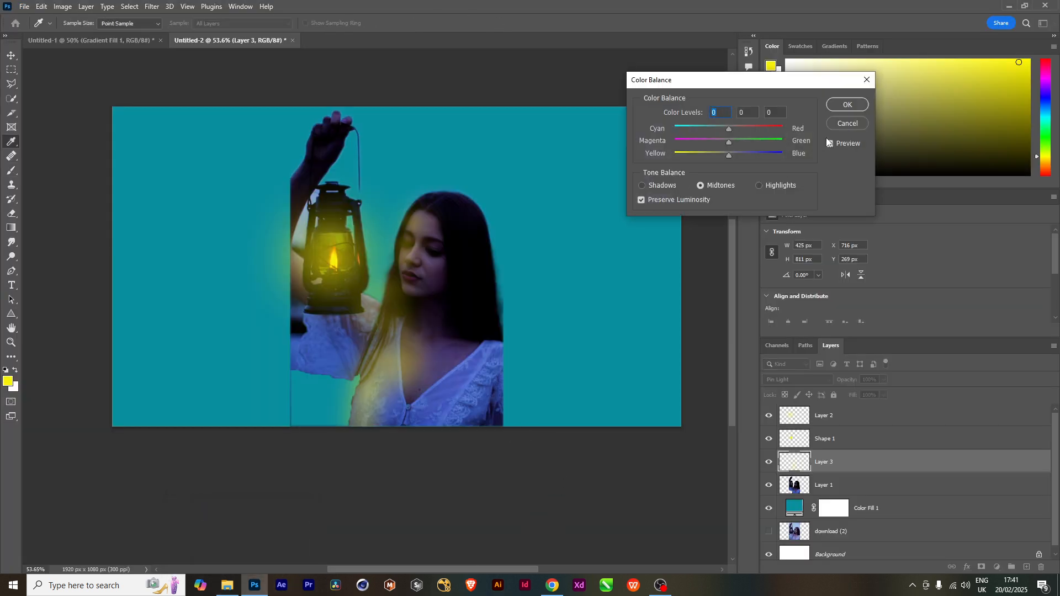
left_click(865, 82)
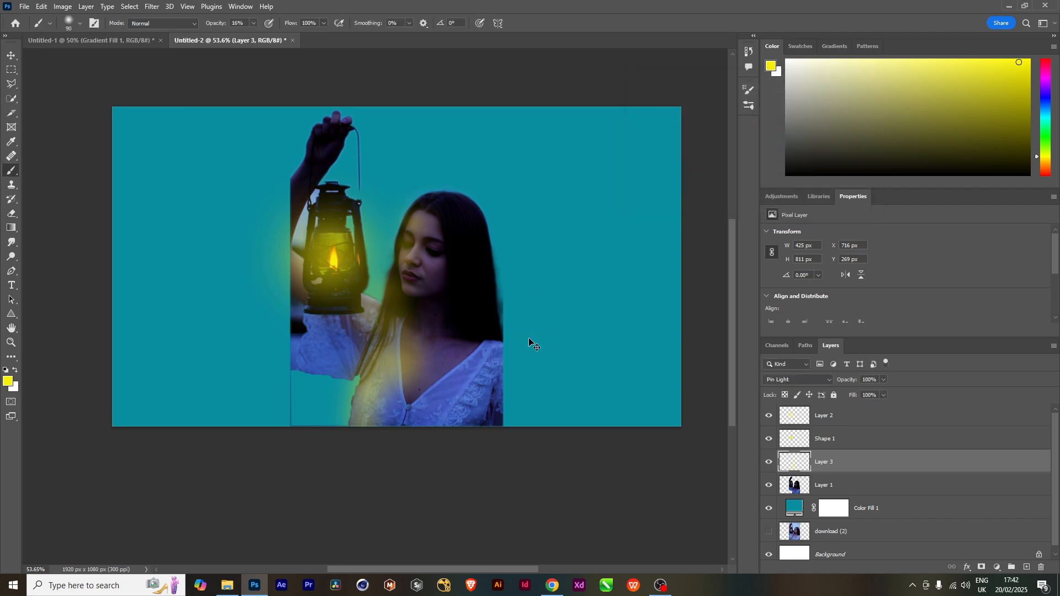
Create a new 1920 x 1080 px document and place the image #lacemade_.jpg in its centre.
key("ctrl+n")
left_click(725, 544)
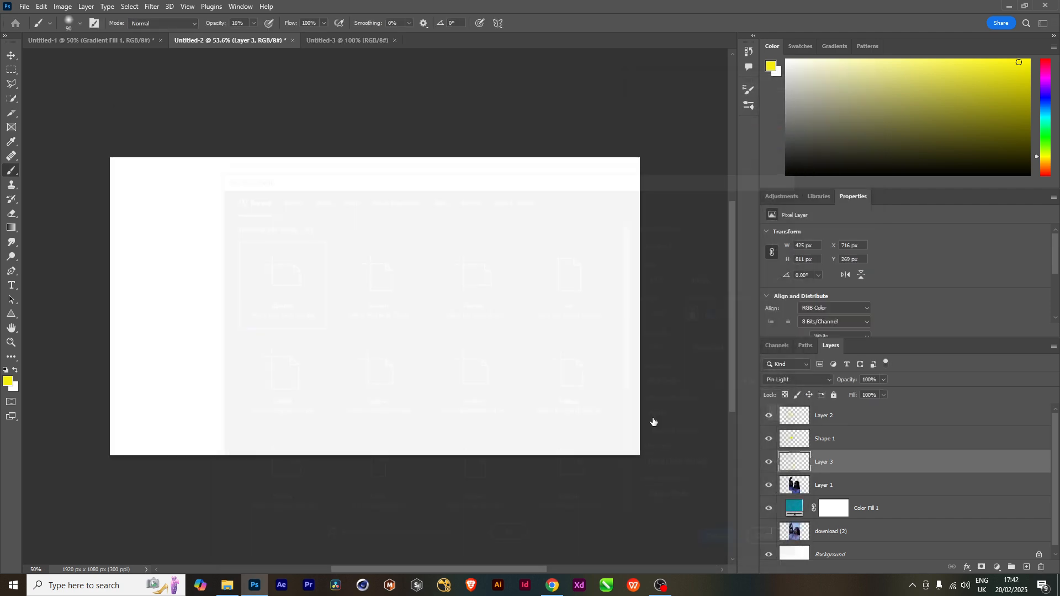
left_click(228, 586)
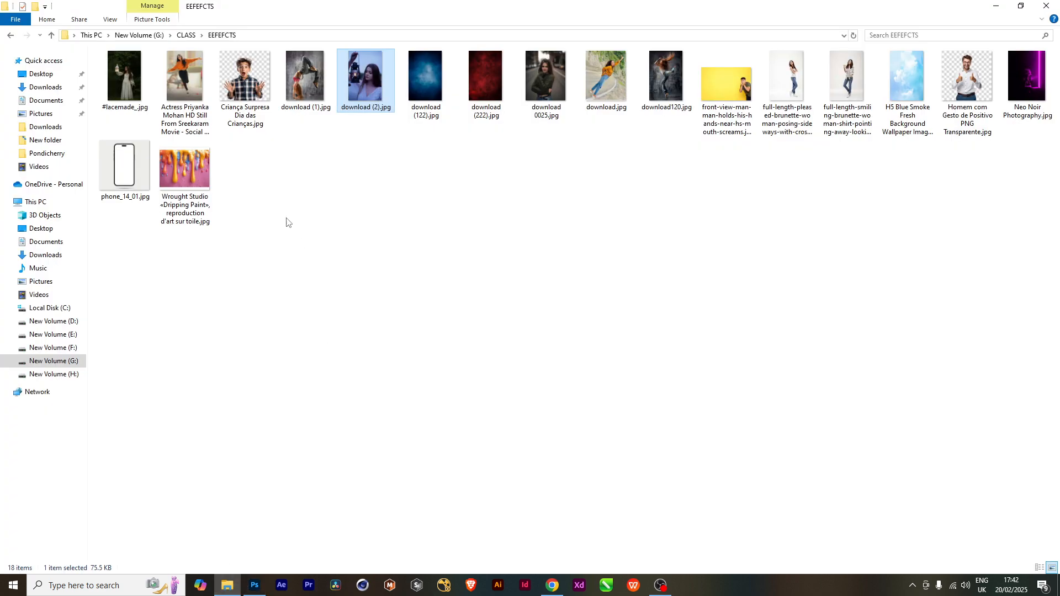
left_click(121, 81)
left_click_drag(121, 81, 379, 408)
key("Return")
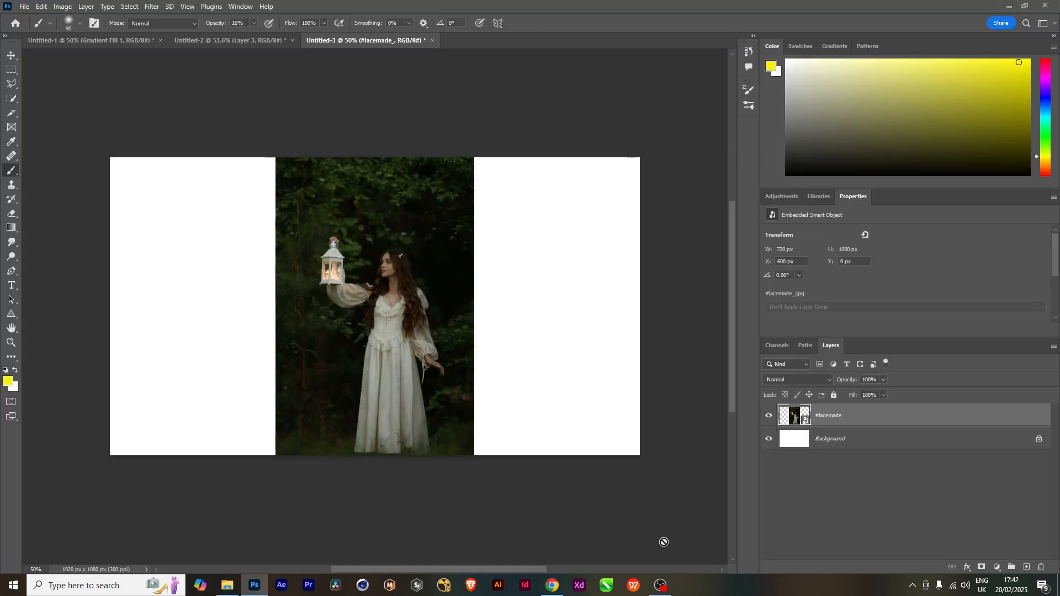
Rasterize the placed #lacemade_ layer.
right_click(846, 416)
left_click(881, 300)
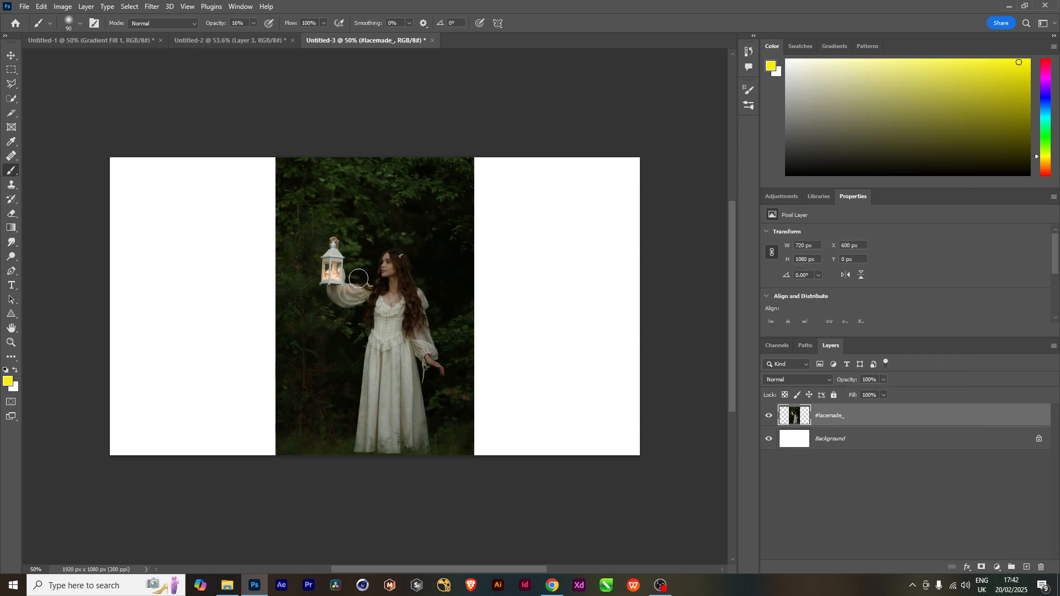
scroll(382, 284, "up", 1)
scroll(382, 284, "up", 3)
scroll(374, 284, "down", 3)
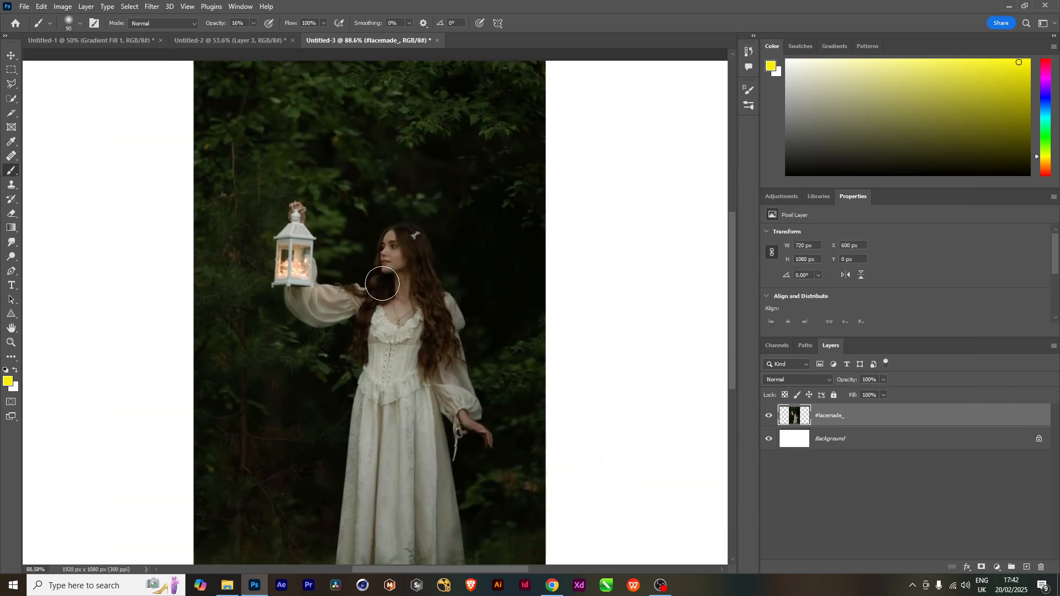
mouse_move(393, 355)
left_mouse_down()
mouse_move(387, 311)
mouse_move(408, 362)
mouse_move(397, 365)
left_mouse_up()
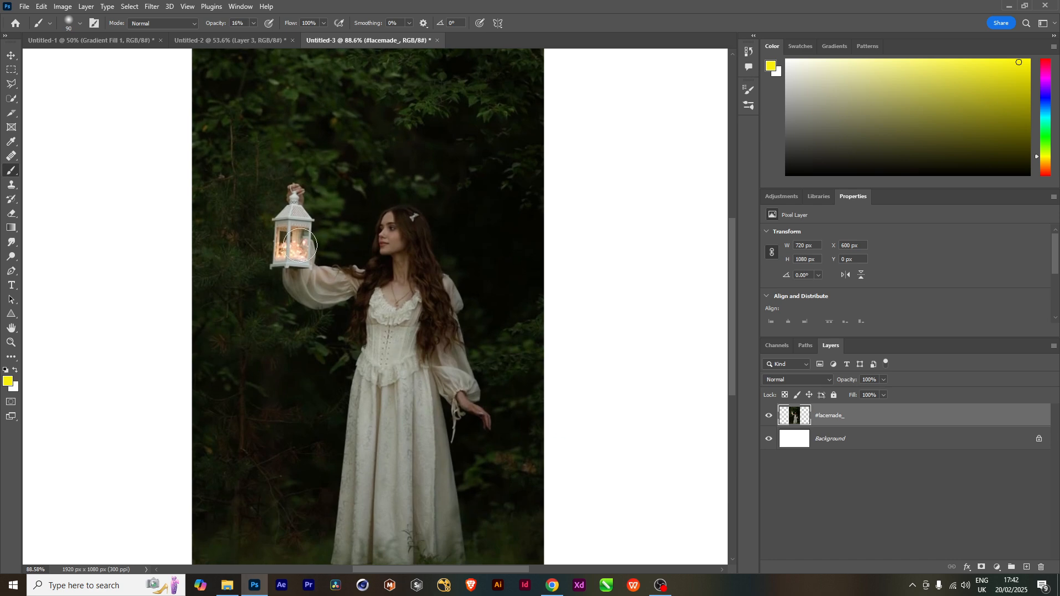
scroll(304, 242, "up", 3)
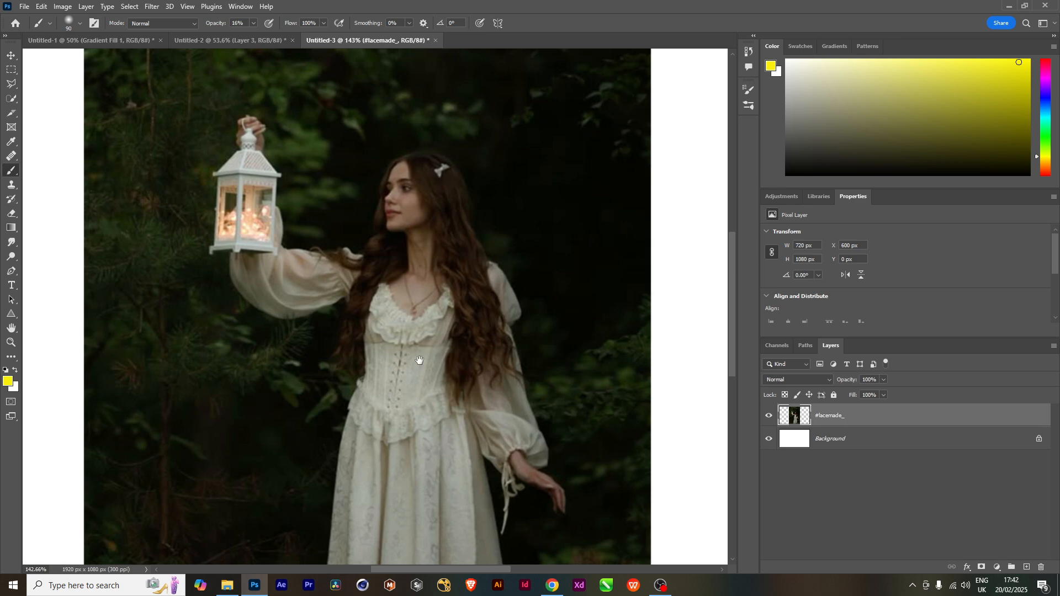
mouse_move(367, 296)
left_mouse_down()
mouse_move(410, 425)
mouse_move(446, 402)
mouse_move(418, 273)
mouse_move(376, 245)
mouse_move(401, 247)
left_mouse_up()
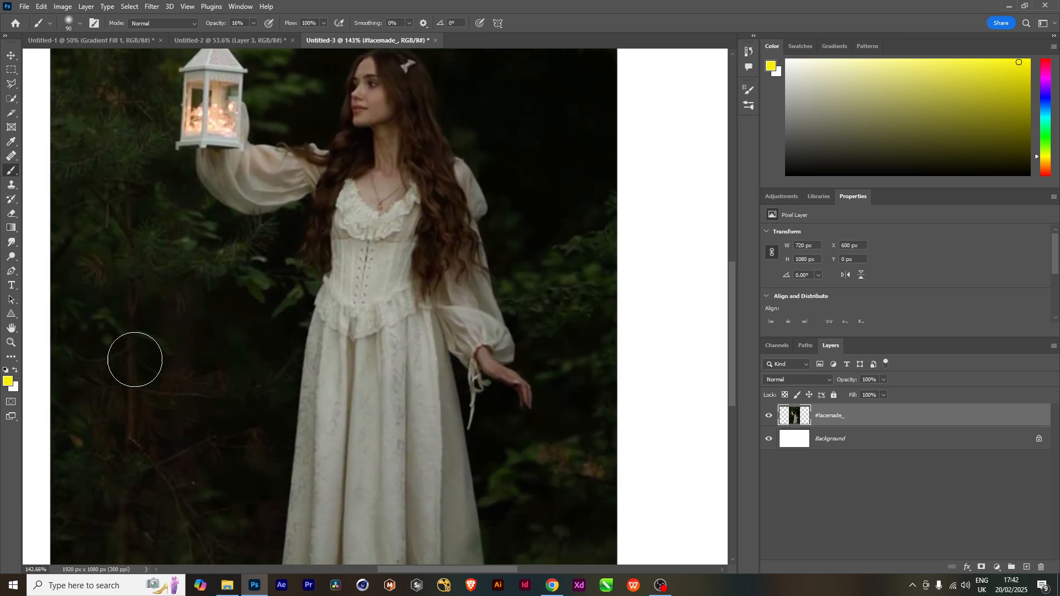
Draw an ellipse about 142 x 60 px around the woman's lowered hand.
left_click(11, 315)
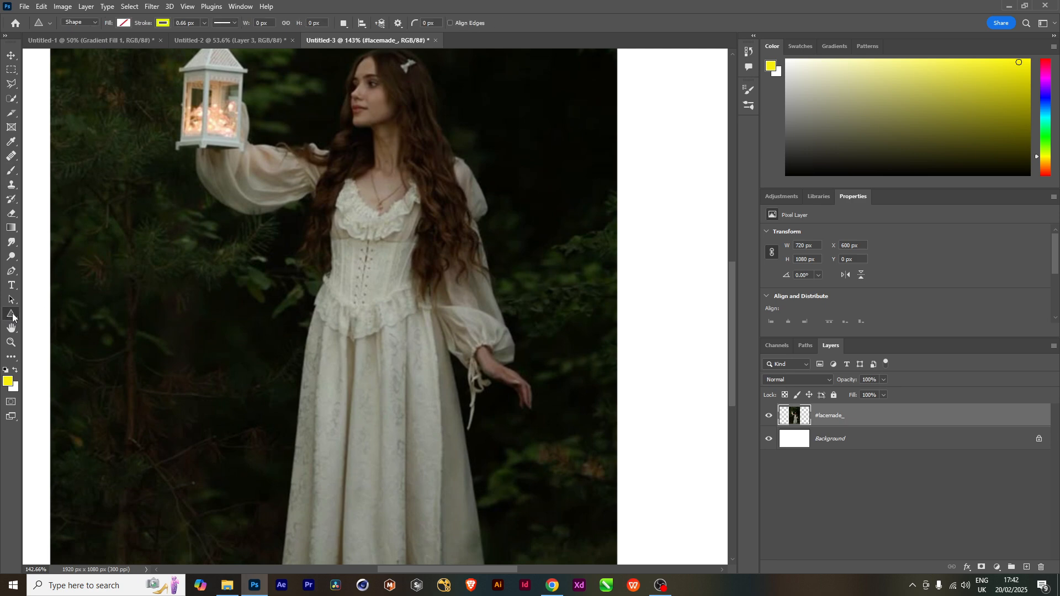
right_click(13, 316)
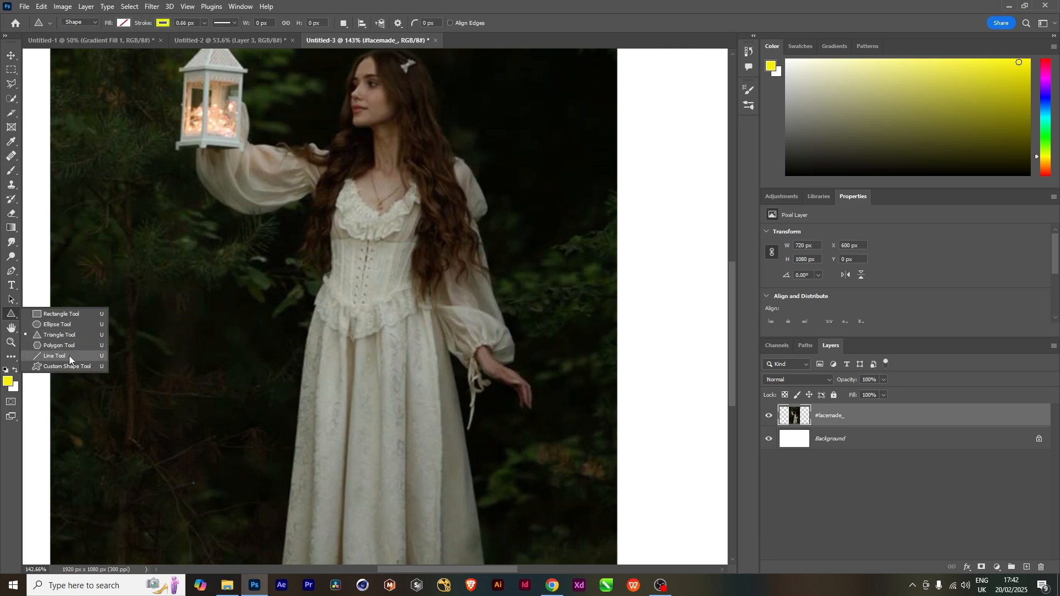
left_click(67, 325)
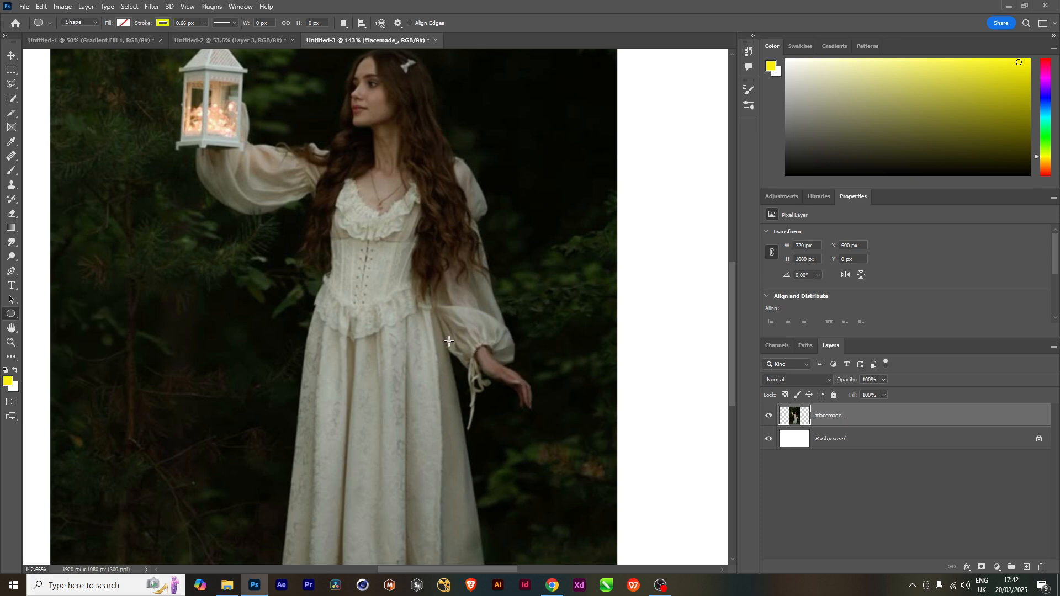
left_click_drag(449, 334, 562, 381)
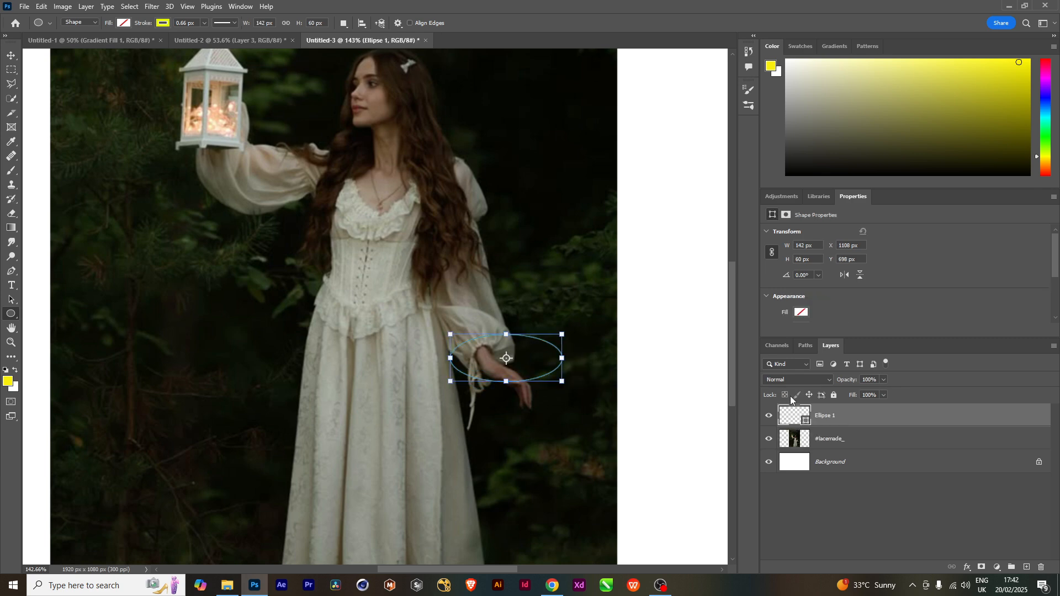
Give the ellipse a solid yellow stroke from the RGB swatches.
left_click(162, 23)
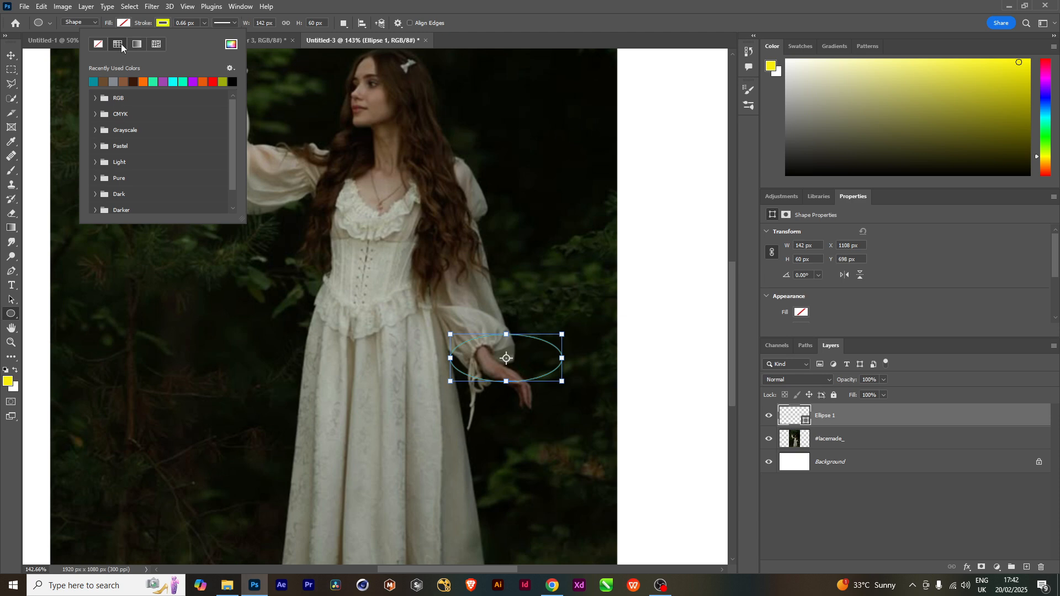
left_click(94, 98)
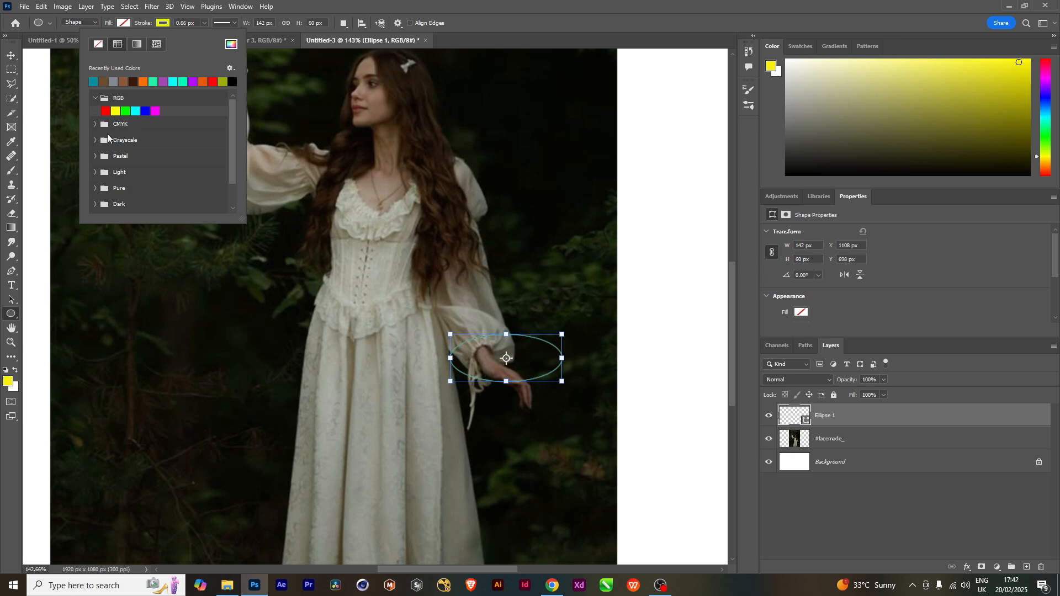
left_click(95, 98)
left_click(95, 97)
left_click(136, 44)
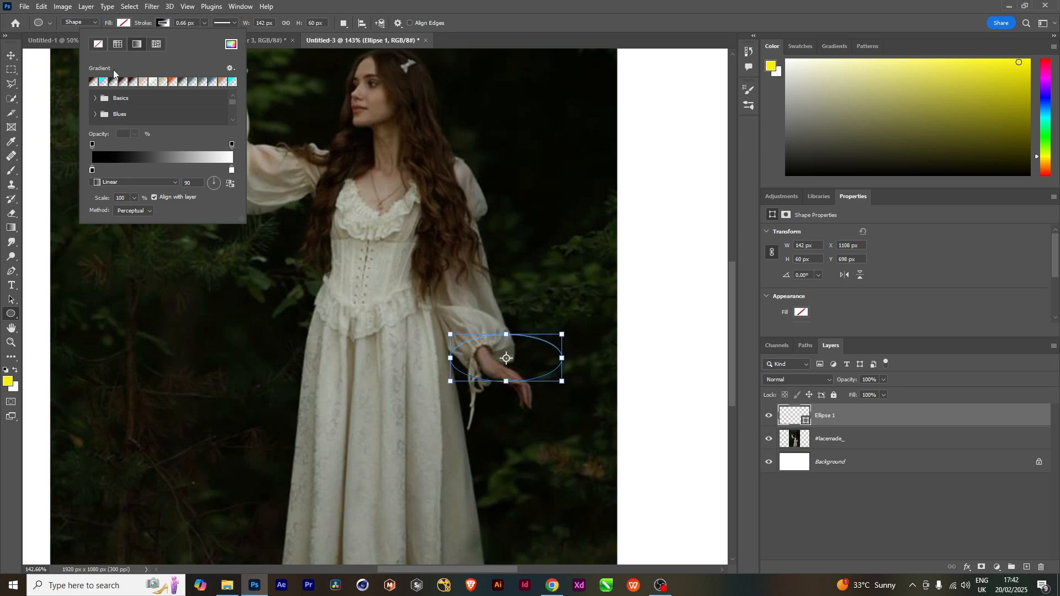
left_click(97, 46)
left_click(117, 46)
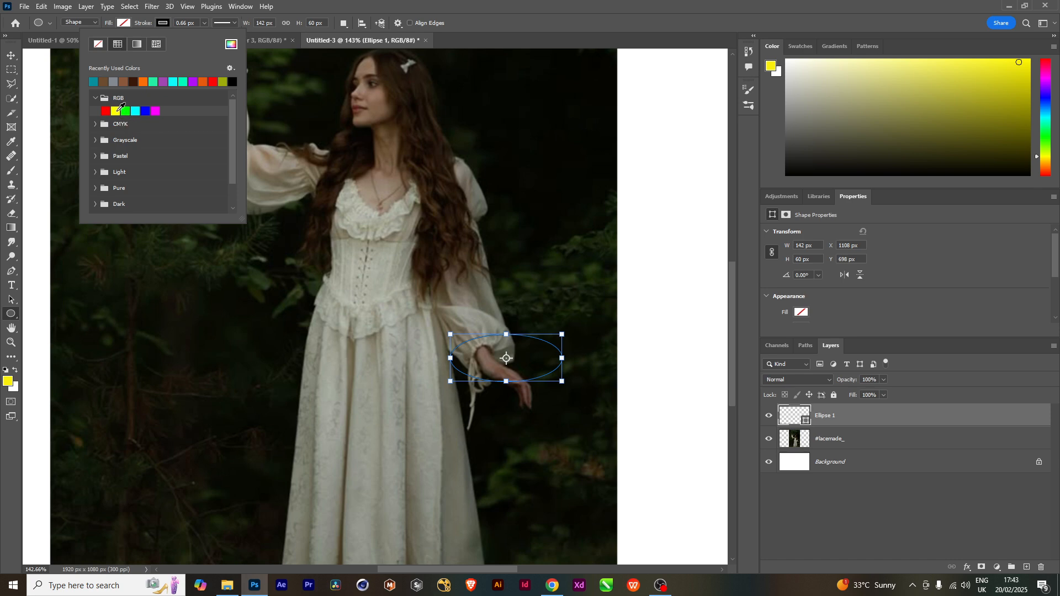
left_click(116, 110)
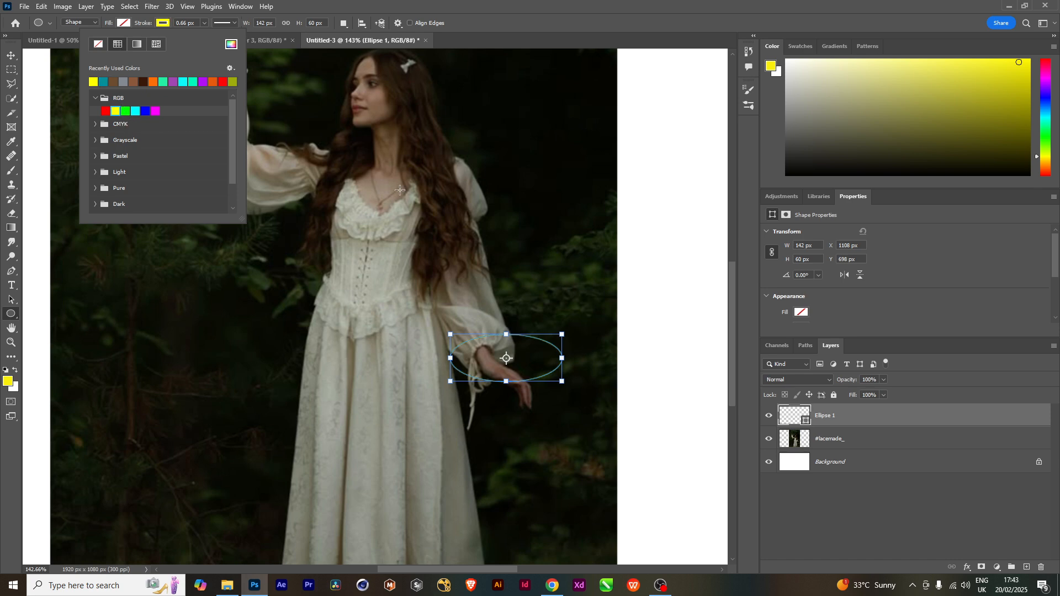
Thicken the ellipse's stroke to about 7.41 px and shift the ring slightly down over the wrist.
left_click(234, 23)
left_click(205, 24)
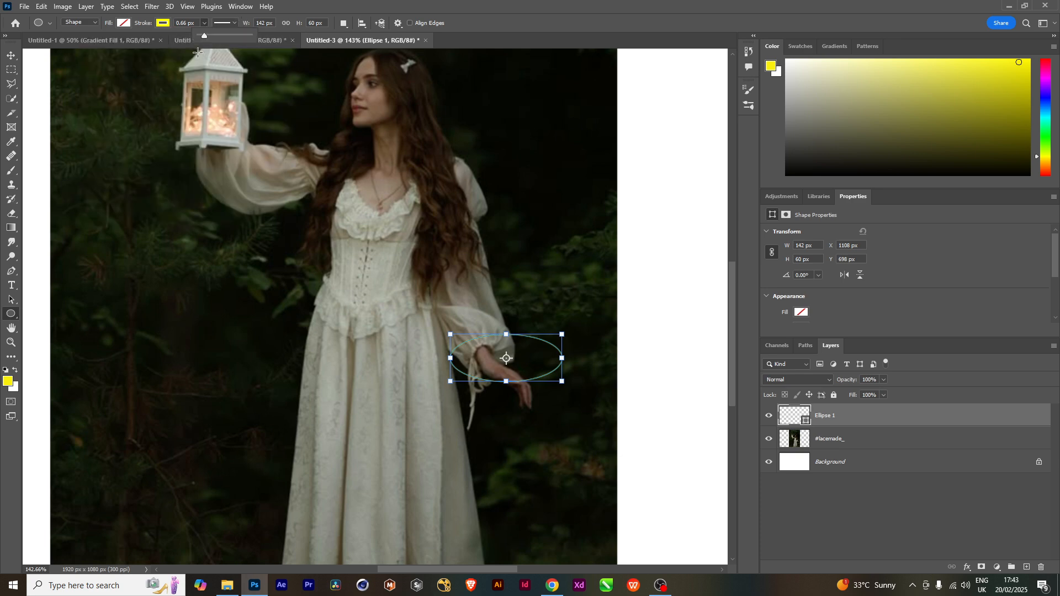
left_click_drag(207, 35, 209, 37)
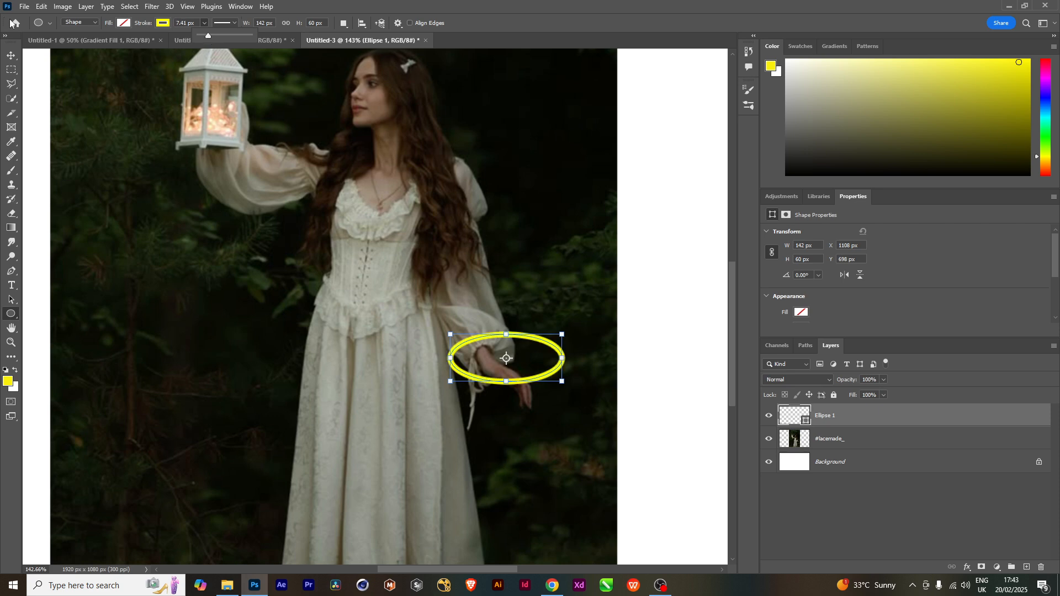
left_click(11, 56)
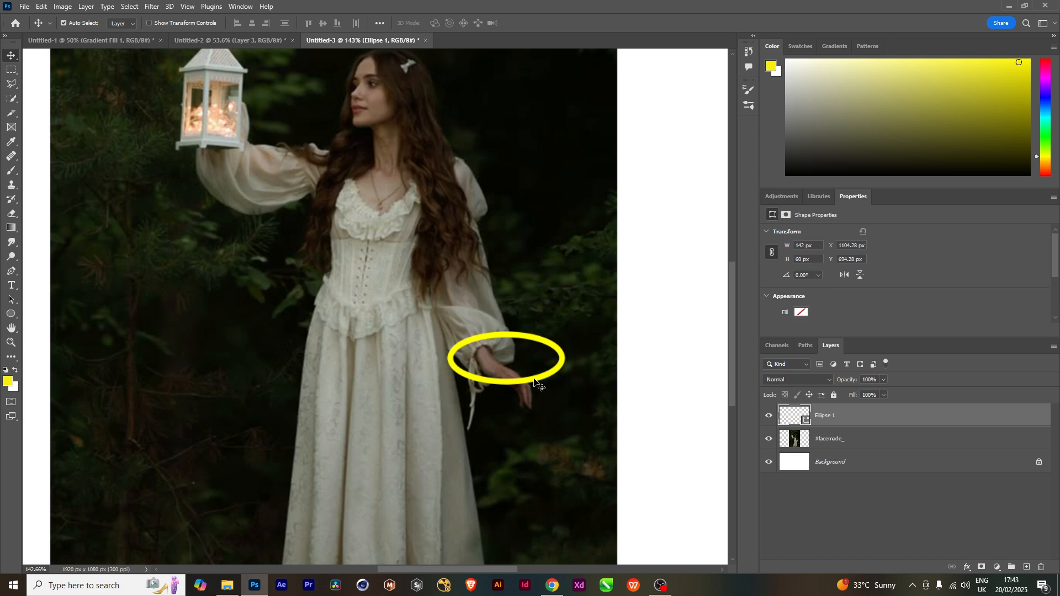
left_click_drag(522, 381, 519, 392)
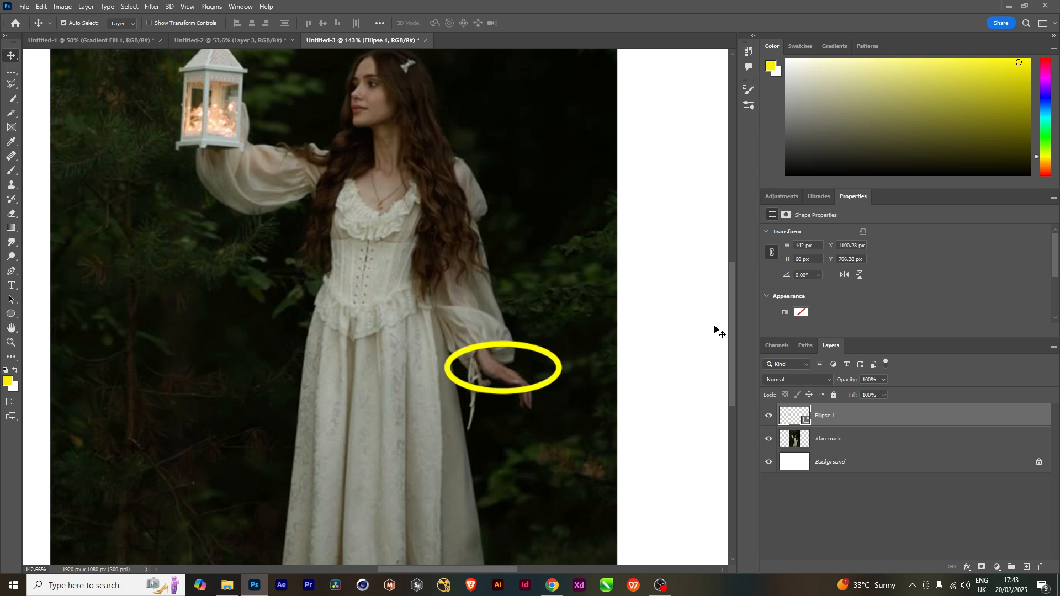
Add a drop shadow to the Ellipse 1 layer, with Outer Glow switched off.
double_click(946, 428)
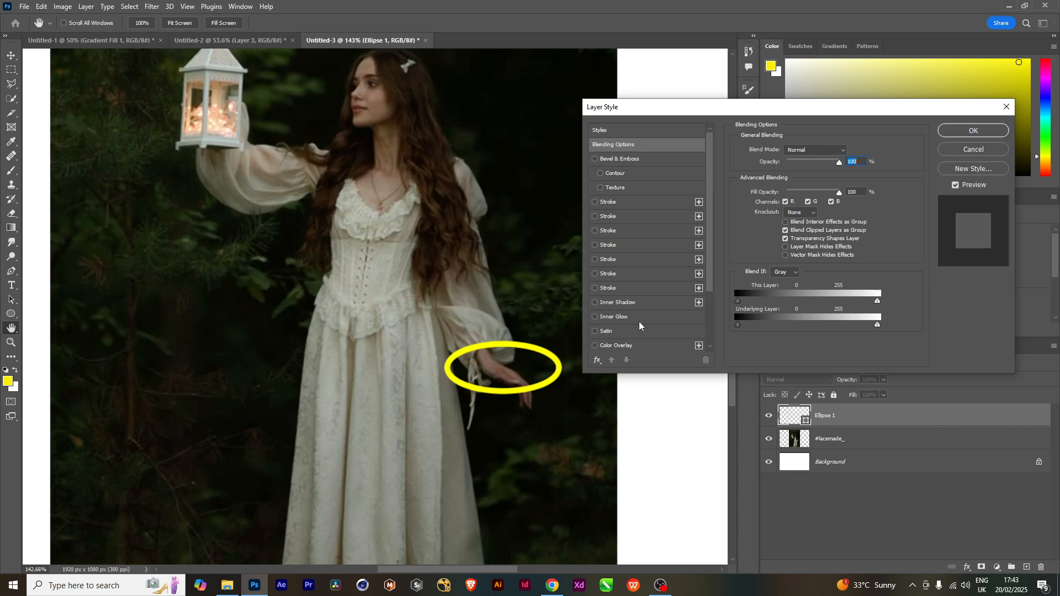
scroll(639, 323, "down", 3)
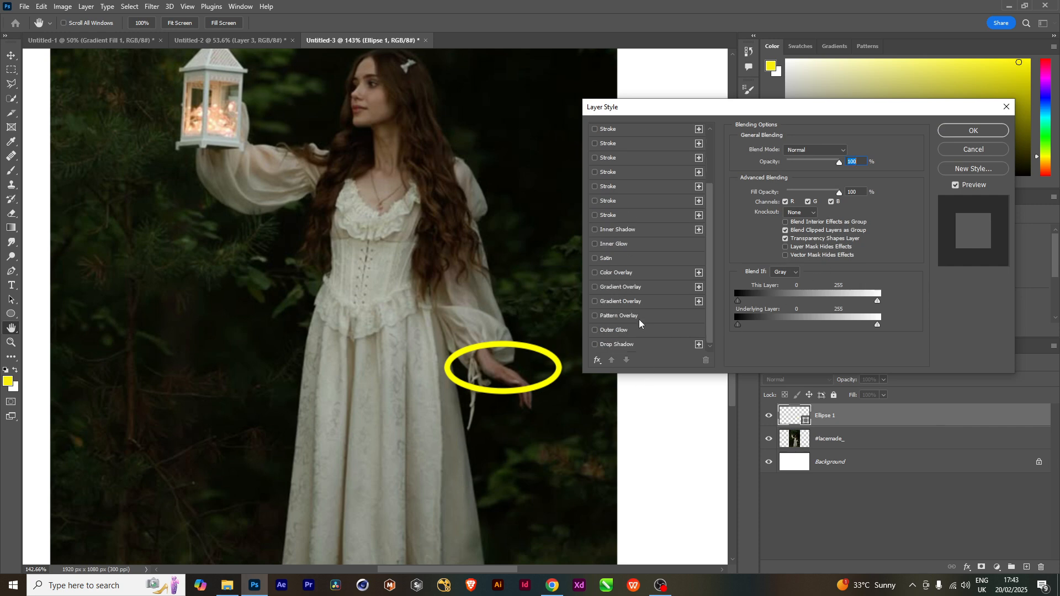
left_click(622, 331)
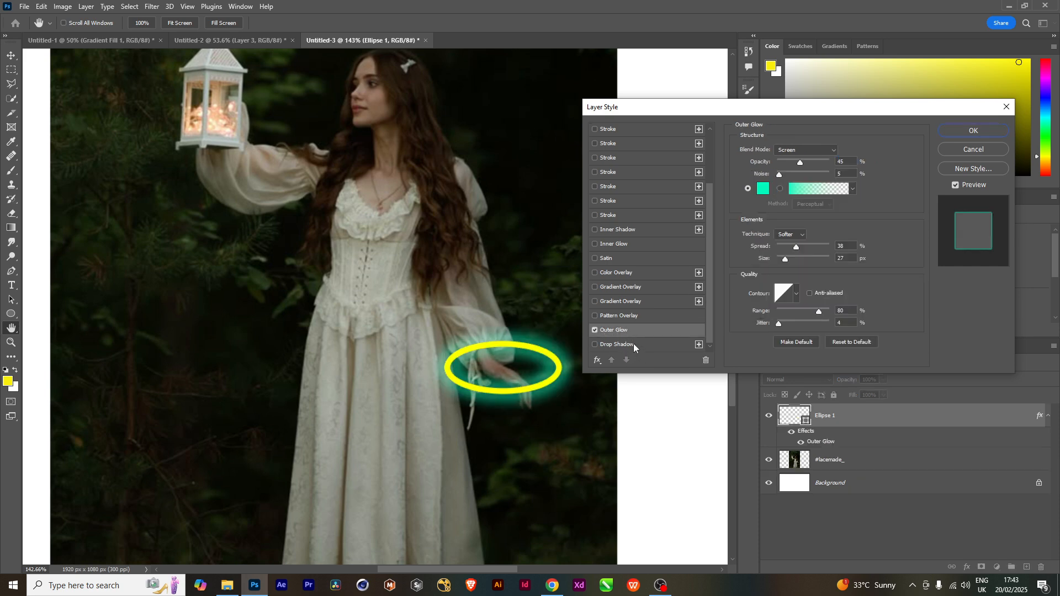
left_click(629, 345)
left_click(595, 330)
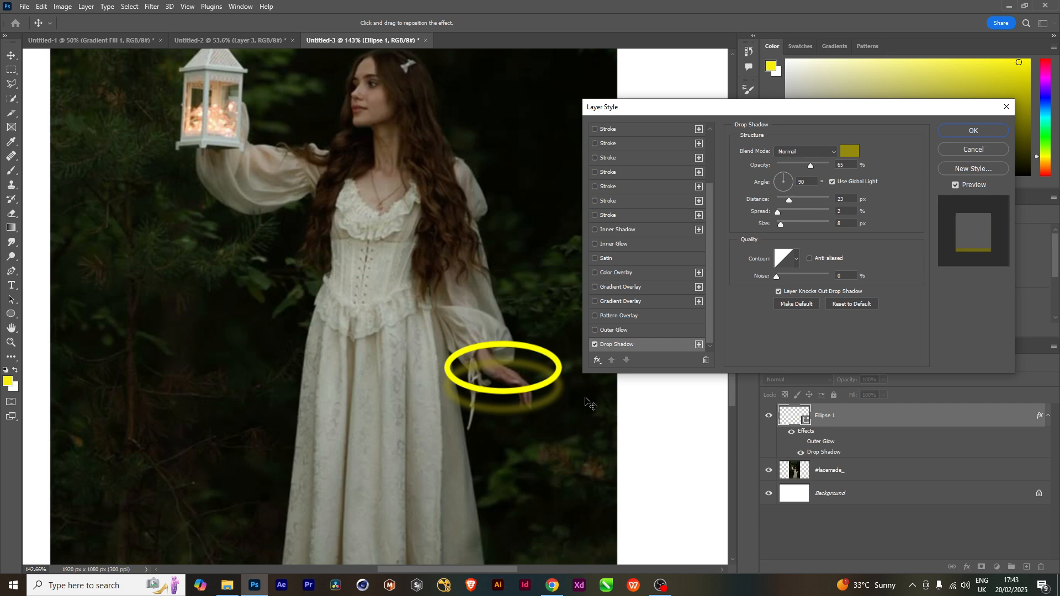
Set the drop shadow to light blue with 83% opacity, 2 px distance, 20% spread and 16 px size.
left_click(850, 151)
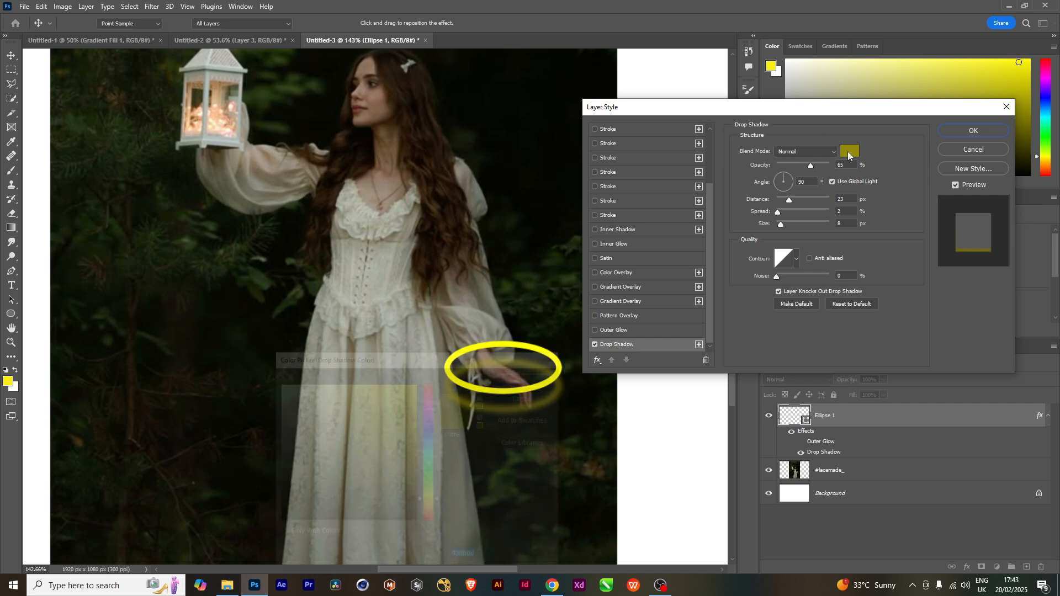
left_click(400, 401)
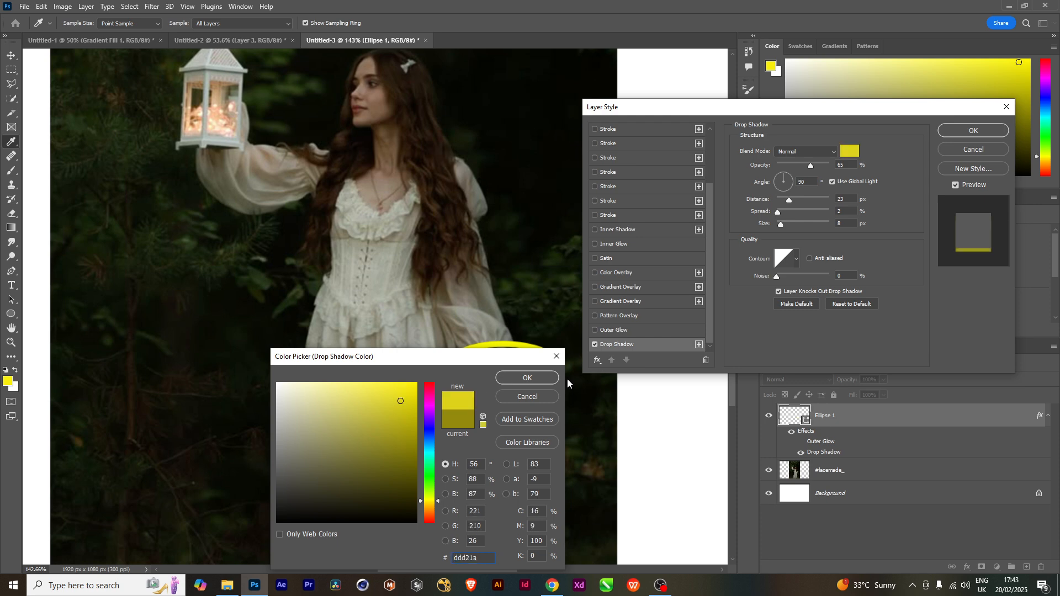
mouse_move(429, 479)
left_mouse_down()
mouse_move(416, 386)
mouse_move(393, 392)
left_mouse_up()
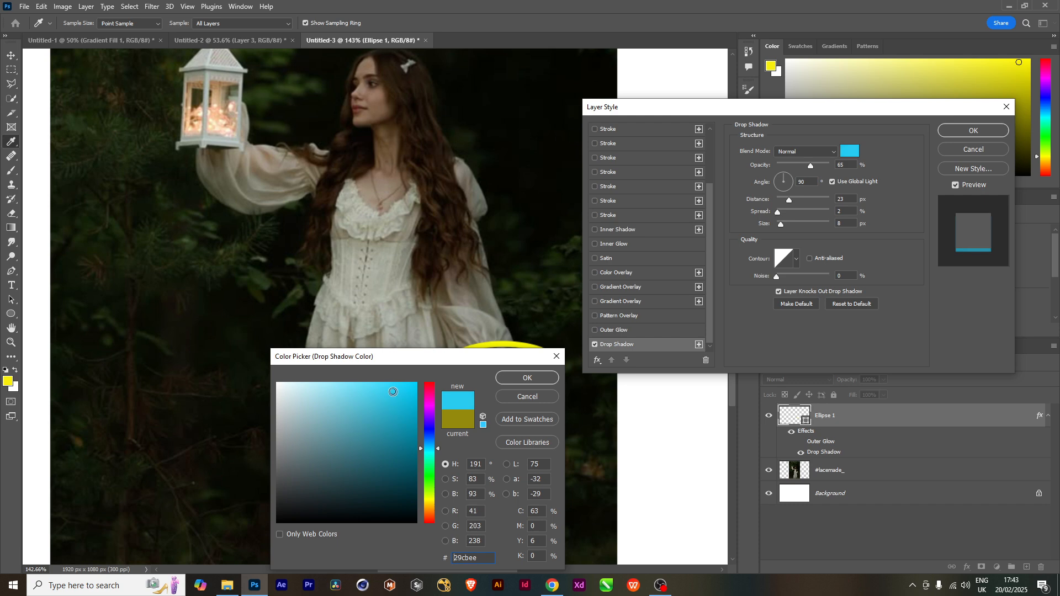
left_click(527, 379)
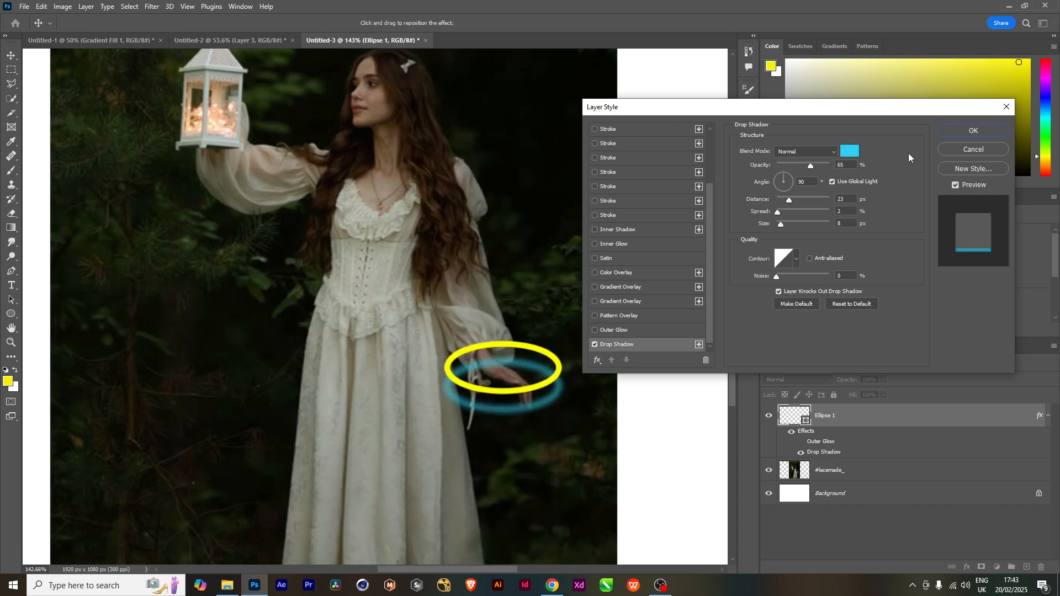
left_click_drag(811, 165, 820, 165)
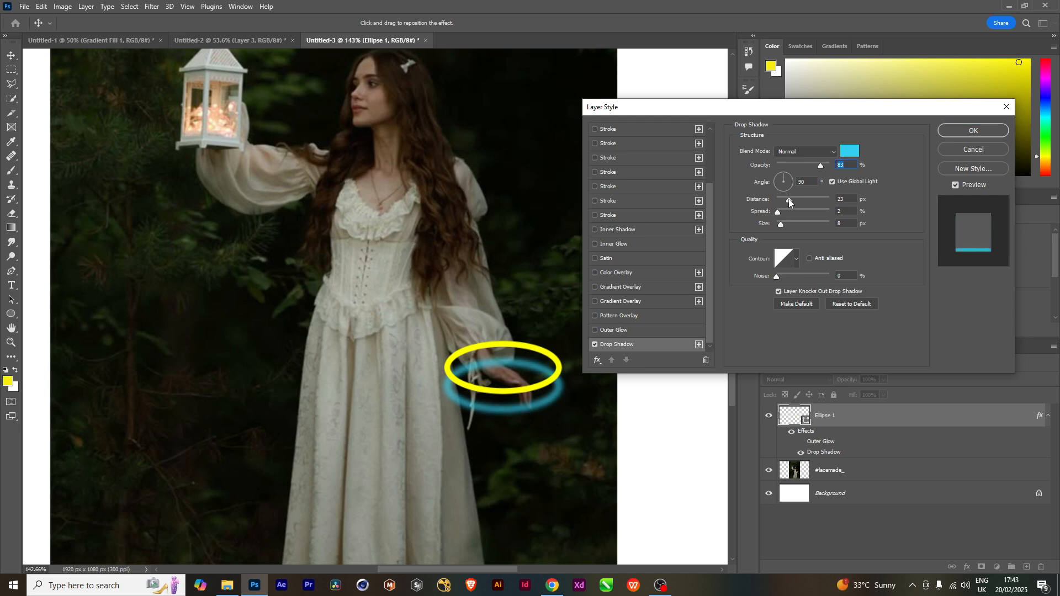
left_click_drag(789, 200, 783, 223)
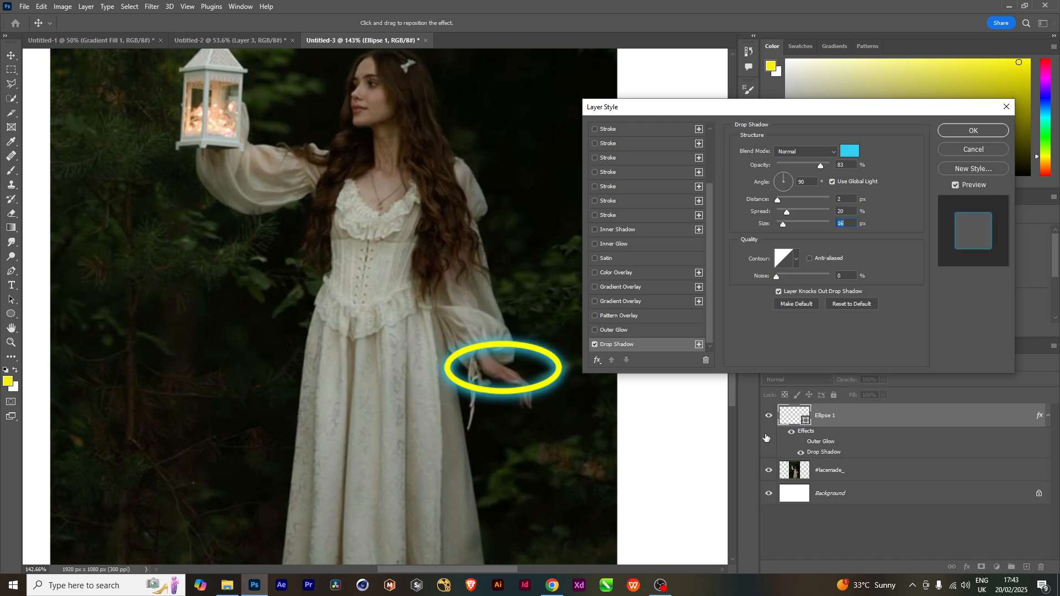
Add an outer glow to the ellipse in colour #52efc8 at 22% opacity, slightly increase its size, and apply the layer style.
left_click(634, 329)
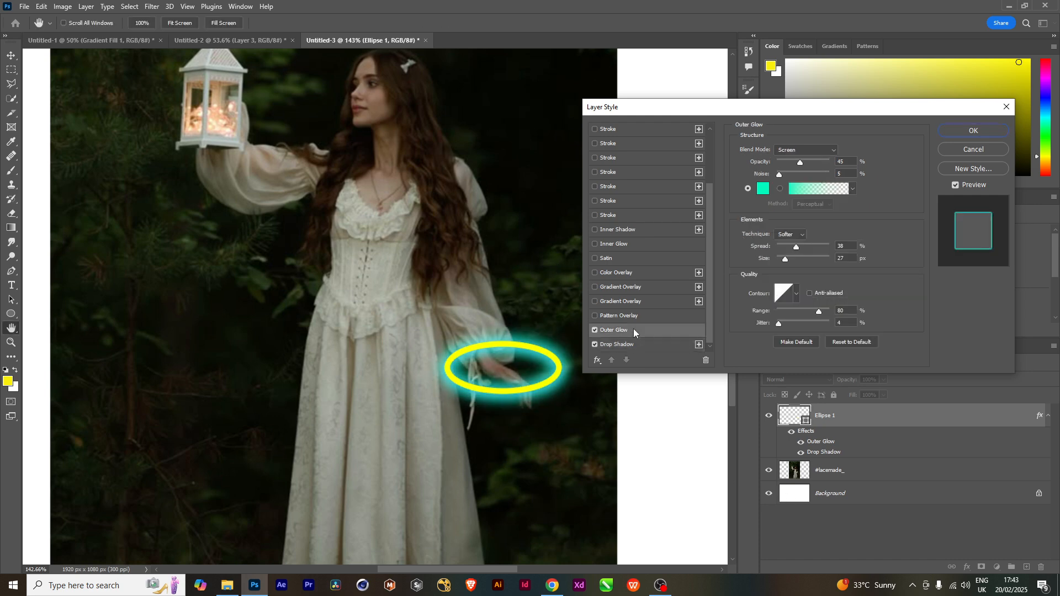
left_click(763, 189)
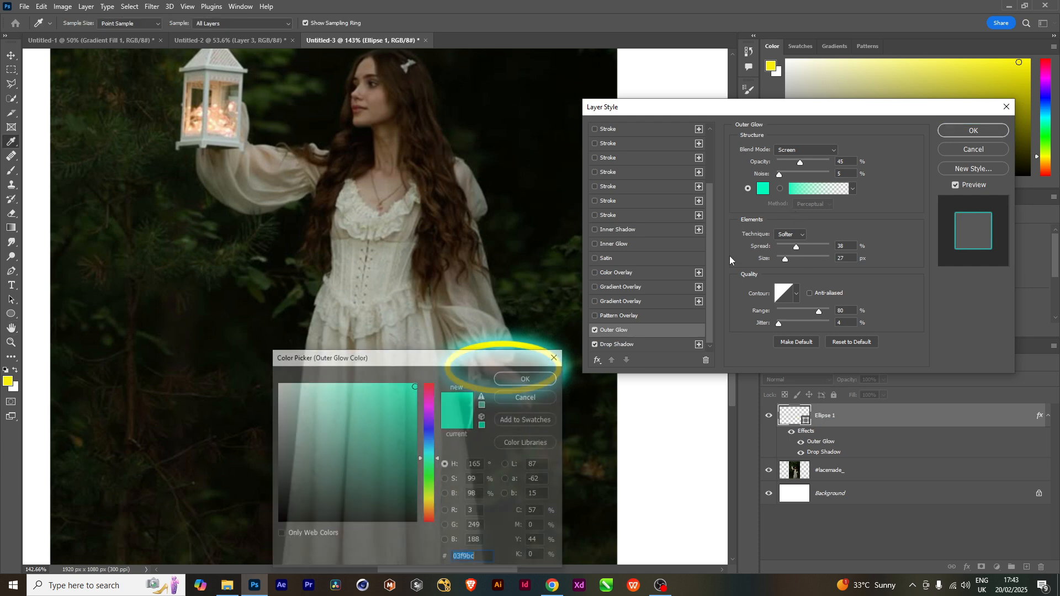
left_click(369, 393)
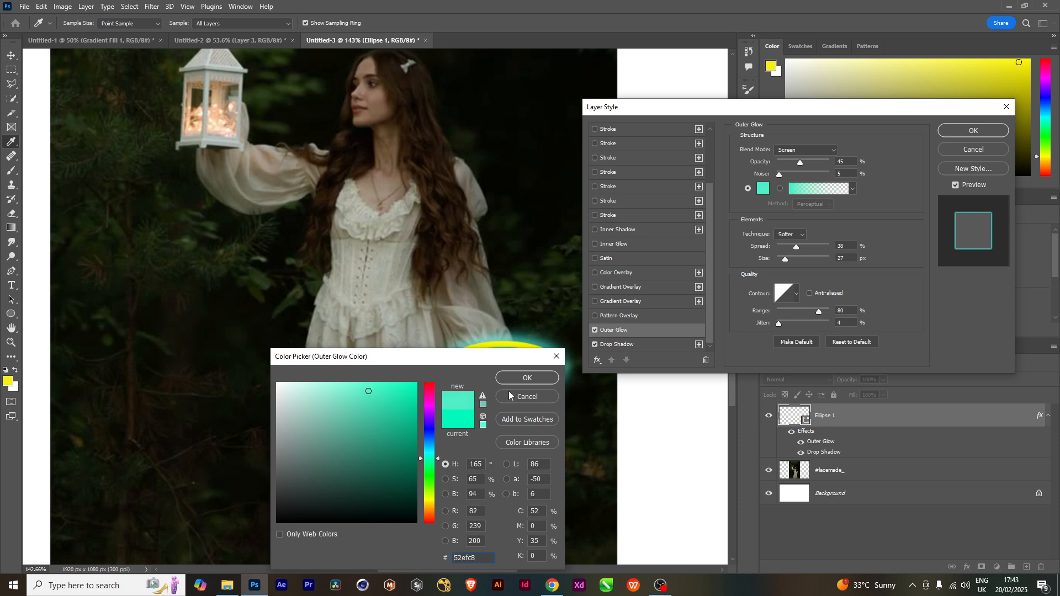
left_click(514, 378)
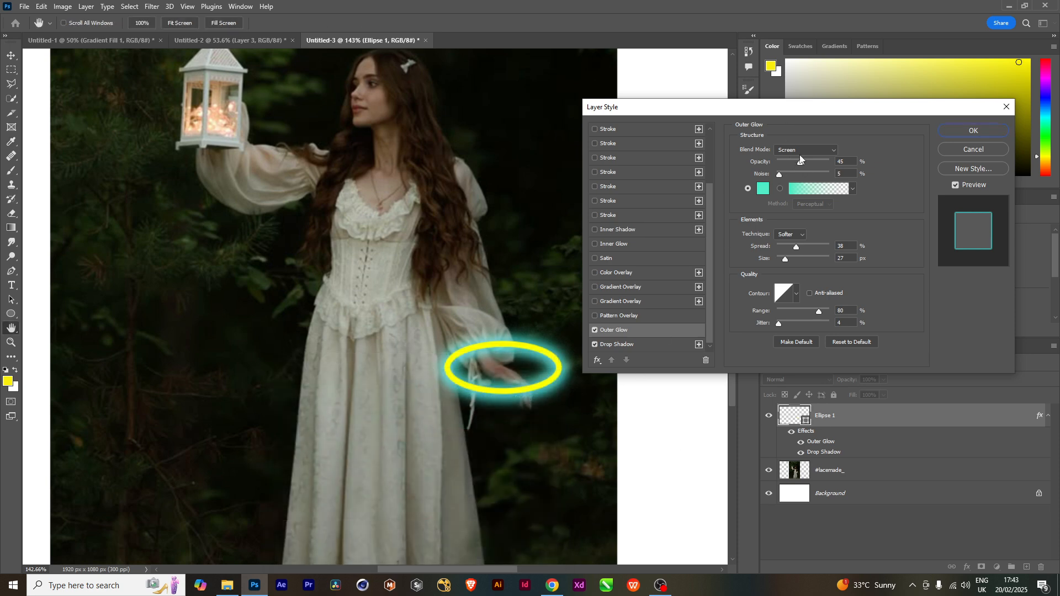
left_click_drag(798, 162, 787, 162)
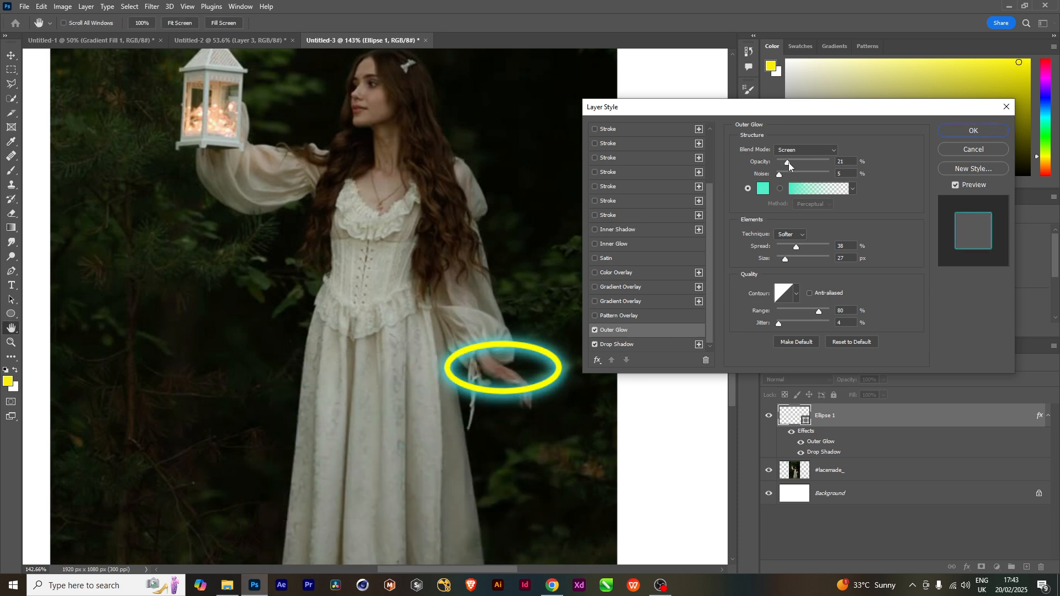
left_click(790, 165)
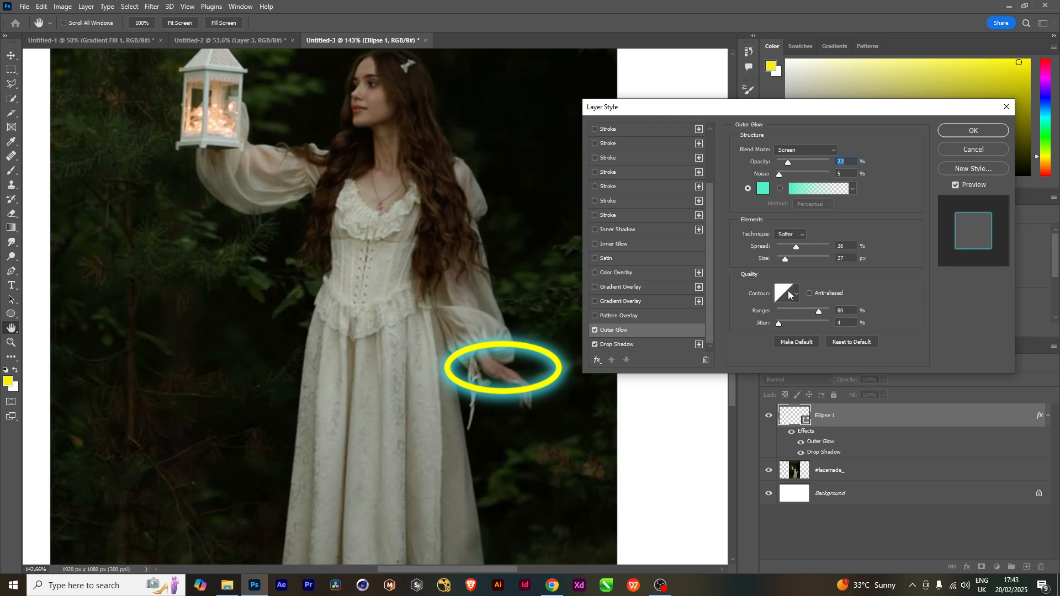
left_click(791, 244)
left_click_drag(785, 260, 788, 260)
left_click(975, 131)
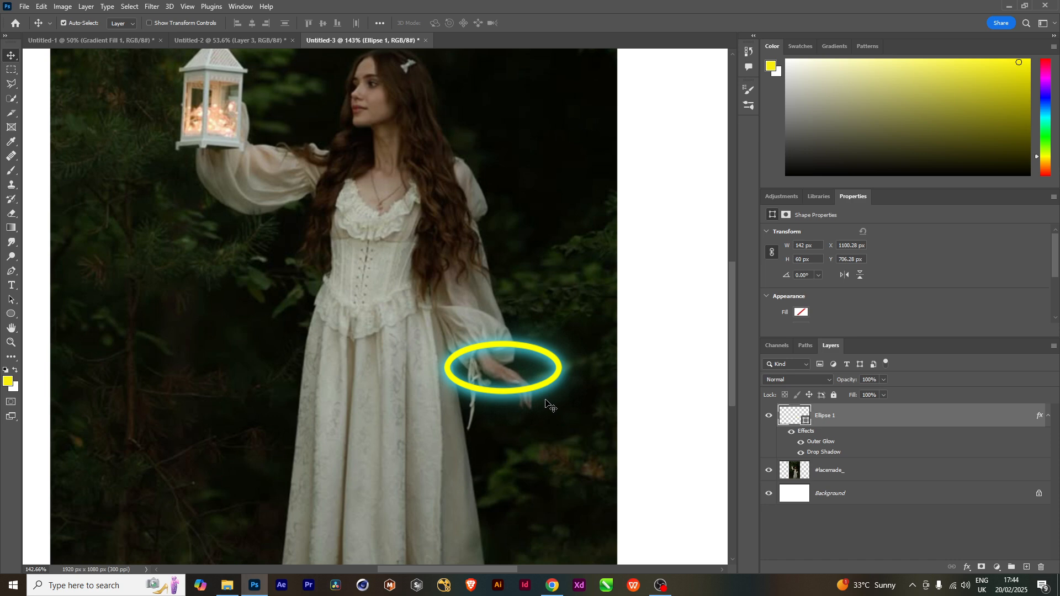
scroll(547, 404, "down", 3)
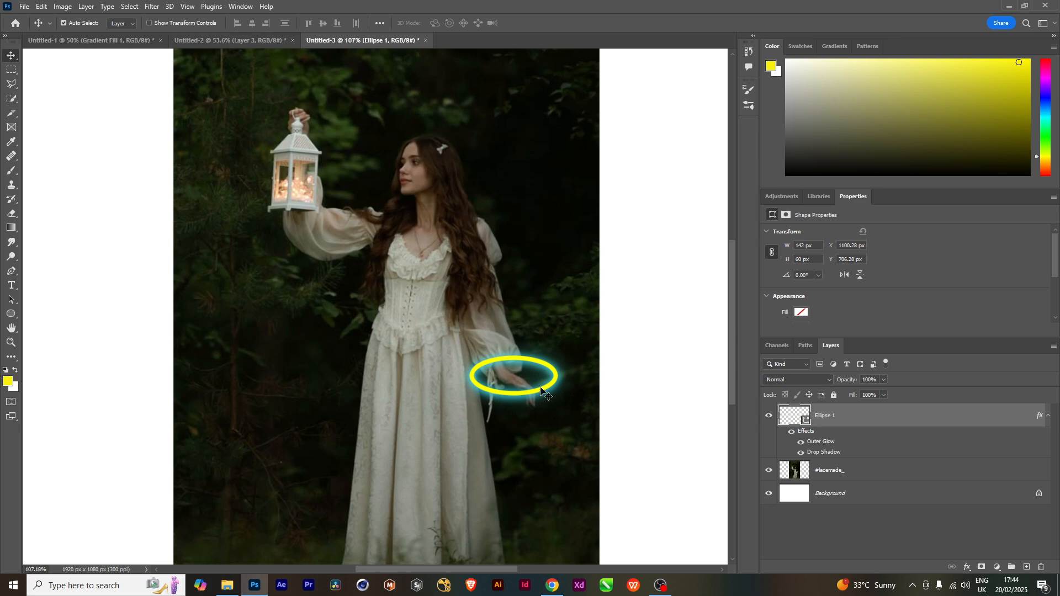
scroll(541, 391, "up", 2)
scroll(541, 391, "down", 1)
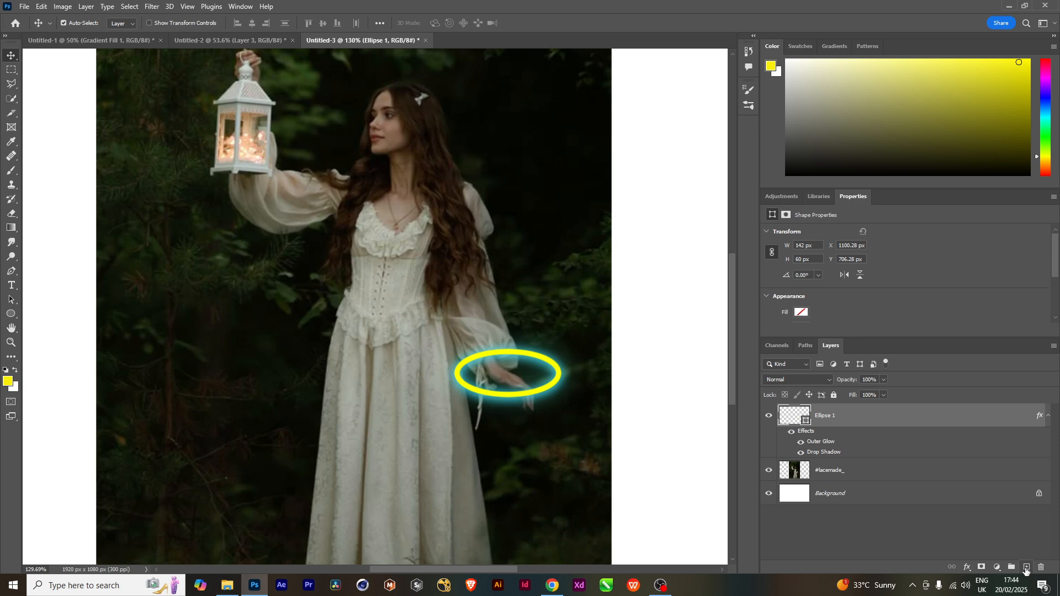
left_click(1026, 568)
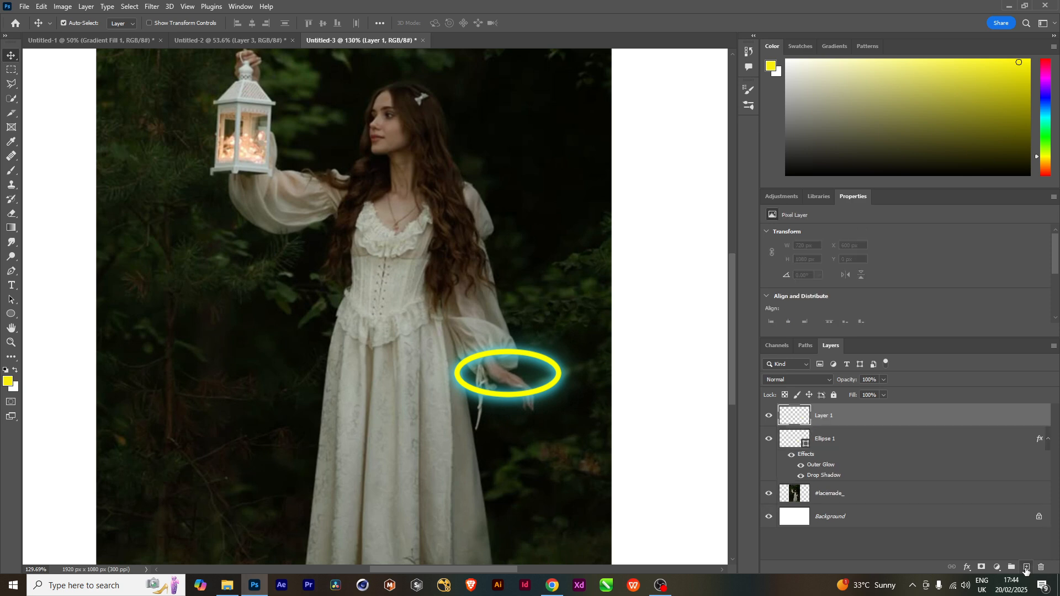
key("ctrl+z")
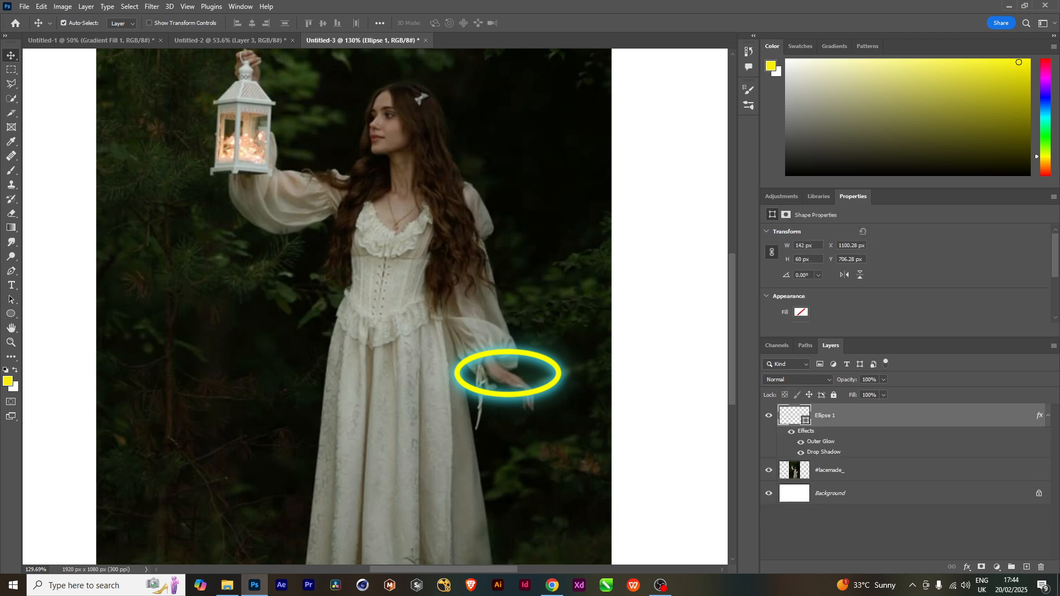
Add a turquoise #0cf8e5 Solid Color fill layer above the ellipse and set its blend mode to Overlay.
left_click(997, 569)
left_click(994, 374)
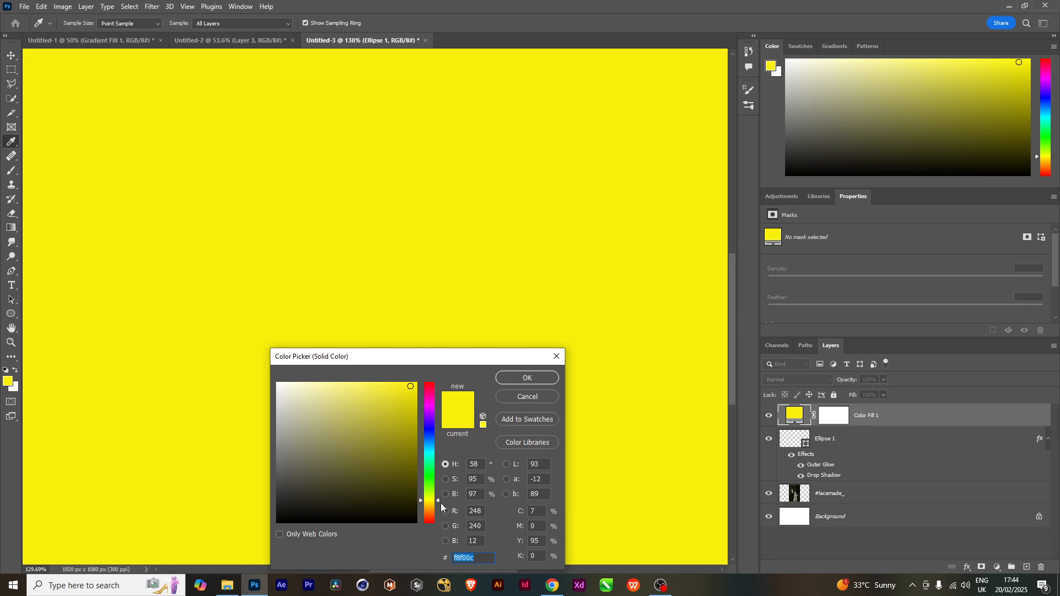
left_click(429, 455)
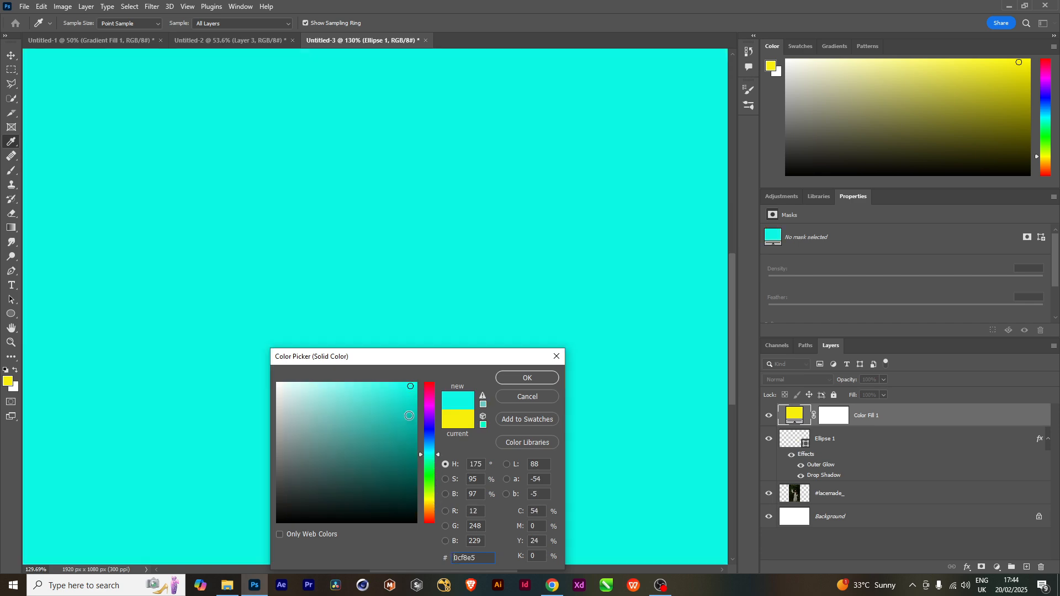
left_click(551, 381)
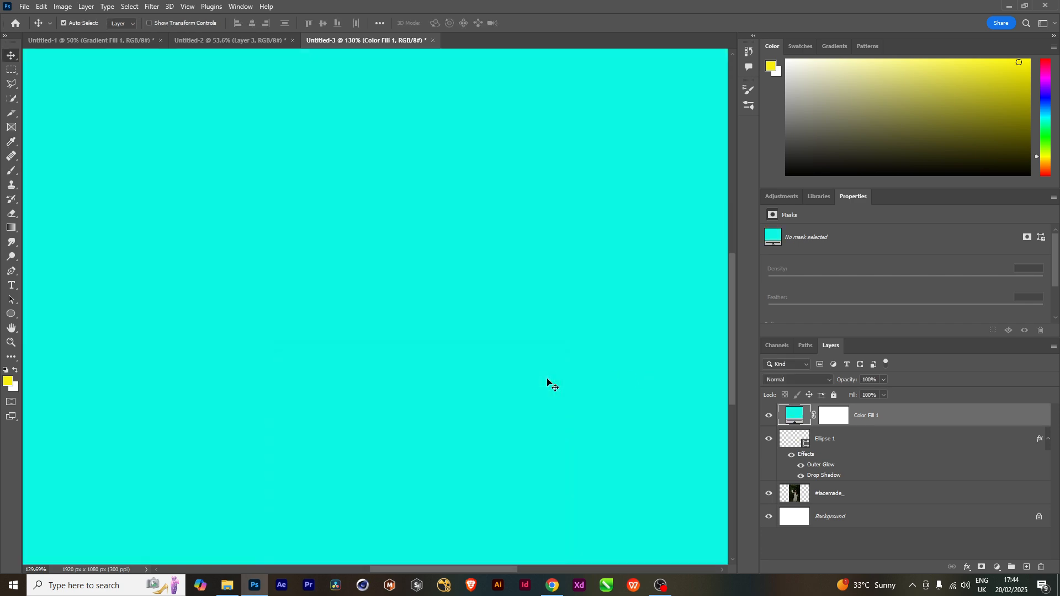
left_click(798, 380)
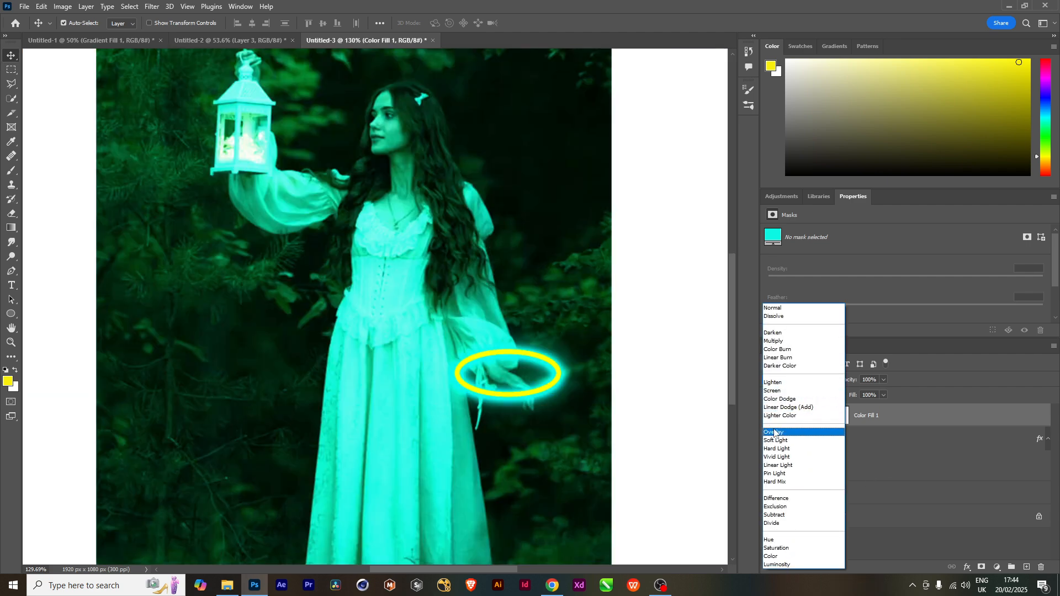
left_click(775, 432)
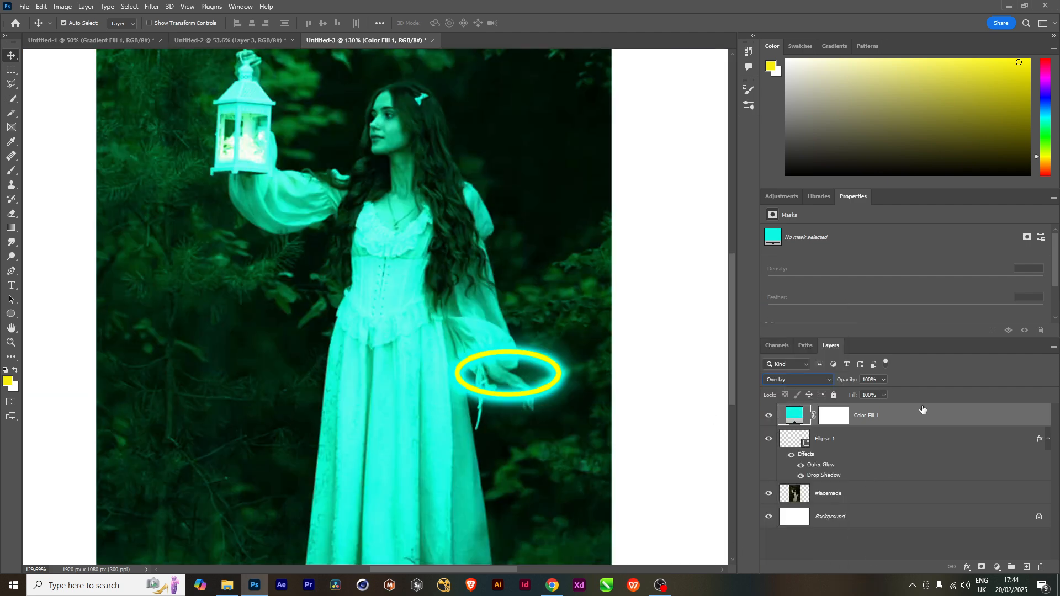
Make white the foreground colour and invert the colour fill layer's mask to black.
left_click(838, 419)
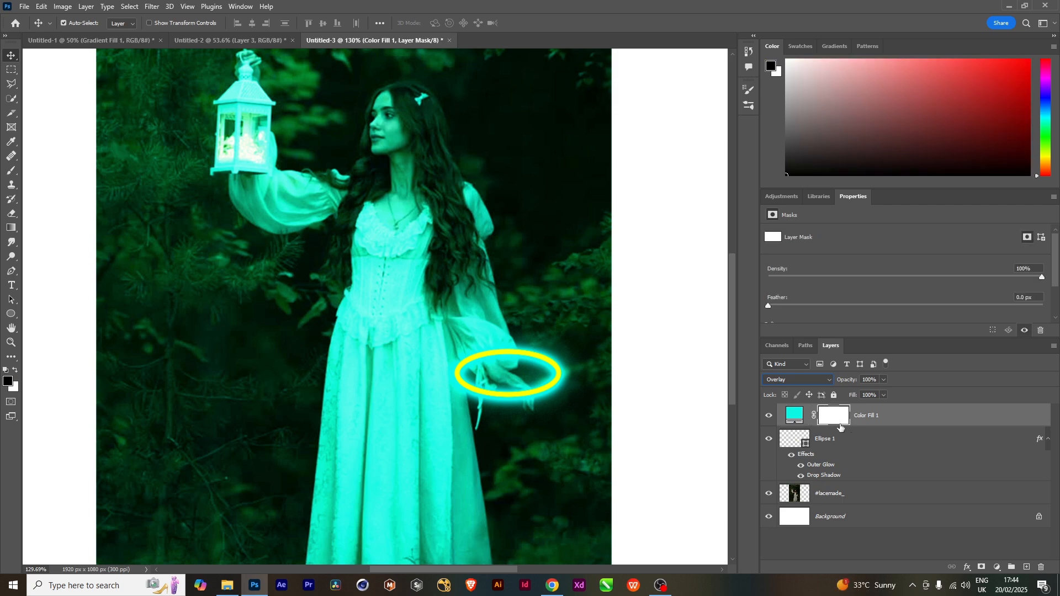
left_click(15, 387)
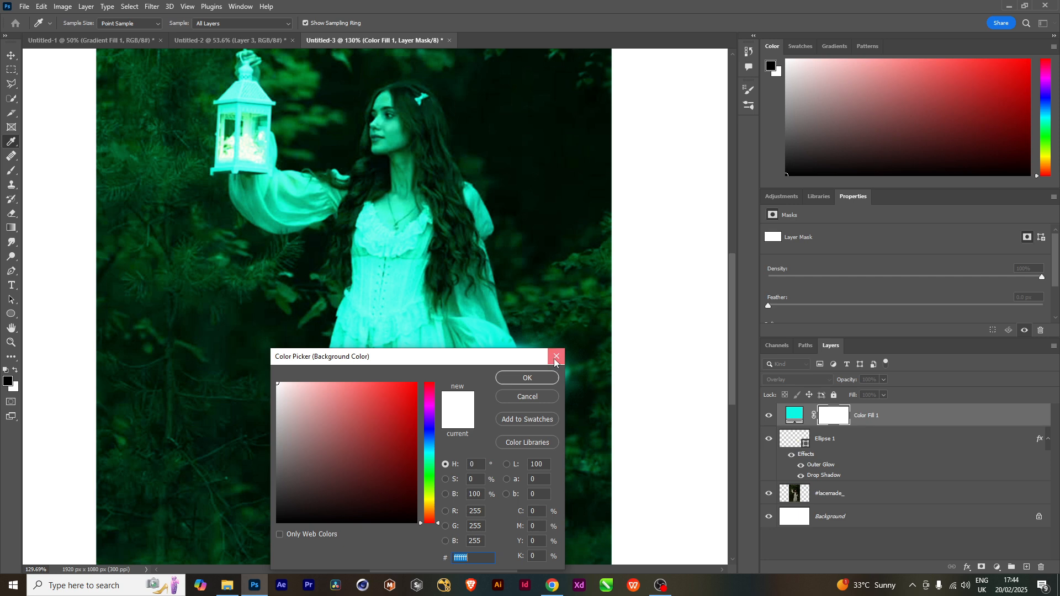
left_click(527, 379)
key("x")
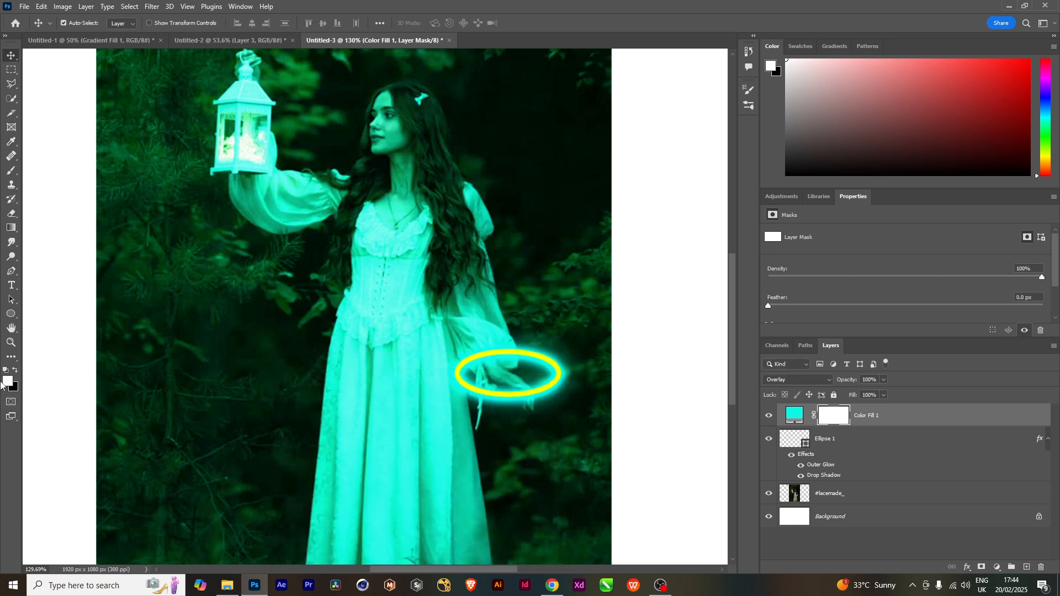
key("ctrl+i")
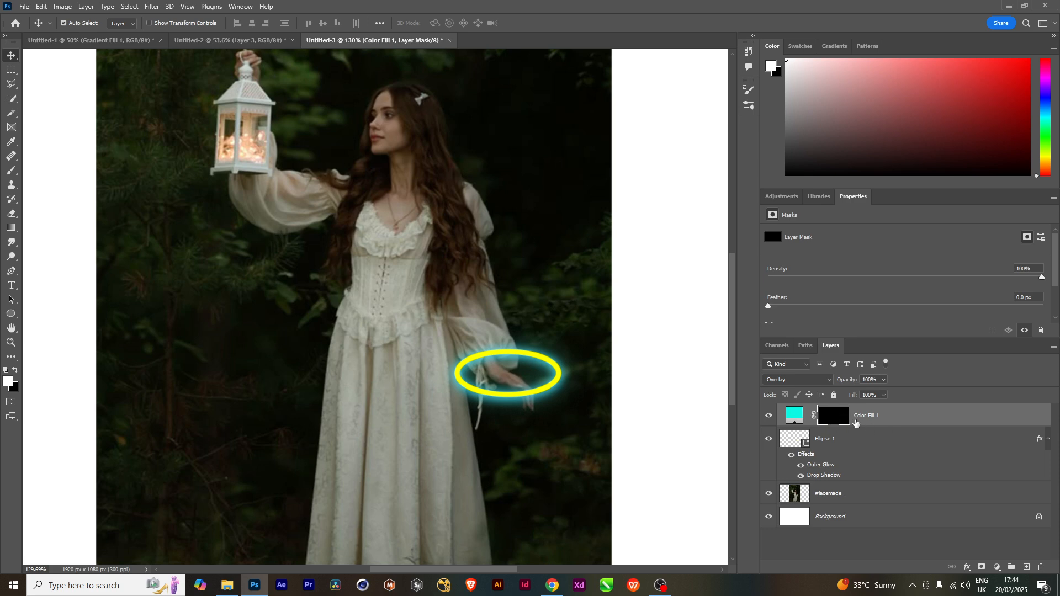
Paint white on the fill mask over the woman's lowered hand and cuff, using a 35 px soft brush at 16% opacity.
key("b")
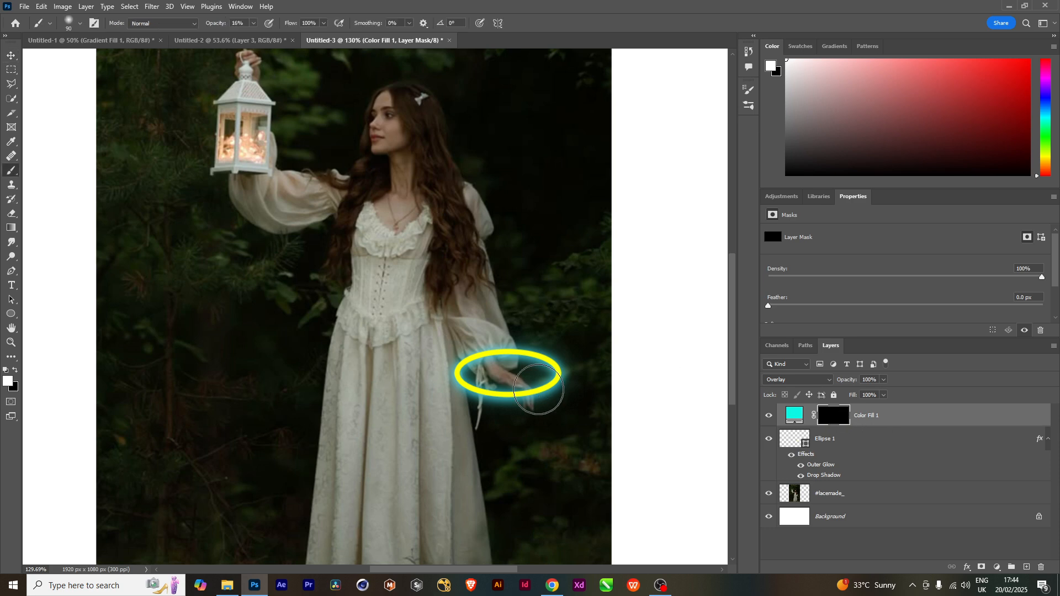
scroll(511, 390, "up", 1)
scroll(510, 390, "up", 5)
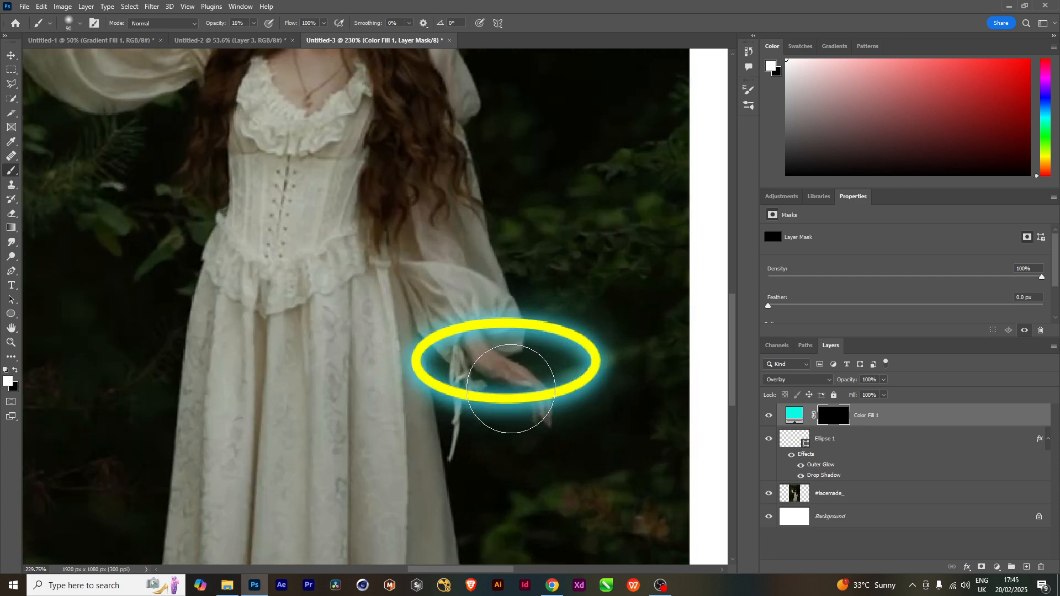
key("bracketleft")
key("bracketleft")
key("bracketleft")
key("bracketleft")
key("bracketleft")
key("bracketleft")
mouse_move(501, 415)
left_mouse_down()
mouse_move(479, 367)
mouse_move(498, 359)
mouse_move(490, 350)
mouse_move(470, 342)
mouse_move(507, 384)
mouse_move(518, 371)
mouse_move(532, 379)
mouse_move(450, 354)
mouse_move(463, 358)
mouse_move(396, 365)
mouse_move(461, 358)
mouse_move(443, 349)
mouse_move(455, 380)
mouse_move(460, 368)
mouse_move(551, 348)
mouse_move(516, 342)
mouse_move(469, 375)
mouse_move(523, 375)
mouse_move(561, 407)
mouse_move(546, 424)
left_mouse_up()
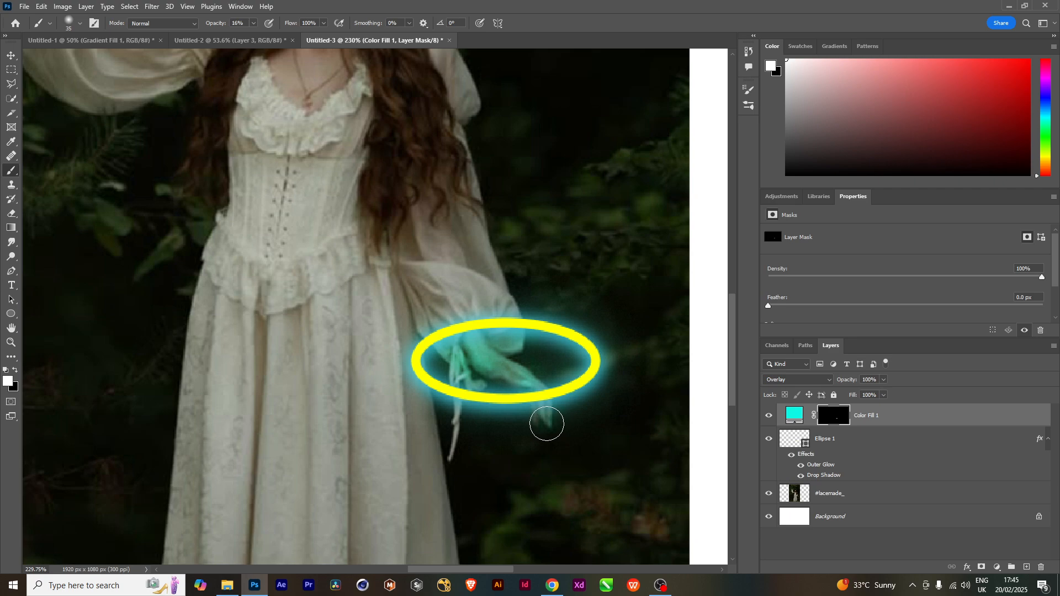
scroll(585, 483, "down", 5)
scroll(584, 483, "up", 3)
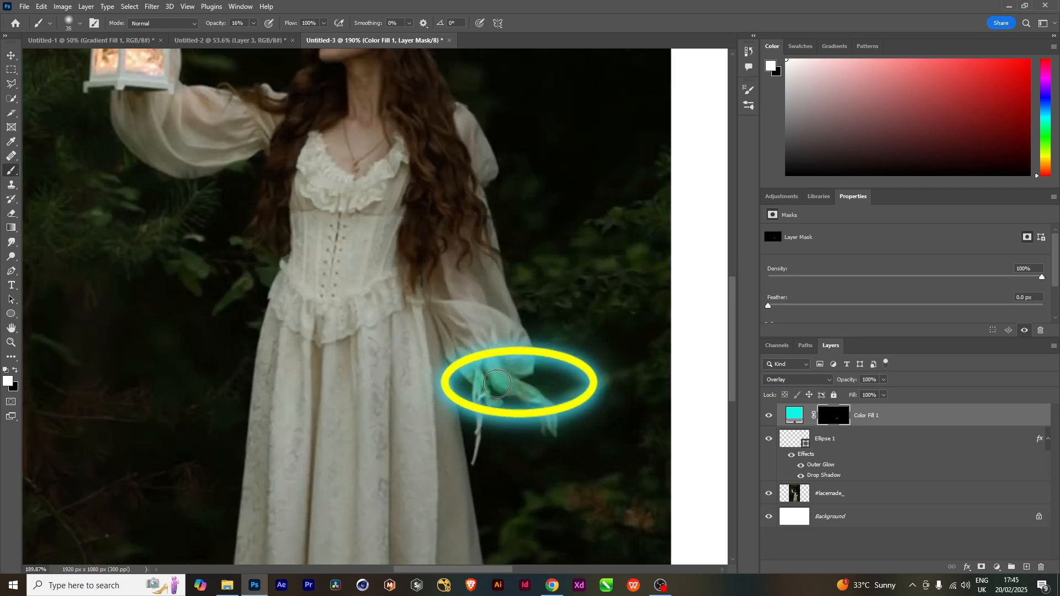
scroll(555, 504, "down", 3)
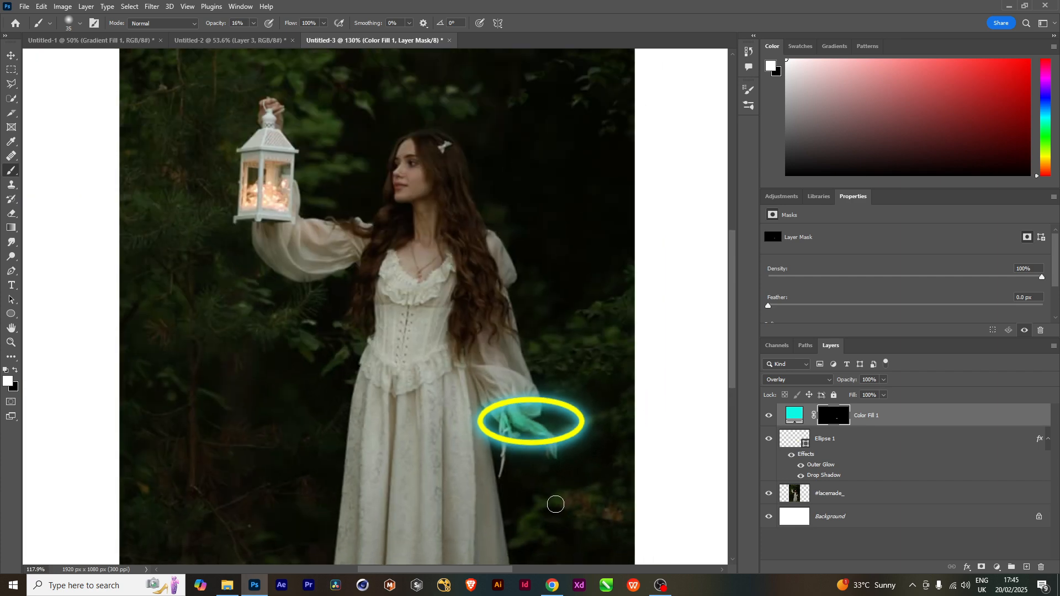
scroll(555, 504, "down", 1)
left_click_drag(549, 502, 540, 448)
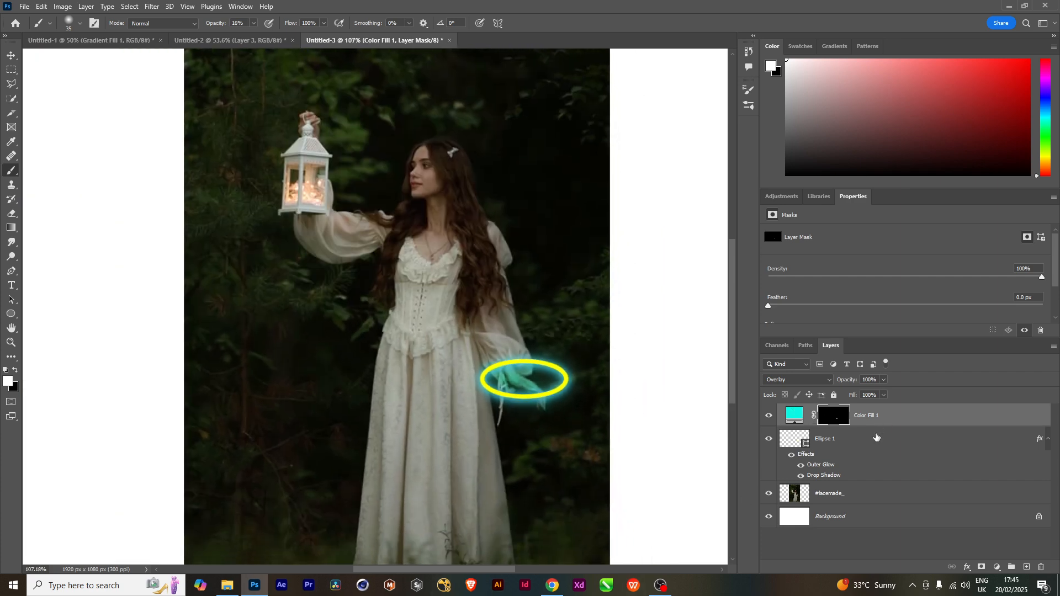
Move the Ellipse 1 ring from the wrist up around the woman's head.
left_click(841, 446)
key("v")
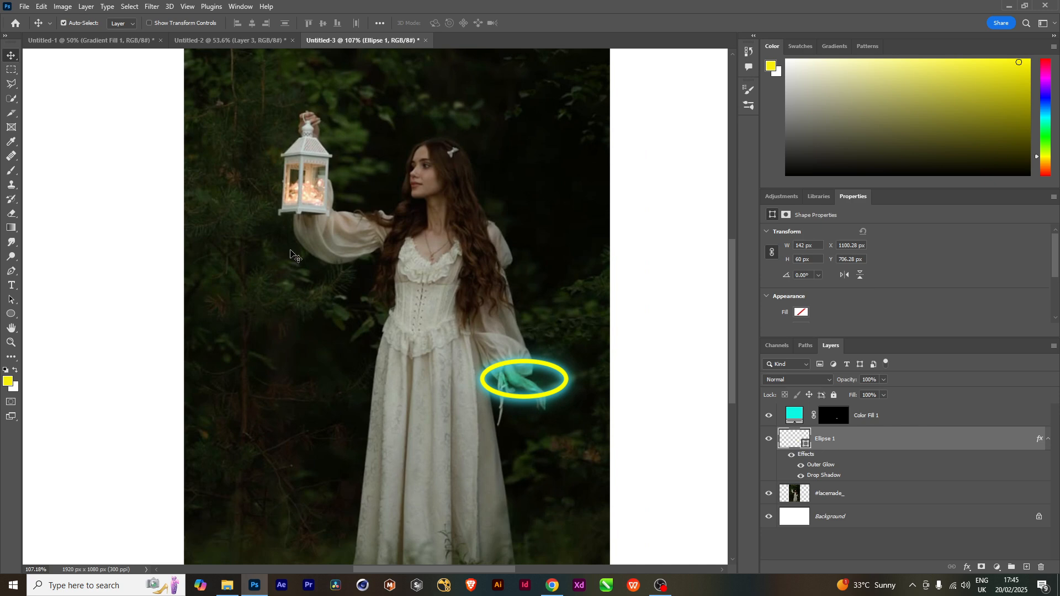
mouse_move(521, 362)
left_mouse_down()
mouse_move(395, 171)
mouse_move(414, 122)
mouse_move(424, 140)
left_mouse_up()
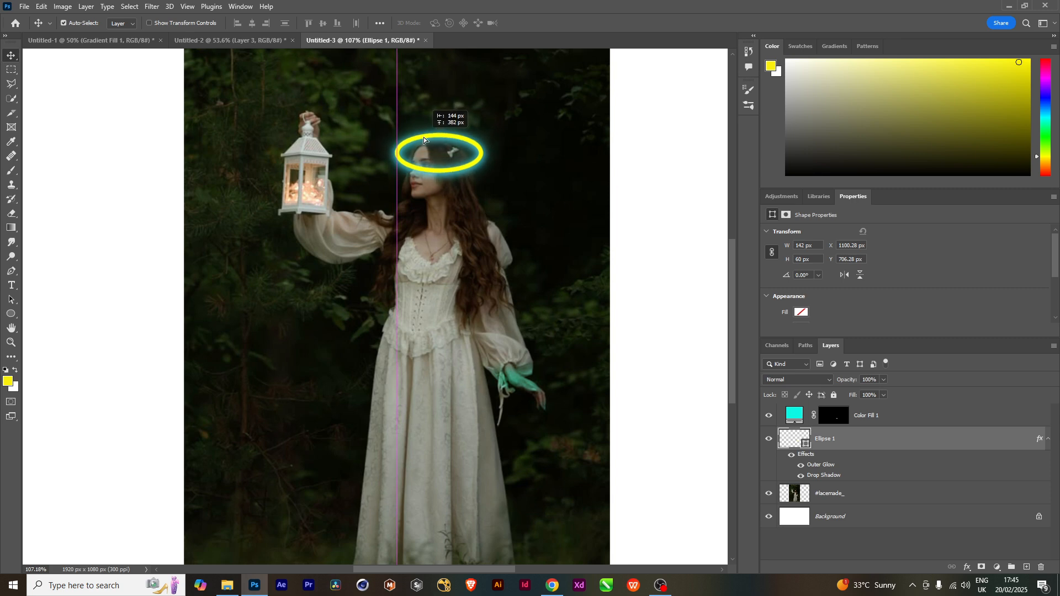
left_click_drag(424, 141, 424, 141)
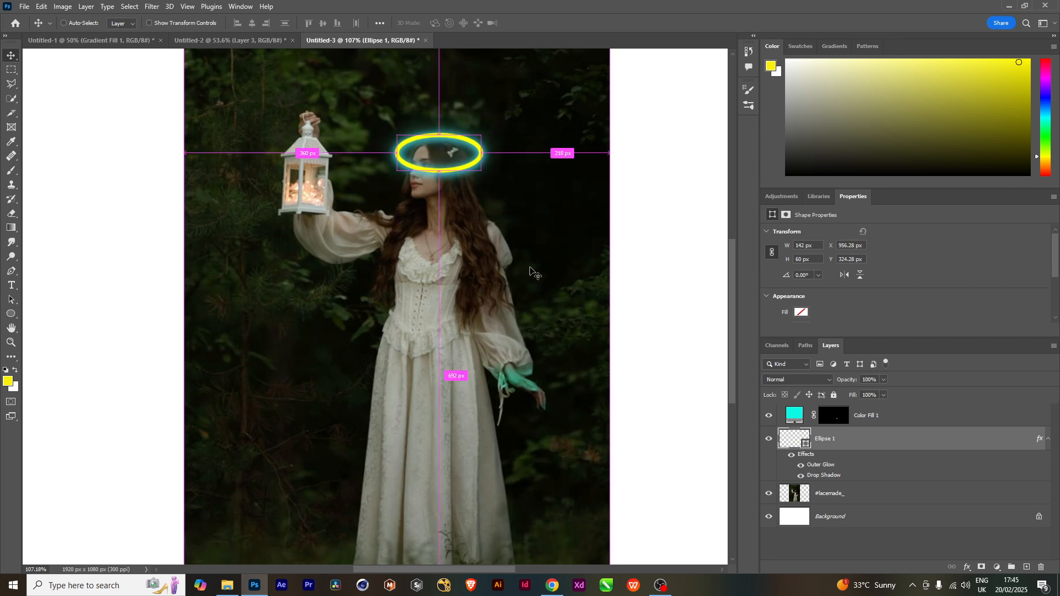
Flatten the ring to about 68% of its height and nudge it 10 px left over the head.
key("ctrl+t")
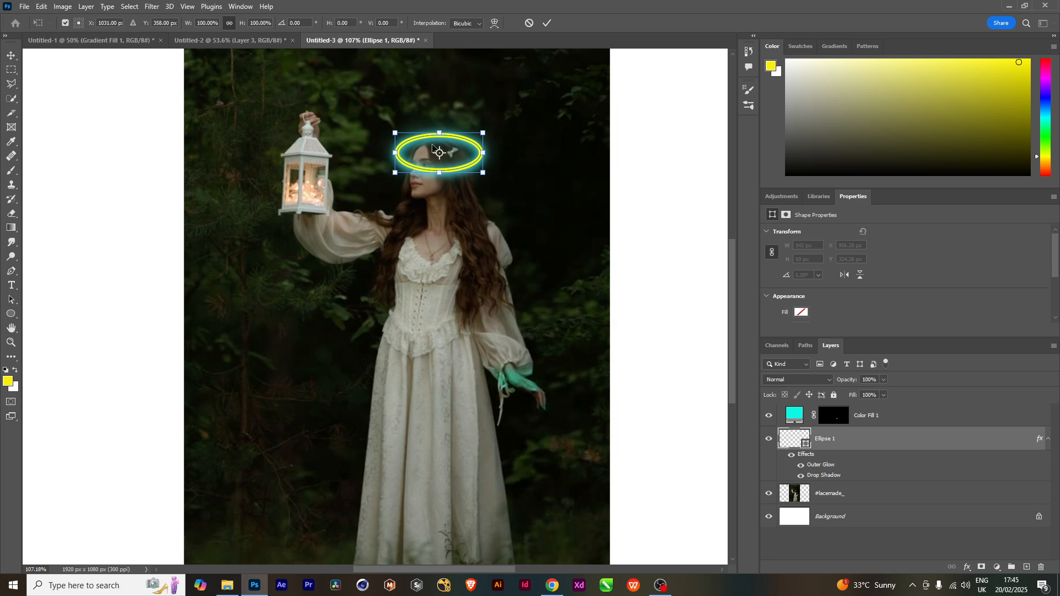
left_click_drag(439, 172, 439, 159)
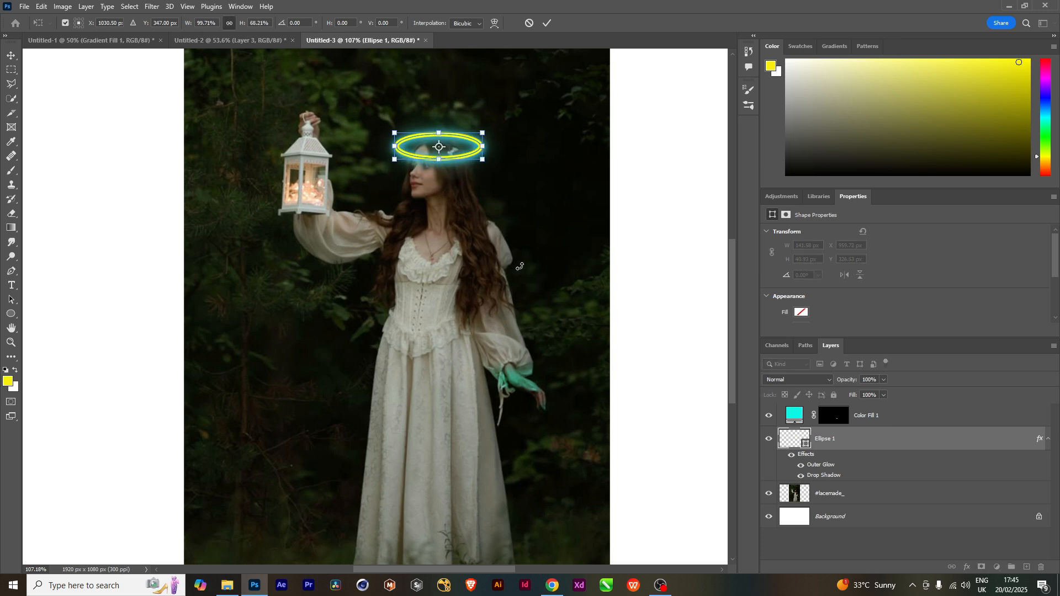
key("Return")
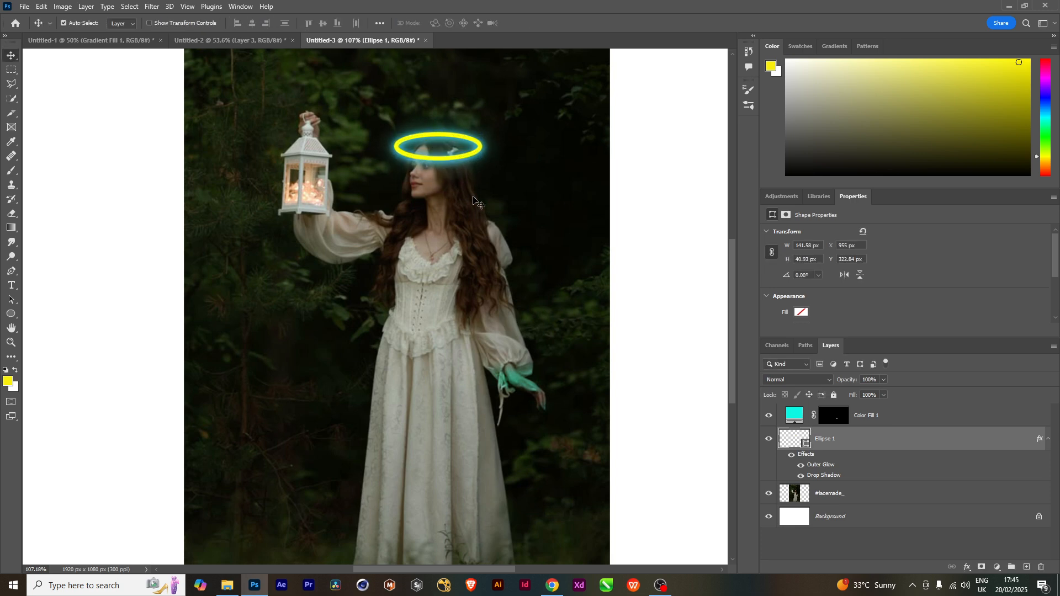
key("Left")
key("Left")
key("Left")
key("Left")
key("Left")
key("Left")
key("Left")
key("Left")
key("Left")
key("Left")
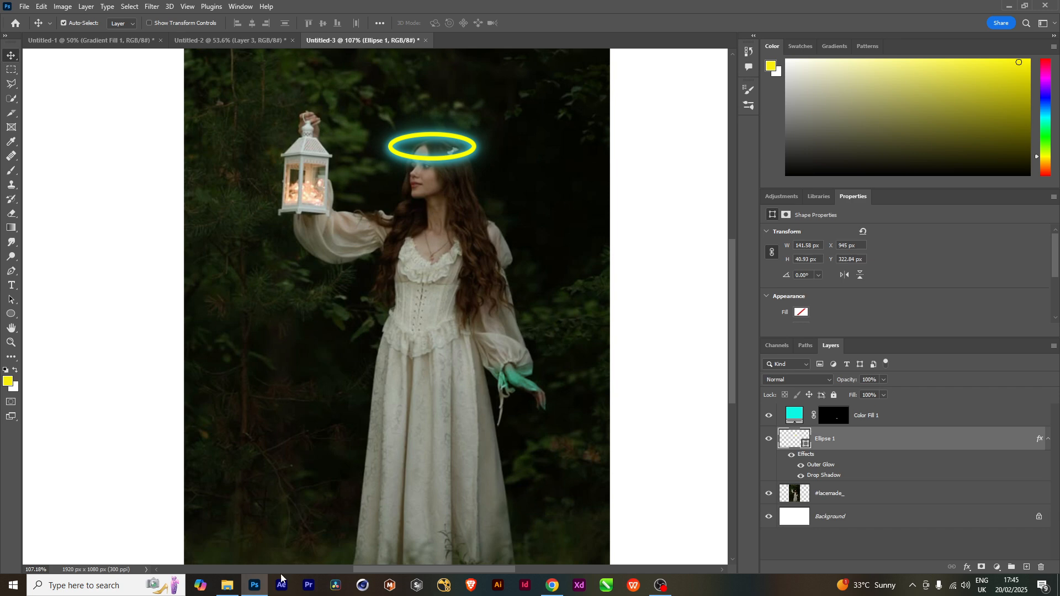
Paint white on the Color Fill 1 mask over the woman's face and forehead beneath the ring.
left_click(908, 416)
left_click(835, 419)
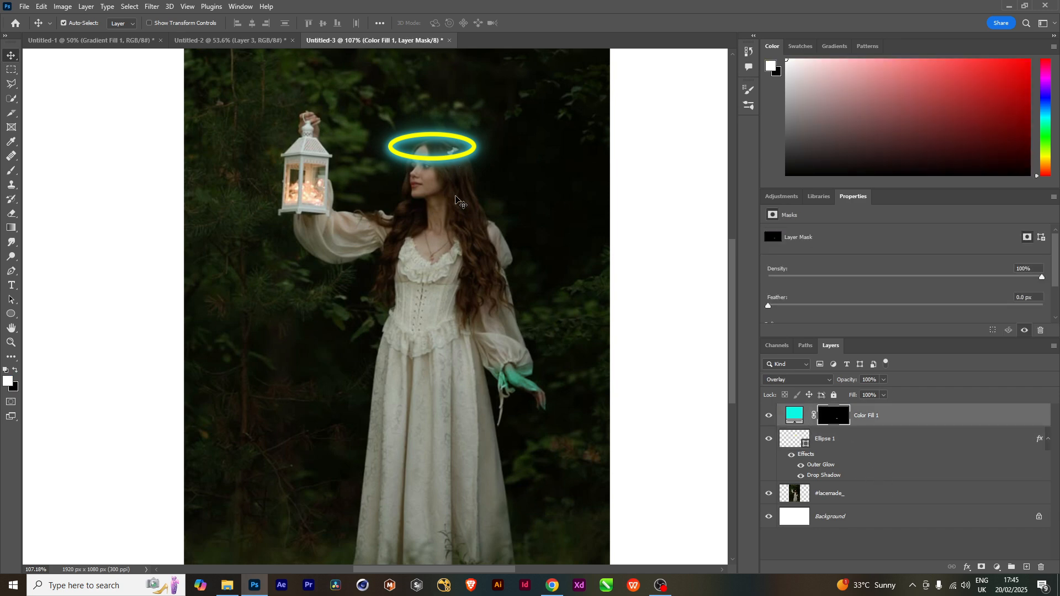
scroll(456, 200, "up", 5)
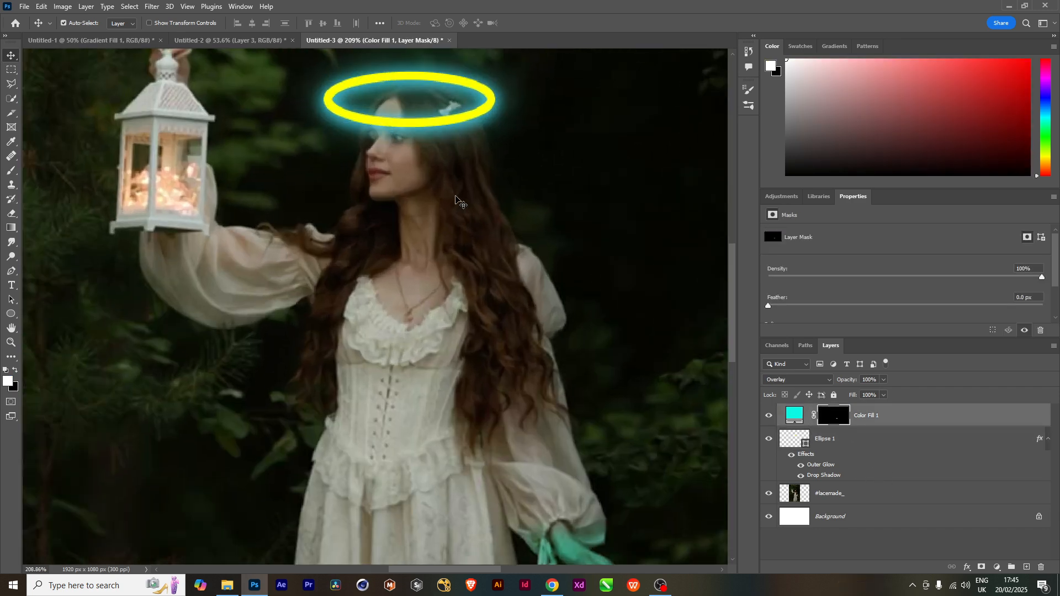
key("b")
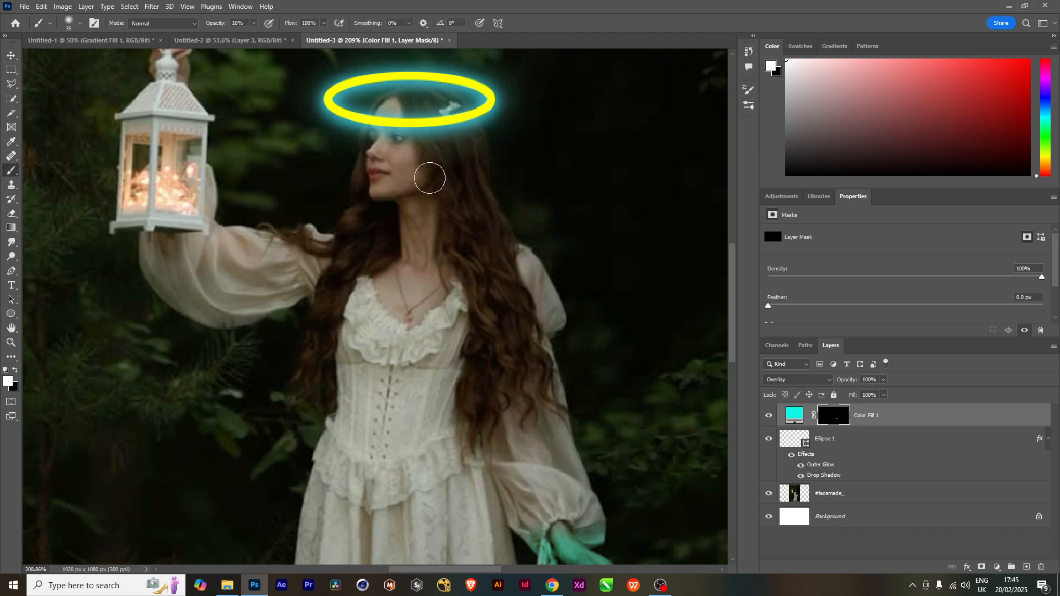
mouse_move(384, 145)
left_mouse_down()
mouse_move(354, 113)
mouse_move(424, 101)
mouse_move(421, 149)
mouse_move(364, 141)
mouse_move(373, 141)
mouse_move(356, 160)
mouse_move(381, 136)
mouse_move(395, 149)
mouse_move(439, 151)
mouse_move(410, 98)
mouse_move(403, 120)
mouse_move(395, 103)
mouse_move(374, 102)
mouse_move(428, 108)
left_mouse_up()
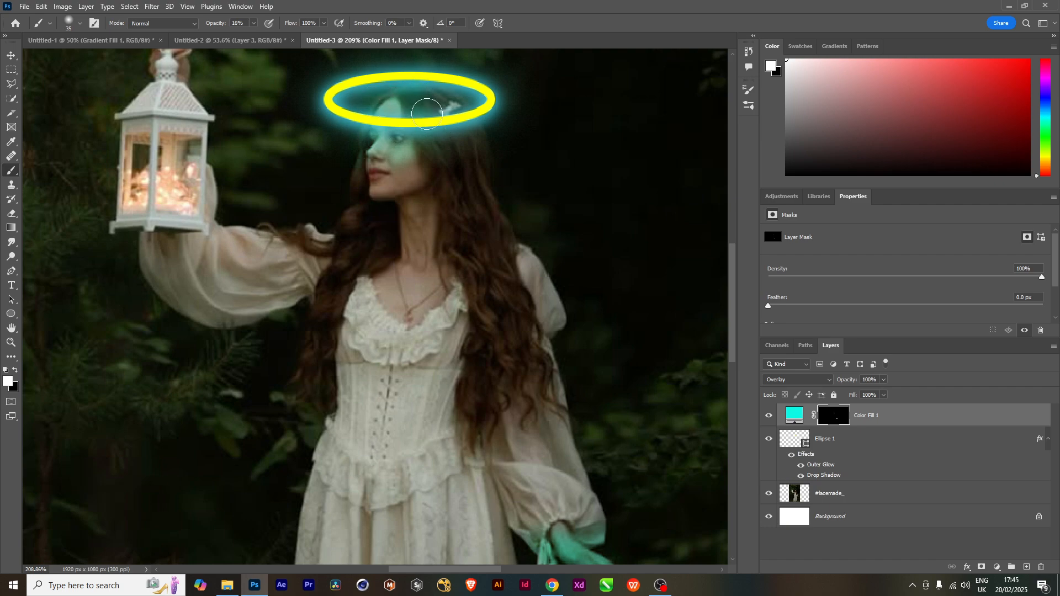
Change the Color Fill 1 colour to yellow-green #9ac30d.
left_click(794, 415)
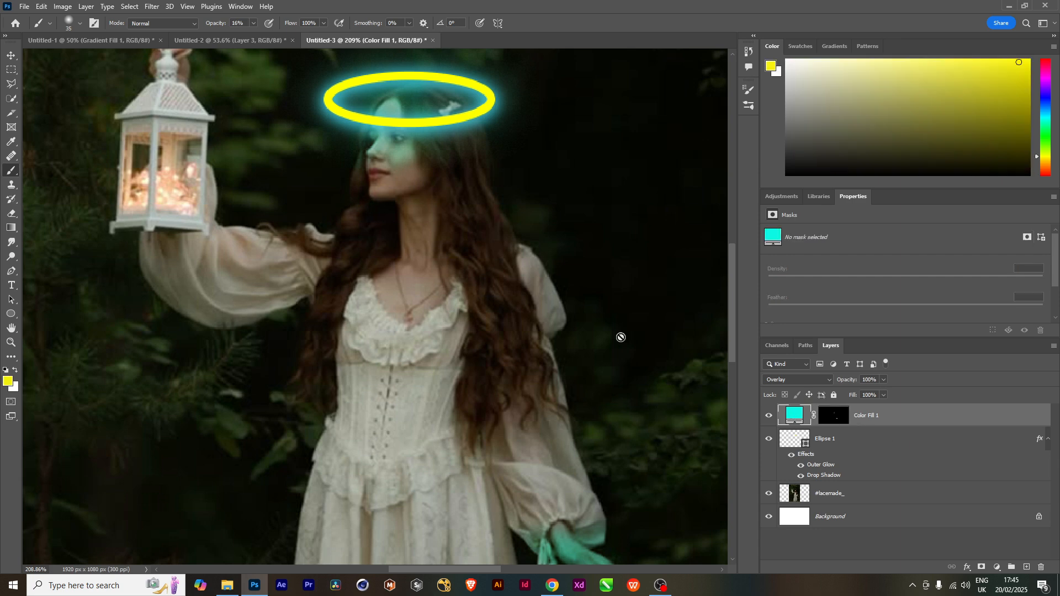
double_click(791, 421)
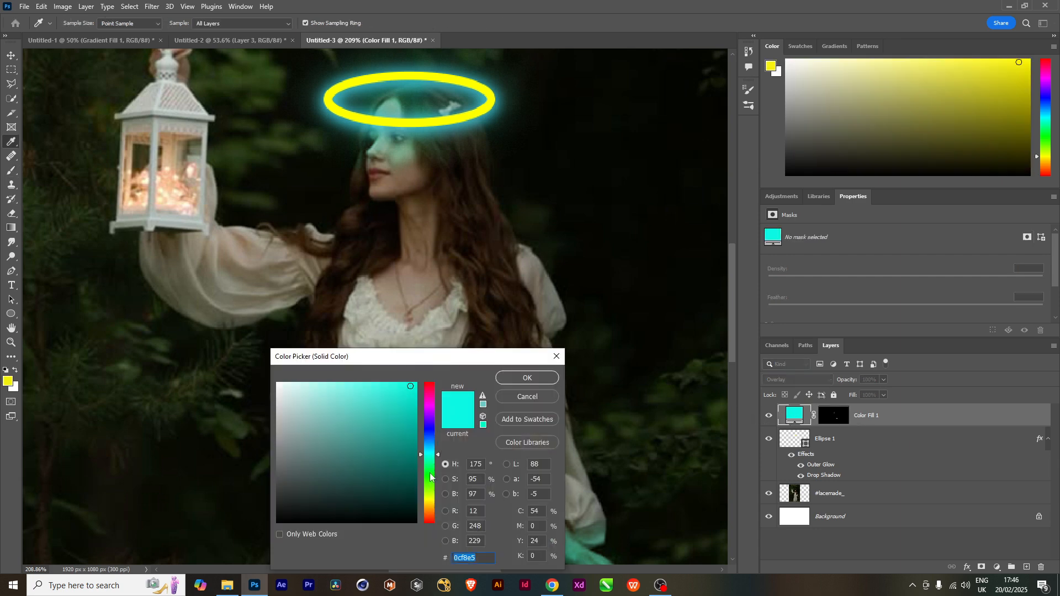
left_click(432, 494)
left_click_drag(410, 411, 410, 431)
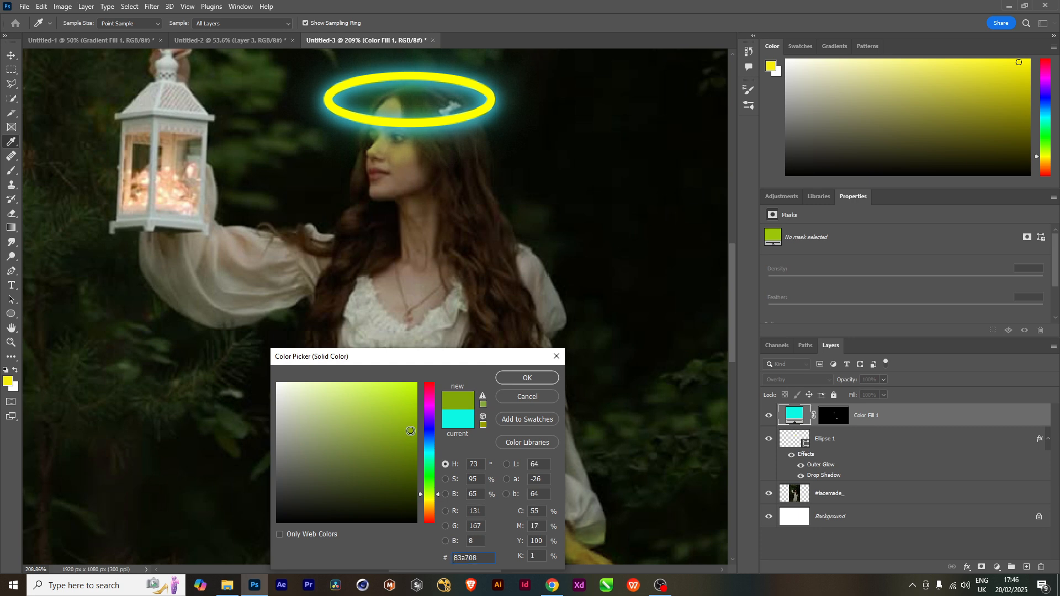
left_click(408, 414)
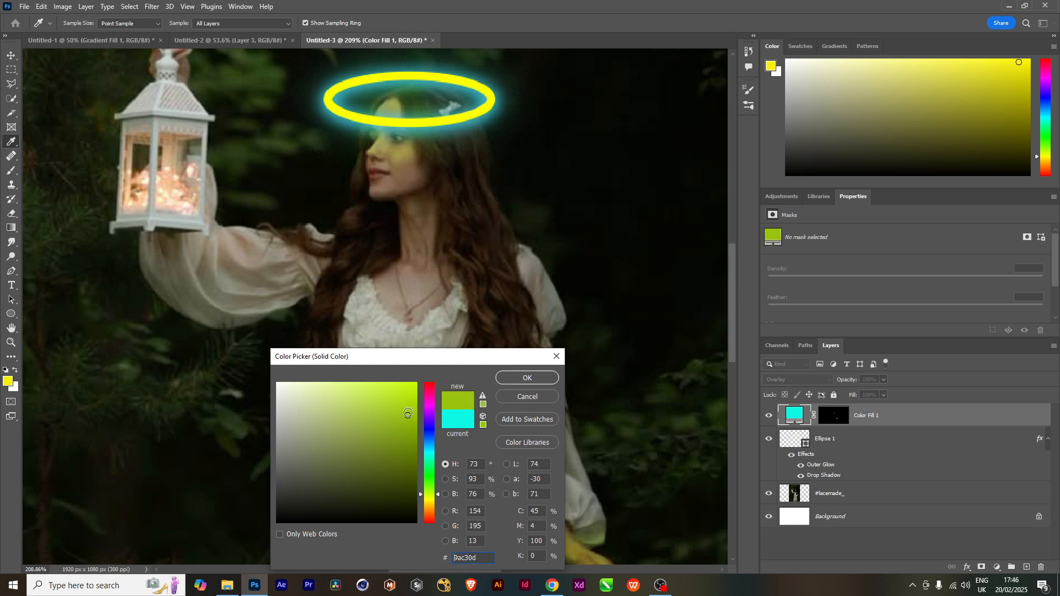
left_click(509, 380)
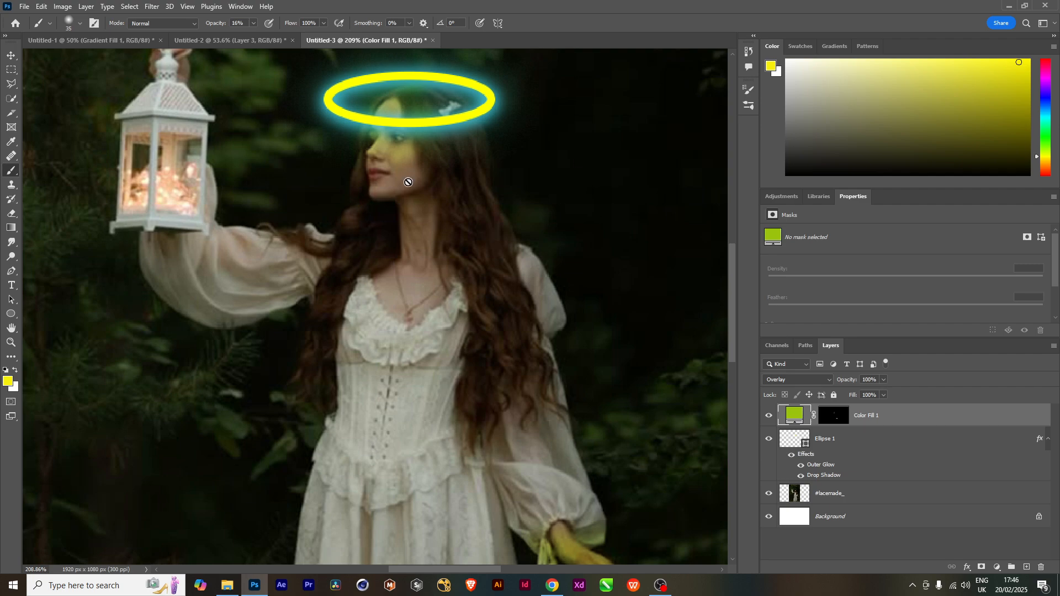
scroll(409, 237, "up", 5)
scroll(464, 350, "down", 2)
scroll(438, 280, "down", 4)
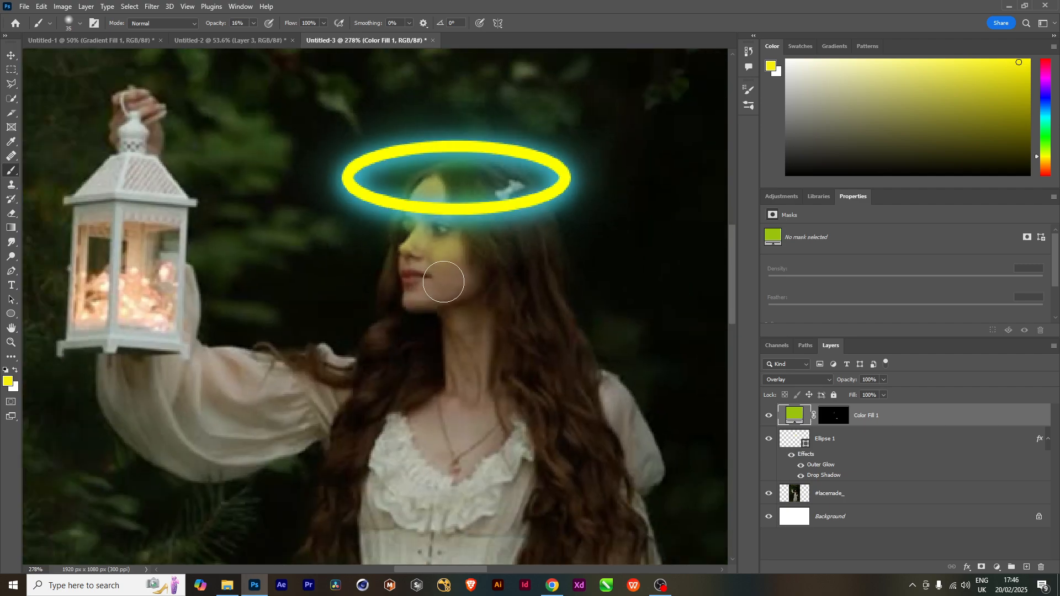
left_click_drag(483, 355, 455, 271)
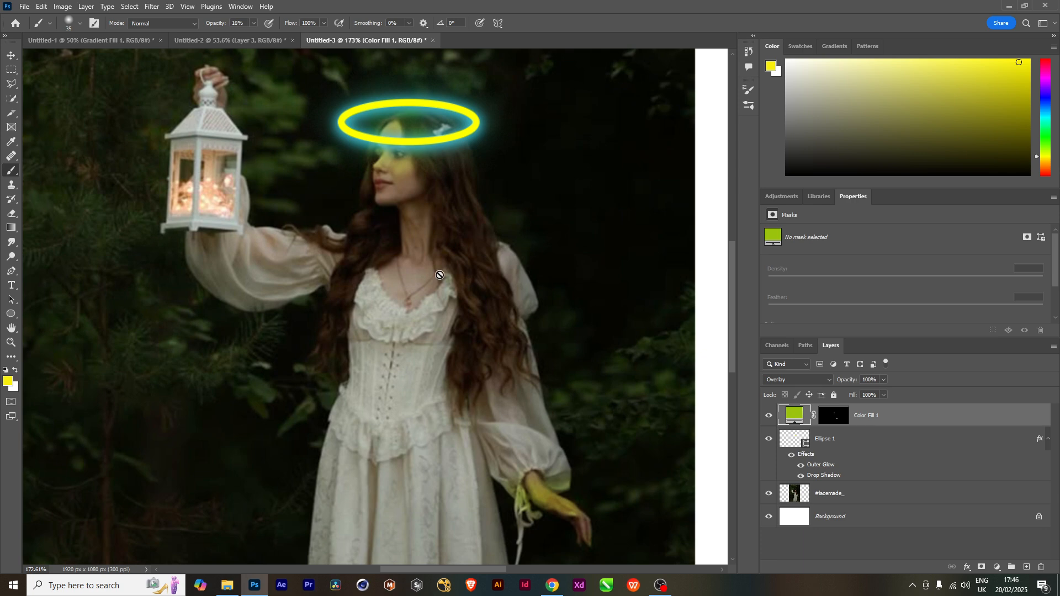
scroll(598, 423, "down", 3)
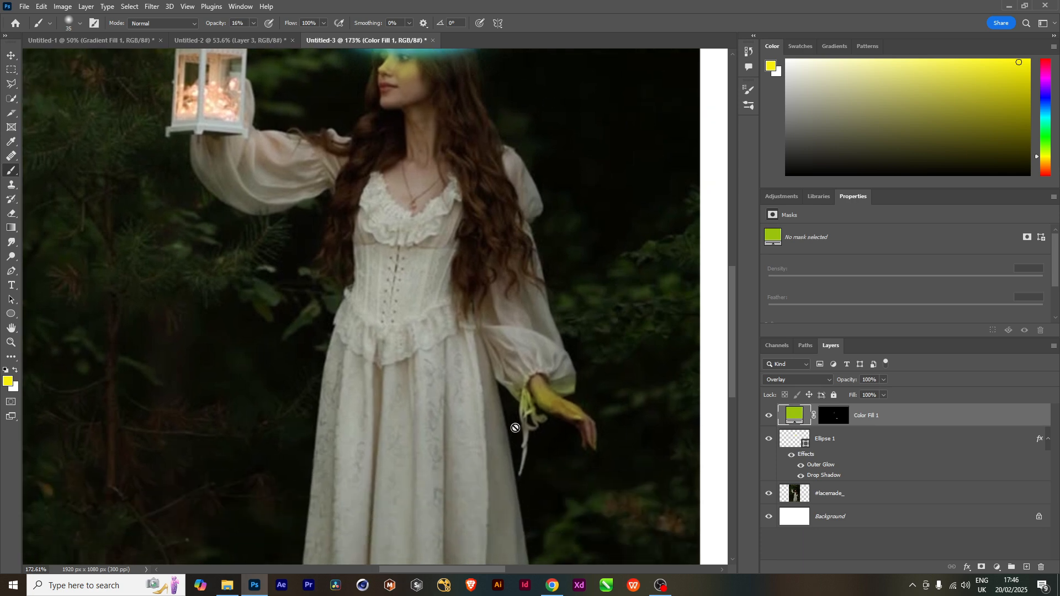
mouse_move(445, 237)
left_mouse_down()
mouse_move(437, 383)
mouse_move(421, 383)
mouse_move(480, 379)
mouse_move(456, 379)
left_mouse_up()
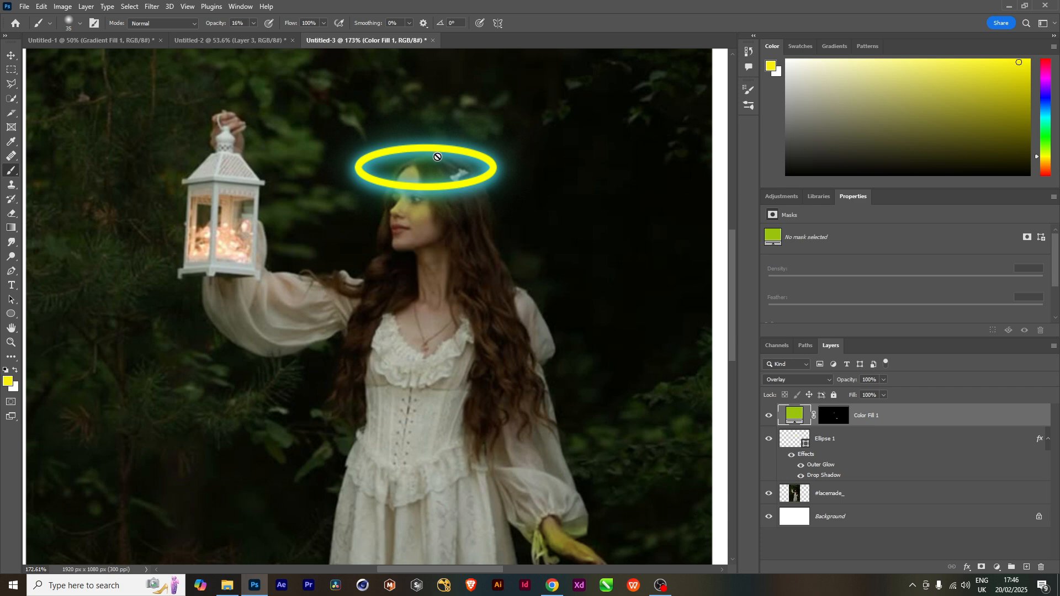
Place download (222).jpg from the EEFEFCTS folder into Untitled-1 and scale it to about 91% to cover the whole canvas.
scroll(370, 335, "down", 5)
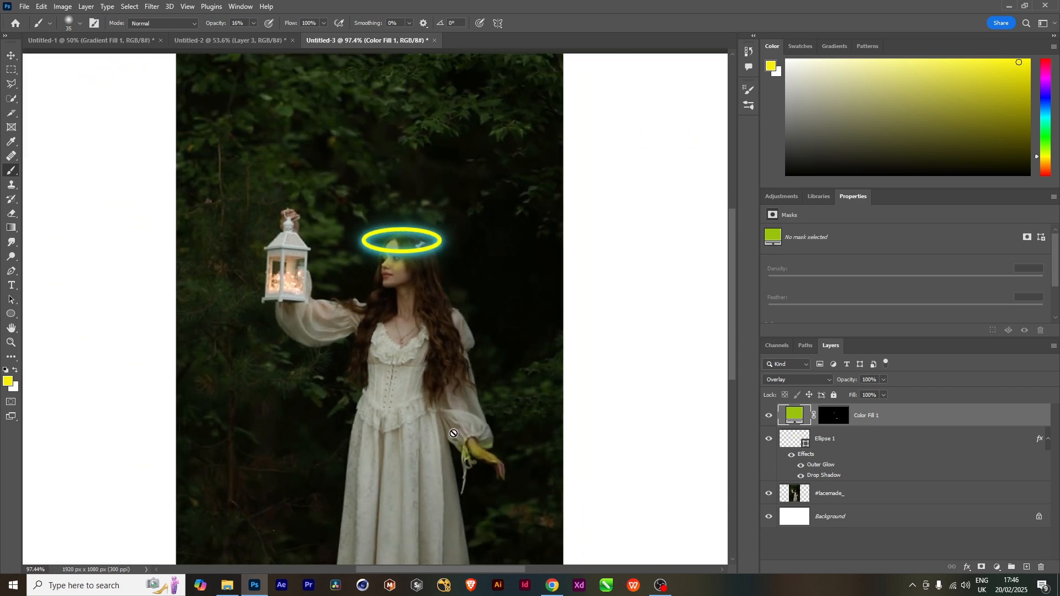
mouse_move(548, 592)
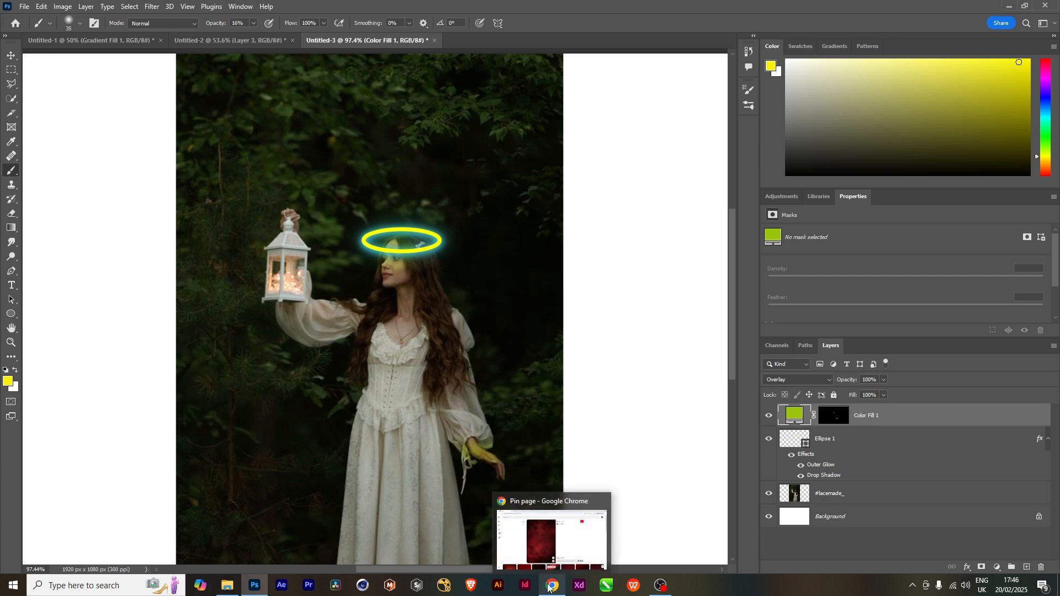
left_click(125, 41)
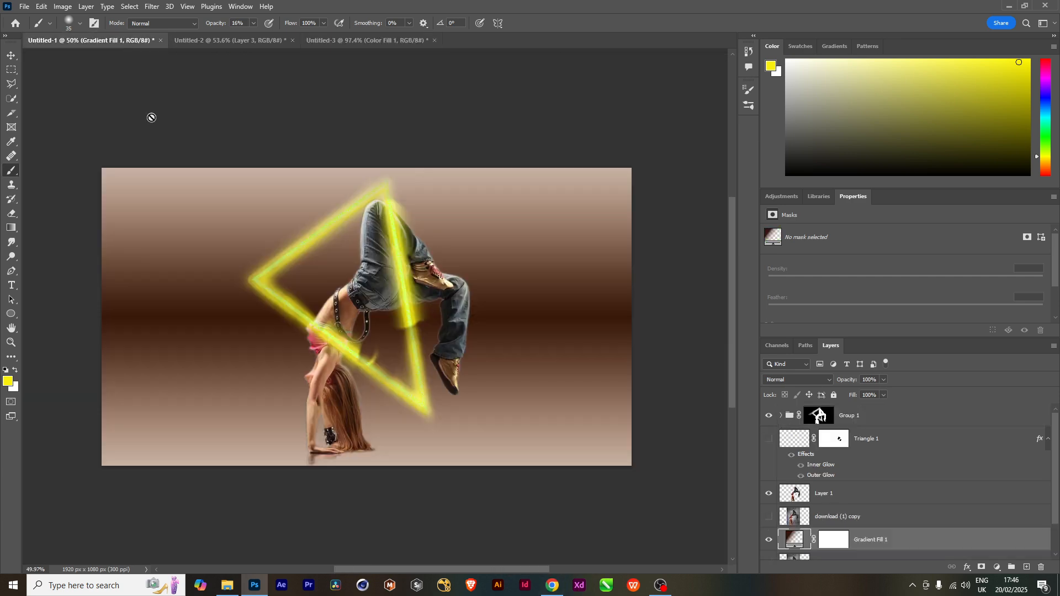
left_click(228, 585)
left_click(418, 317)
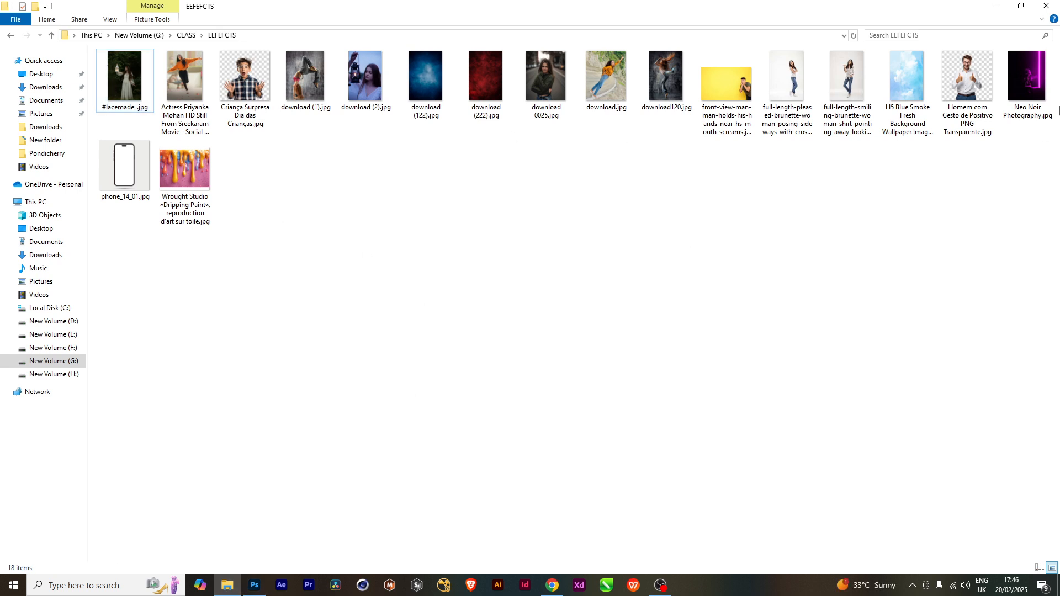
left_click_drag(486, 78, 381, 345)
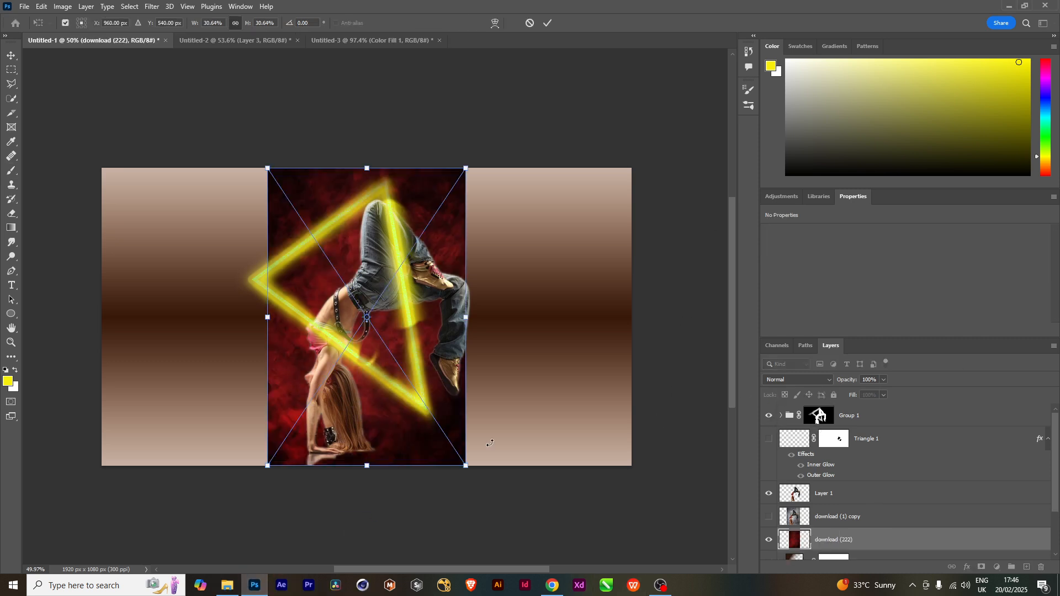
left_click_drag(467, 466, 782, 566)
left_click_drag(373, 395, 579, 374)
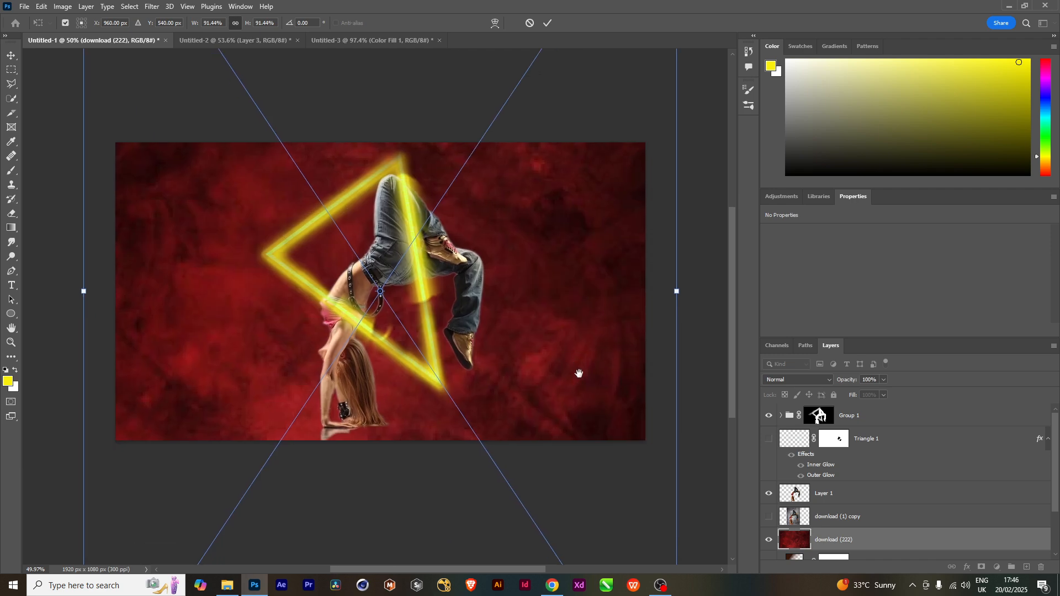
key("Return")
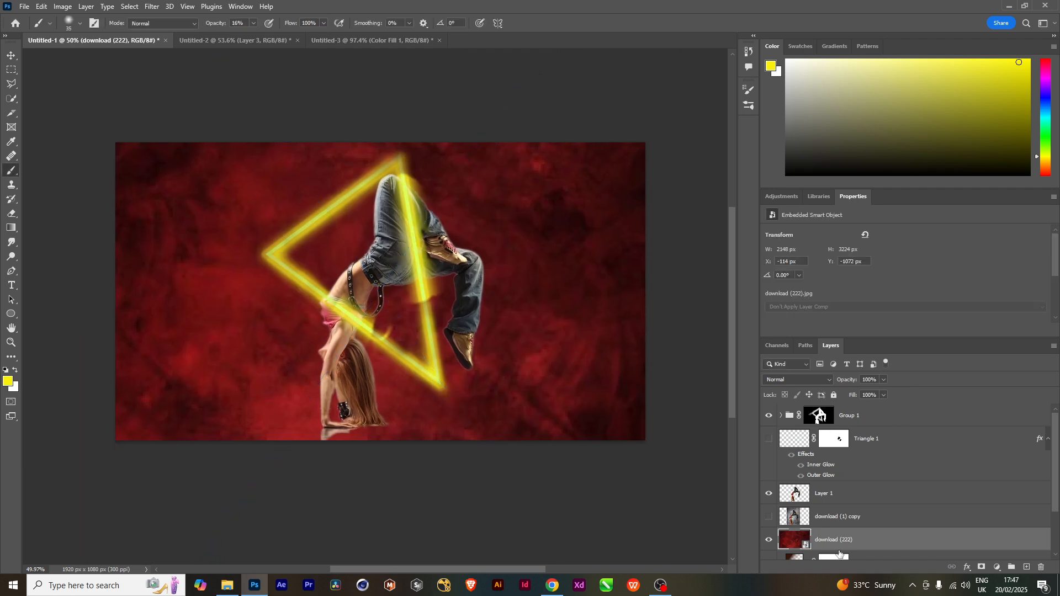
Move the download (222) layer to the top of the layer stack and set its blend mode to Multiply.
left_click_drag(874, 539, 831, 404)
left_click(807, 379)
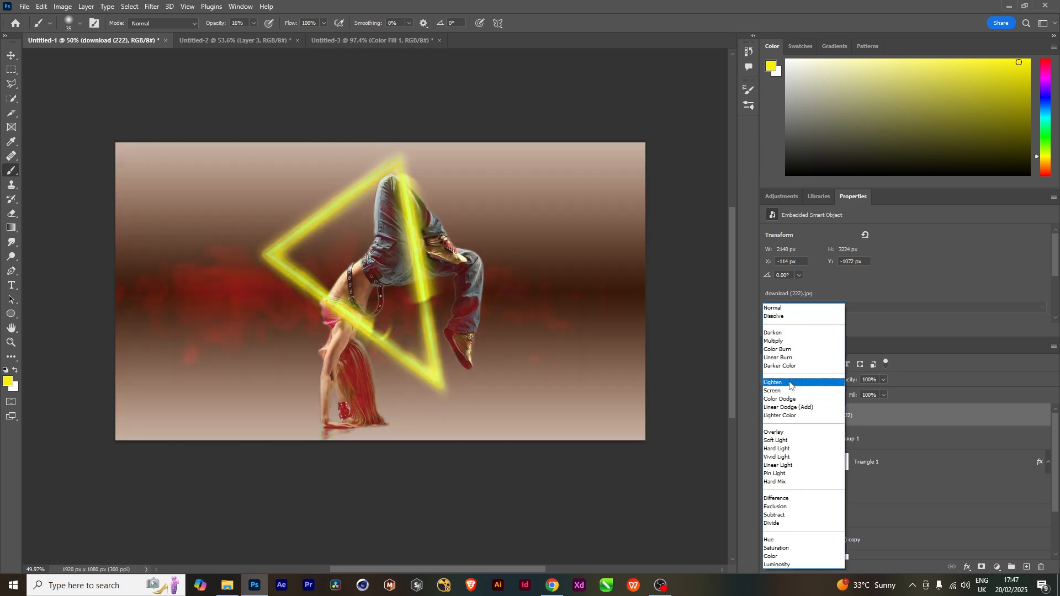
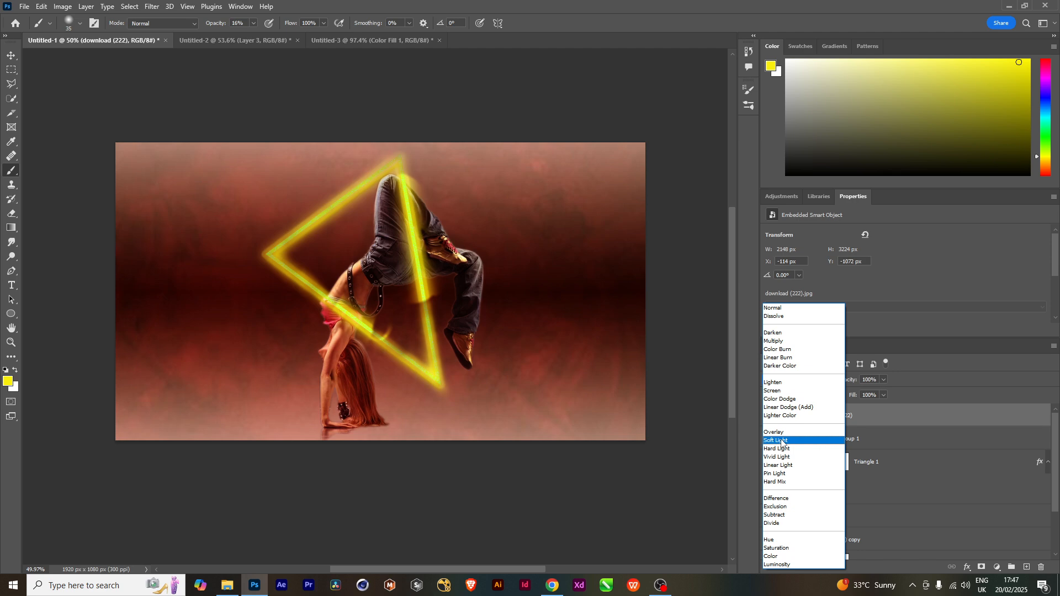
left_click(773, 342)
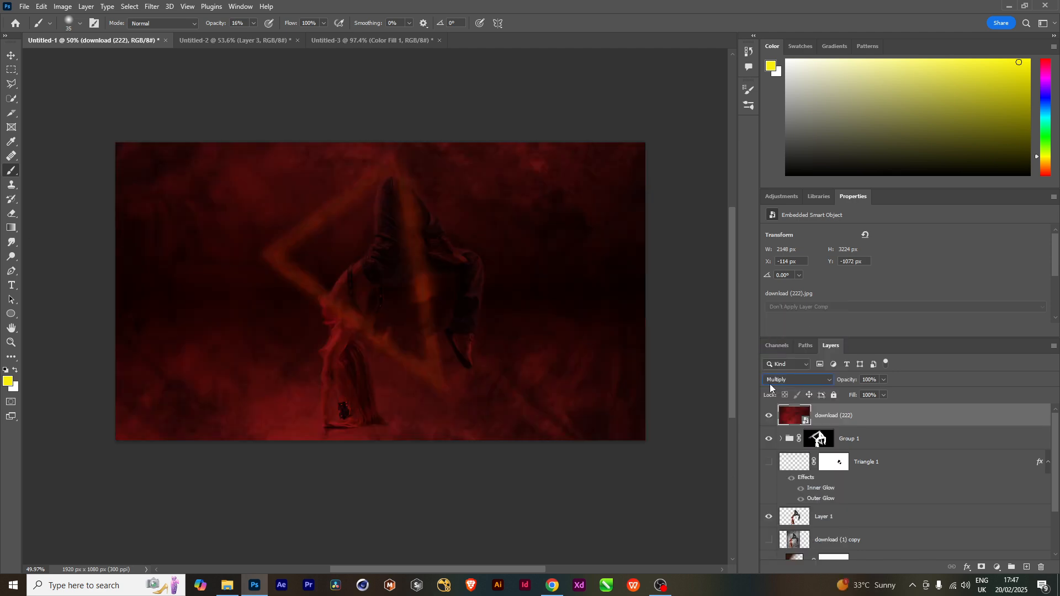
Reduce the fill of the download (222) layer to 80%.
left_click(883, 396)
left_click_drag(866, 408, 862, 408)
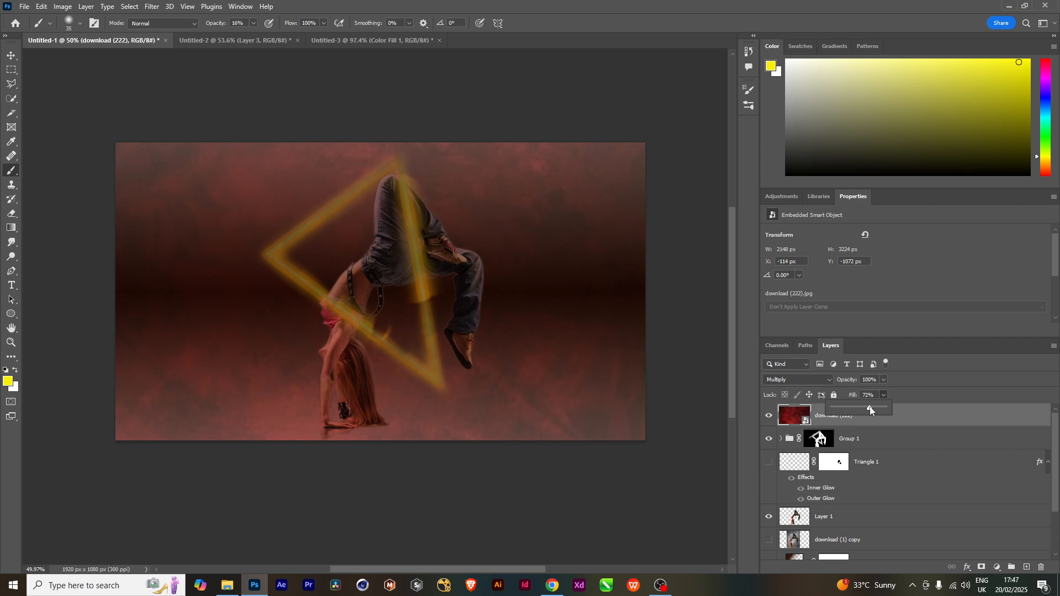
left_click_drag(871, 410, 875, 410)
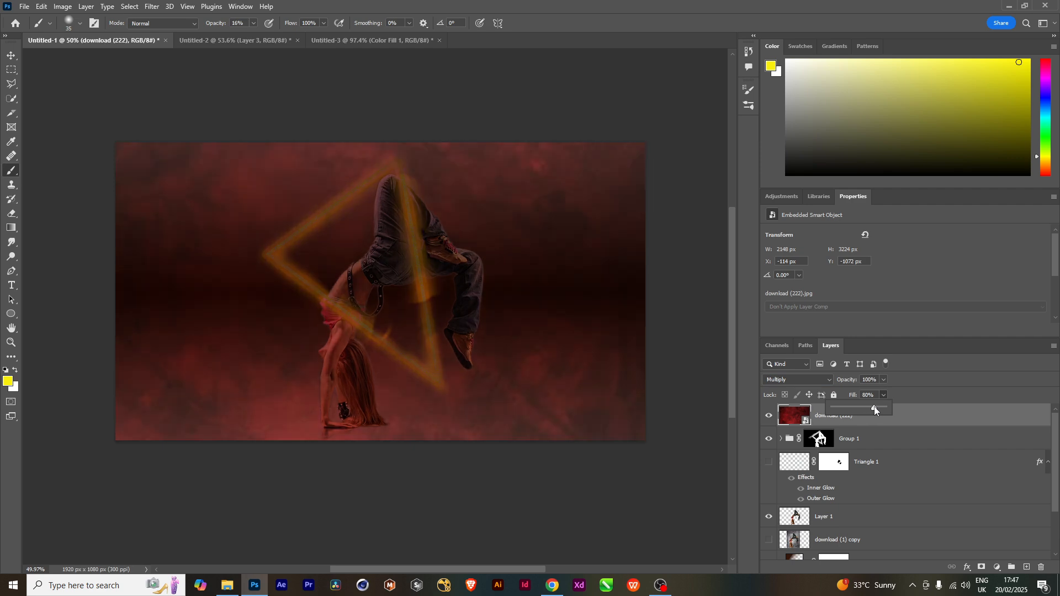
left_click(957, 396)
Set the download (222) layer's blend mode to Overlay and its fill to 73%.
left_click(799, 381)
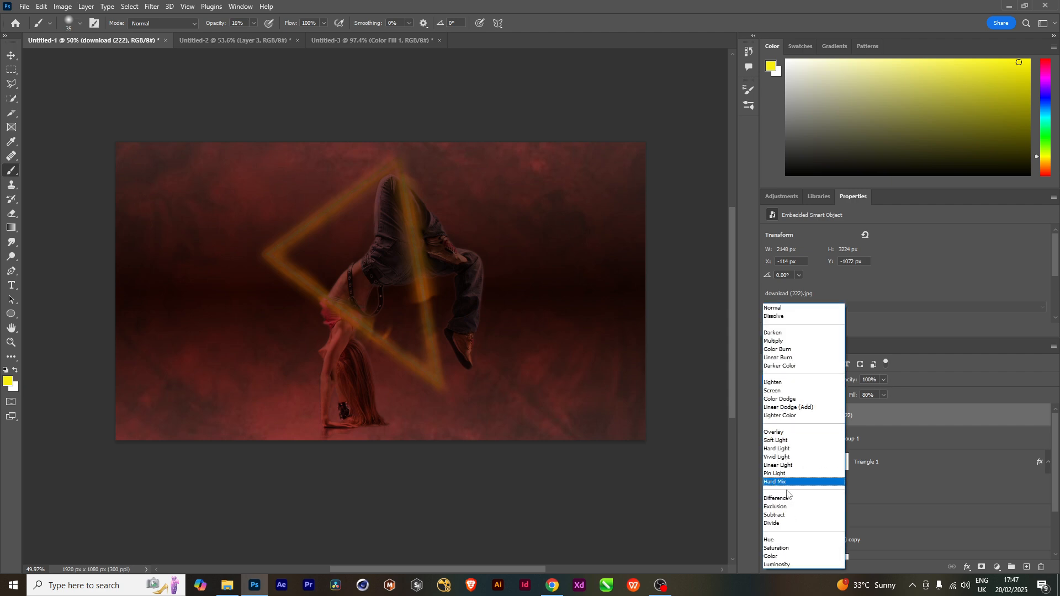
left_click(778, 435)
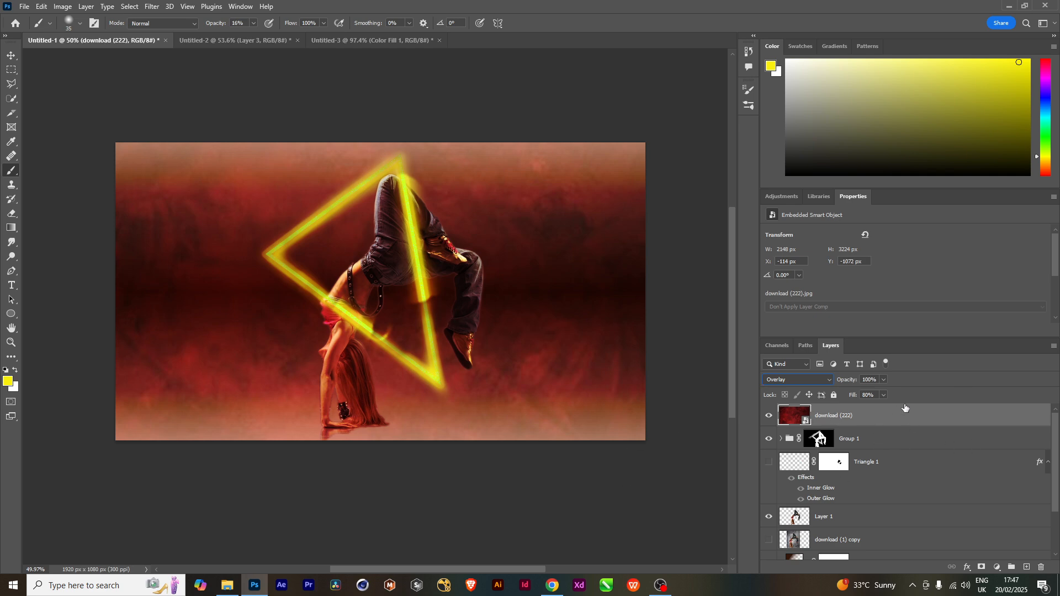
left_click(884, 396)
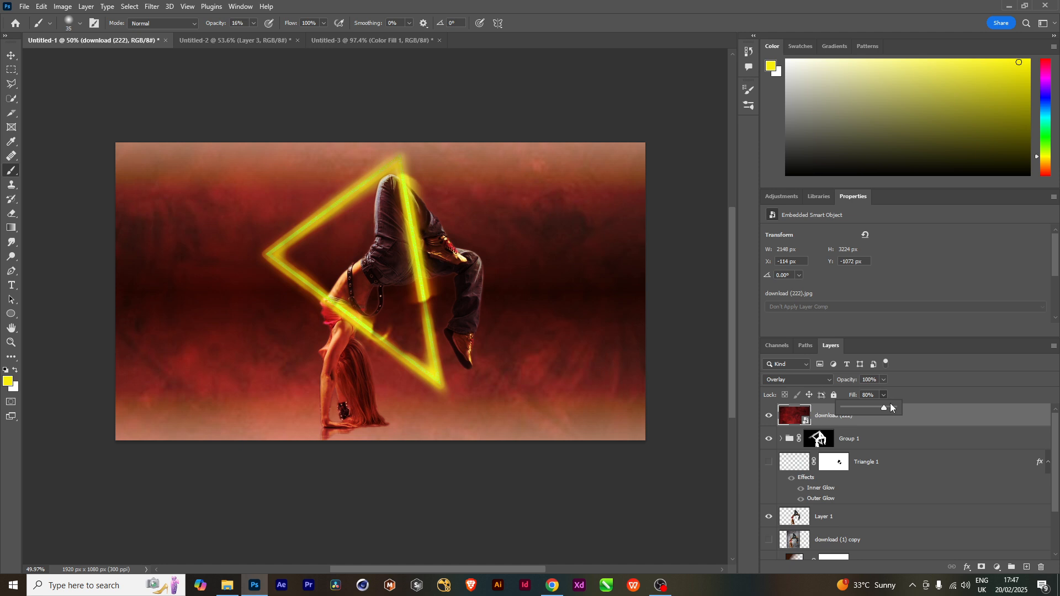
left_click_drag(887, 413, 881, 413)
left_click(945, 379)
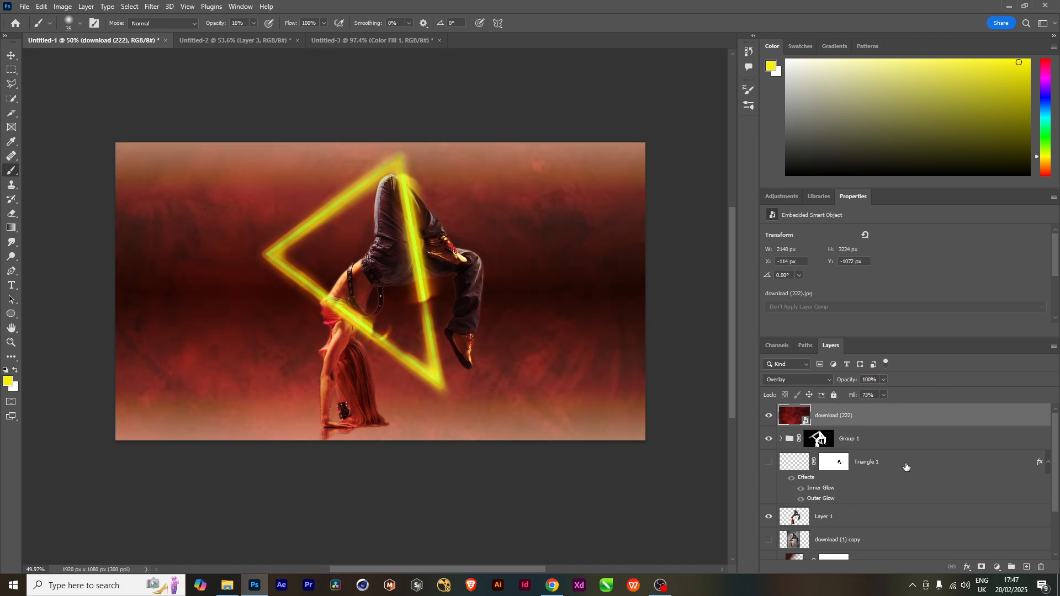
left_click(11, 55)
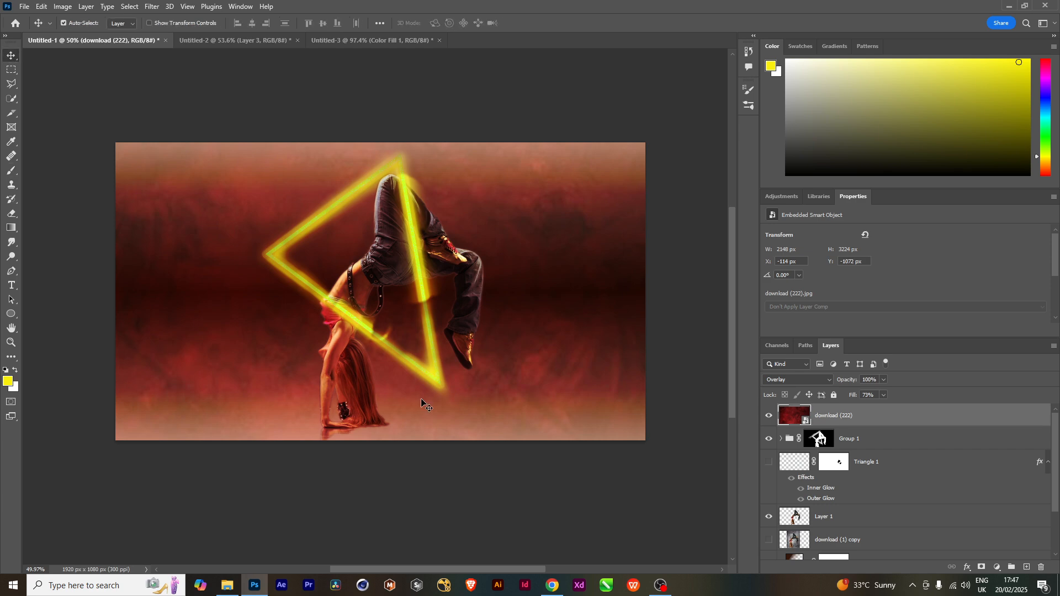
scroll(478, 407, "down", 1)
scroll(479, 407, "up", 2)
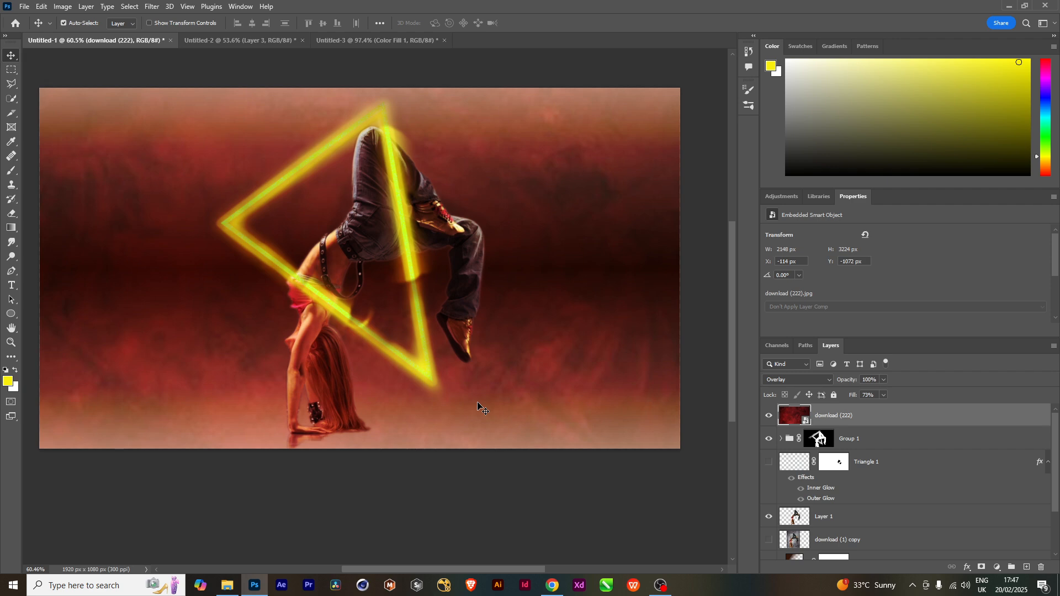
left_click_drag(480, 407, 504, 461)
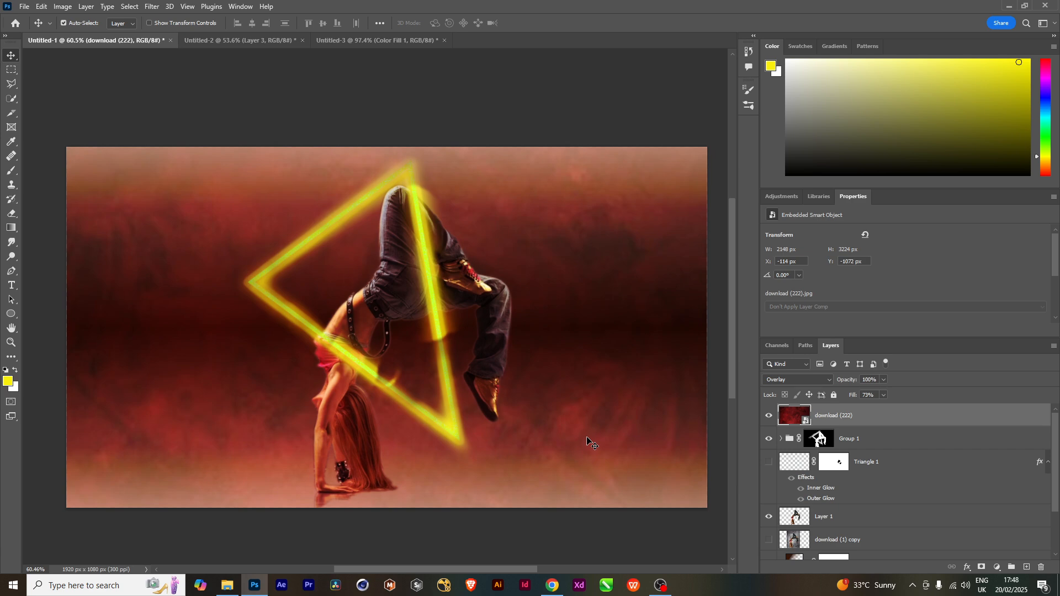
Bring up the Untitled-3 document, switch to Pinterest in Chrome and search for "light red".
left_click(350, 40)
scroll(525, 407, "down", 2)
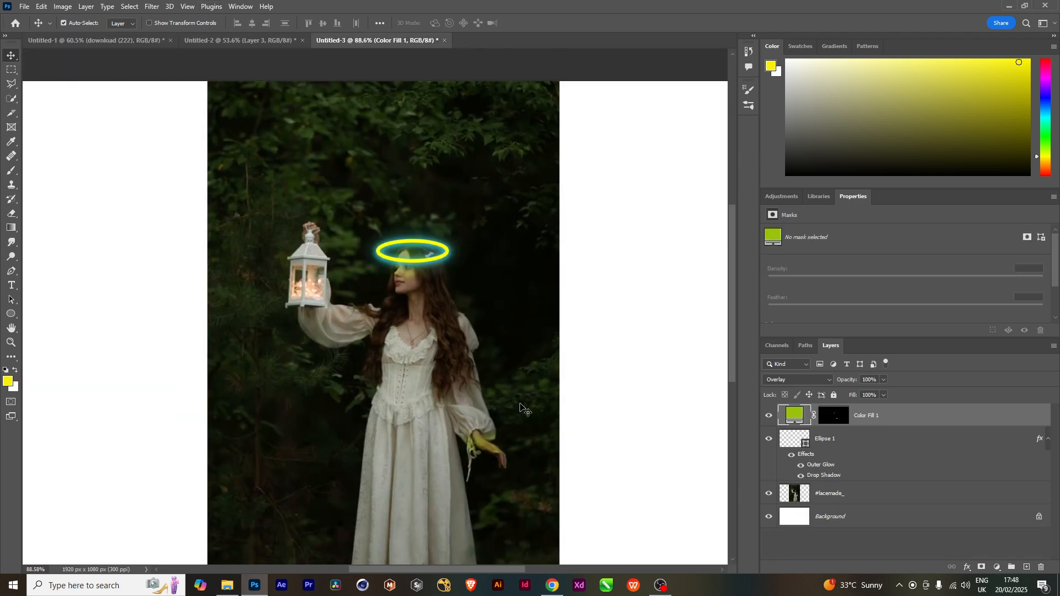
left_click(552, 585)
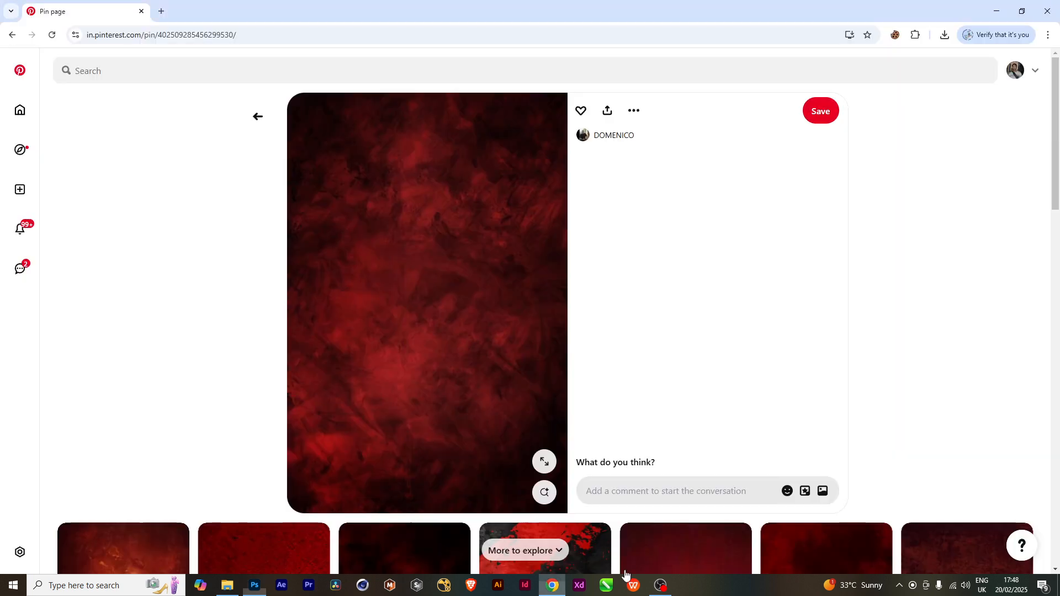
left_click(114, 69)
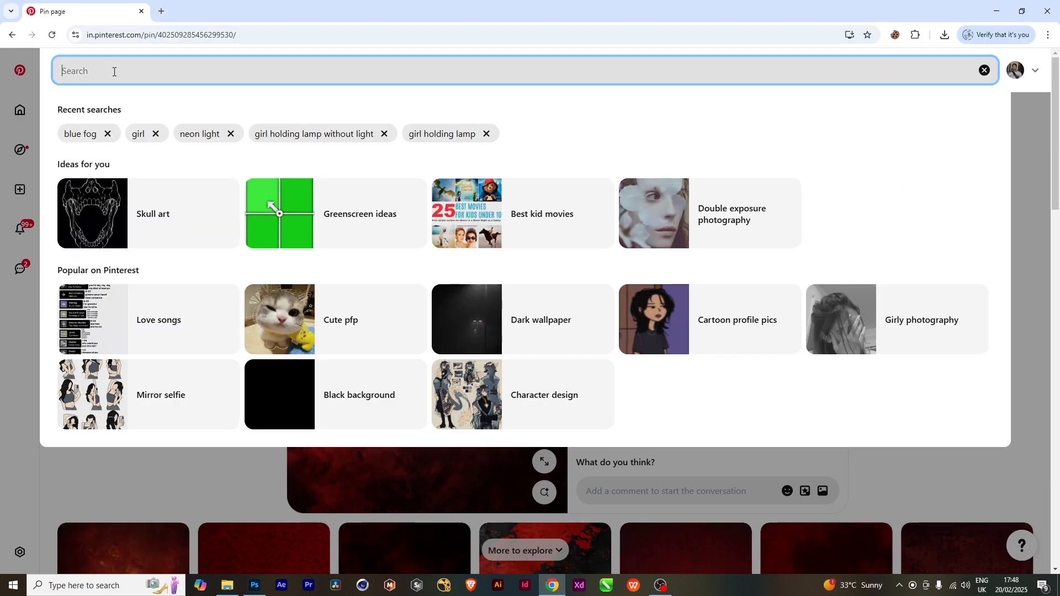
type("light")
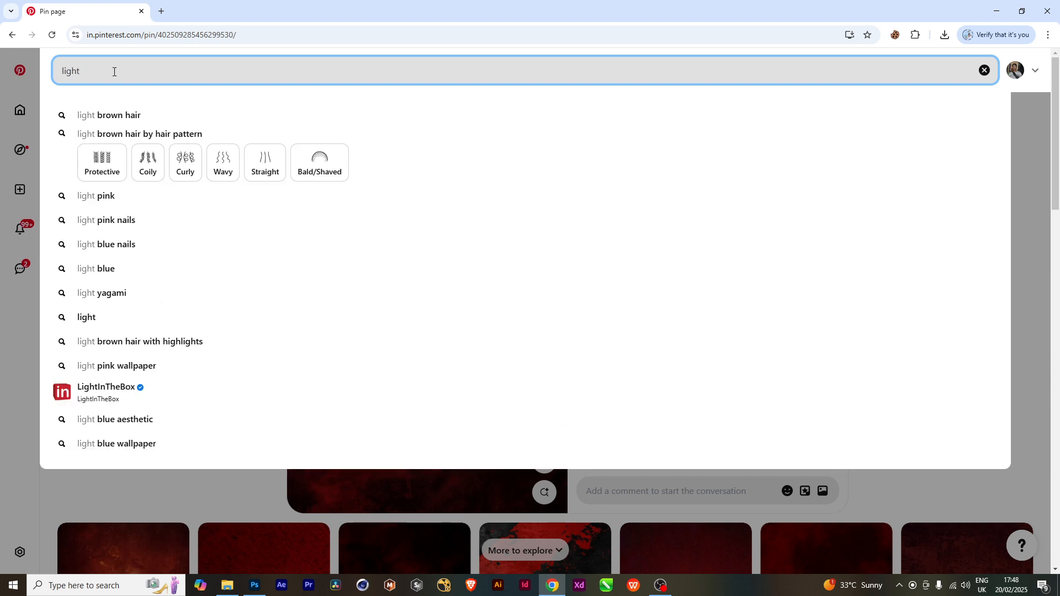
type(" red")
key("Return")
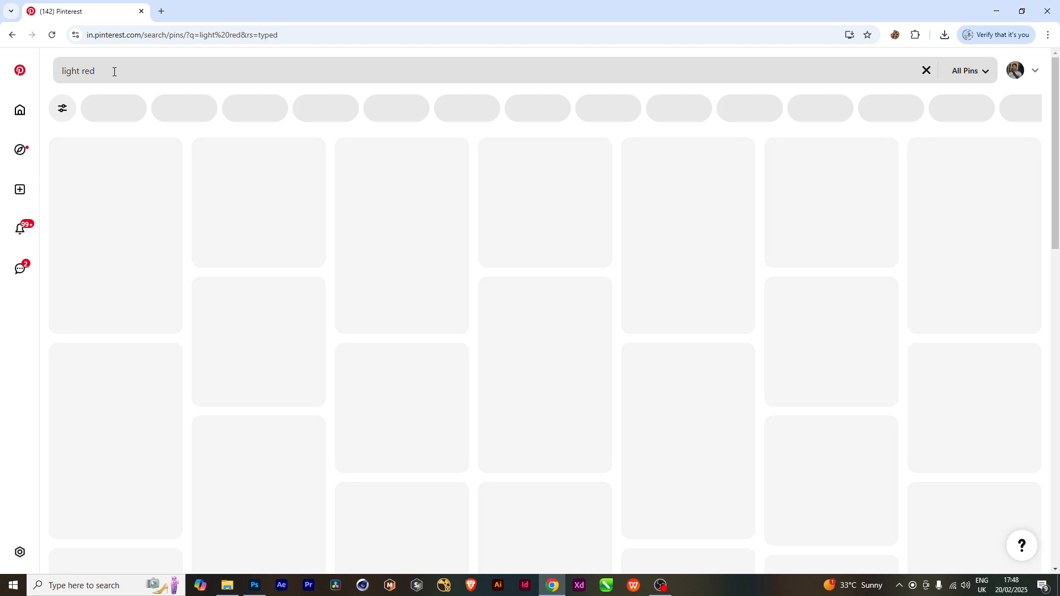
Browse the search results and download the Burgundy Mottled Abstract Backdrop image.
scroll(596, 426, "down", 6)
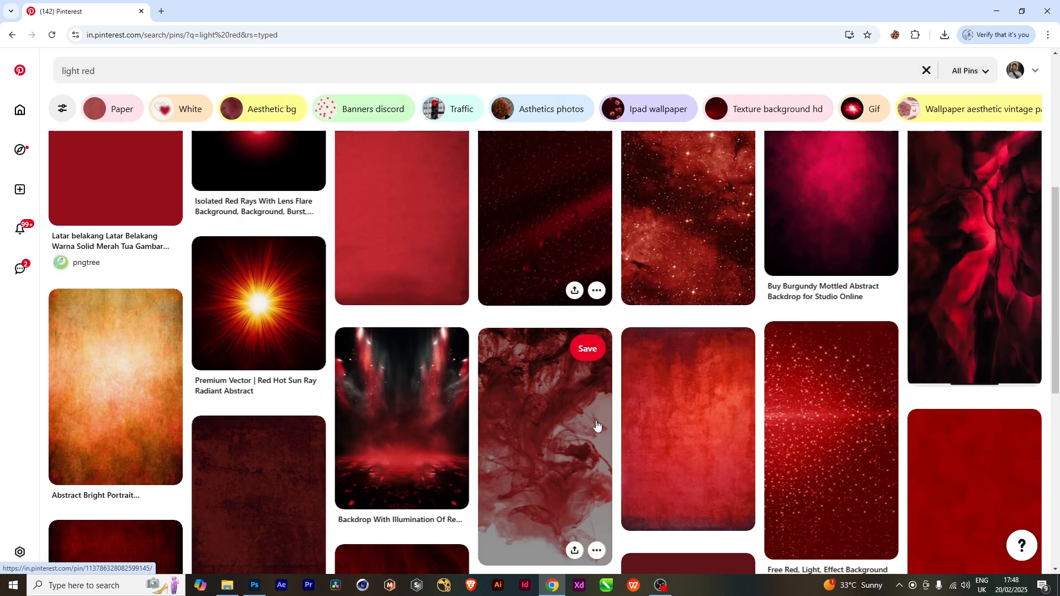
scroll(596, 425, "up", 4)
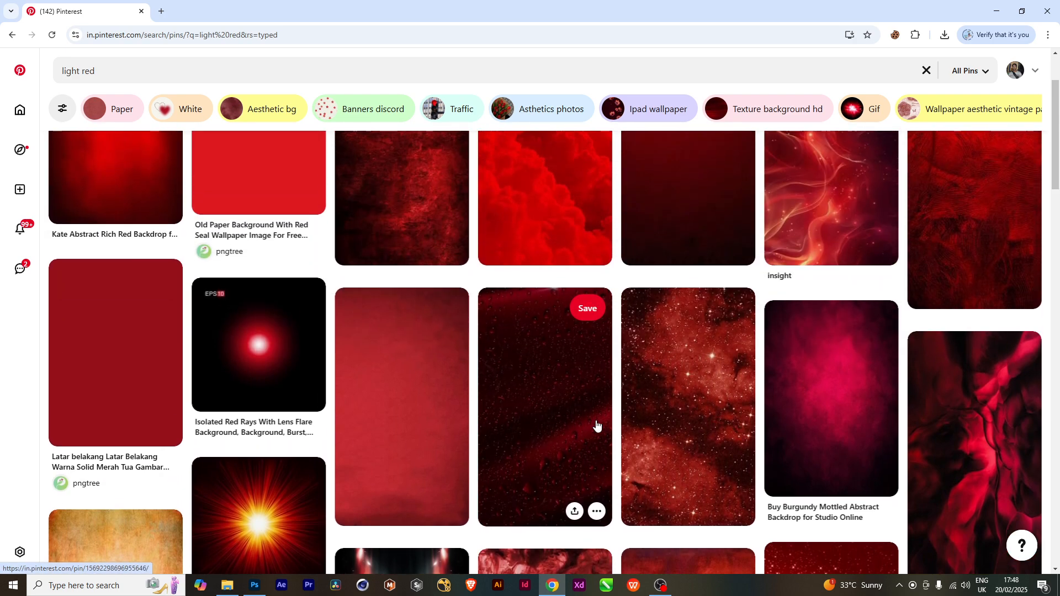
scroll(597, 426, "up", 2)
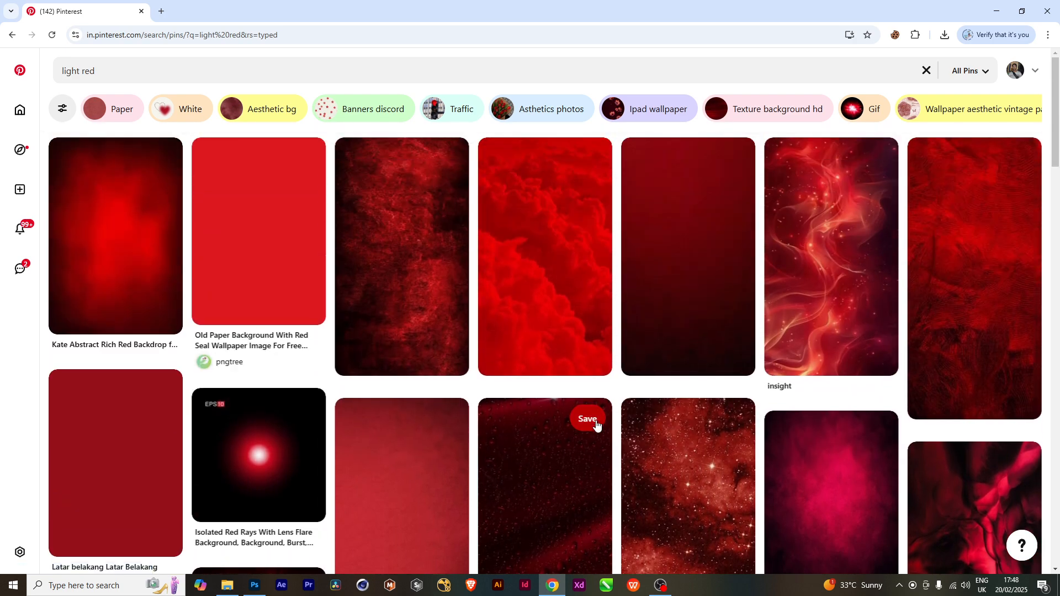
left_click(821, 511)
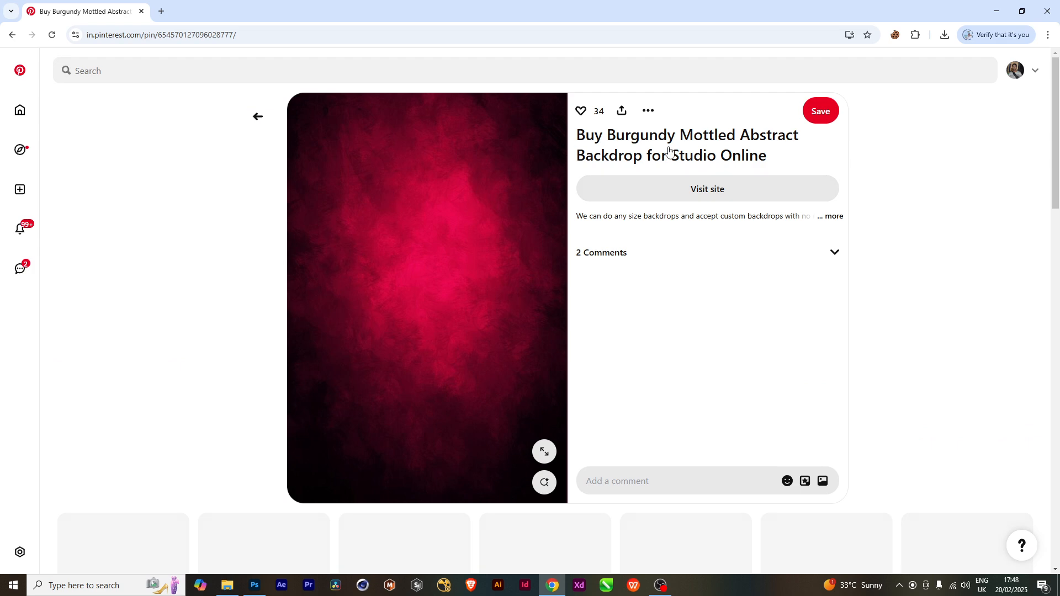
left_click(648, 110)
left_click(642, 143)
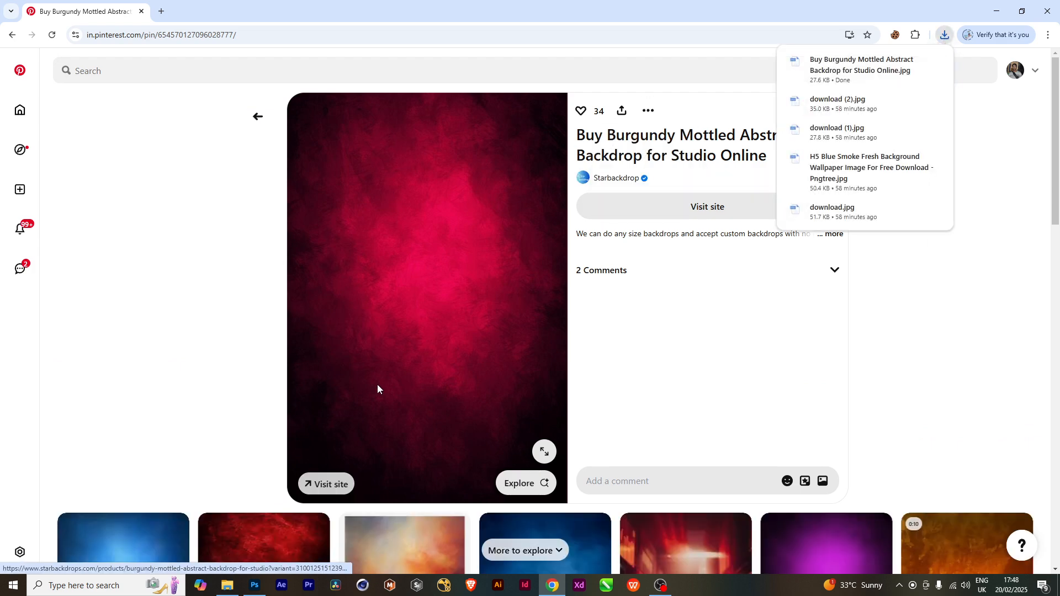
Switch to File Explorer and transfer the downloaded burgundy backdrop image from Downloads into the CLASS\EEFEFCTS folder on drive G.
left_click(227, 585)
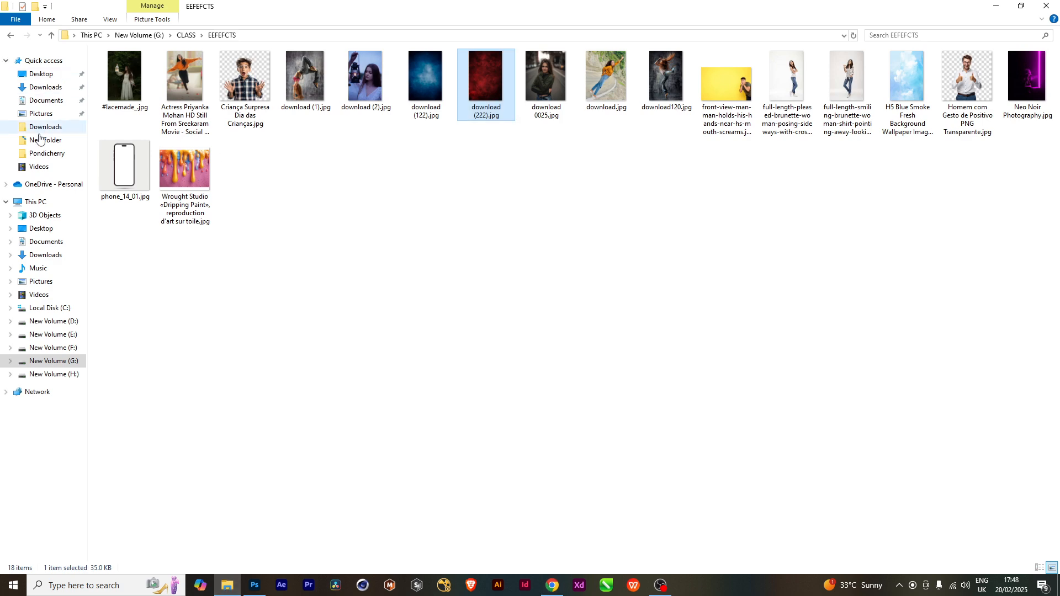
left_click(47, 88)
double_click(124, 88)
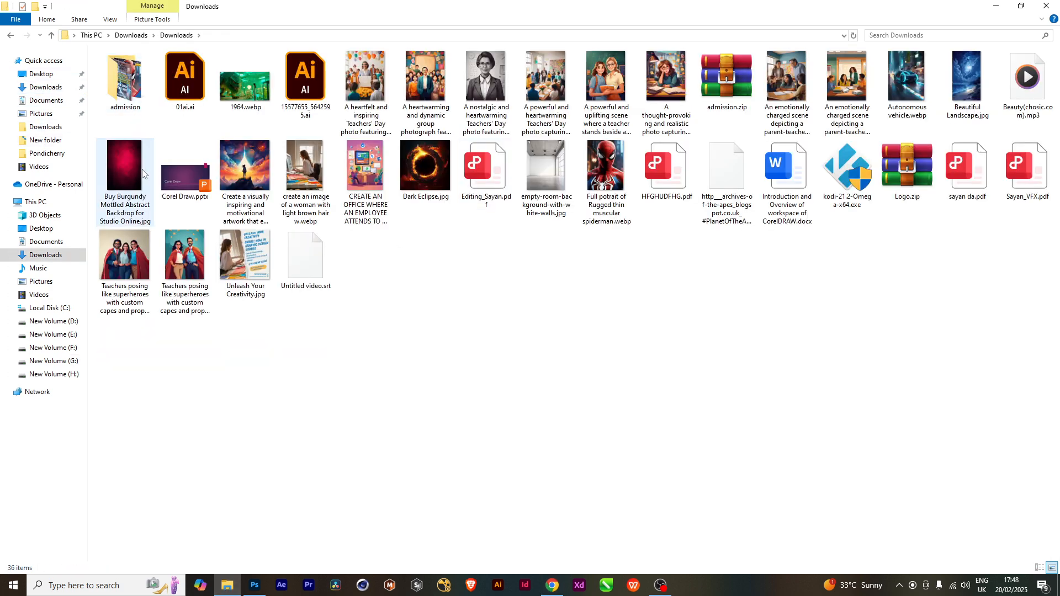
left_click(141, 169)
left_click(53, 362)
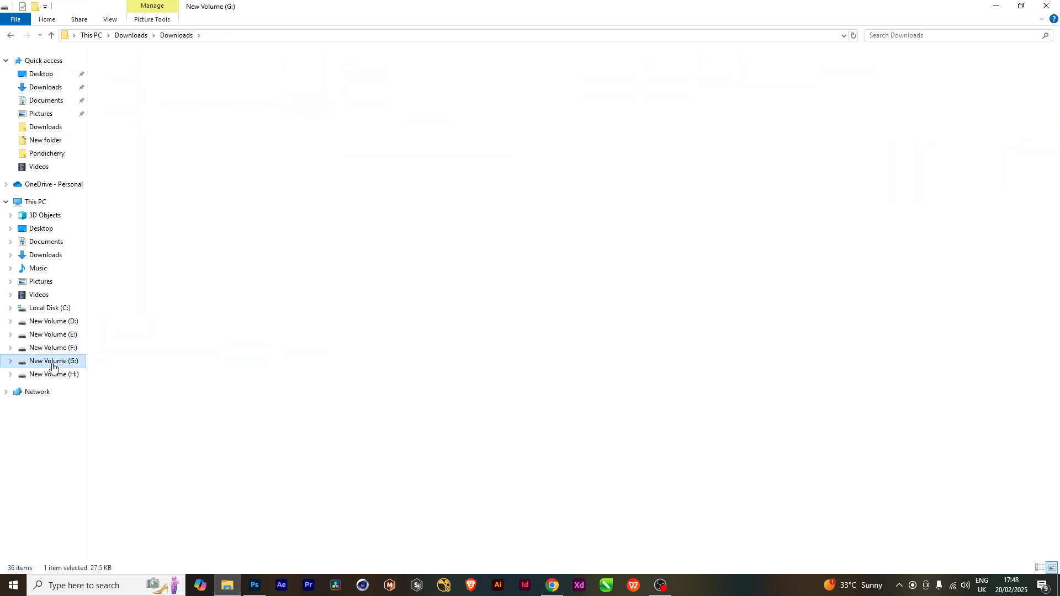
double_click(138, 108)
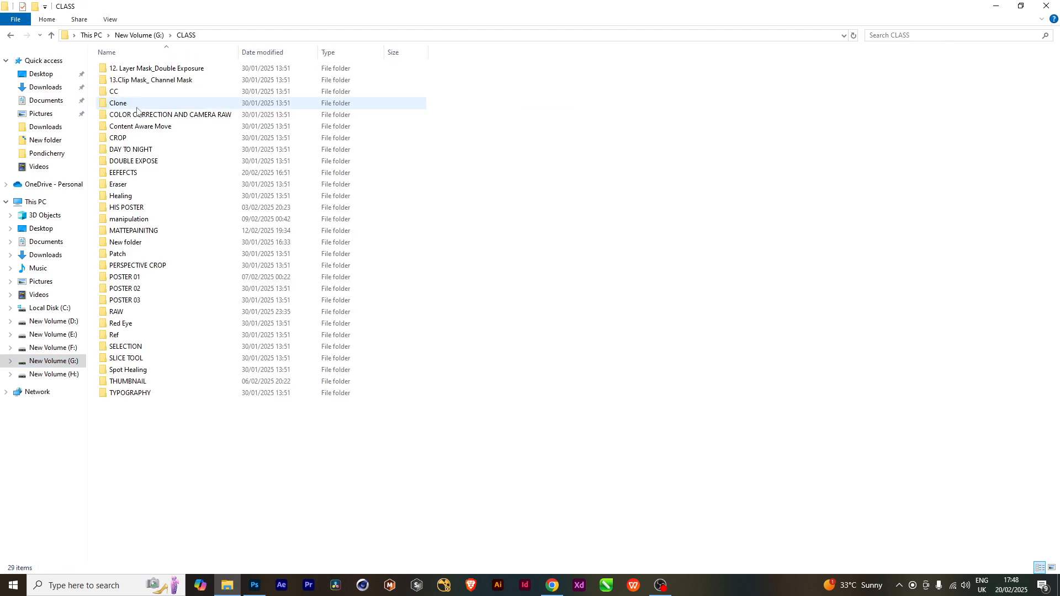
double_click(131, 176)
key("ctrl+v")
Place the Burgundy Mottled Abstract Backdrop image from the EEFEFCTS folder into the Untitled-3 document.
left_click(507, 287)
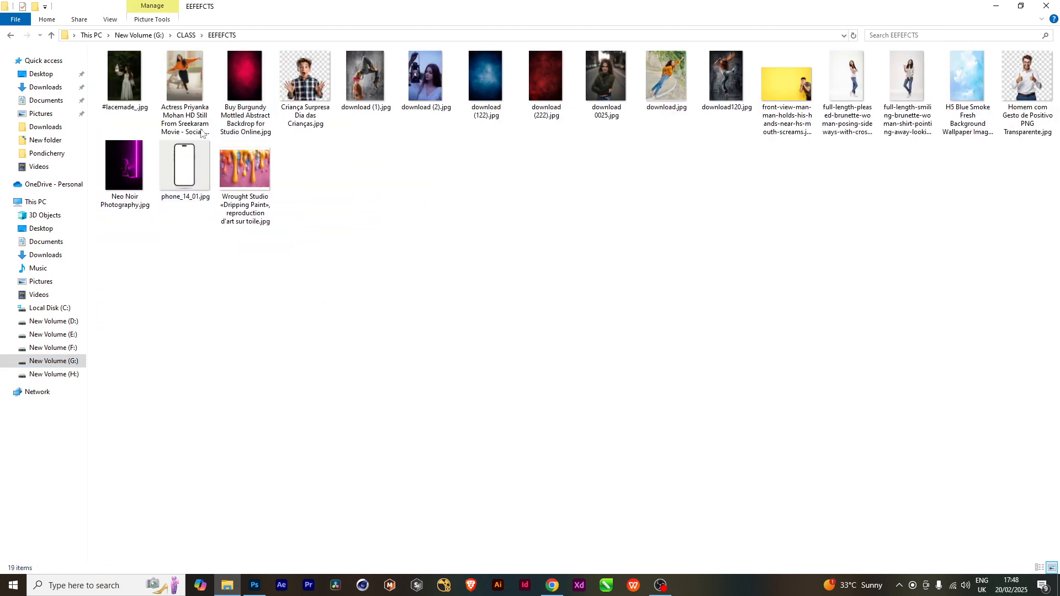
left_click_drag(246, 82, 345, 313)
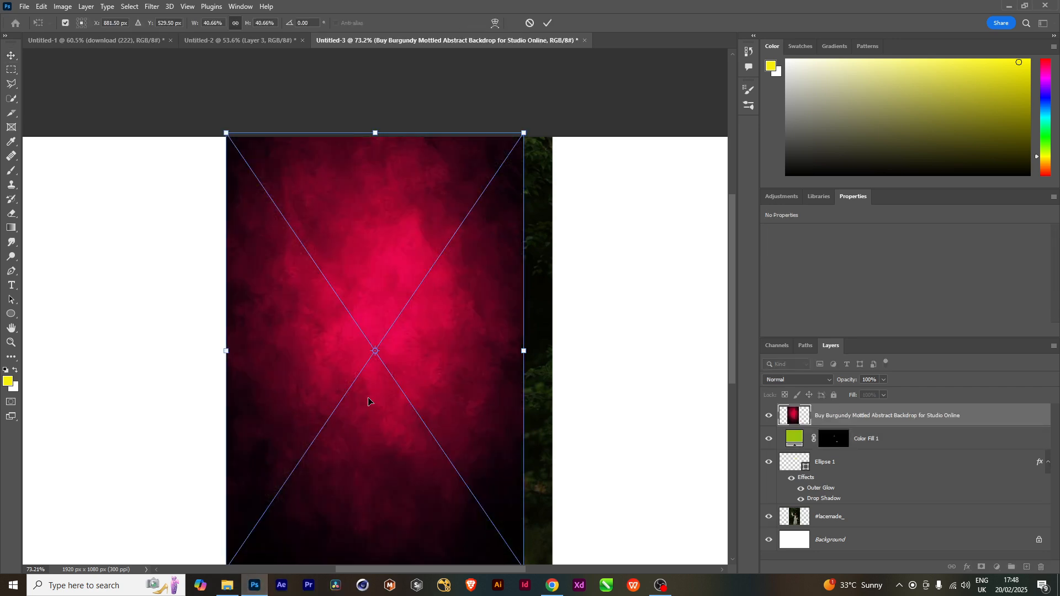
left_click_drag(451, 346, 429, 281)
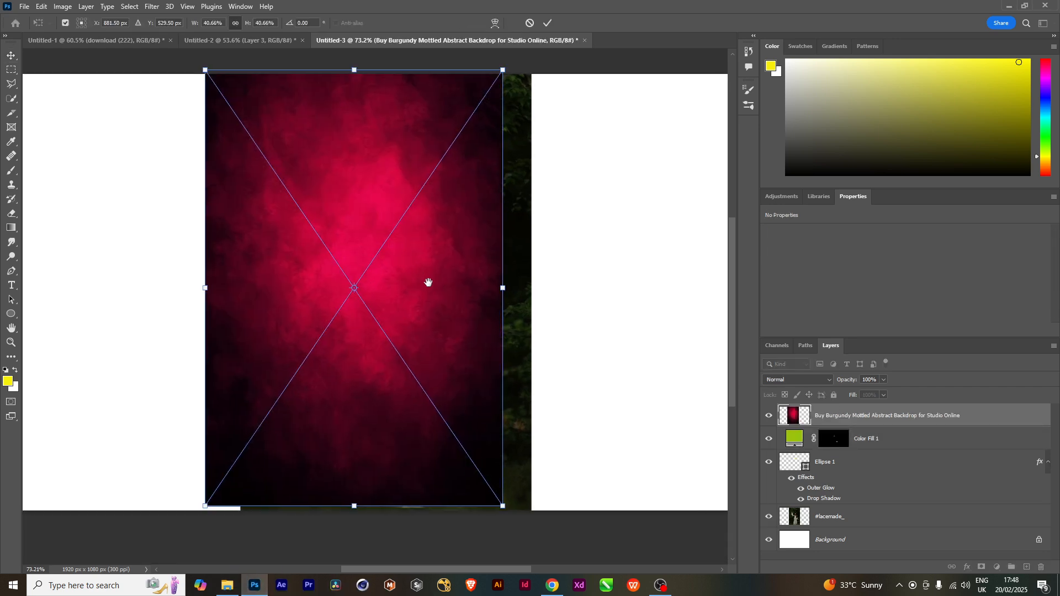
Scale the placed burgundy backdrop down to about 6.22% and position it over the lantern in the woman's hand.
left_click_drag(505, 506, 390, 341)
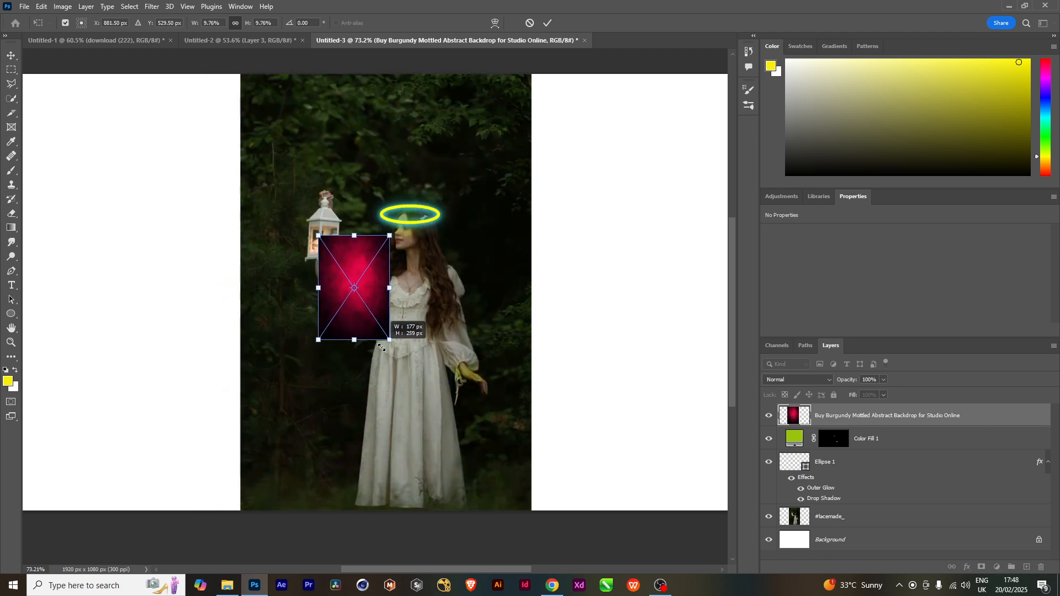
left_click_drag(370, 287, 336, 239)
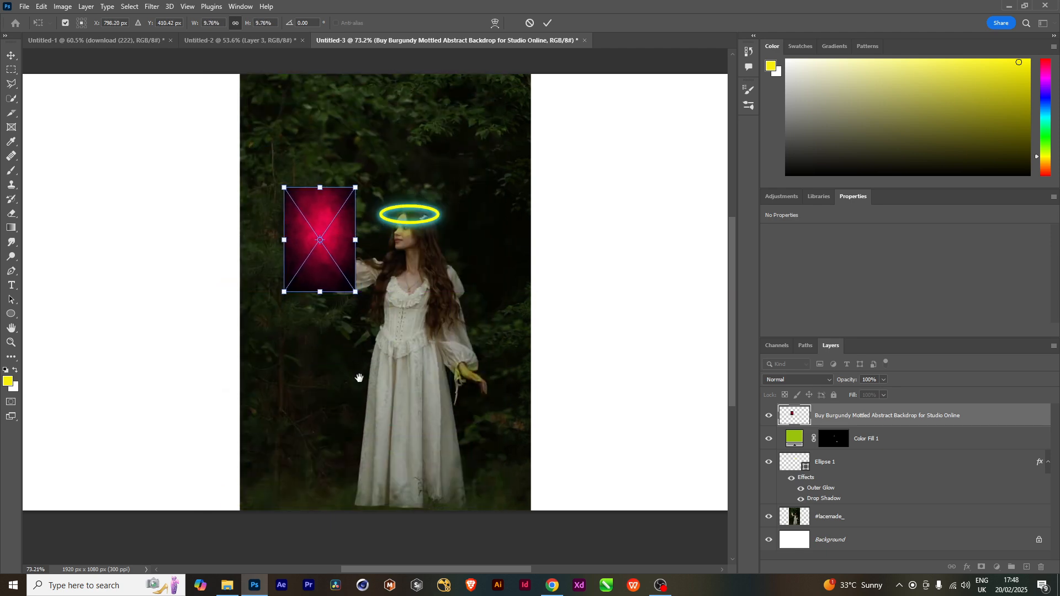
left_click_drag(360, 377, 383, 466)
scroll(358, 352, "up", 1)
scroll(358, 354, "up", 1)
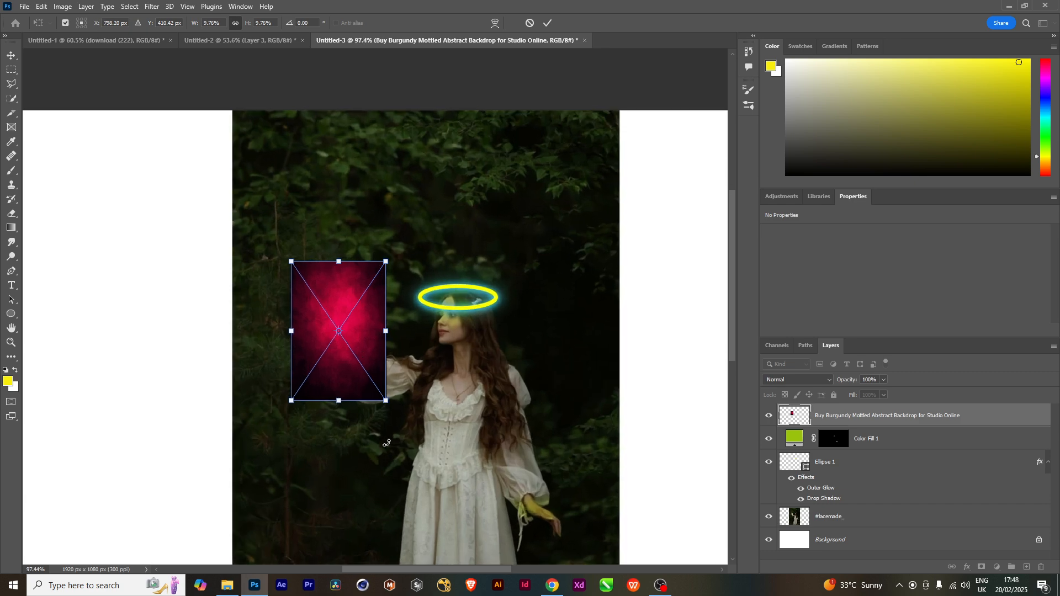
left_click_drag(387, 403, 355, 328)
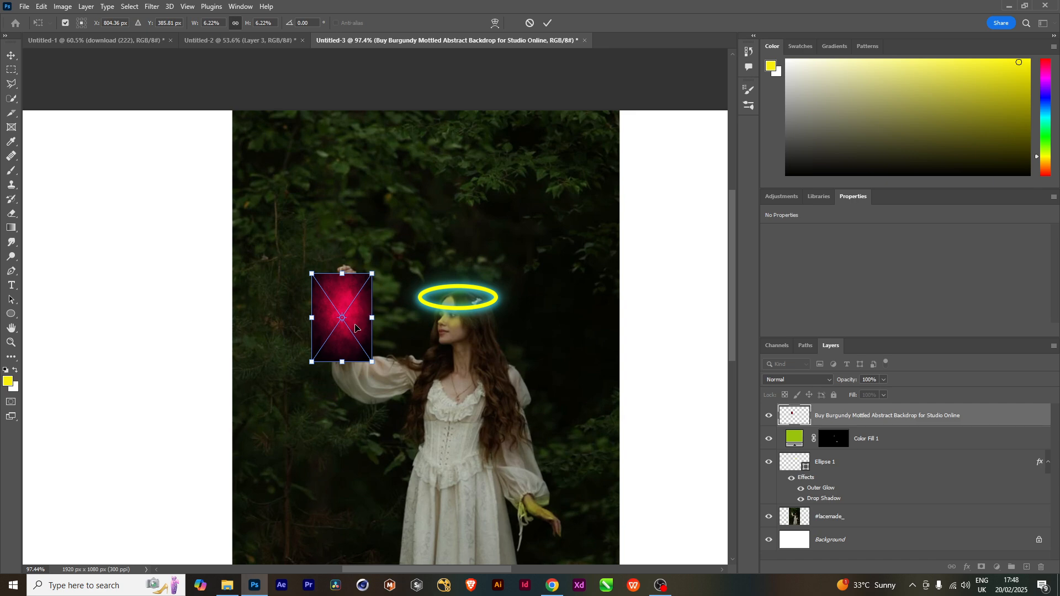
key("Return")
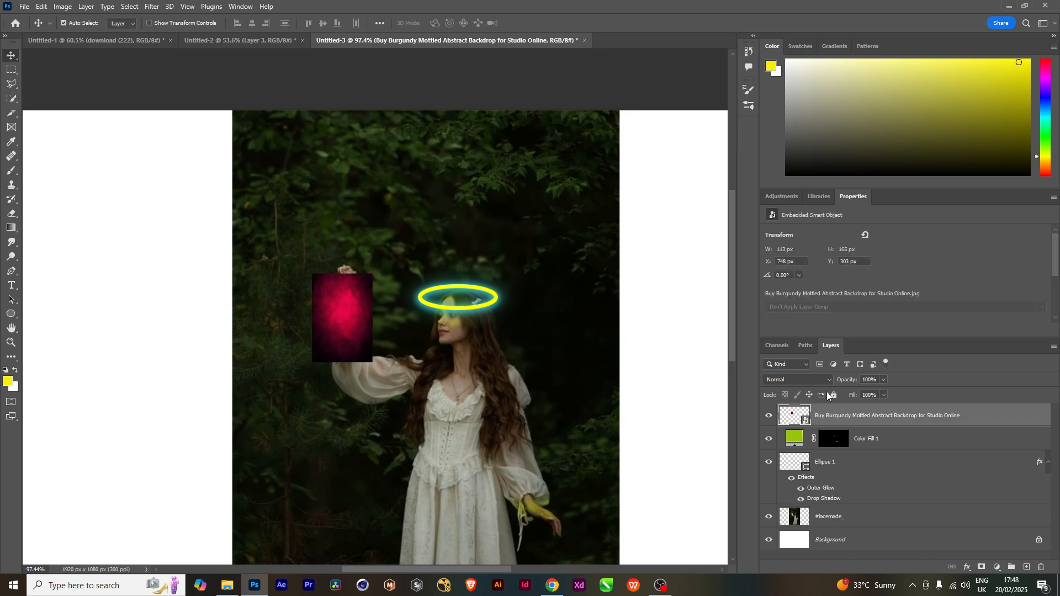
Set the burgundy backdrop layer's blend mode to Linear Dodge (Add).
left_click(807, 380)
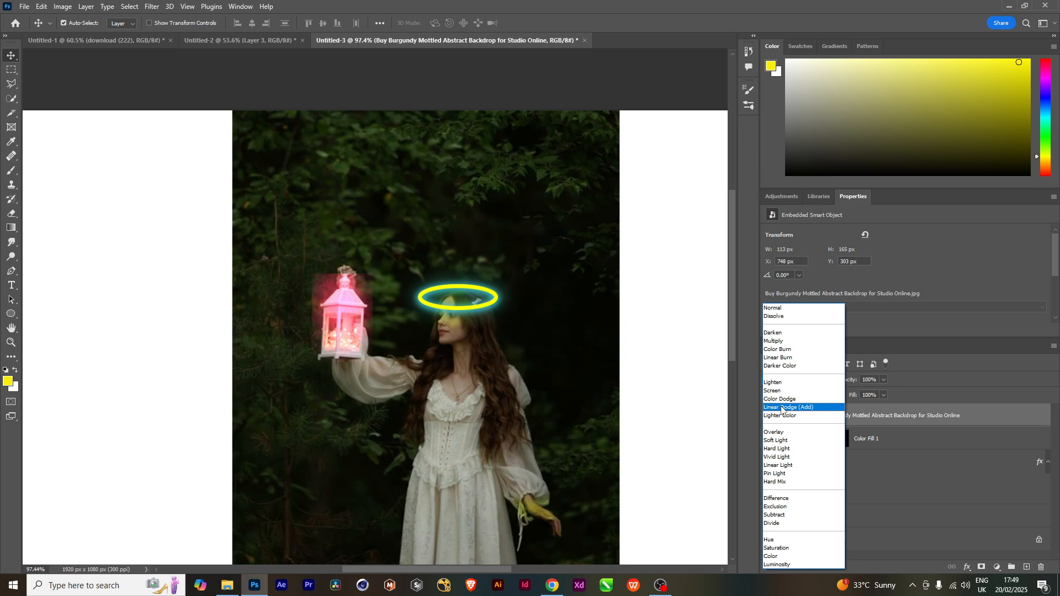
left_click(782, 409)
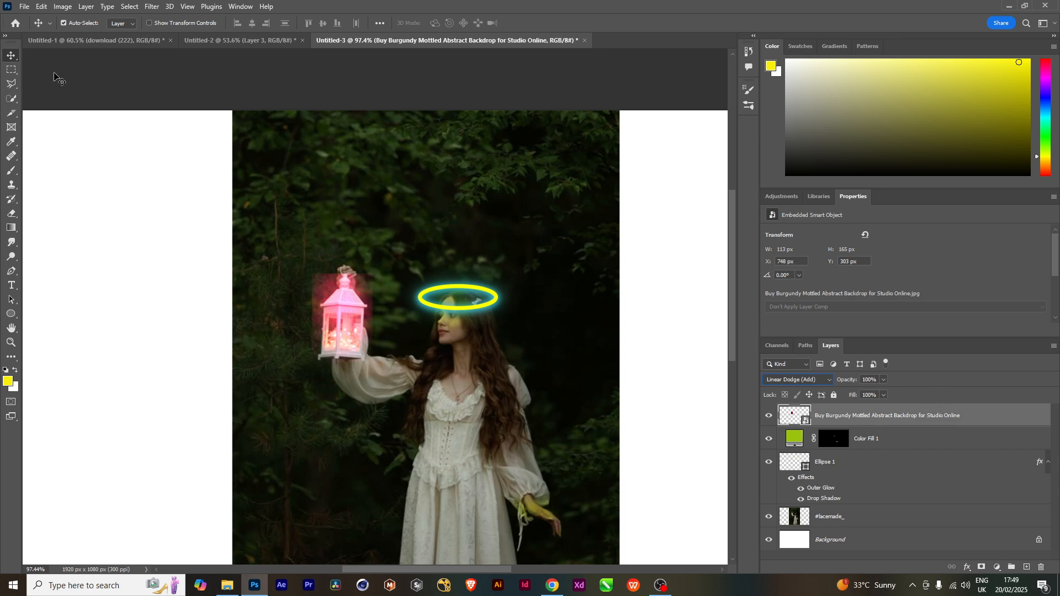
left_click(385, 366)
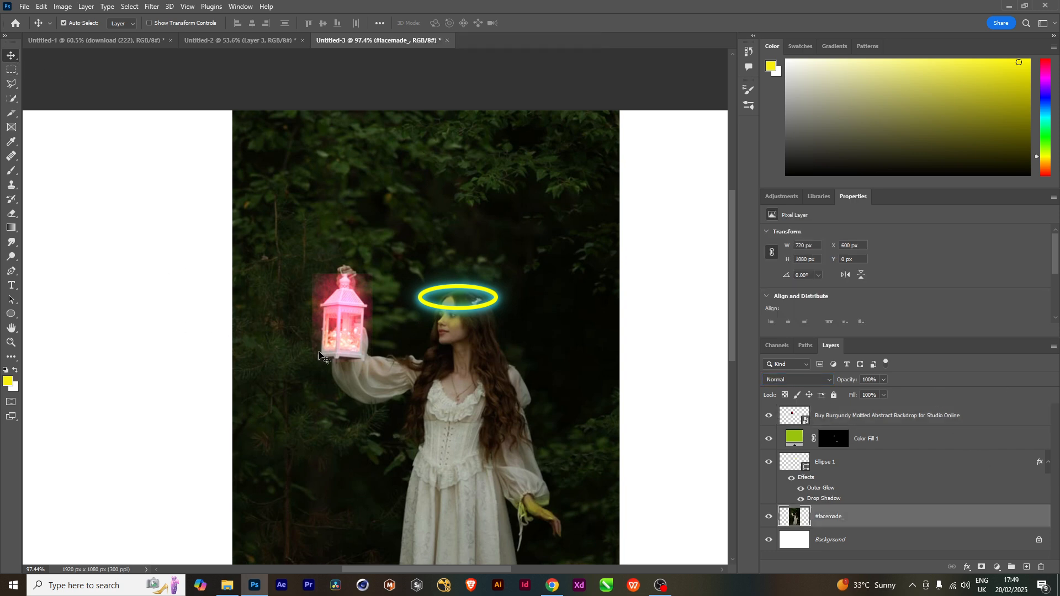
scroll(326, 356, "up", 1)
left_click_drag(414, 421, 366, 422)
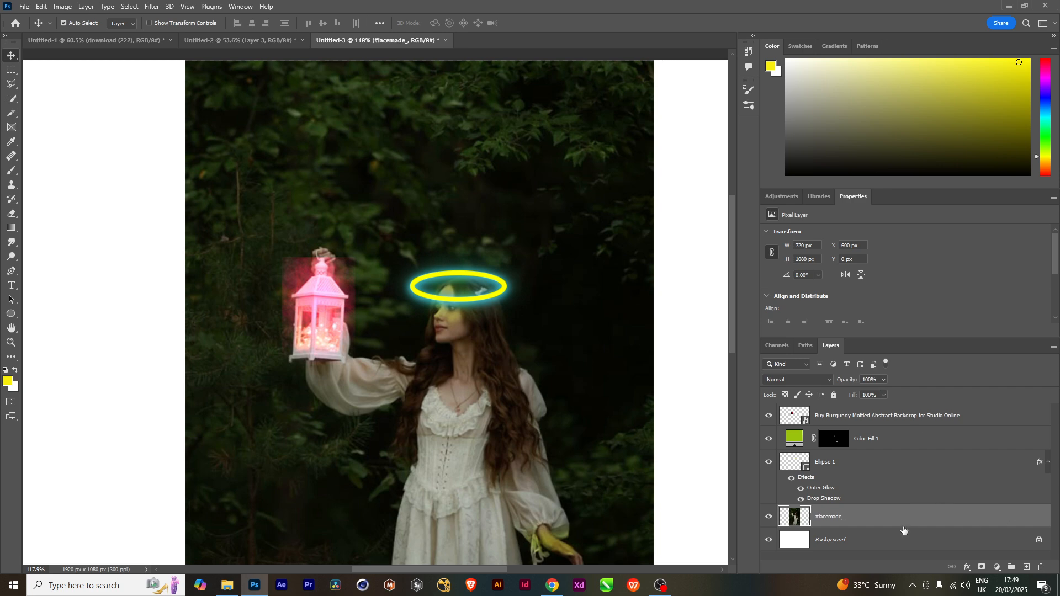
Apply a Gaussian Blur with a radius of 34.6 pixels to the burgundy backdrop layer.
left_click(840, 416)
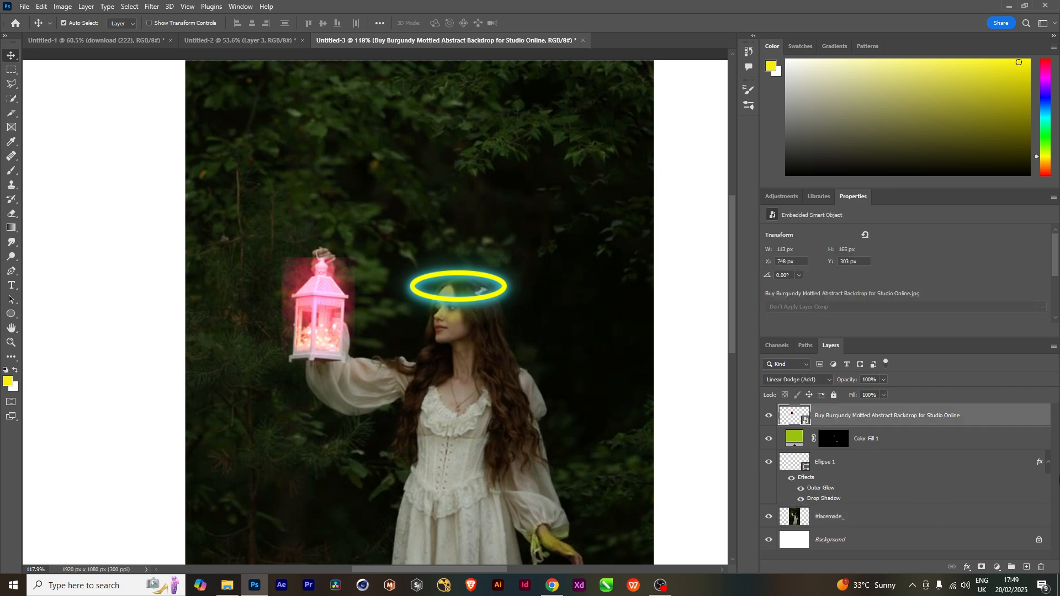
left_click(152, 7)
mouse_move(196, 148)
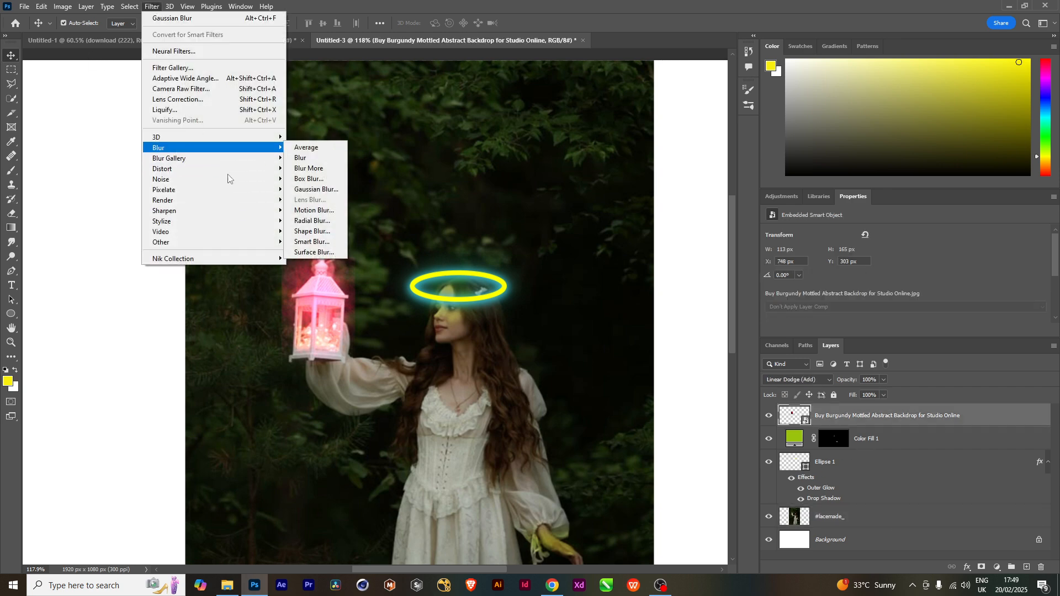
left_click(316, 190)
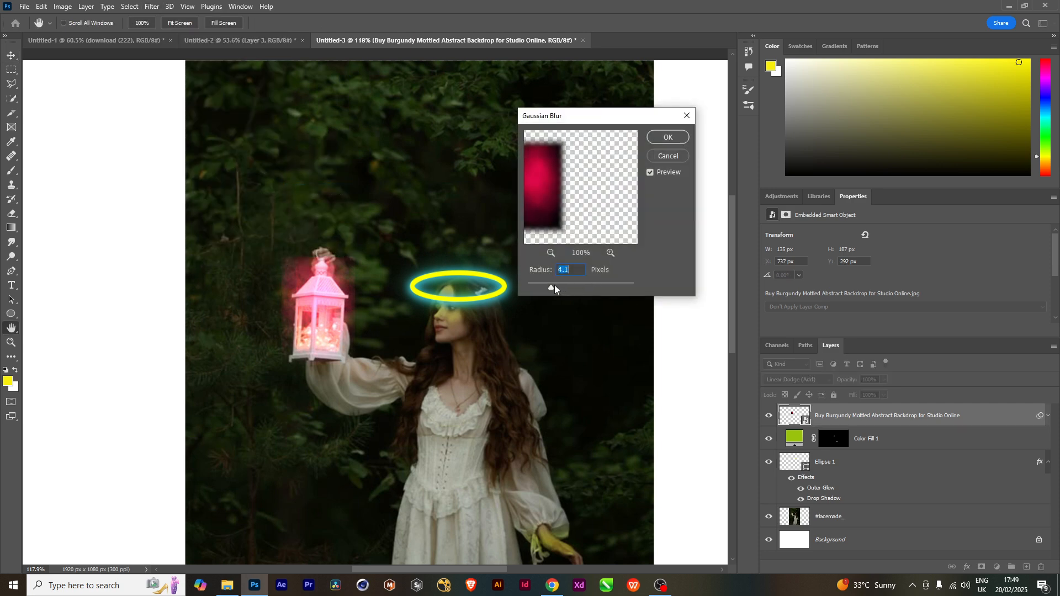
left_click_drag(555, 285, 579, 287)
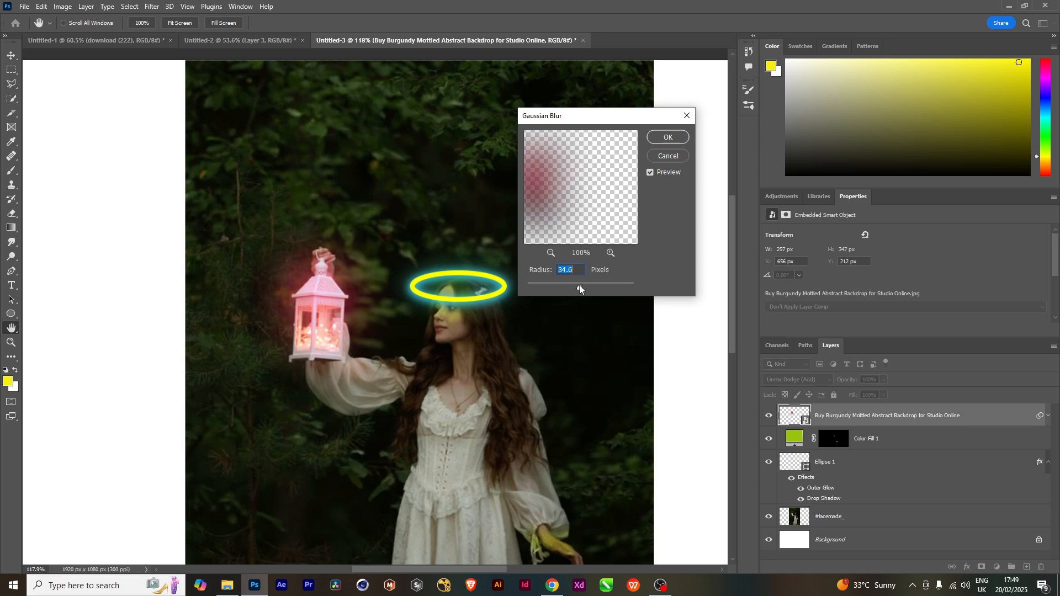
left_click(668, 138)
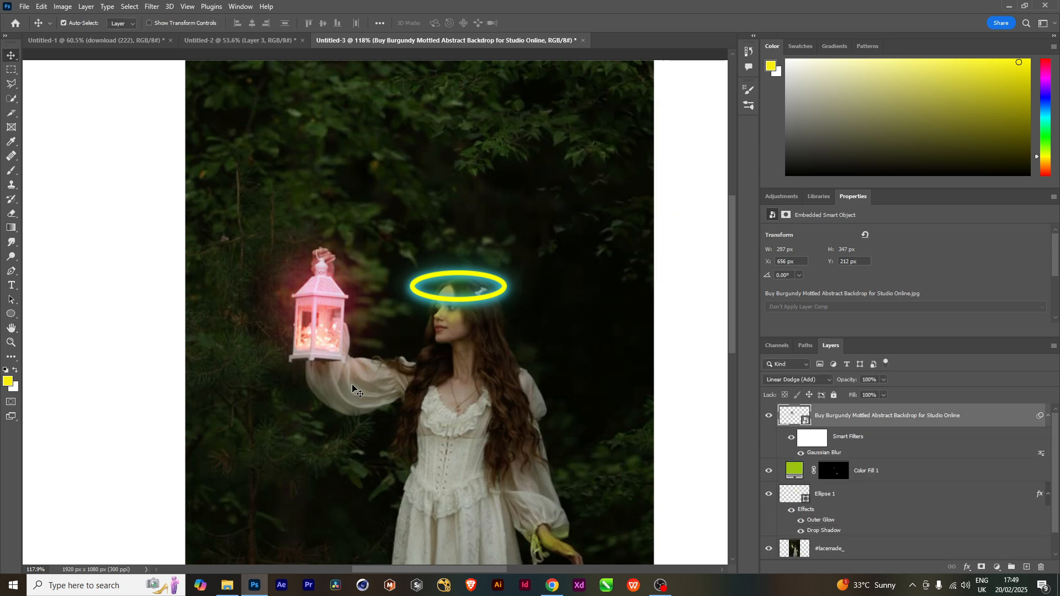
Duplicate the blurred backdrop layer twice, shifting the first copy slightly down towards the lantern's base before copying it again.
key("ctrl+j")
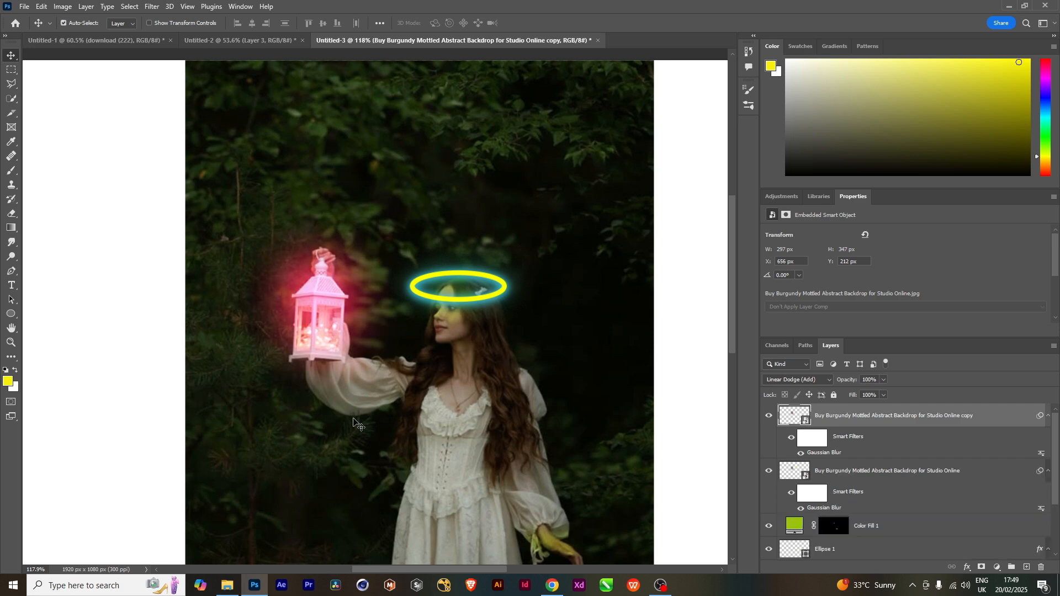
left_click(333, 316, "ctrl")
left_click_drag(334, 318, 340, 342)
key("ctrl+j")
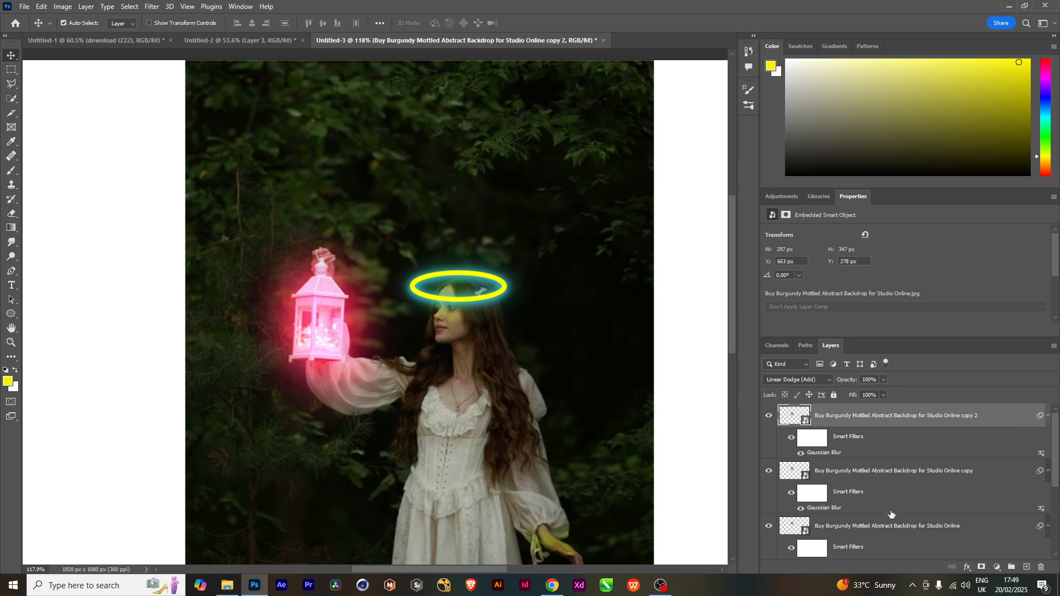
Add an Outer Glow to the topmost backdrop copy and set its colour to a pinkish red, about f61a58.
double_click(933, 438)
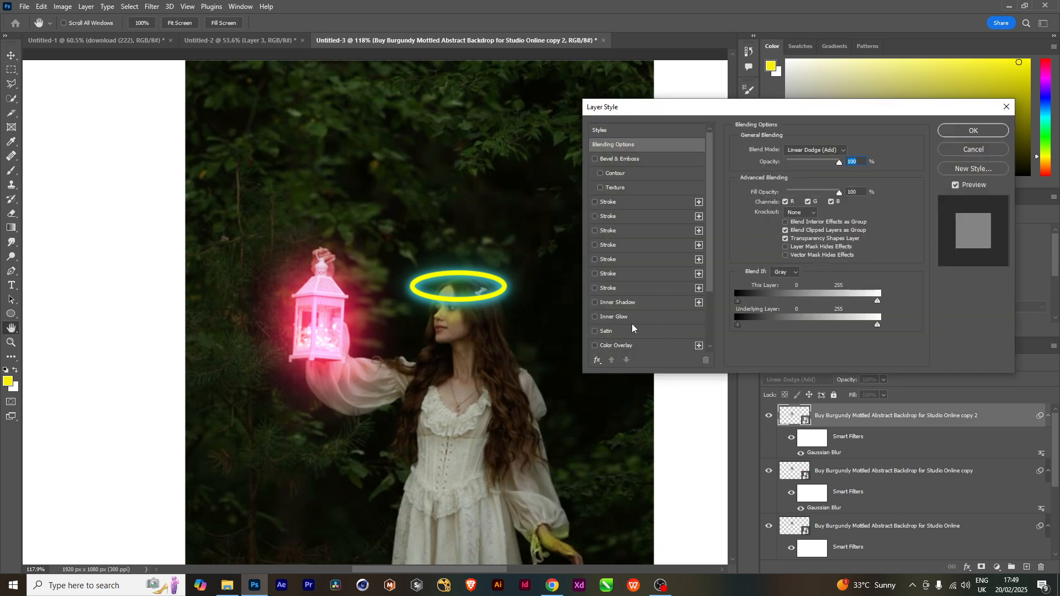
scroll(633, 329, "down", 5)
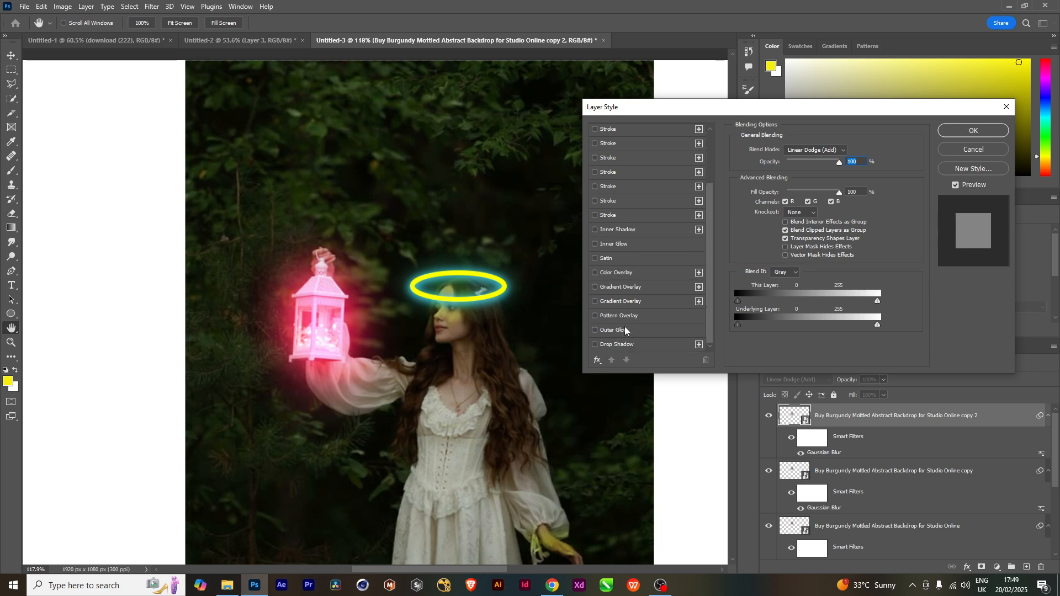
left_click(624, 330)
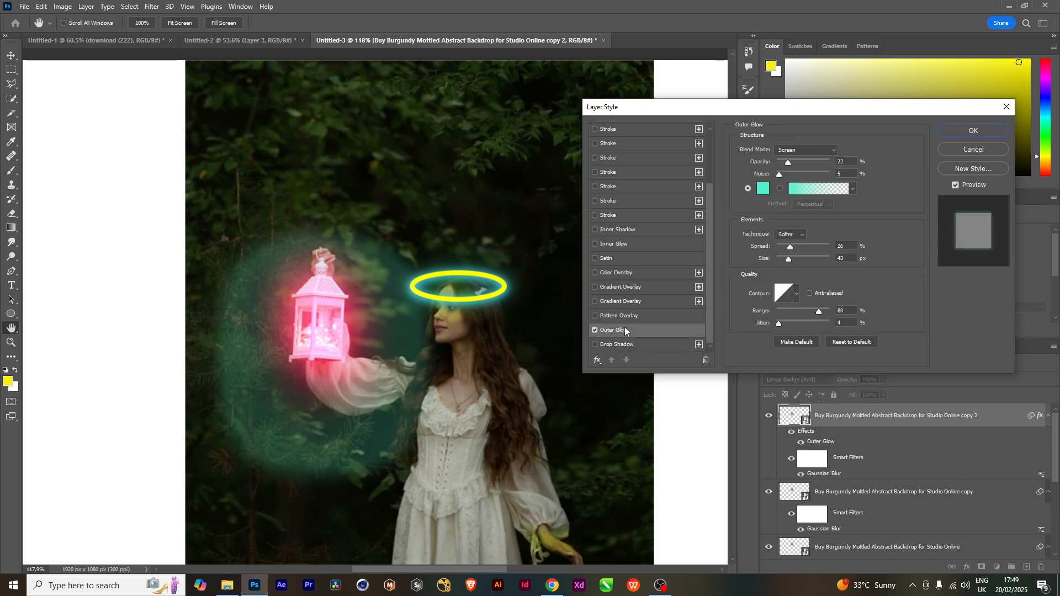
left_click(763, 190)
left_click_drag(432, 398, 431, 388)
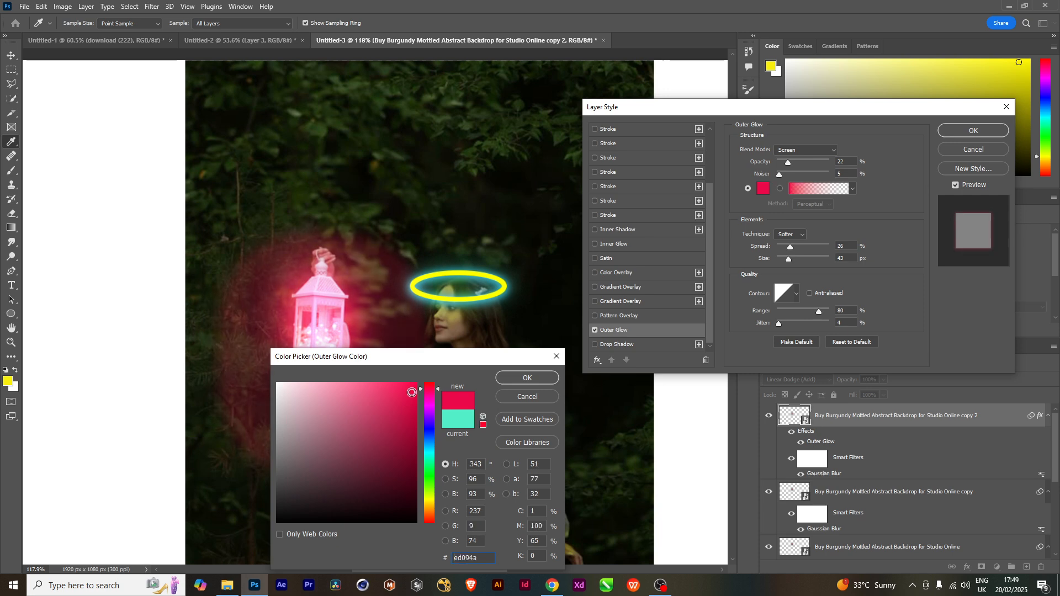
left_click(399, 388)
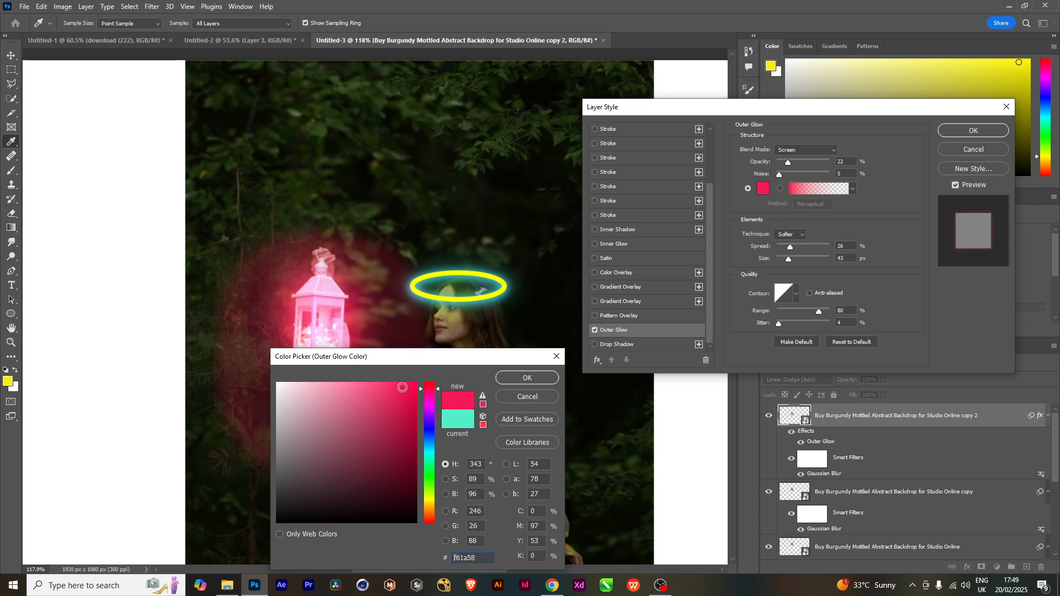
left_click(527, 378)
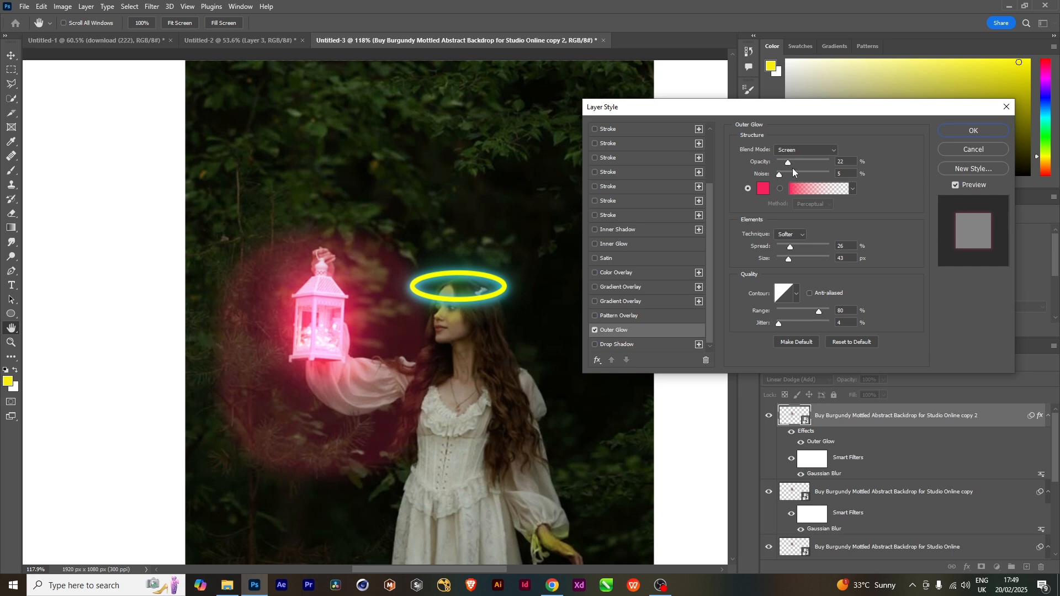
Set the Outer Glow's spread to 21%, size to 0 px and opacity to 36%, and apply the layer style.
left_click_drag(792, 243, 771, 247)
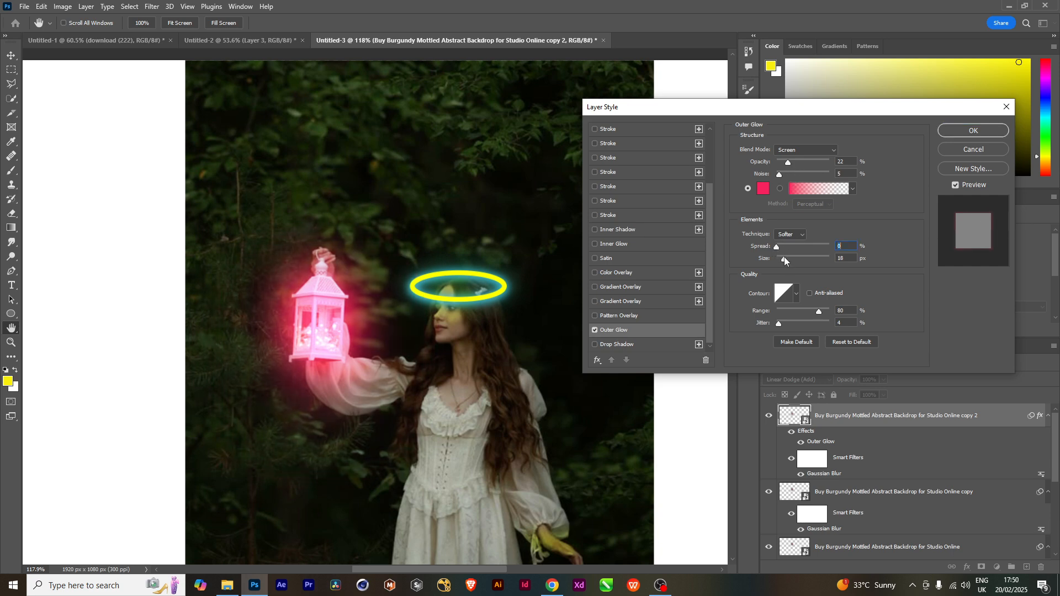
left_click(781, 259)
mouse_move(777, 246)
left_mouse_down()
mouse_move(820, 247)
mouse_move(768, 259)
mouse_move(788, 246)
left_mouse_up()
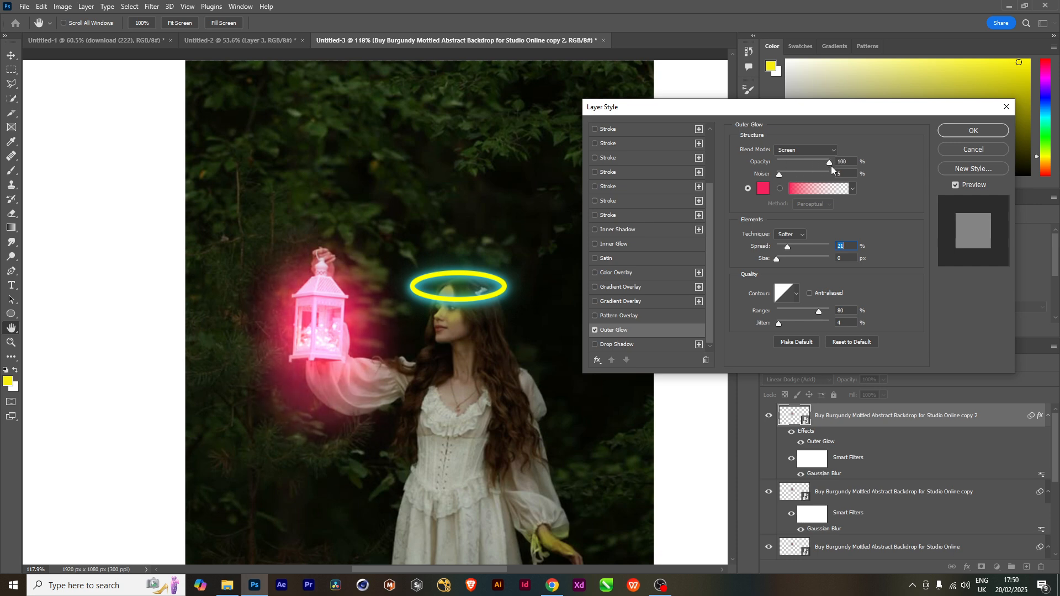
left_click_drag(802, 169, 796, 169)
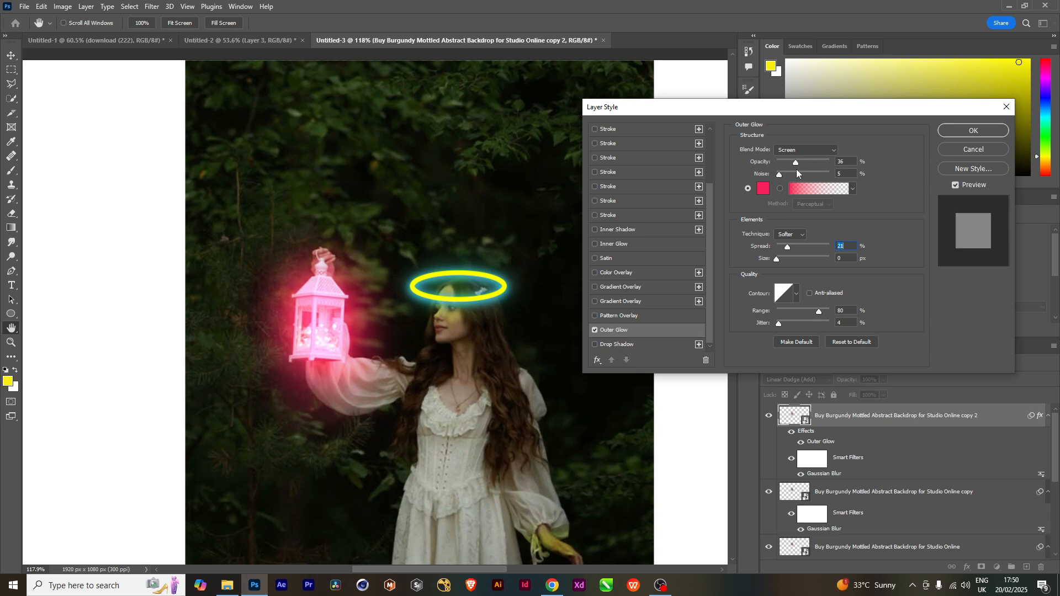
left_click(797, 169)
left_click(972, 130)
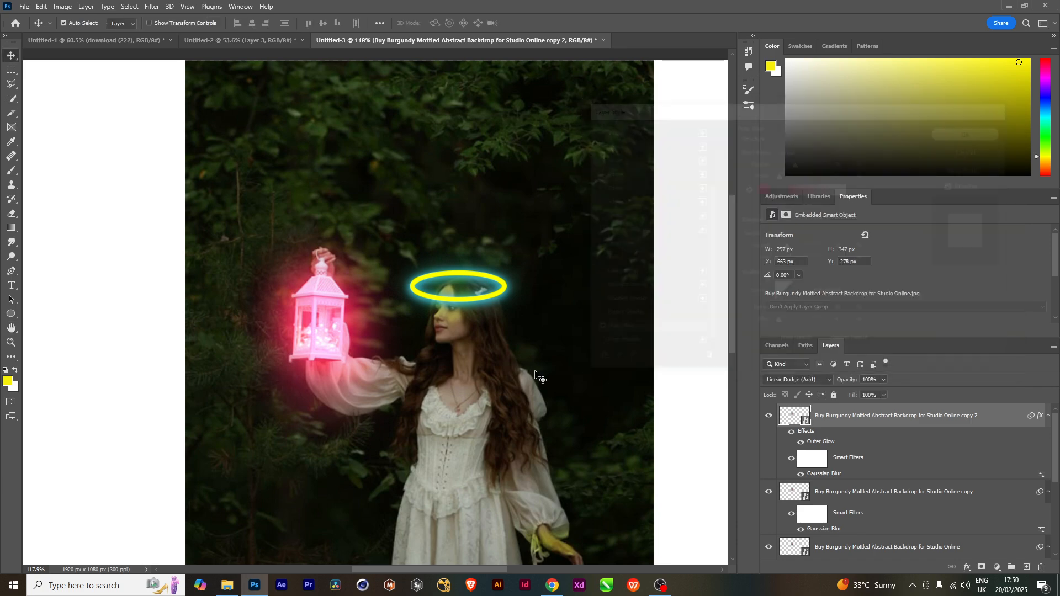
Darken the #lacemade_ forest photo layer with Levels by setting the midtone input level to 0.70.
scroll(491, 369, "down", 4)
scroll(451, 386, "up", 4)
scroll(451, 386, "down", 3)
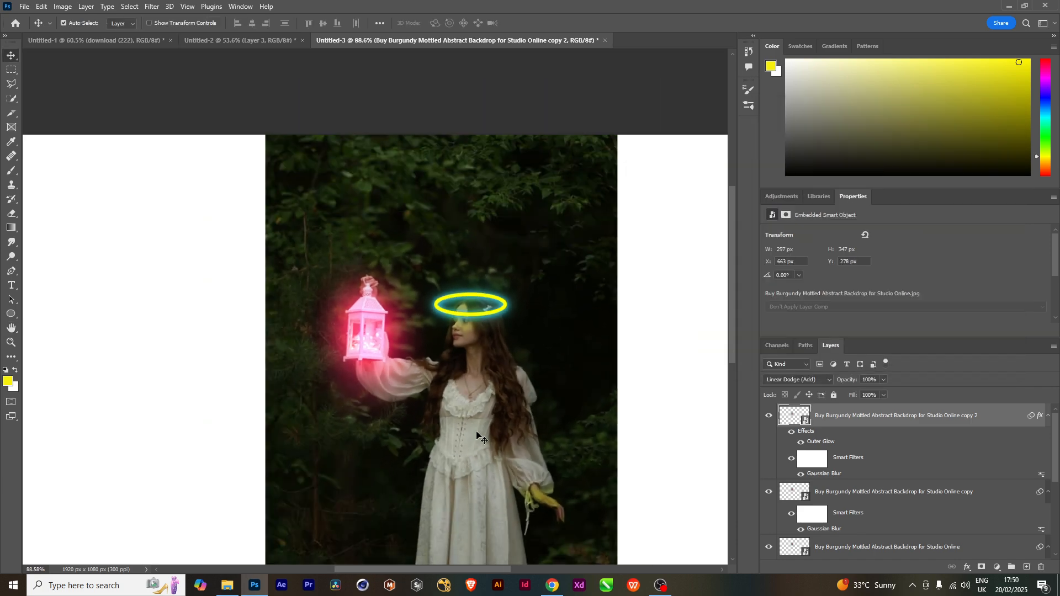
left_click_drag(471, 432, 486, 366)
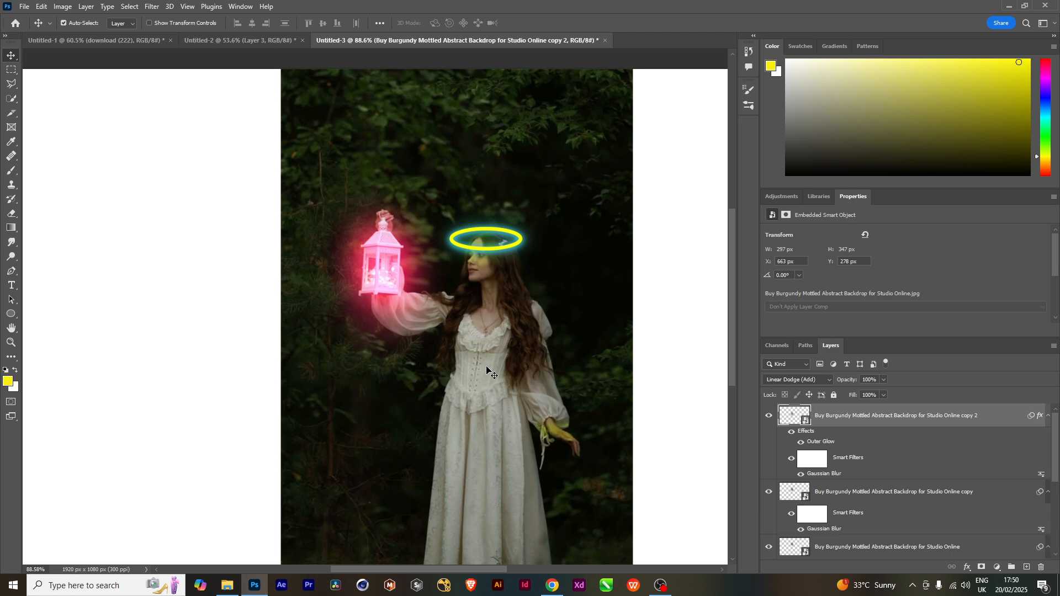
scroll(814, 493, "down", 3)
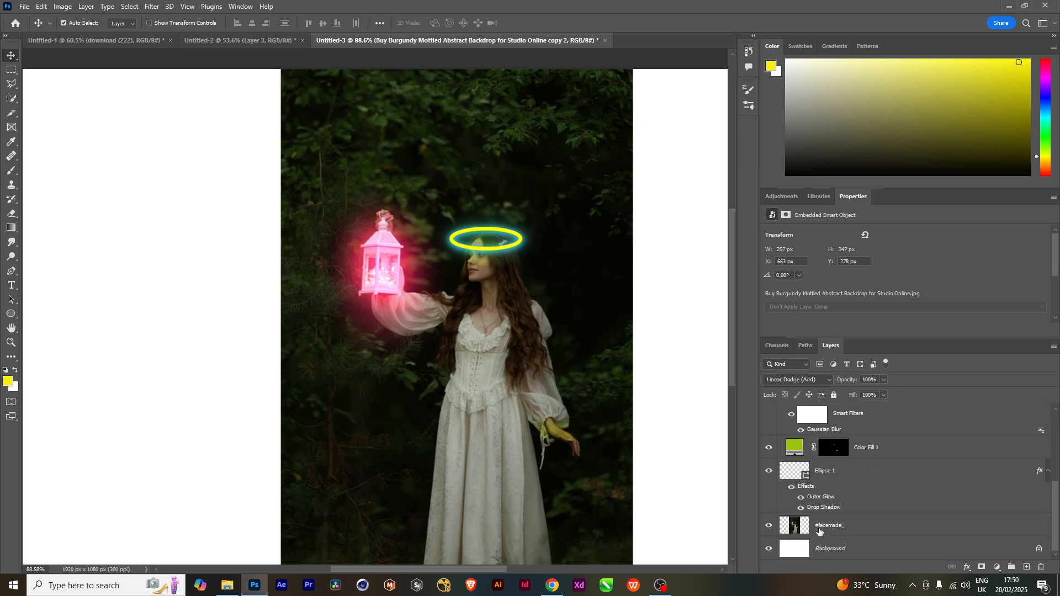
left_click(819, 531)
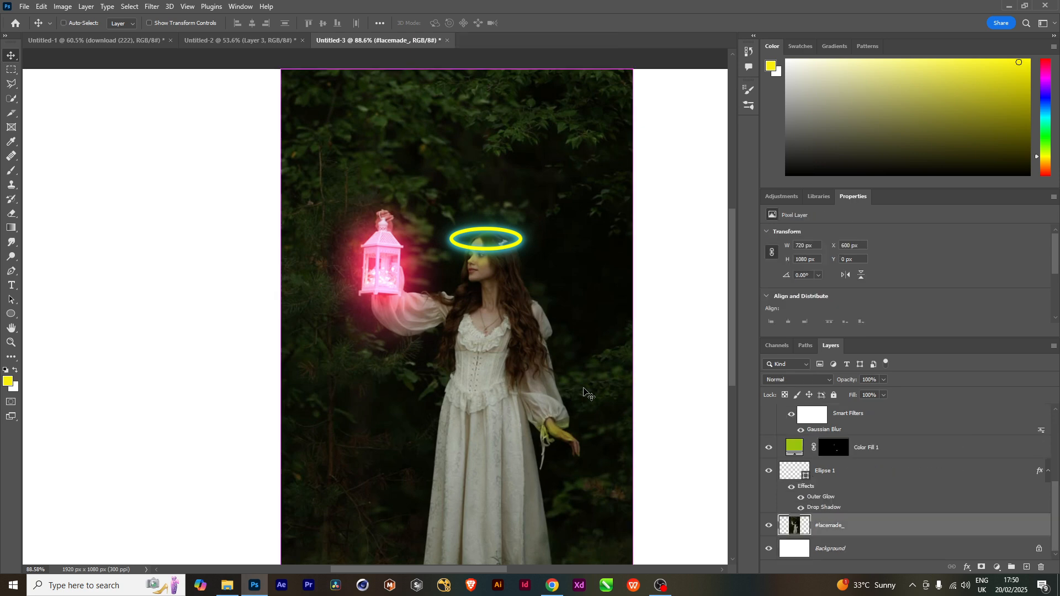
key("ctrl+l")
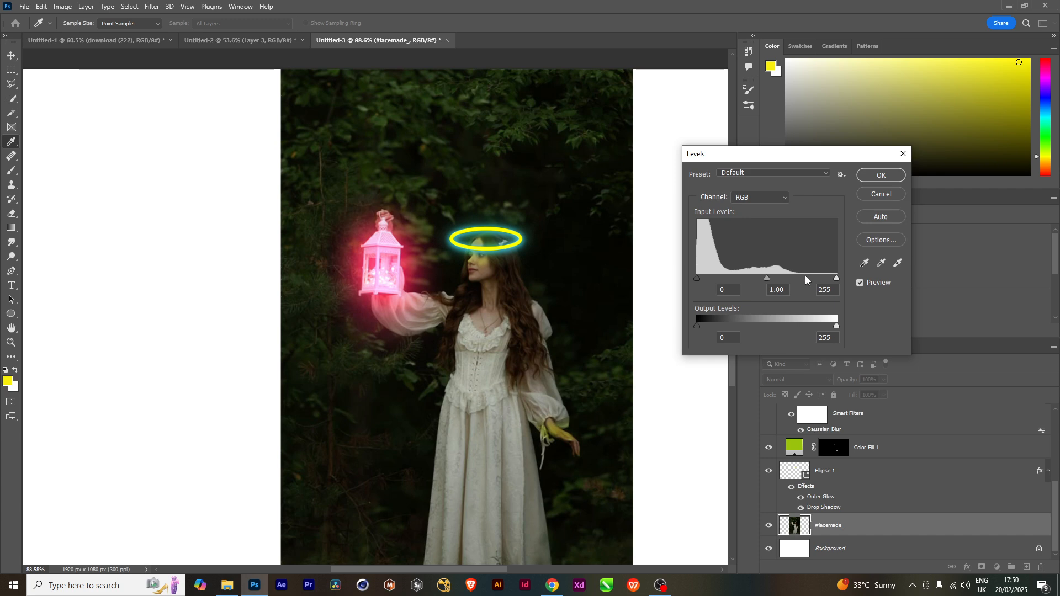
mouse_move(769, 279)
left_mouse_down()
mouse_move(799, 277)
mouse_move(783, 280)
left_mouse_up()
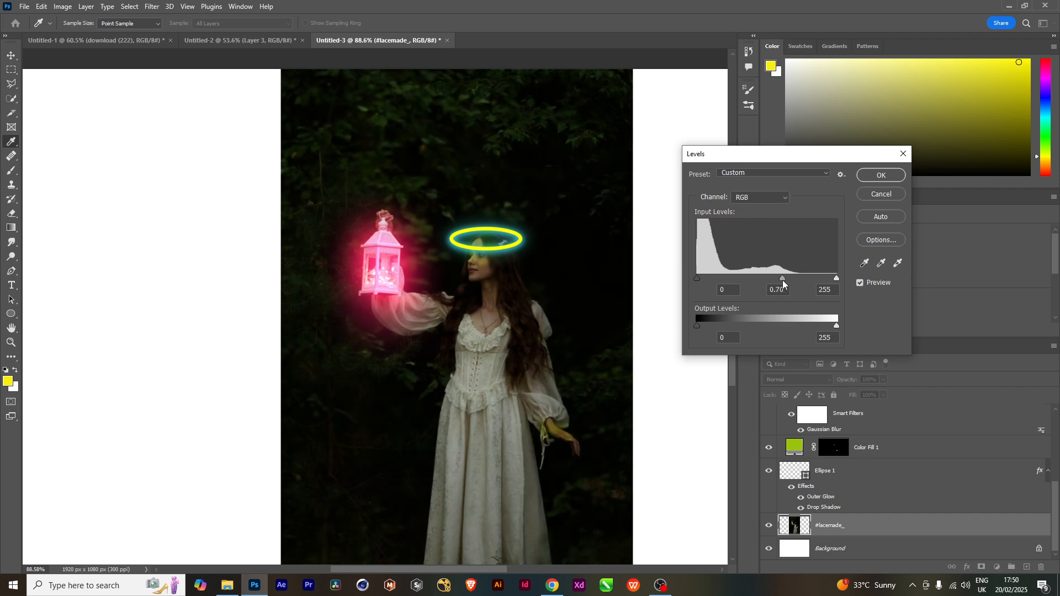
left_click(881, 175)
key("v")
scroll(469, 390, "down", 3)
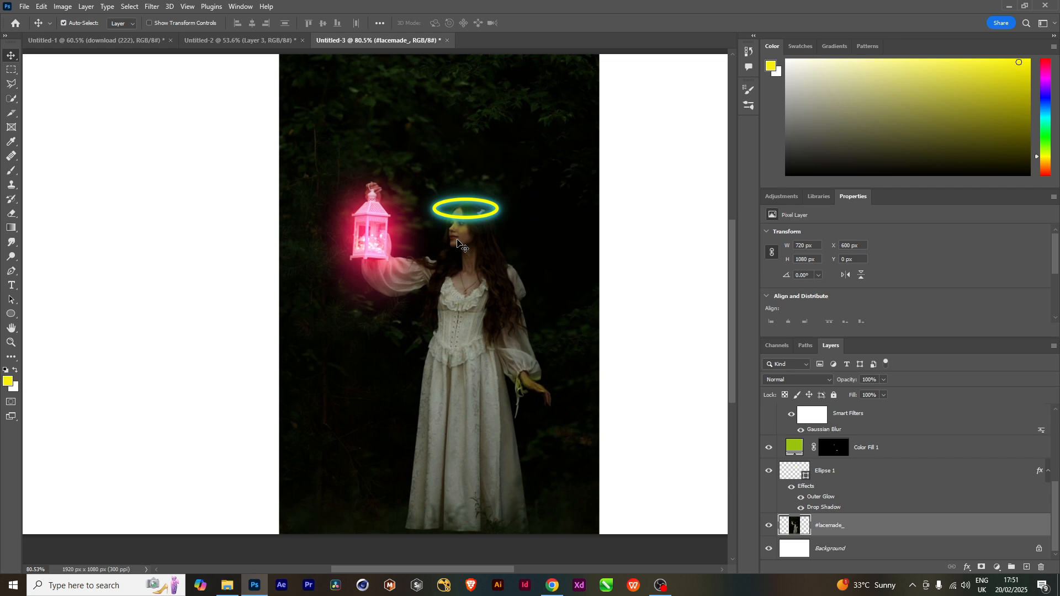
Create a new 1920 x 1080 px document at 300 ppi and place download120.jpg from the EEFEFCTS folder in it.
key("ctrl+n")
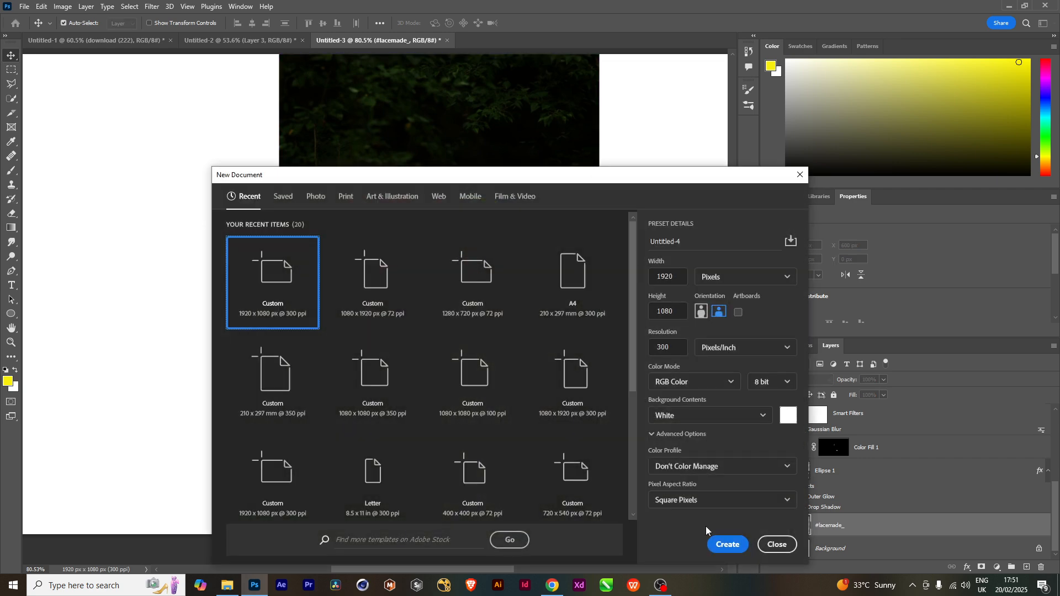
left_click(723, 545)
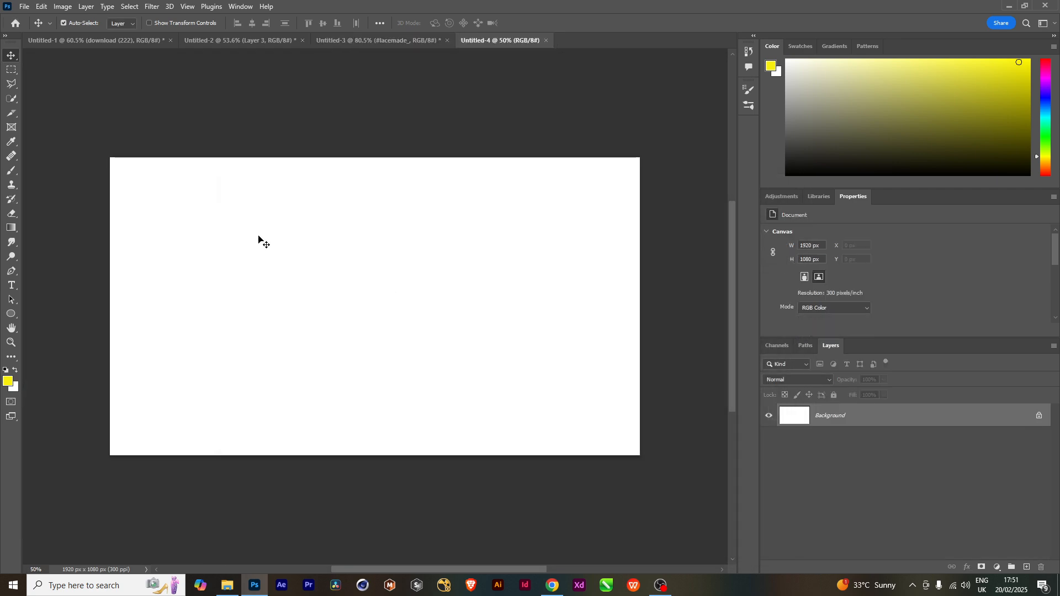
left_click(227, 585)
left_click(463, 340)
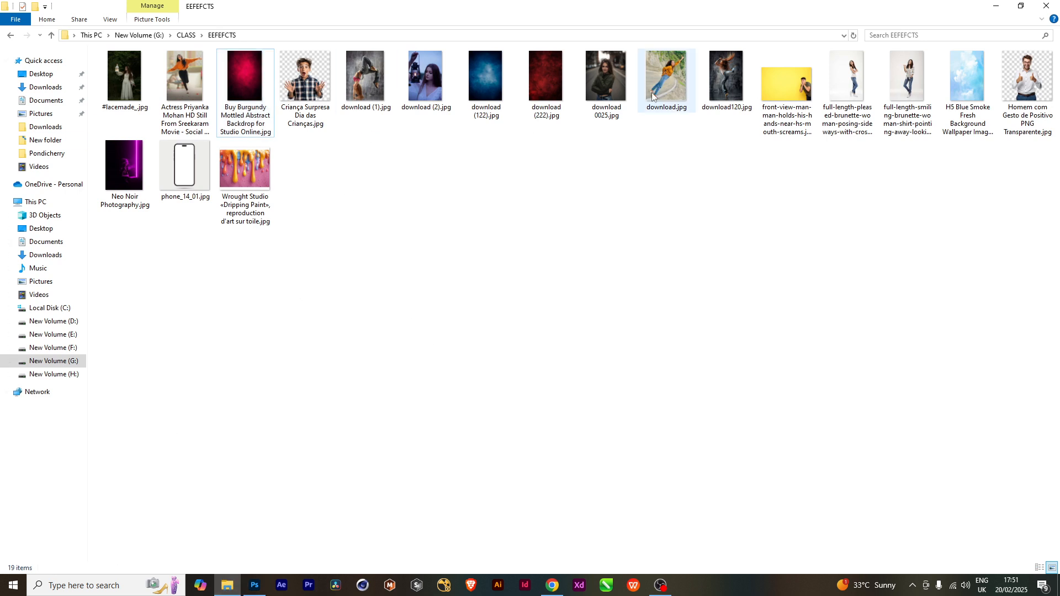
left_click_drag(716, 94, 356, 342)
key("Return")
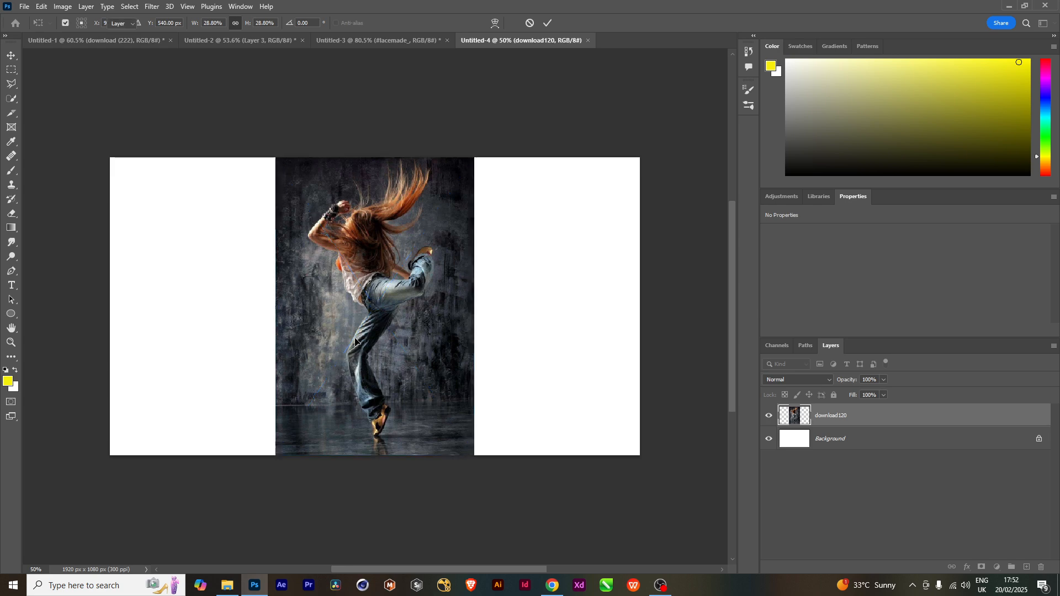
Select the dancer as the subject, feather the selection, and copy her to a new layer.
left_click(130, 6)
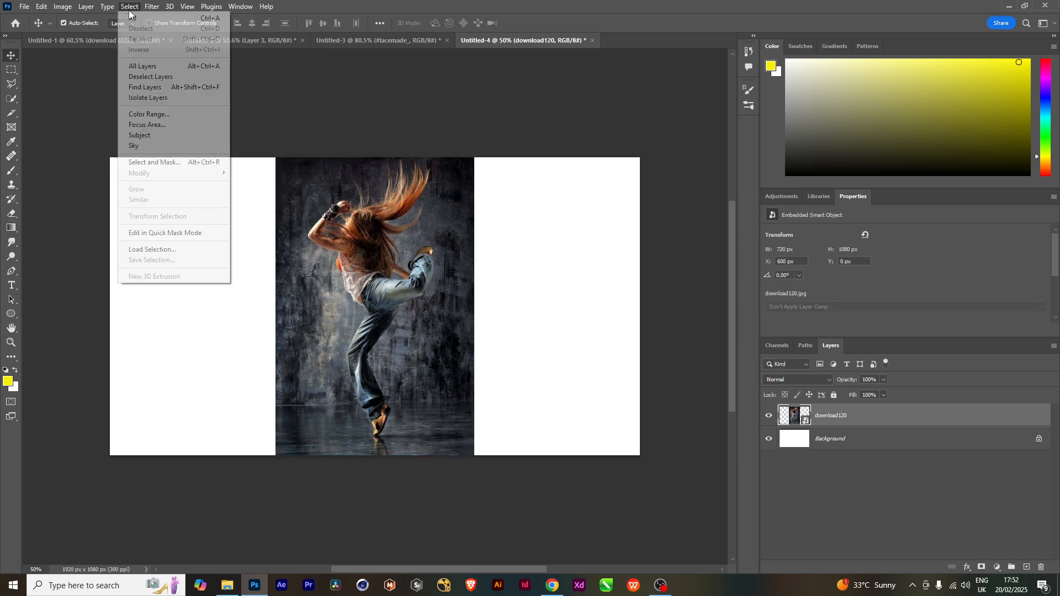
left_click(152, 135)
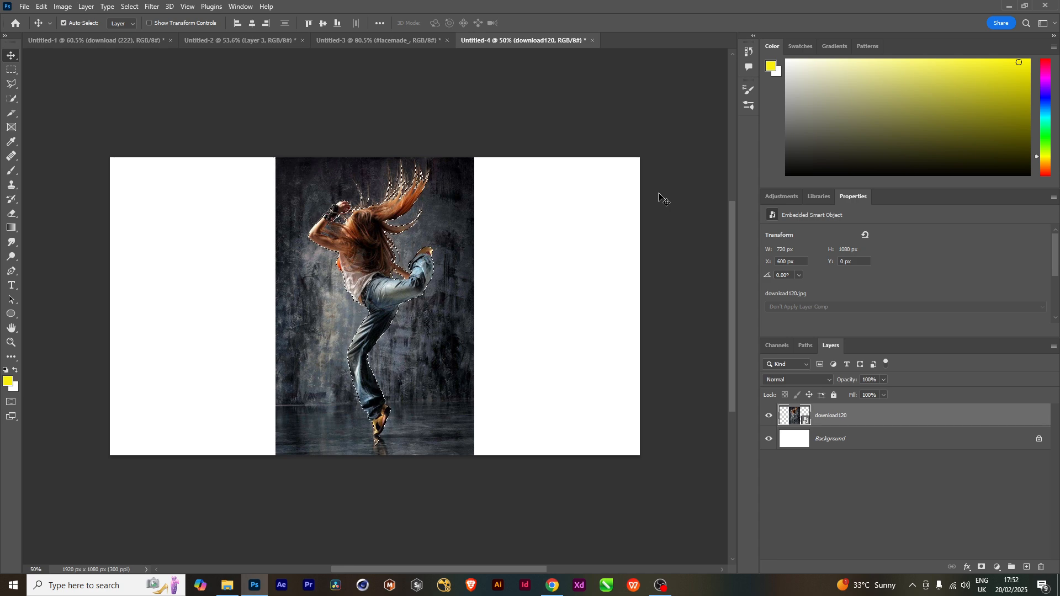
key("shift+F6")
key("Return")
key("ctrl+j")
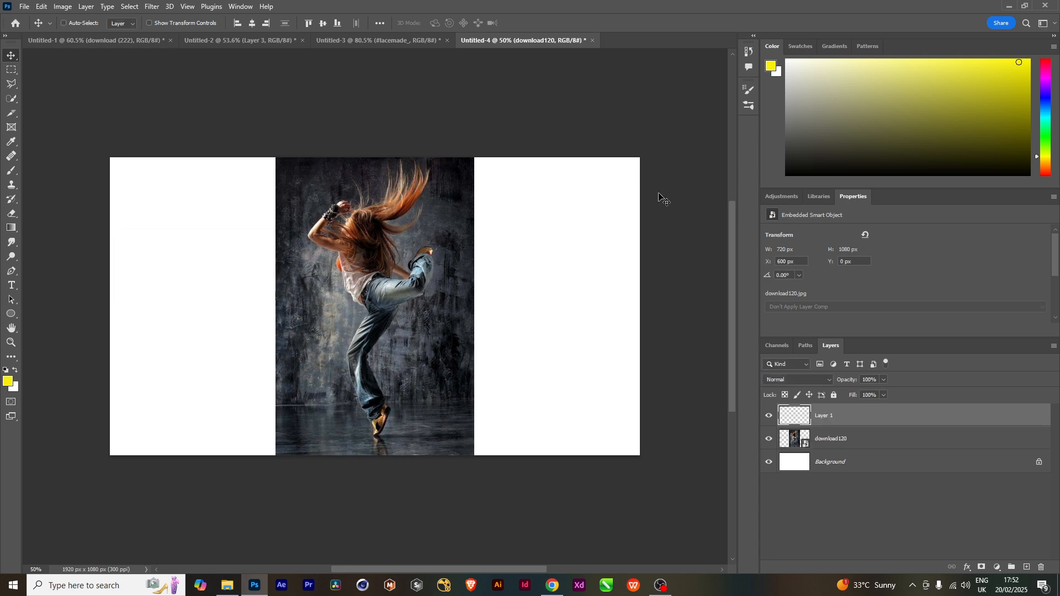
Hide the download120 photo layer, then shift the dancer cut-out slightly left and duplicate its layer.
left_click(769, 439)
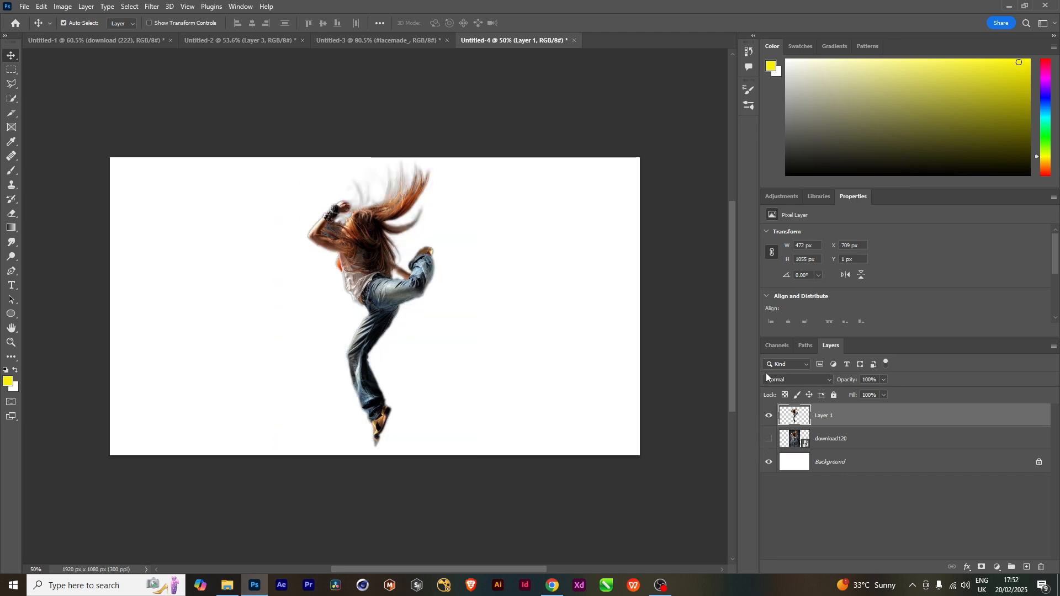
left_click_drag(374, 286, 349, 290)
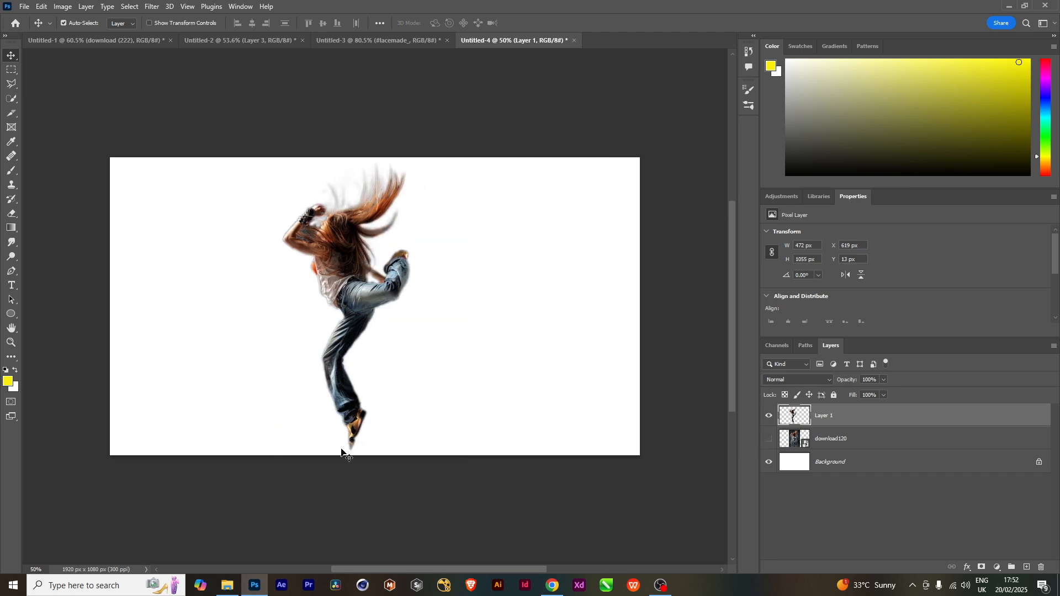
key("ctrl+j")
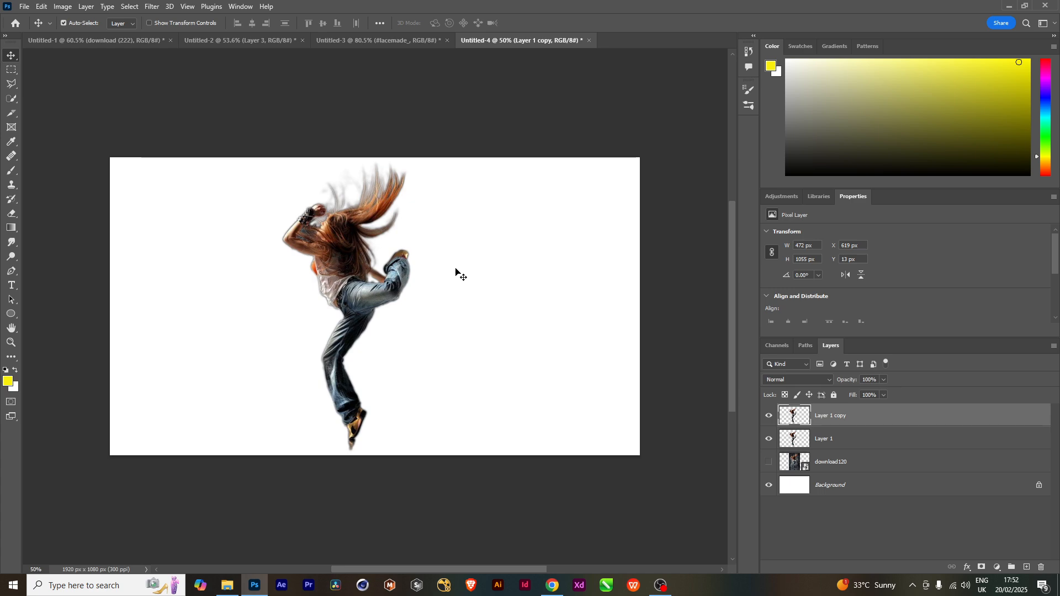
Open Layer 1 in Liquify and warp the dancer's hair outward to the right with a size 100 brush.
left_click(831, 442)
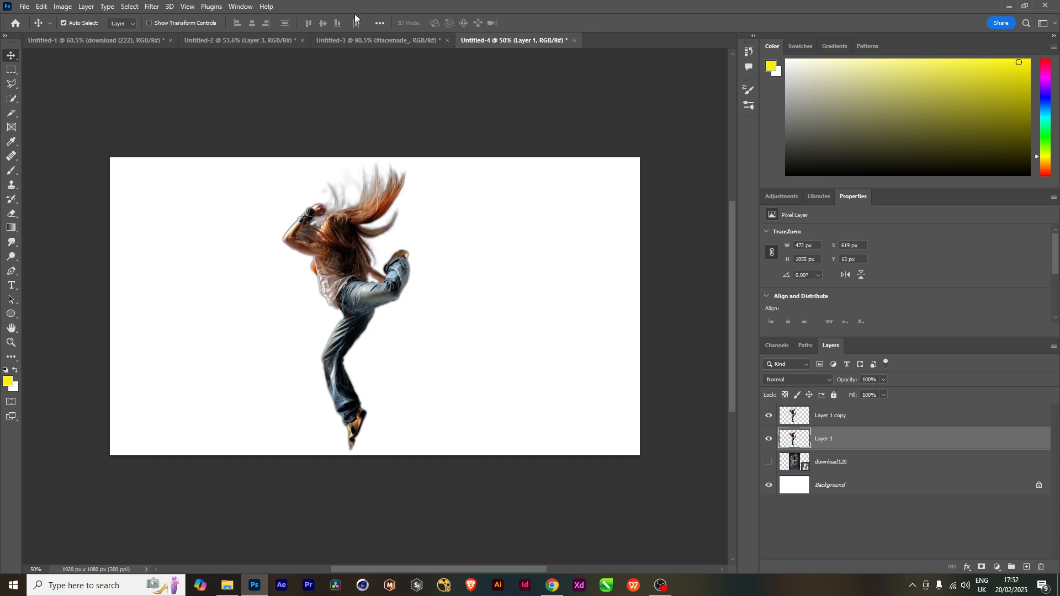
left_click(152, 7)
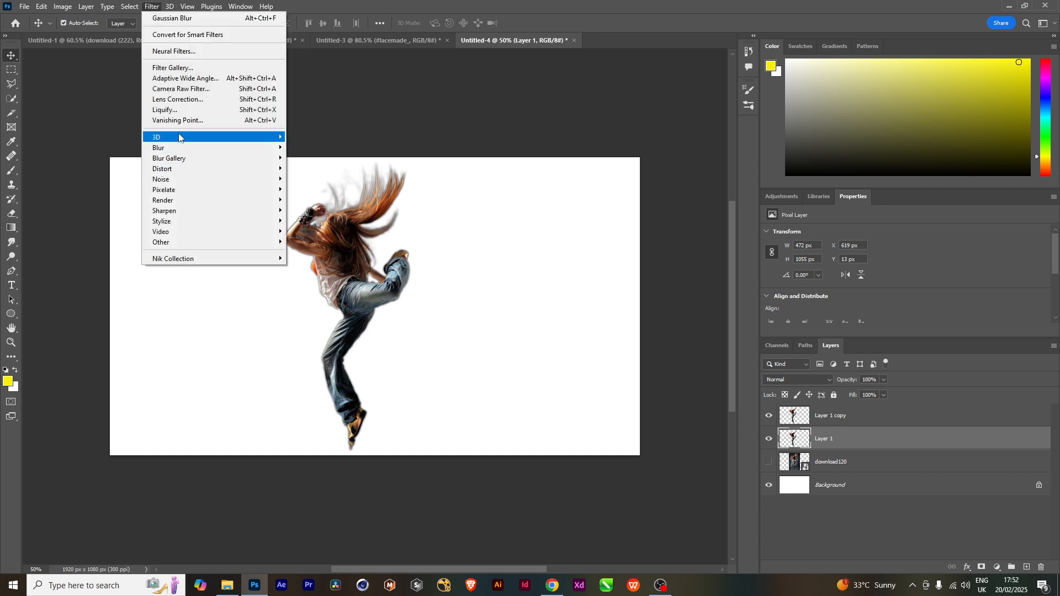
left_click(165, 109)
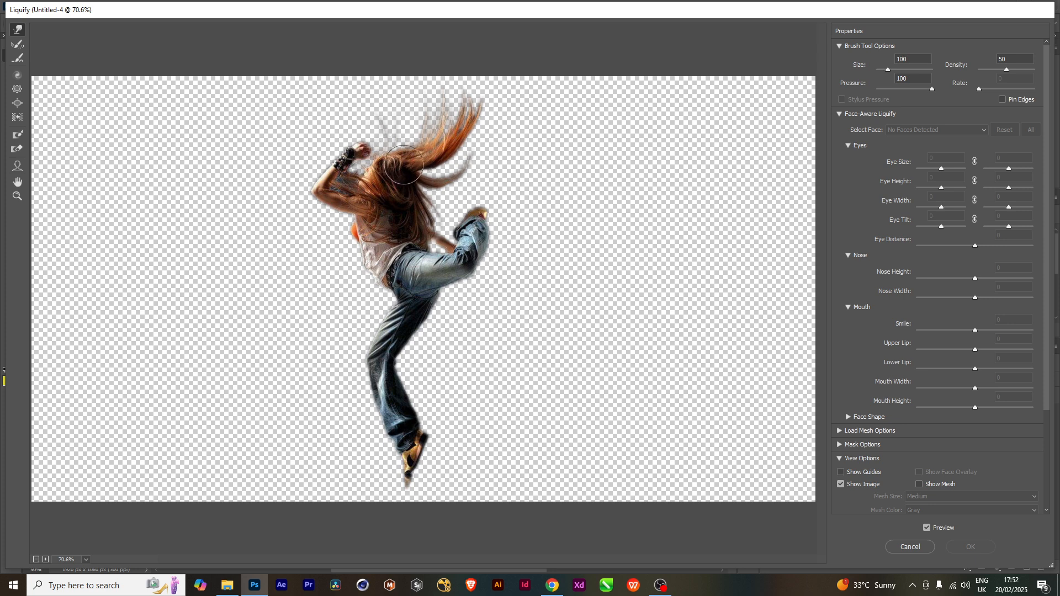
left_click_drag(403, 164, 467, 149)
mouse_move(385, 158)
left_mouse_down()
mouse_move(430, 125)
mouse_move(417, 150)
mouse_move(447, 128)
left_mouse_up()
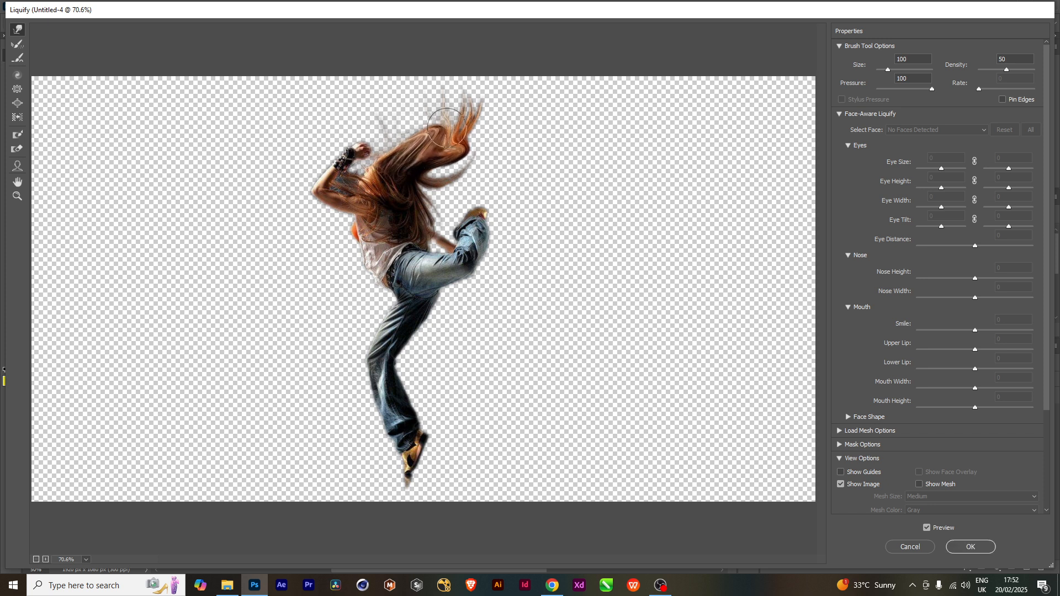
mouse_move(415, 183)
left_mouse_down()
mouse_move(466, 185)
mouse_move(445, 170)
mouse_move(464, 168)
mouse_move(433, 194)
mouse_move(477, 199)
mouse_move(425, 209)
mouse_move(492, 211)
left_mouse_up()
Warp the dancer's raised leg and jeans outward to the right and downward into long stretched streaks.
left_click_drag(428, 218, 552, 243)
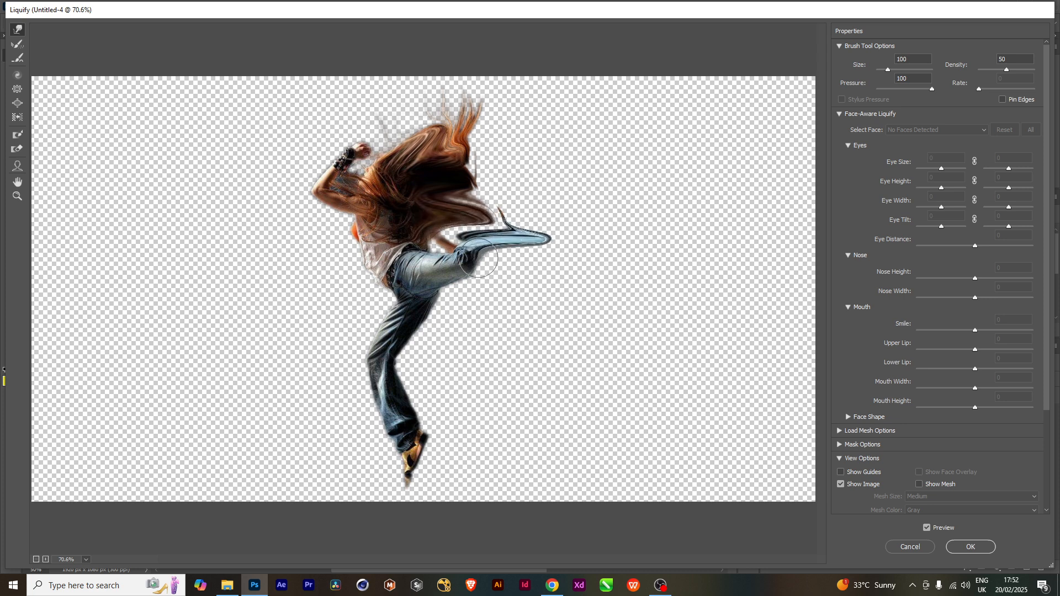
mouse_move(479, 258)
left_mouse_down()
mouse_move(571, 263)
mouse_move(490, 269)
mouse_move(547, 274)
left_mouse_up()
mouse_move(466, 277)
left_mouse_down()
mouse_move(550, 281)
mouse_move(471, 281)
mouse_move(509, 295)
mouse_move(495, 304)
mouse_move(447, 284)
mouse_move(567, 359)
left_mouse_up()
mouse_move(479, 300)
left_mouse_down()
mouse_move(536, 324)
mouse_move(498, 286)
mouse_move(557, 308)
left_mouse_up()
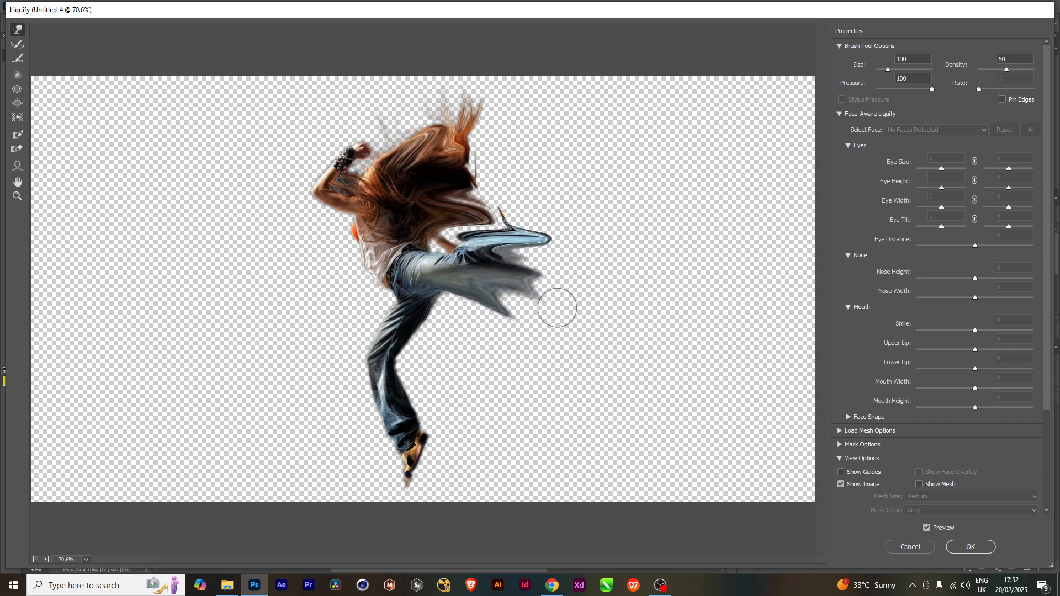
left_click_drag(481, 259, 541, 309)
left_click_drag(461, 231, 533, 240)
left_click_drag(496, 240, 533, 244)
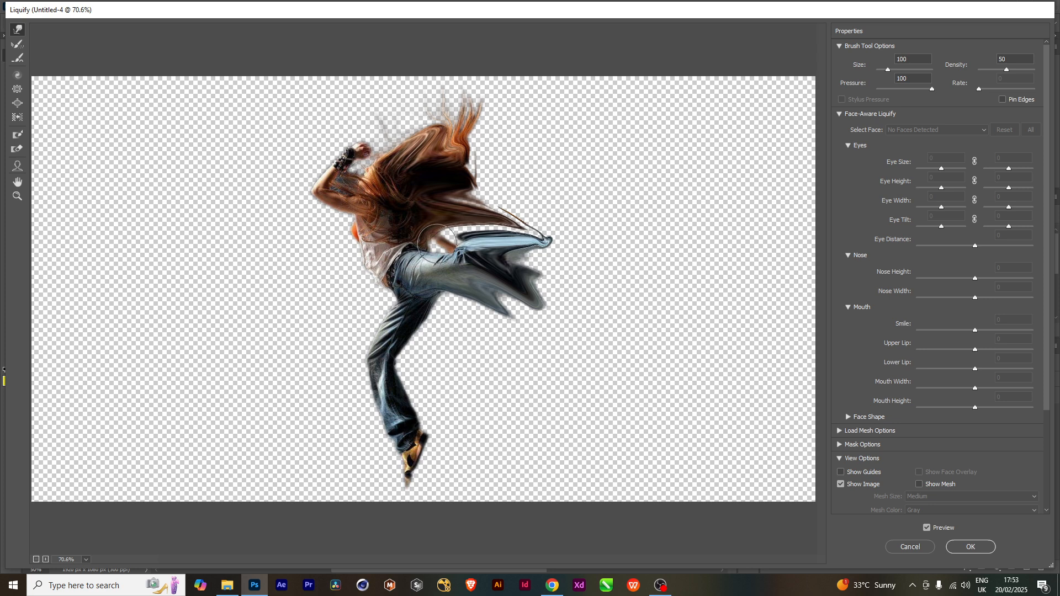
mouse_move(437, 244)
left_mouse_down()
mouse_move(490, 233)
mouse_move(432, 235)
mouse_move(468, 243)
mouse_move(435, 246)
mouse_move(475, 248)
mouse_move(447, 250)
mouse_move(515, 254)
mouse_move(490, 265)
mouse_move(547, 294)
mouse_move(512, 297)
mouse_move(549, 312)
mouse_move(494, 312)
mouse_move(523, 316)
left_mouse_up()
left_click_drag(497, 280, 543, 315)
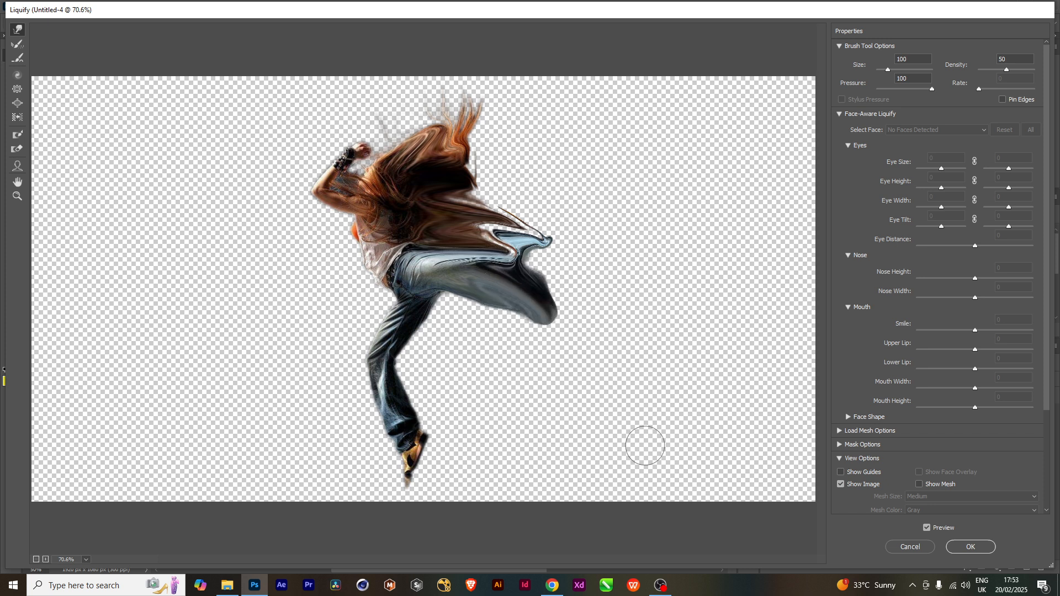
Stretch the jeans below the raised thigh down to the right to fill out the smear, and apply the Liquify filter.
mouse_move(483, 127)
left_mouse_down()
mouse_move(400, 152)
mouse_move(435, 134)
left_mouse_up()
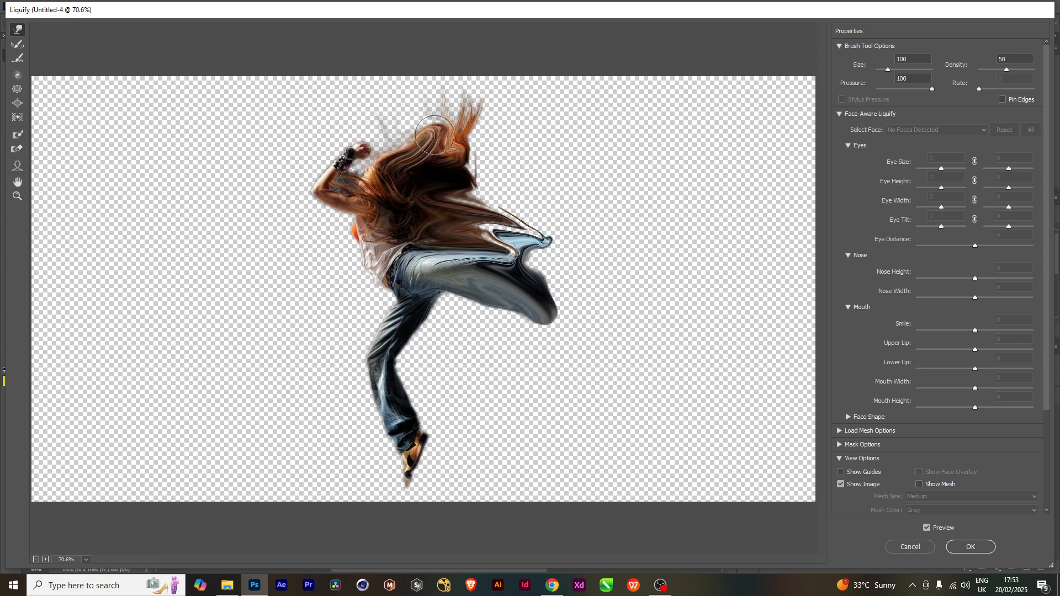
mouse_move(433, 323)
left_mouse_down()
mouse_move(461, 355)
mouse_move(430, 308)
mouse_move(495, 371)
left_mouse_up()
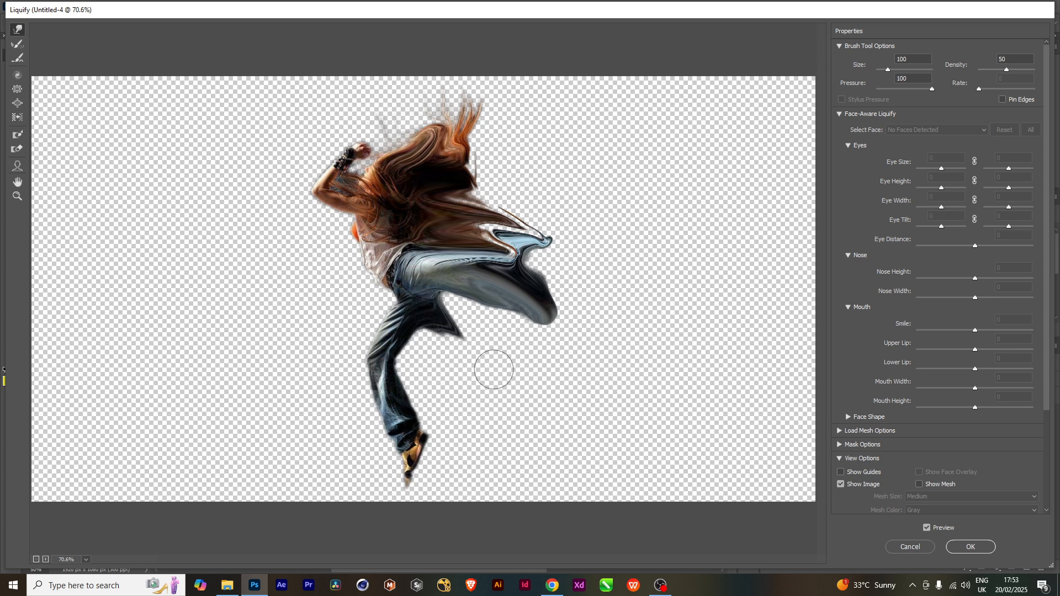
mouse_move(444, 298)
left_mouse_down()
mouse_move(494, 356)
mouse_move(451, 295)
mouse_move(491, 323)
mouse_move(499, 343)
left_mouse_up()
left_click_drag(458, 322, 493, 357)
mouse_move(418, 323)
left_mouse_down()
mouse_move(465, 366)
mouse_move(495, 345)
mouse_move(500, 359)
mouse_move(517, 348)
left_mouse_up()
mouse_move(489, 307)
left_mouse_down()
mouse_move(535, 338)
mouse_move(467, 305)
mouse_move(517, 344)
mouse_move(500, 322)
mouse_move(540, 324)
mouse_move(501, 215)
left_mouse_up()
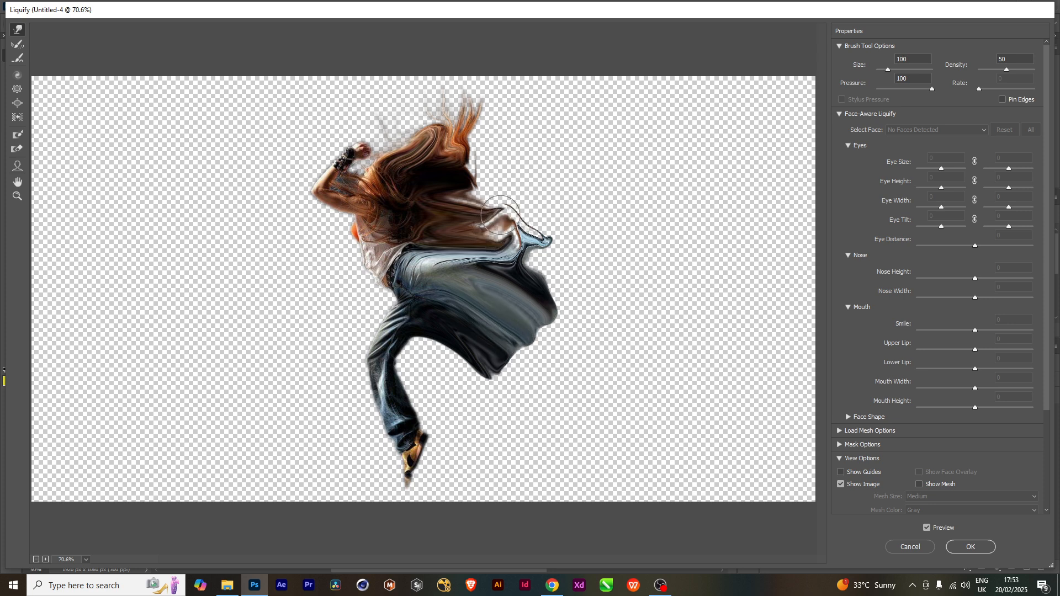
left_click(981, 548)
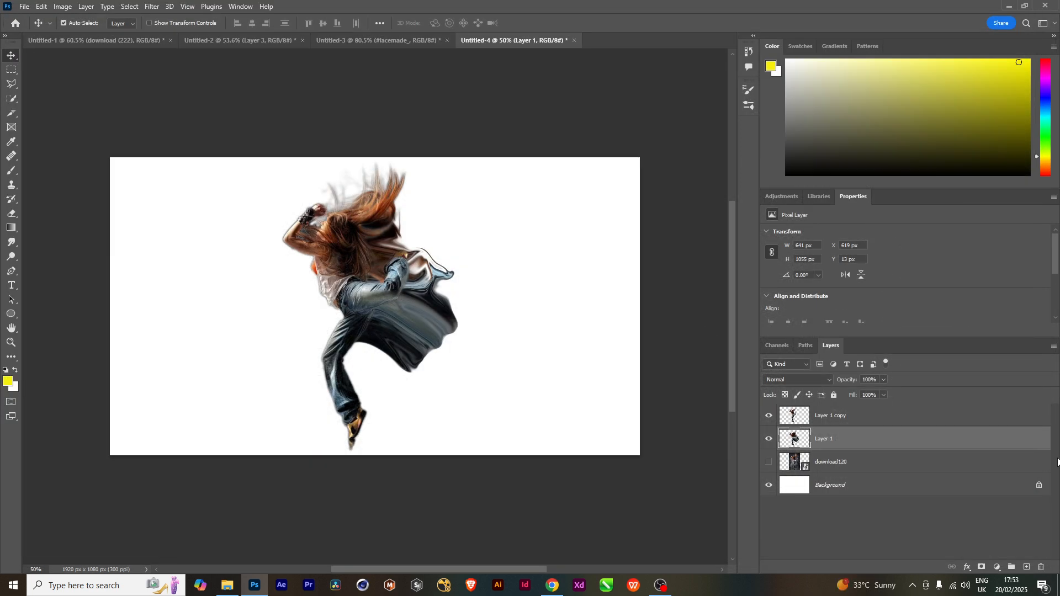
Add layer masks to Layer 1 and Layer 1 copy, and invert Layer 1's mask to black to hide the liquified dancer.
left_click(981, 568)
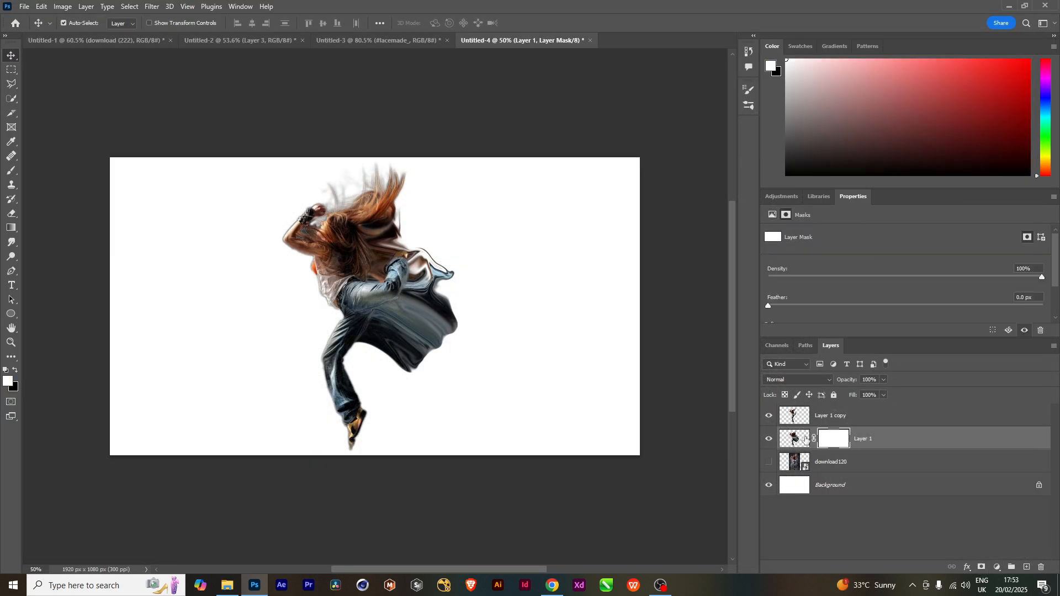
left_click(845, 423)
left_click(983, 567)
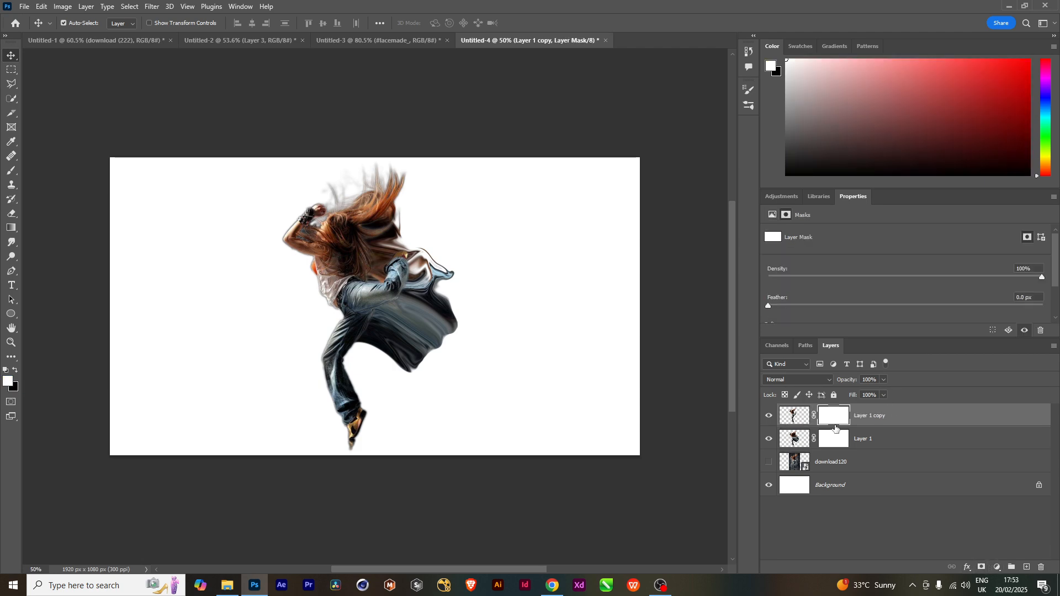
left_click(834, 440)
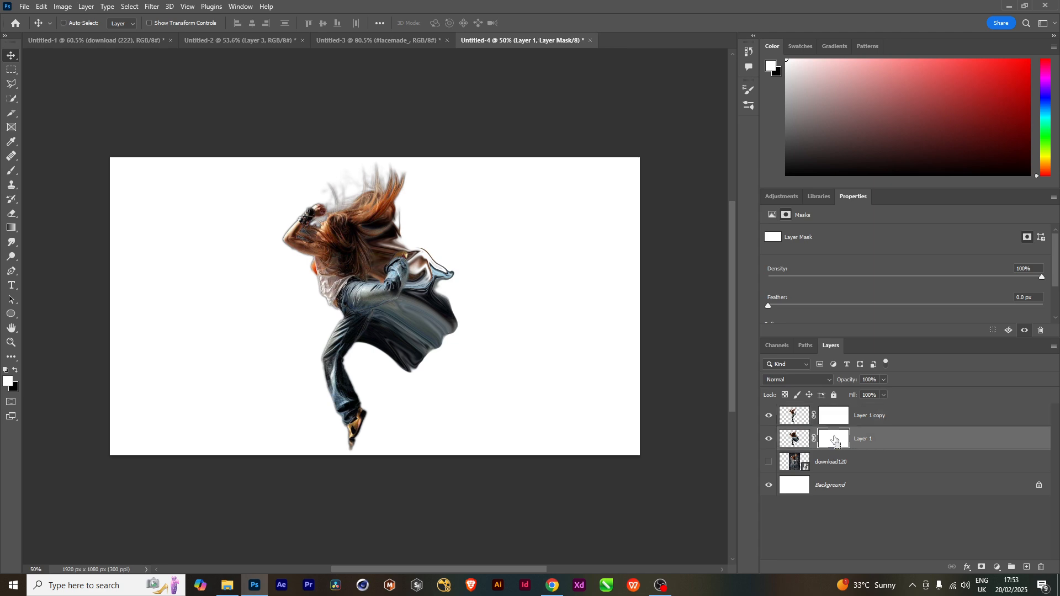
key("ctrl+i")
left_click(821, 411)
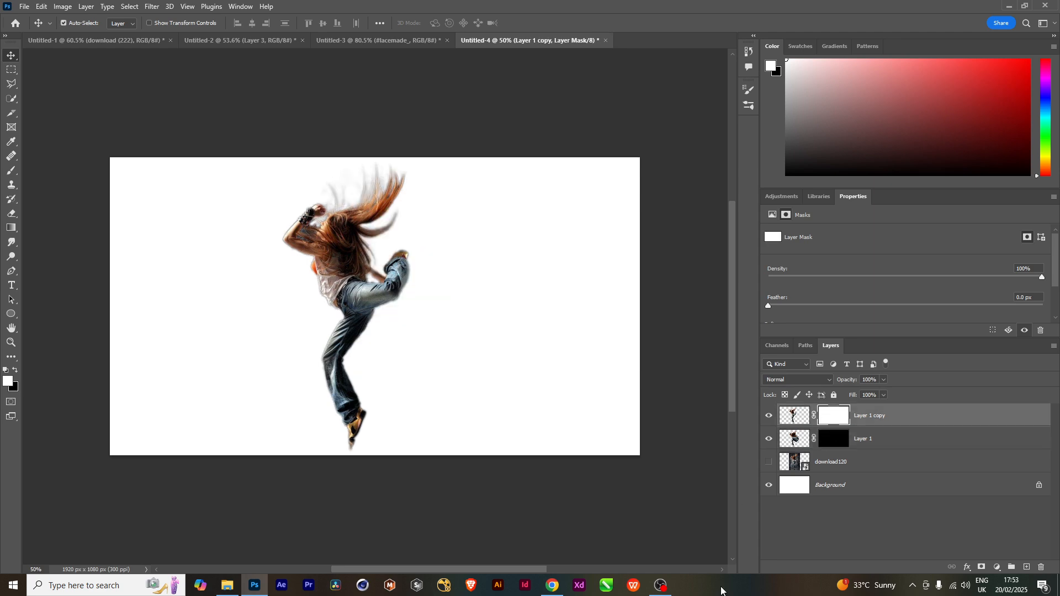
Add a yellow-to-transparent Gradient Fill layer with Radial style and a scale of 418%.
mouse_move(861, 586)
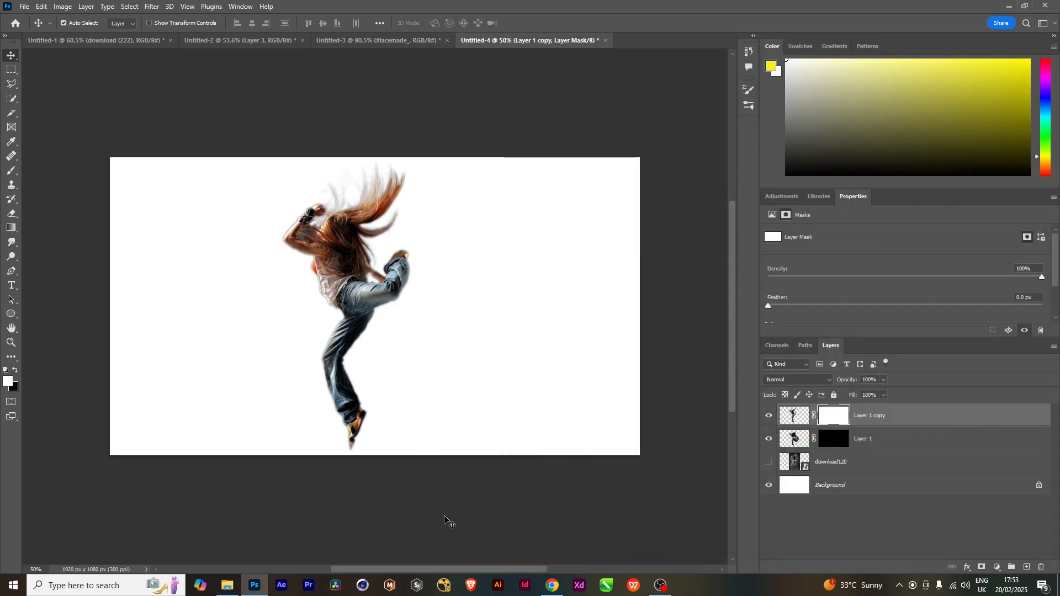
left_click(445, 519)
left_click(995, 567)
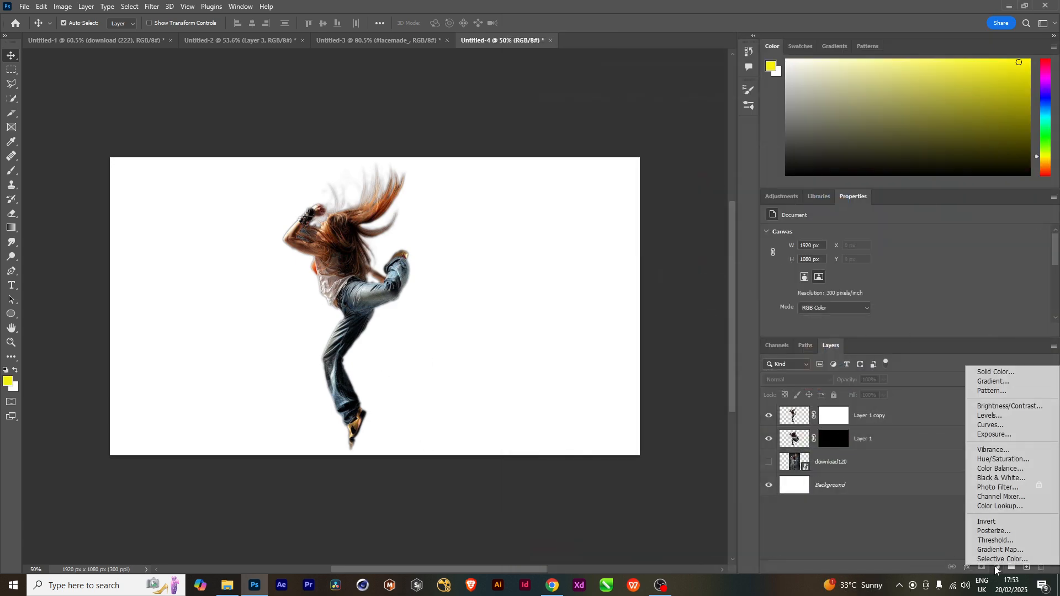
left_click(997, 382)
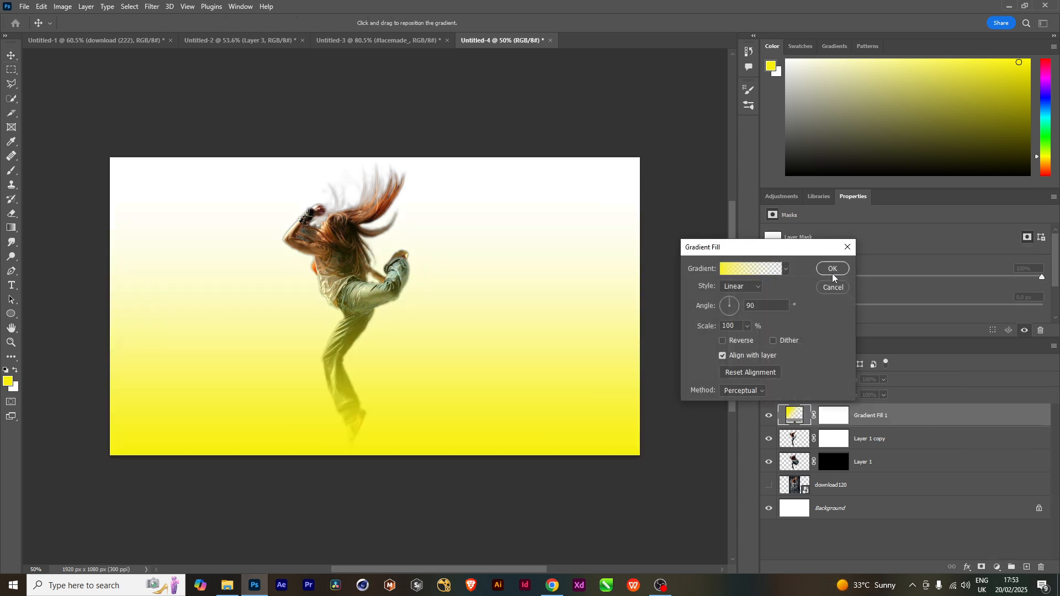
left_click(761, 287)
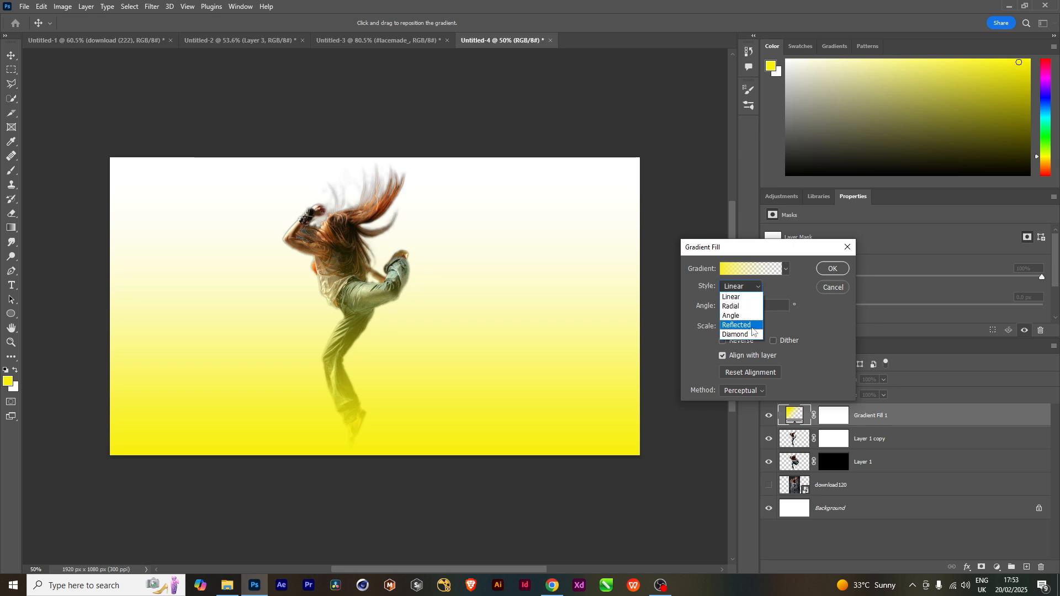
left_click(737, 298)
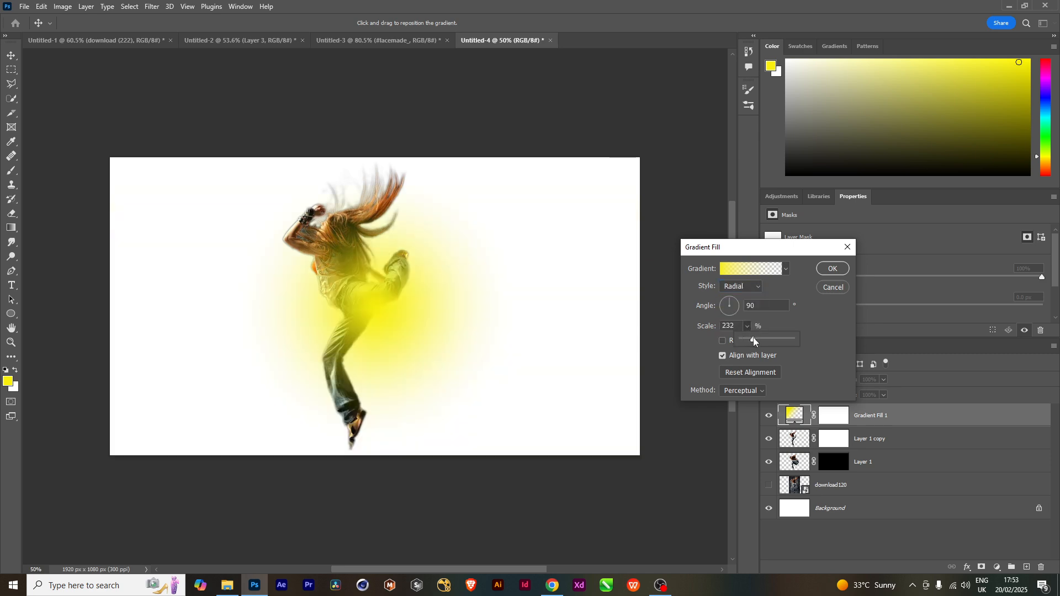
left_click_drag(753, 339, 764, 338)
Change the gradient's end colour stop to dark purple, apply the fill, and move its layer directly below Layer 1.
left_click(746, 268)
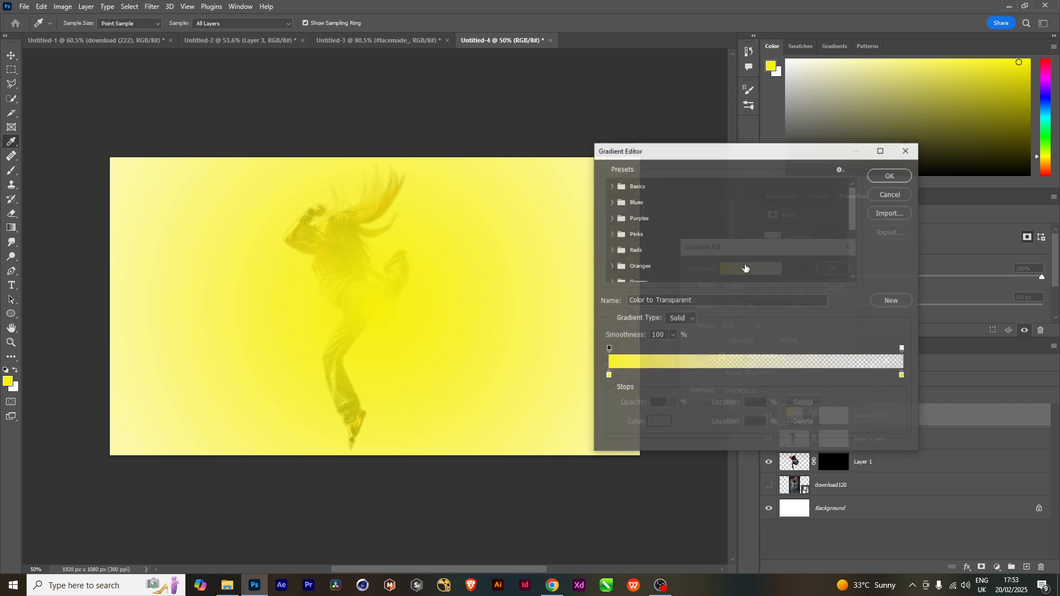
double_click(904, 378)
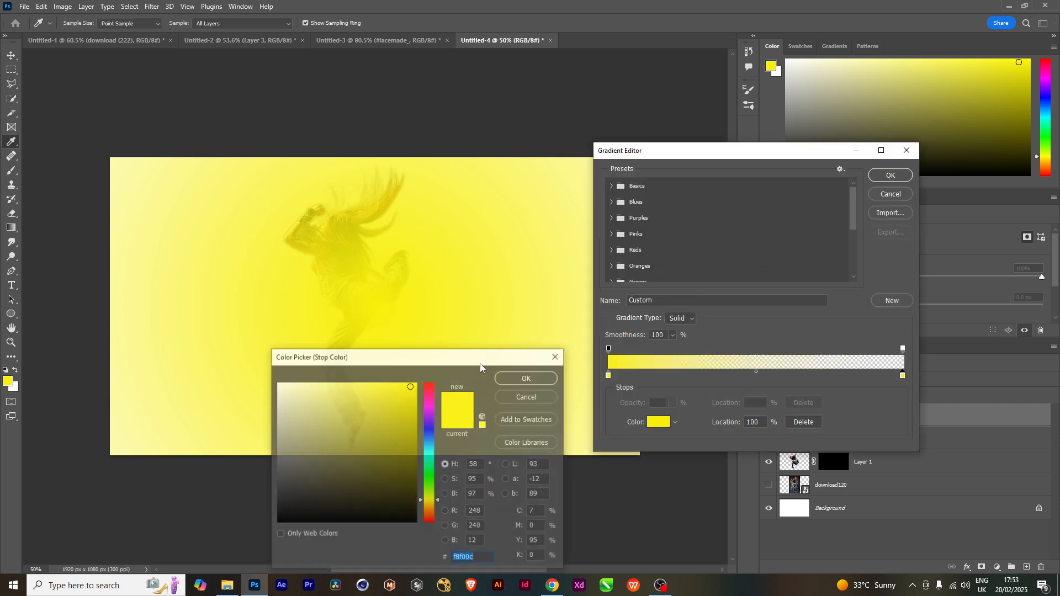
left_click(433, 424)
left_click_drag(405, 427, 404, 442)
left_click(528, 378)
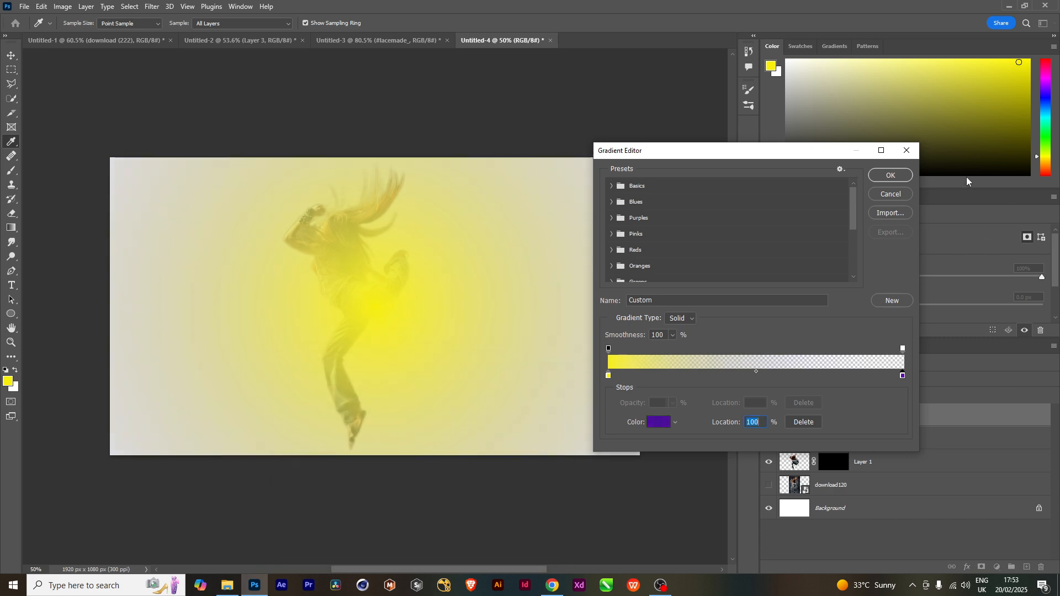
left_click(895, 178)
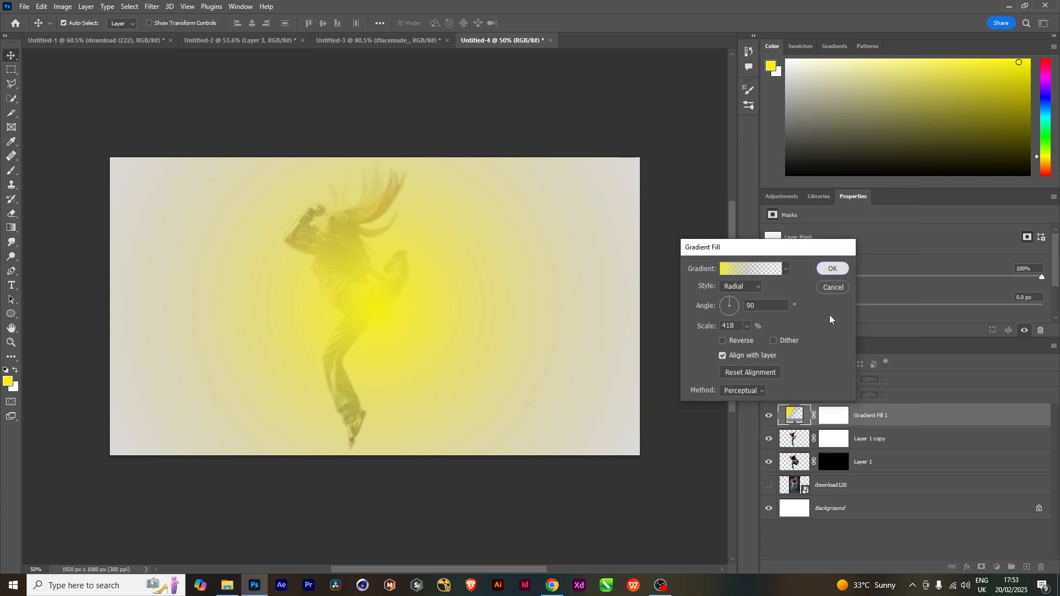
left_click(832, 269)
left_click_drag(900, 417, 909, 488)
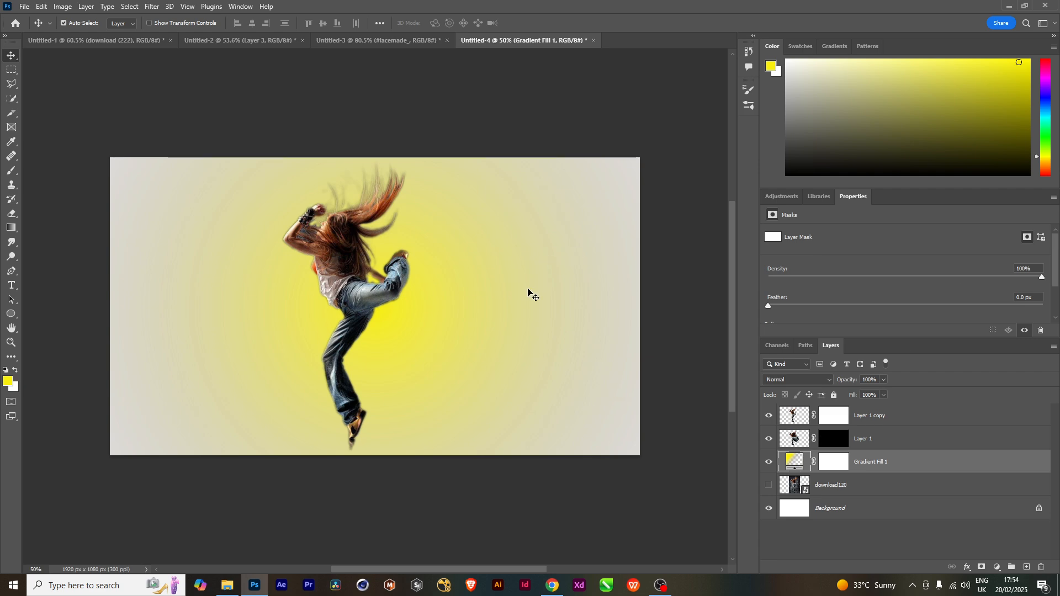
Switch to Chrome and search Google for "dispersion brushes" in a new tab.
left_click(552, 532)
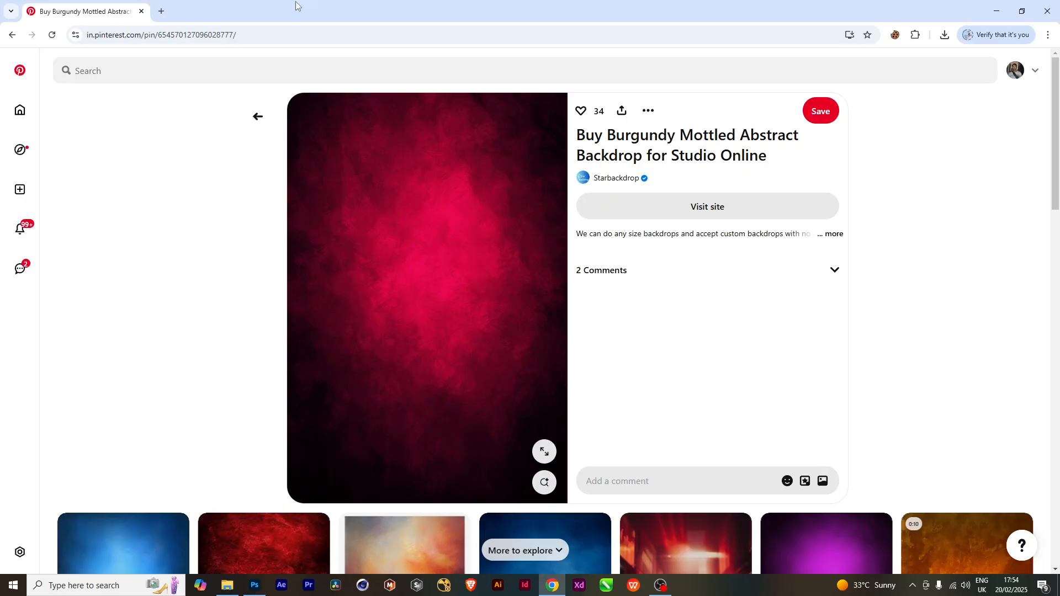
left_click(162, 11)
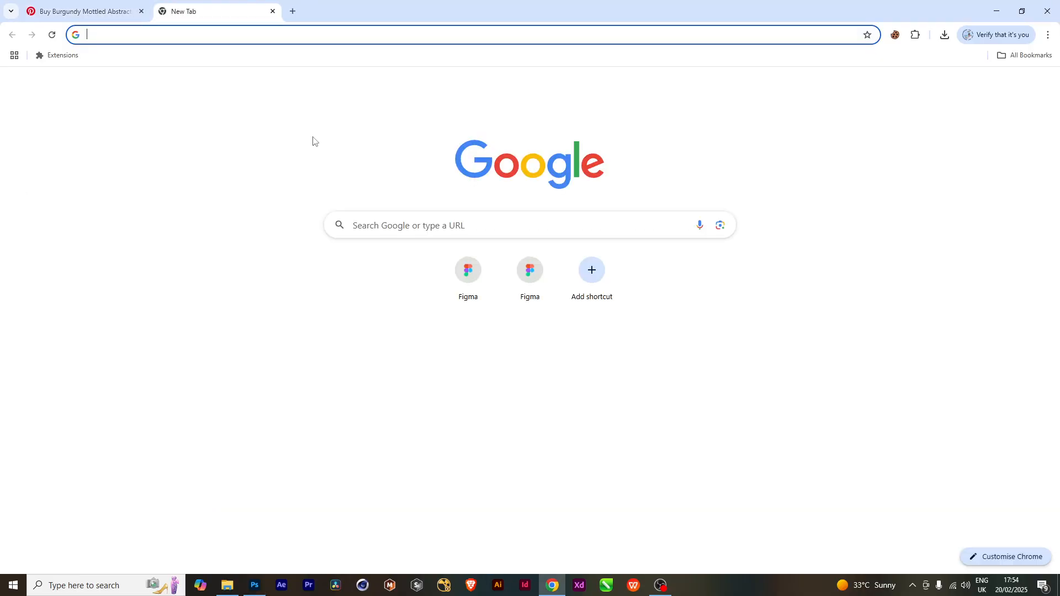
left_click(383, 231)
type("dis")
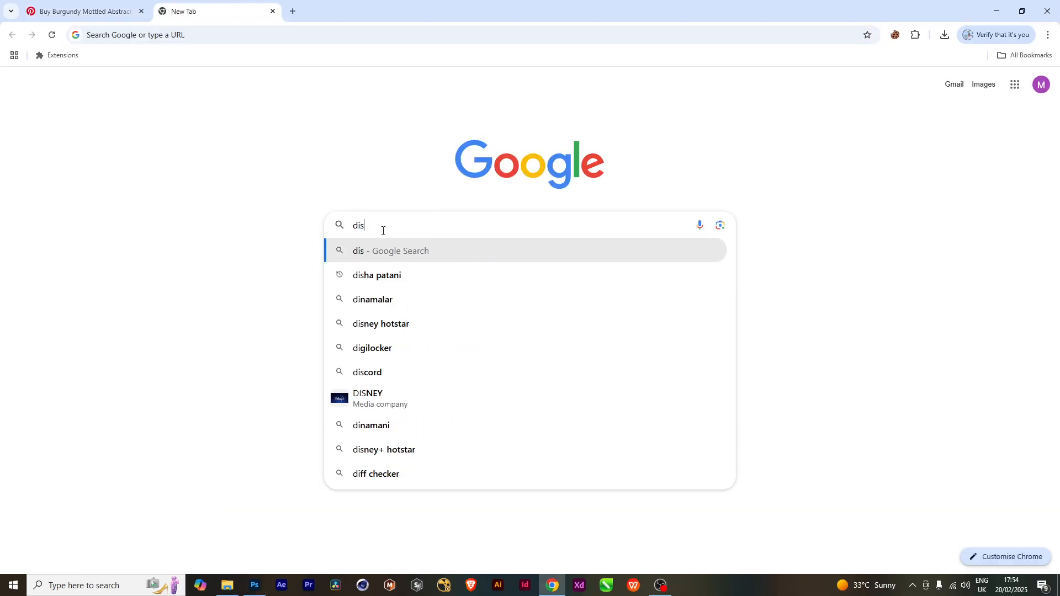
type("persion brushes")
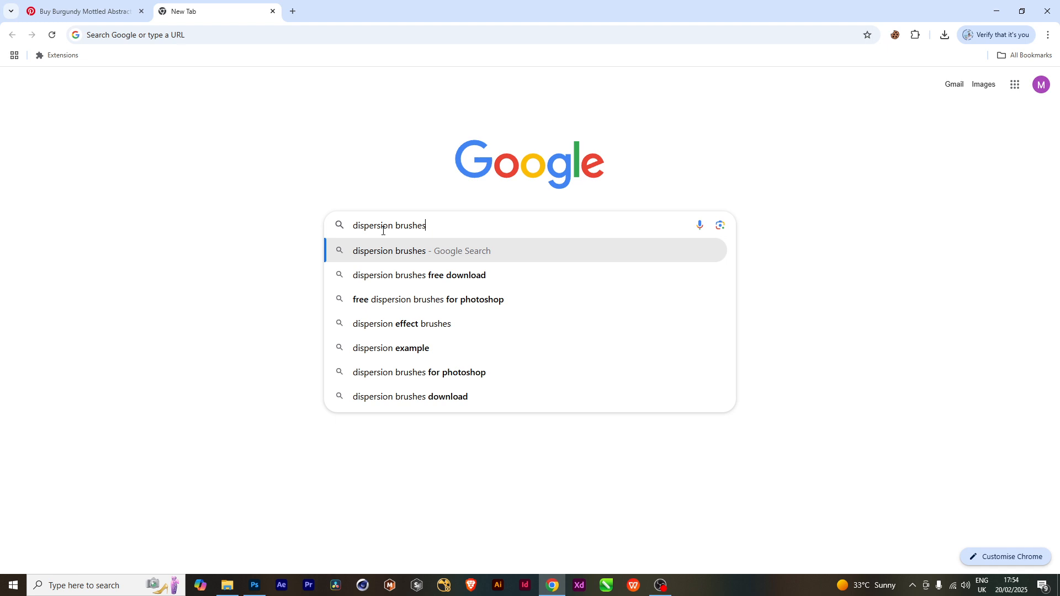
key("Return")
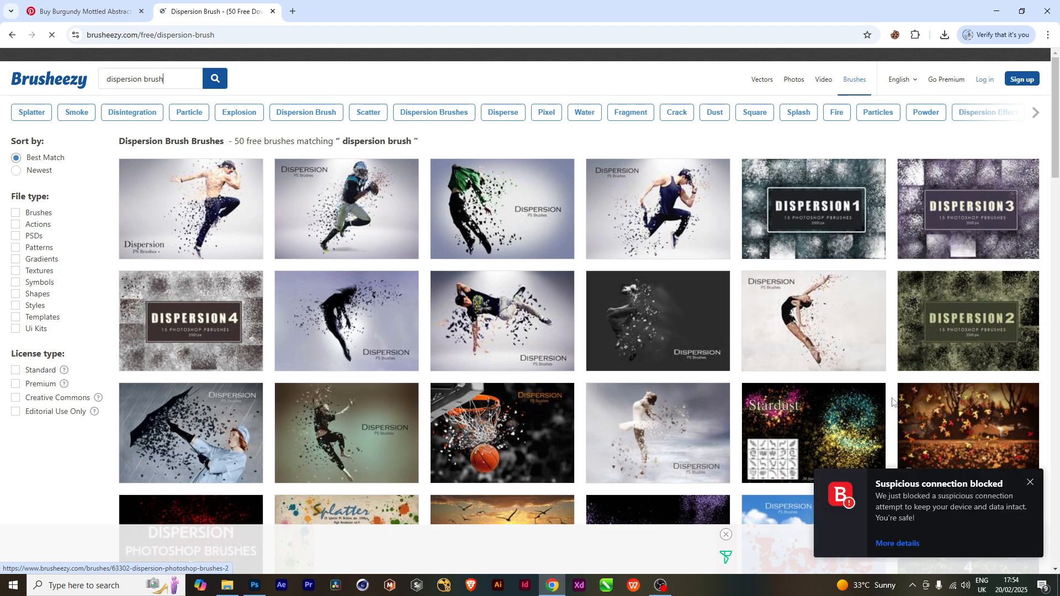
Examine the Brusheezy "dispersion brush" results for a suitable set, filtering them to the Brushes file type.
scroll(893, 402, "down", 10)
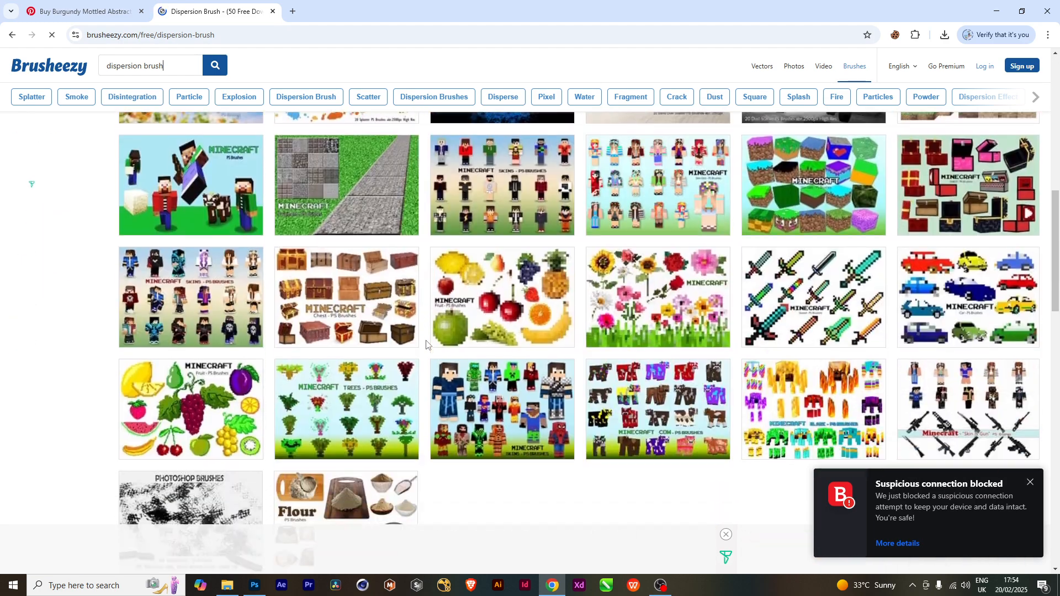
scroll(423, 408, "down", 2)
scroll(419, 448, "up", 10)
scroll(420, 449, "down", 4)
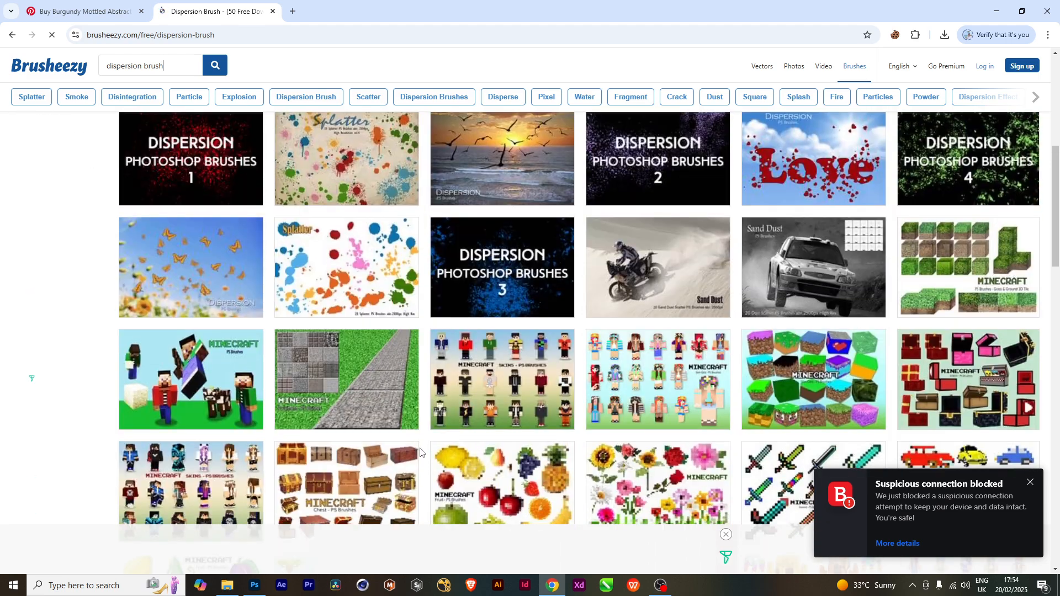
scroll(420, 451, "up", 4)
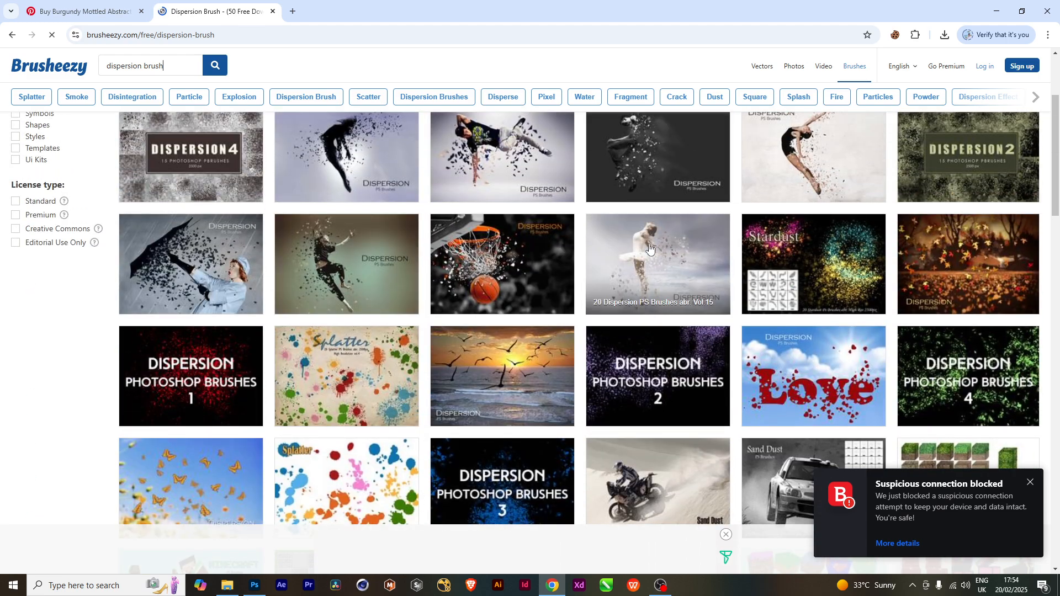
scroll(511, 287, "up", 3)
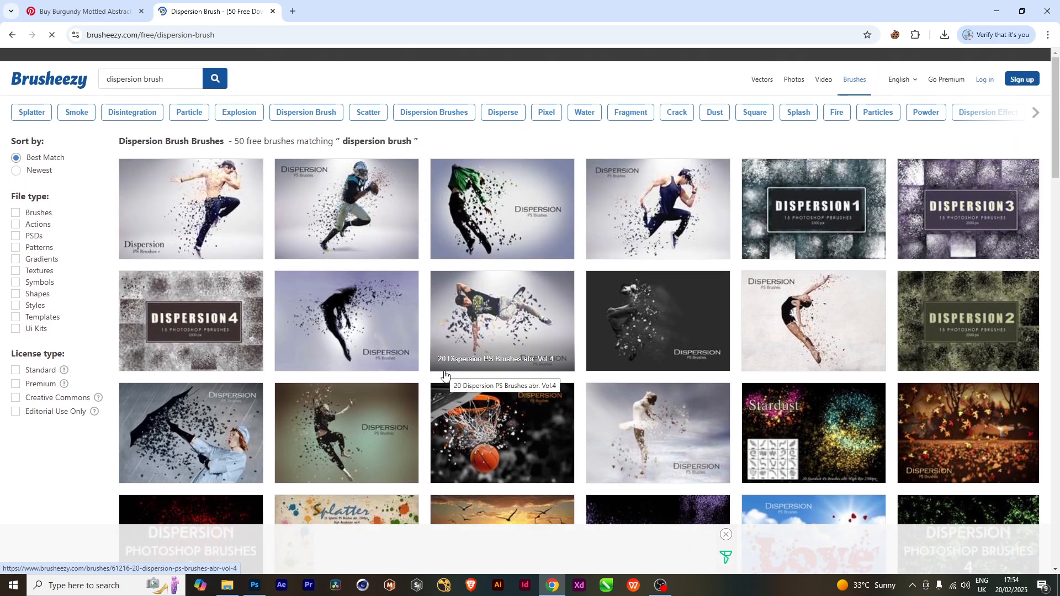
left_click(16, 213)
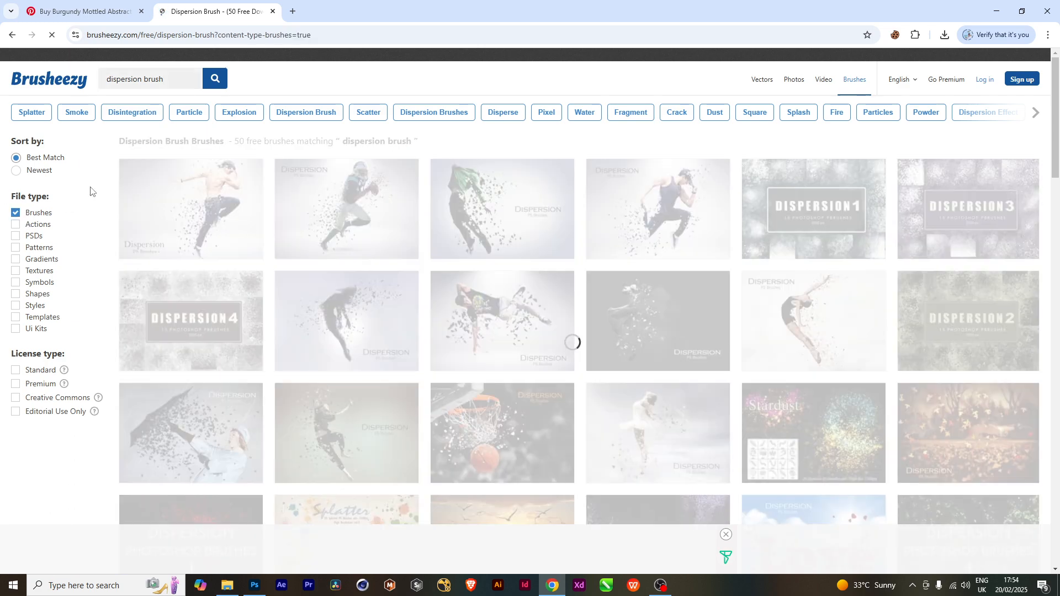
scroll(728, 358, "down", 7)
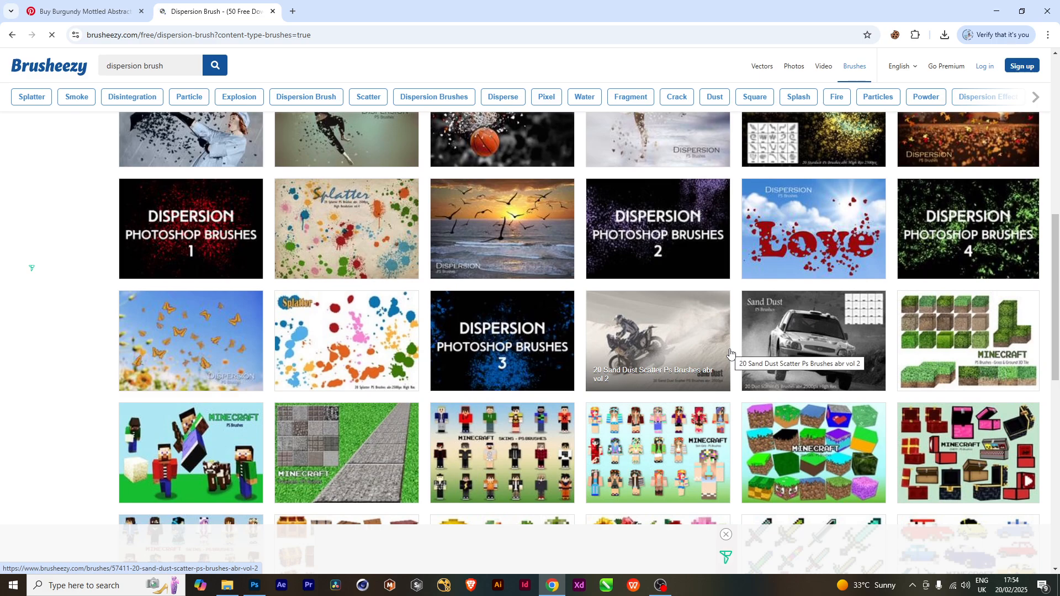
scroll(730, 354, "down", 9)
scroll(730, 354, "up", 20)
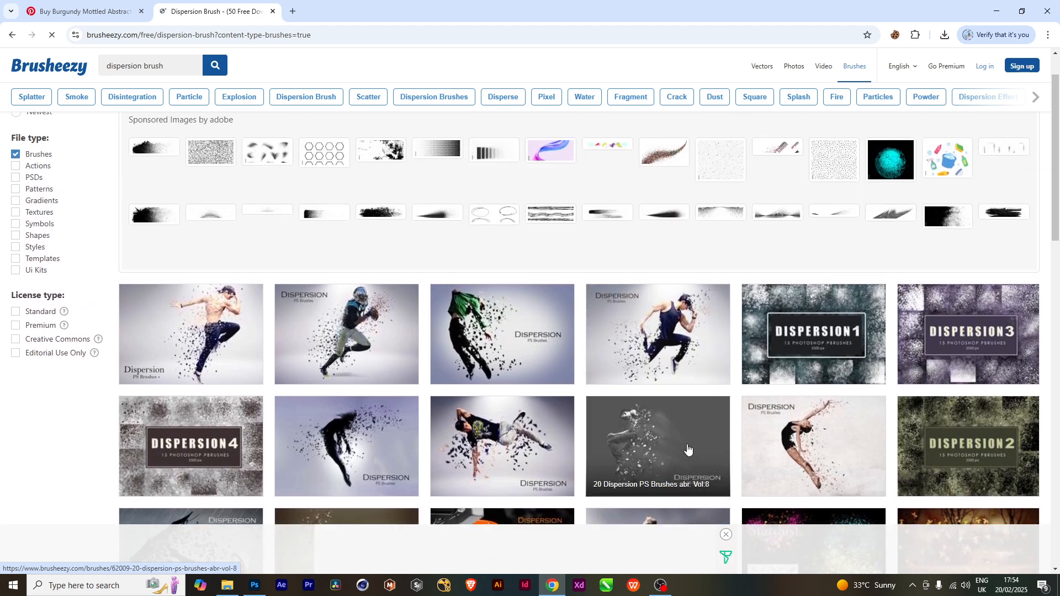
Download the free "20 Dispersion PS Brushes Abr. Vol.6" set, close the advertising pop-up, and show the zip in its folder.
left_click(809, 434)
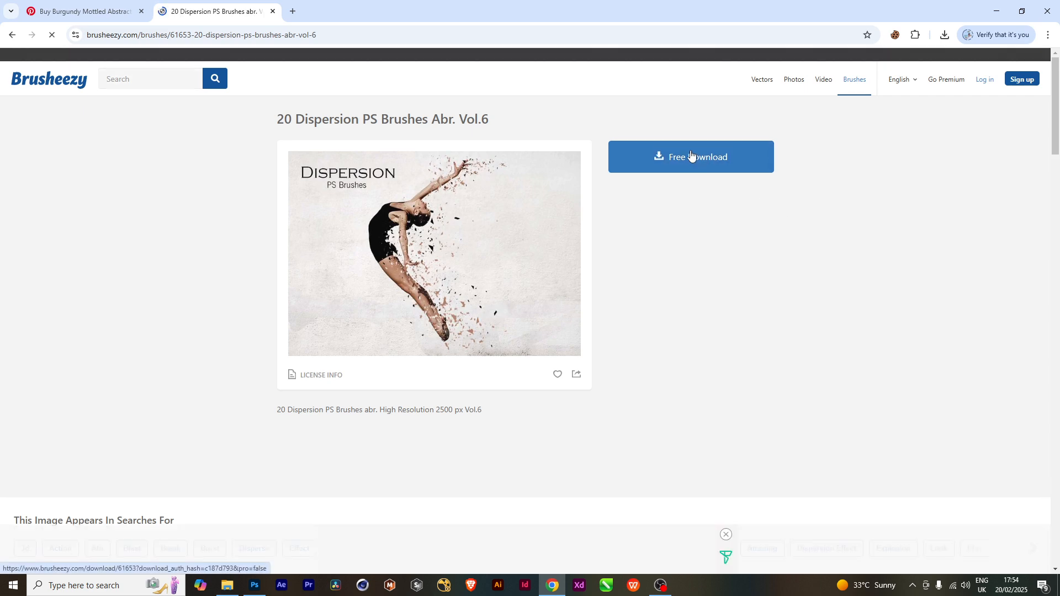
left_click(691, 156)
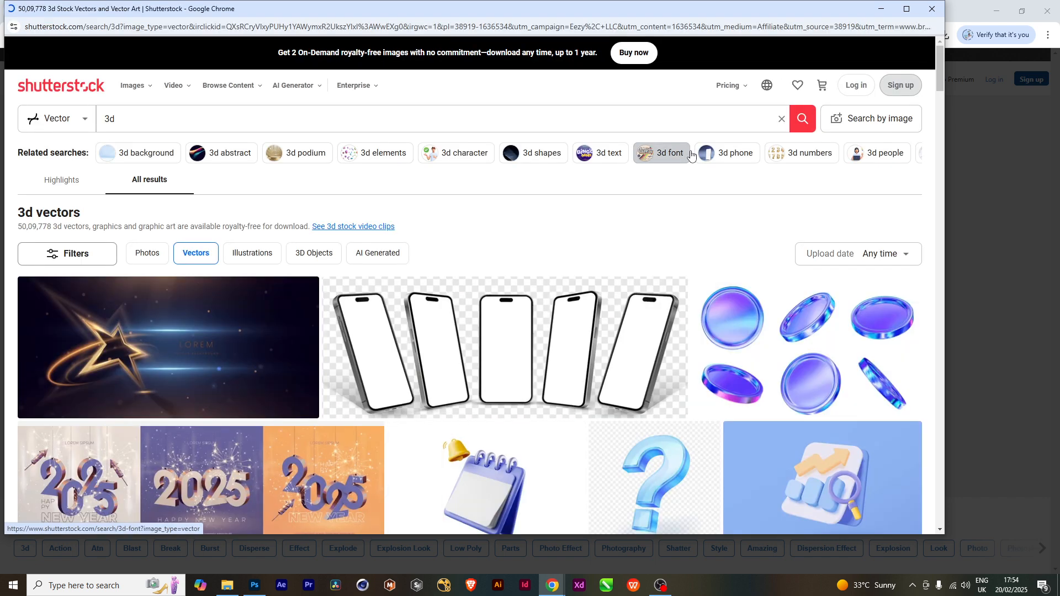
left_click(939, 10)
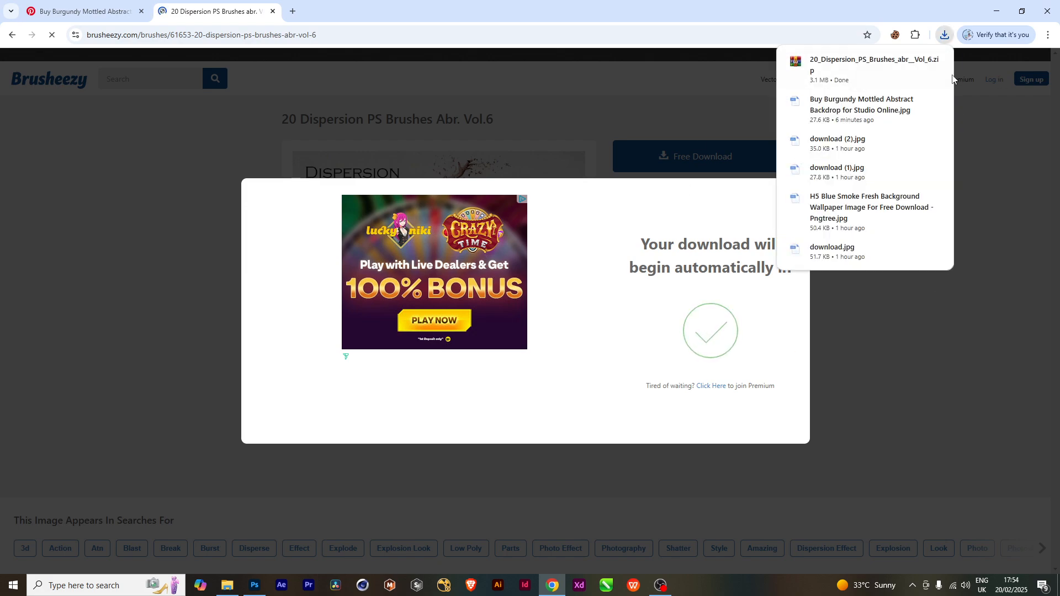
left_click(920, 69)
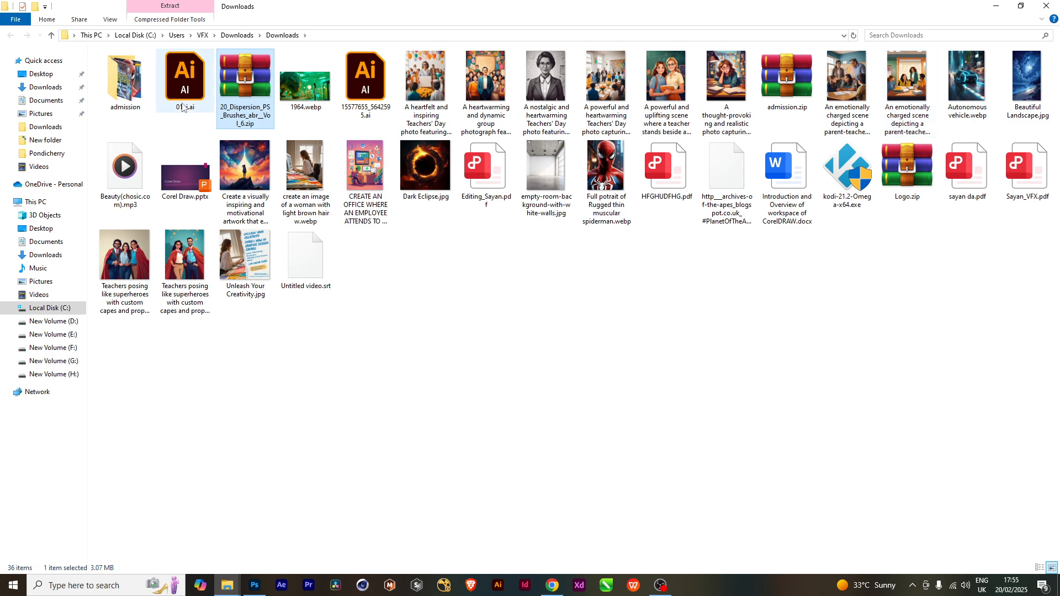
Extract the downloaded dispersion brushes zip into its own folder and open the inner "20 Dispersion PS Brushes abr. Vol.6" folder.
right_click(243, 115)
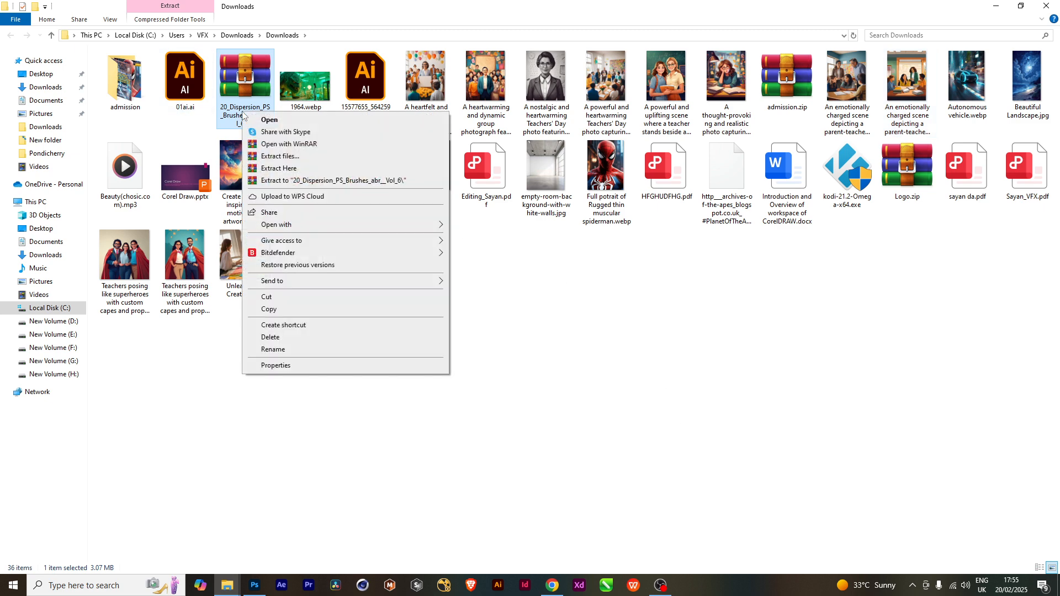
left_click(294, 181)
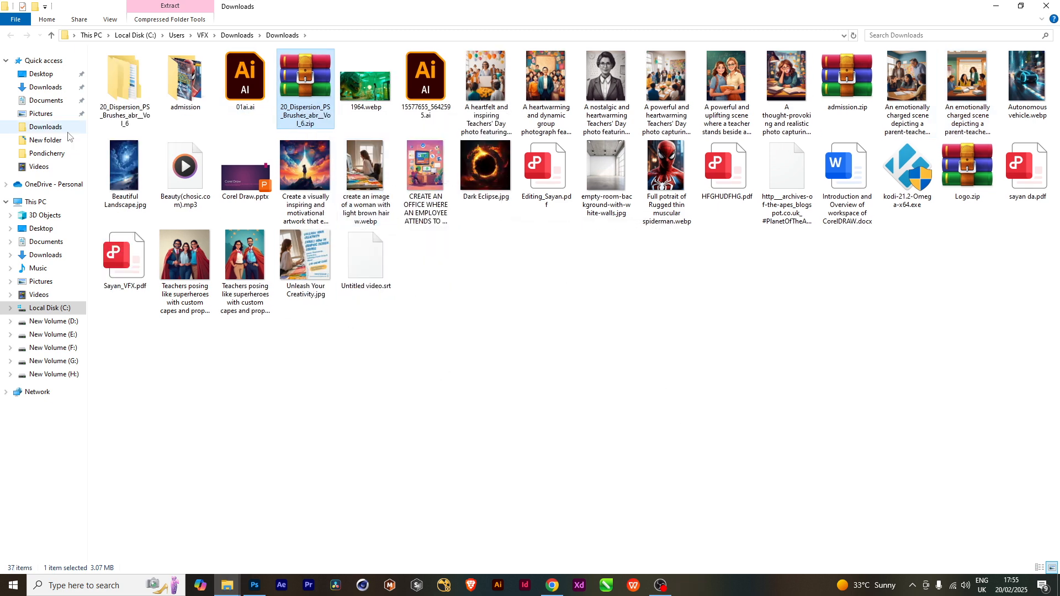
double_click(138, 99)
double_click(157, 69)
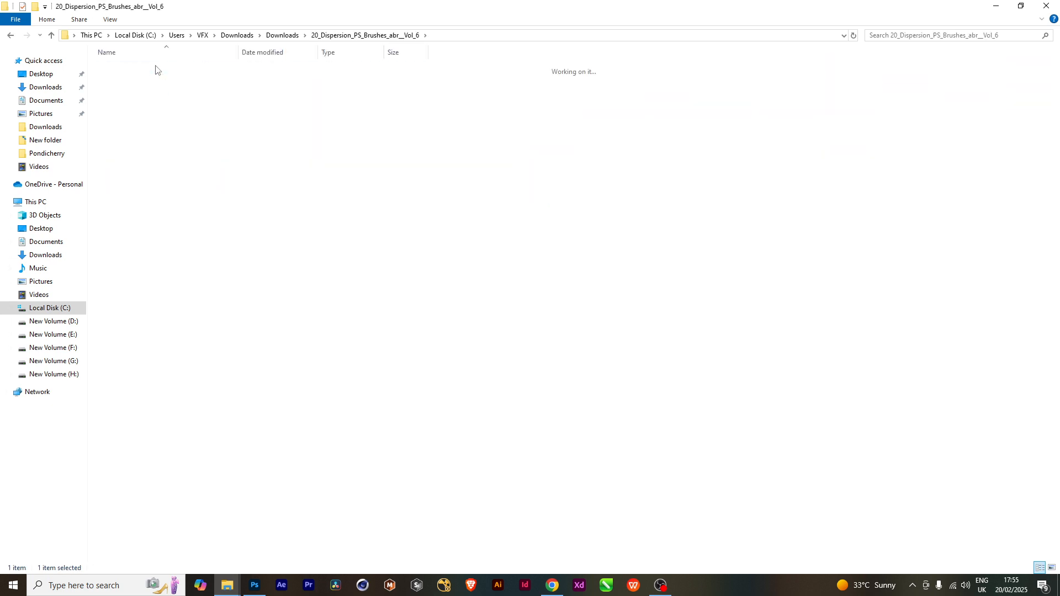
Try to open "20 Dispersion Brushes.abr" directly from the extracted folder.
right_click(156, 69)
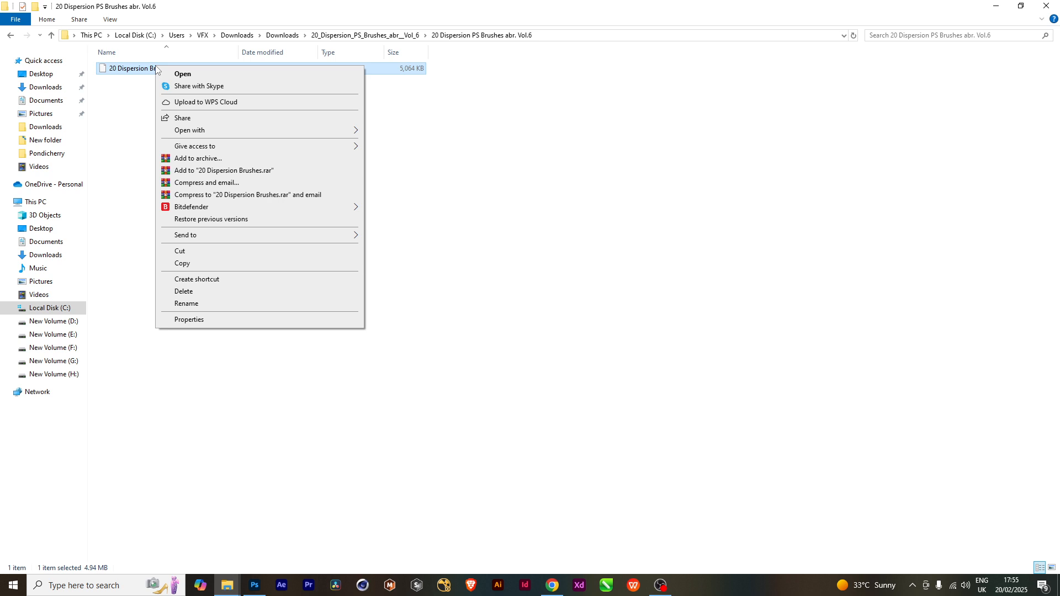
left_click(461, 243)
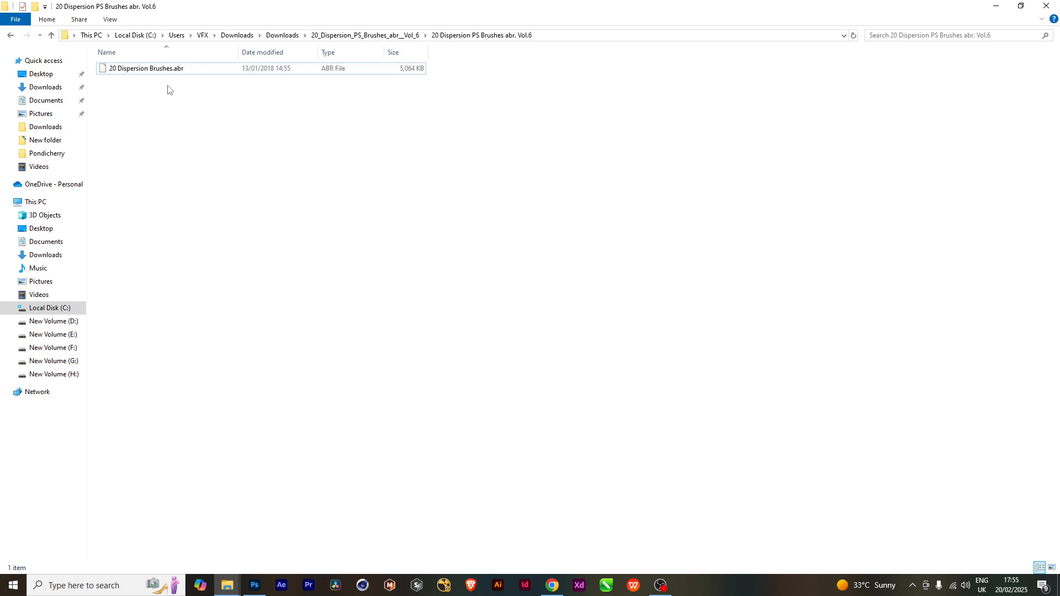
double_click(204, 68)
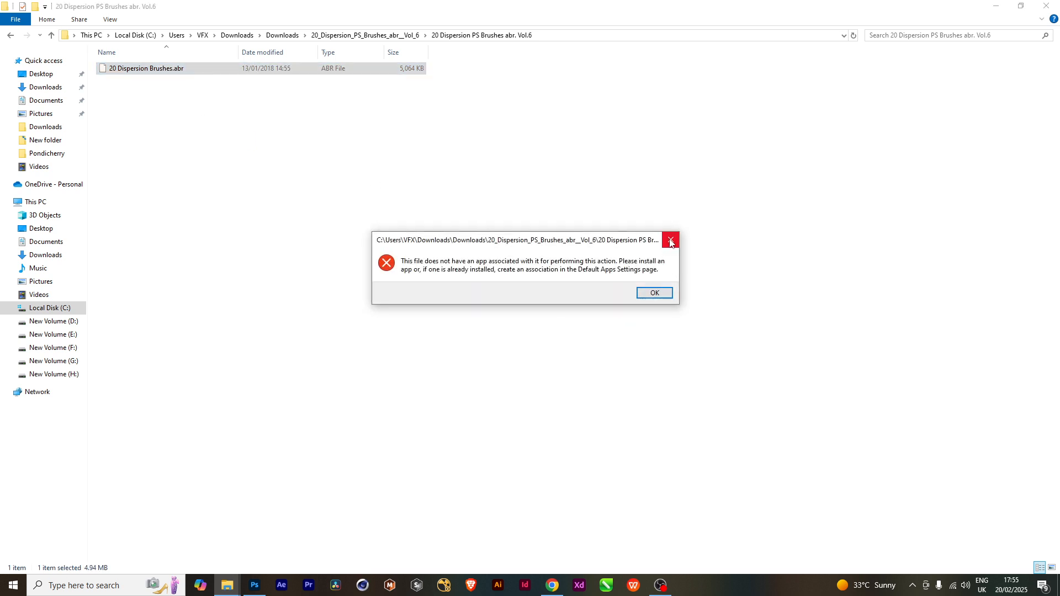
left_click(671, 241)
right_click(203, 72)
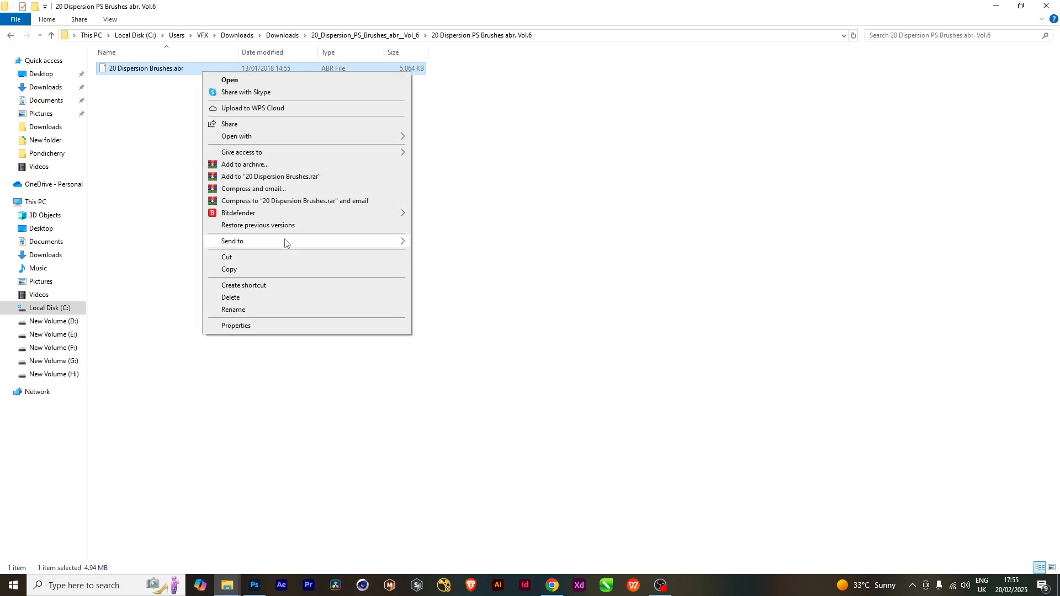
left_click(719, 202)
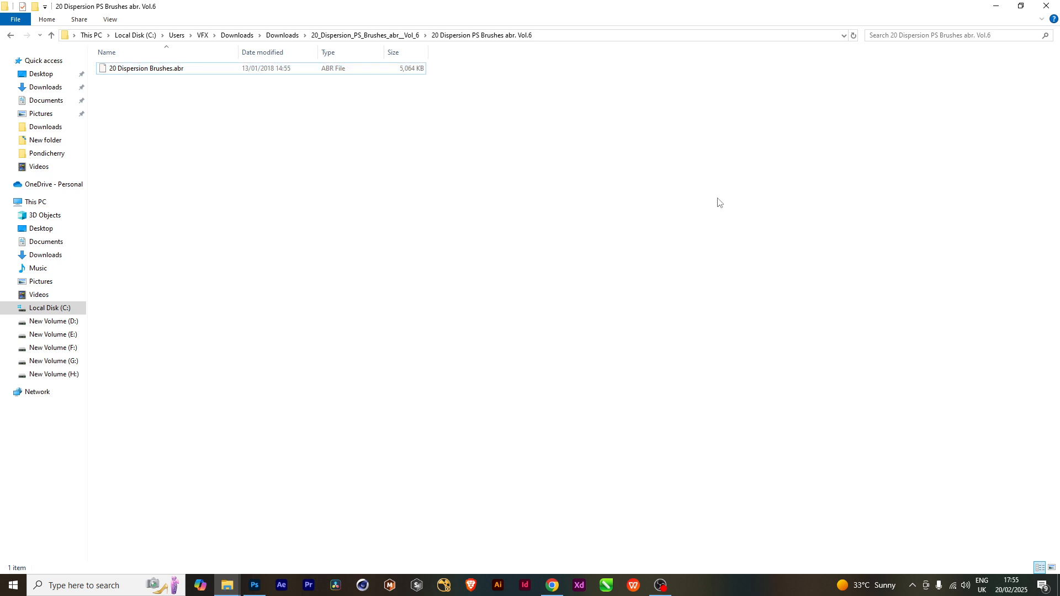
Switch to the browser, download the free "20 Dispersion PS Brushes abr. Vol.1" set, and show the zip in its folder.
left_click(51, 35)
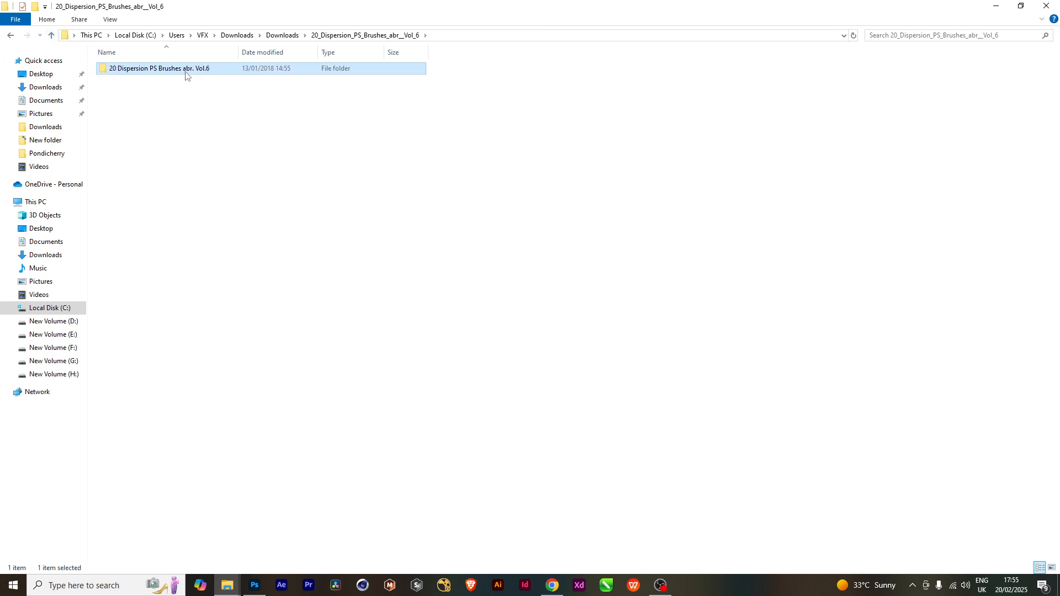
double_click(186, 75)
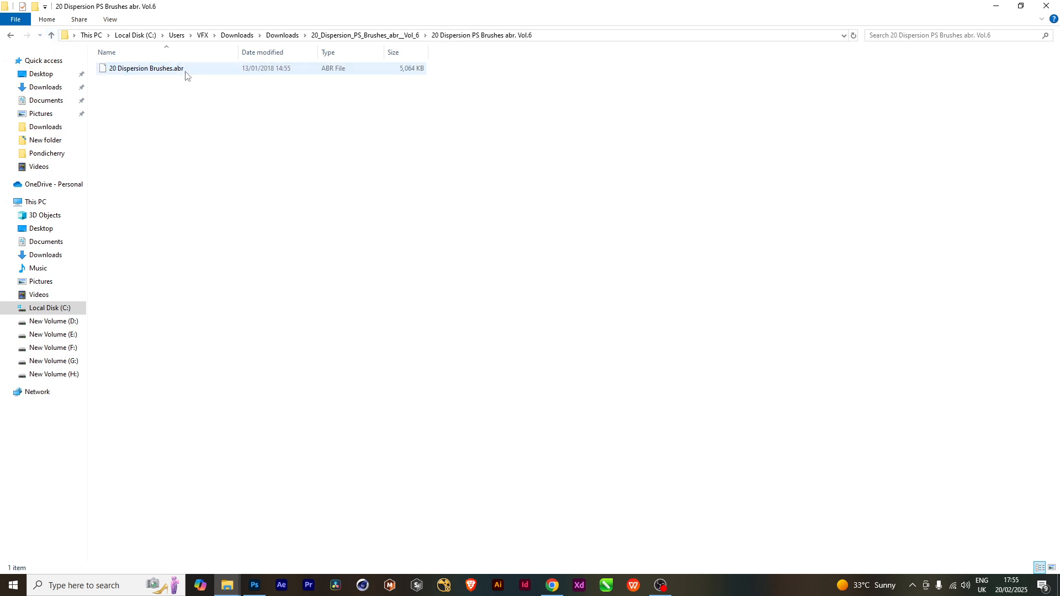
left_click(552, 586)
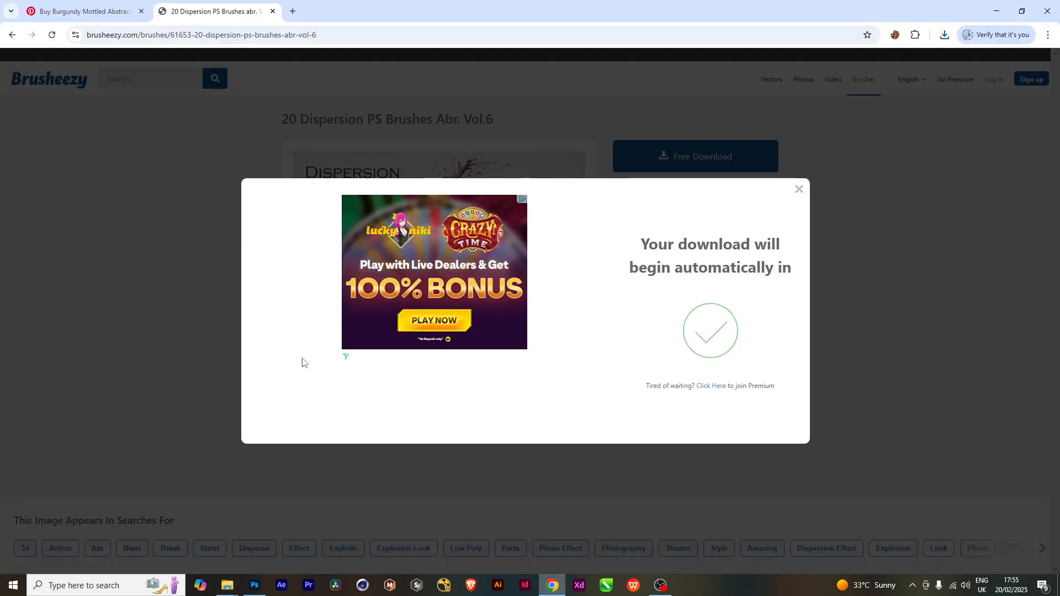
left_click(799, 190)
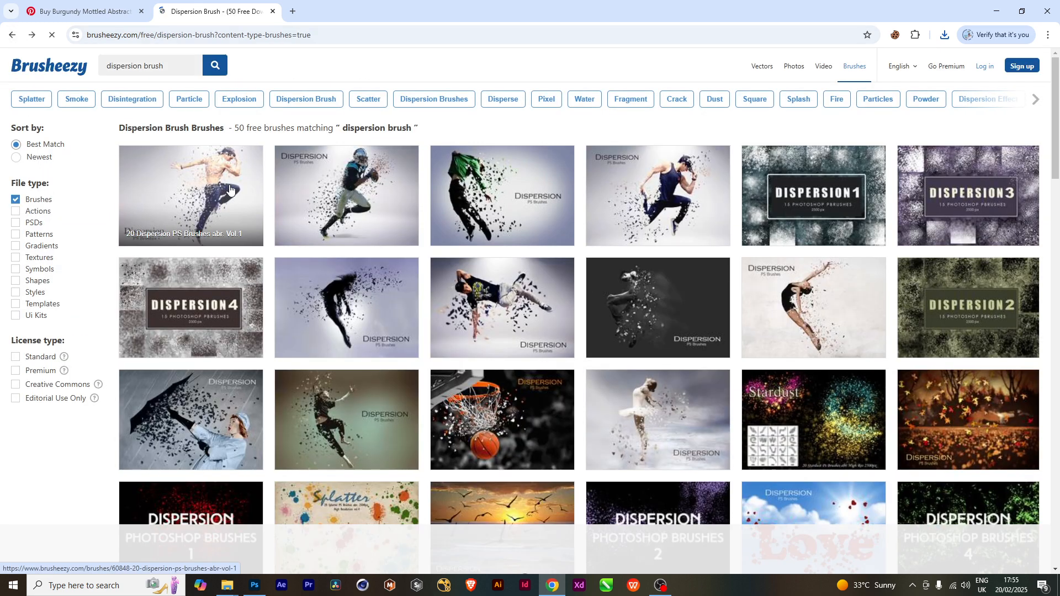
left_click(230, 190)
left_click(671, 144)
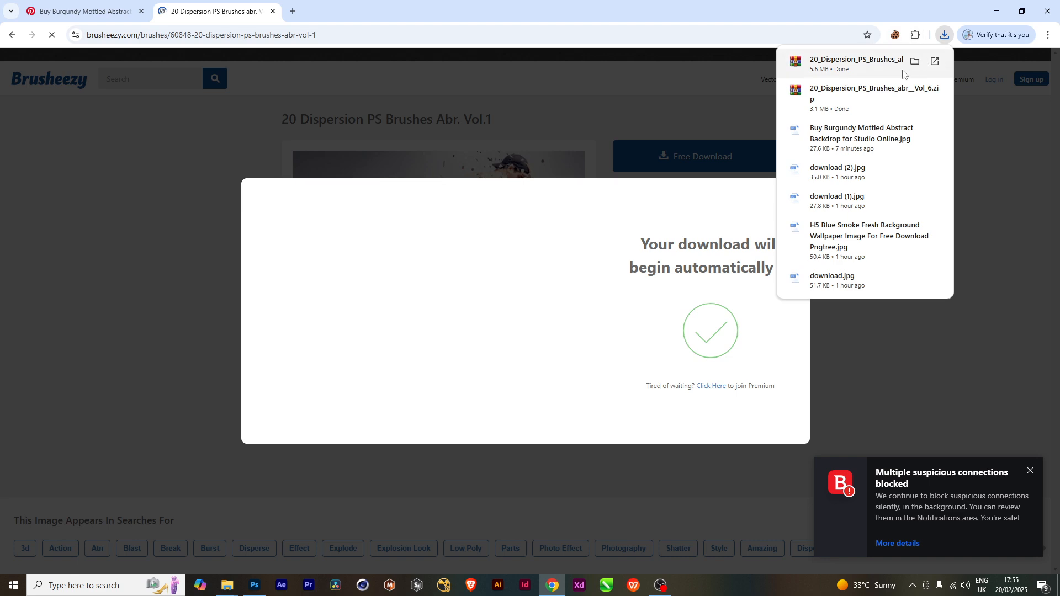
left_click(916, 61)
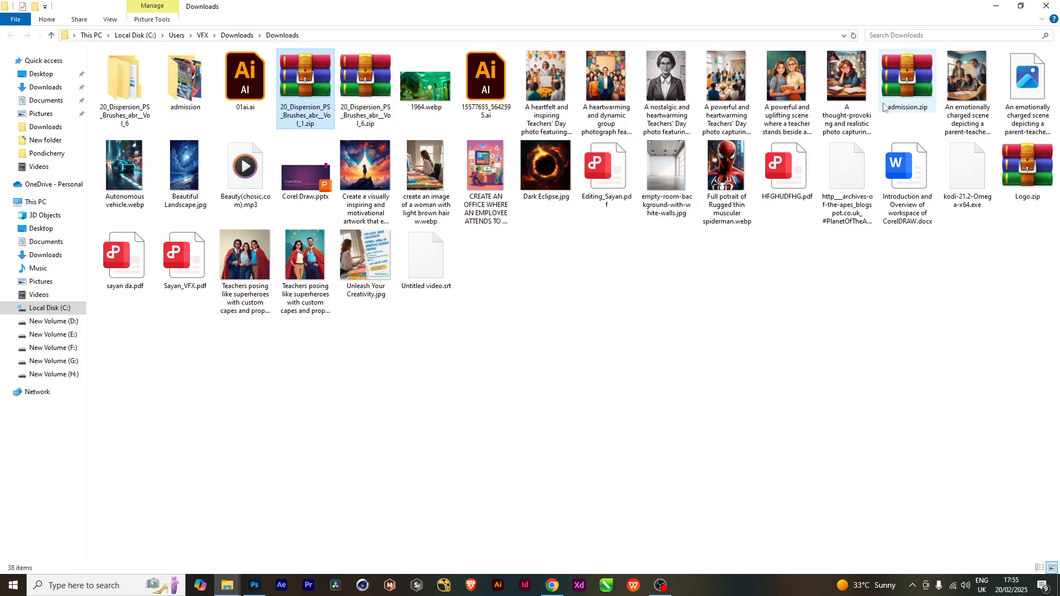
Extract the Vol.1 brushes zip into its own folder and open the inner "20 Dispersion PS Brushes abr. Vol.1" folder.
right_click(316, 109)
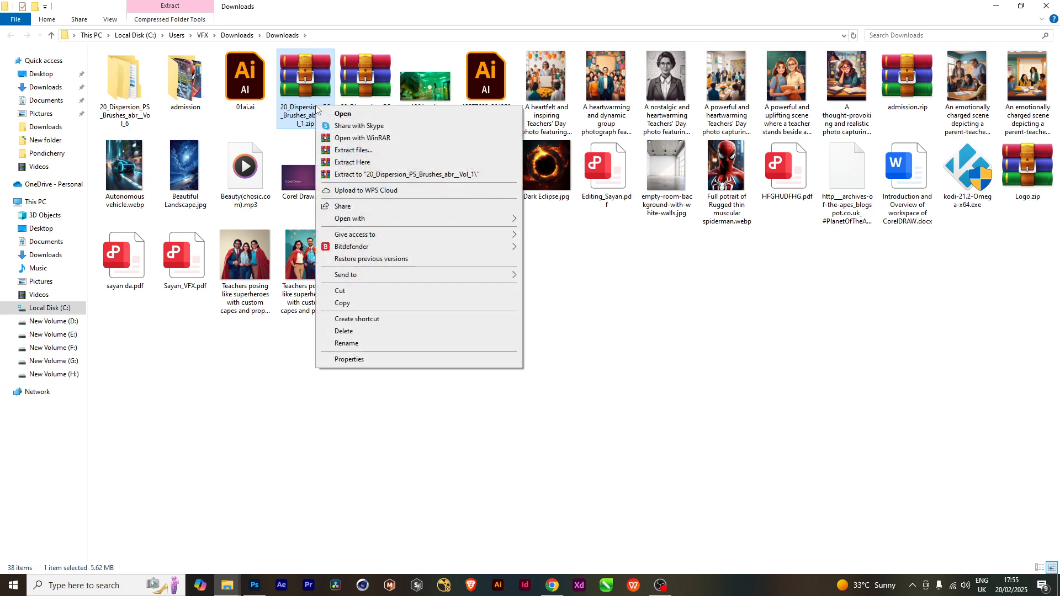
left_click(346, 174)
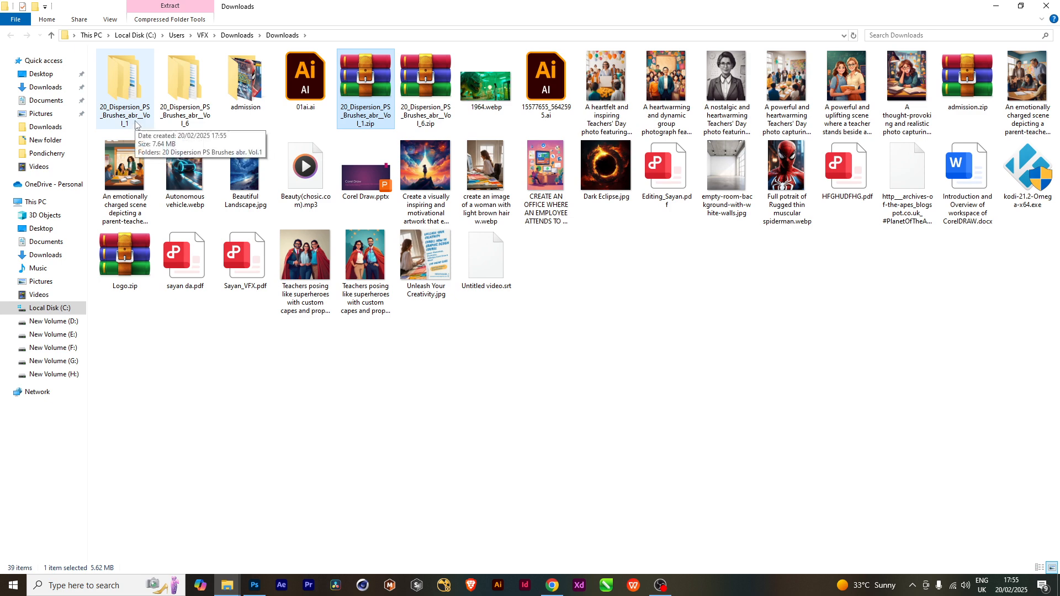
double_click(130, 88)
double_click(132, 71)
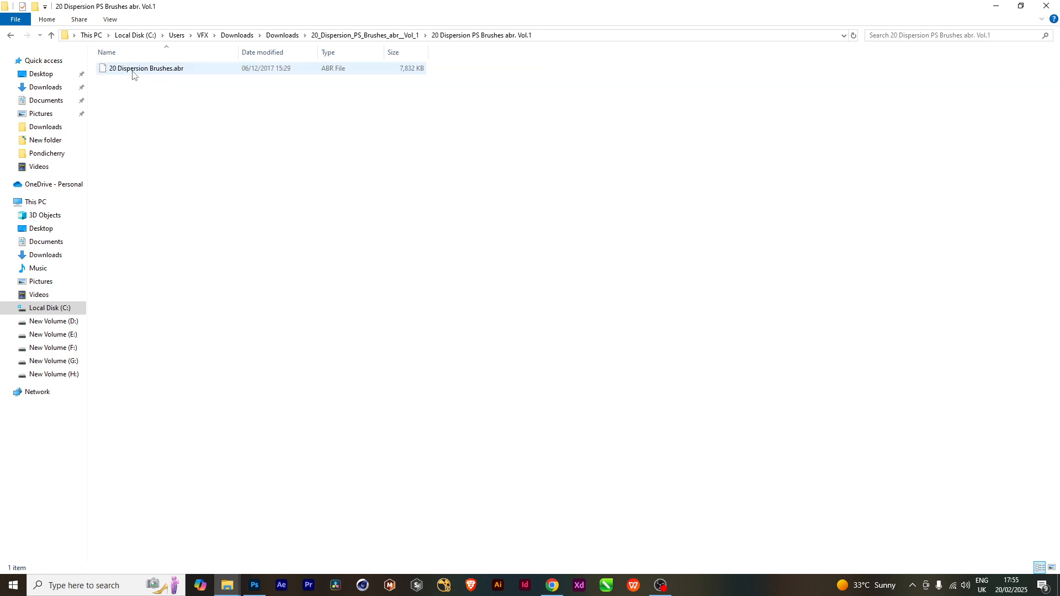
Try to open the Vol.1 "20 Dispersion Brushes.abr" file directly from the extracted folder.
double_click(132, 71)
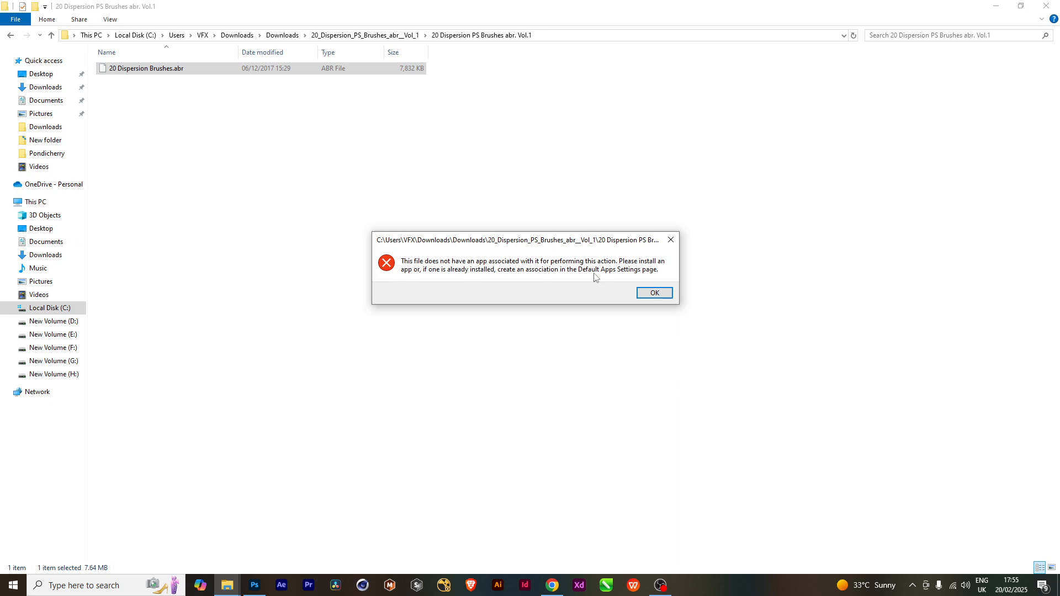
left_click(671, 241)
left_click(323, 306)
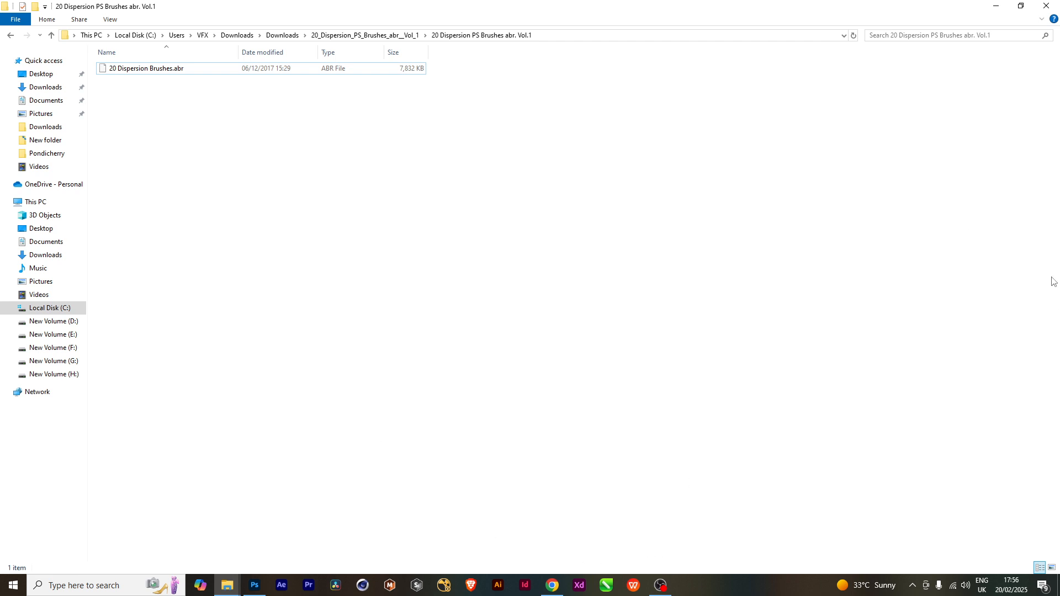
left_click(188, 73)
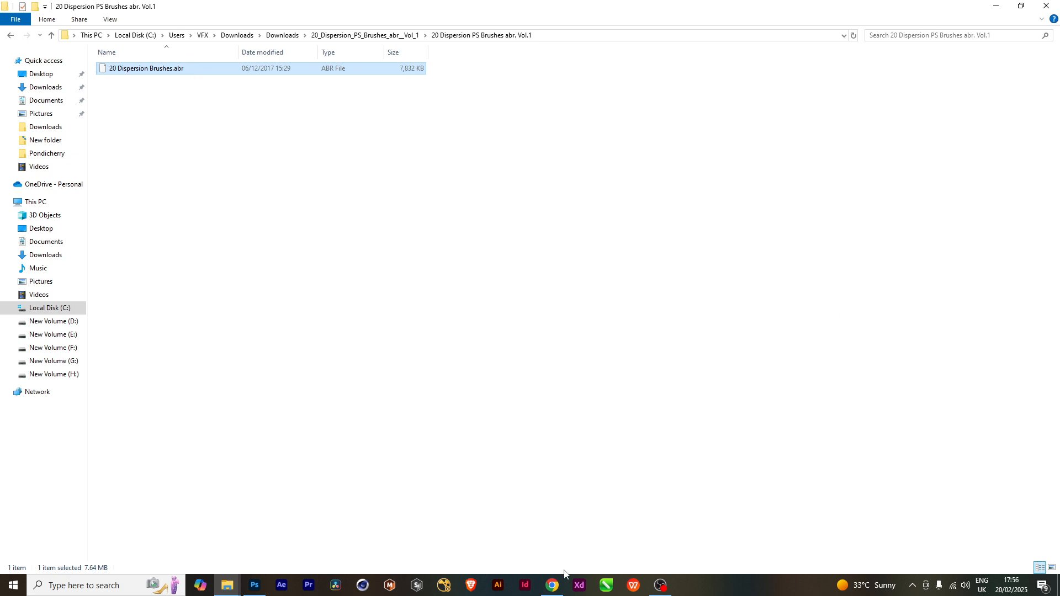
Dismiss the download pop-up on the Brusheezy page and switch to Photoshop.
left_click(552, 585)
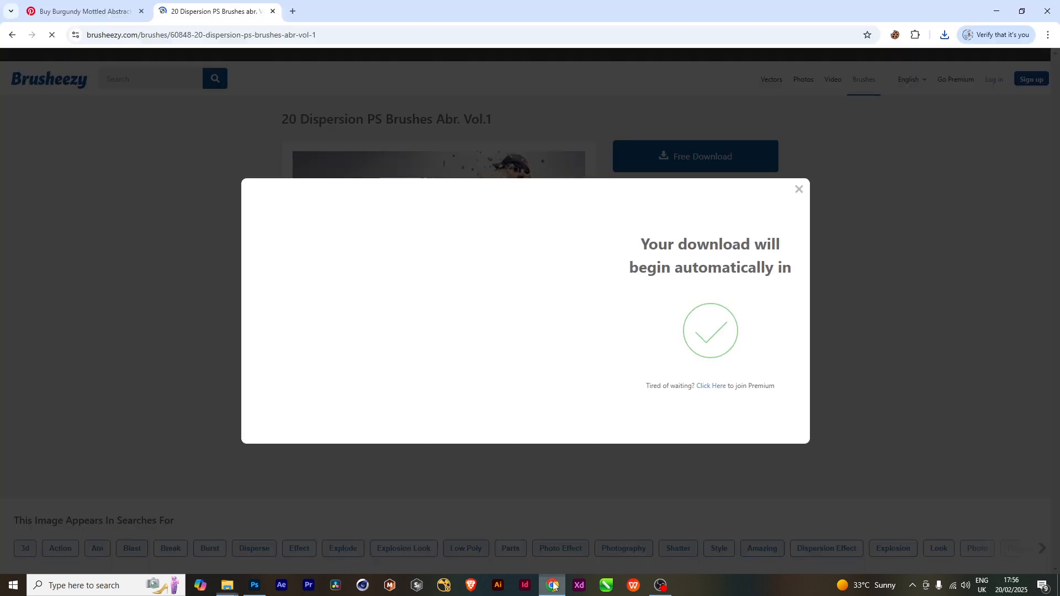
left_click(799, 190)
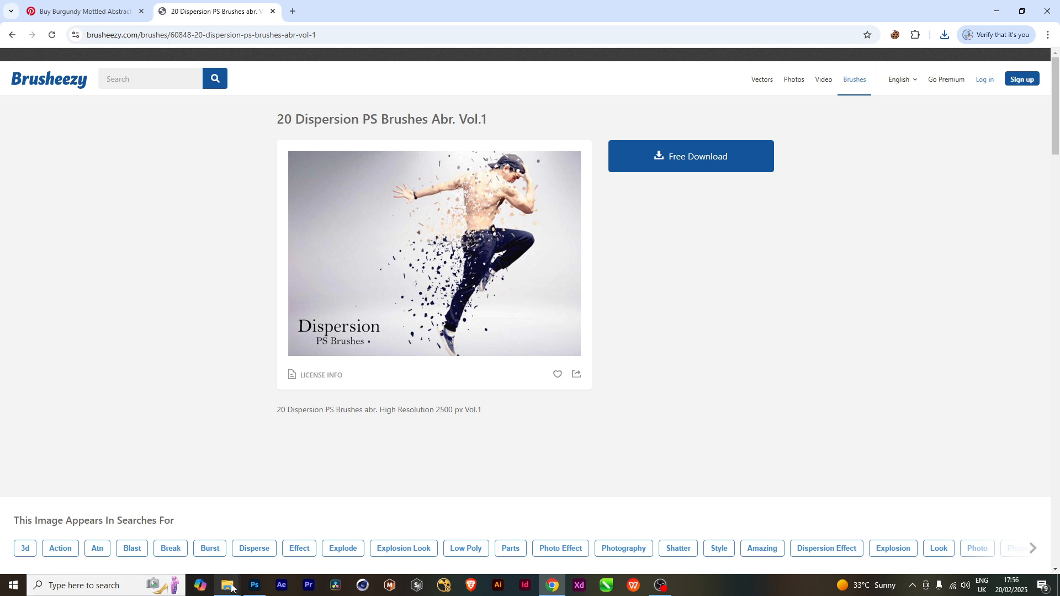
left_click(254, 585)
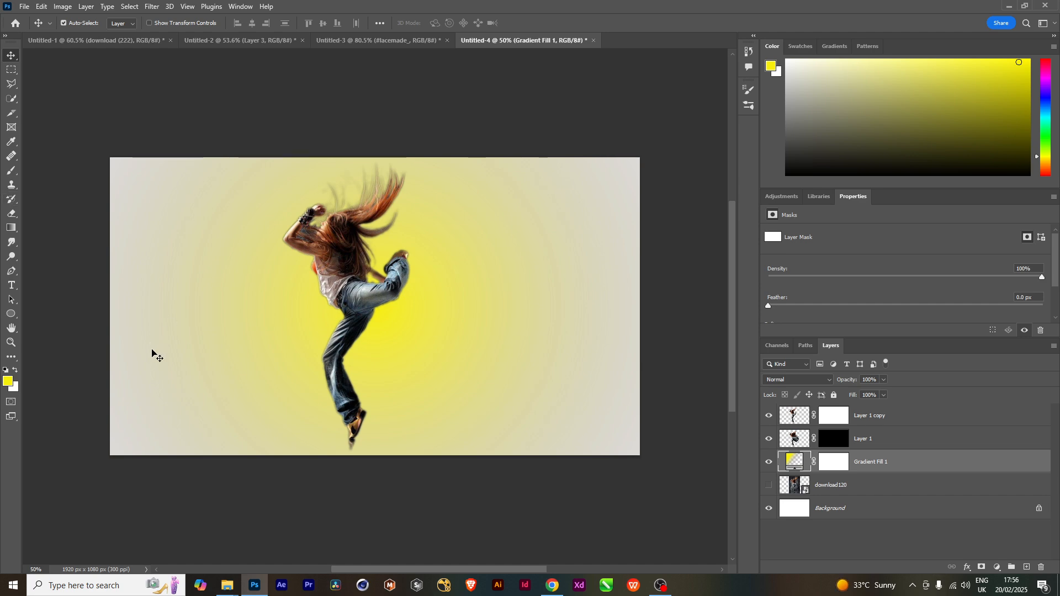
Activate the Brush tool and expand the Torn Paper Brushes set in the brush library.
scroll(371, 306, "up", 5)
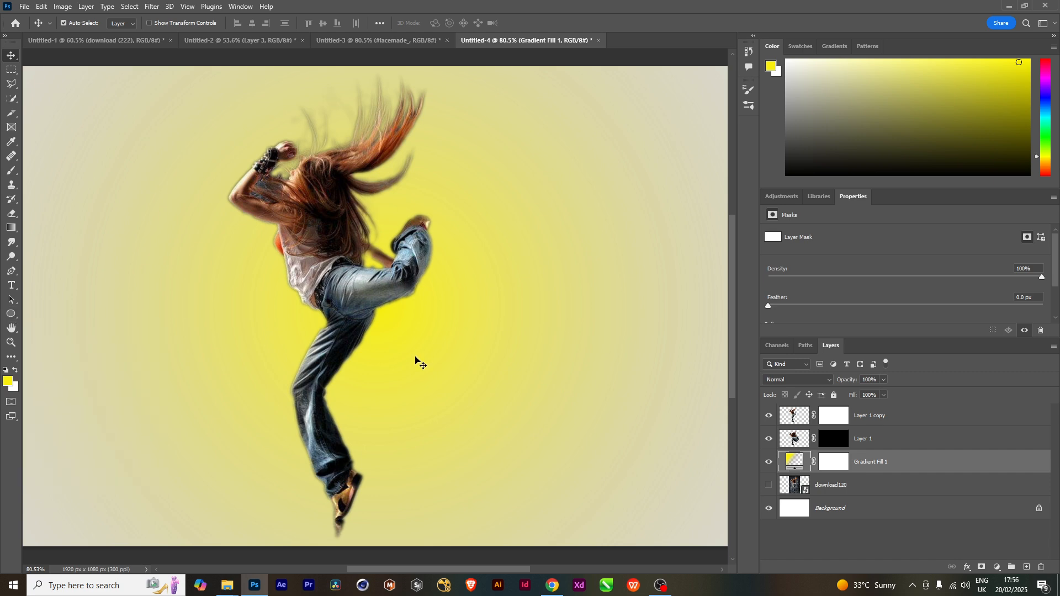
key("b")
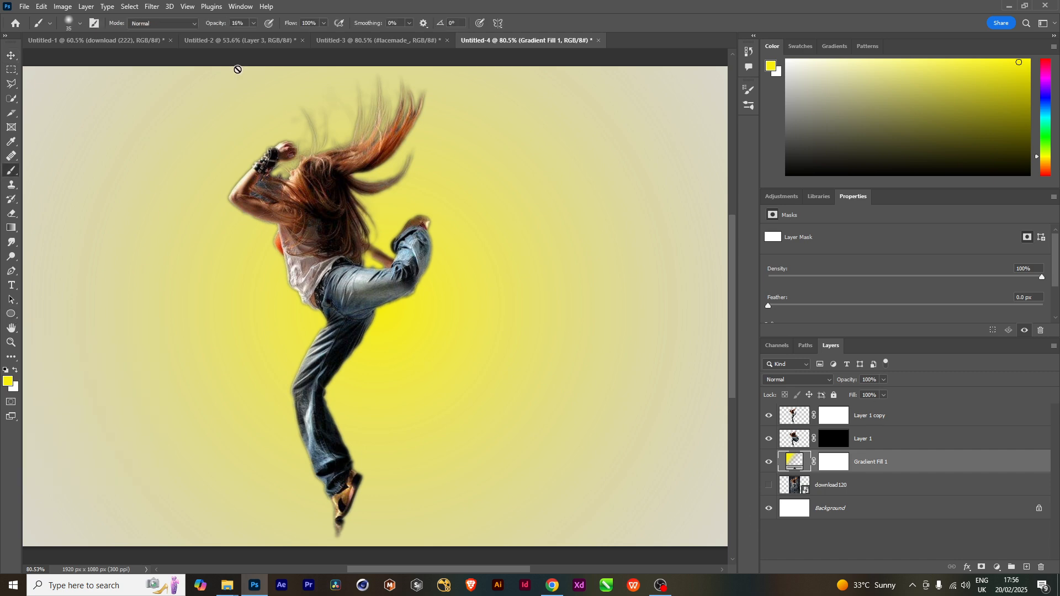
left_click(95, 22)
left_click(606, 87)
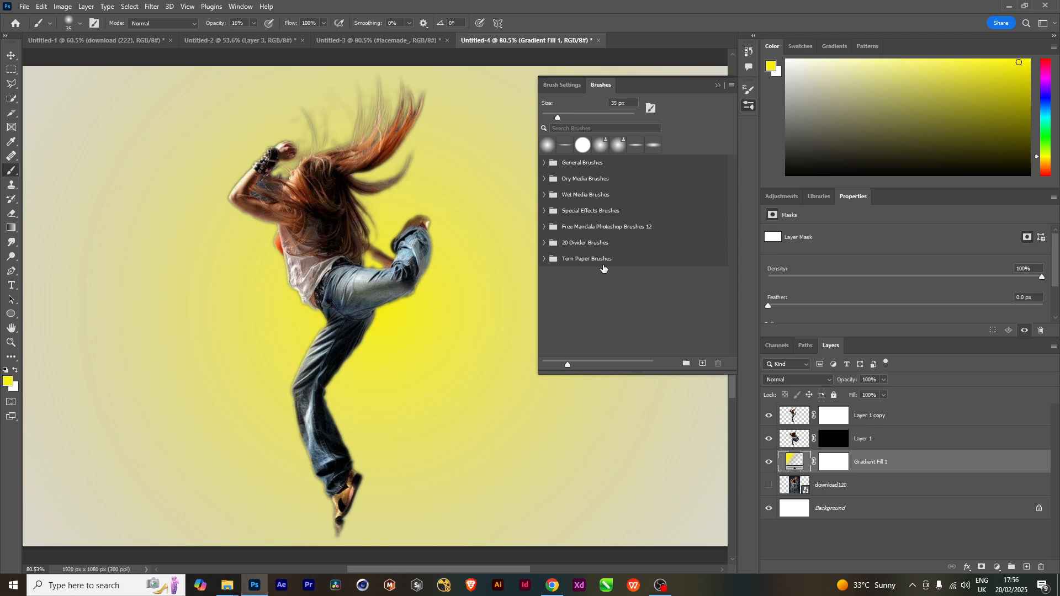
left_click(545, 259)
scroll(639, 314, "down", 3)
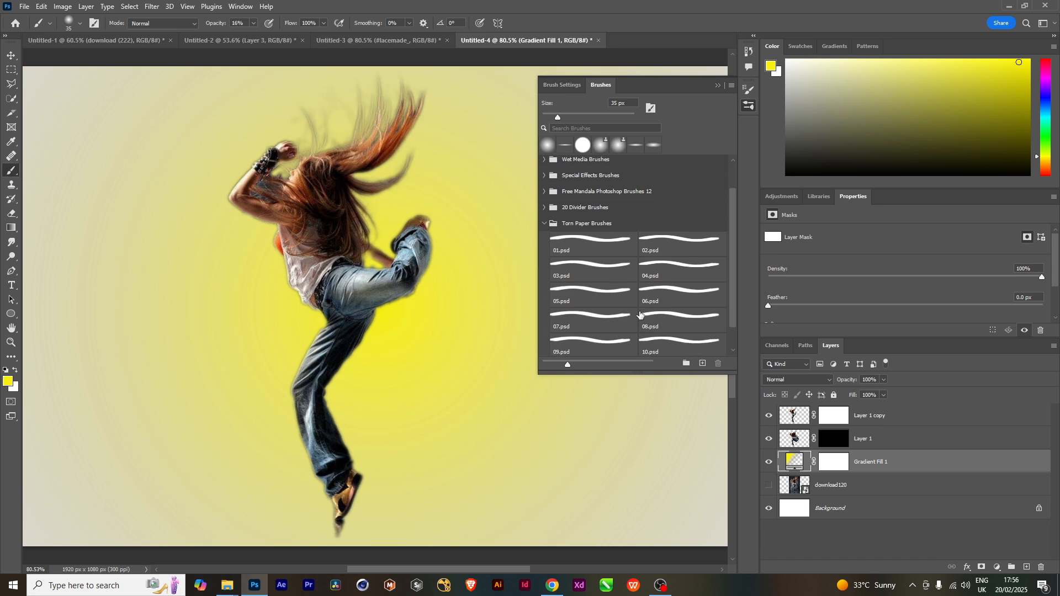
scroll(697, 296, "up", 2)
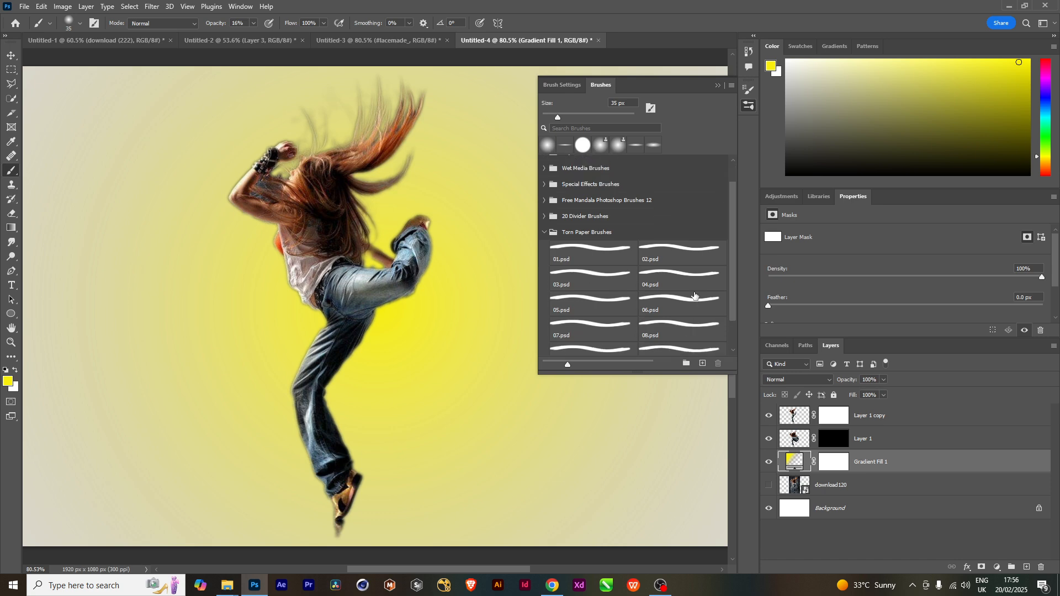
Look through the Special Effects Brushes, choose the 02.psd tip from Torn Paper Brushes, and collapse the brush library.
left_click(544, 185)
left_click(597, 266)
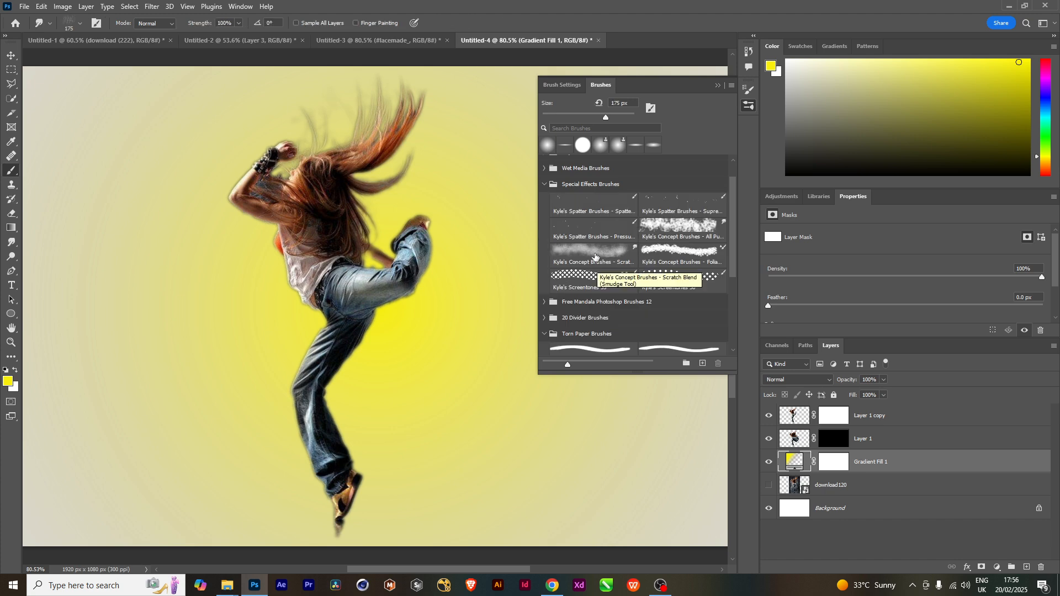
scroll(644, 225, "up", 2)
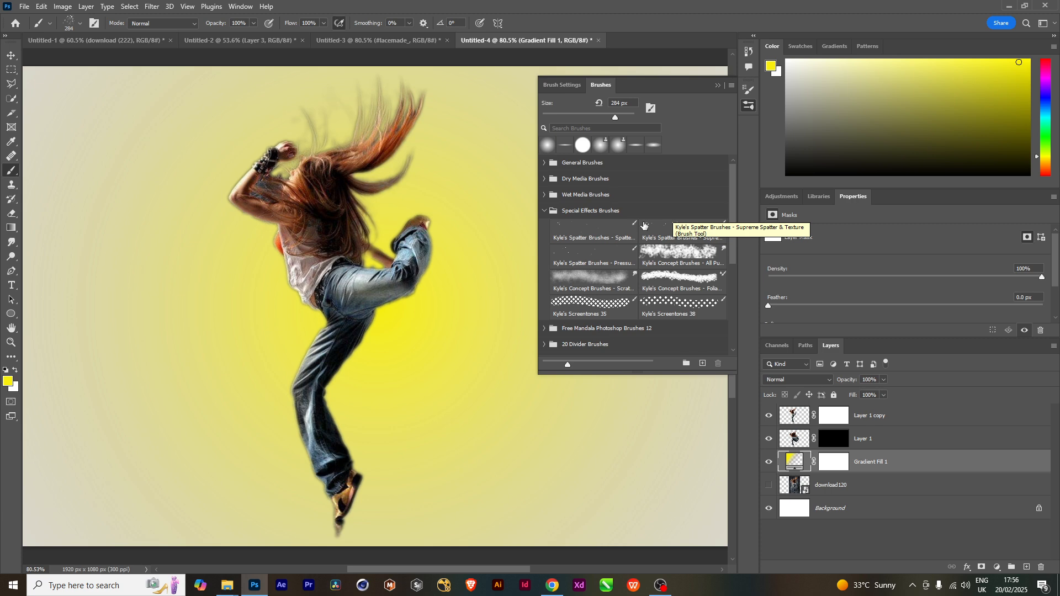
left_click(614, 289)
scroll(614, 290, "down", 3)
left_click(615, 289)
scroll(615, 288, "down", 1)
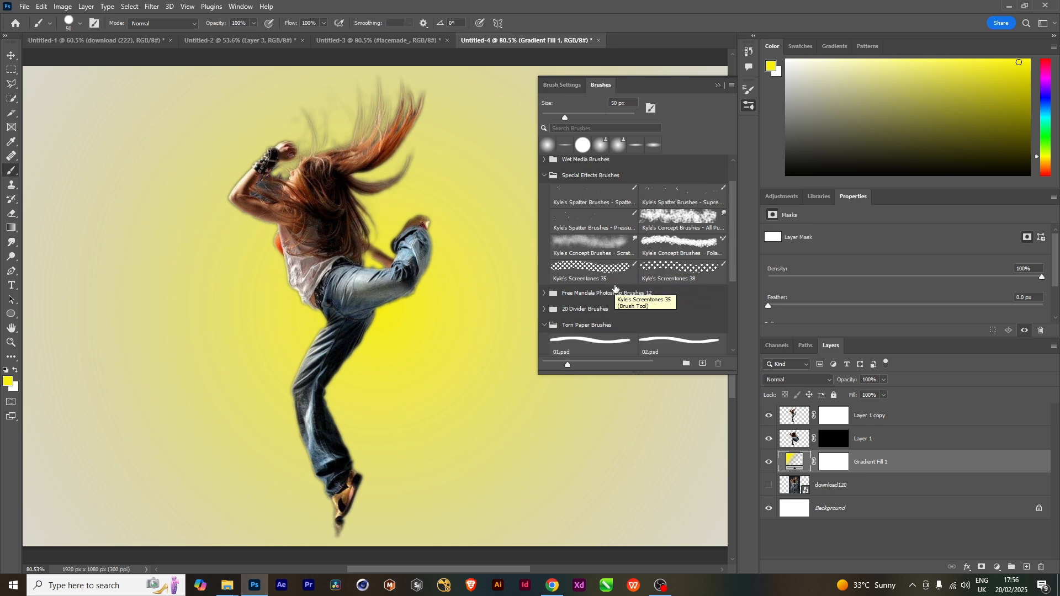
scroll(616, 288, "down", 2)
left_click(701, 328)
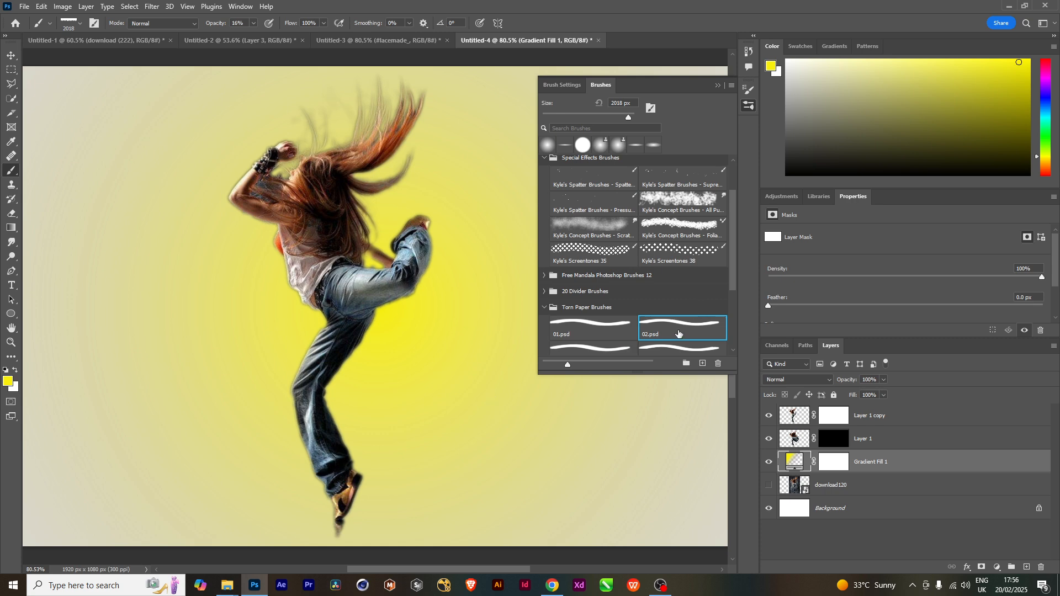
left_click(718, 86)
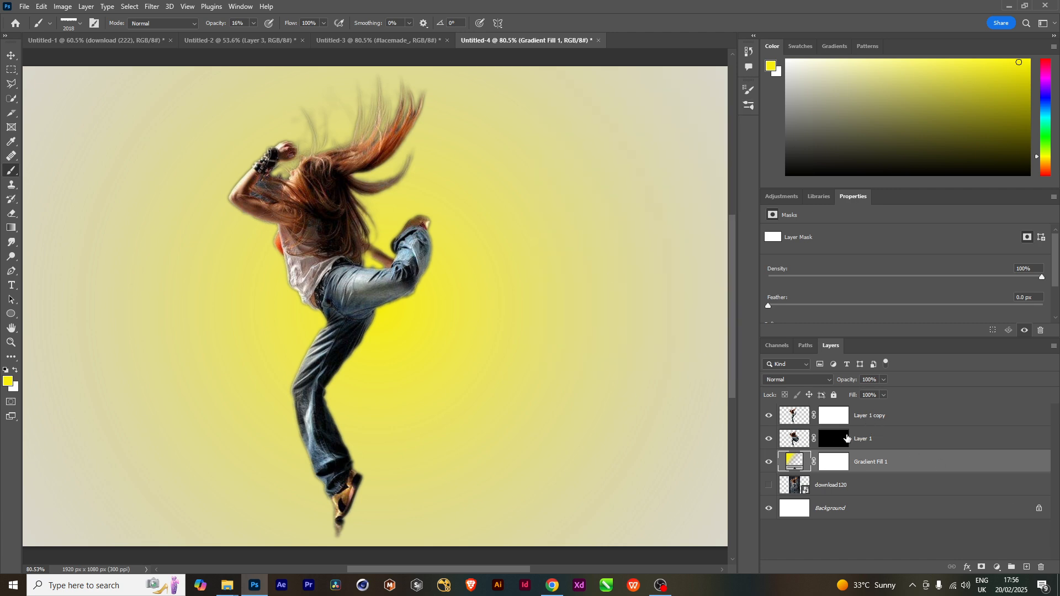
Target Layer 1's black mask and reduce the torn-paper brush size to 175 px.
left_click(846, 438)
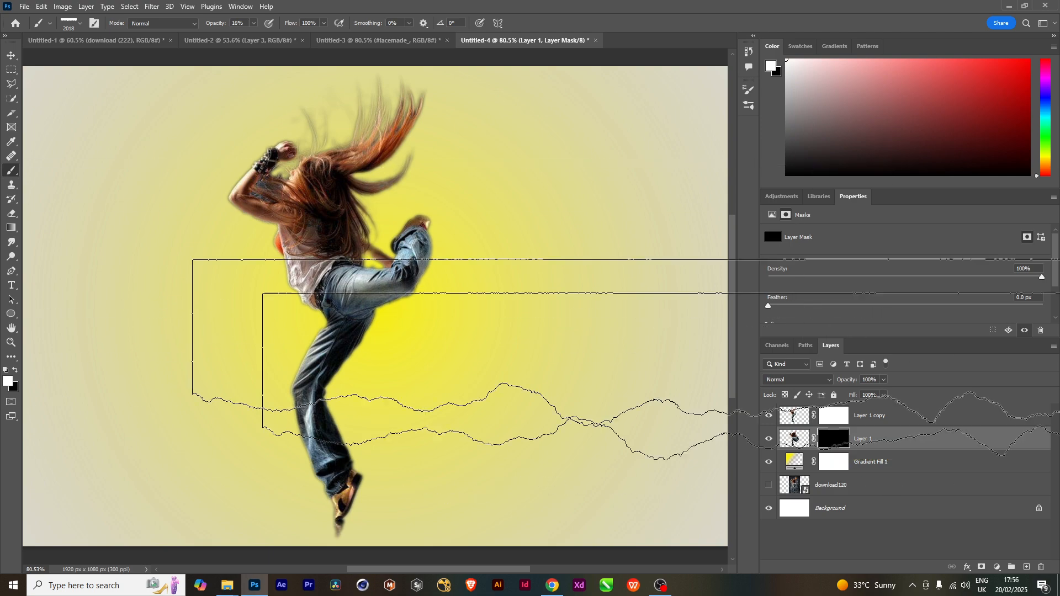
key("bracketleft")
key("bracketleft")
key("bracketleft")
key("bracketleft")
key("bracketleft")
key("bracketleft")
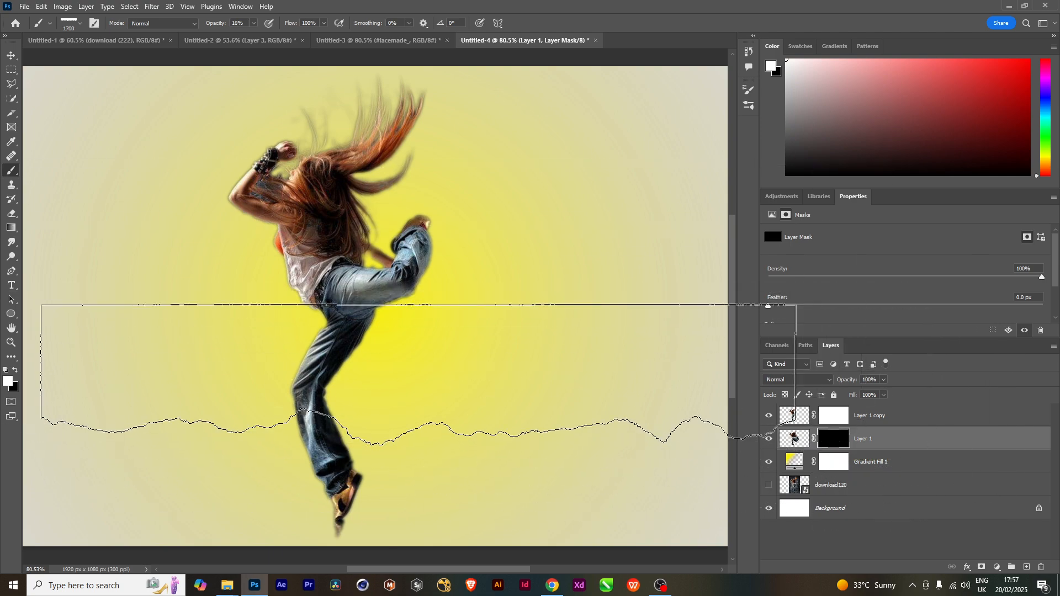
key("bracketleft")
key("bracketleft")
key("bracketleft")
key("bracketleft")
key("bracketleft")
key("bracketleft")
key("bracketleft")
key("bracketleft")
key("bracketleft")
key("bracketleft")
key("bracketleft")
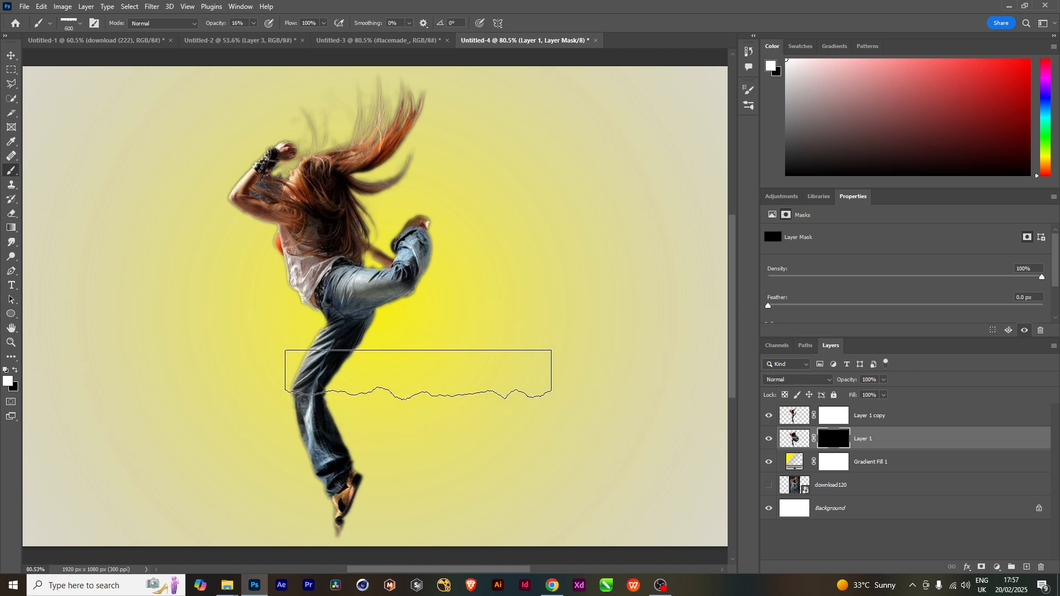
key("bracketleft")
key("bracketleft")
key("bracketleft")
key("bracketleft")
key("bracketleft")
key("bracketleft")
key("bracketleft")
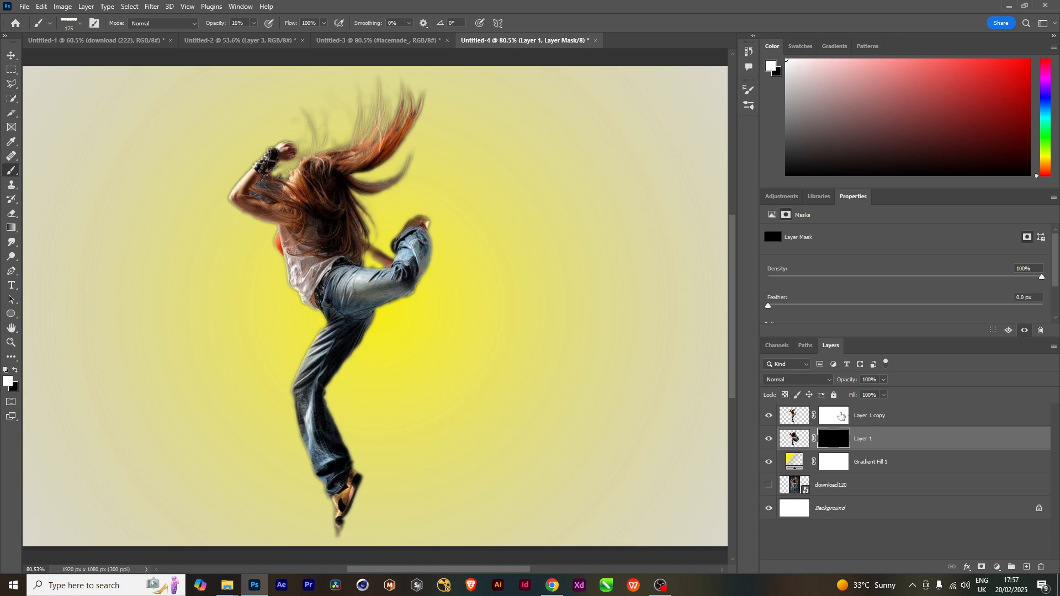
left_click(835, 416)
key("x")
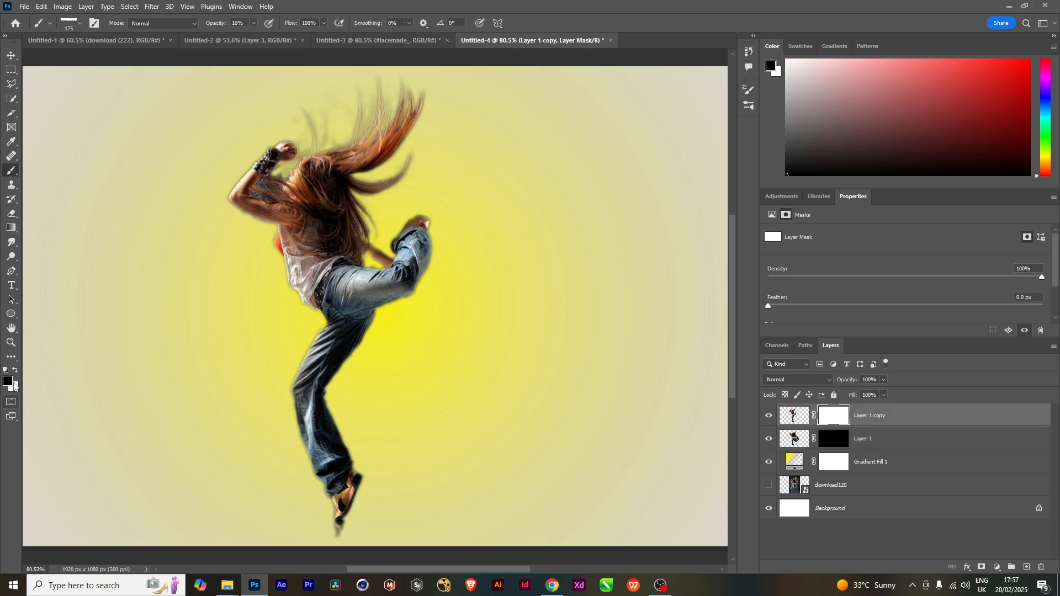
left_click(834, 439)
key("x")
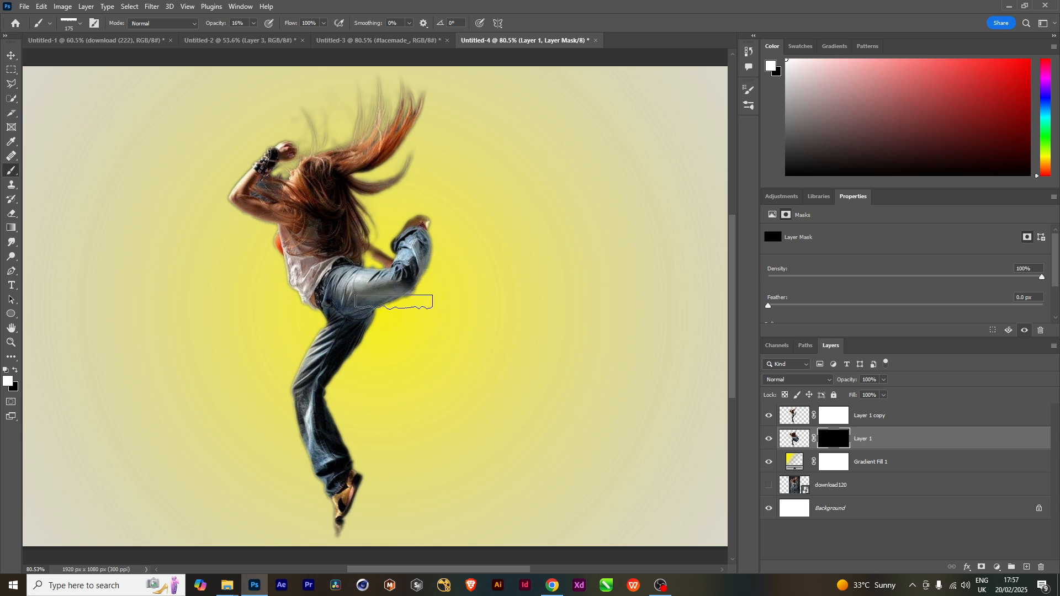
Paint torn-paper marks in white on Layer 1's mask beside the dancer's raised leg, varying the brush size between 100 and 175 px.
left_click_drag(394, 302, 405, 301)
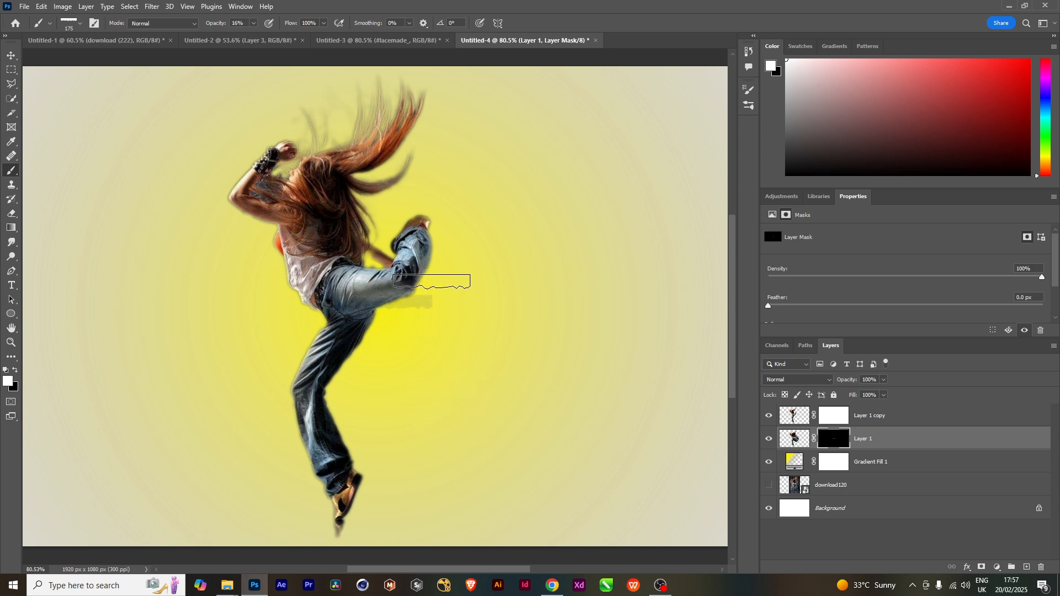
key("bracketleft")
key("bracketleft")
key("bracketleft")
left_click_drag(421, 285, 430, 284)
left_click(429, 260)
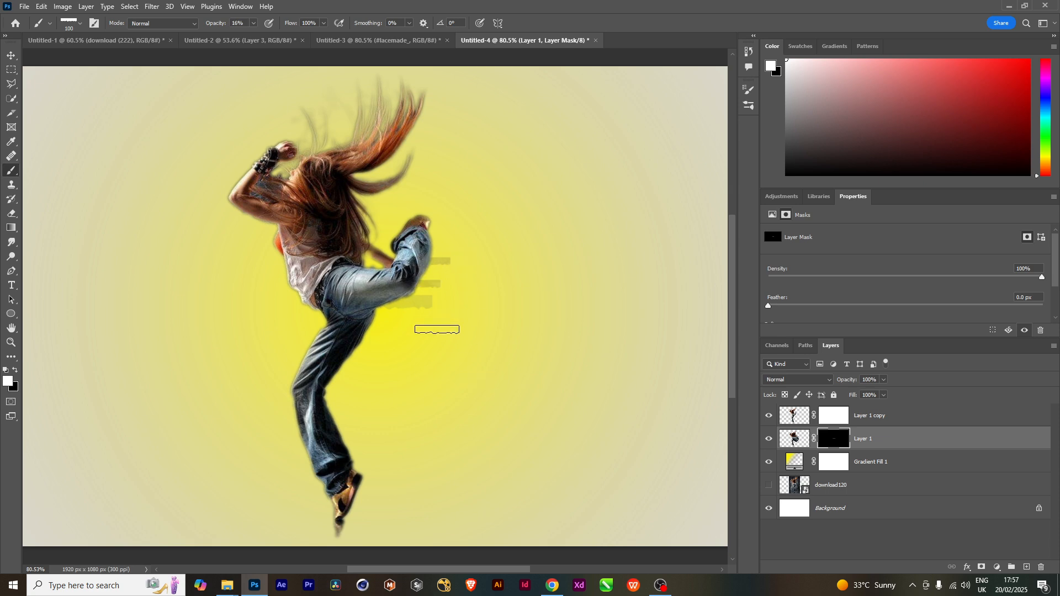
left_click(430, 287)
key("bracketright")
key("bracketright")
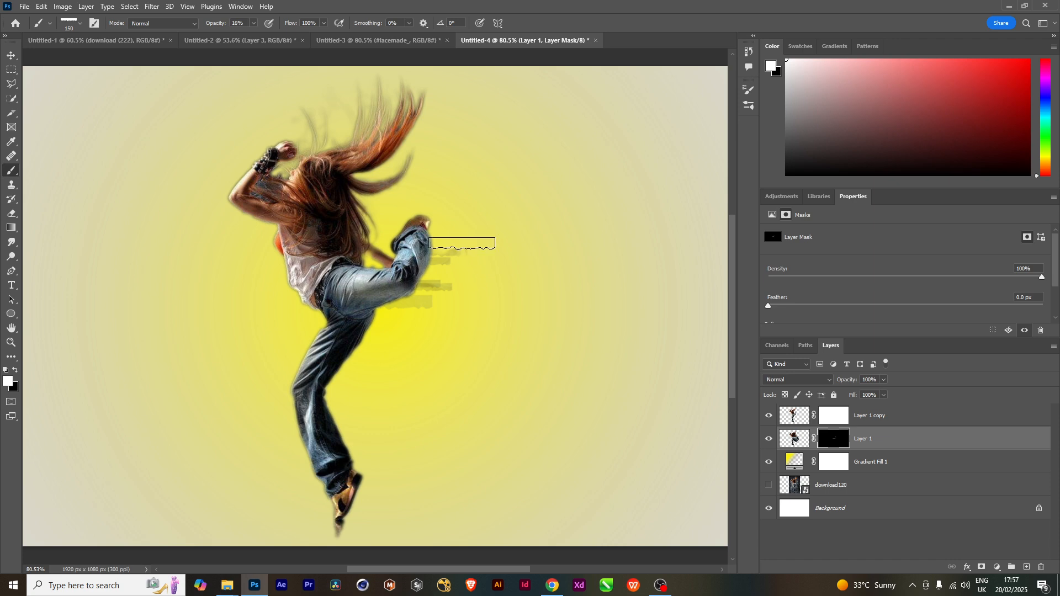
left_click_drag(461, 244, 459, 222)
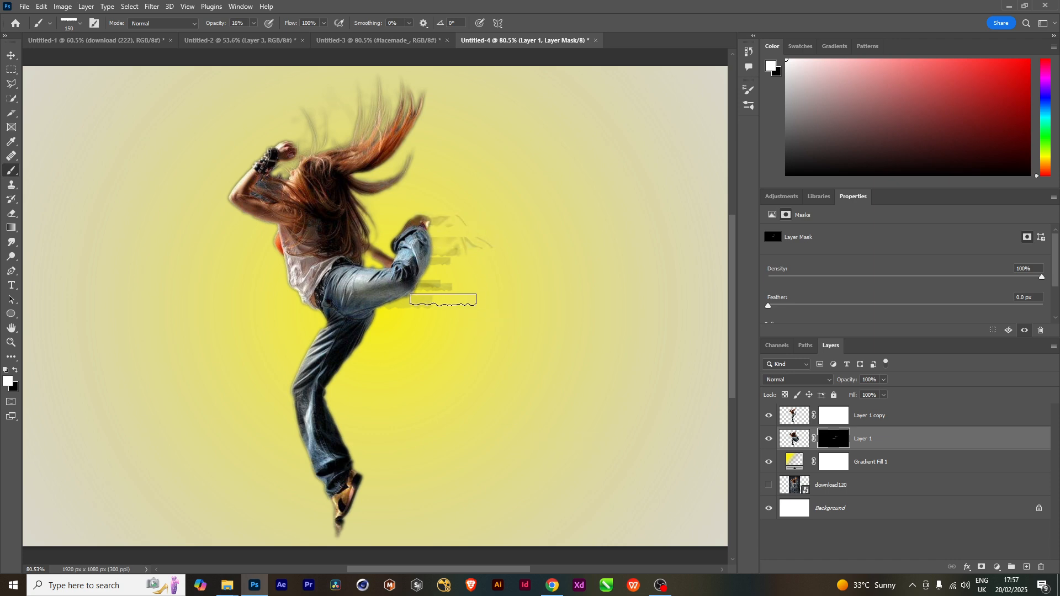
left_click(440, 293)
Stamp black torn-paper marks on Layer 1 copy's mask over the dancer's back and hair, and reduce the brush to 100 px.
left_click(834, 415)
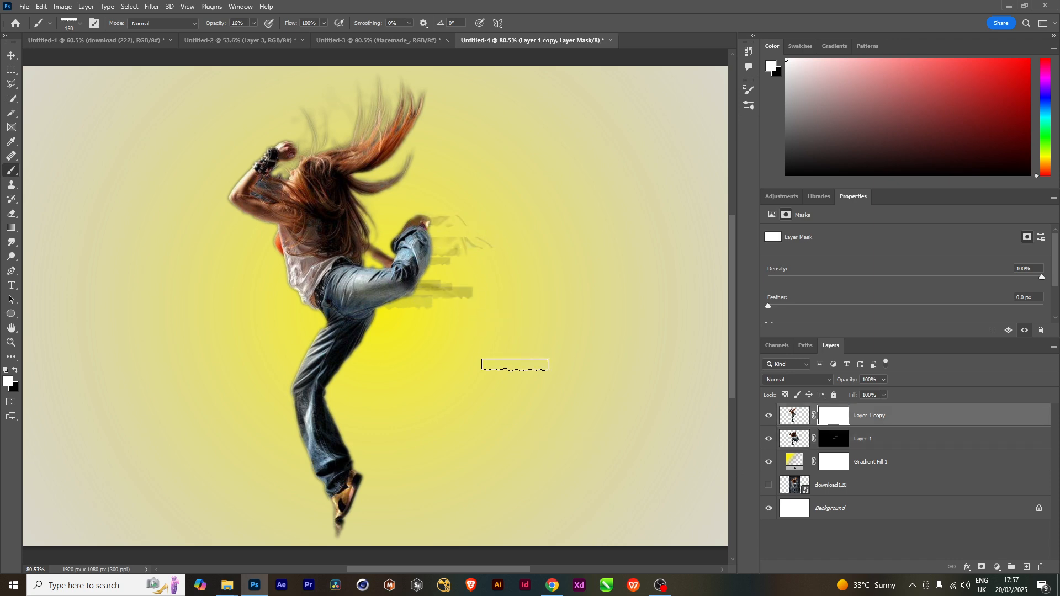
key("x")
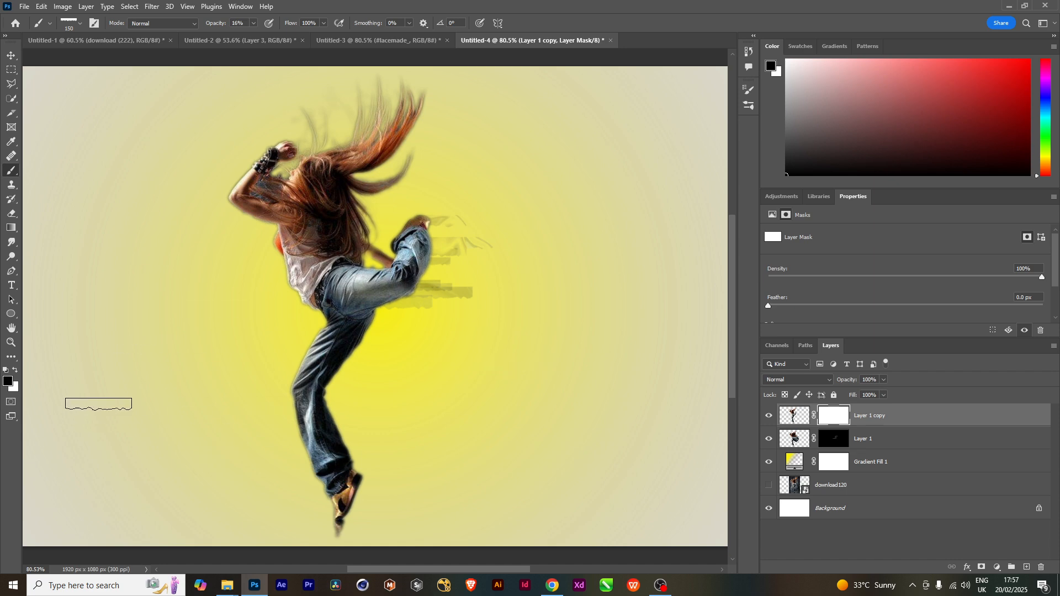
left_click(343, 235)
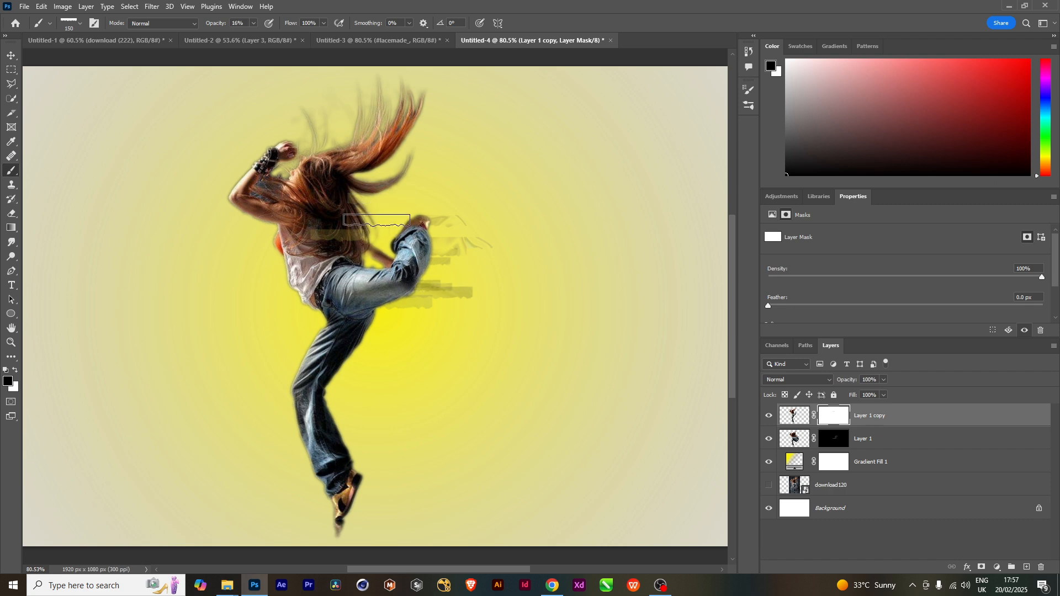
left_click(374, 220)
key("bracketleft")
key("bracketleft")
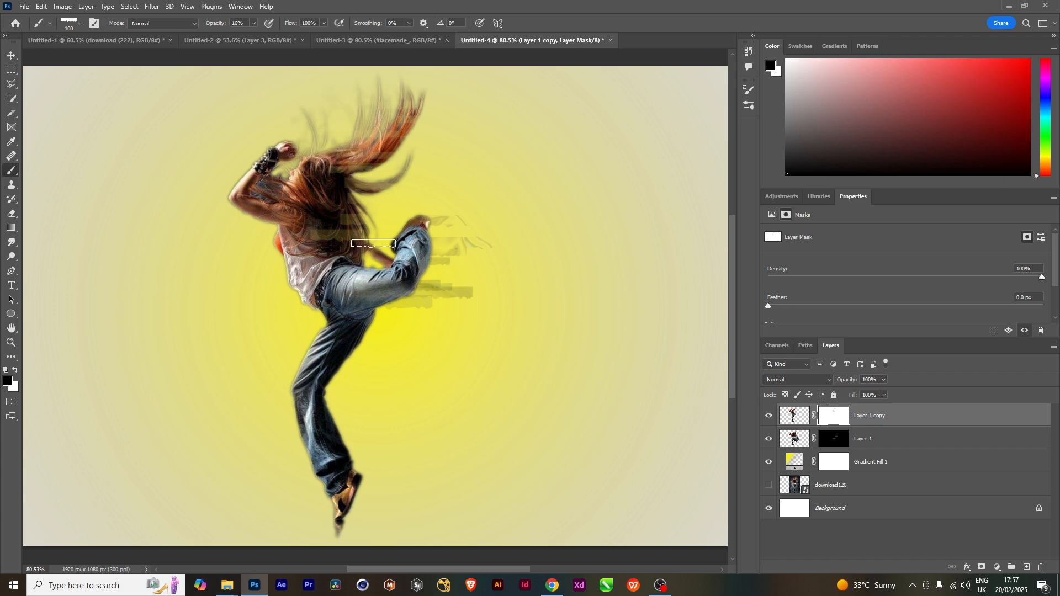
Choose the Kyle's Spatter Brushes pressure tip from Special Effects Brushes and collapse the brush library.
left_click(93, 24)
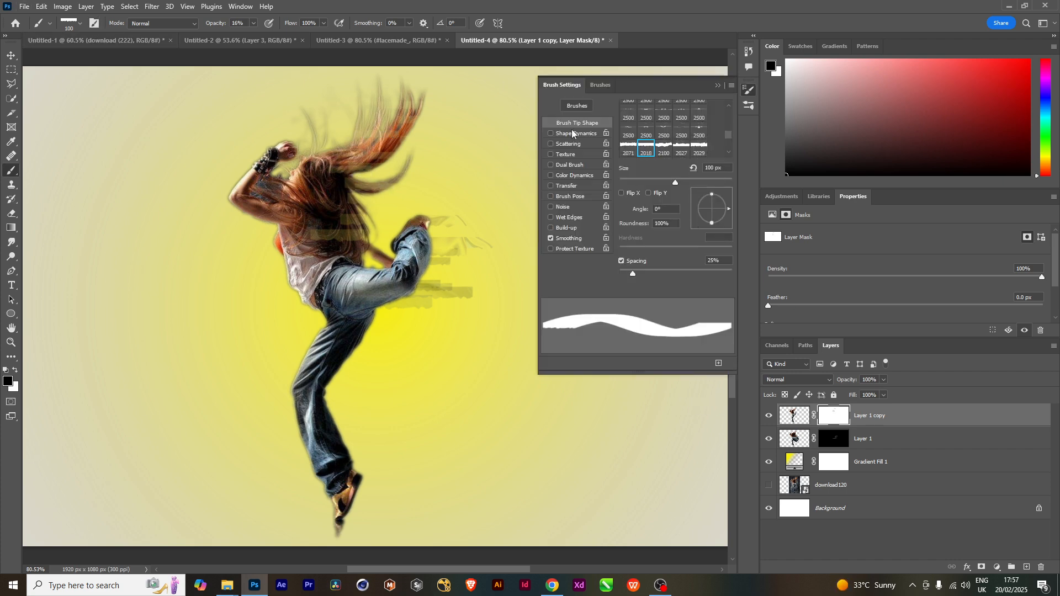
left_click(599, 85)
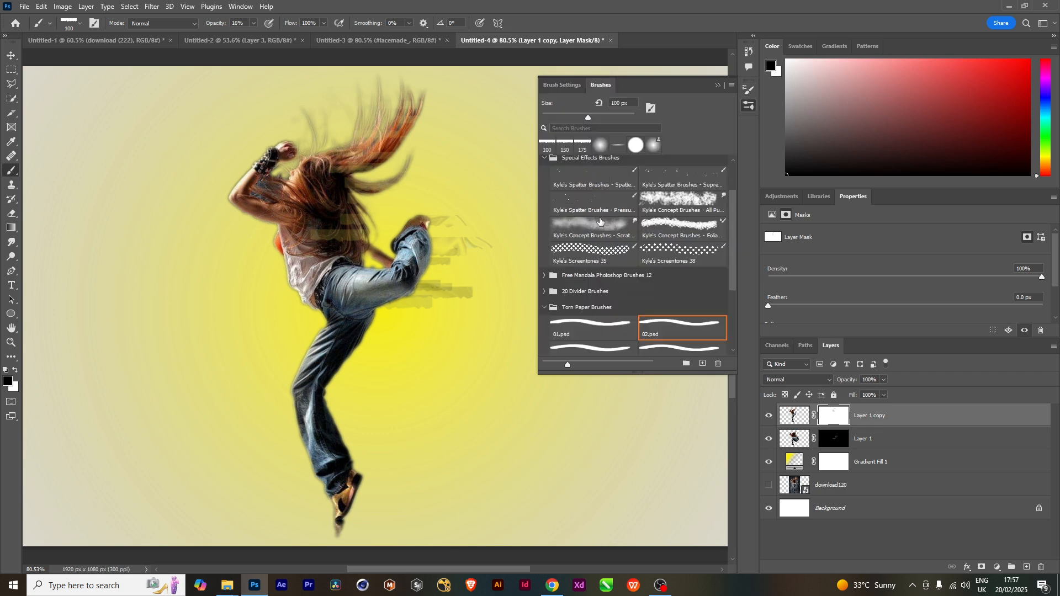
left_click(615, 203)
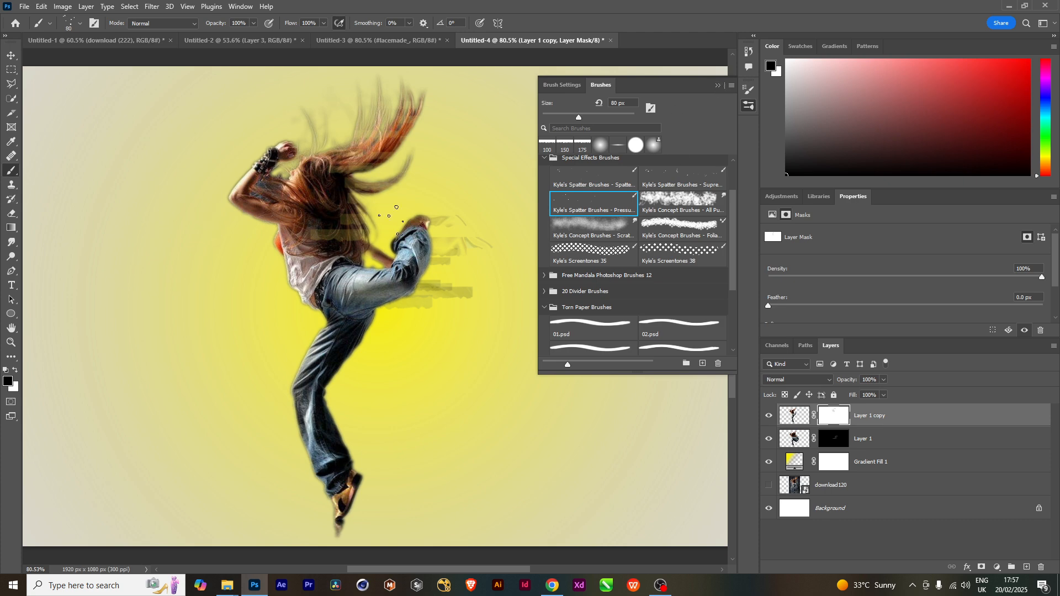
left_click(718, 86)
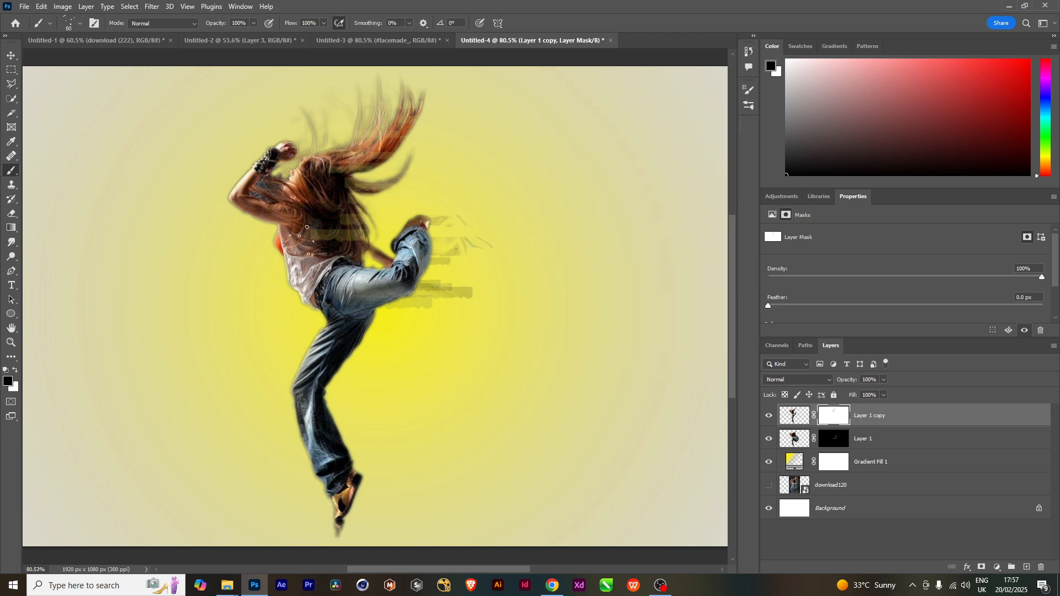
Enlarge the spatter brush and stamp black specks on Layer 1 copy's mask across the dancer's hair, back and legs.
key("bracketright")
key("bracketright")
left_click(338, 218)
left_click(377, 161)
left_click(385, 136)
left_click(380, 234)
left_click(333, 256)
left_click(377, 301)
Stamp white spatter particles on Layer 1's mask around the raised leg and below it, enlarging the brush to 125 px.
key("bracketleft")
key("bracketleft")
key("bracketleft")
left_click(839, 445)
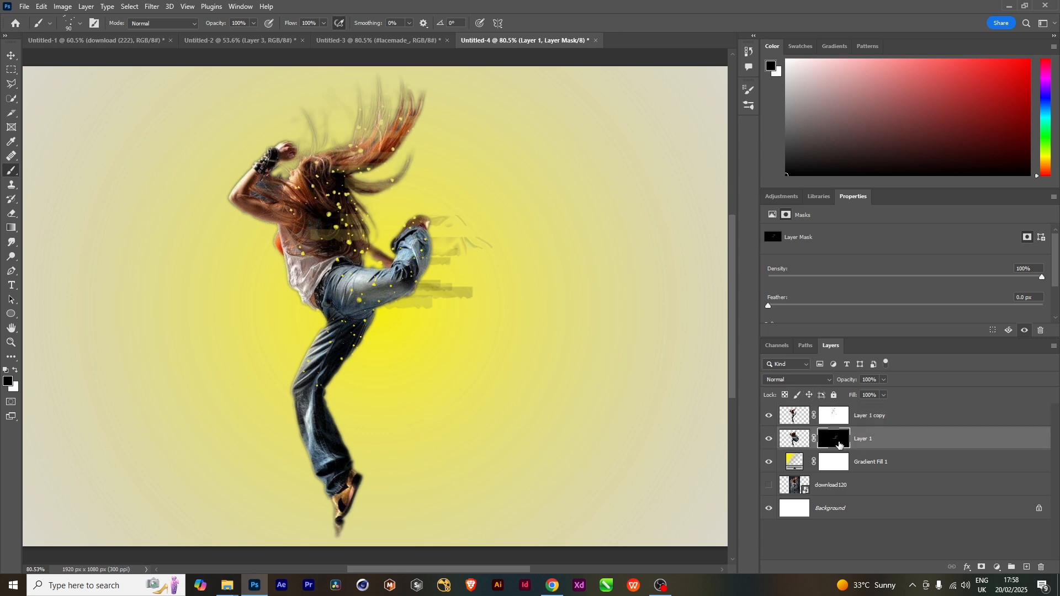
key("x")
left_click(434, 214)
key("bracketright")
key("bracketright")
left_click(418, 357)
Examine the spatter particles and torn-paper marks around the dancer up close and across the whole canvas.
left_click(834, 419)
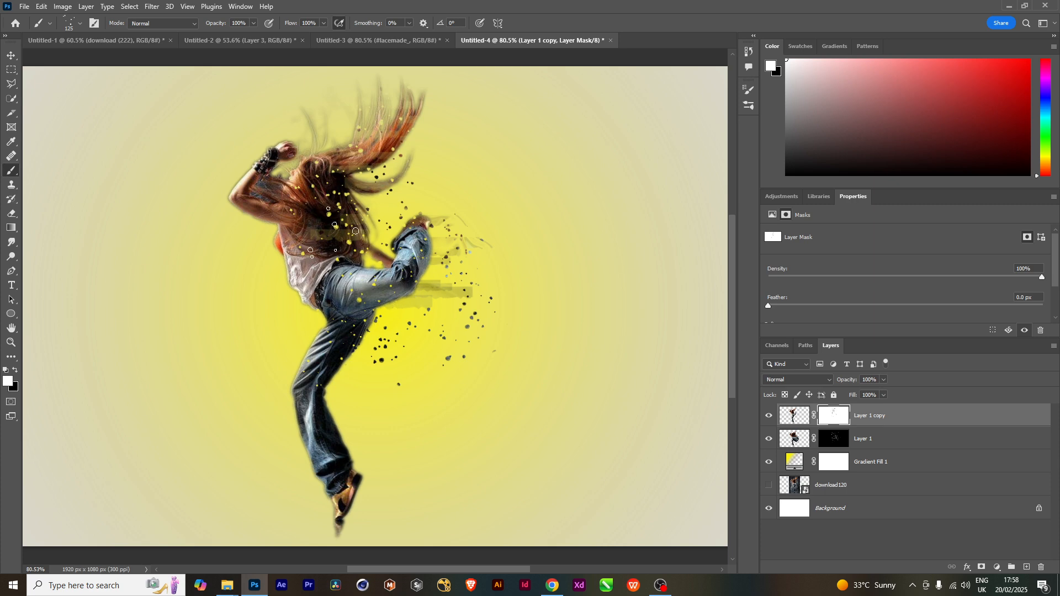
scroll(343, 259, "up", 2)
scroll(336, 242, "up", 3)
key("v")
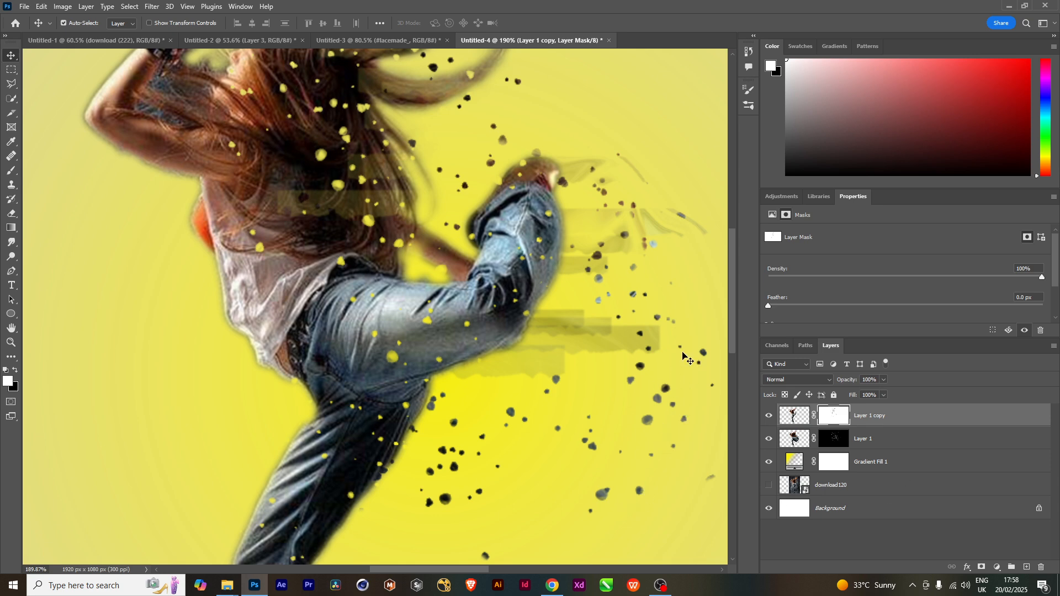
left_click(838, 443)
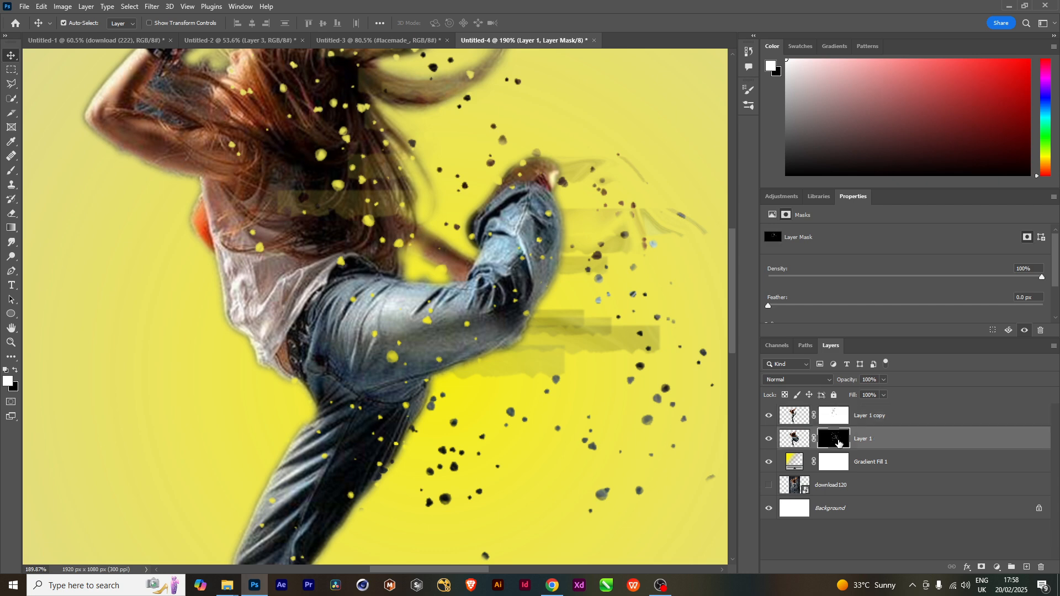
scroll(575, 490, "down", 5)
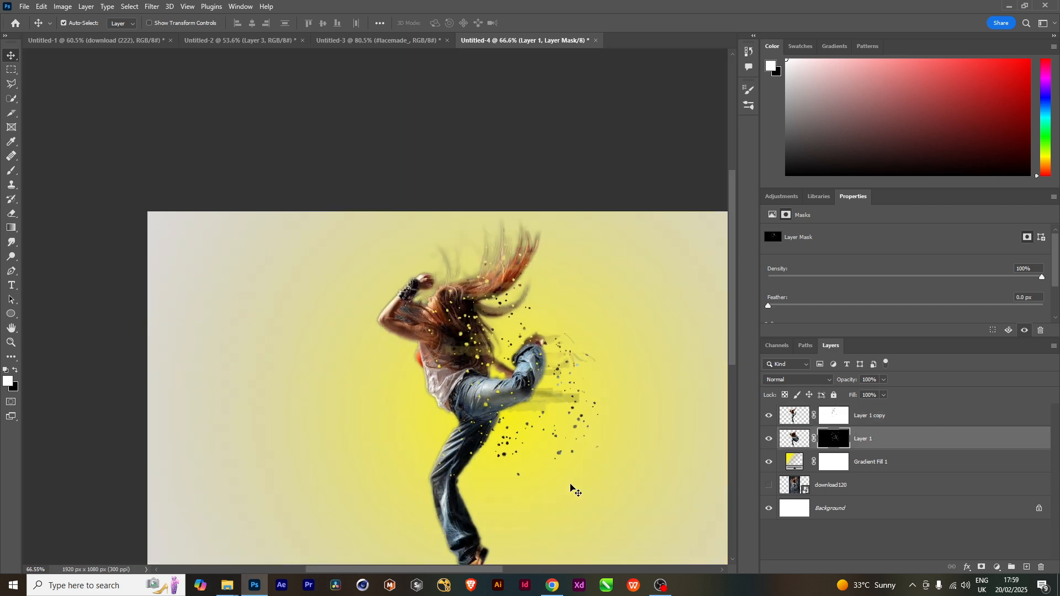
left_click_drag(571, 489, 510, 375)
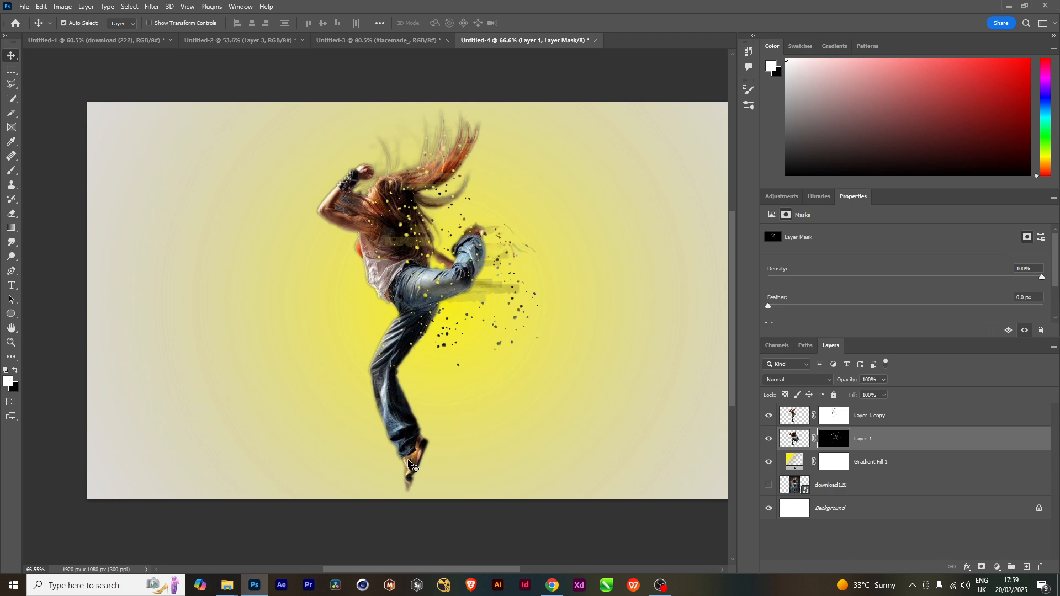
scroll(413, 467, "down", 2)
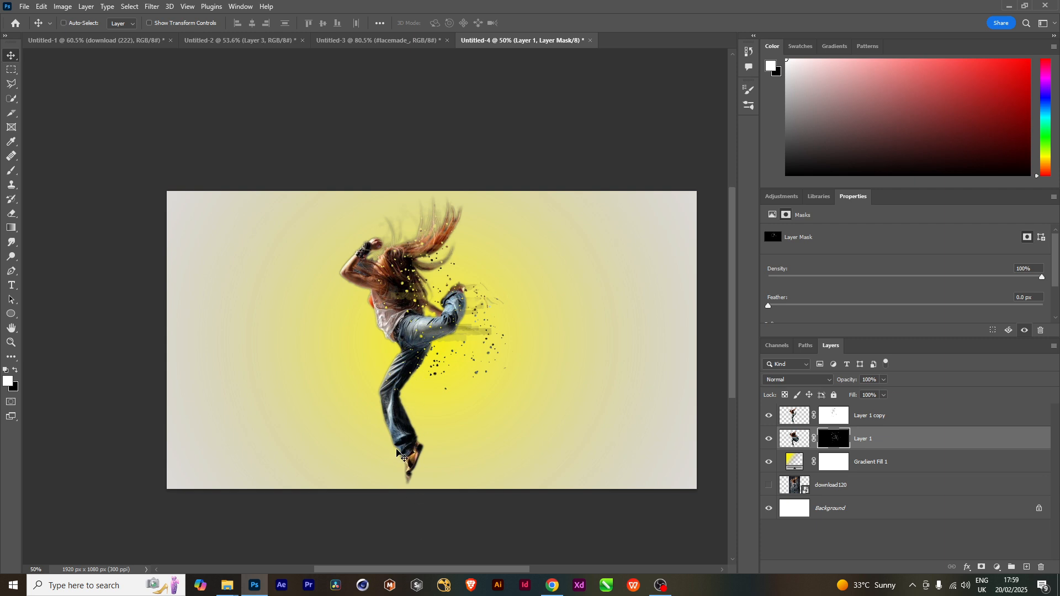
scroll(398, 453, "up", 2)
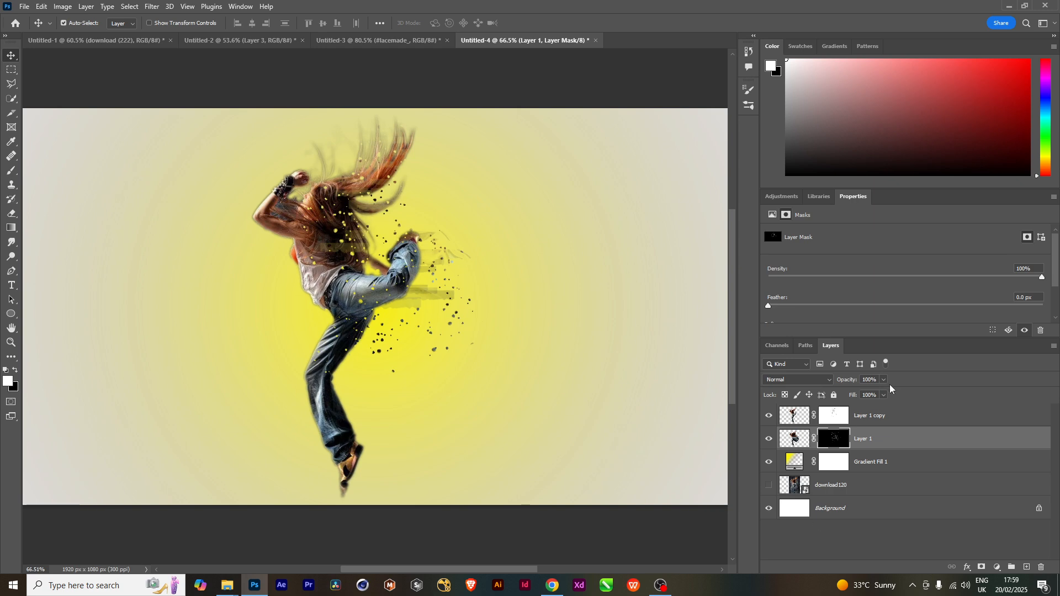
Scale Layer 1 and Layer 1 copy together from their centre to about 122%.
left_click(866, 416, "ctrl")
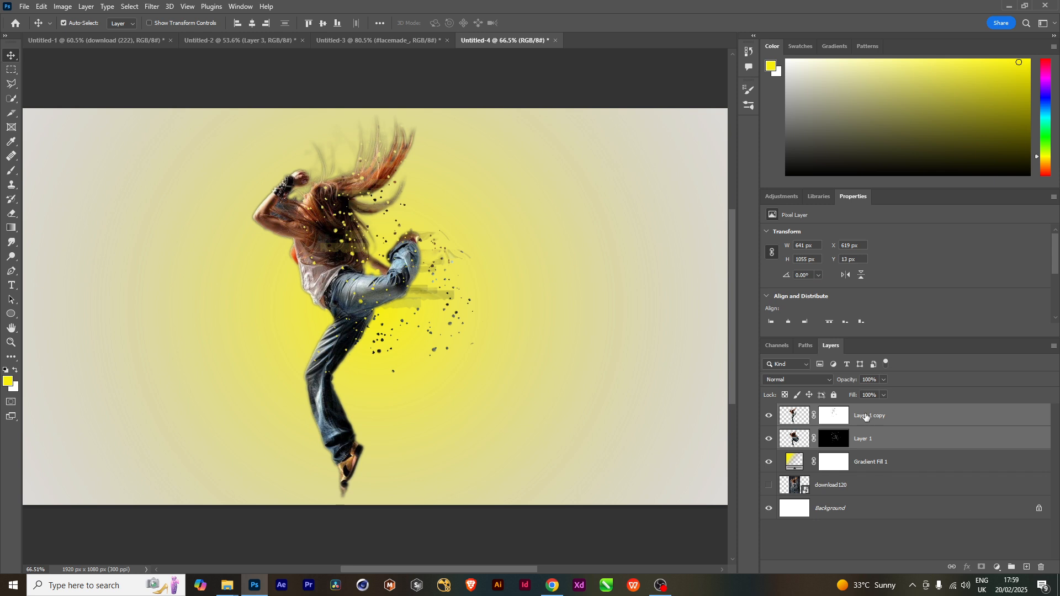
key("ctrl+t")
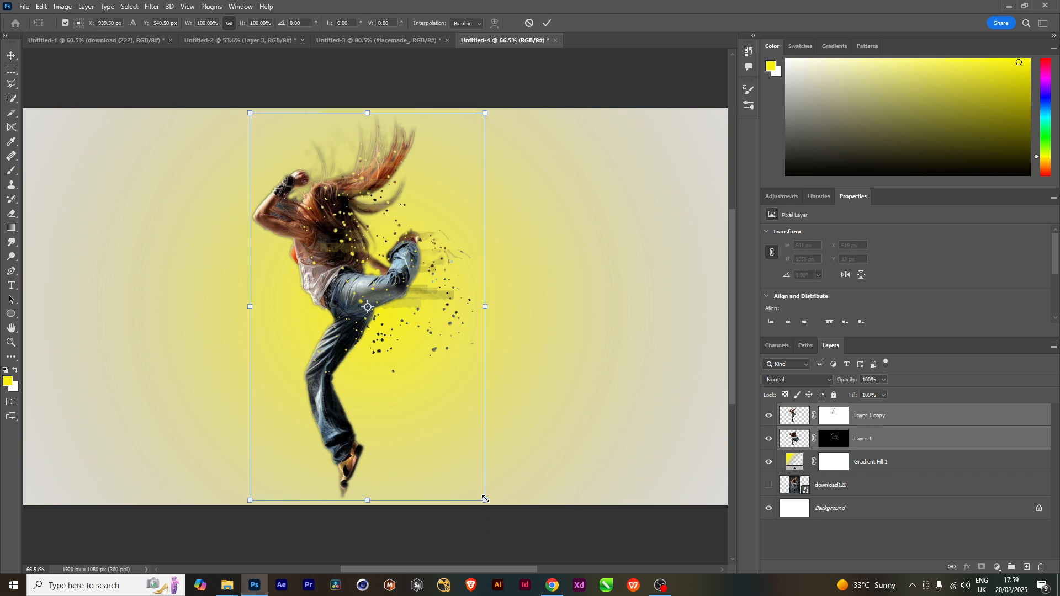
left_click_drag(484, 498, 556, 522)
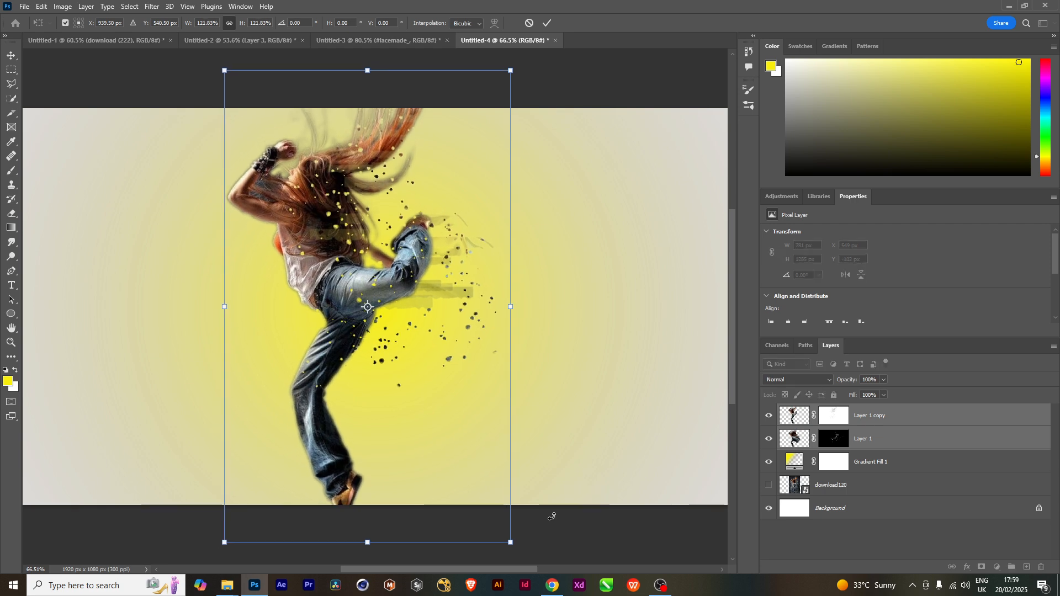
key("Return")
scroll(436, 531, "down", 2)
scroll(436, 531, "up", 1)
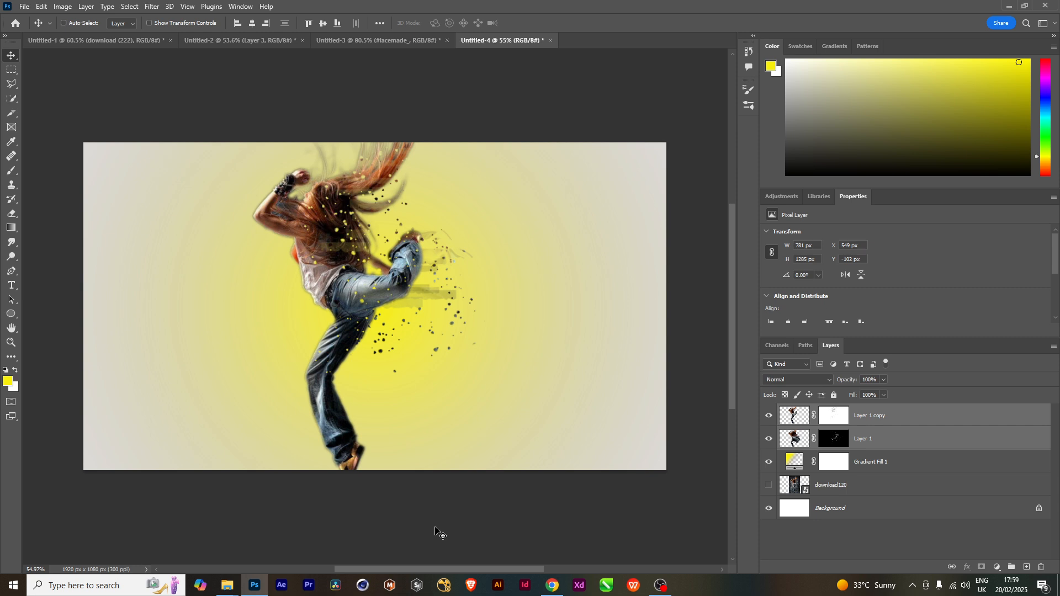
key("ctrl")
key("space")
left_click_drag(449, 431, 437, 430)
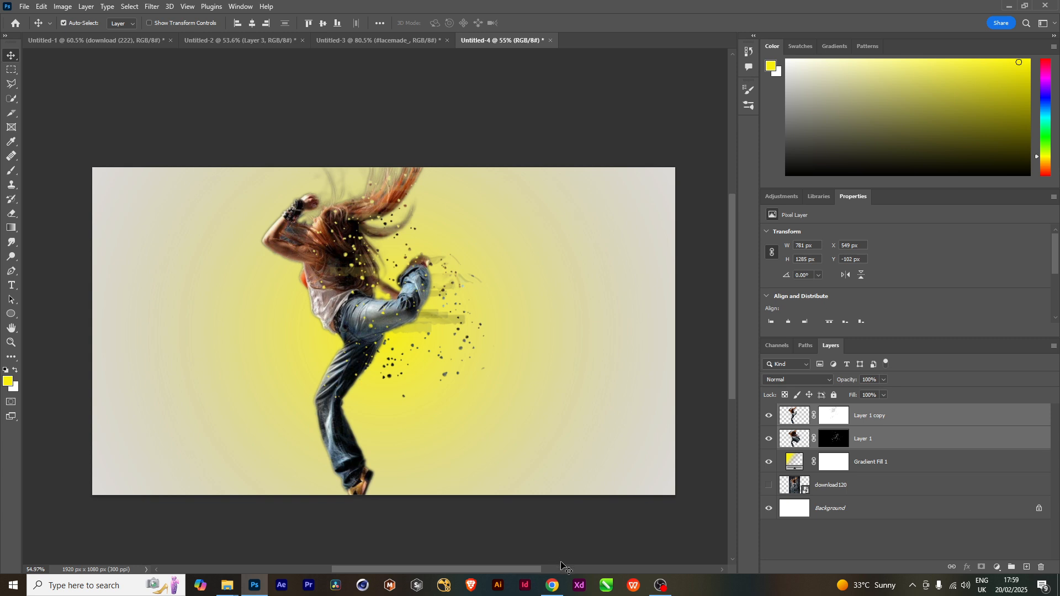
Switch to Chrome and search Google Images for "dispersion effect" in a new browser tab.
left_click(552, 585)
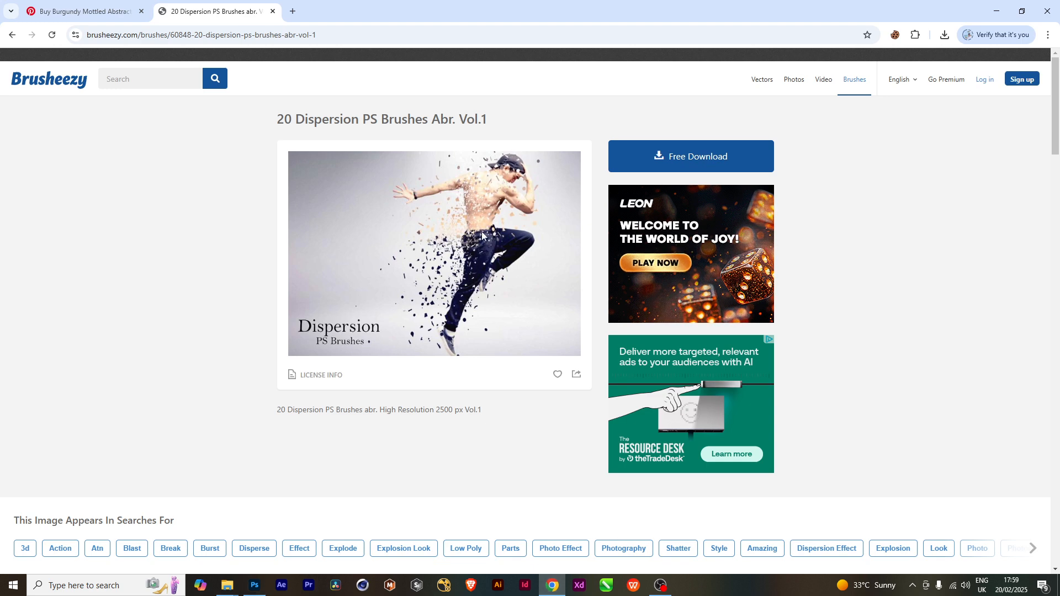
left_click(291, 12)
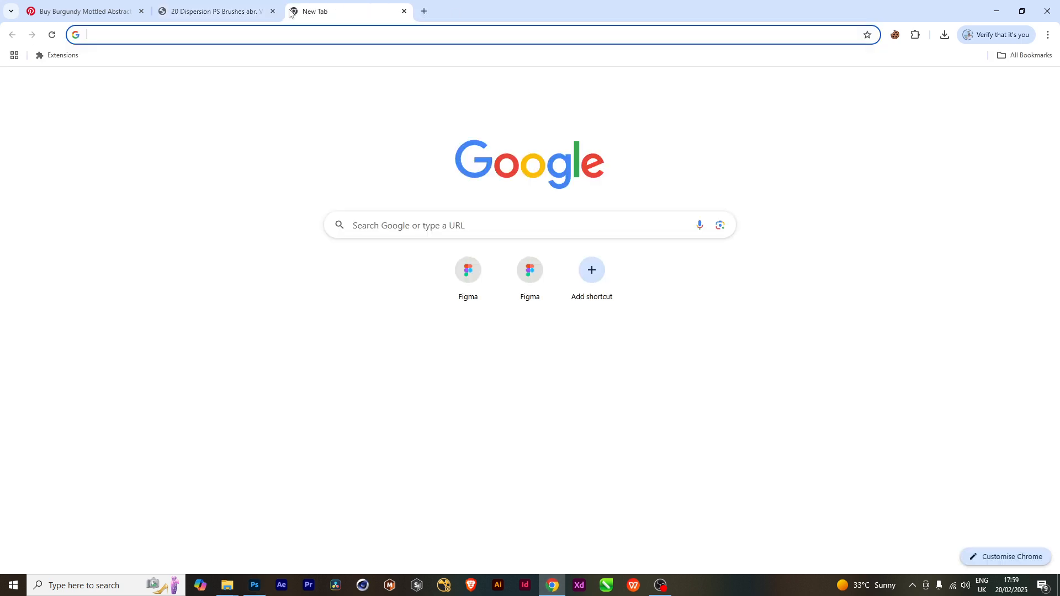
left_click(363, 229)
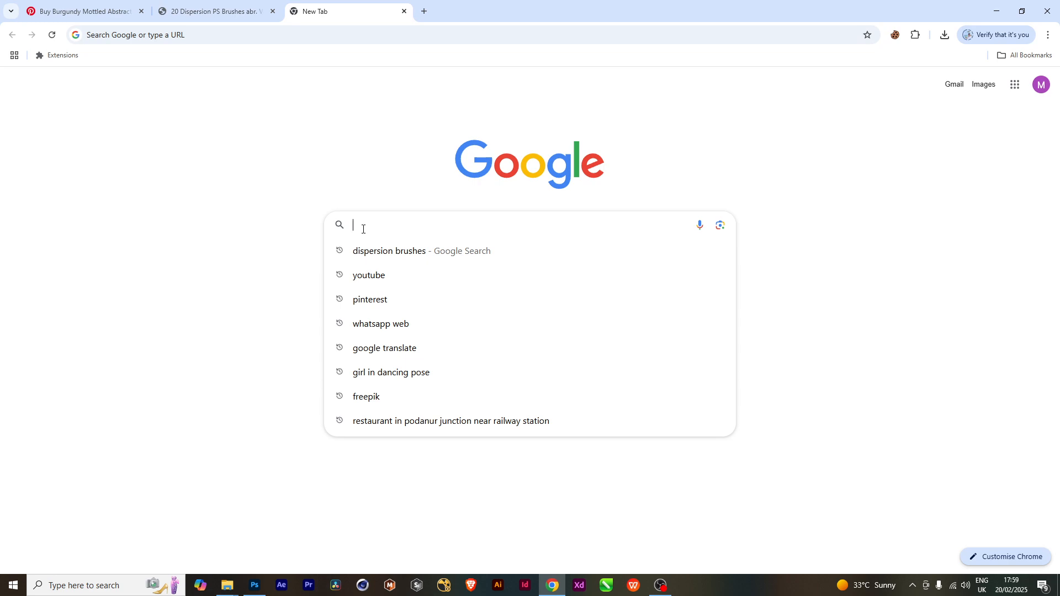
type("dipsersion e")
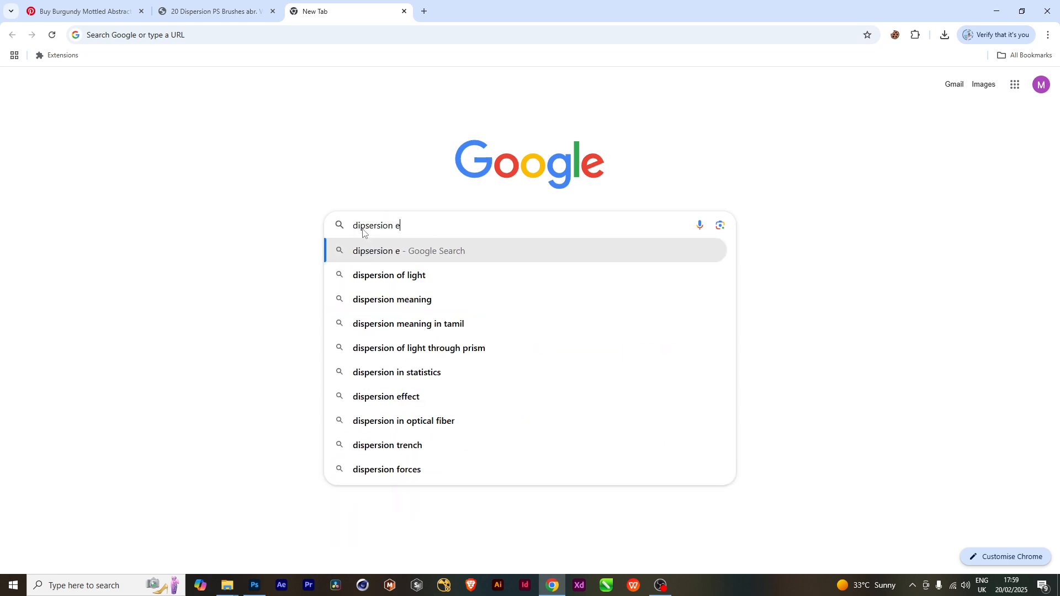
type("efct")
key("Return")
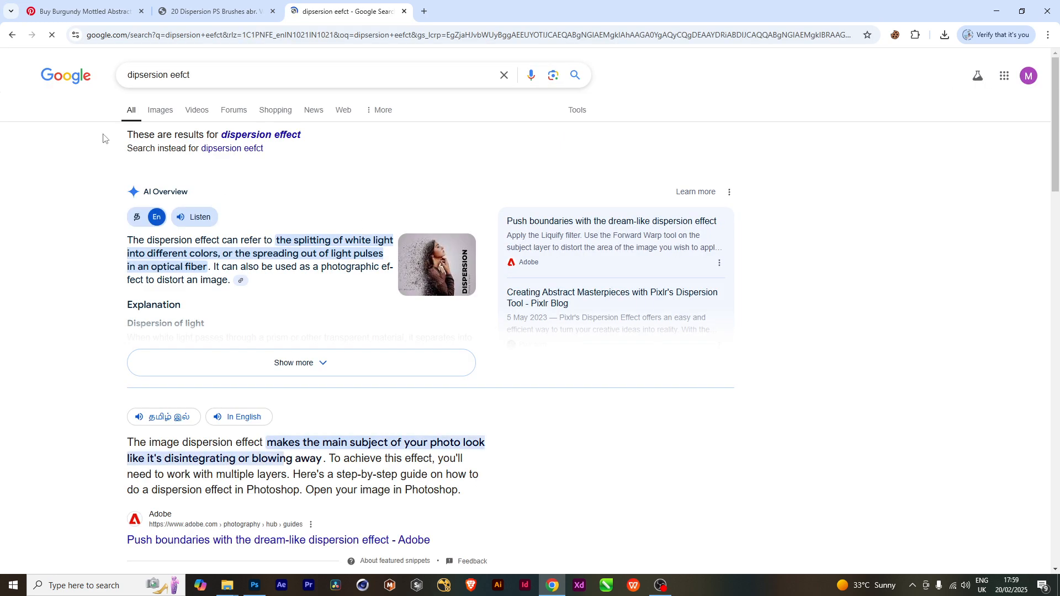
left_click(156, 113)
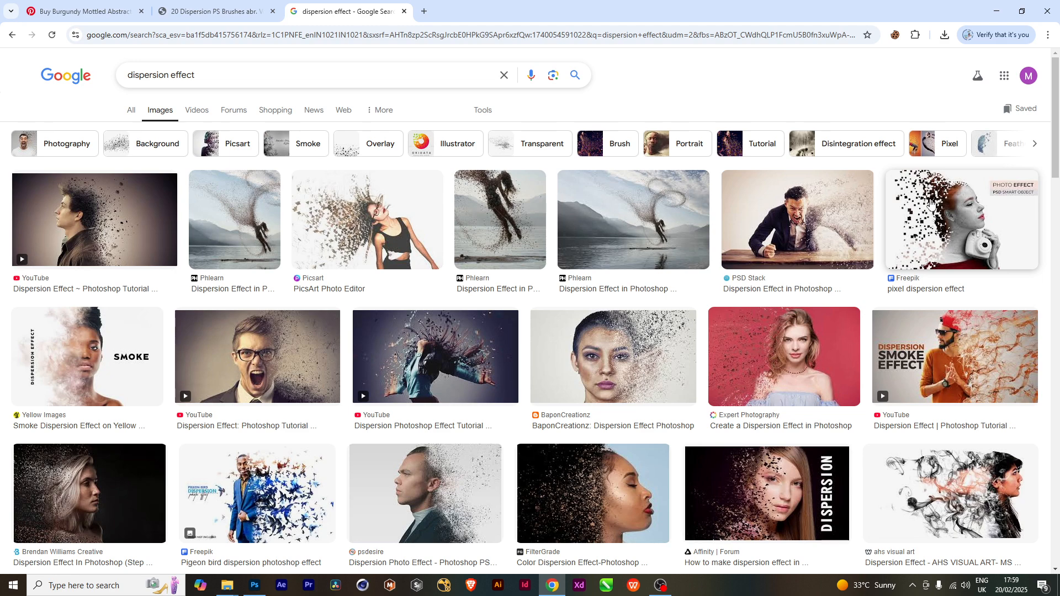
Browse the dispersion image results, previewing the Sevenstyles tutorial image and the Mediamodifier example.
left_click(486, 370)
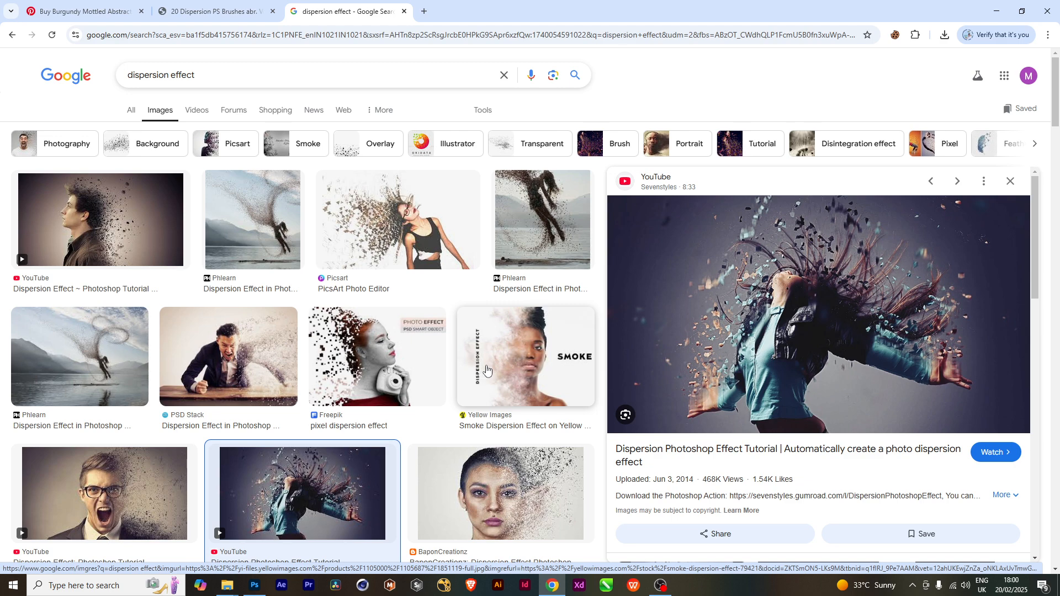
scroll(230, 468, "down", 4)
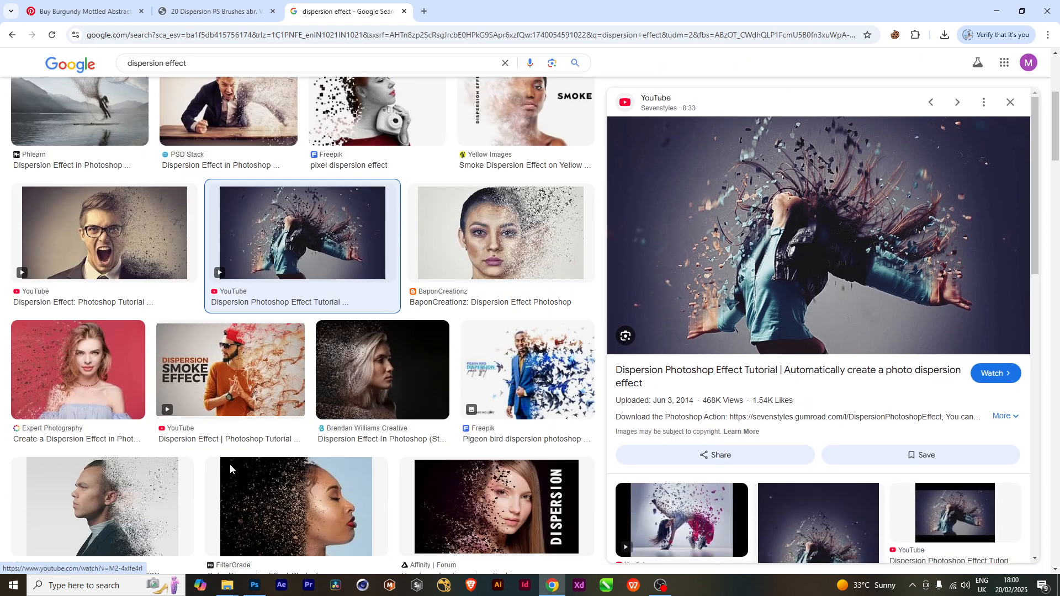
scroll(427, 432, "down", 4)
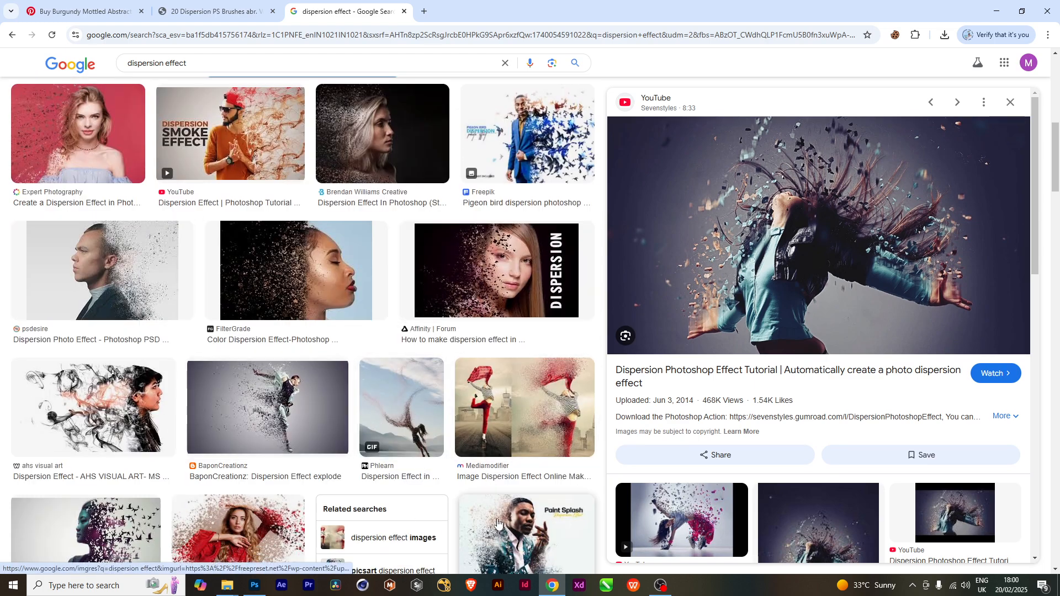
left_click(552, 426)
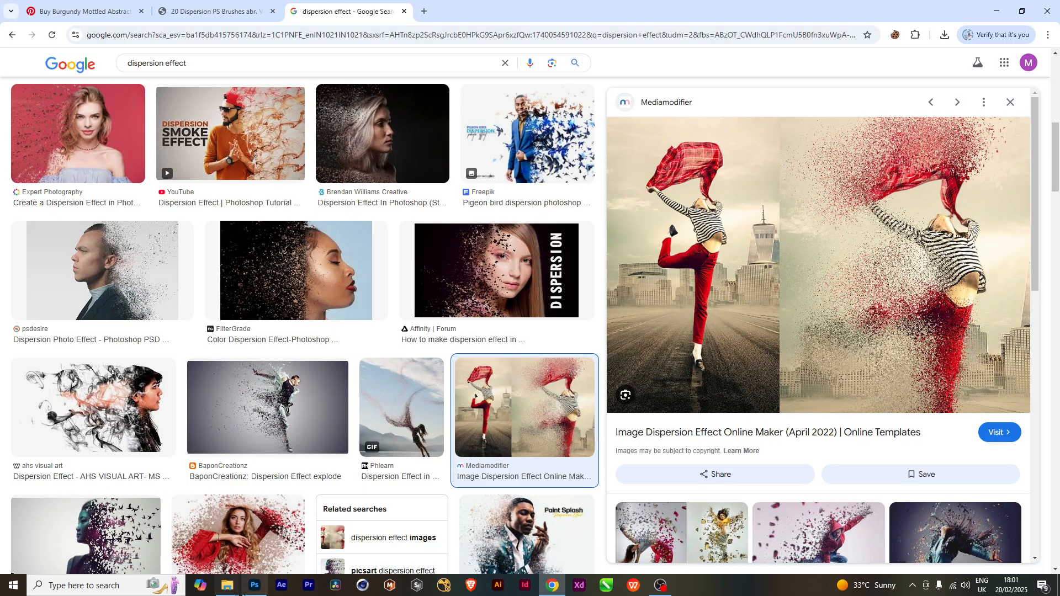
Switch back to Photoshop and select the Gradient Fill 1 layer.
left_click(254, 586)
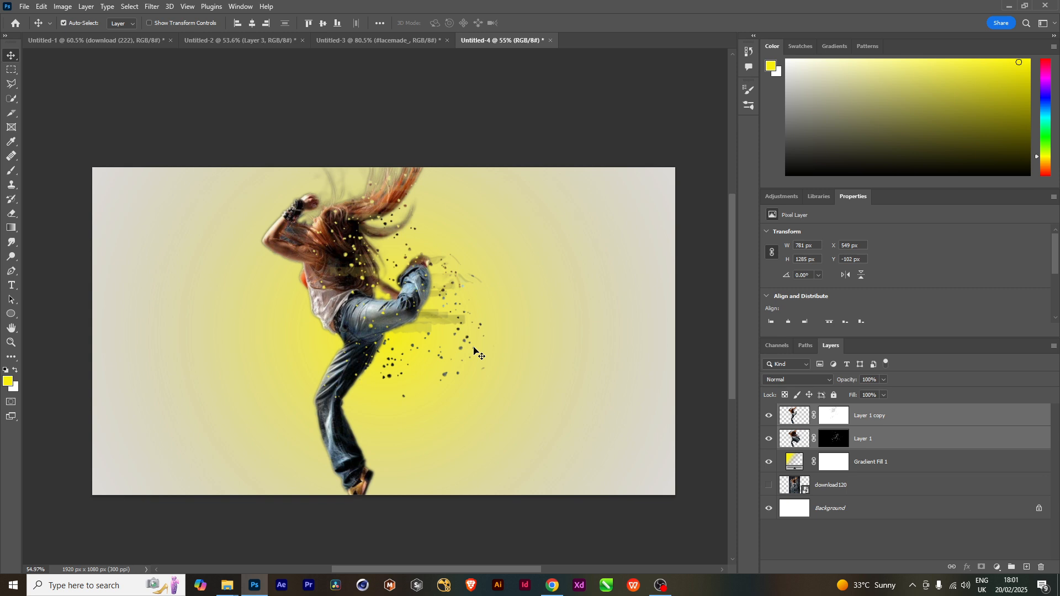
left_click(152, 7)
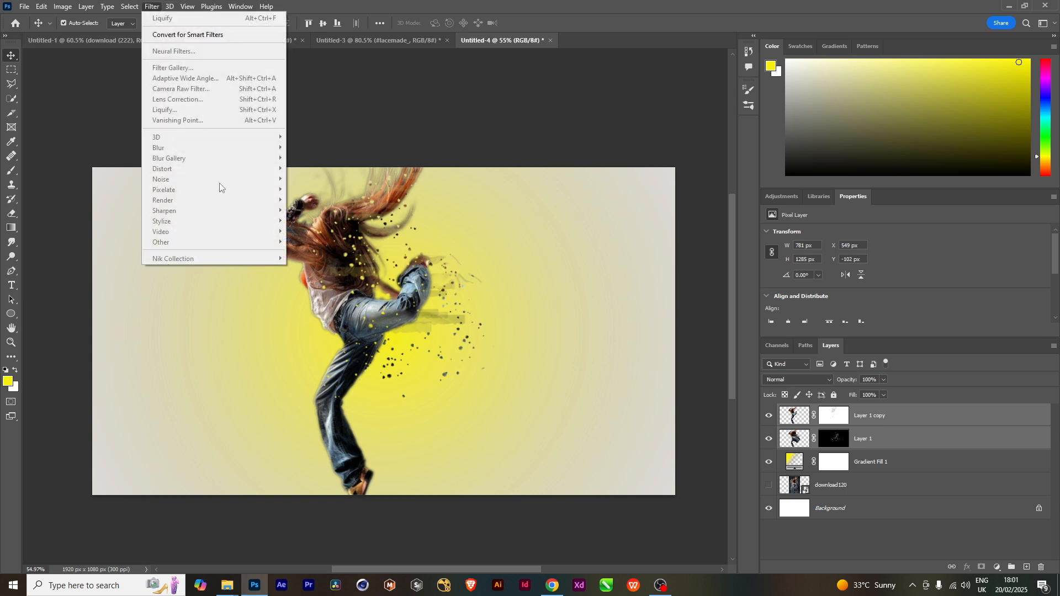
left_click(873, 462)
left_click(873, 464)
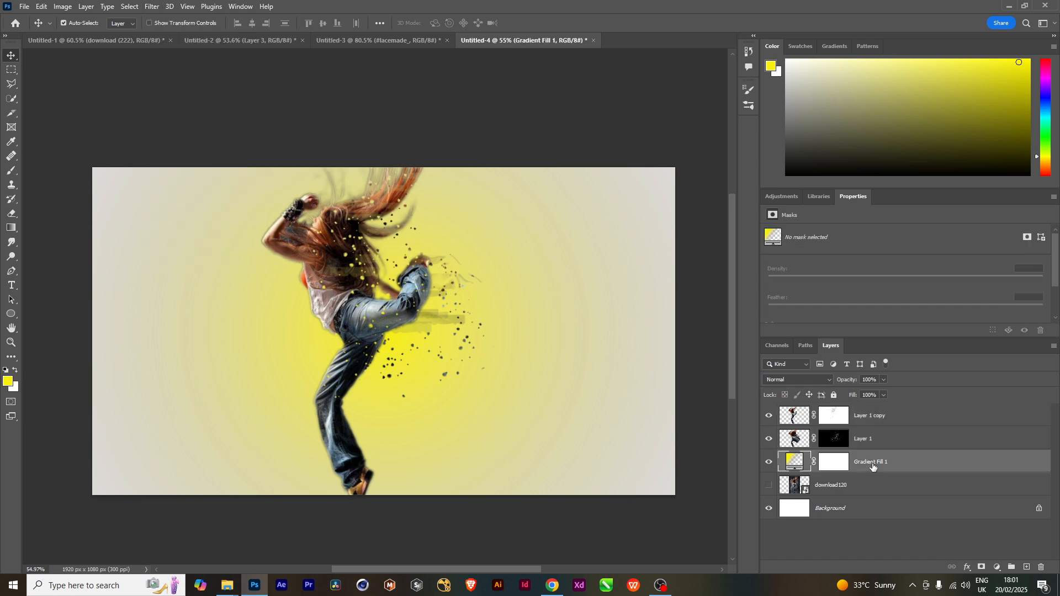